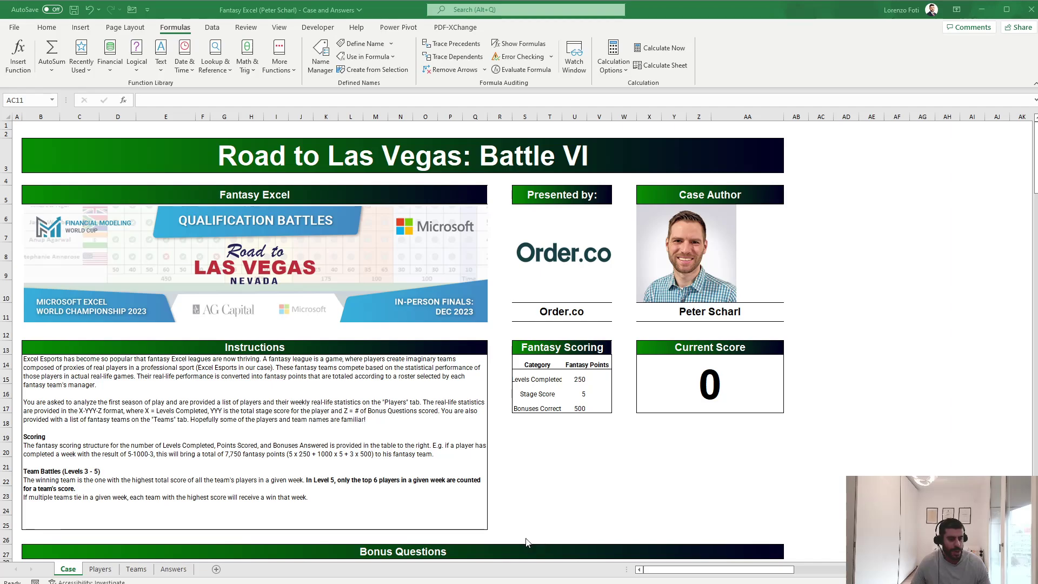
# Name the three Fantasy Points values in U15:U17 of the Fantasy Scoring table catPoints.
pyautogui.click(539, 466)
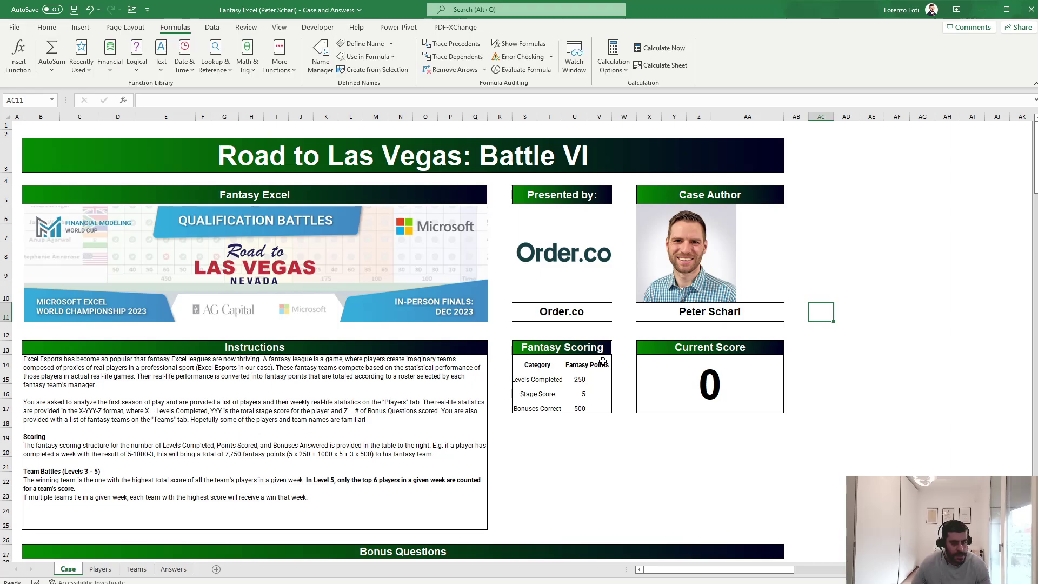
pyautogui.scroll(-9, 512, 447)
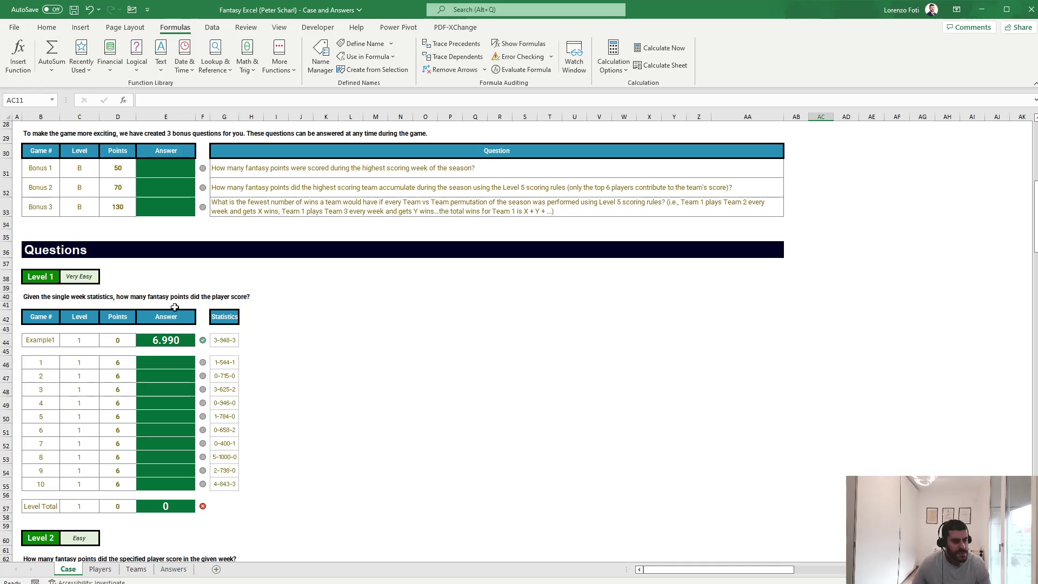
pyautogui.scroll(8, 374, 366)
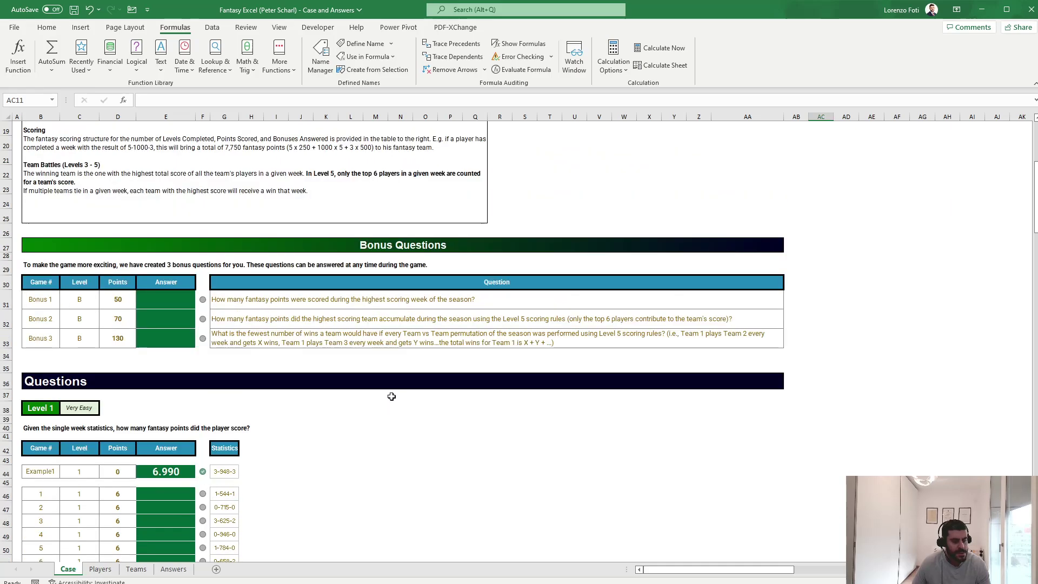
pyautogui.moveTo(574, 327); pyautogui.dragTo(575, 356)
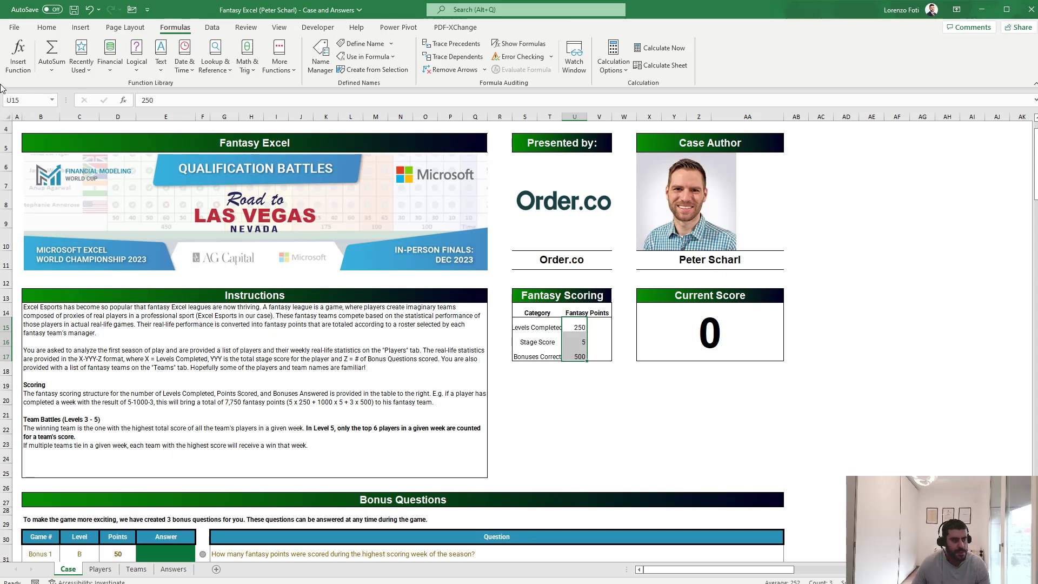
pyautogui.click(36, 101)
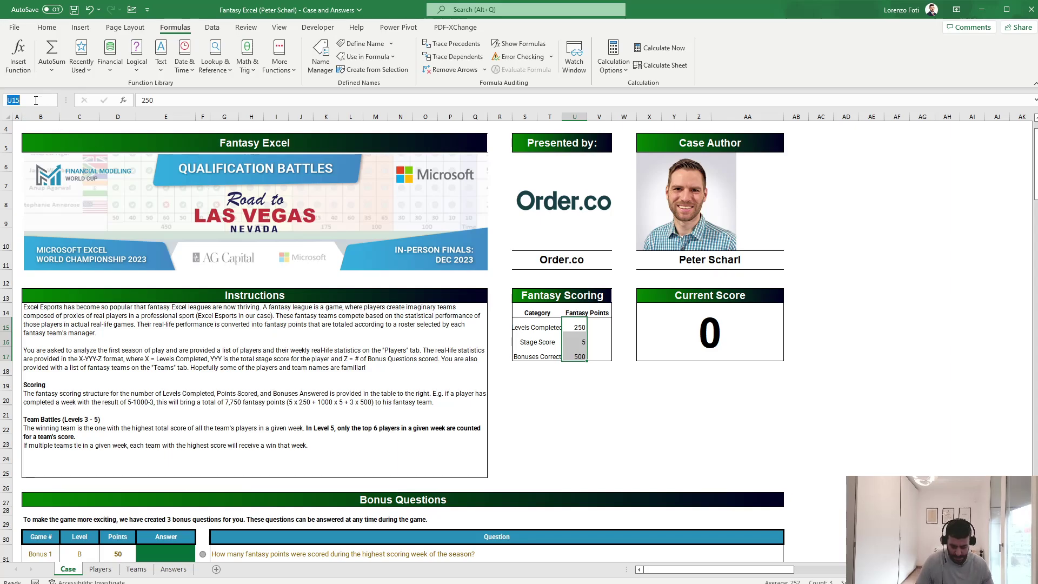
pyautogui.write('c')
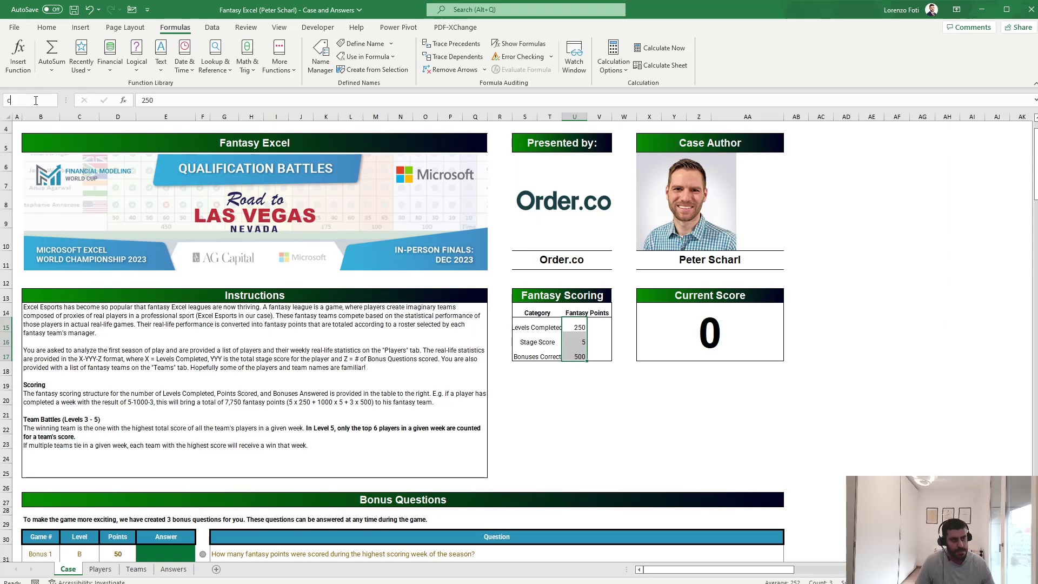
pyautogui.write('atPoints')
pyautogui.press('Return')
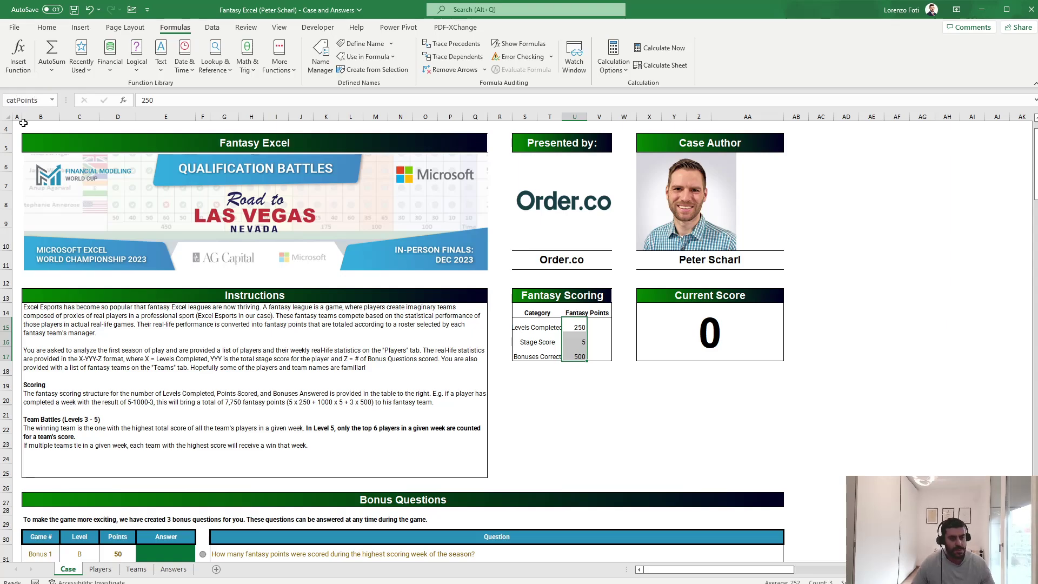
# In I46, extract the first number of the game 1 statistics with =+TEXTBEFORE(G46;"-").
pyautogui.scroll(-5, 504, 410)
pyautogui.scroll(-1, 502, 410)
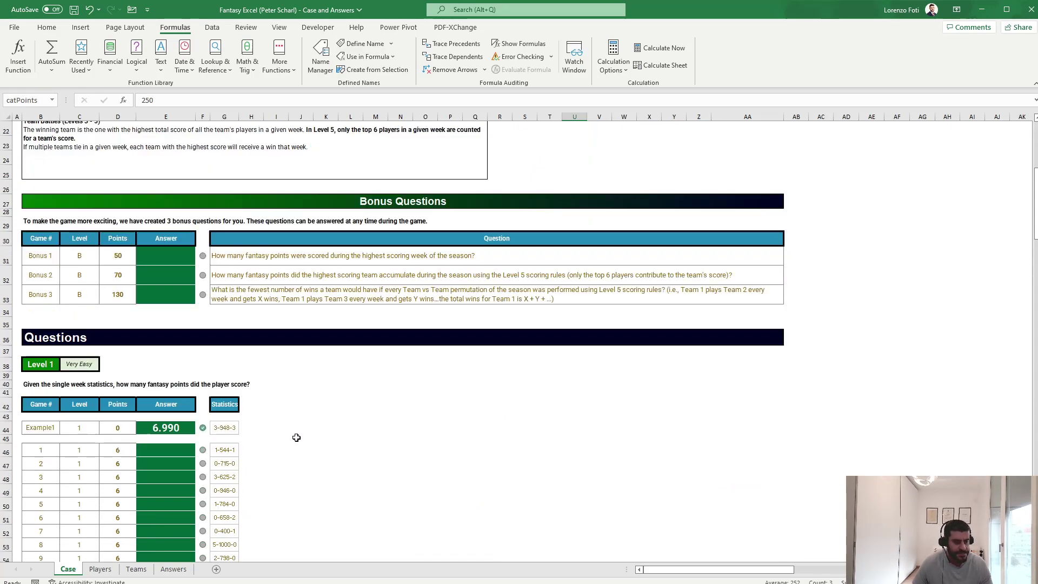
pyautogui.click(234, 449)
pyautogui.scroll(-1, 282, 428)
pyautogui.click(272, 406)
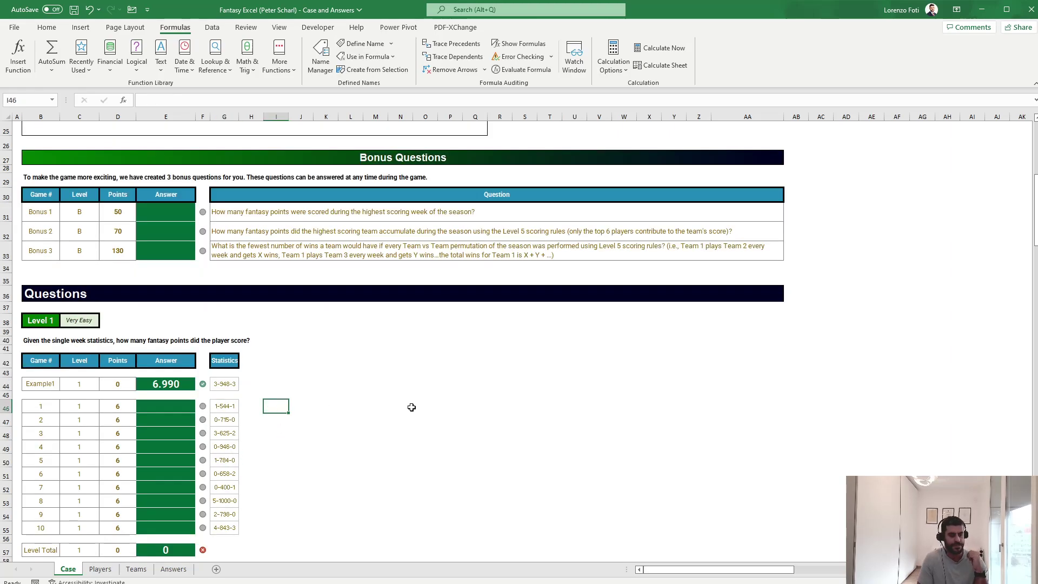
pyautogui.write('+')
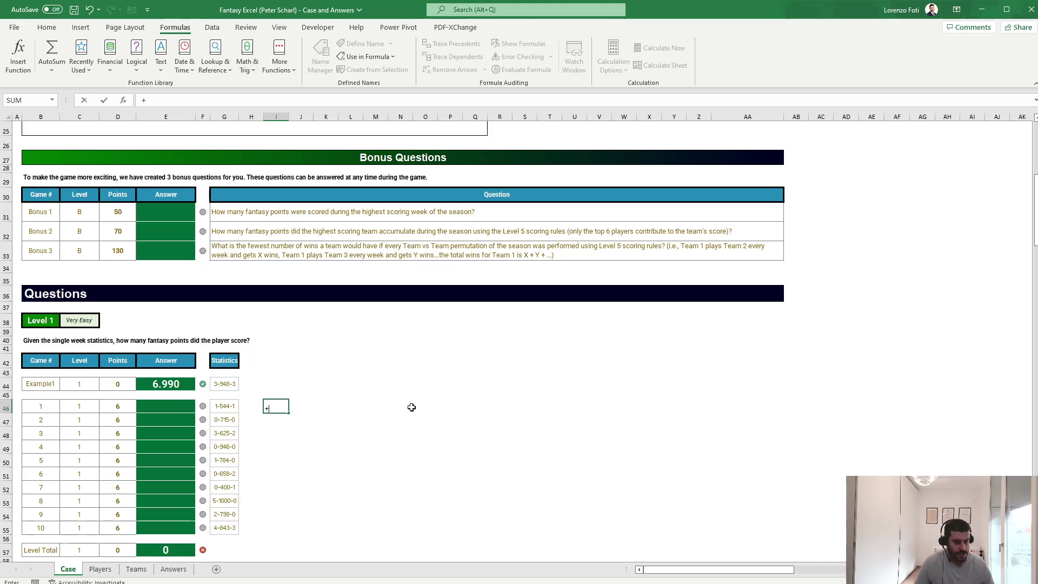
pyautogui.write('tex')
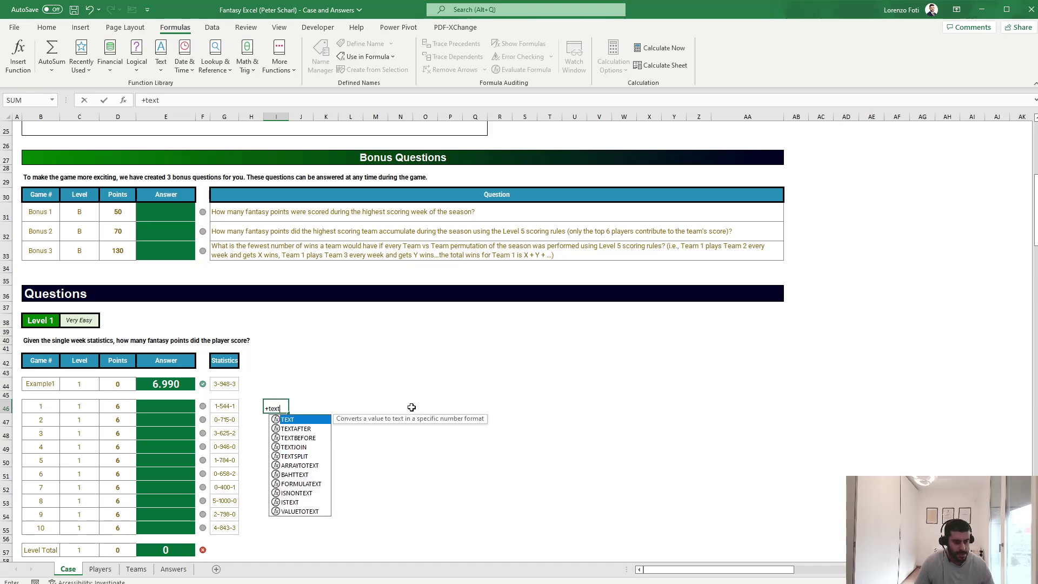
pyautogui.write('t')
pyautogui.press('Down')
pyautogui.press('Down')
pyautogui.press('Tab')
pyautogui.press('Left')
pyautogui.press('Left')
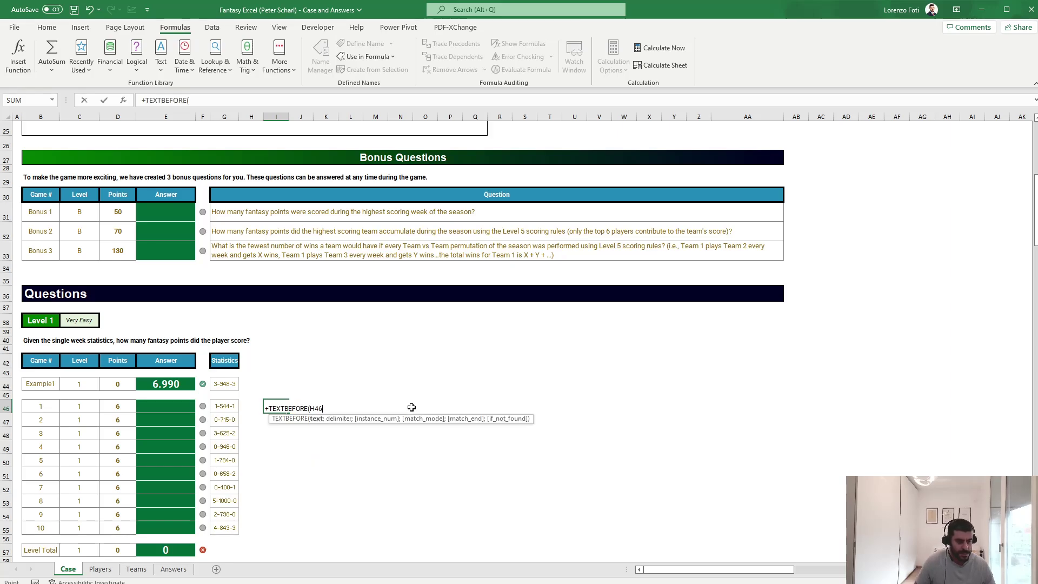
pyautogui.write(';"-')
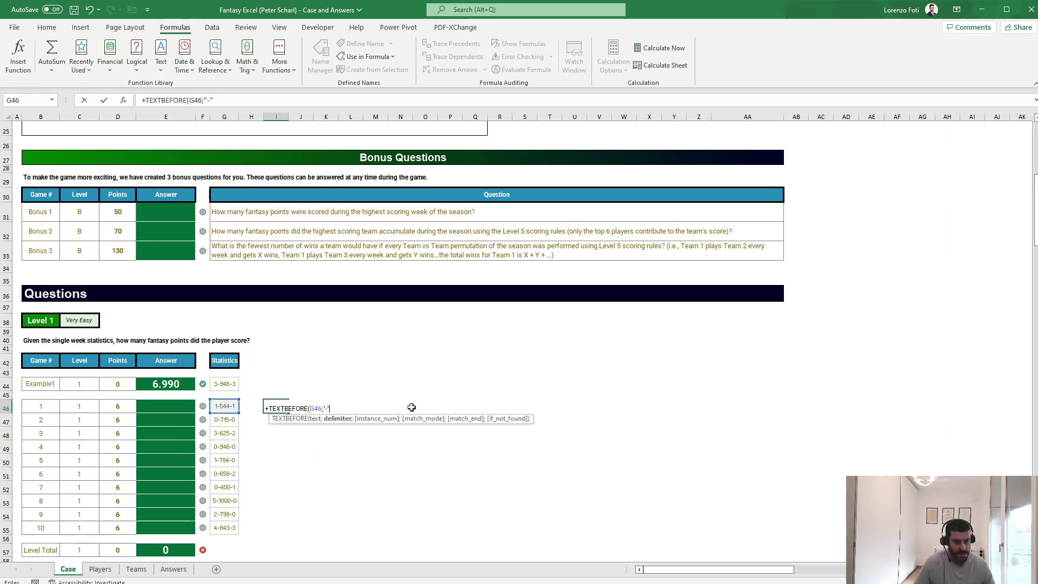
pyautogui.write('")')
pyautogui.press('Tab')
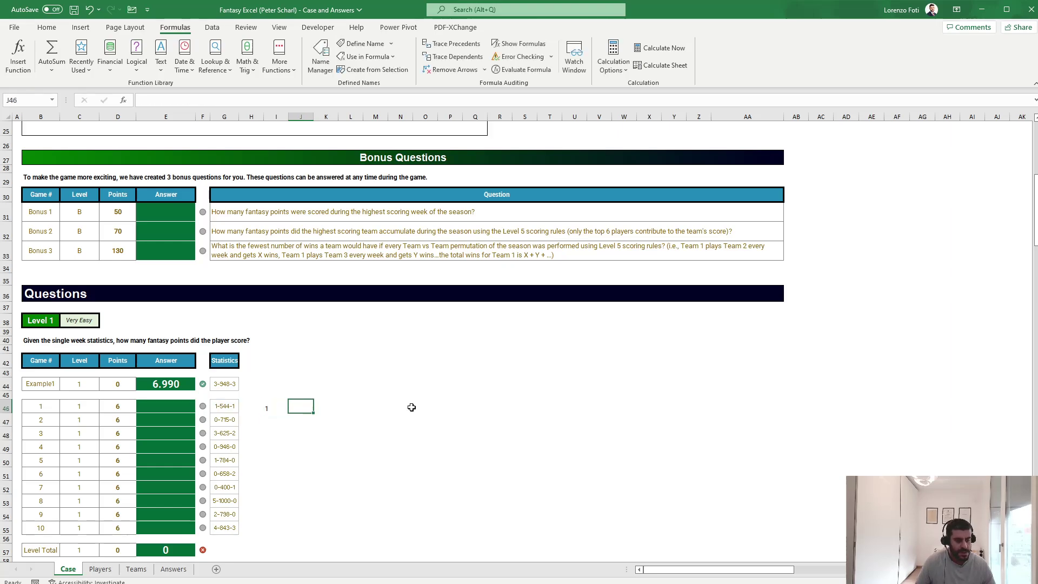
# In J46, enter the formula =+TEXT(TEXTAFTER(G46;"-");"-") for the second statistic of game 1.
pyautogui.write('+')
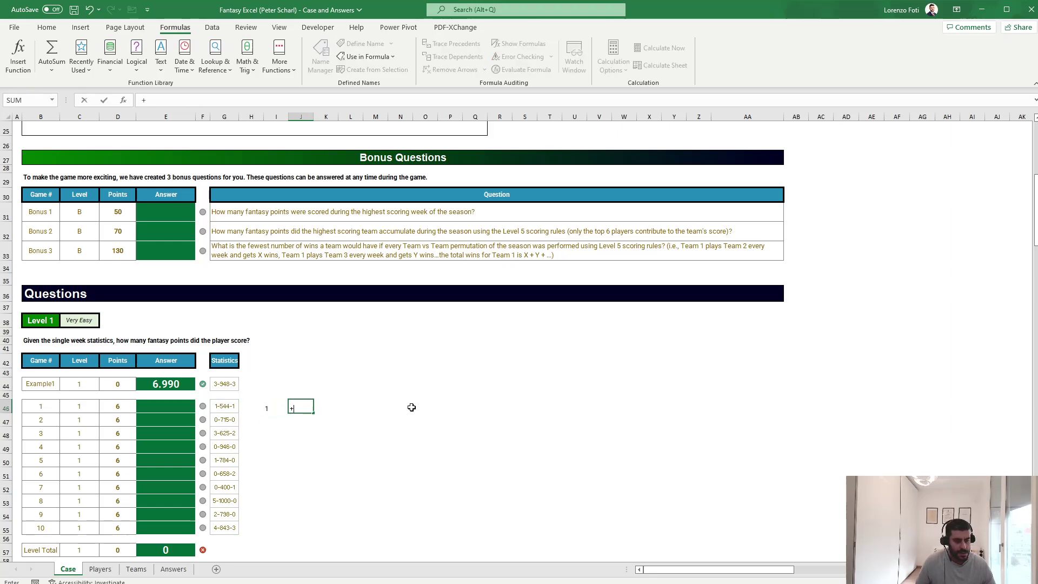
pyautogui.write('tex')
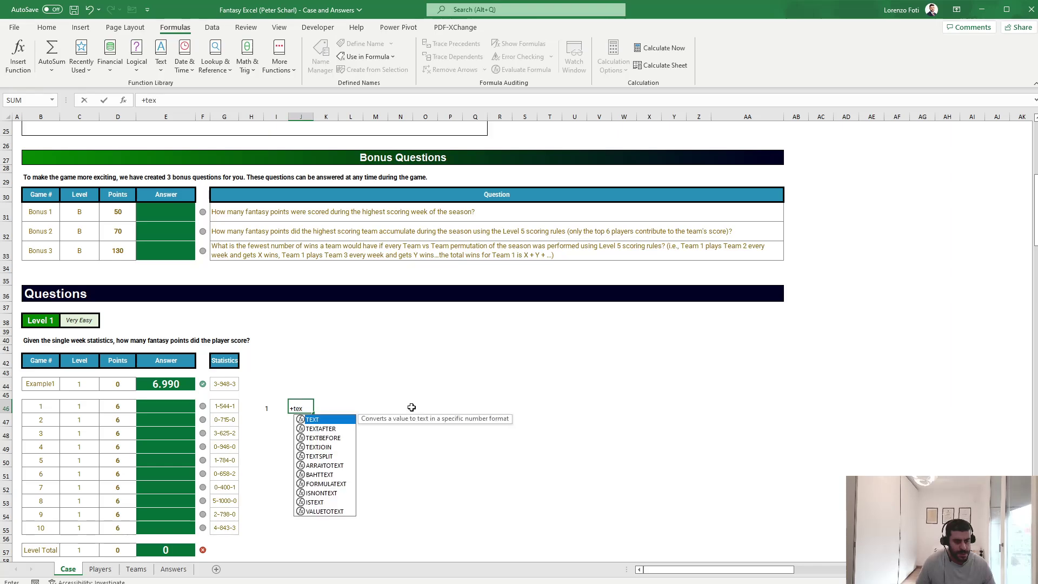
pyautogui.write('sp')
pyautogui.press('BackSpace')
pyautogui.press('BackSpace')
pyautogui.press('Tab')
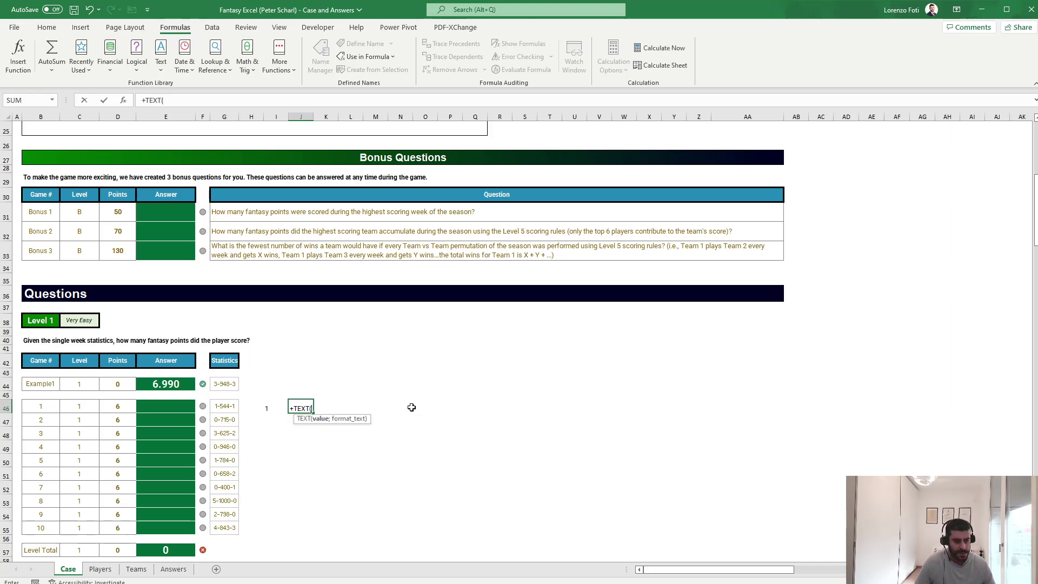
pyautogui.write('text')
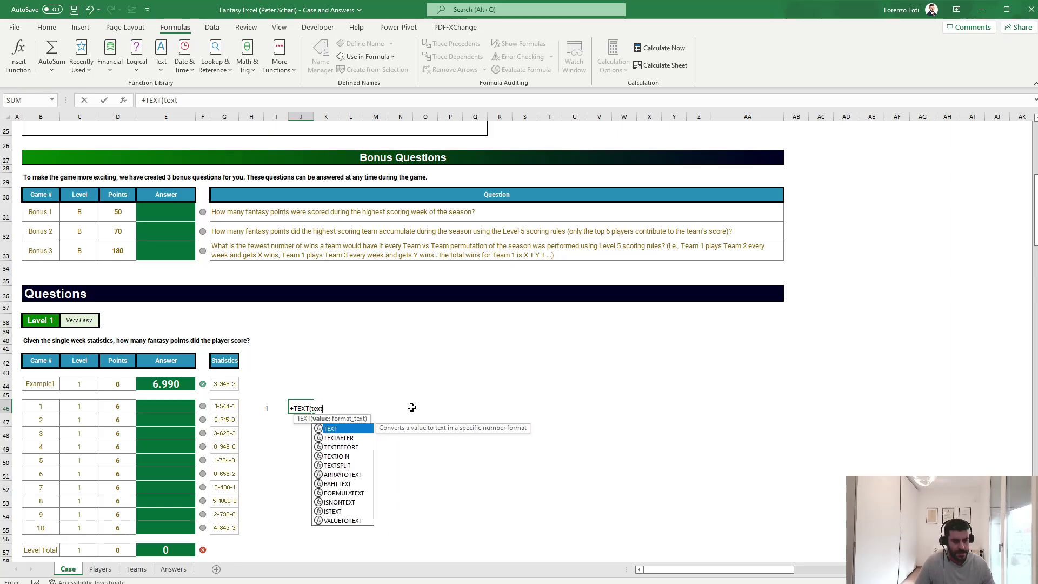
pyautogui.write('a')
pyautogui.press('Tab')
pyautogui.press('Left')
pyautogui.press('Left')
pyautogui.press('Left')
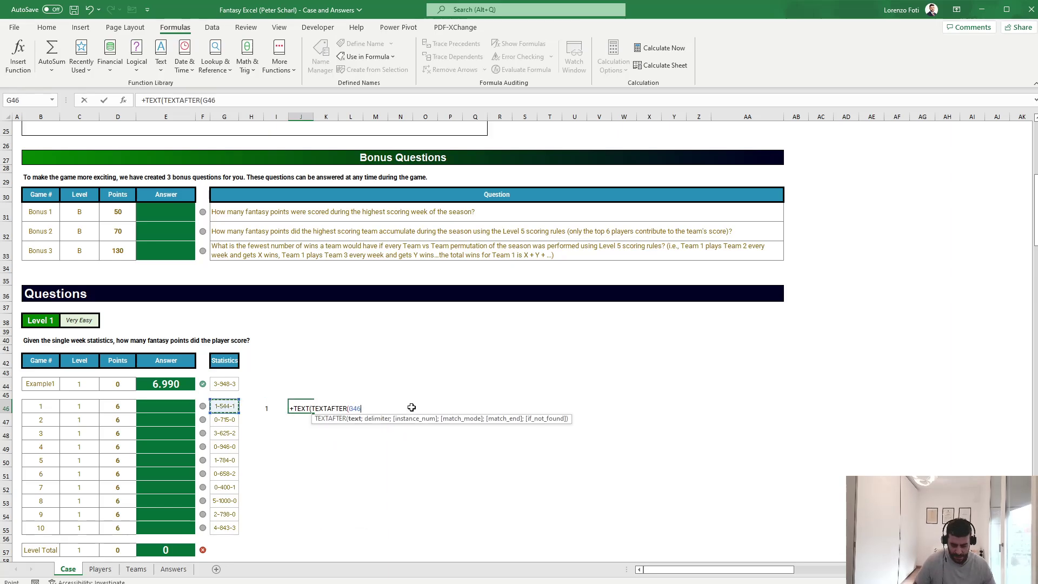
pyautogui.write(';')
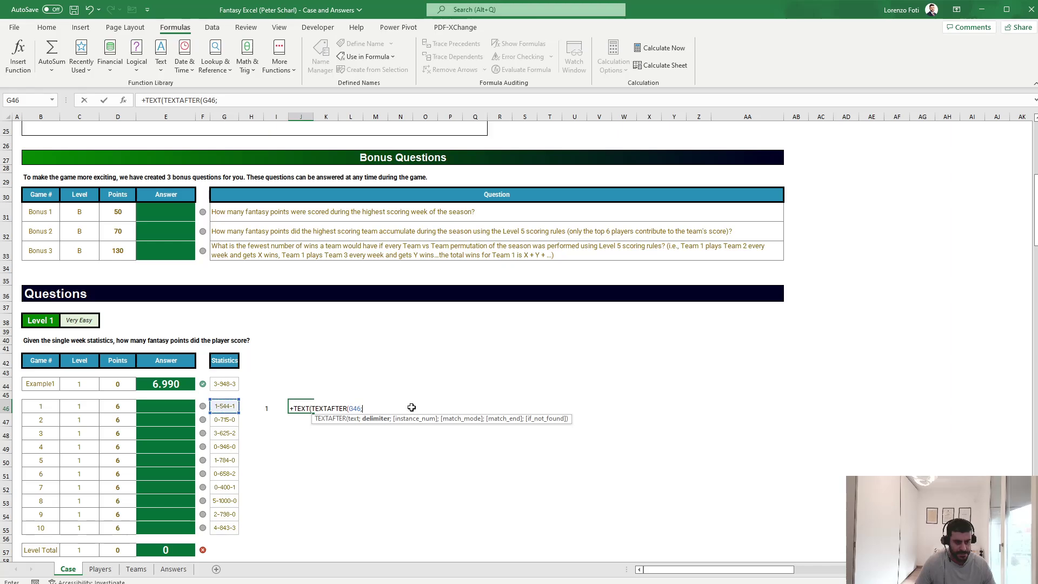
pyautogui.write('"-";')
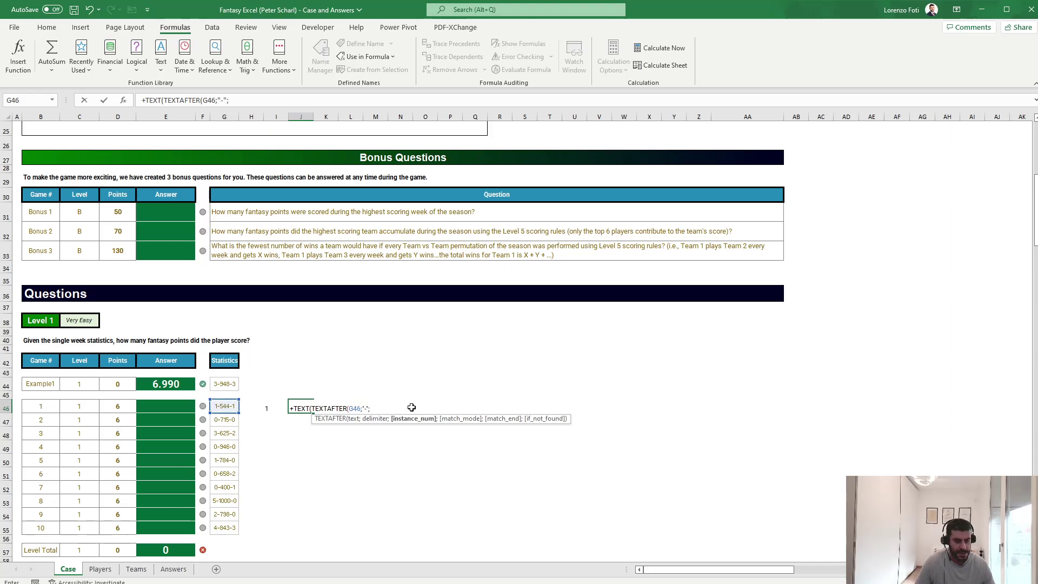
pyautogui.press('BackSpace')
pyautogui.write(');"-"')
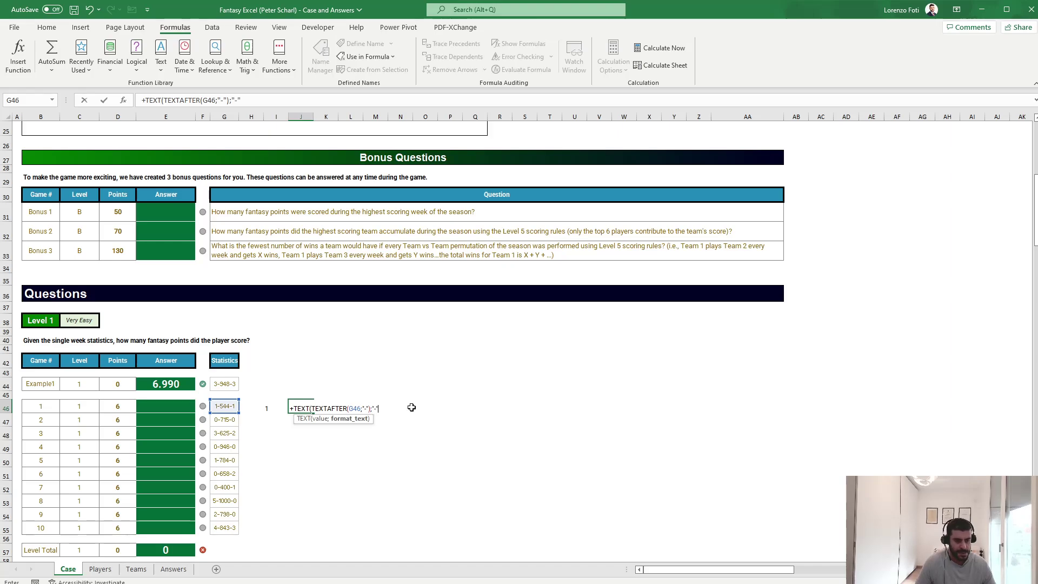
pyautogui.write(')')
pyautogui.hotkey('ctrl', 'Return')
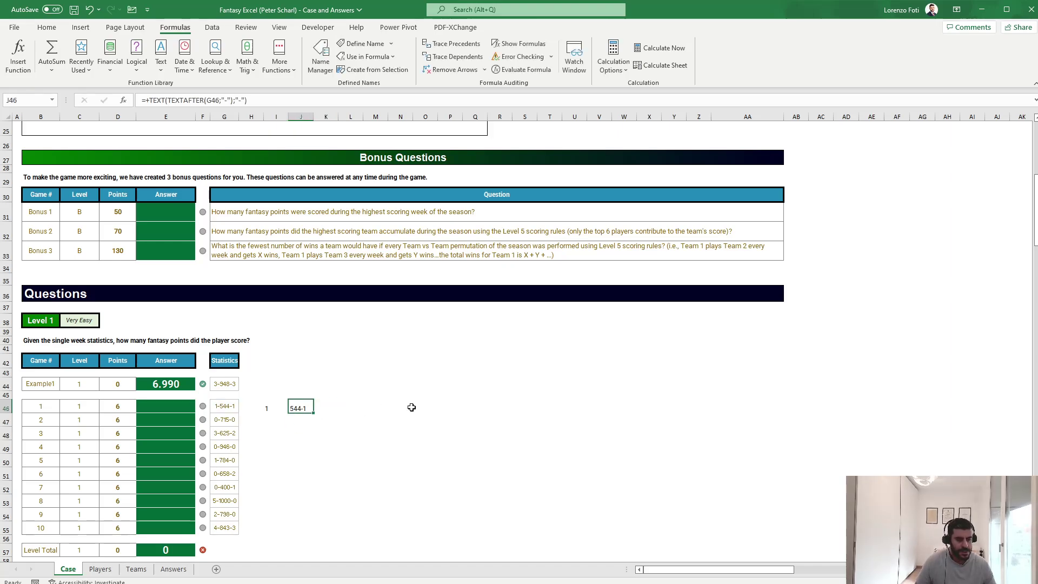
# Change the outer function in J46 to TEXTBEFORE so the formula reads =+TEXTBEFORE(TEXTAFTER(G46;"-");"-").
pyautogui.click(164, 100)
pyautogui.write('be')
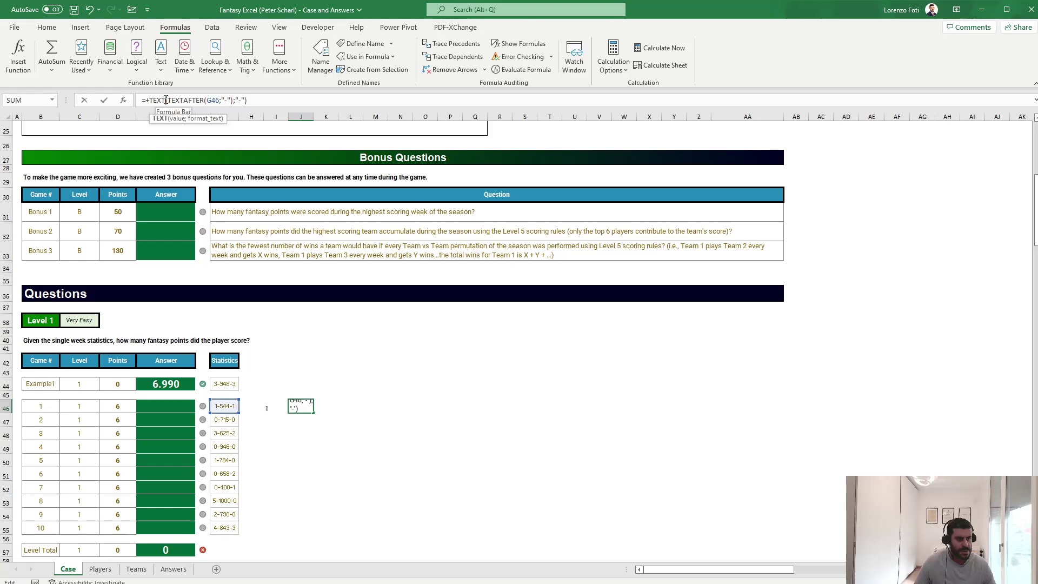
pyautogui.write('fore')
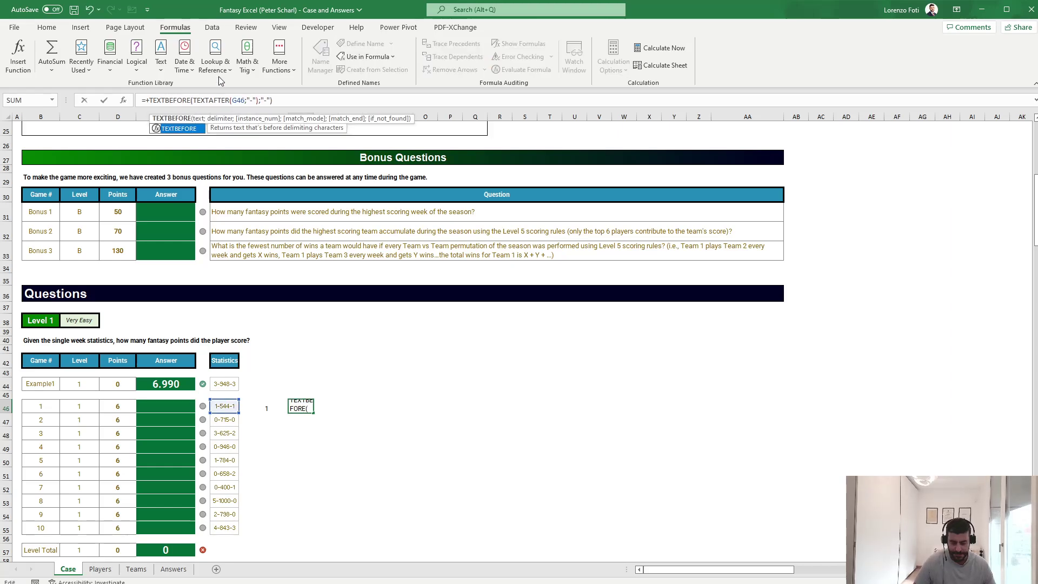
pyautogui.hotkey('ctrl', 'Return')
# Reuse the J46 formula text in K46 with the outer function replaced by TEXTAFTER to extract the third statistic.
pyautogui.click(272, 102)
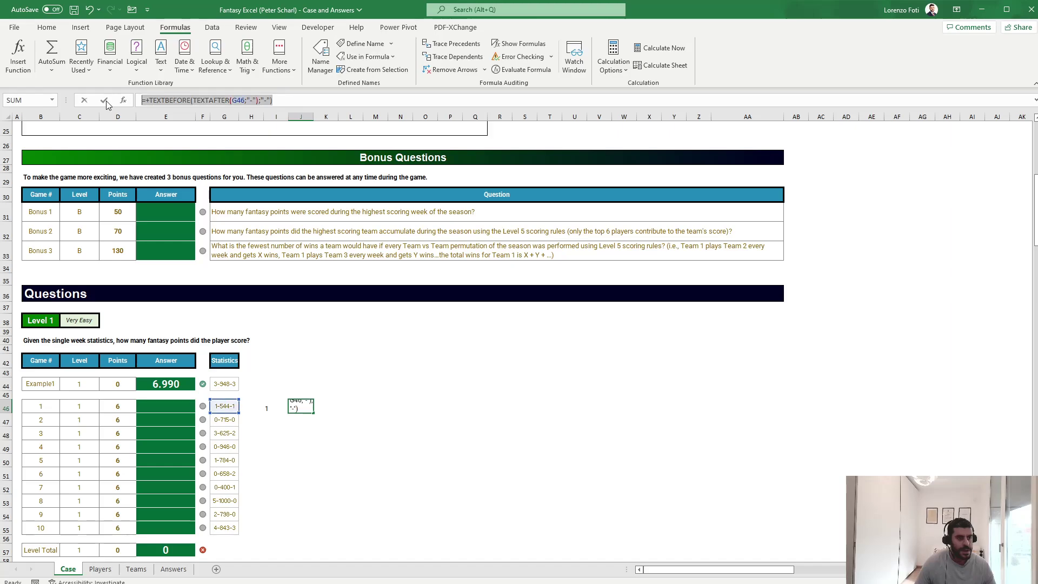
pyautogui.click(323, 409)
pyautogui.click(173, 98)
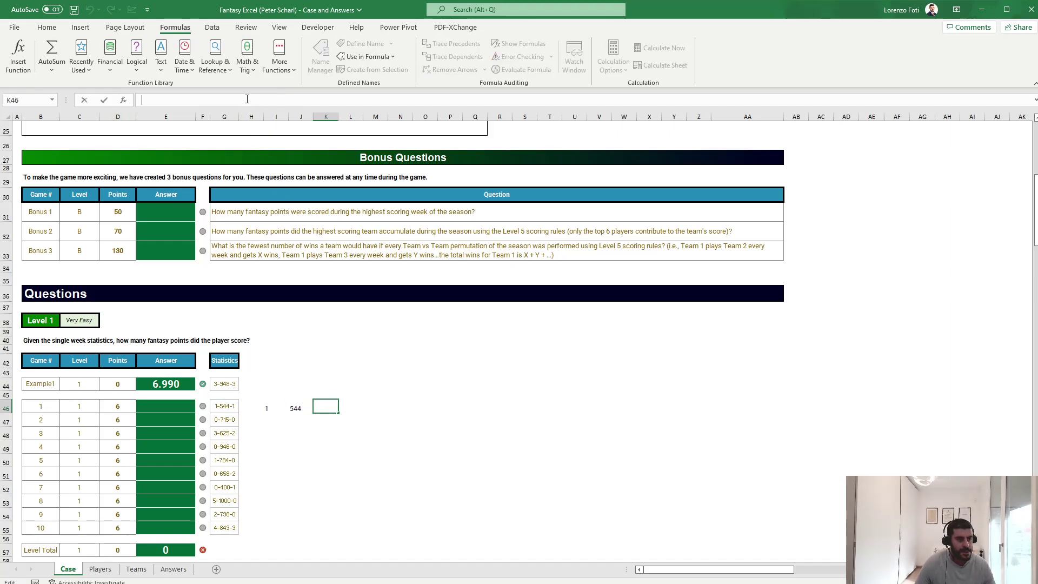
pyautogui.write('=+TEXTBEFORE(TEXTAFTER(G46;"-");"-")')
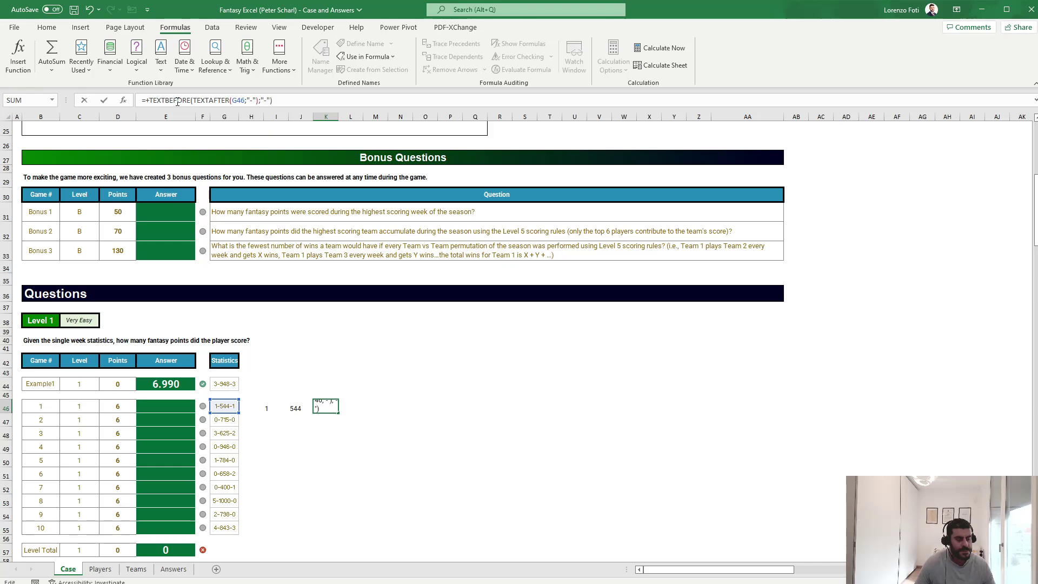
pyautogui.doubleClick(178, 102)
pyautogui.write('text')
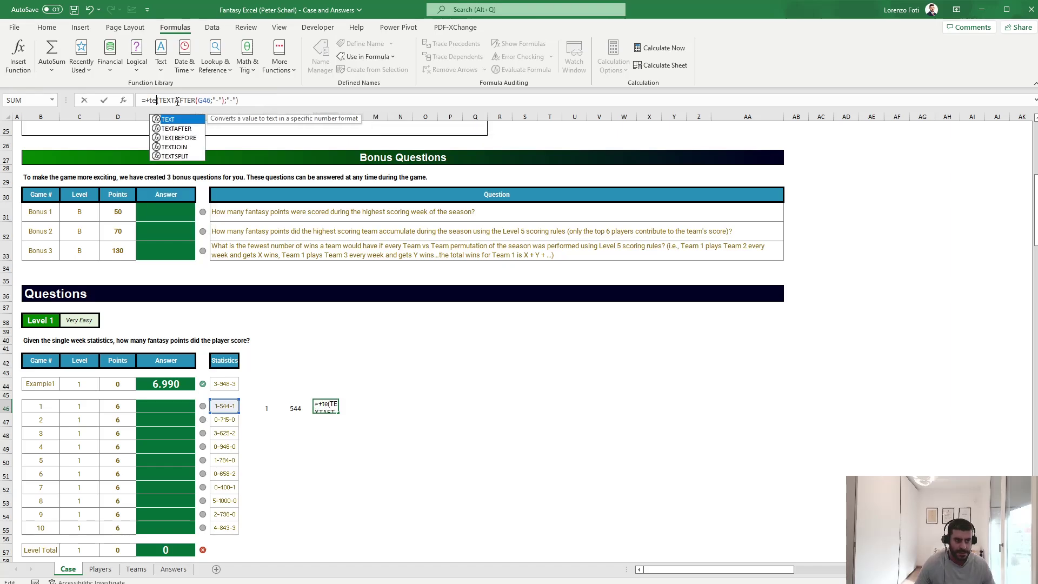
pyautogui.doubleClick(179, 137)
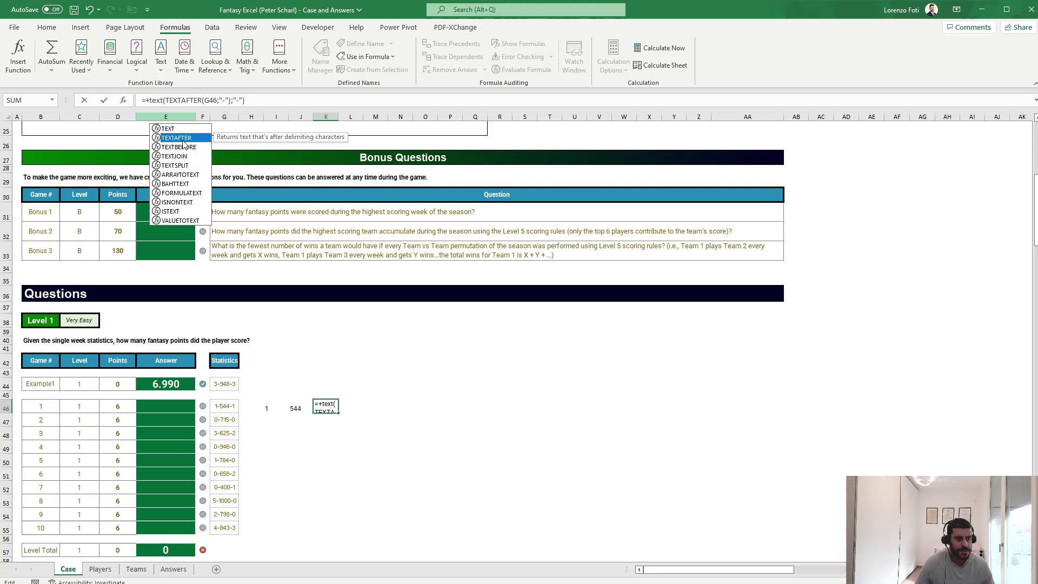
pyautogui.press('Return')
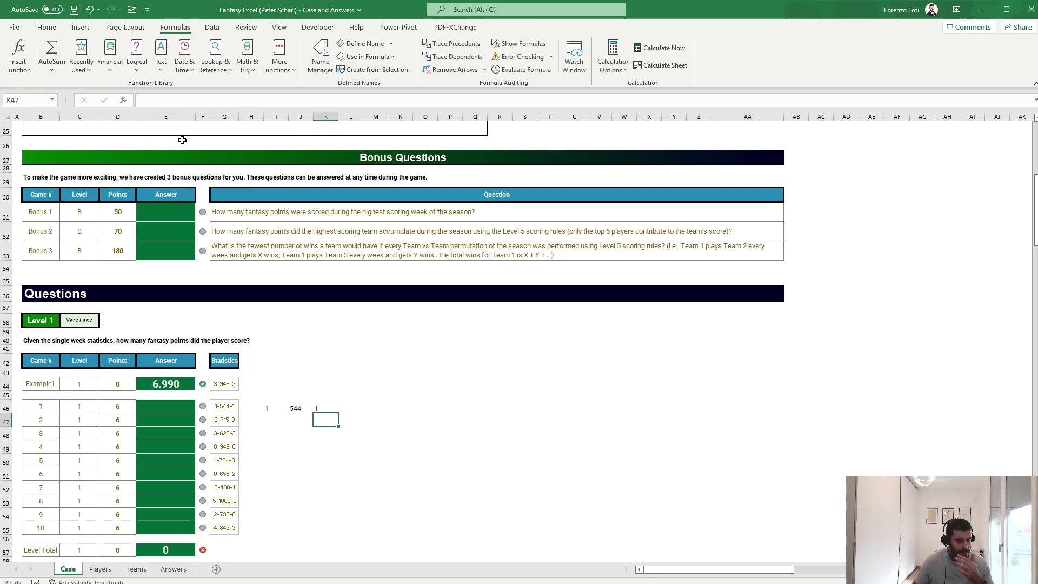
# Copy the three extraction formulas in I46:K46 down to row 55 for all ten Level 1 games.
pyautogui.press('Left')
pyautogui.press('Left')
pyautogui.press('Up')
pyautogui.press('Right')
pyautogui.press('Left')
pyautogui.press('Left')
pyautogui.hotkey('shift', 'Right')
pyautogui.hotkey('shift', 'Right')
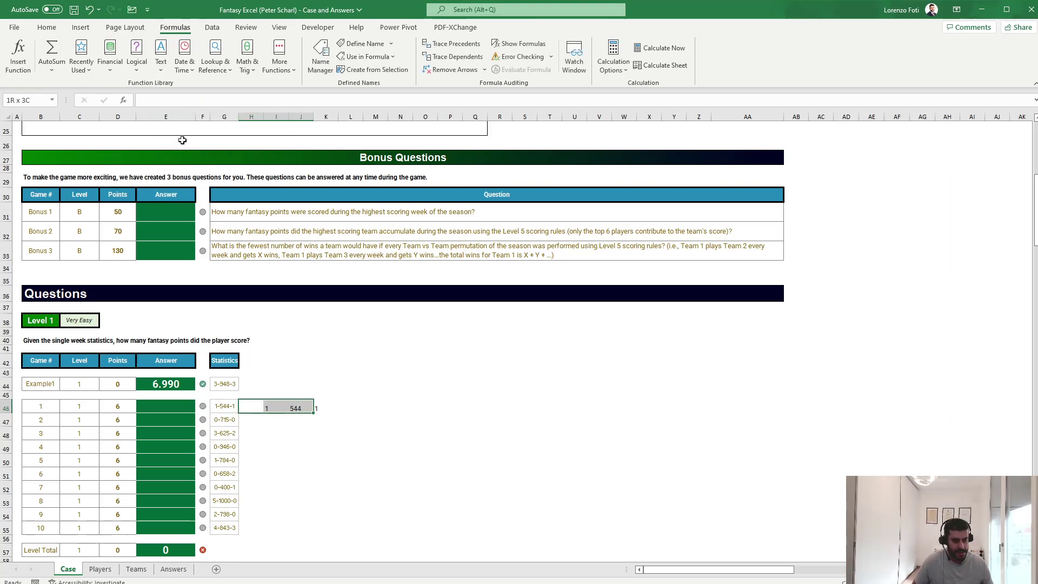
pyautogui.press('Right')
pyautogui.press('Left')
pyautogui.press('Right')
pyautogui.hotkey('shift', 'Right')
pyautogui.hotkey('shift', 'Right')
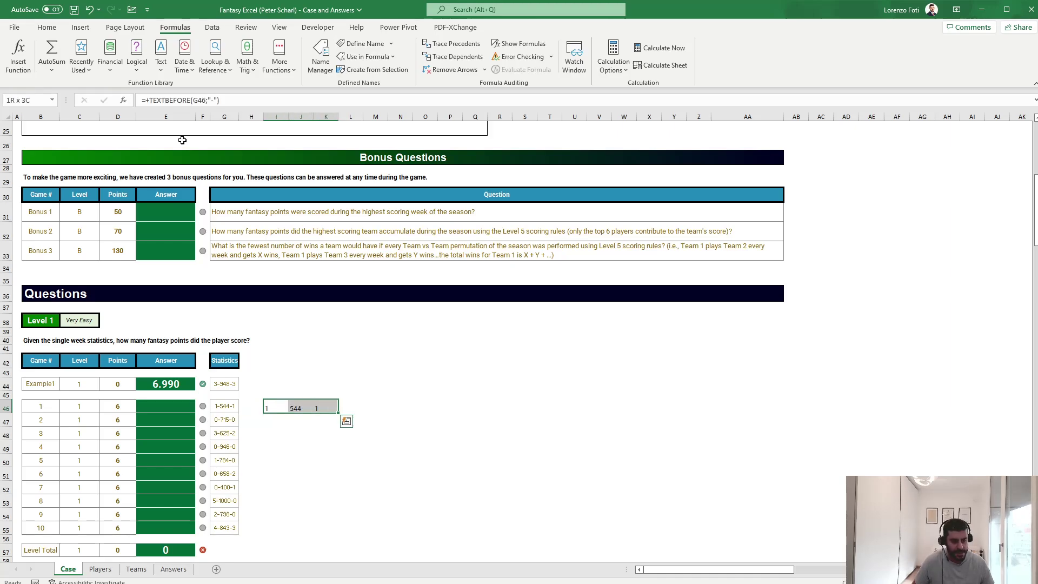
pyautogui.hotkey('ctrl', 'c')
pyautogui.press('Left')
pyautogui.press('Left')
pyautogui.hotkey('ctrl', 'Down')
pyautogui.press('Right')
pyautogui.press('Right')
pyautogui.hotkey('ctrl', 'shift', 'Up')
pyautogui.hotkey('shift', 'Right')
pyautogui.hotkey('shift', 'Right')
pyautogui.hotkey('ctrl', 'v')
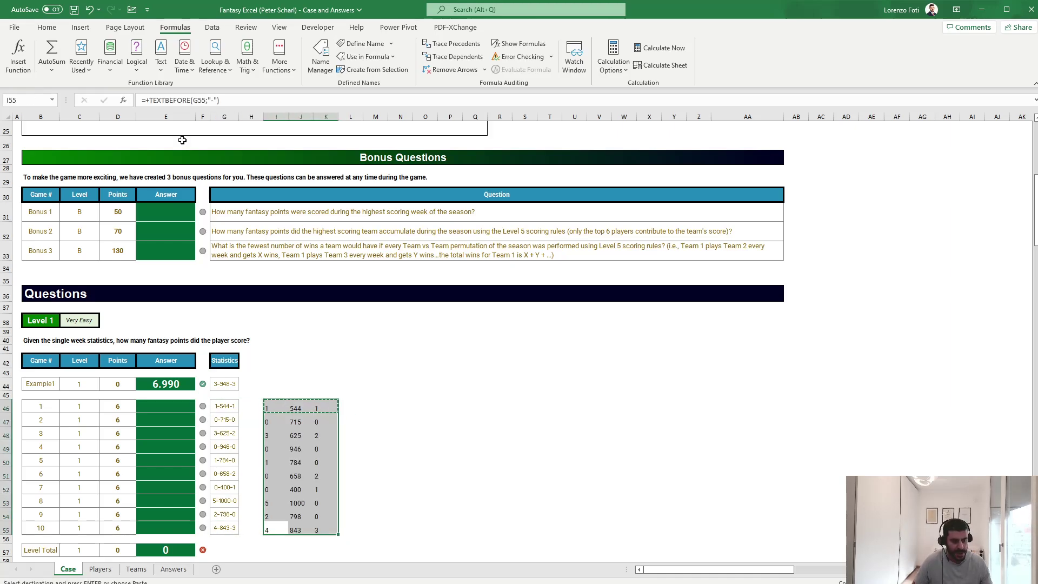
pyautogui.press('Escape')
# In L46, enter =+SUMPRODUCT(I46:K46;TRANSPOSE(catPoints)) to compute the fantasy points for game 1.
pyautogui.press('Up')
pyautogui.hotkey('ctrl', 'Up')
pyautogui.press('Right')
pyautogui.press('Right')
pyautogui.press('Right')
pyautogui.write('+')
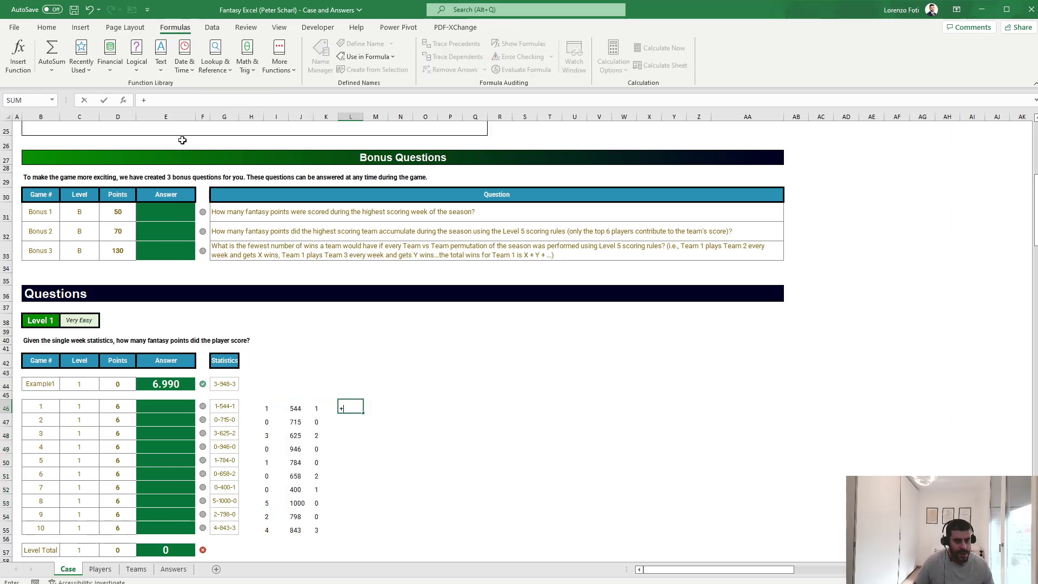
pyautogui.write('SUMPRODUCT(')
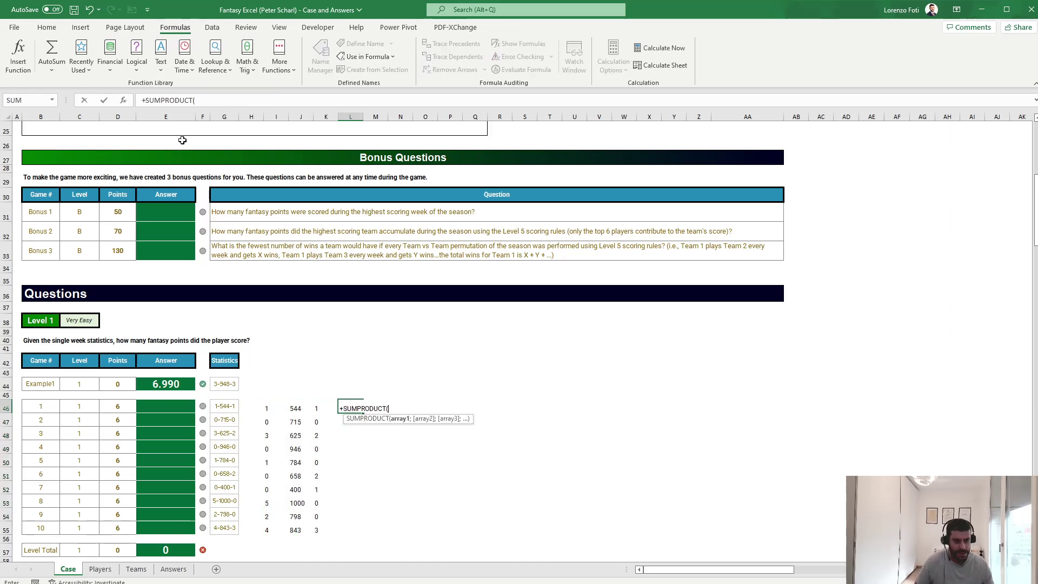
pyautogui.press('Left')
pyautogui.press('Left')
pyautogui.press('Left')
pyautogui.hotkey('shift', 'Right')
pyautogui.hotkey('shift', 'Right')
pyautogui.write(';TRANSPOSE(n')
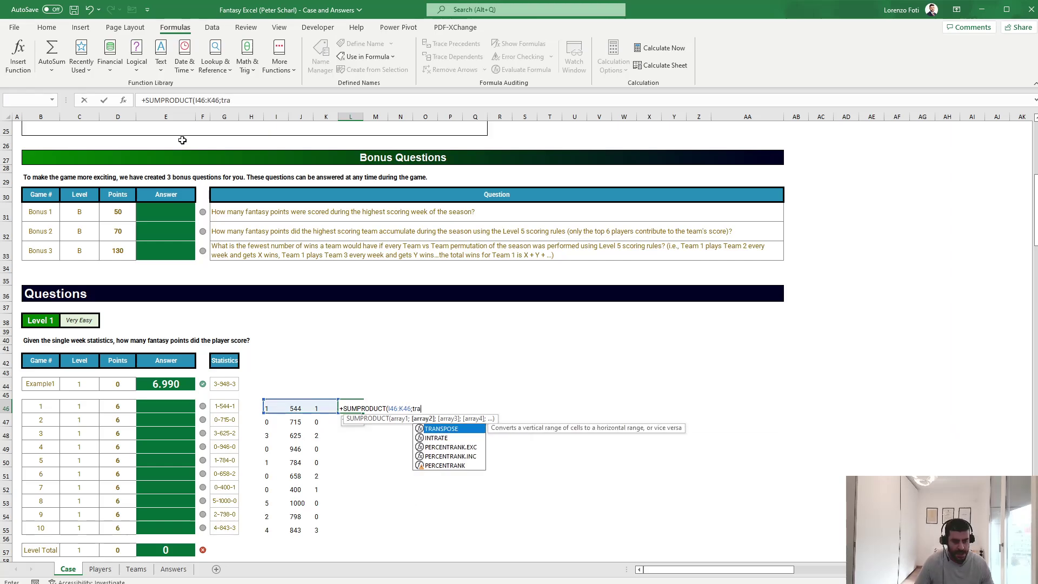
pyautogui.press('BackSpace')
pyautogui.write('catPoints)')
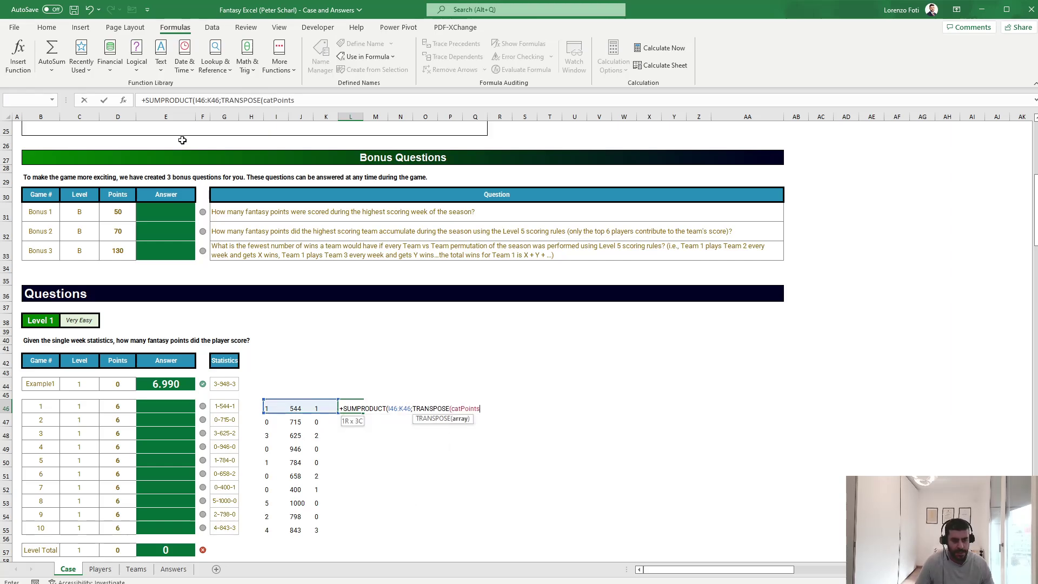
pyautogui.press('Return')
pyautogui.press('Return')
pyautogui.press('Up')
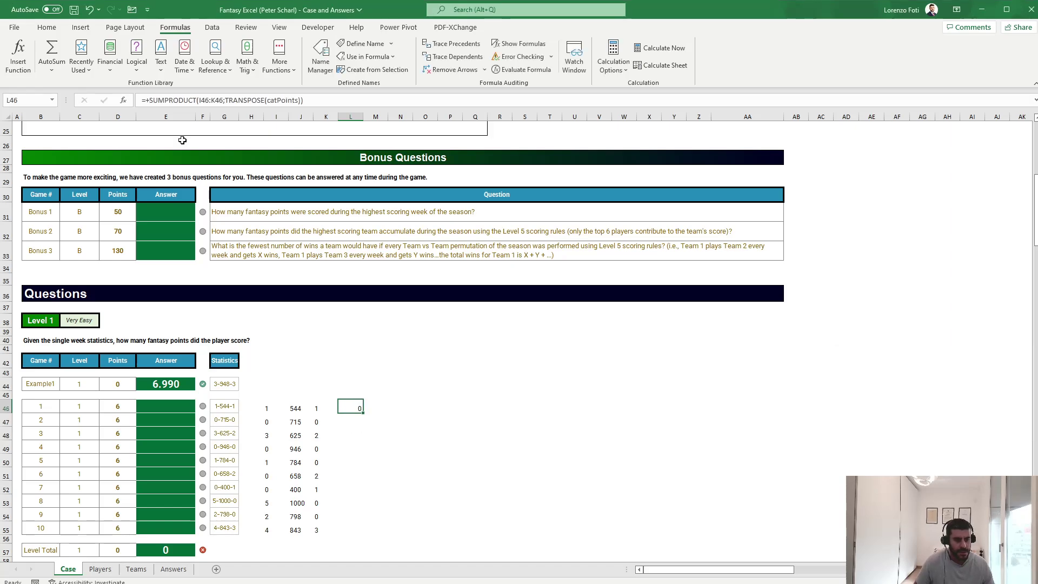
# Copy the SUMPRODUCT formula from L46 down to row 55 for all ten Level 1 games.
pyautogui.hotkey('ctrl', 'c')
pyautogui.press('Left')
pyautogui.press('Left')
pyautogui.hotkey('ctrl', 'Down')
pyautogui.press('Right')
pyautogui.press('Right')
pyautogui.hotkey('ctrl', 'shift', 'Up')
pyautogui.hotkey('ctrl', 'v')
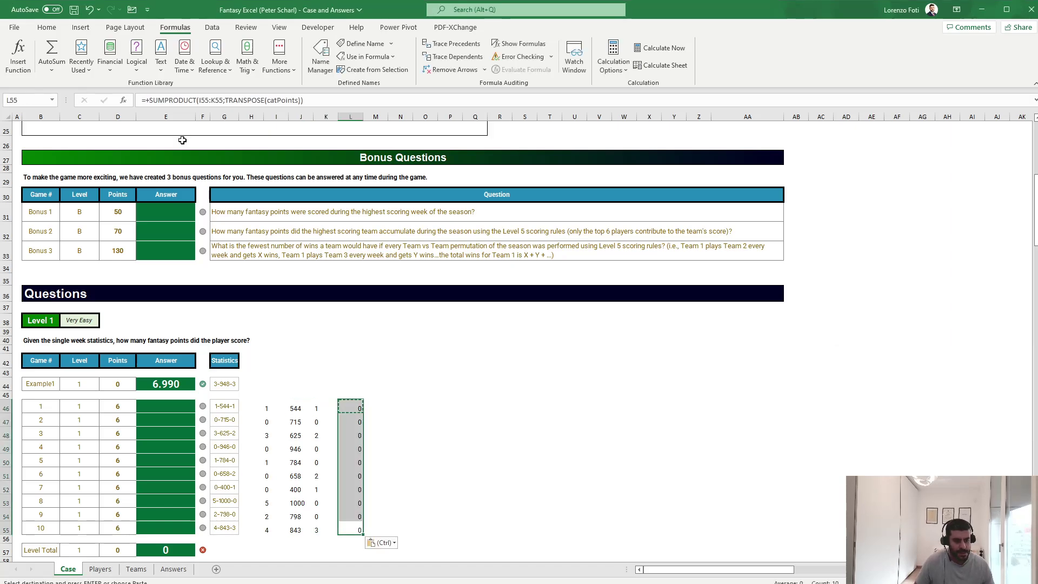
pyautogui.press('Escape')
pyautogui.hotkey('ctrl', 'Up')
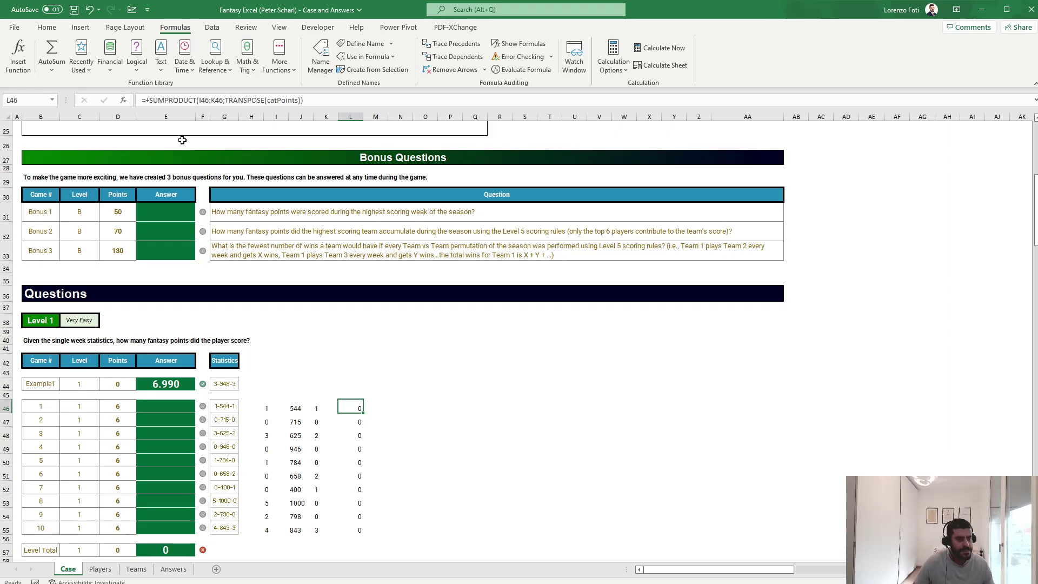
# Review the scoring rules above the questions and inspect the extraction formula in I46.
pyautogui.scroll(3, 369, 233)
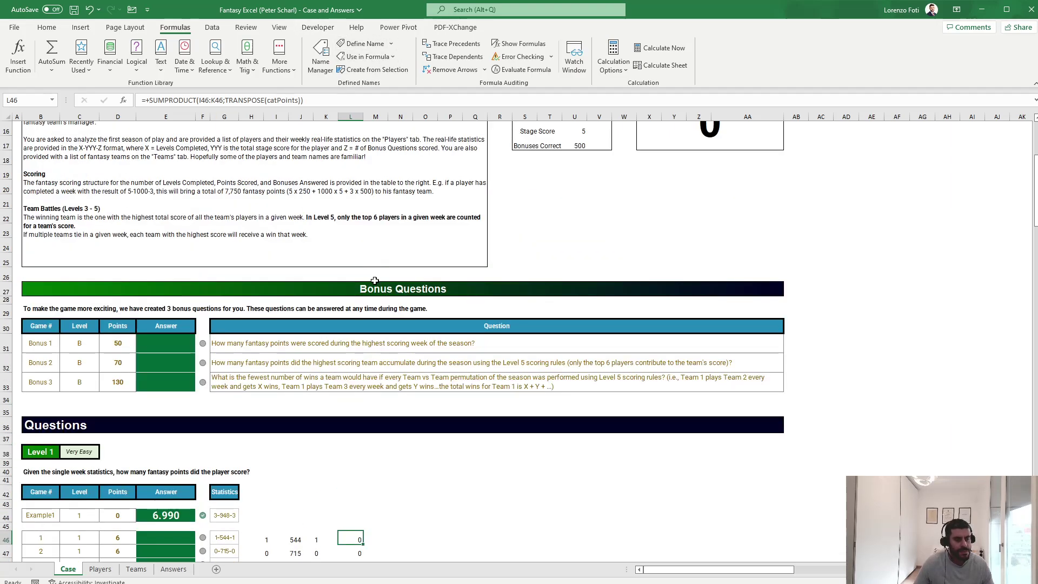
pyautogui.scroll(-4, 374, 280)
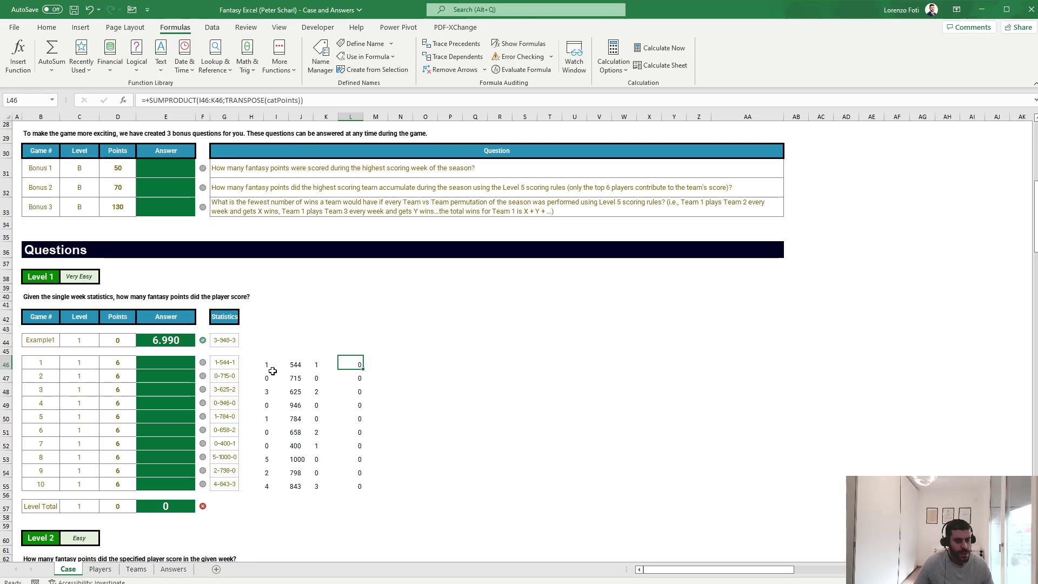
pyautogui.click(273, 371)
pyautogui.press('F2')
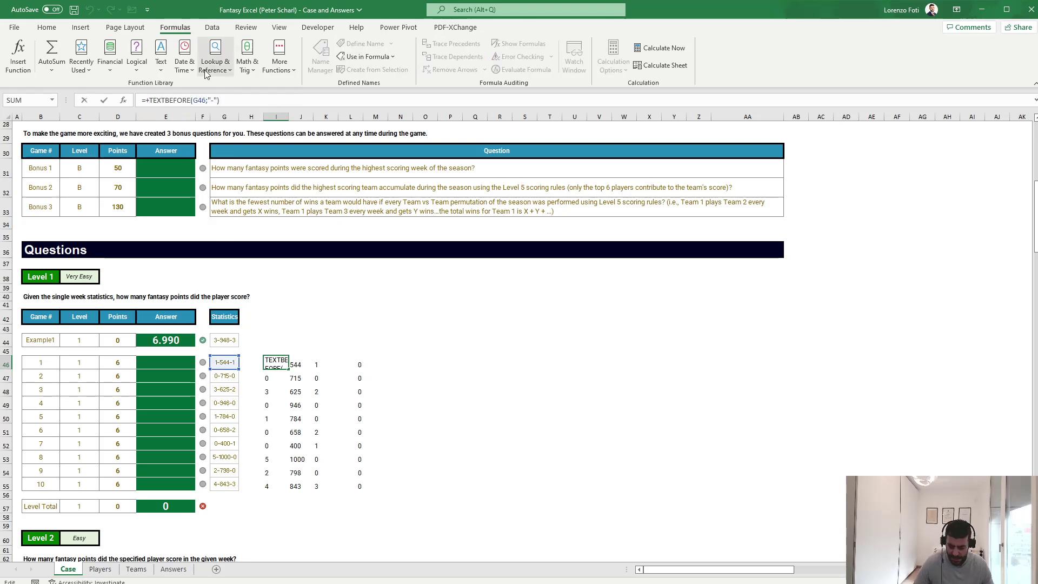
pyautogui.press('Escape')
# Convert the text statistics to numbers in L46 by changing the formula to =+SUMPRODUCT(--I46:K46;TRANSPOSE(catPoints)).
pyautogui.press('Right')
pyautogui.press('Right')
pyautogui.press('Right')
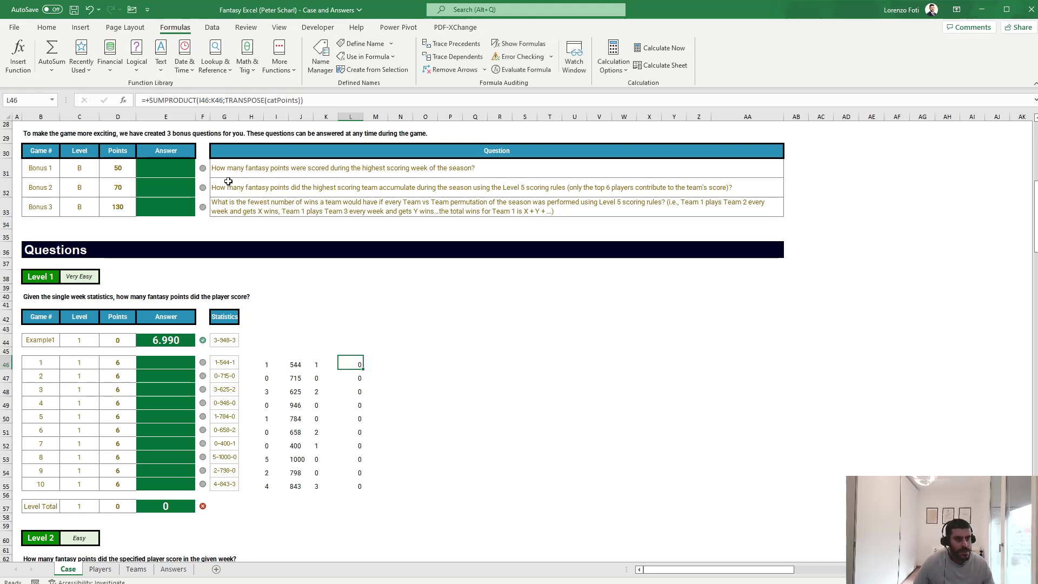
pyautogui.click(200, 101)
pyautogui.write('--')
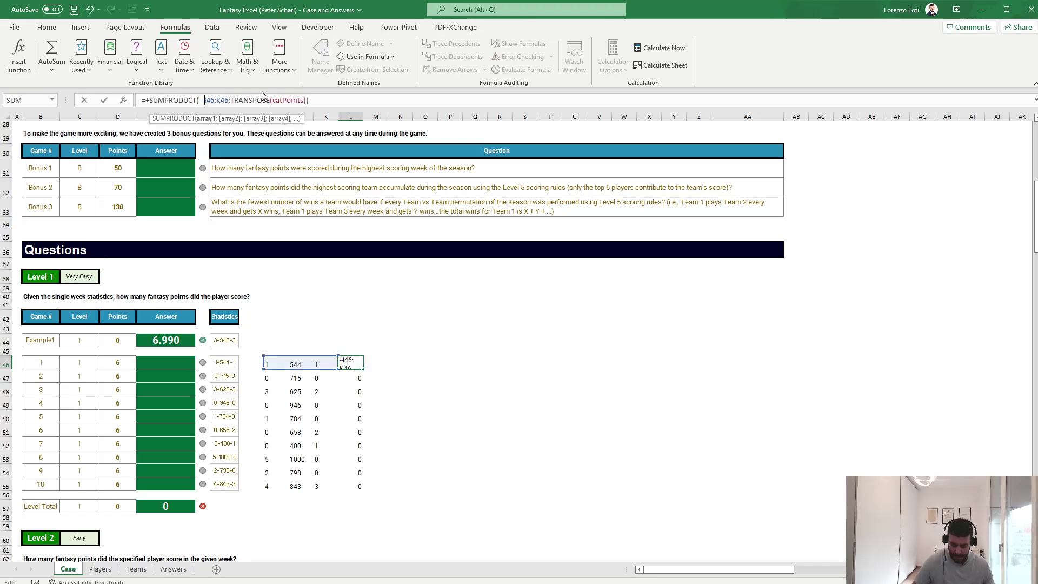
pyautogui.press('Return')
pyautogui.press('Up')
# Copy the corrected L46 formula with the double minus down through L55.
pyautogui.hotkey('ctrl', 'c')
pyautogui.press('Left')
pyautogui.hotkey('ctrl', 'Down')
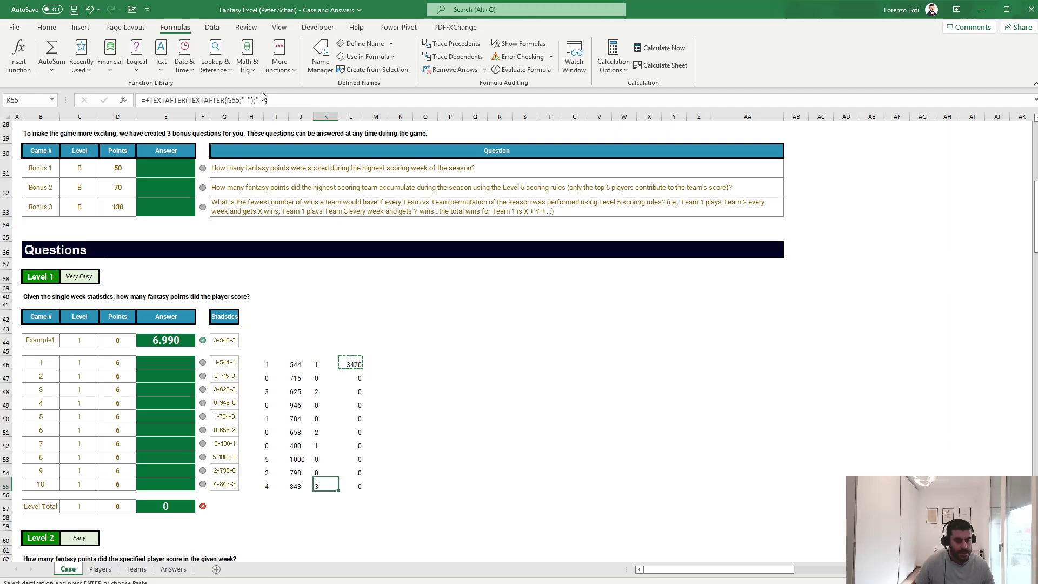
pyautogui.press('Right')
pyautogui.hotkey('ctrl', 'shift', 'Up')
pyautogui.press('Return')
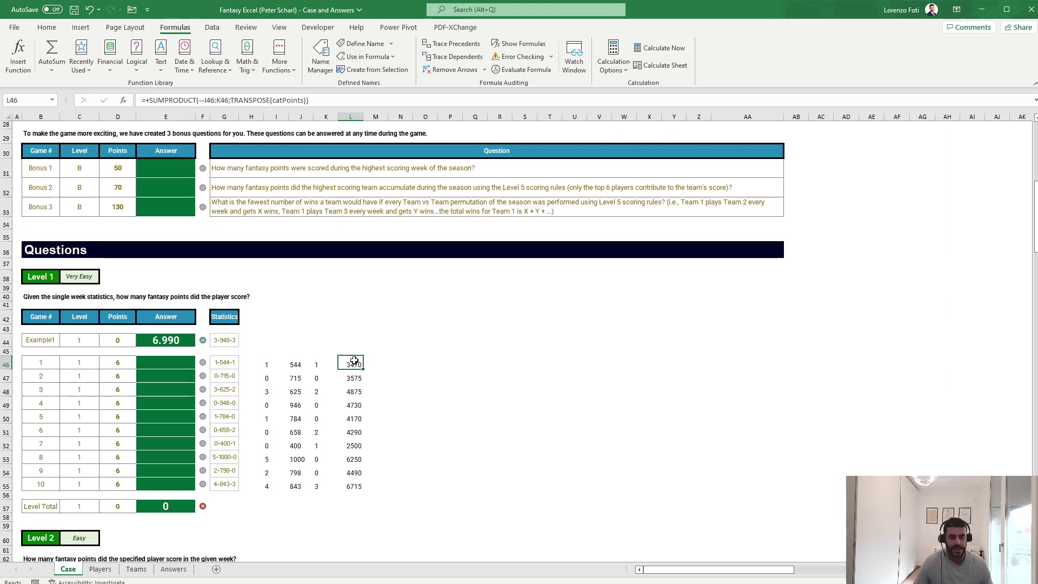
# Copy the points formula from L46 into L44 for the Example1 row.
pyautogui.hotkey('ctrl', 'c')
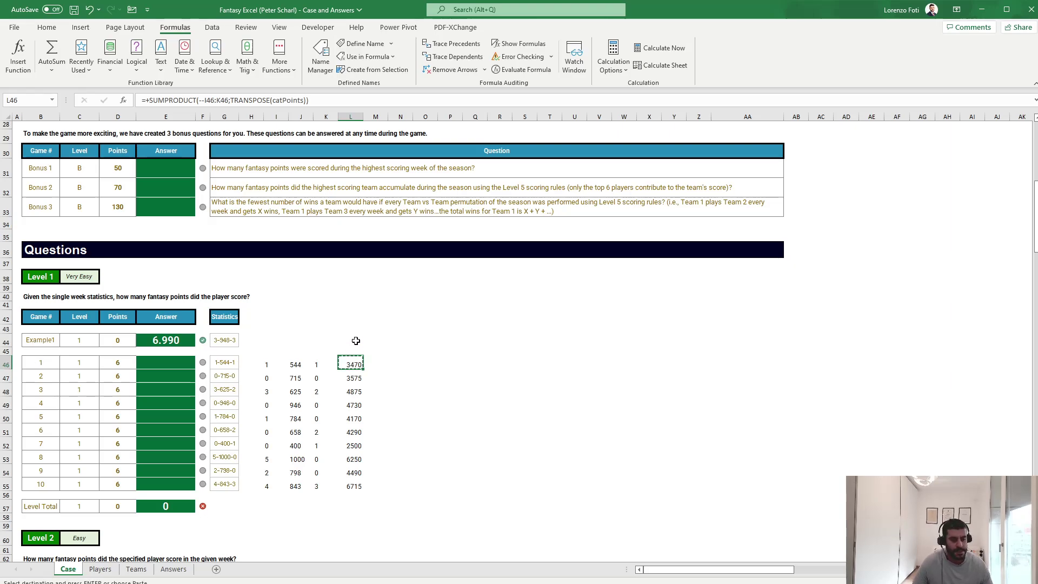
pyautogui.click(352, 340)
pyautogui.hotkey('ctrl', 'v')
pyautogui.press('Escape')
# Copy the three extraction formulas in I46:K46 into I44:K44 to split the Example1 statistics.
pyautogui.moveTo(258, 364); pyautogui.dragTo(316, 363)
pyautogui.hotkey('ctrl', 'q')
pyautogui.click(279, 366)
pyautogui.click(270, 364)
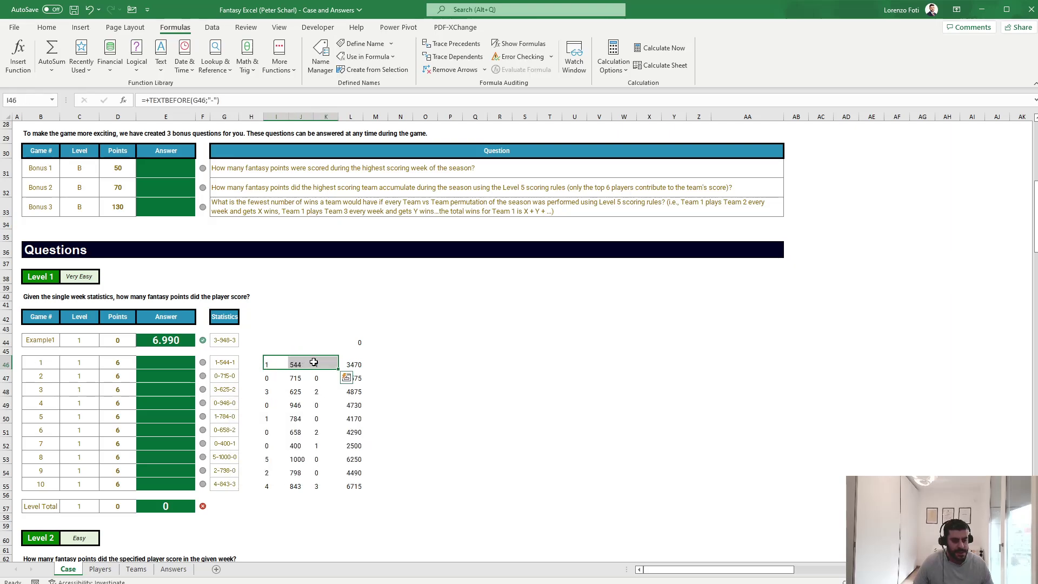
pyautogui.hotkey('ctrl', 'c')
pyautogui.click(271, 341)
pyautogui.hotkey('ctrl', 'v')
pyautogui.press('Escape')
pyautogui.click(360, 376)
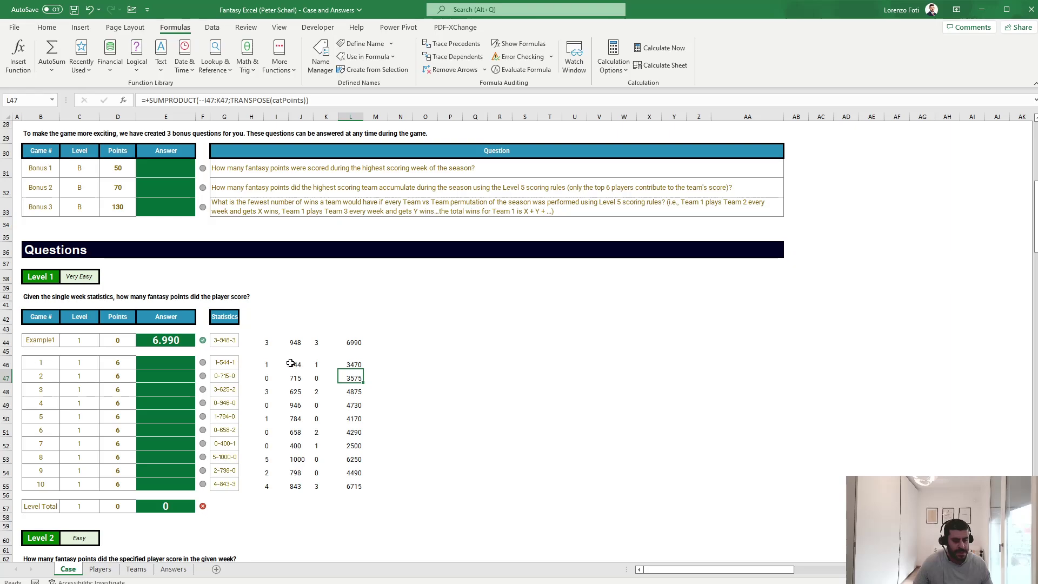
# Link the game 1 answer in E46 to its computed fantasy points with the formula +L46.
pyautogui.click(172, 362)
pyautogui.write('+')
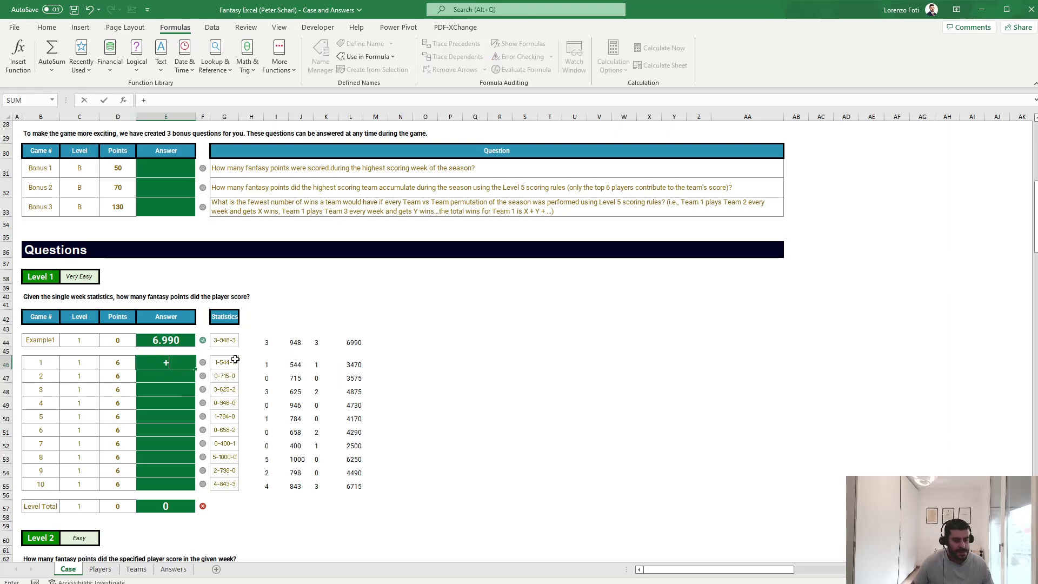
pyautogui.press('Right')
pyautogui.press('Right')
pyautogui.press('Right')
pyautogui.press('Right')
pyautogui.press('Right')
pyautogui.press('Right')
pyautogui.press('Right')
pyautogui.hotkey('ctrl', 'Right')
pyautogui.hotkey('ctrl', 'Left')
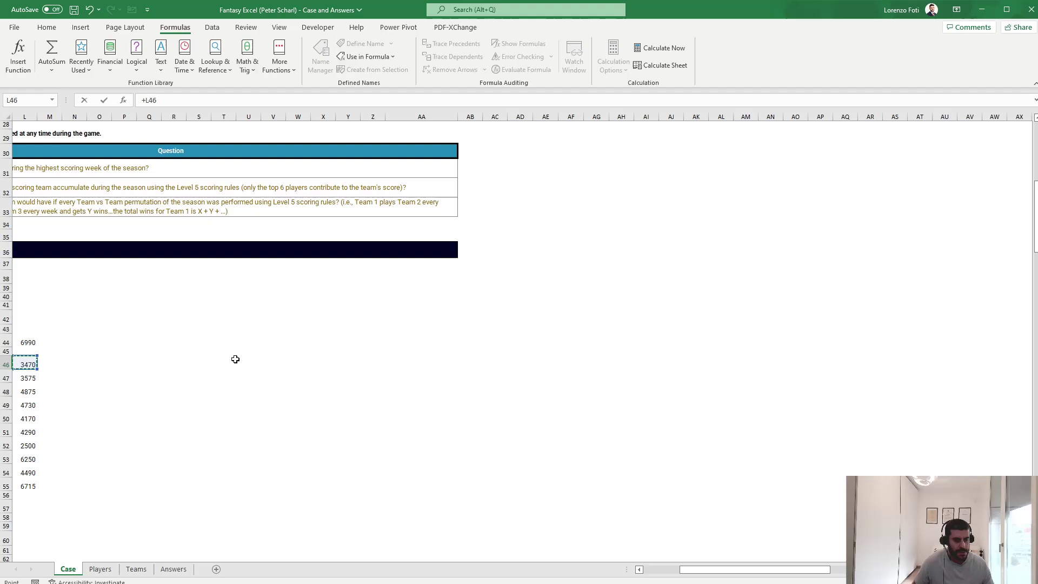
pyautogui.press('Return')
# Copy the E46 answer formula down to E55 to fill in all ten Level 1 answers.
pyautogui.press('Up')
pyautogui.press('Left')
pyautogui.press('Right')
pyautogui.hotkey('ctrl', 'c')
pyautogui.press('Left')
pyautogui.hotkey('ctrl', 'Down')
pyautogui.press('Right')
pyautogui.hotkey('ctrl', 'shift', 'Up')
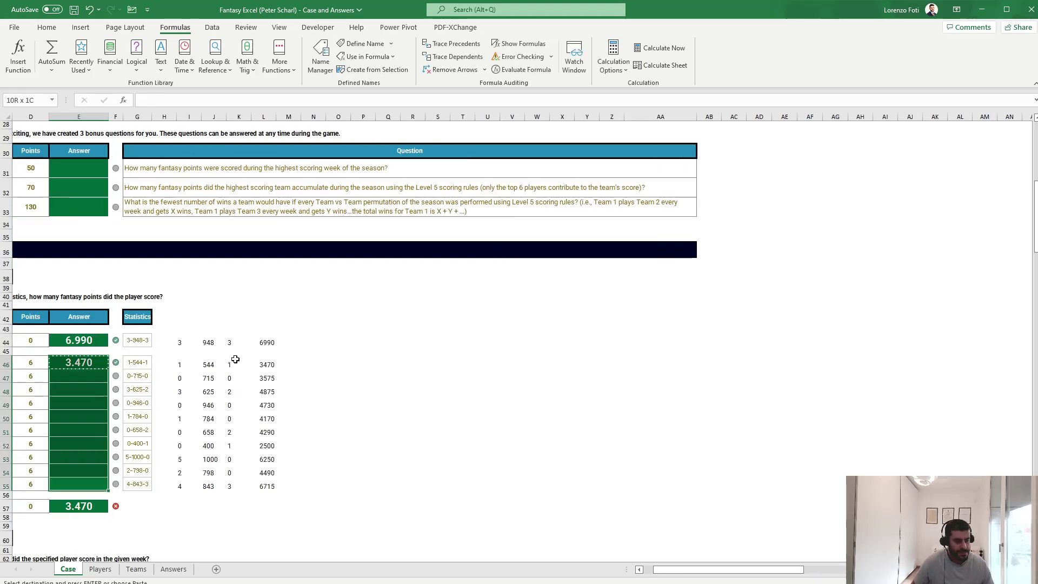
pyautogui.hotkey('ctrl', 'v')
pyautogui.press('Escape')
# Examine the Level 2 player and week questions and how the weekly statistics are laid out on the Players sheet.
pyautogui.press('Home')
pyautogui.scroll(-6, 240, 387)
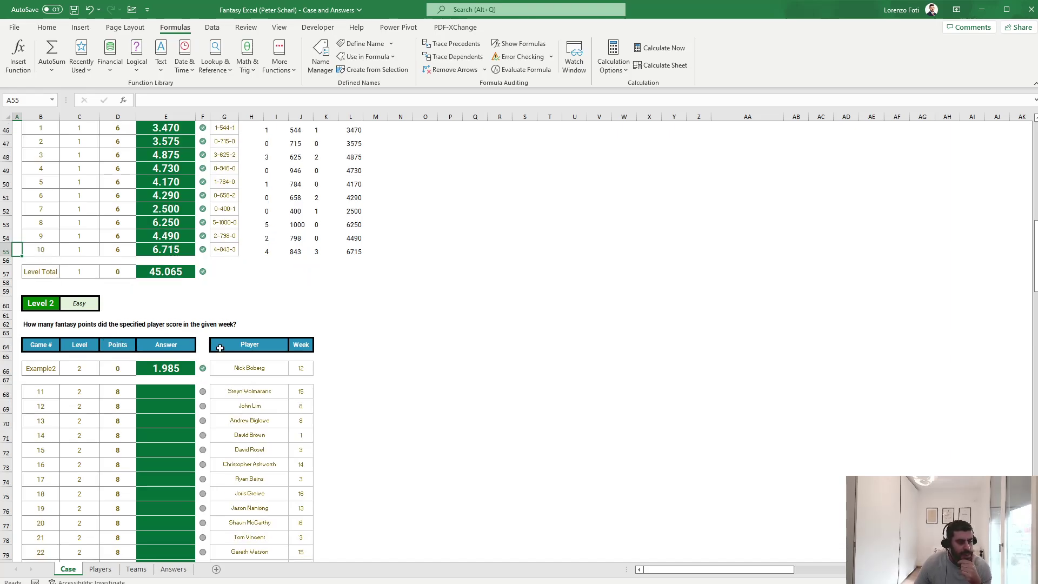
pyautogui.click(329, 393)
pyautogui.click(268, 393)
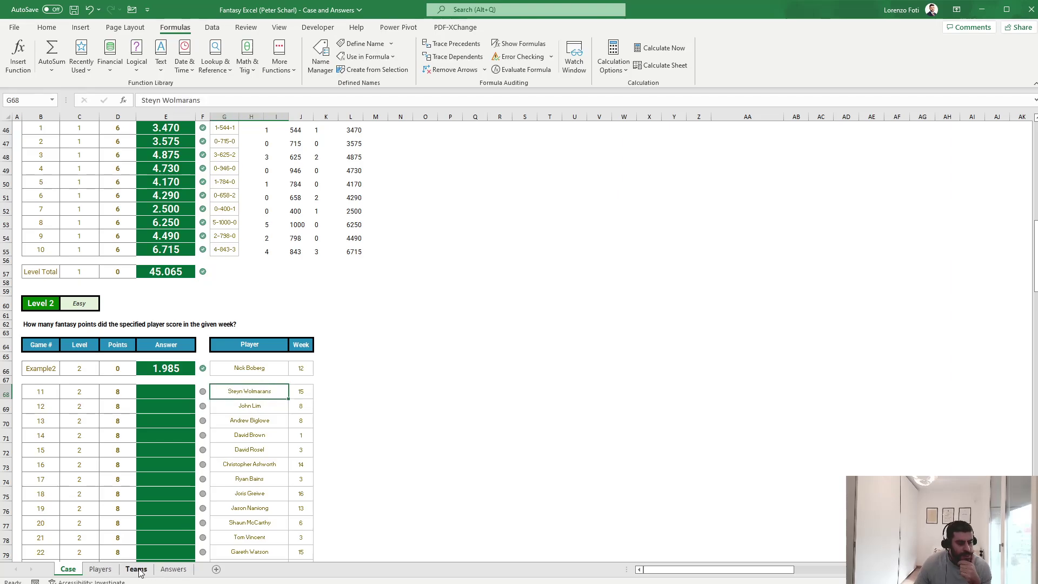
pyautogui.click(108, 573)
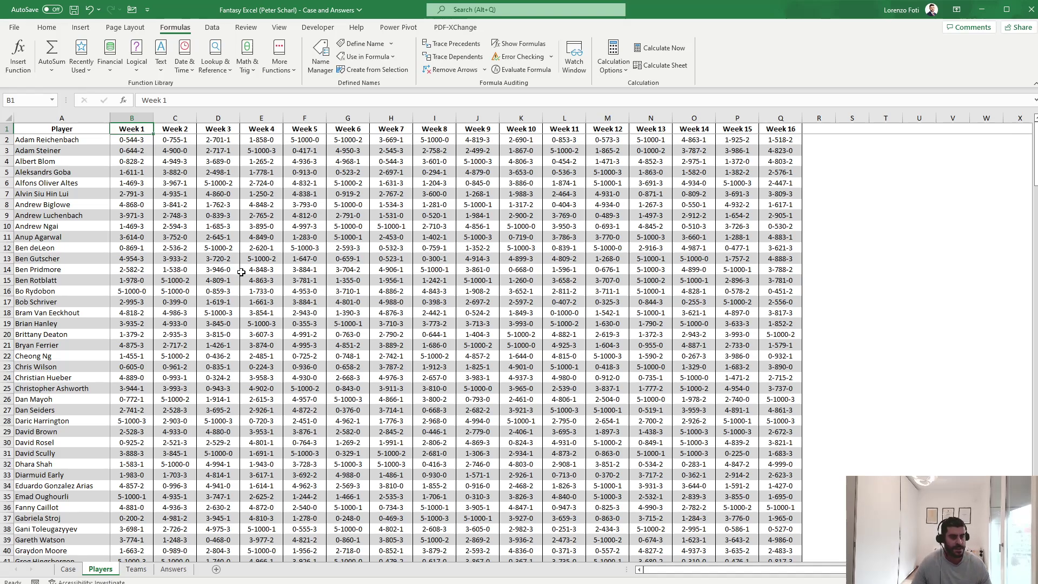
pyautogui.click(133, 161)
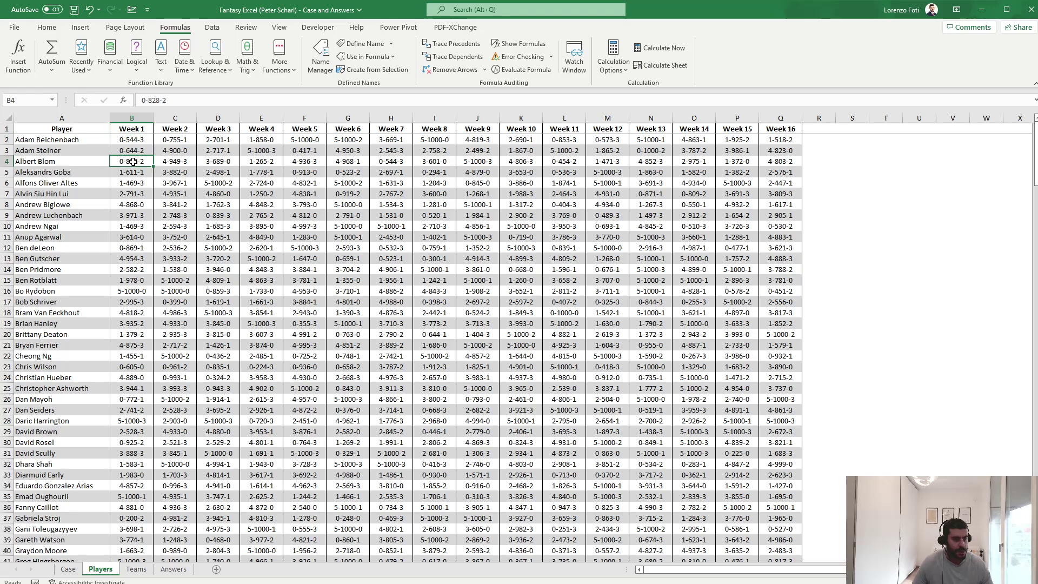
pyautogui.click(76, 569)
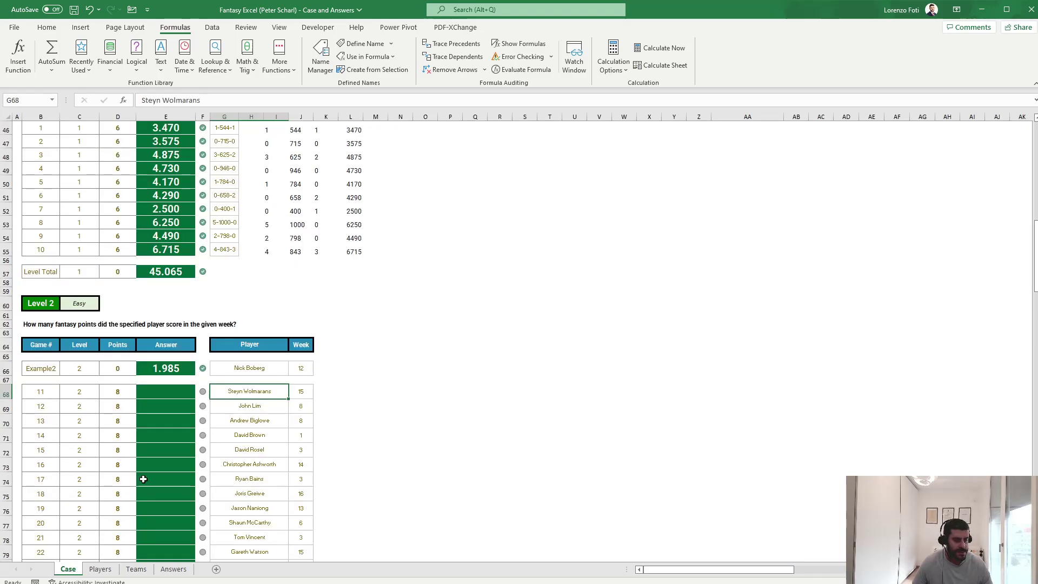
# Add a new worksheet after the Case sheet and name it slv1.
pyautogui.click(217, 569)
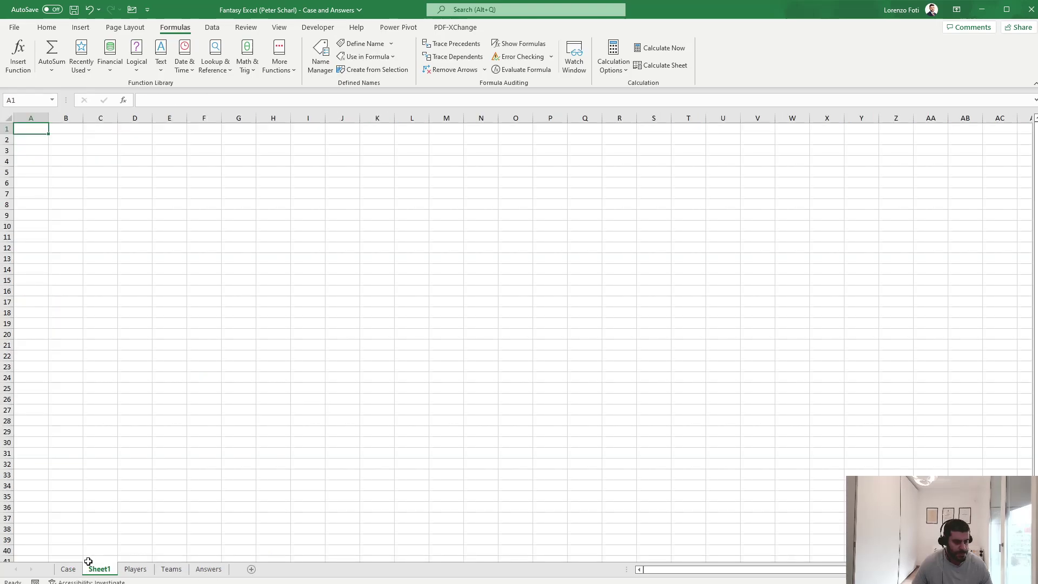
pyautogui.doubleClick(98, 574)
pyautogui.write('slv1')
pyautogui.press('Return')
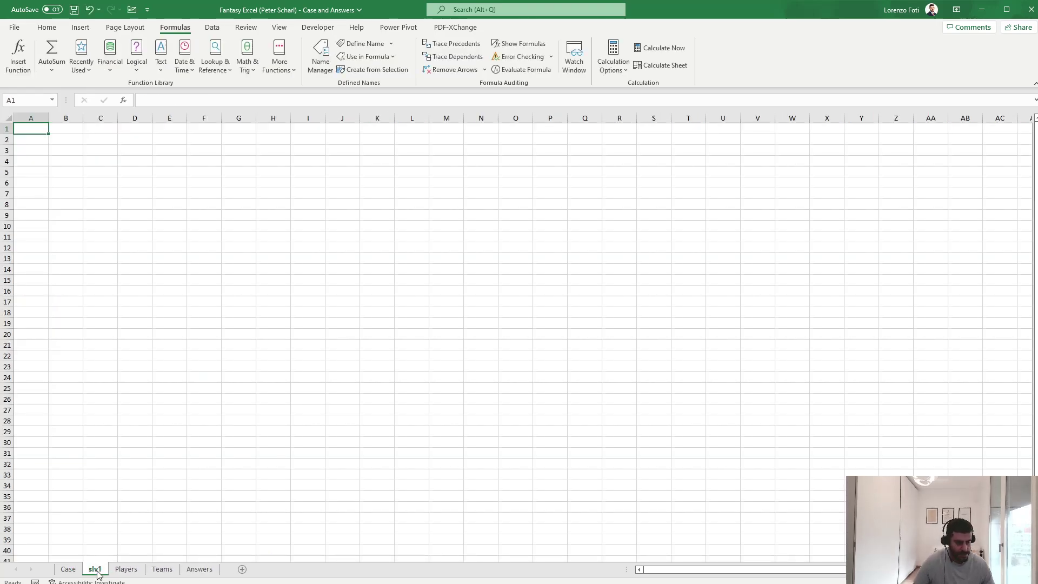
# Enter Example2 in cell F5 of the slv1 sheet as the game identifier.
pyautogui.click(190, 174)
pyautogui.write('R')
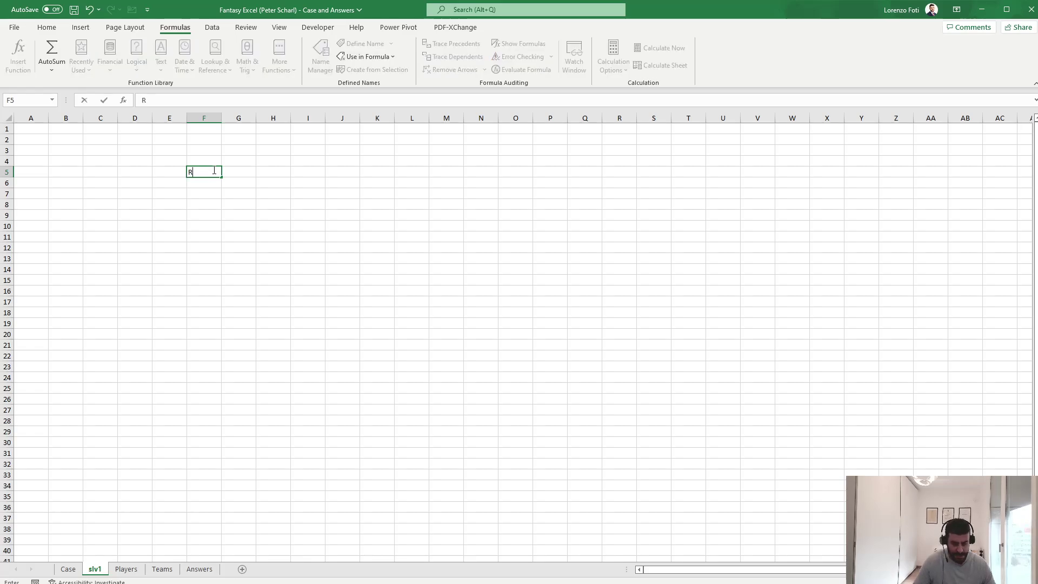
pyautogui.write('xample2')
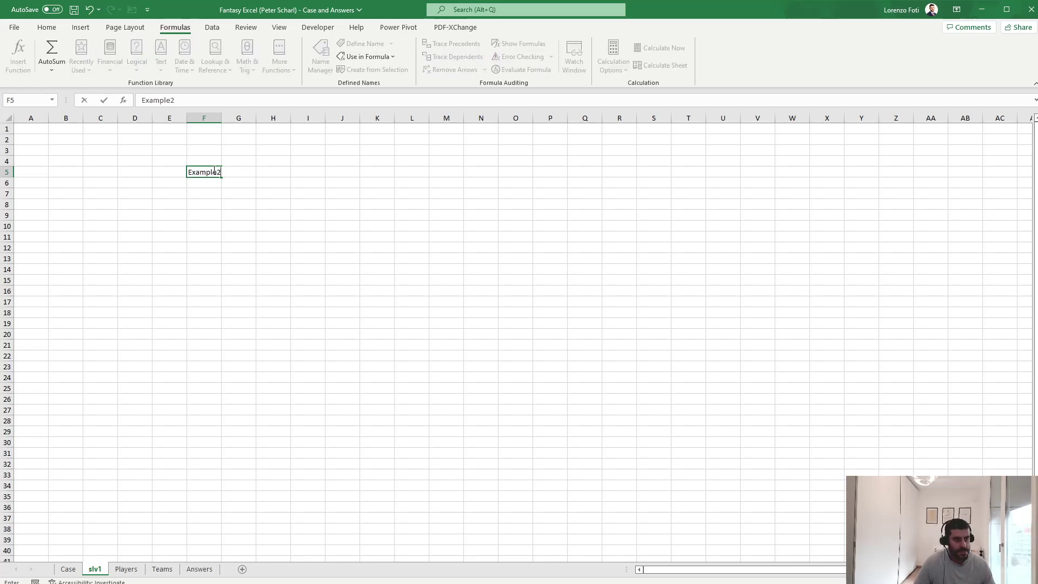
pyautogui.press('Return')
# In F8 of slv1, build an XLOOKUP that looks up F5 in column B of the Case sheet (Case!B:b).
pyautogui.press('Return')
pyautogui.press('Return')
pyautogui.write('+xl')
pyautogui.press('Tab')
pyautogui.click(213, 171)
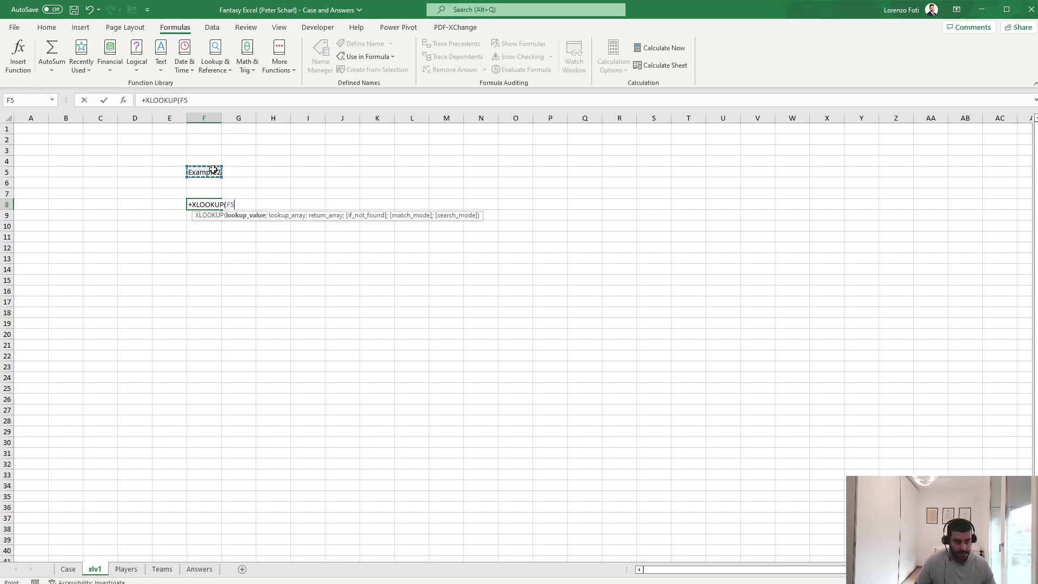
pyautogui.write(';')
pyautogui.click(68, 569)
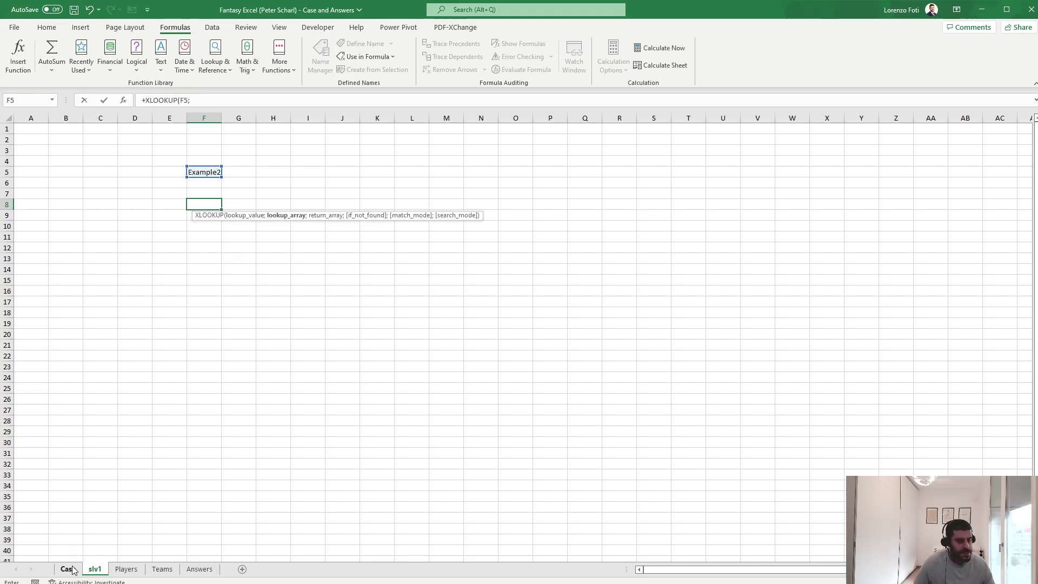
pyautogui.click(50, 117)
pyautogui.press('BackSpace')
pyautogui.press('BackSpace')
pyautogui.write('b;')
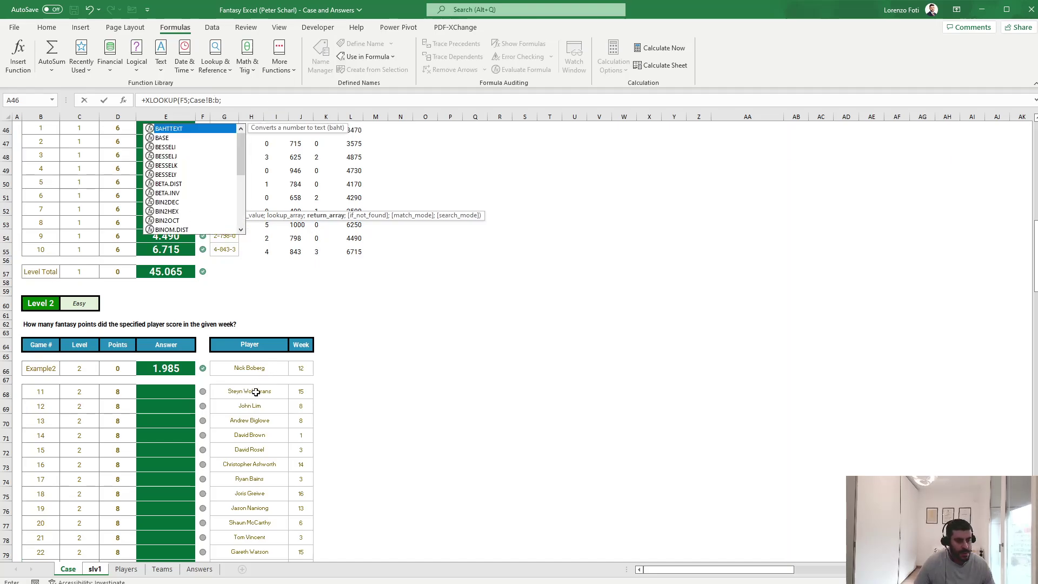
# Set the XLOOKUP's return array to columns G through J of the Case sheet (Case!G:J) and enter the formula in F8.
pyautogui.moveTo(256, 391); pyautogui.dragTo(301, 391)
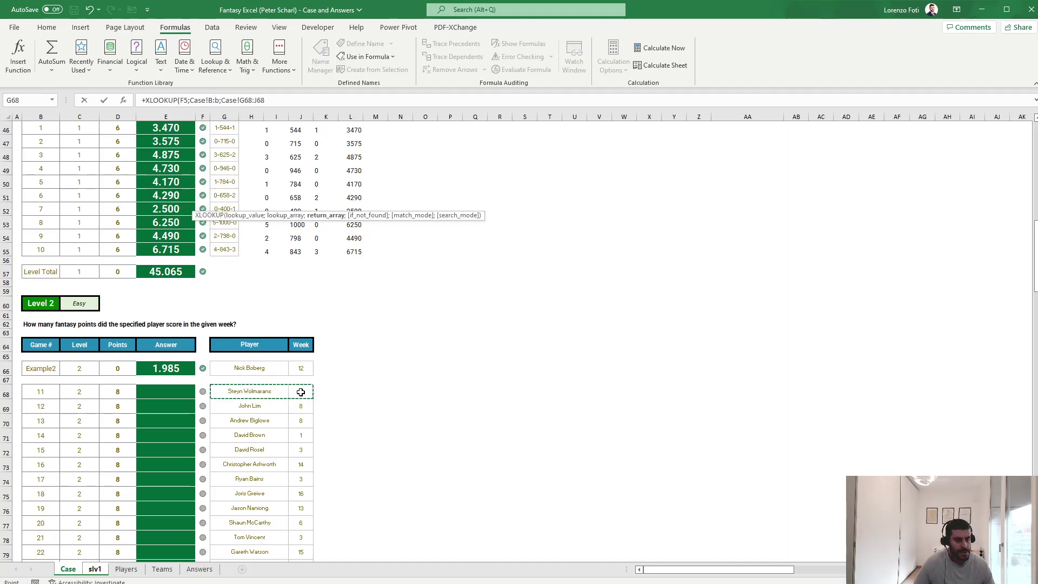
pyautogui.click(285, 100)
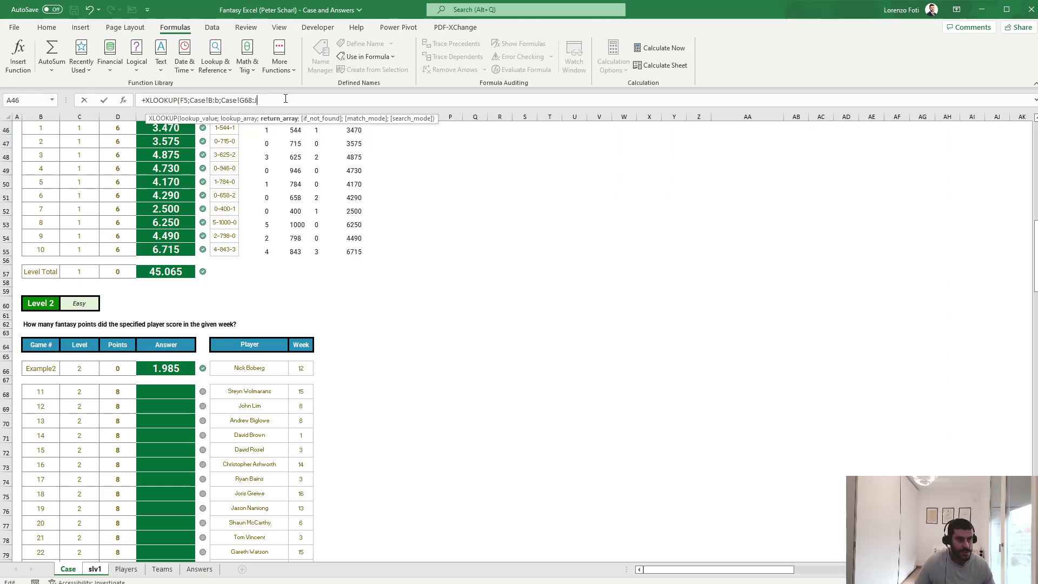
pyautogui.press('BackSpace')
pyautogui.press('BackSpace')
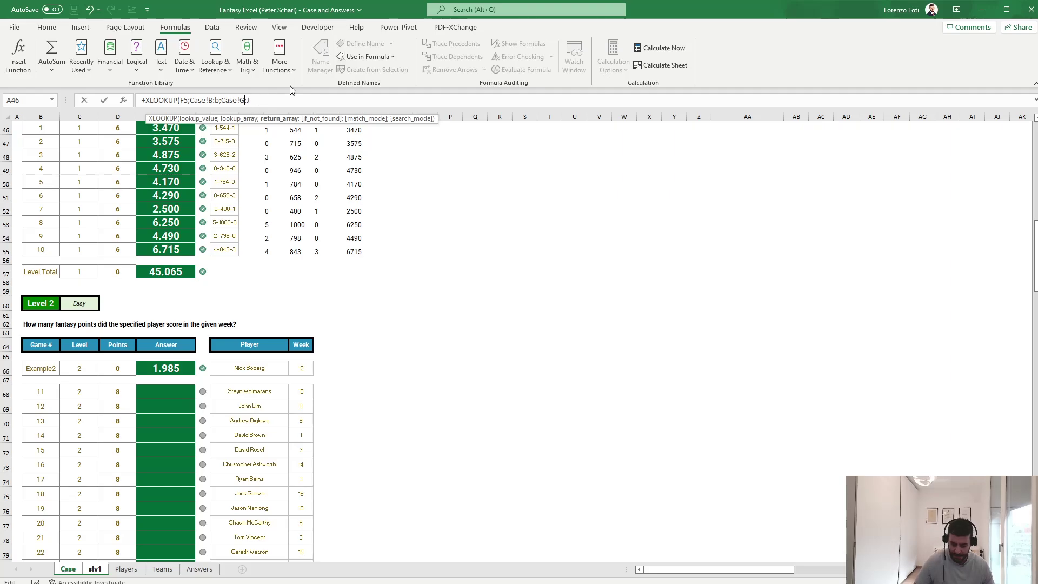
pyautogui.press('Return')
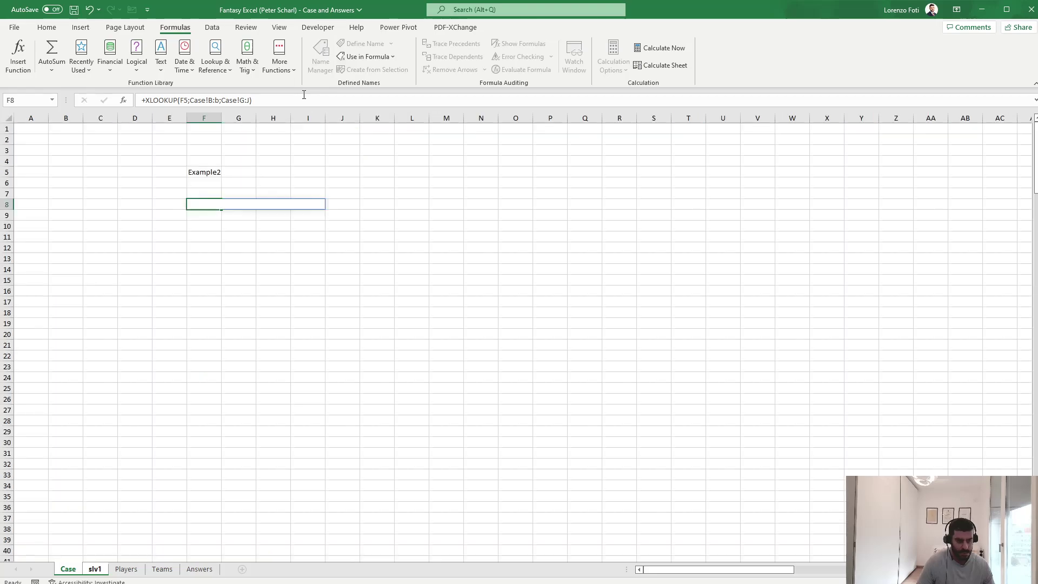
# Reference the looked-up player name from F8 in cell F11, leaving G11 empty.
pyautogui.press('Down')
pyautogui.press('Down')
pyautogui.write('=F8')
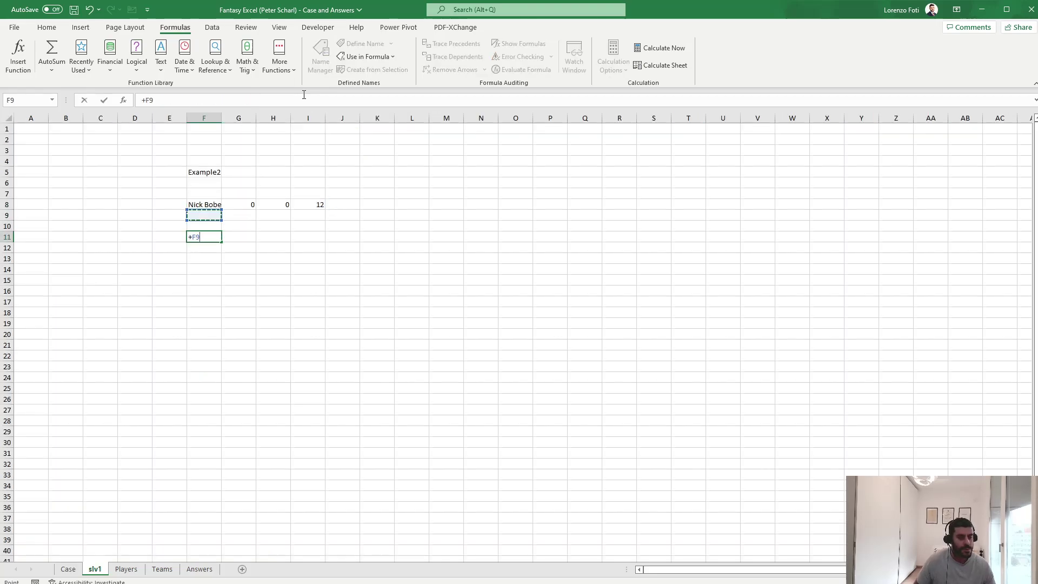
pyautogui.press('Return')
pyautogui.press('Up')
pyautogui.press('Right')
pyautogui.write('+')
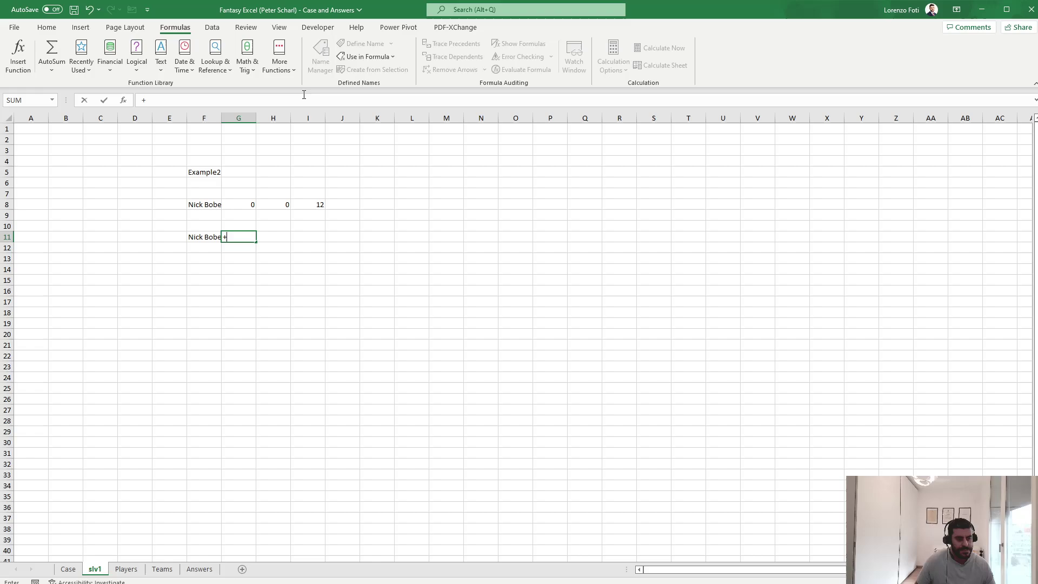
pyautogui.press('Escape')
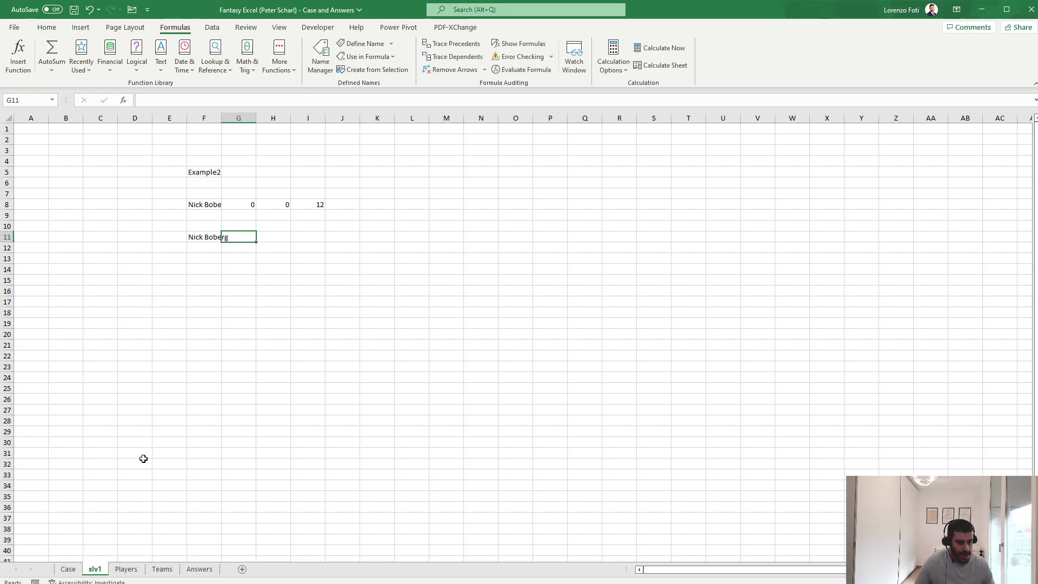
# On the Players sheet, name the range of all player names, A2:A129, playersList.
pyautogui.click(126, 569)
pyautogui.click(67, 140)
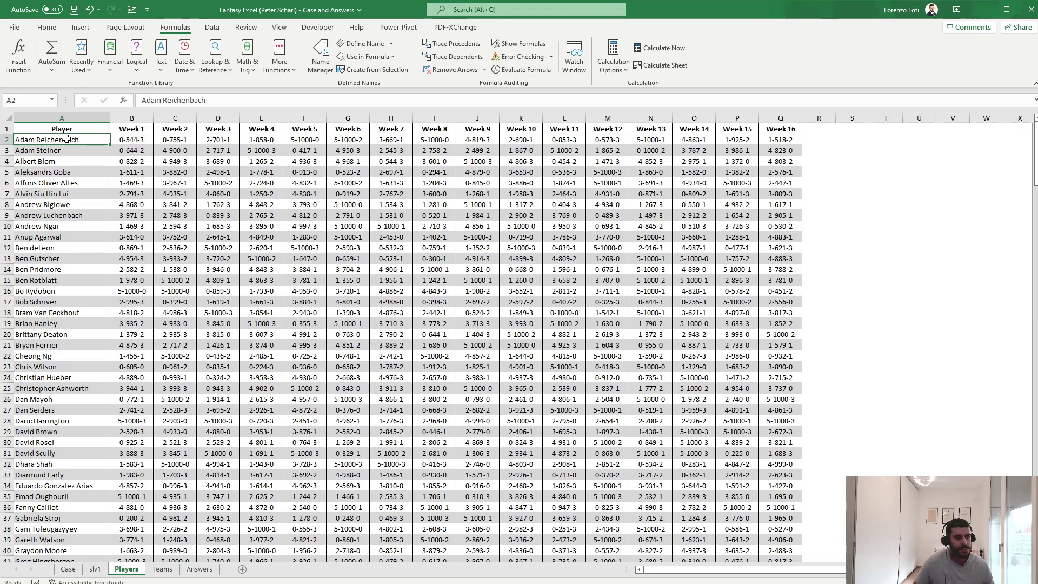
pyautogui.hotkey('ctrl', 'shift', 'Down')
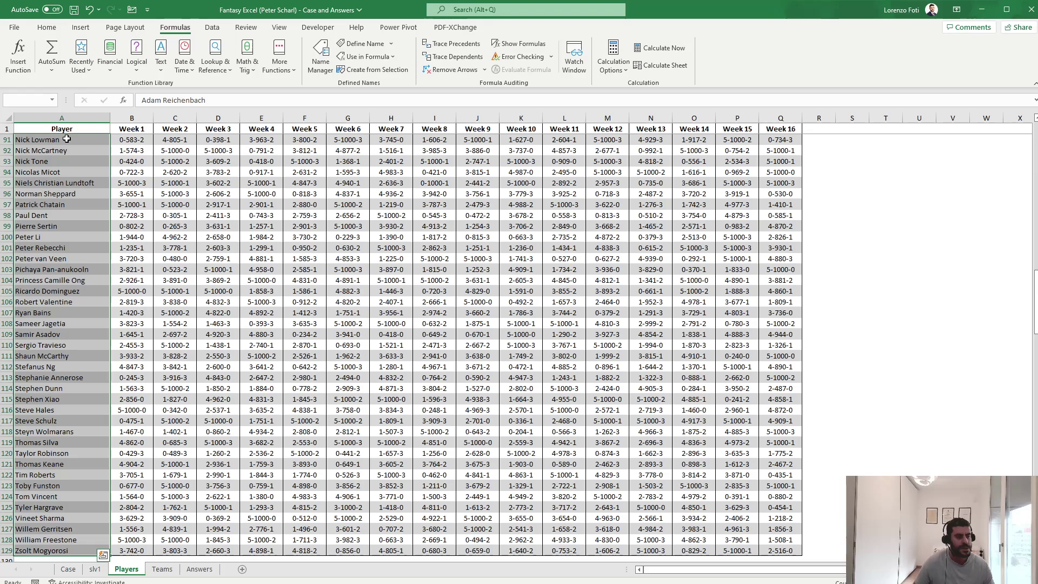
pyautogui.click(26, 100)
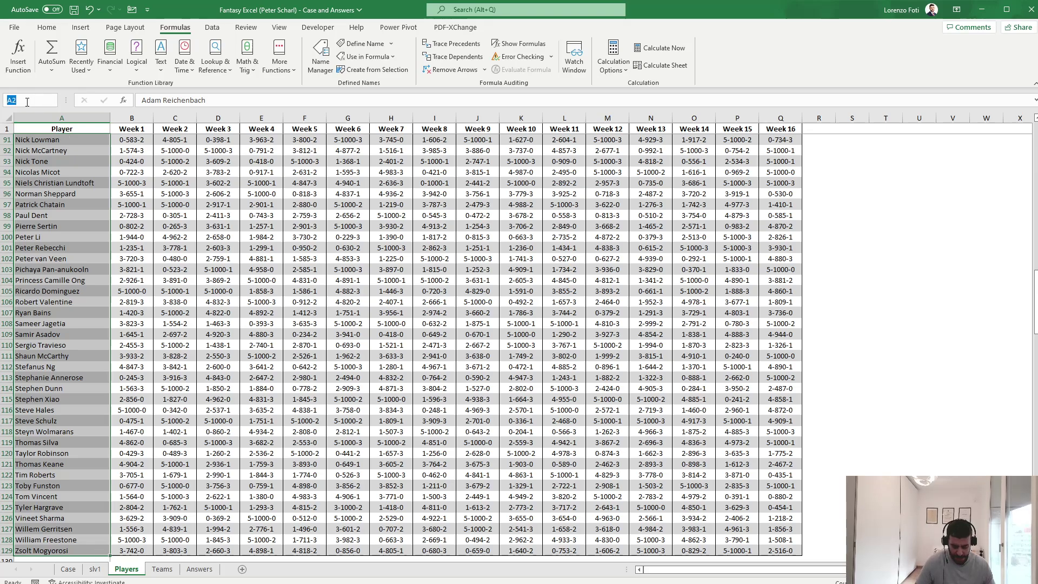
pyautogui.write('playersL')
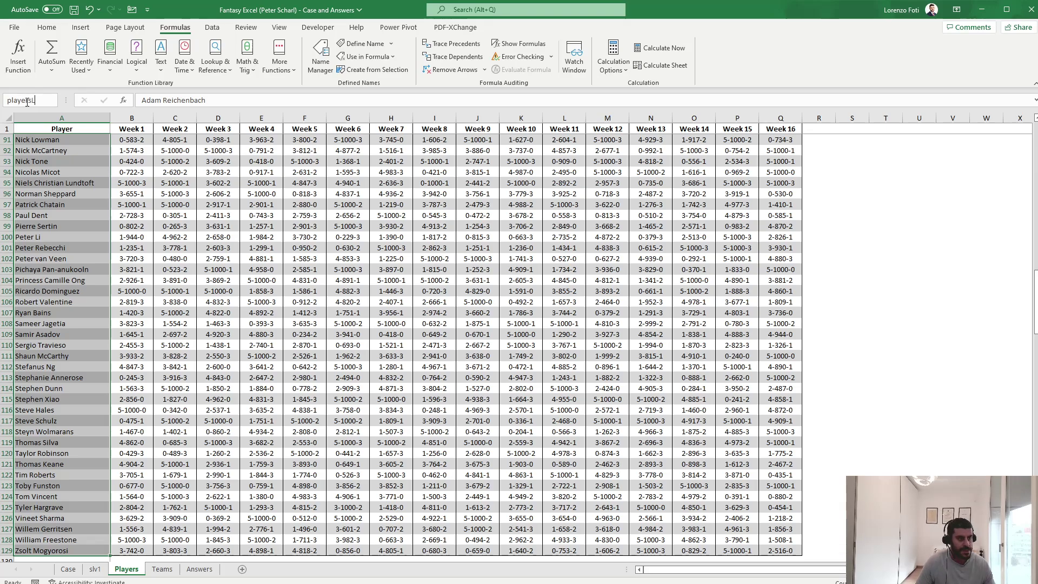
pyautogui.write('ist')
pyautogui.press('Return')
pyautogui.press('Up')
pyautogui.press('Right')
pyautogui.press('Right')
pyautogui.press('Down')
pyautogui.press('Left')
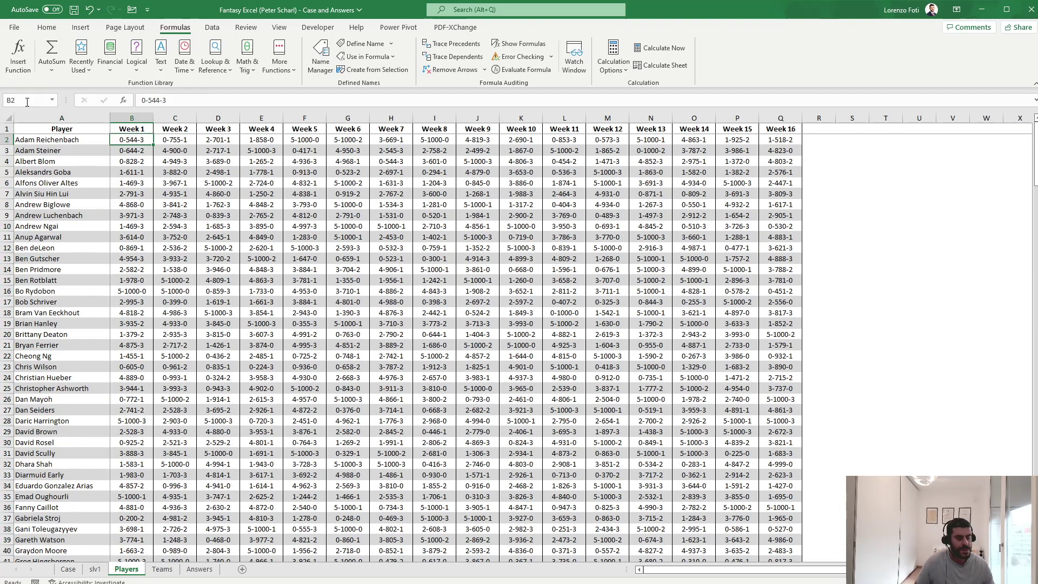
pyautogui.press('Up')
pyautogui.hotkey('ctrl', 'shift', 'Right')
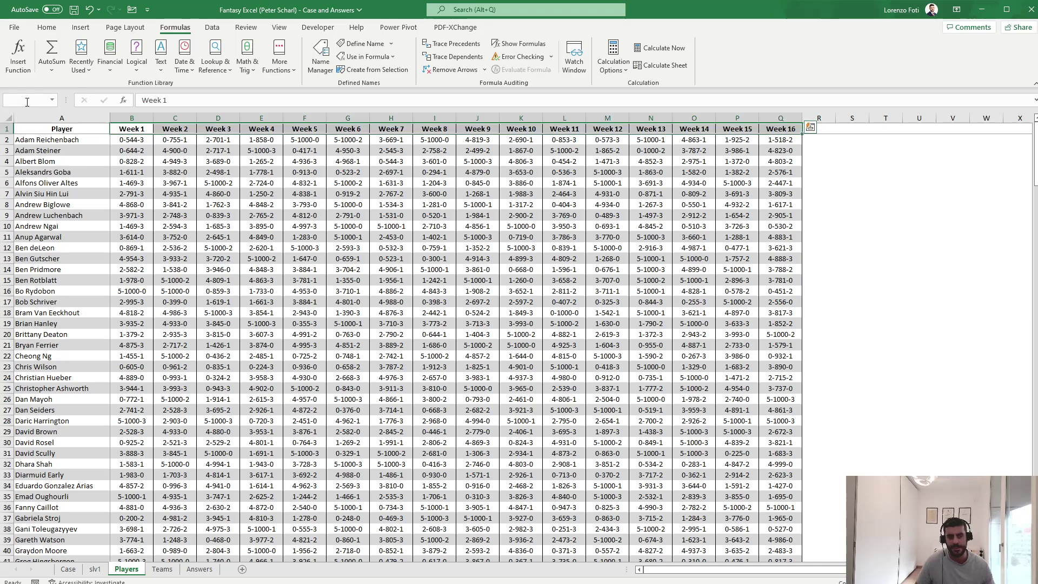
pyautogui.press('Left')
pyautogui.press('Right')
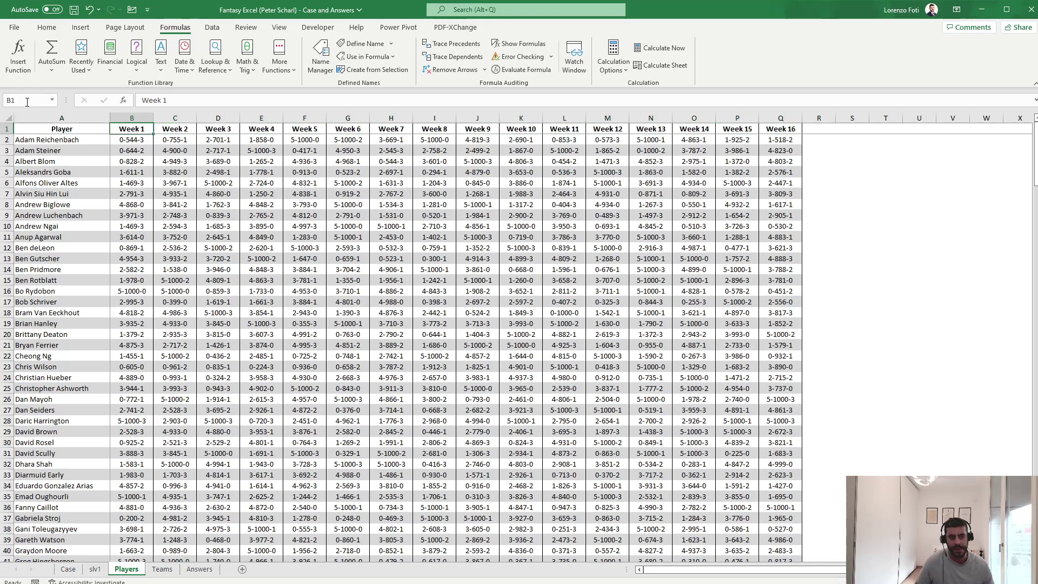
pyautogui.hotkey('ctrl', 'shift', 'Right')
pyautogui.press('Left')
pyautogui.press('Right')
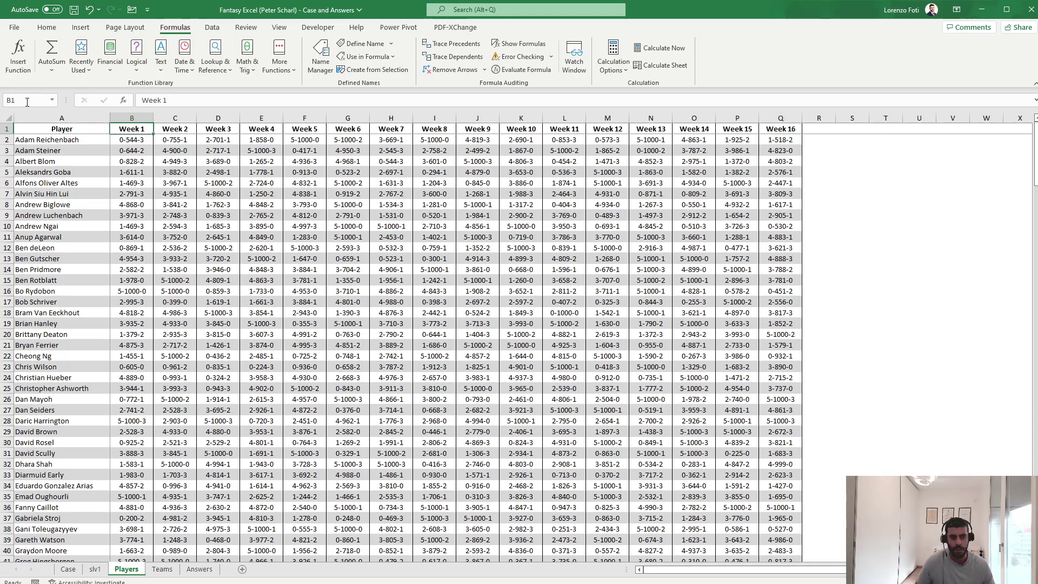
# Name the block of weekly statistics from B2 to Q129 on the Players sheet scoresTable.
pyautogui.press('Down')
pyautogui.hotkey('ctrl', 'shift', 'Right')
pyautogui.hotkey('ctrl', 'shift', 'Down')
pyautogui.click(30, 98)
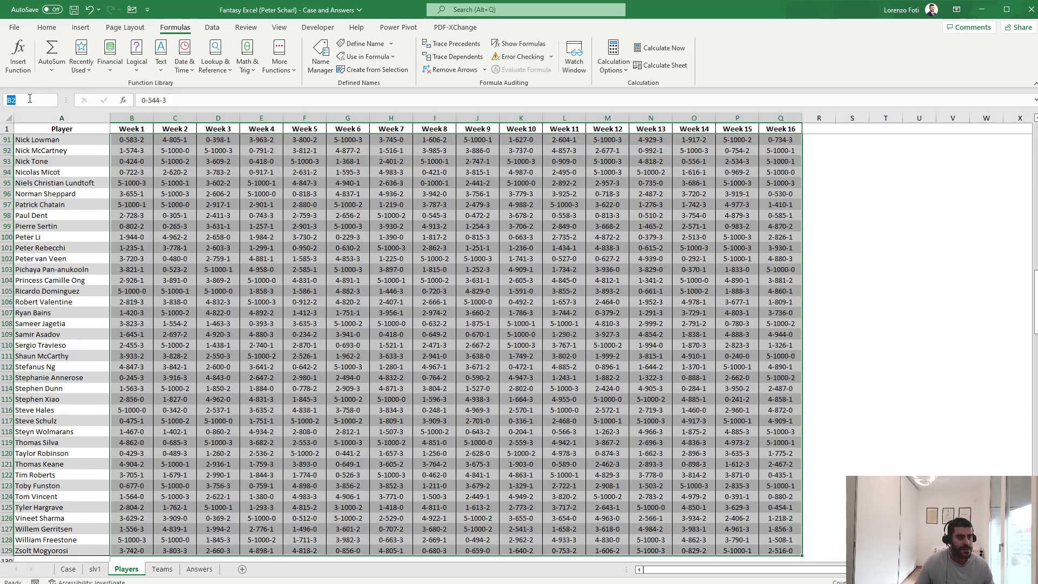
pyautogui.write('scores')
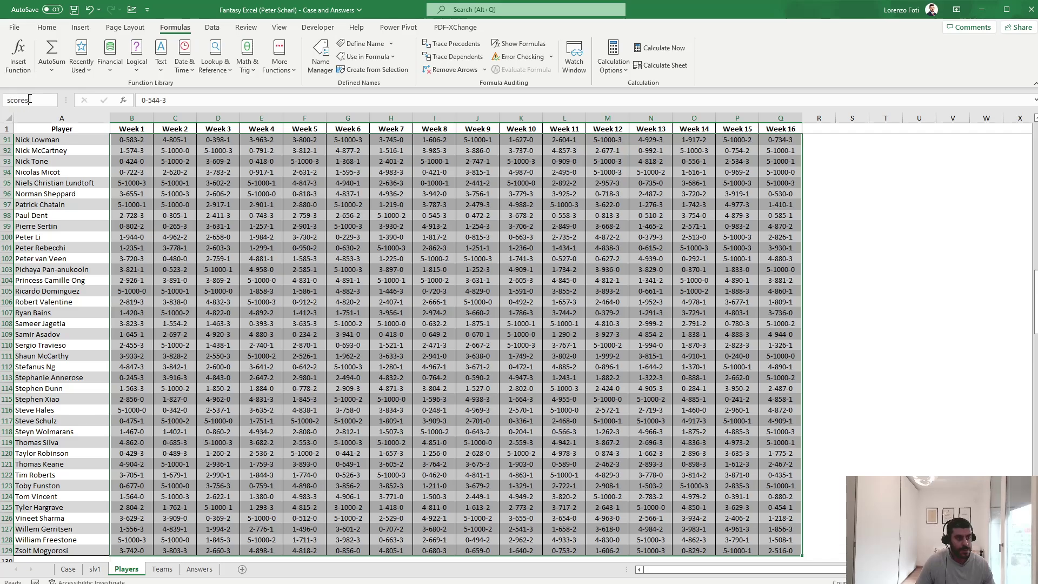
pyautogui.write('Table')
pyautogui.press('Return')
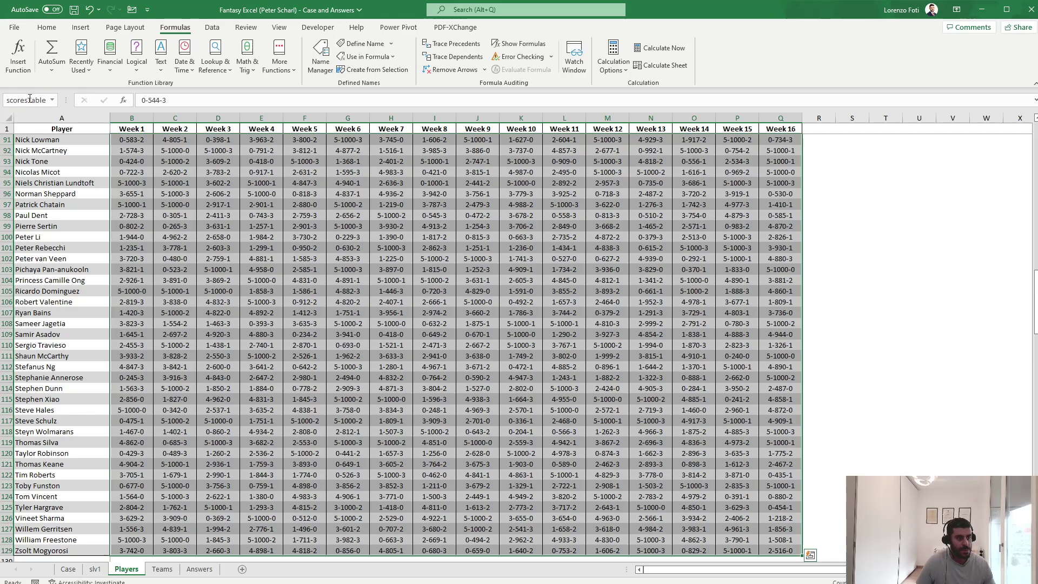
# In G11 of slv1, begin an INDEX formula that uses scoresTable as its array.
pyautogui.click(93, 569)
pyautogui.write('+inde')
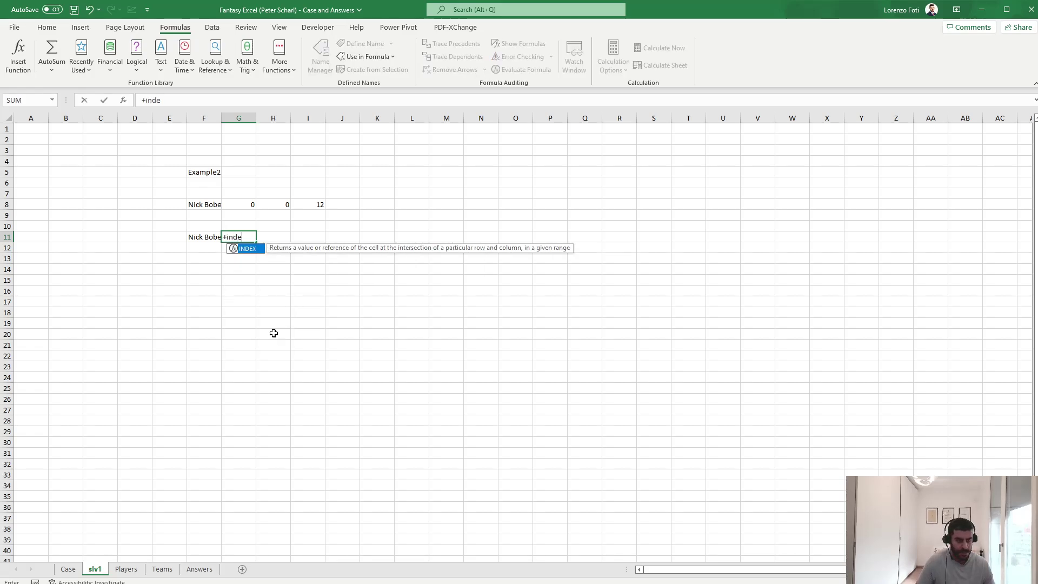
pyautogui.write('x(socr')
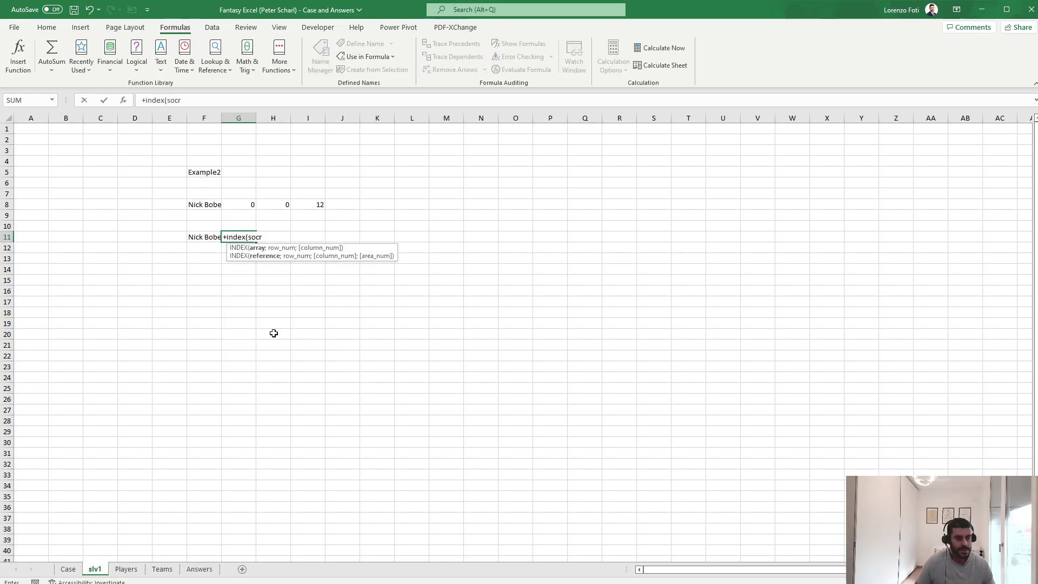
pyautogui.press('BackSpace')
pyautogui.press('BackSpace')
pyautogui.press('BackSpace')
pyautogui.write('c')
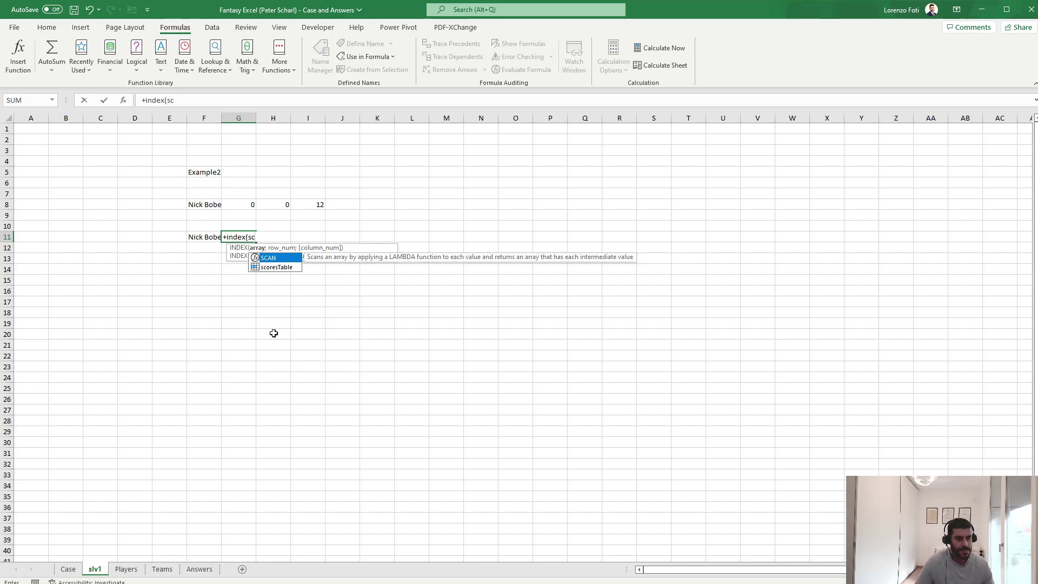
pyautogui.press('Down')
pyautogui.press('Tab')
# Supply the INDEX row number with MATCH, looking up F11 in playersList with match type 0.
pyautogui.write(';match(')
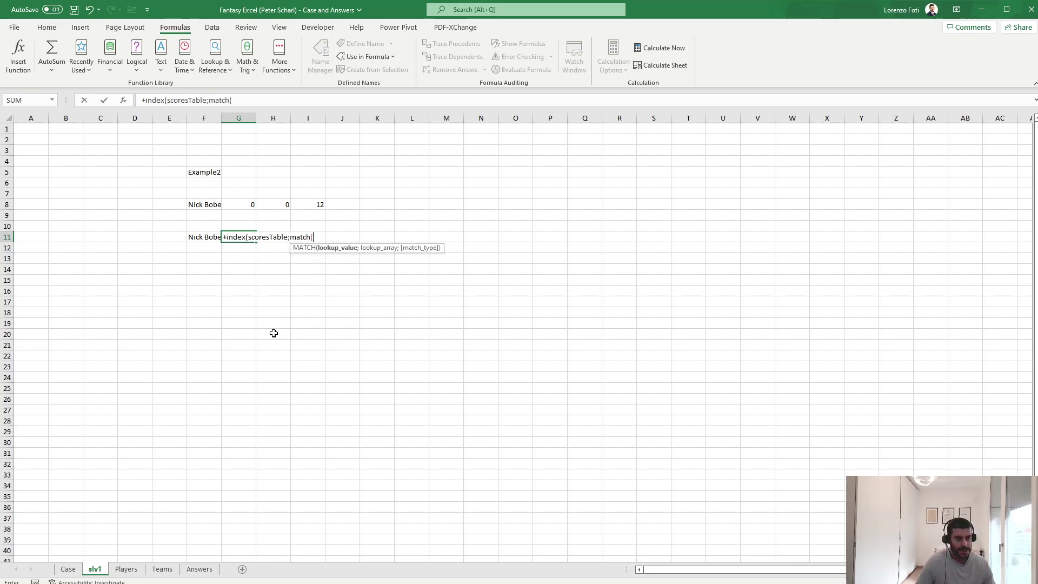
pyautogui.press('Left')
pyautogui.write(';playersList')
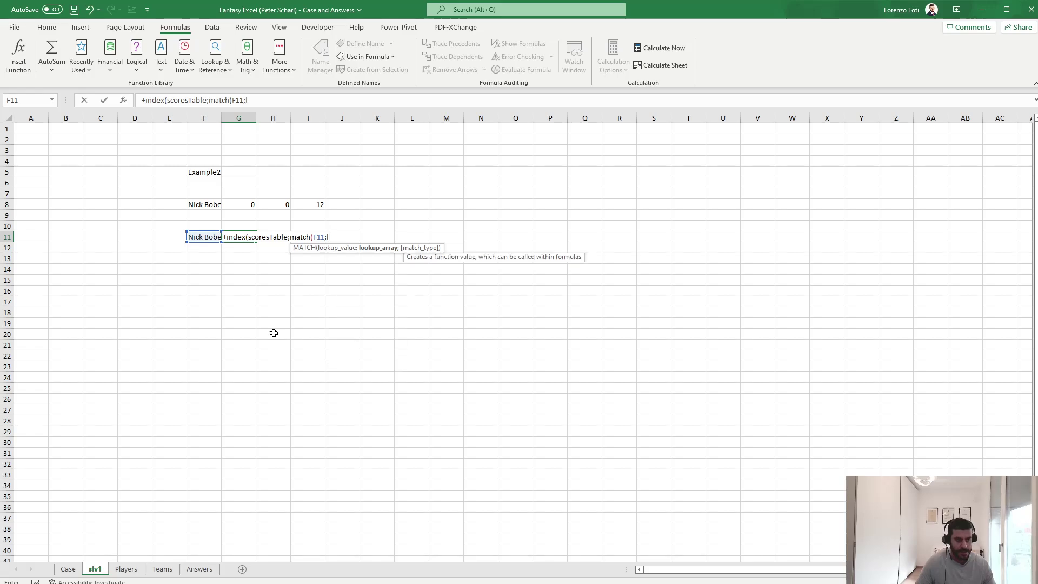
pyautogui.write(';0);')
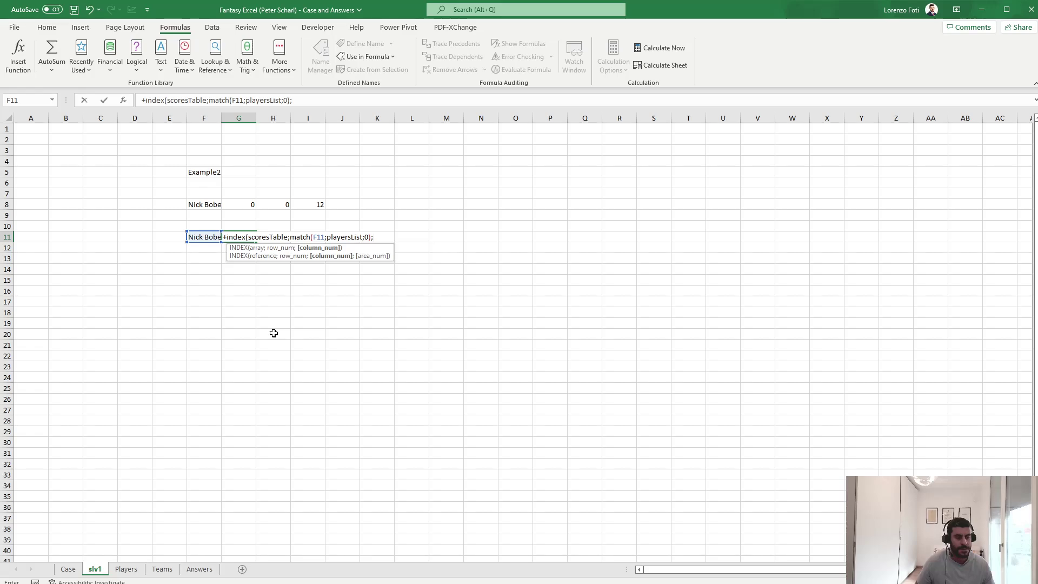
# Use the week number in I8 as the INDEX column number and enter the formula in G11.
pyautogui.press('Up')
pyautogui.press('Up')
pyautogui.press('Up')
pyautogui.press('Right')
pyautogui.press('Right')
pyautogui.press('Right')
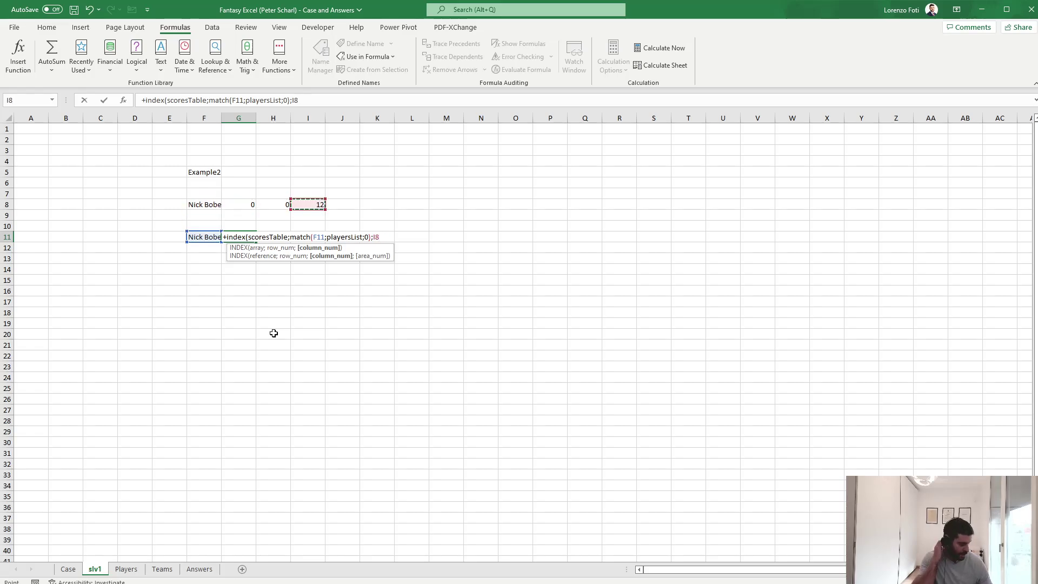
pyautogui.press('Return')
pyautogui.press('Up')
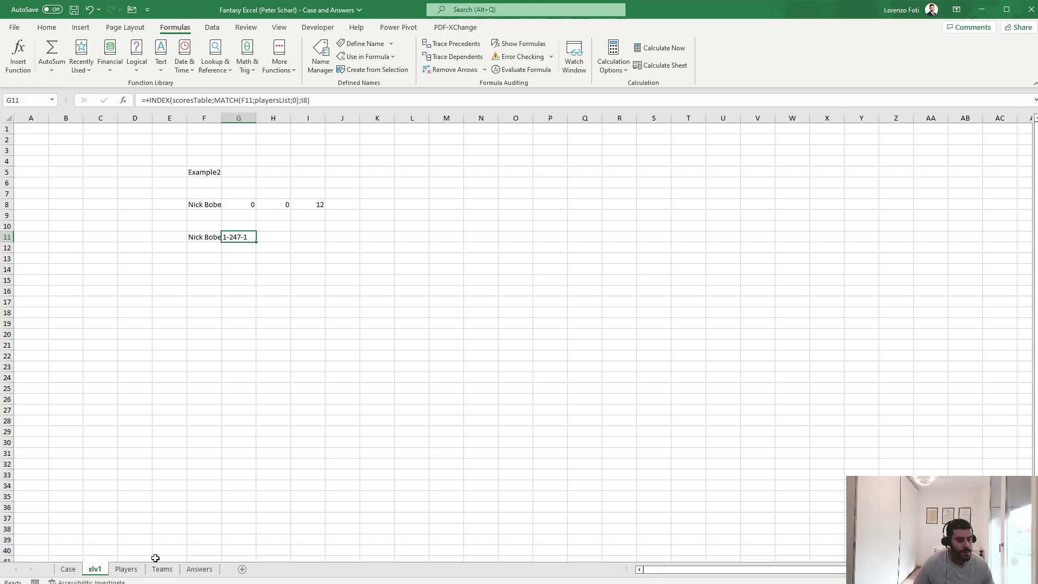
# Check the example player's Week 12 statistics on the Players sheet against the G11 result on slv1.
pyautogui.click(126, 570)
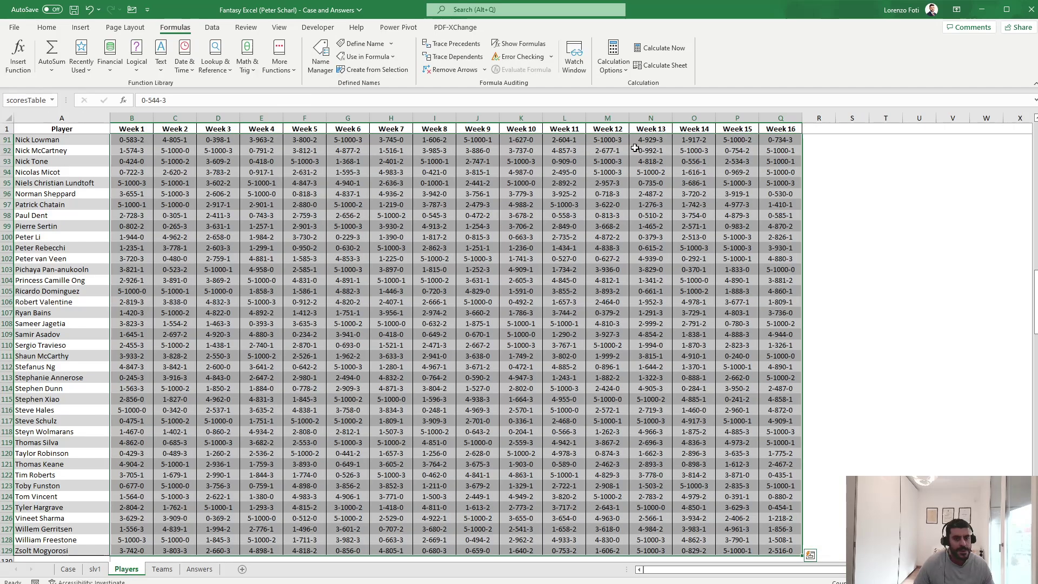
pyautogui.click(600, 170)
pyautogui.scroll(5, 600, 171)
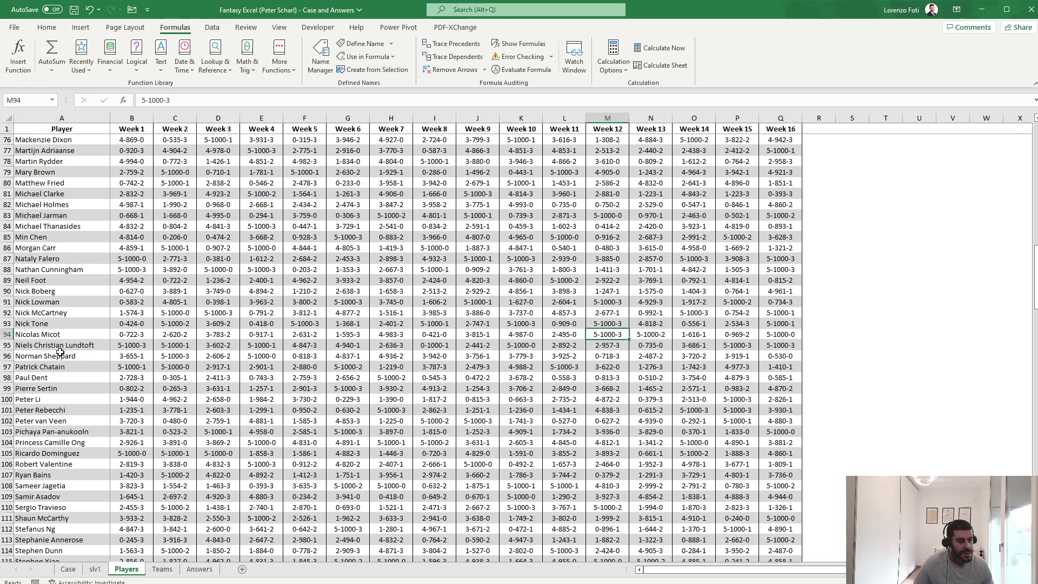
pyautogui.click(58, 291)
pyautogui.hotkey('shift', 'space')
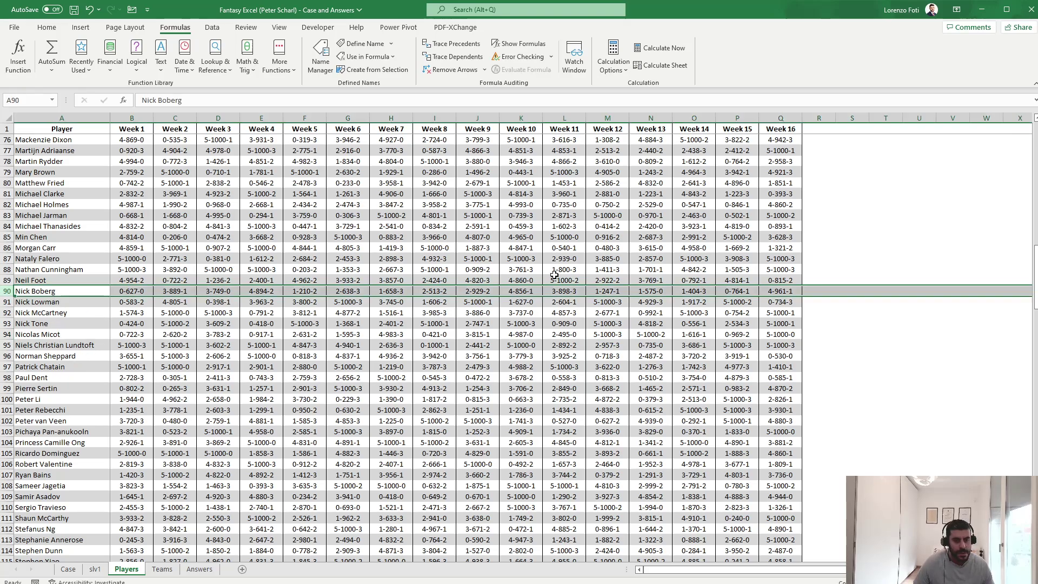
pyautogui.click(618, 291)
pyautogui.click(95, 569)
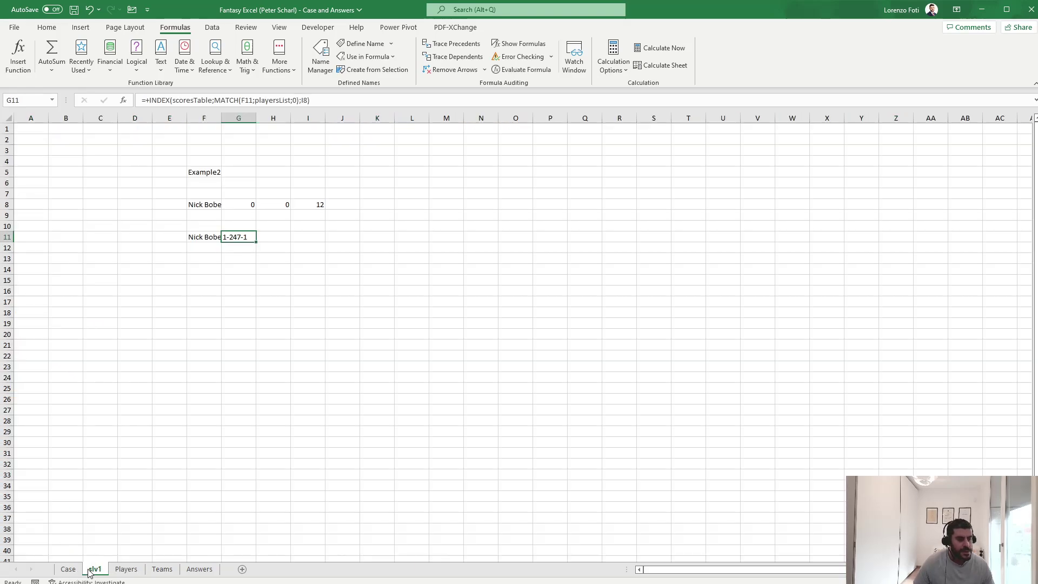
# Copy the Example1 statistics-splitting and points formulas from I44:L44 of the Case sheet into H11:K11 of slv1.
pyautogui.click(68, 569)
pyautogui.scroll(4, 271, 243)
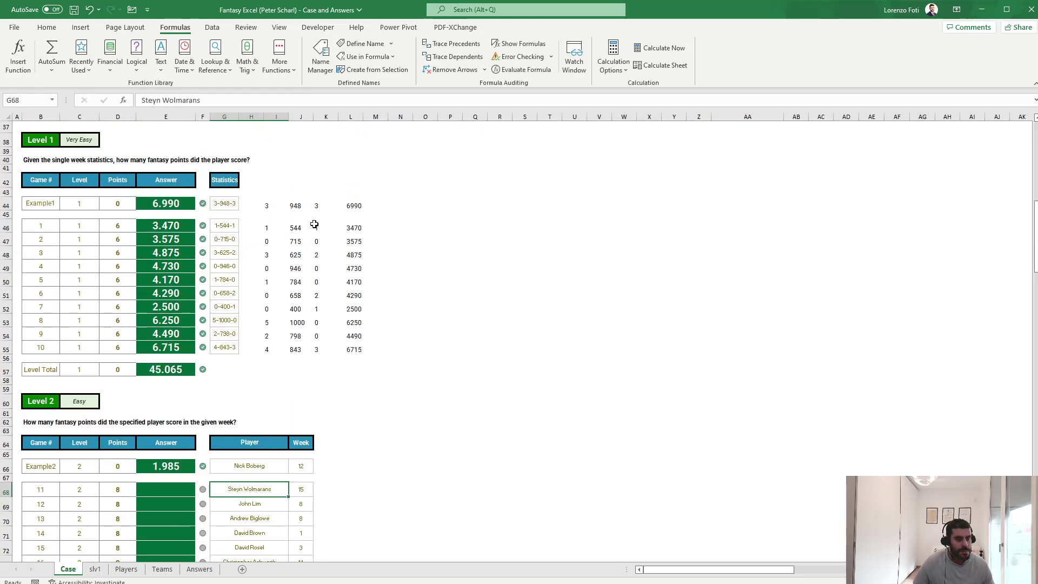
pyautogui.moveTo(270, 244); pyautogui.dragTo(373, 246)
pyautogui.click(358, 248)
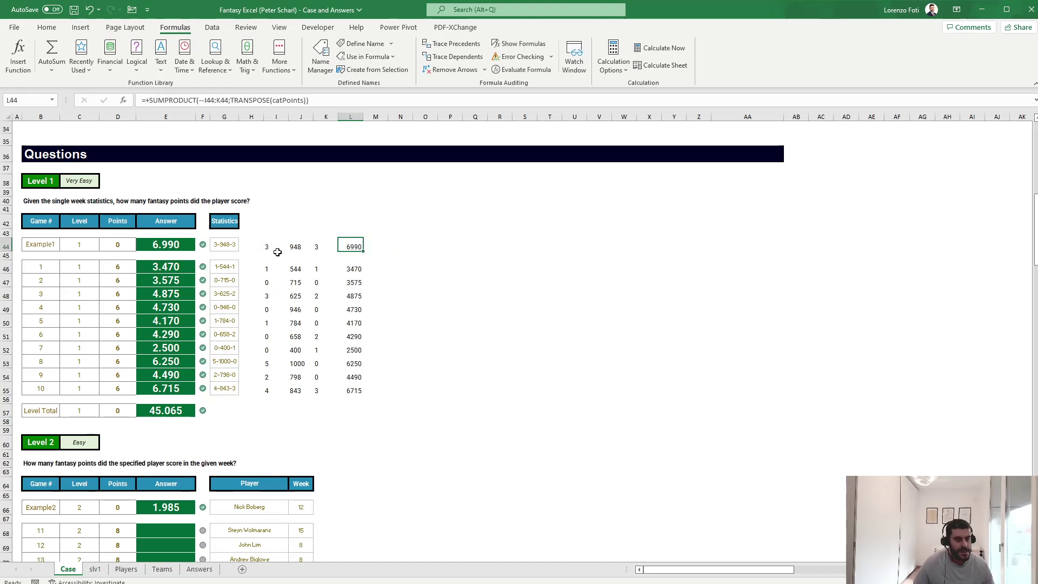
pyautogui.moveTo(275, 248); pyautogui.dragTo(347, 246)
pyautogui.hotkey('ctrl', 'c')
pyautogui.click(94, 570)
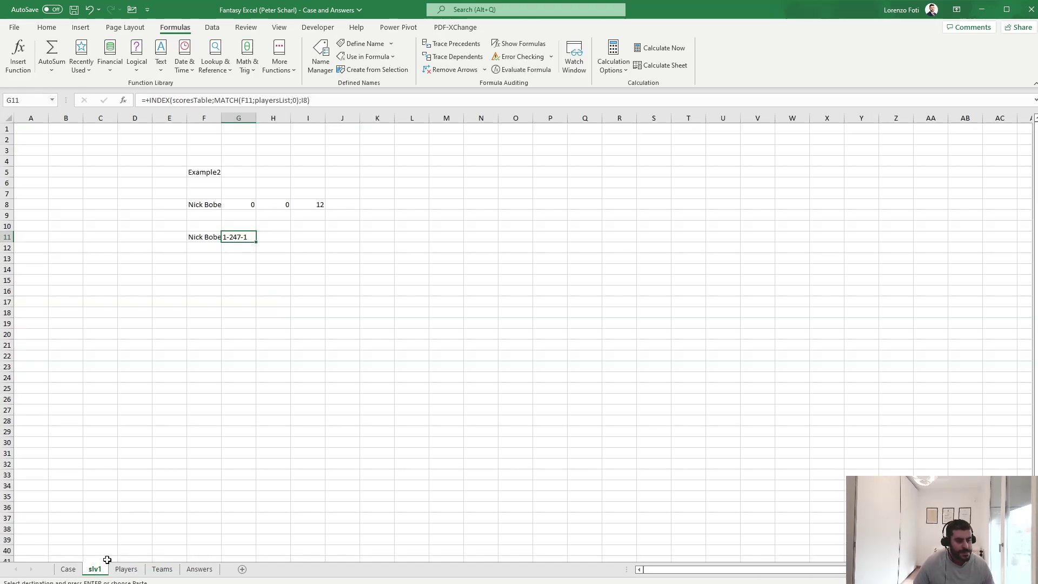
pyautogui.click(281, 232)
pyautogui.click(285, 237)
pyautogui.hotkey('ctrl', 'v')
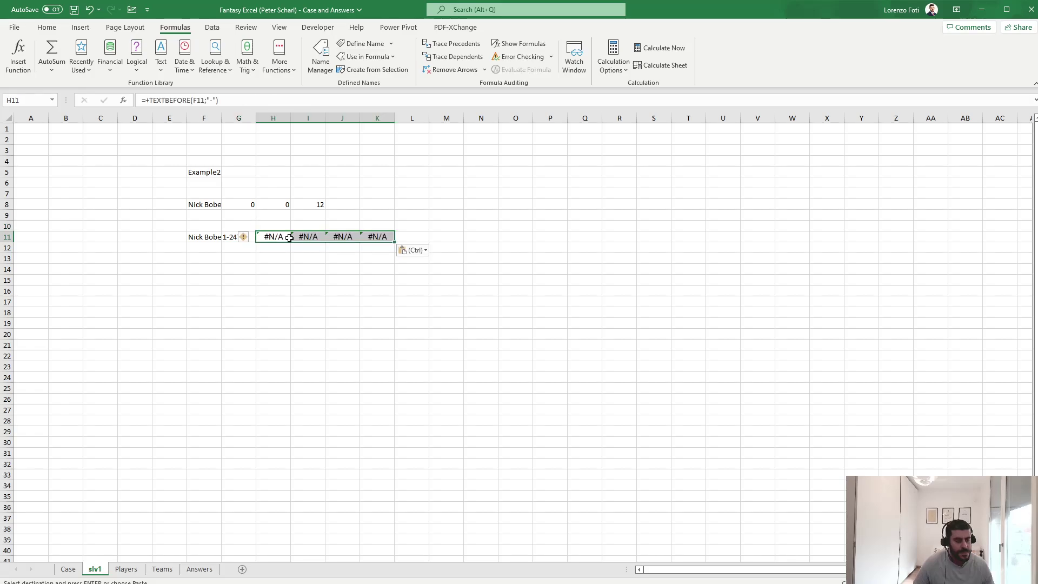
pyautogui.press('Escape')
# Point the TEXTBEFORE formula in H11 at the statistics text in G11.
pyautogui.click(285, 236)
pyautogui.click(221, 103)
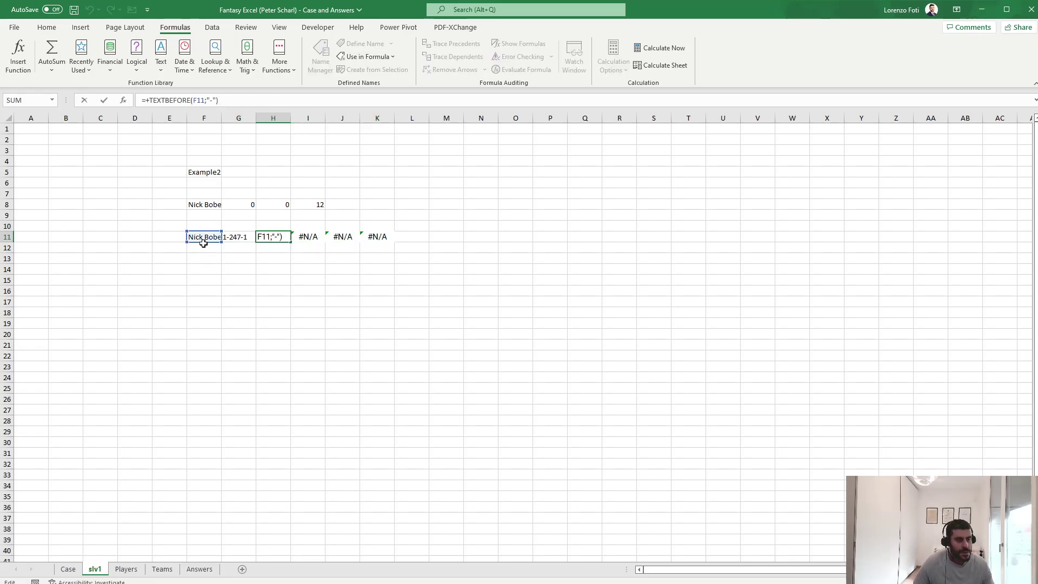
pyautogui.moveTo(204, 242); pyautogui.dragTo(238, 241)
pyautogui.press('Return')
# Point the nested TEXTBEFORE and TEXTAFTER formula in I11 at the statistics text in G11.
pyautogui.press('Up')
pyautogui.press('Up')
pyautogui.press('Right')
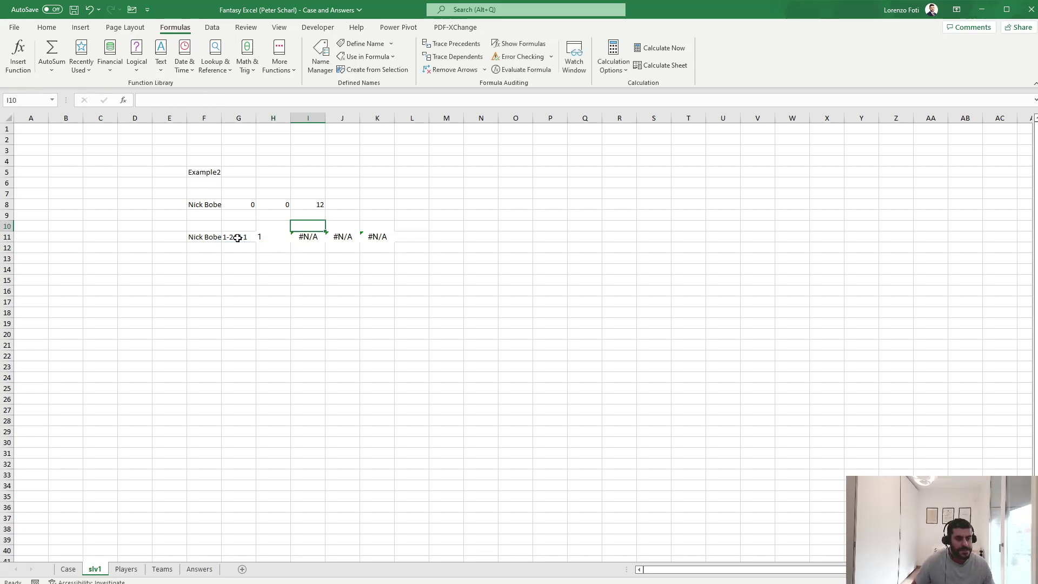
pyautogui.press('Down')
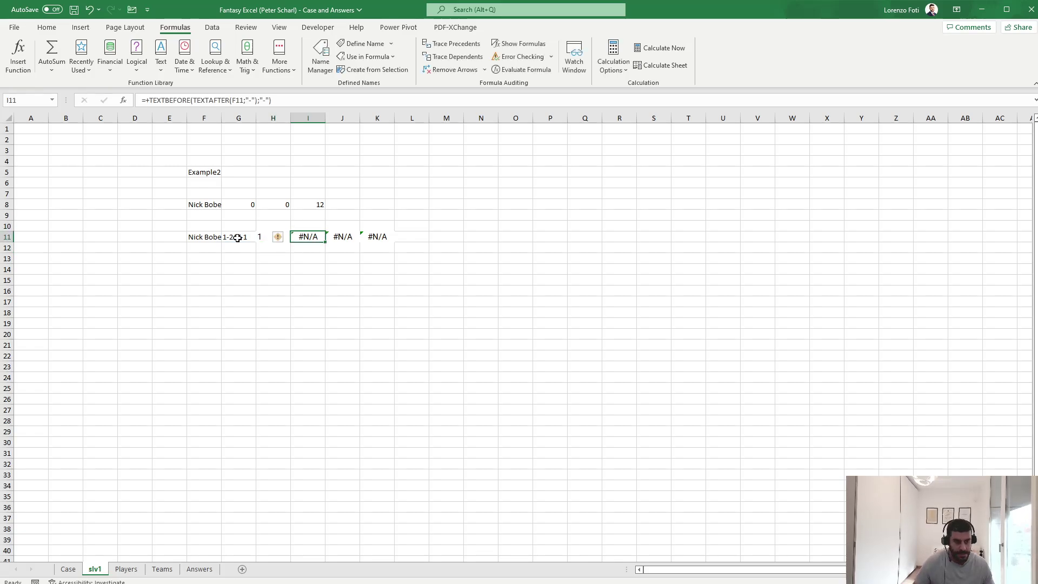
pyautogui.click(202, 98)
pyautogui.moveTo(216, 244); pyautogui.dragTo(229, 240)
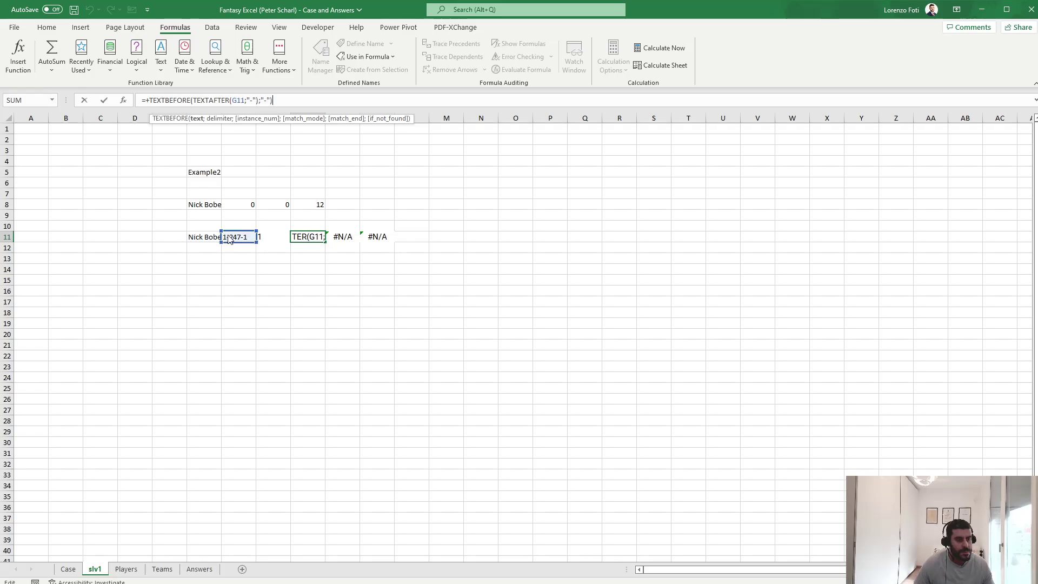
pyautogui.press('Return')
# Point the nested TEXTAFTER formula in J11 at the statistics text in G11.
pyautogui.press('Up')
pyautogui.press('Right')
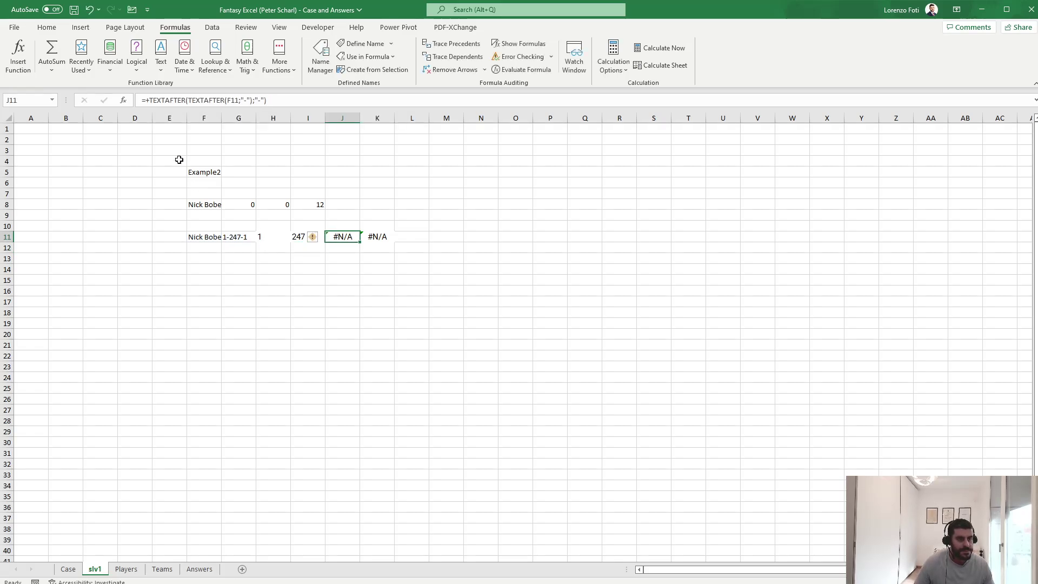
pyautogui.click(198, 100)
pyautogui.moveTo(204, 245); pyautogui.dragTo(238, 243)
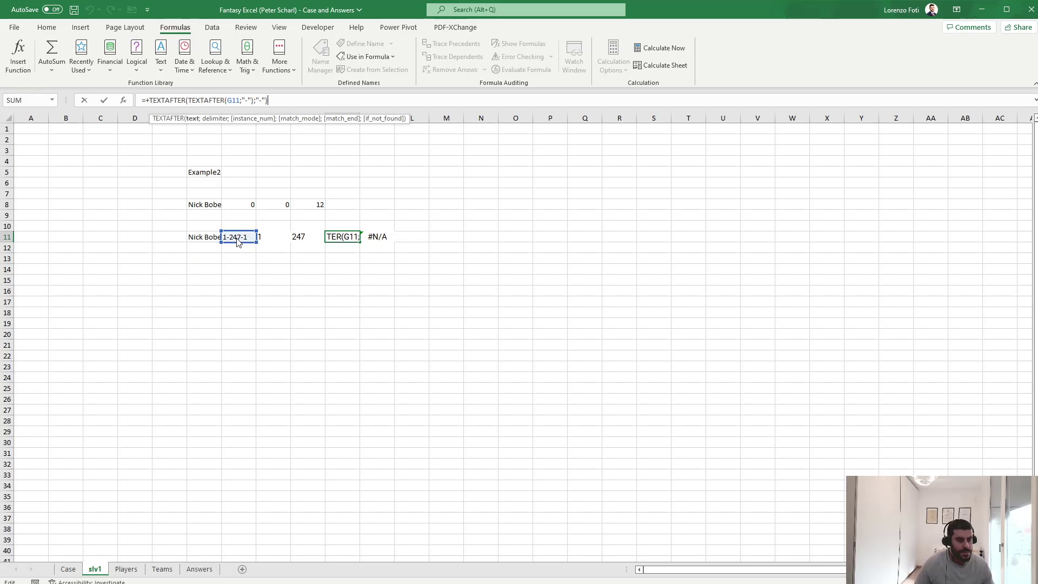
pyautogui.press('Return')
pyautogui.press('Right')
pyautogui.press('Up')
pyautogui.press('Left')
pyautogui.press('Left')
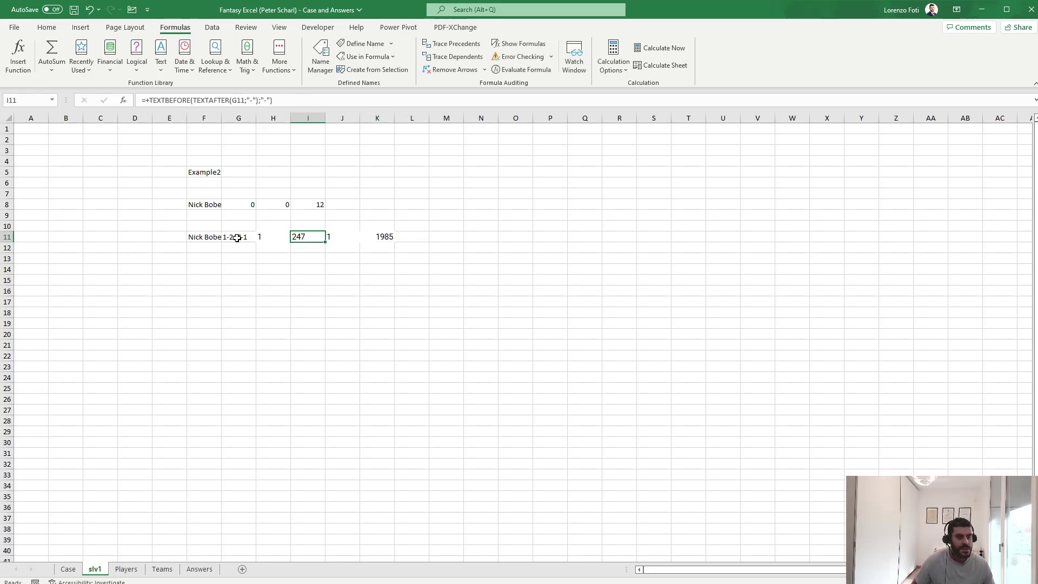
# Insert a blank column at column C on slv1, shifting the calculation block over.
pyautogui.press('Left')
pyautogui.press('Left')
pyautogui.press('Left')
pyautogui.press('Left')
pyautogui.press('Left')
pyautogui.press('Left')
pyautogui.hotkey('ctrl', 'space')
pyautogui.hotkey('ctrl', 'shift', '+')
# Link C8 to the fantasy points result in L11.
pyautogui.press('Left')
pyautogui.press('Up')
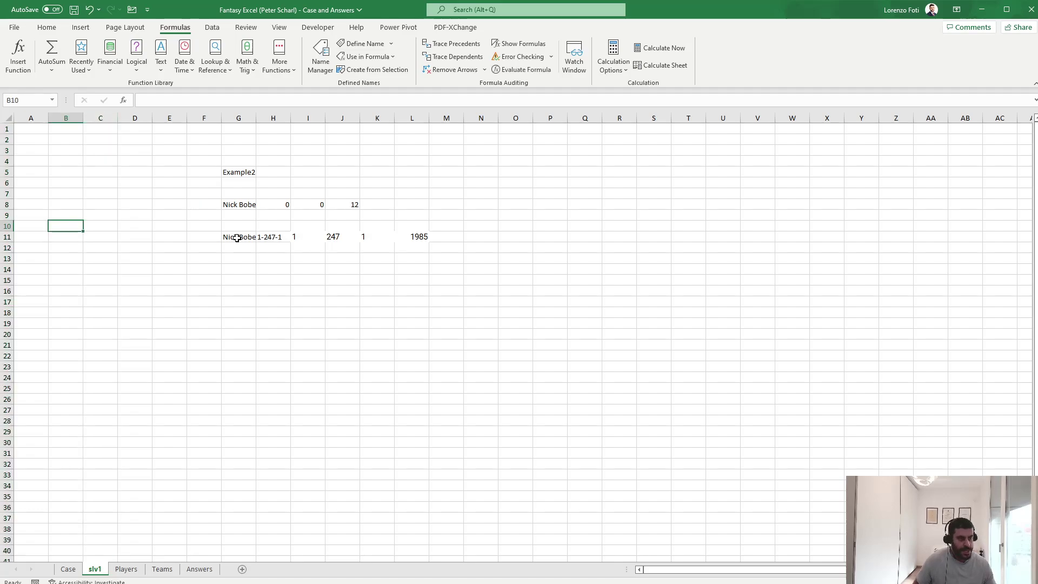
pyautogui.press('Right')
pyautogui.press('Up')
pyautogui.press('Up')
pyautogui.write('+')
pyautogui.press('Down')
pyautogui.press('Down')
pyautogui.press('Down')
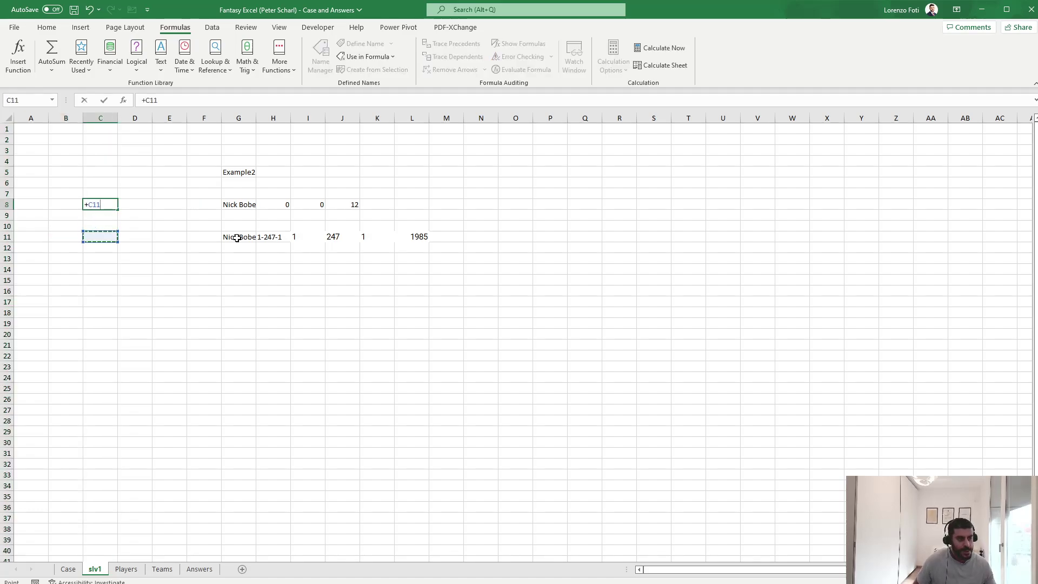
pyautogui.press('Down')
pyautogui.press('Up')
pyautogui.hotkey('ctrl', 'Right')
pyautogui.hotkey('ctrl', 'Right')
pyautogui.press('Return')
# Fill column B from B9 down with the game numbers 1 to 100 using SEQUENCE(100).
pyautogui.press('Left')
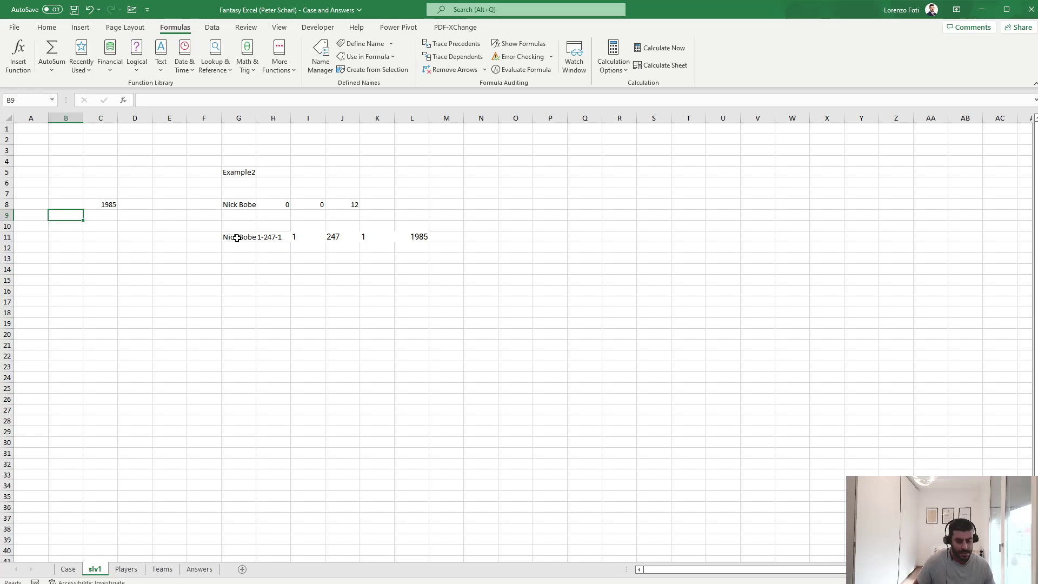
pyautogui.write('+sequence(100)')
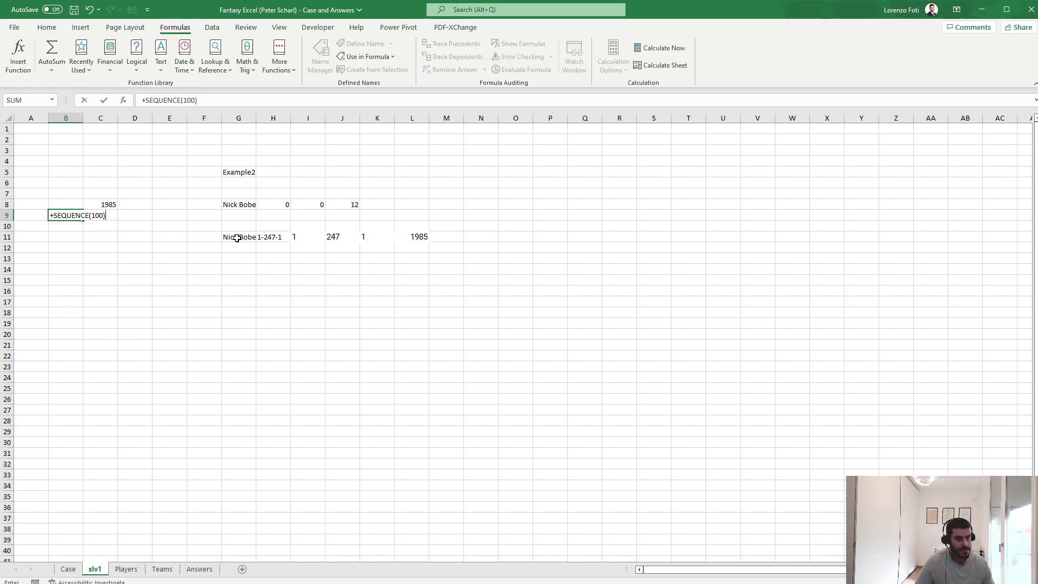
pyautogui.hotkey('ctrl', 'Return')
# Create a what-if data table over B8:C108 with G5 as the column input cell, and recalculate it.
pyautogui.press('Up')
pyautogui.hotkey('shift', 'Right')
pyautogui.hotkey('shift', 'Down')
pyautogui.hotkey('ctrl', 'shift', 'Down')
pyautogui.hotkey('alt', 'a')
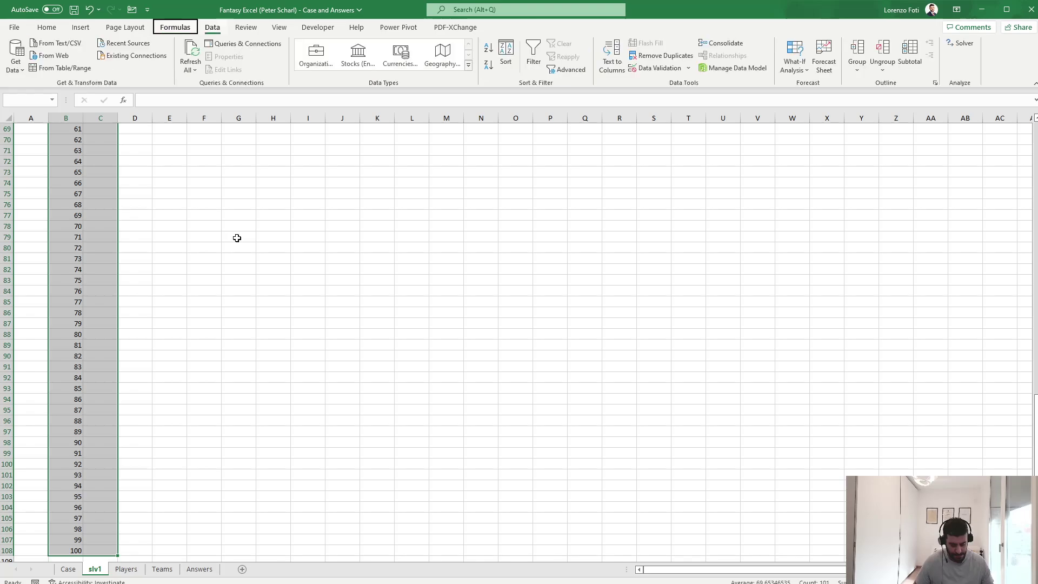
pyautogui.press('w')
pyautogui.press('t')
pyautogui.click(236, 172)
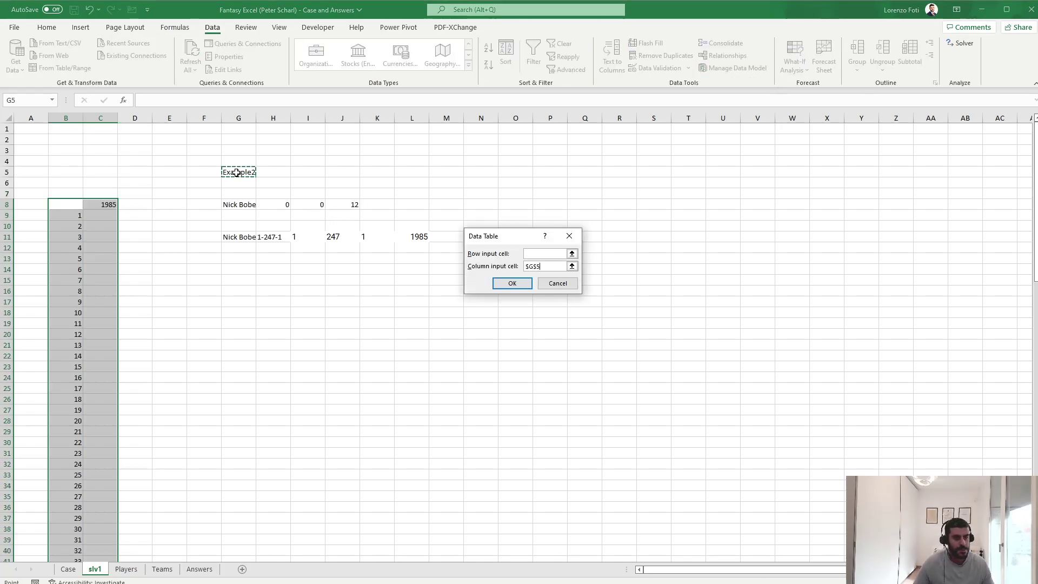
pyautogui.press('Return')
pyautogui.hotkey('alt', 'm')
pyautogui.press('F9')
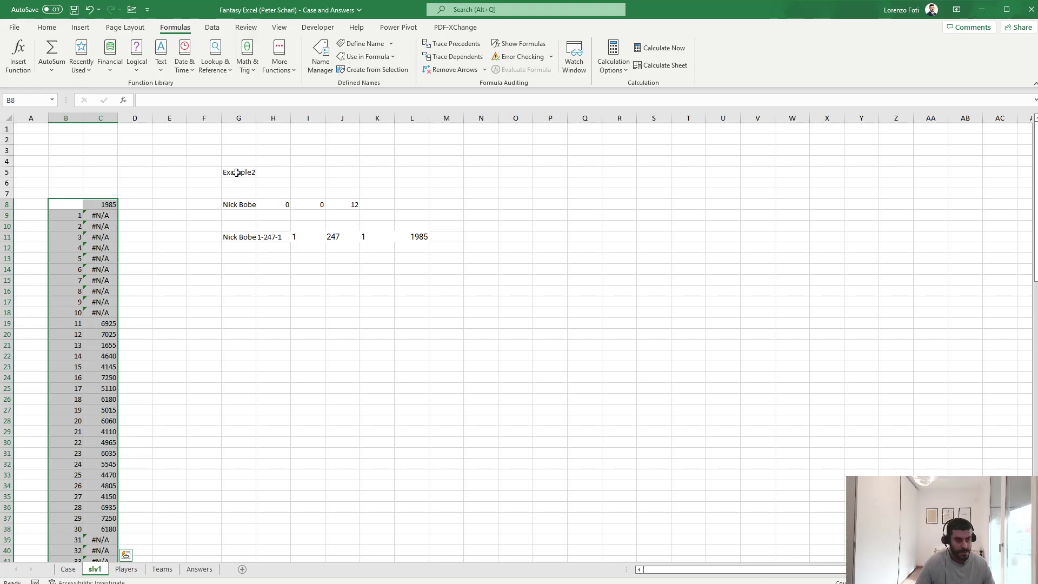
# Paste the data table results for games 11 to 30 (C19:C38) as values into the Level 2 answers from E68 on Case.
pyautogui.click(69, 569)
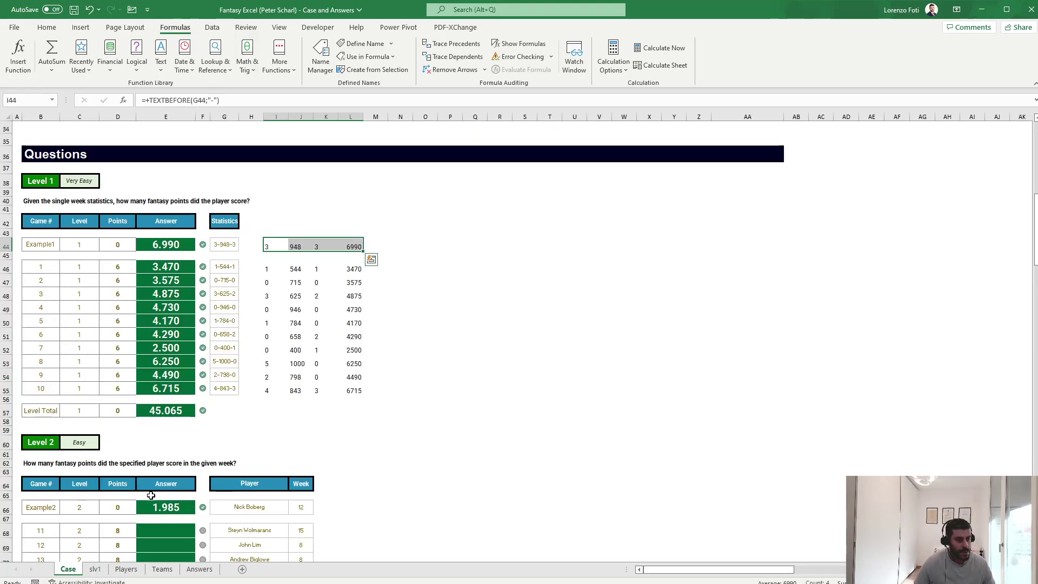
pyautogui.scroll(-3, 60, 561)
pyautogui.click(94, 569)
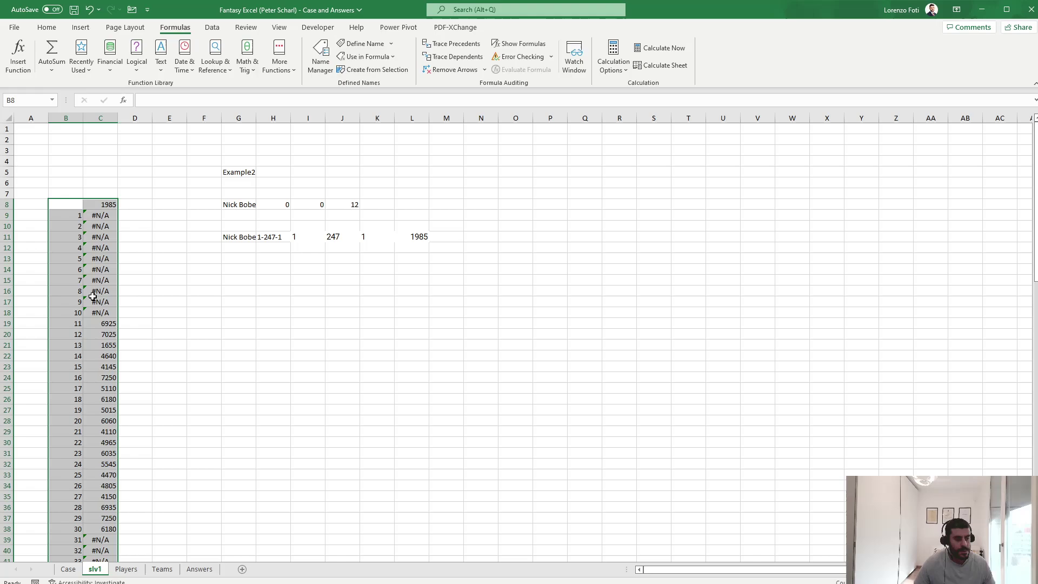
pyautogui.moveTo(112, 323); pyautogui.dragTo(111, 530)
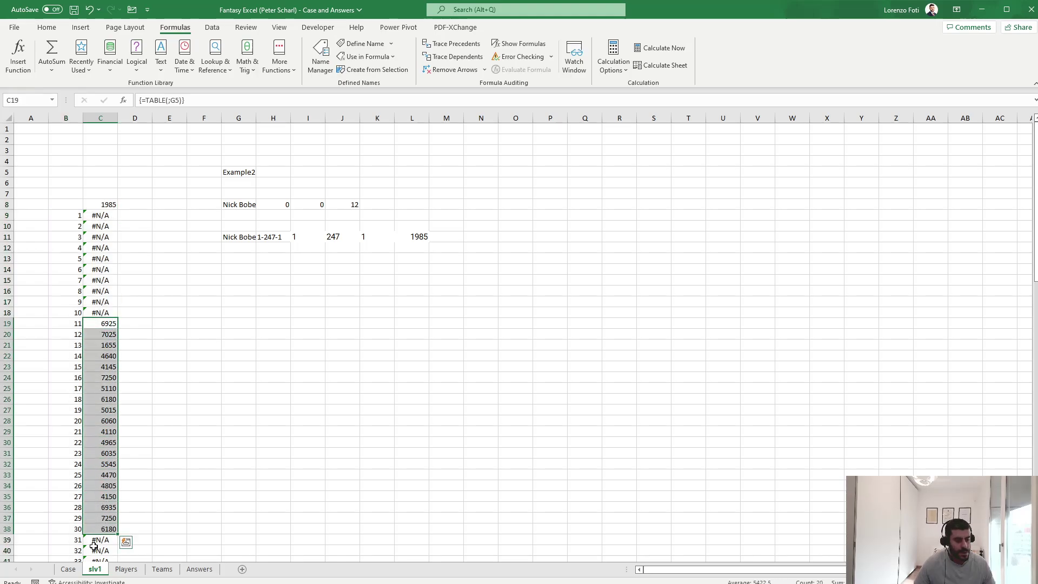
pyautogui.hotkey('ctrl', 'c')
pyautogui.click(68, 569)
pyautogui.click(176, 393)
pyautogui.rightClick(176, 394)
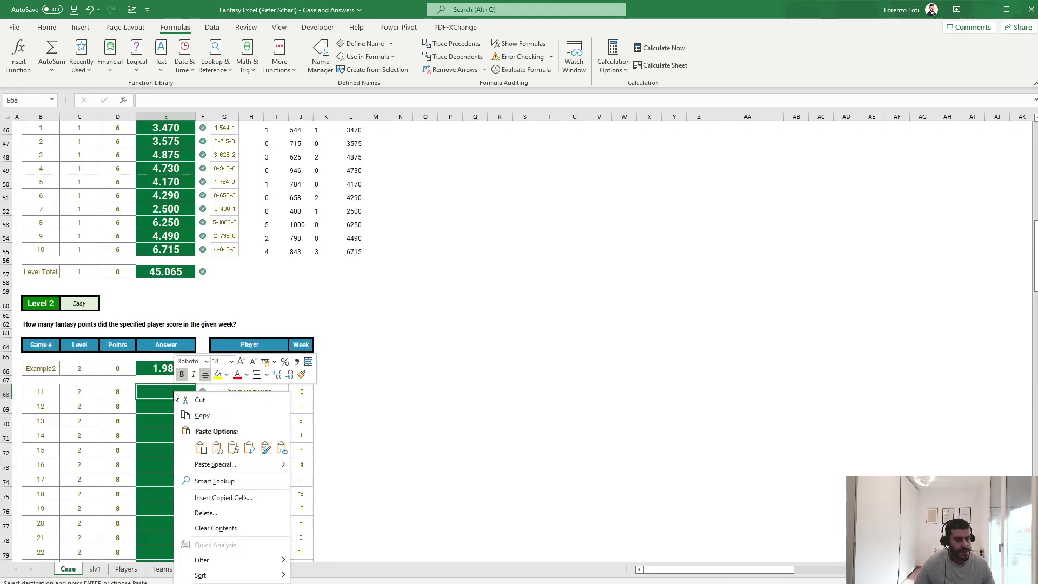
pyautogui.click(212, 450)
pyautogui.scroll(-6, 165, 402)
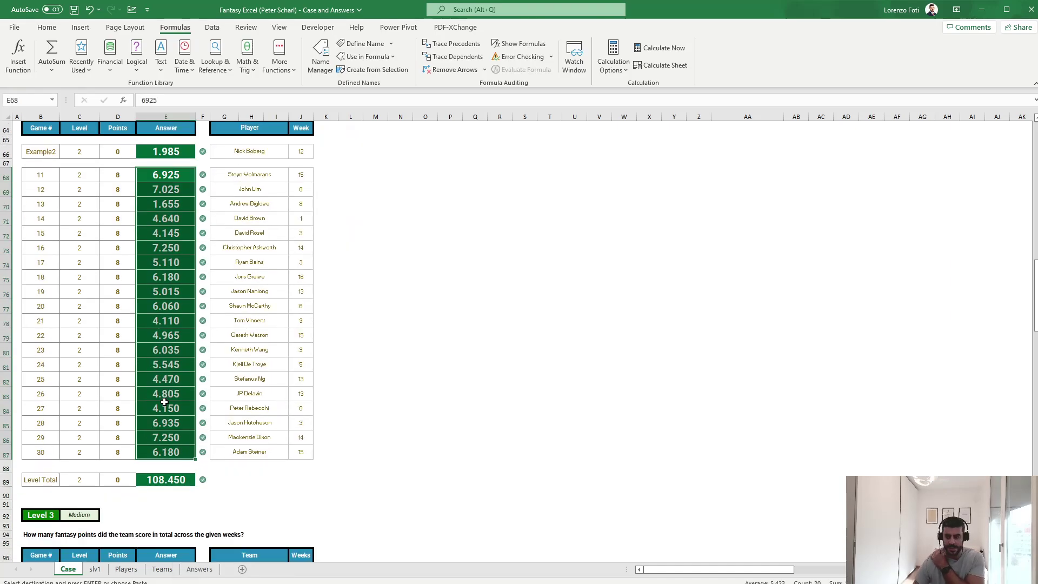
# Review the Level 3 questions on Case, and set the game selector in G5 of slv1 to Example3.
pyautogui.scroll(-7, 165, 402)
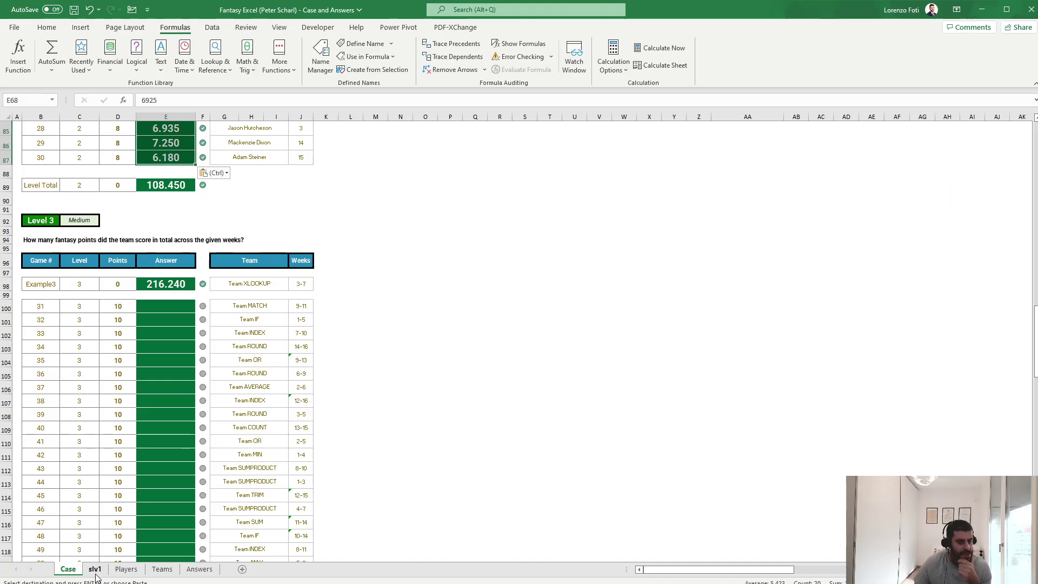
pyautogui.click(305, 312)
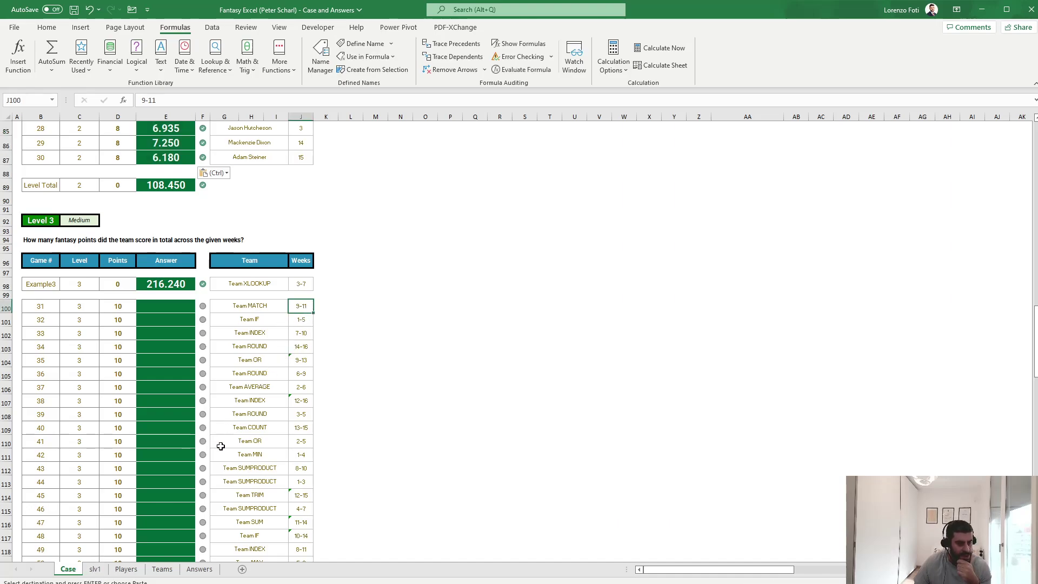
pyautogui.click(95, 569)
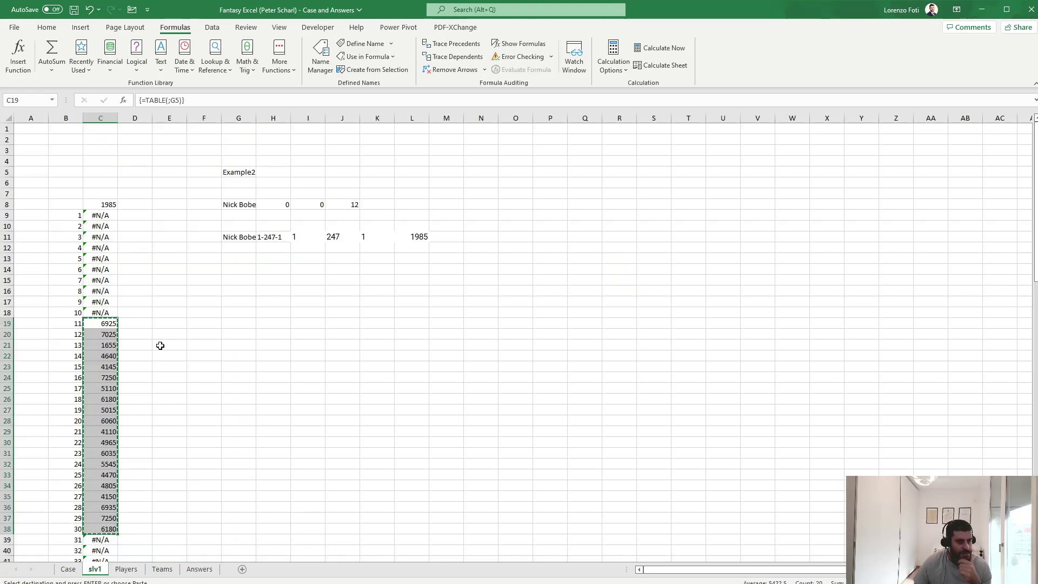
pyautogui.click(244, 172)
pyautogui.write('Exam')
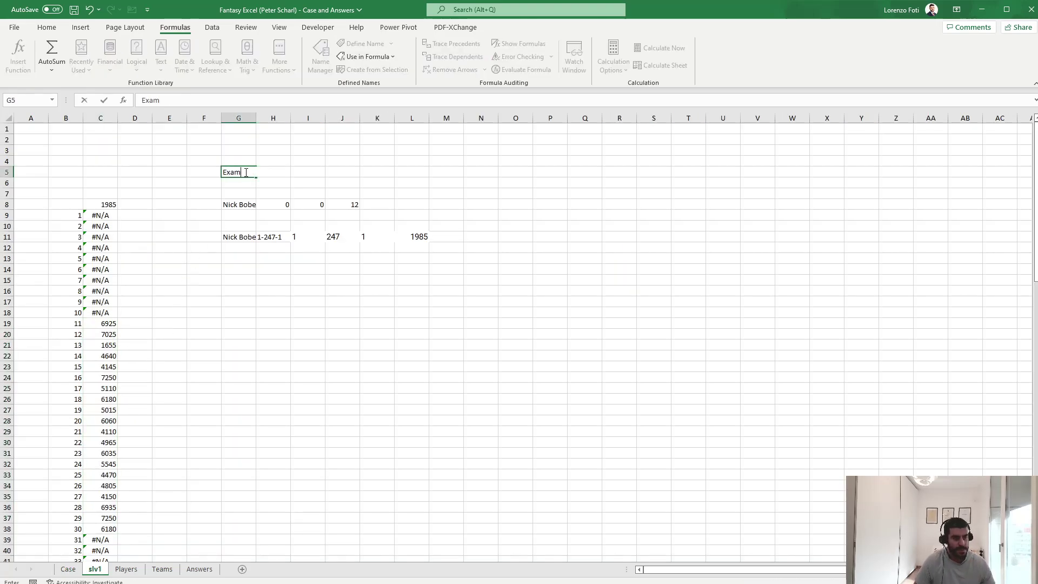
pyautogui.write('mple3')
pyautogui.press('Return')
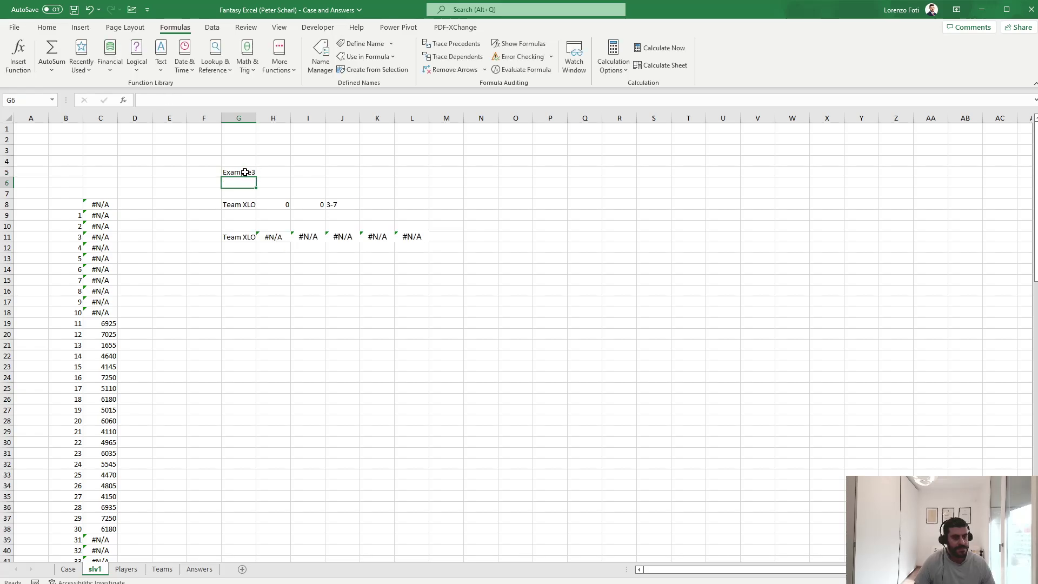
# Move the player calculation row G11:L11 down to row 20 to free space below the Example3 inputs.
pyautogui.press('Down')
pyautogui.press('Down')
pyautogui.press('Down')
pyautogui.press('Down')
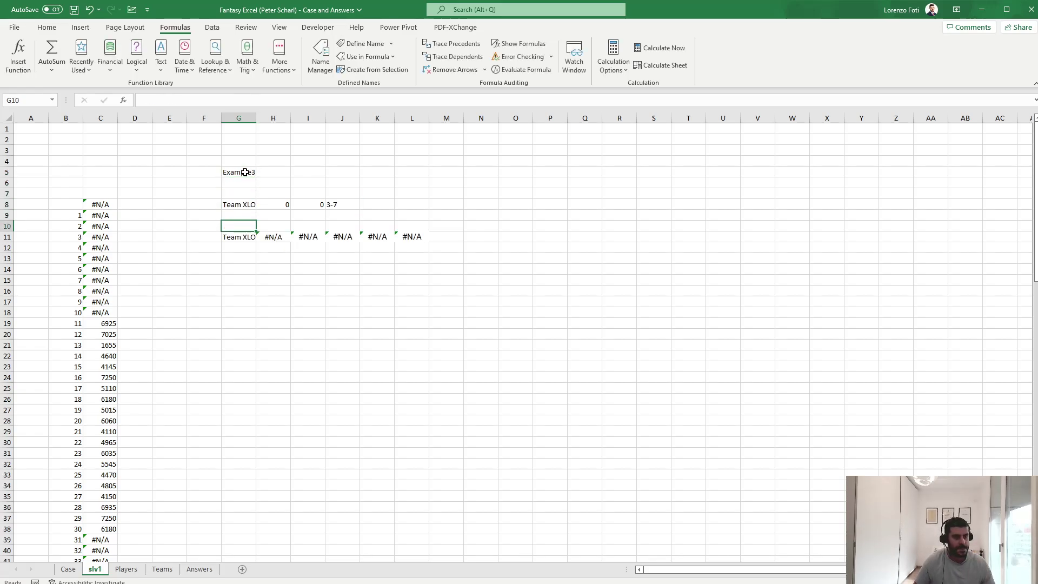
pyautogui.moveTo(234, 237); pyautogui.dragTo(418, 346)
pyautogui.click(221, 223)
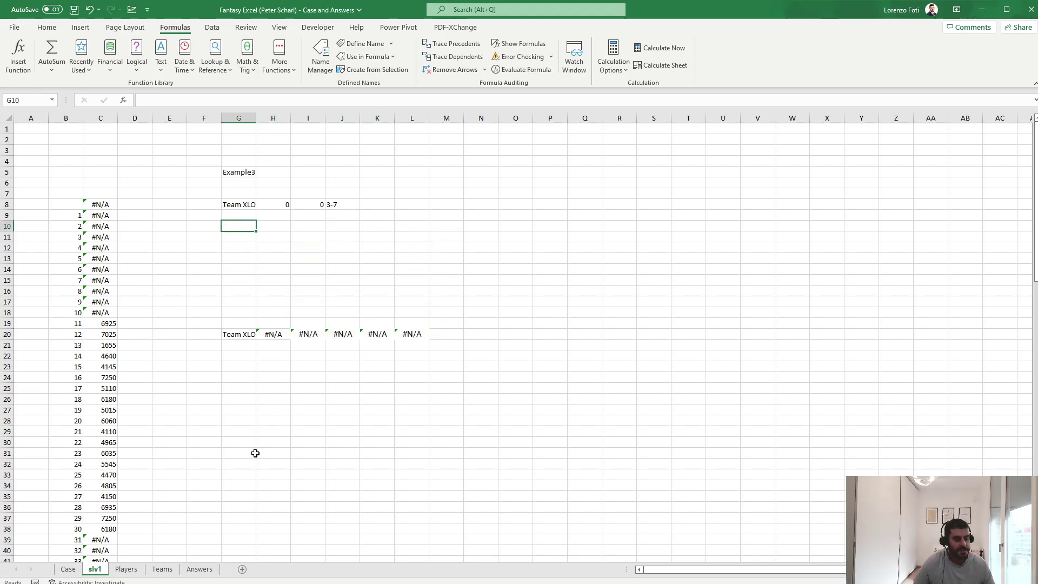
# Examine how the Teams sheet arranges team names in column A and their players in columns B and C.
pyautogui.click(162, 569)
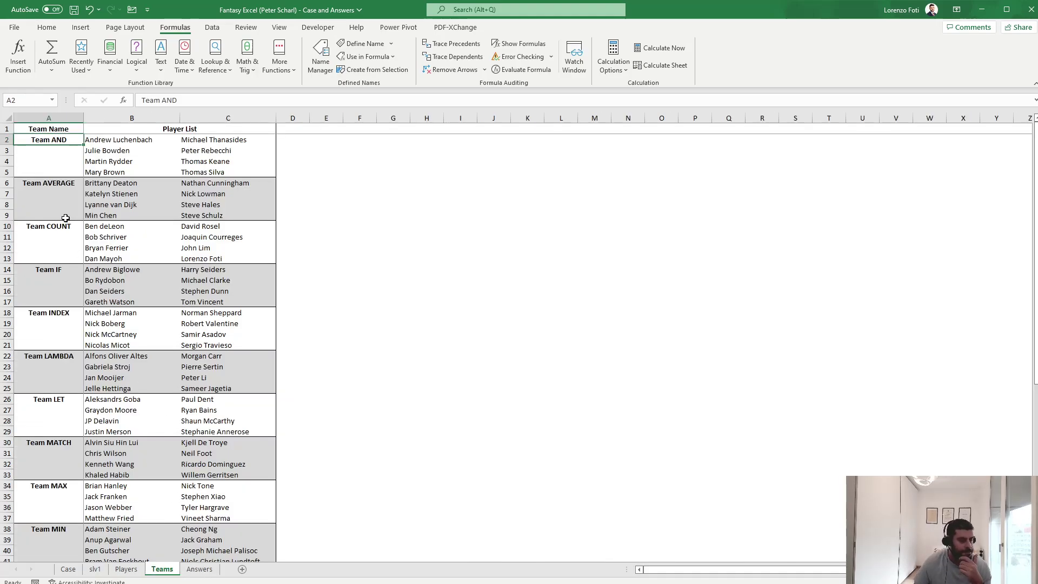
pyautogui.moveTo(89, 185); pyautogui.dragTo(222, 216)
pyautogui.moveTo(60, 141); pyautogui.dragTo(53, 223)
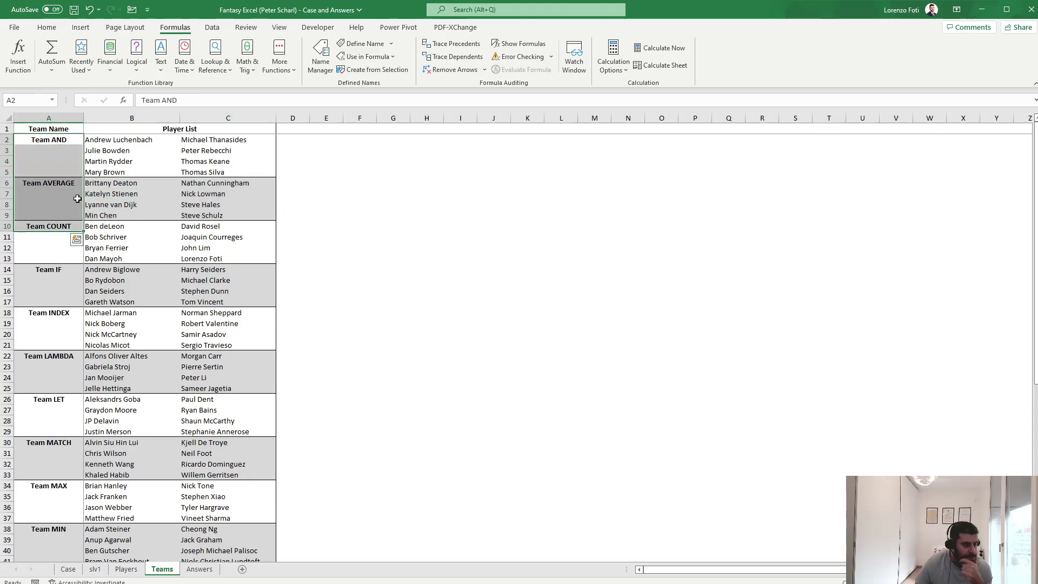
pyautogui.moveTo(99, 184); pyautogui.dragTo(199, 217)
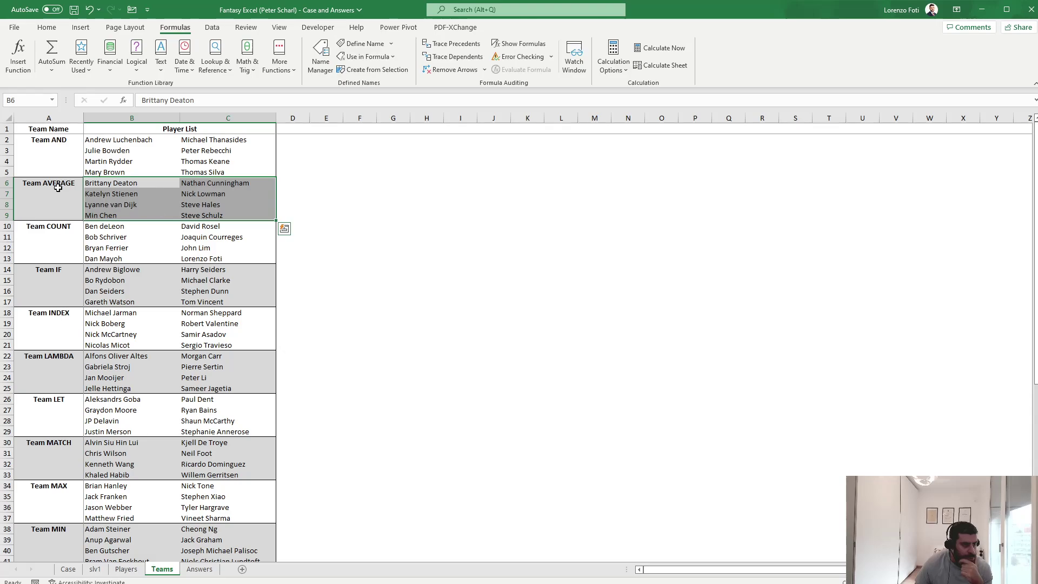
pyautogui.moveTo(55, 147); pyautogui.dragTo(56, 171)
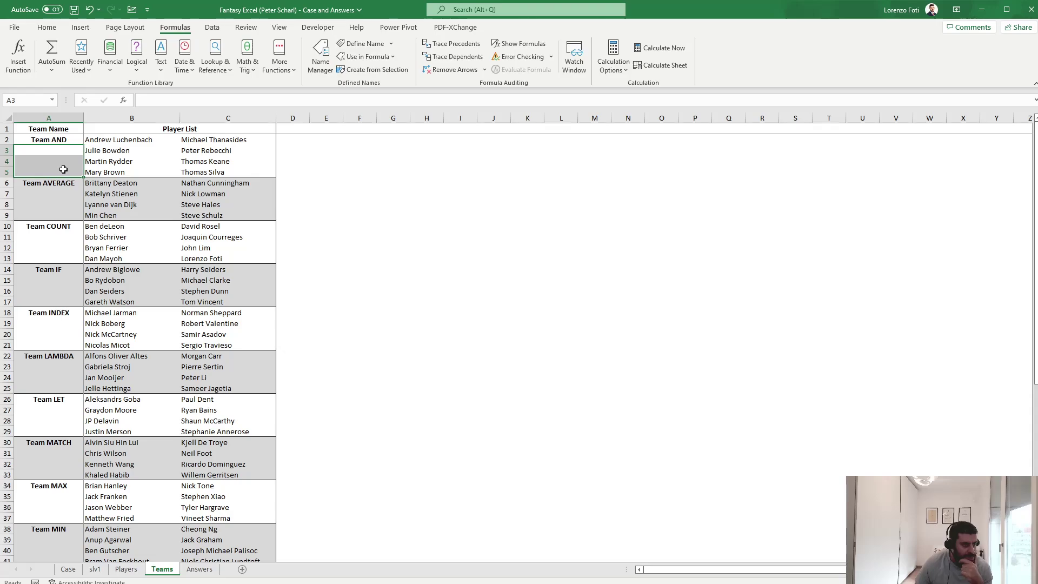
pyautogui.click(114, 118)
pyautogui.moveTo(57, 140); pyautogui.dragTo(56, 172)
pyautogui.moveTo(126, 141); pyautogui.dragTo(222, 169)
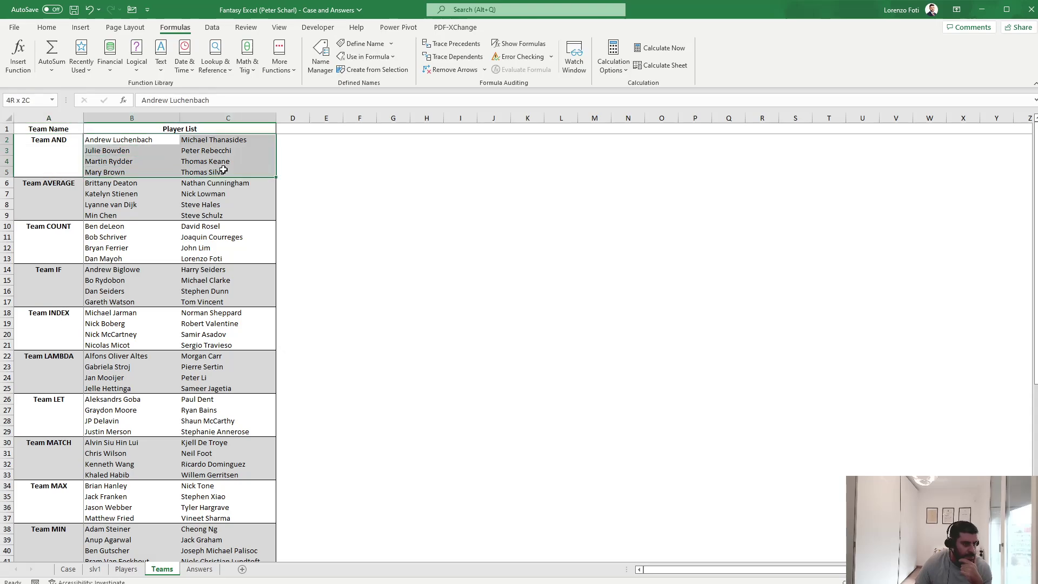
pyautogui.click(324, 169)
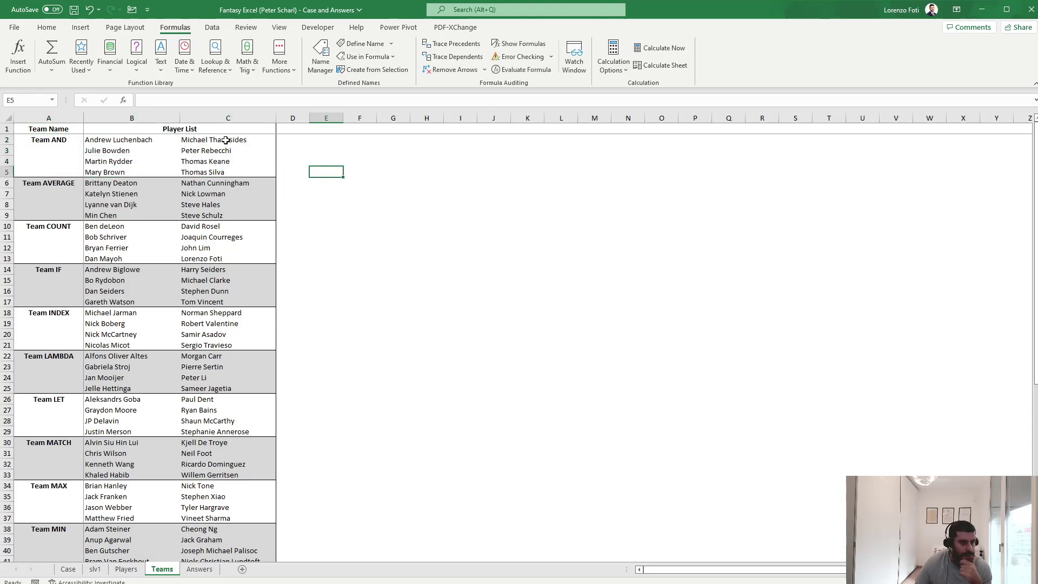
pyautogui.moveTo(226, 141); pyautogui.dragTo(226, 172)
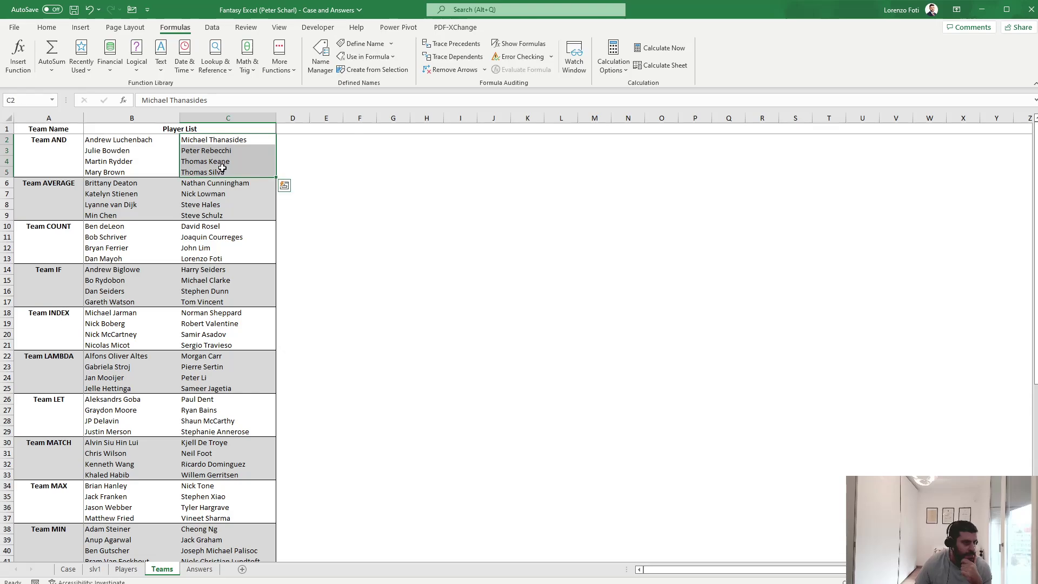
# In G11 of slv1, enter an OFFSET from Teams!$A$1 with rows matching G8 in Teams column A, column offset 1, height 4 and width 2.
pyautogui.click(99, 570)
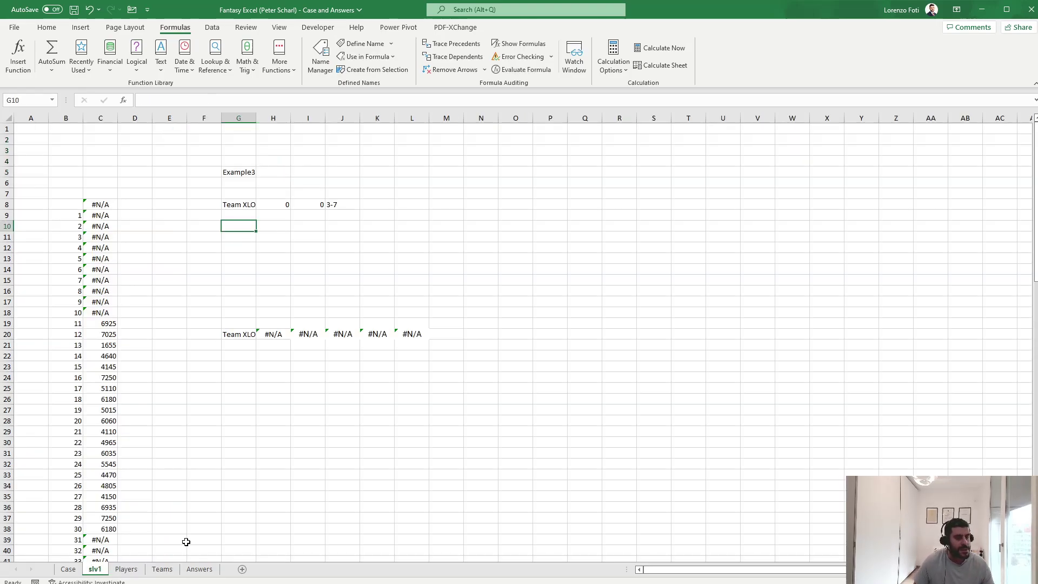
pyautogui.press('Down')
pyautogui.write('+')
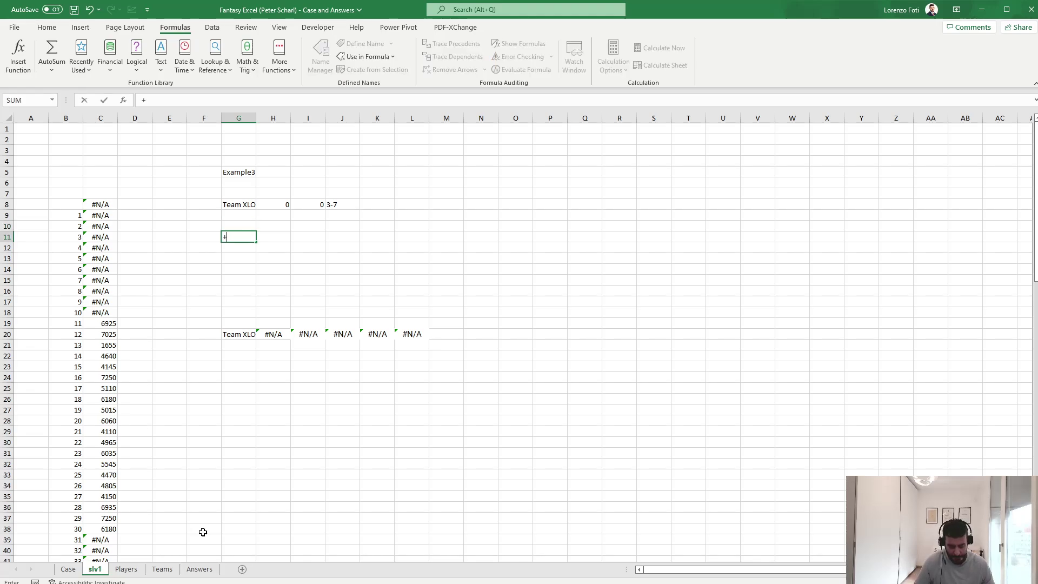
pyautogui.write('OFFSET(')
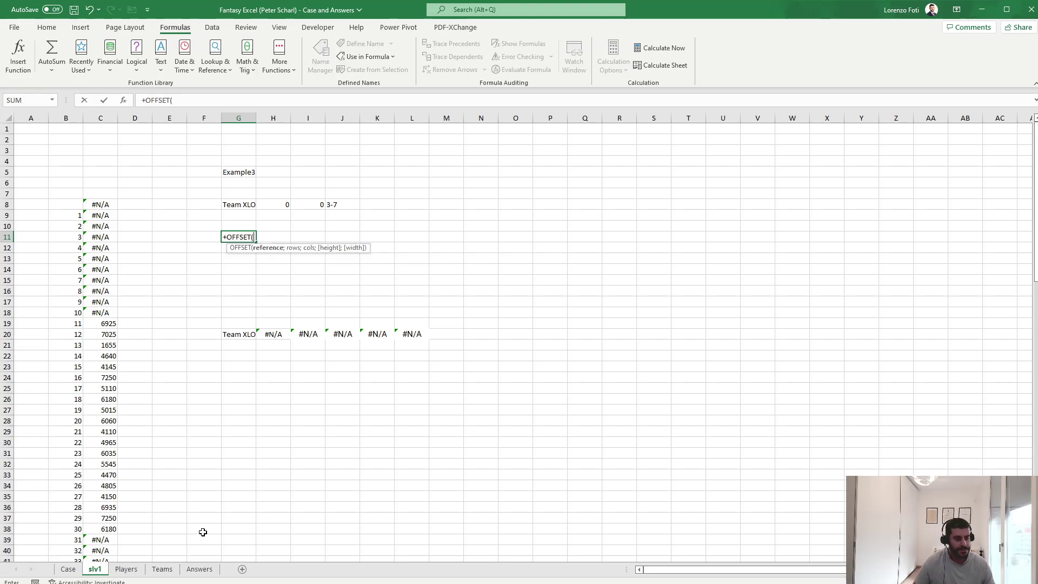
pyautogui.click(162, 569)
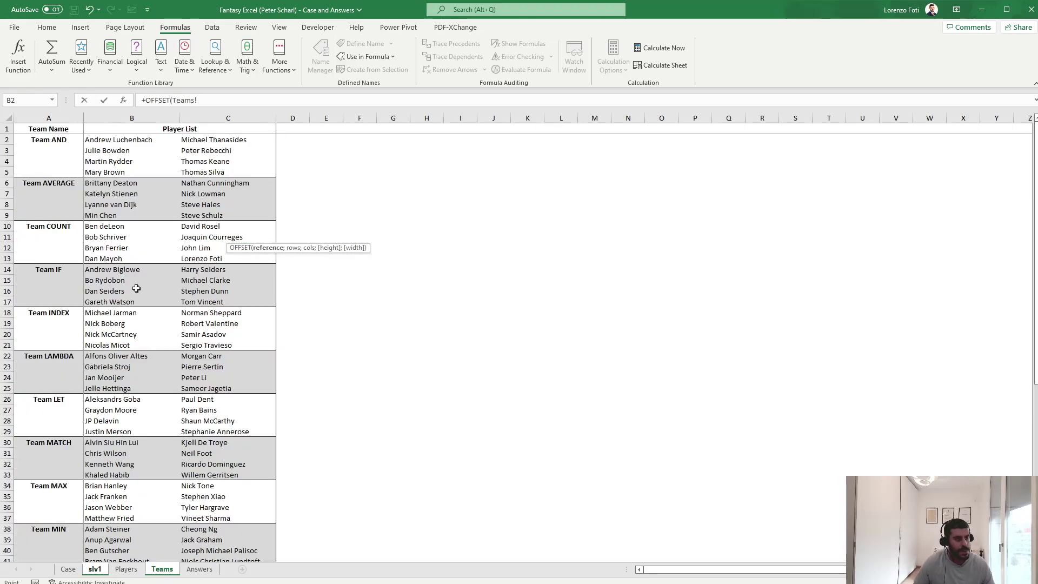
pyautogui.click(62, 130)
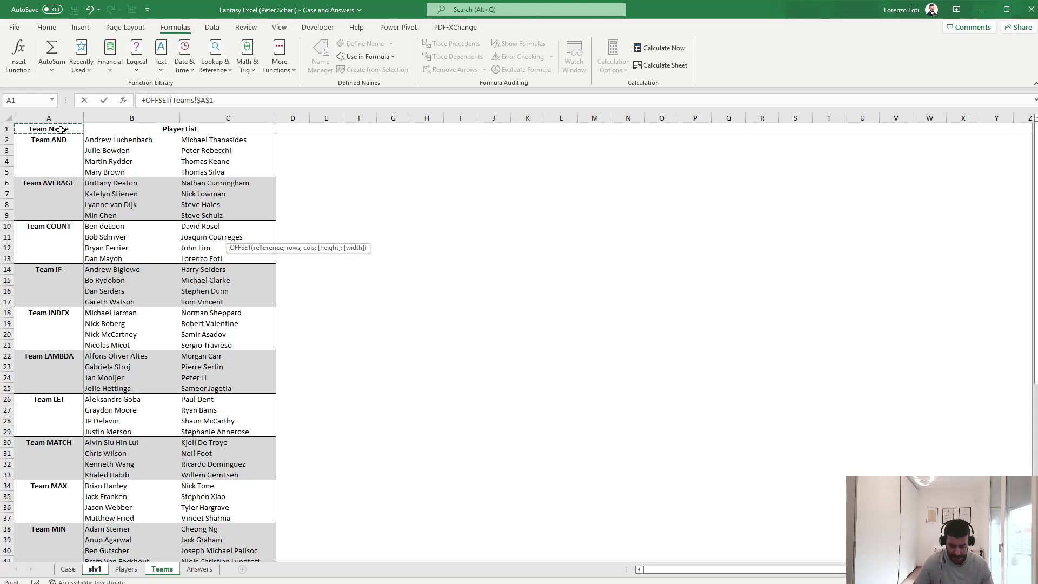
pyautogui.write(';match(')
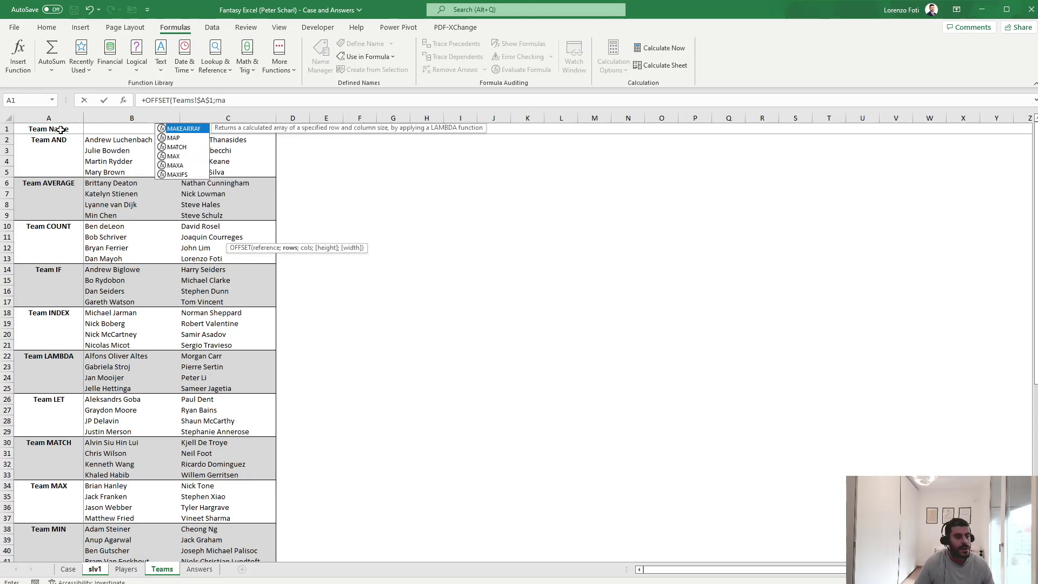
pyautogui.click(95, 569)
pyautogui.click(245, 203)
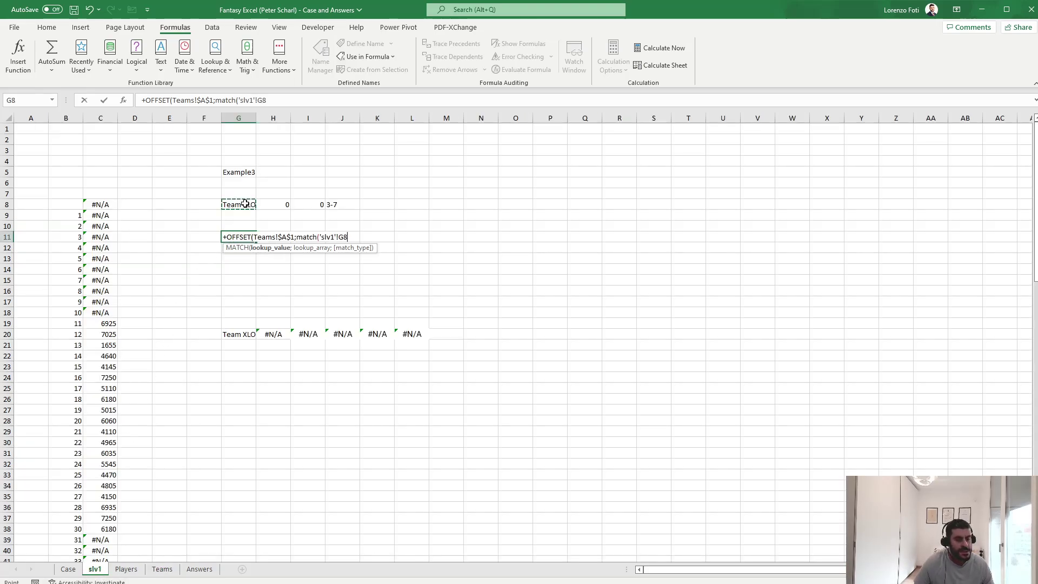
pyautogui.write(';')
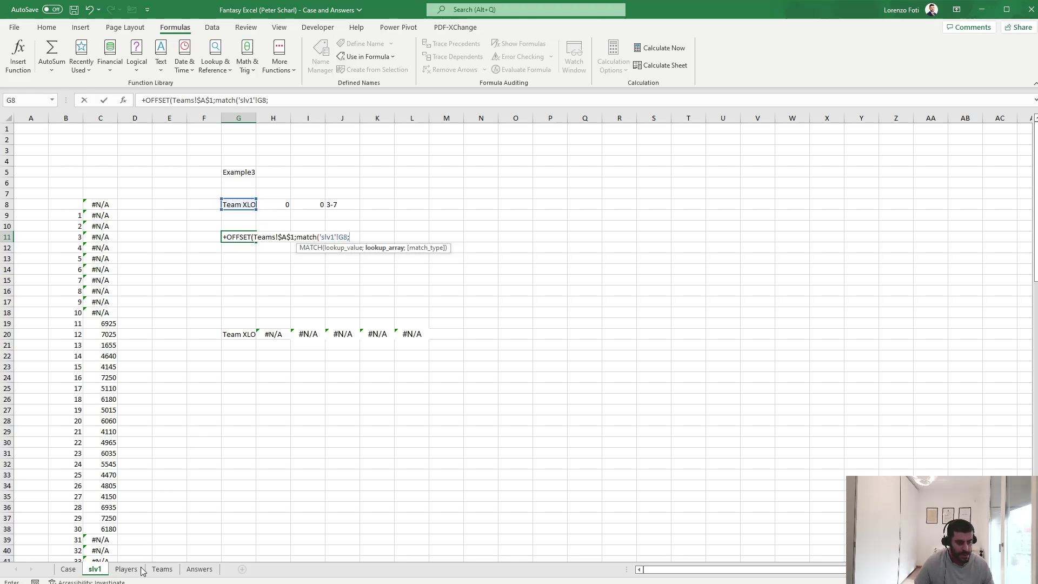
pyautogui.click(162, 569)
pyautogui.click(42, 116)
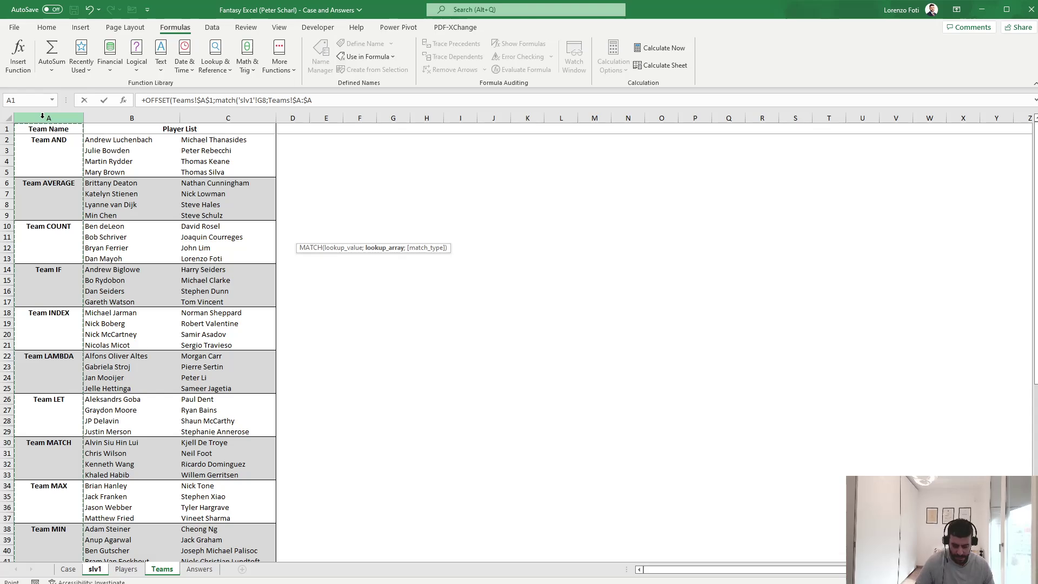
pyautogui.write(';0);')
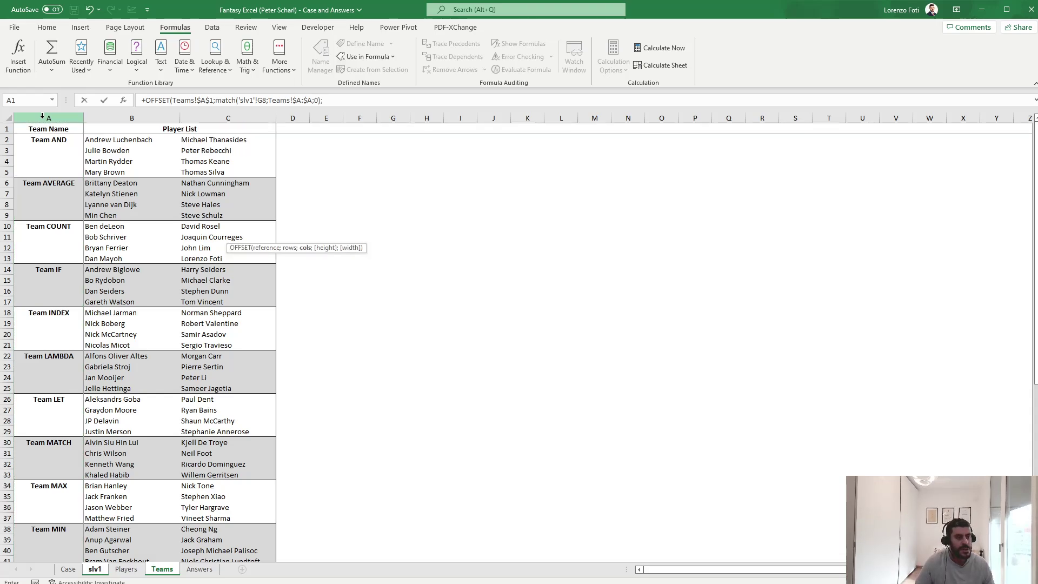
pyautogui.write('1')
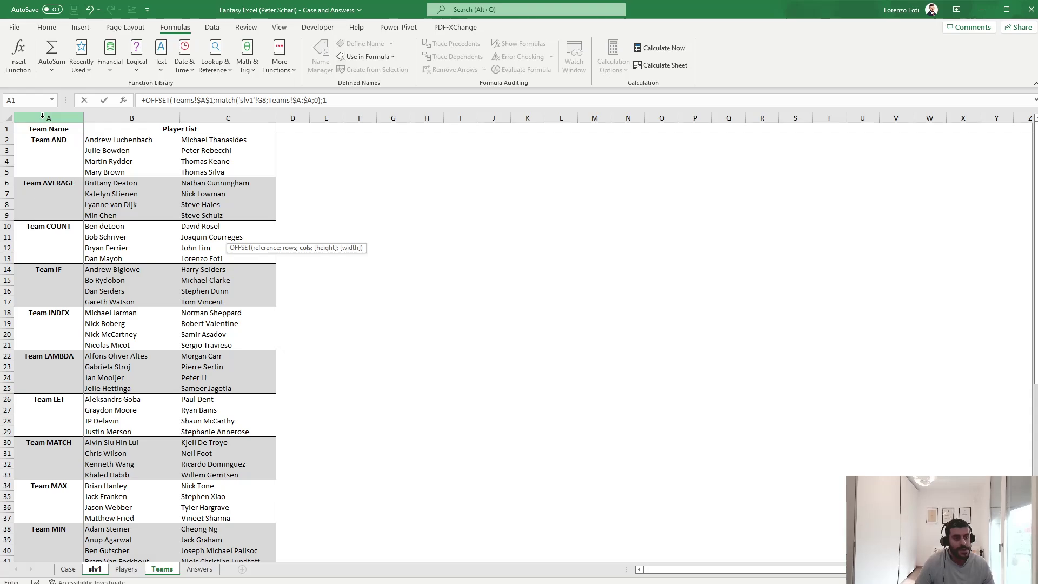
pyautogui.write(';4')
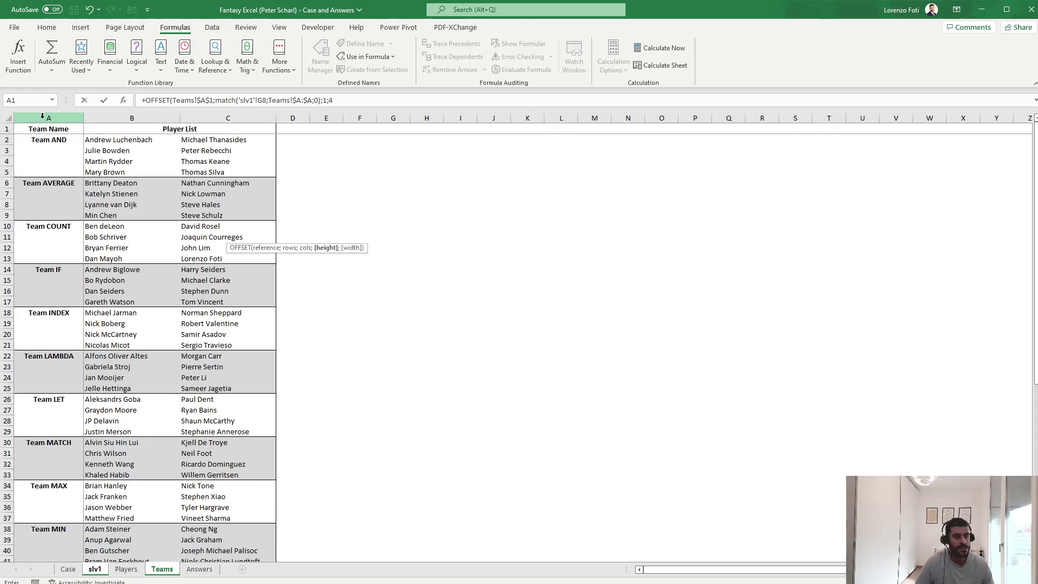
pyautogui.write(';2)')
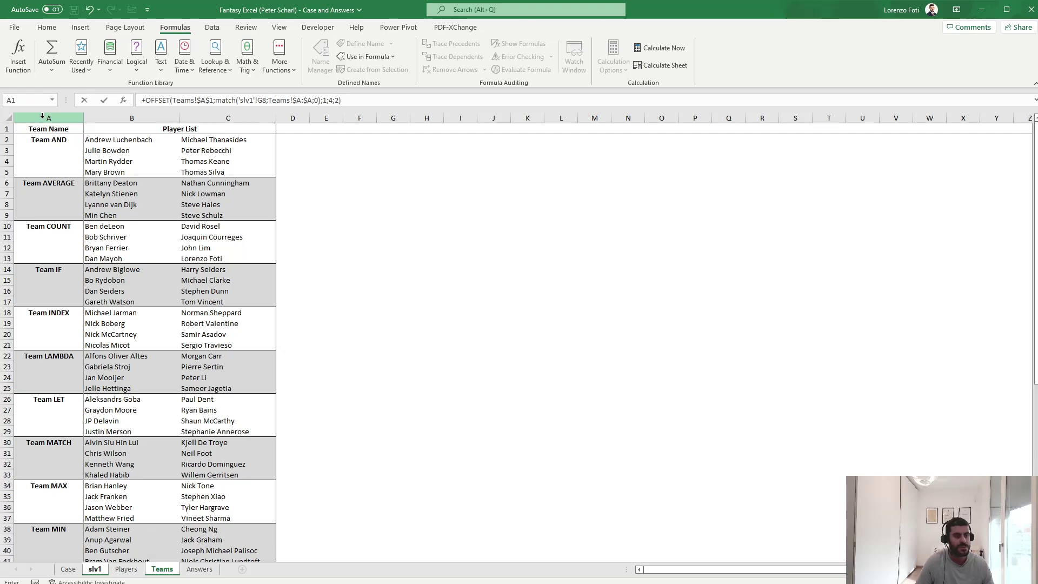
pyautogui.press('Return')
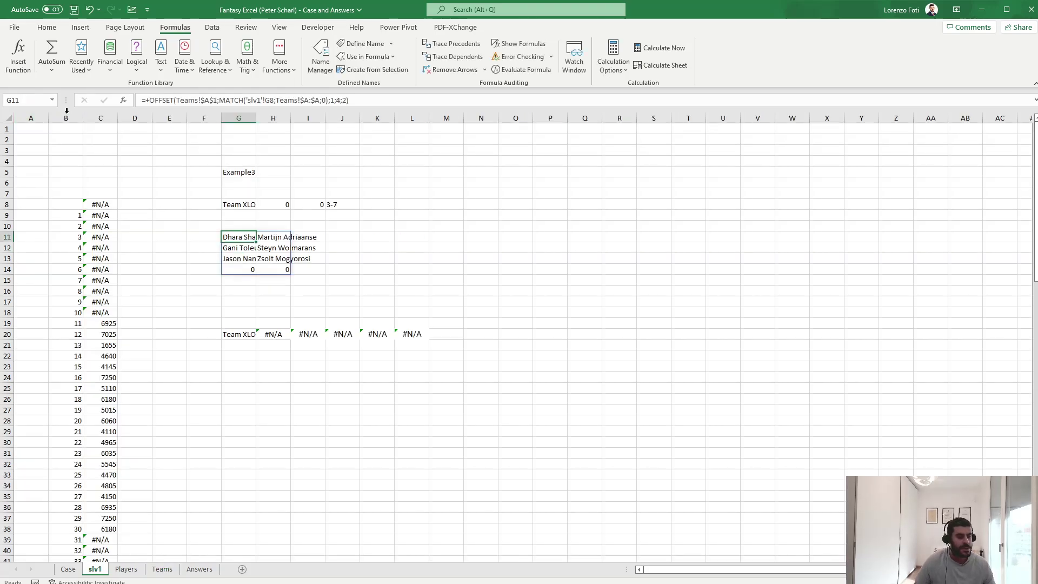
# Try an OFFSET height of 3 in G11, and undo the change.
pyautogui.click(340, 100)
pyautogui.press('BackSpace')
pyautogui.write('3')
pyautogui.press('Return')
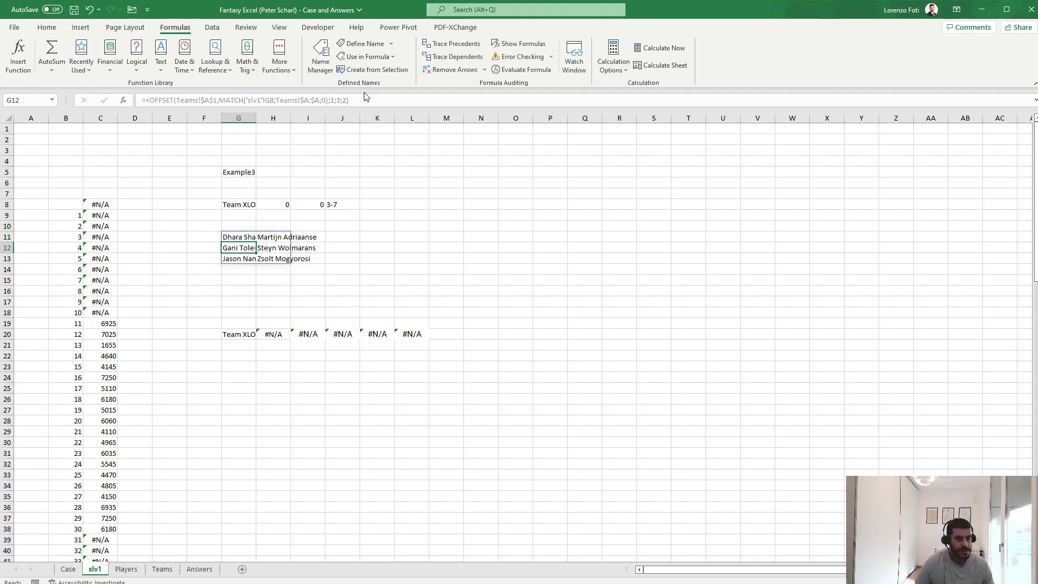
pyautogui.hotkey('ctrl', 'z')
# Subtract 1 from the MATCH result in the G11 OFFSET formula to shift the player block up one row.
pyautogui.click(342, 101)
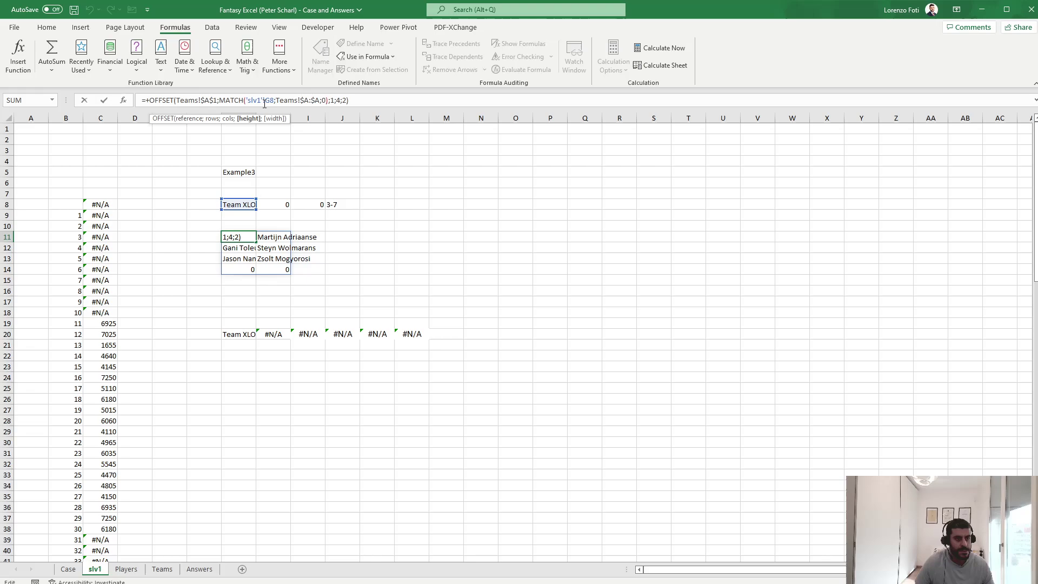
pyautogui.click(330, 100)
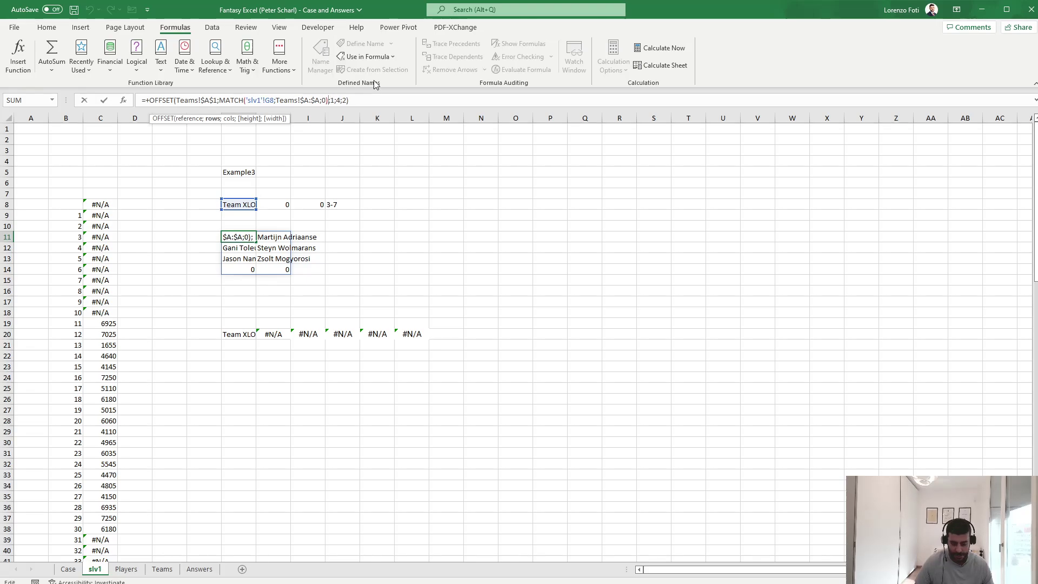
pyautogui.write('-1')
pyautogui.press('Return')
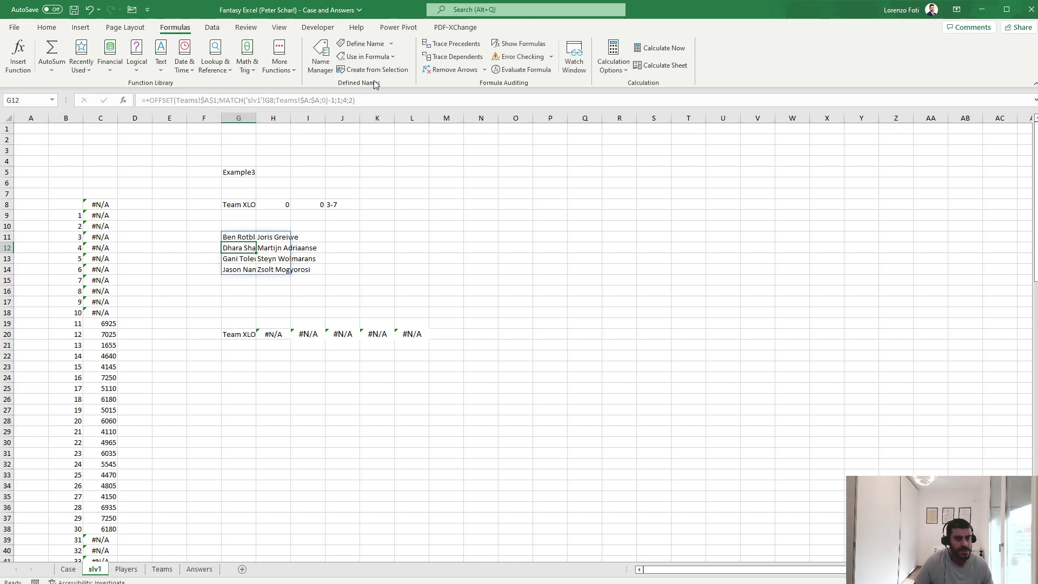
# Compare the Team XLOOKUP players on Teams with the block returned in G11:H14 on slv1.
pyautogui.click(161, 572)
pyautogui.scroll(-11, 59, 382)
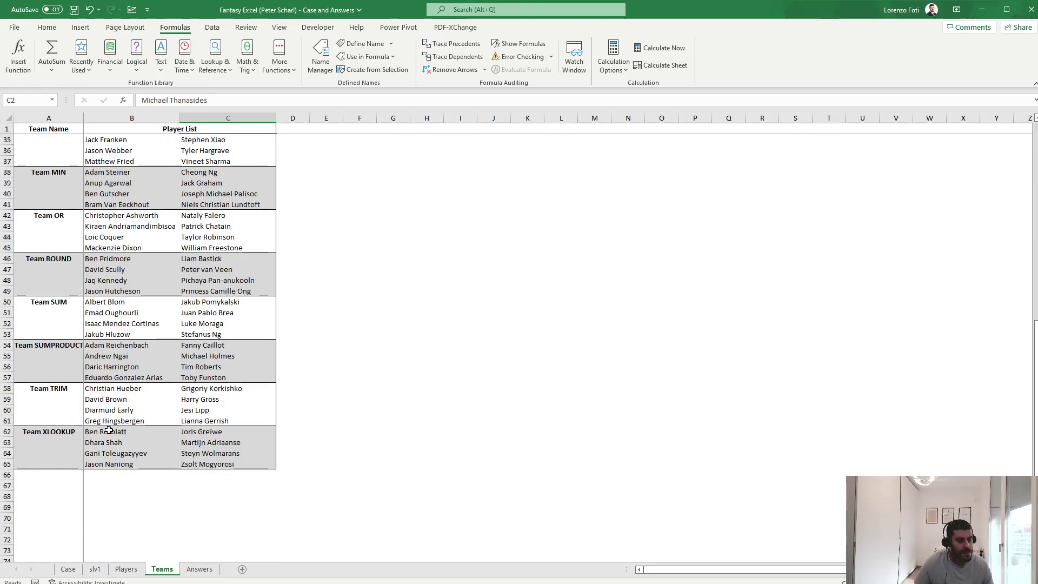
pyautogui.click(109, 431)
pyautogui.click(226, 465)
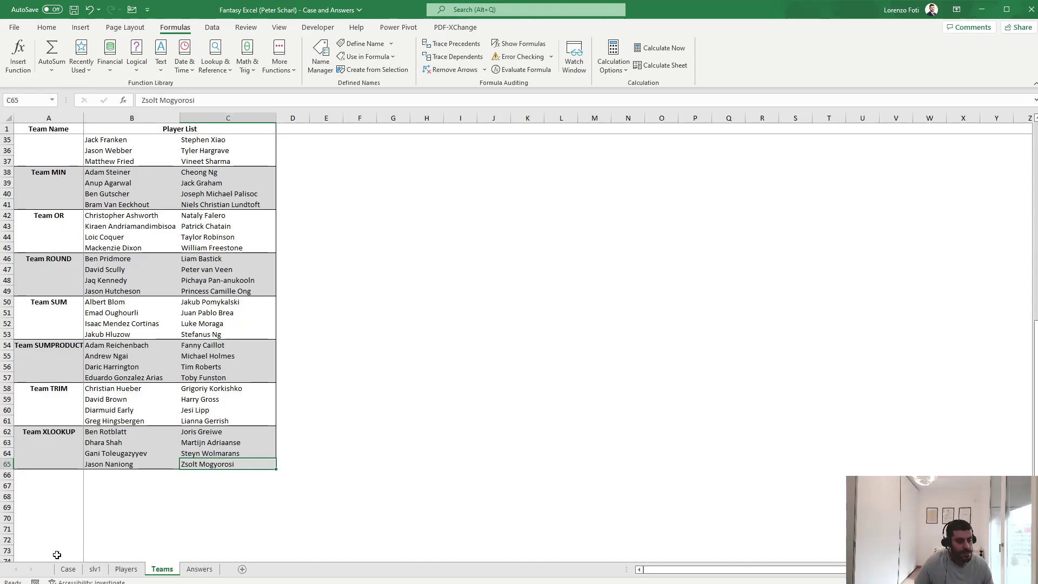
pyautogui.click(94, 570)
pyautogui.click(288, 259)
pyautogui.click(282, 271)
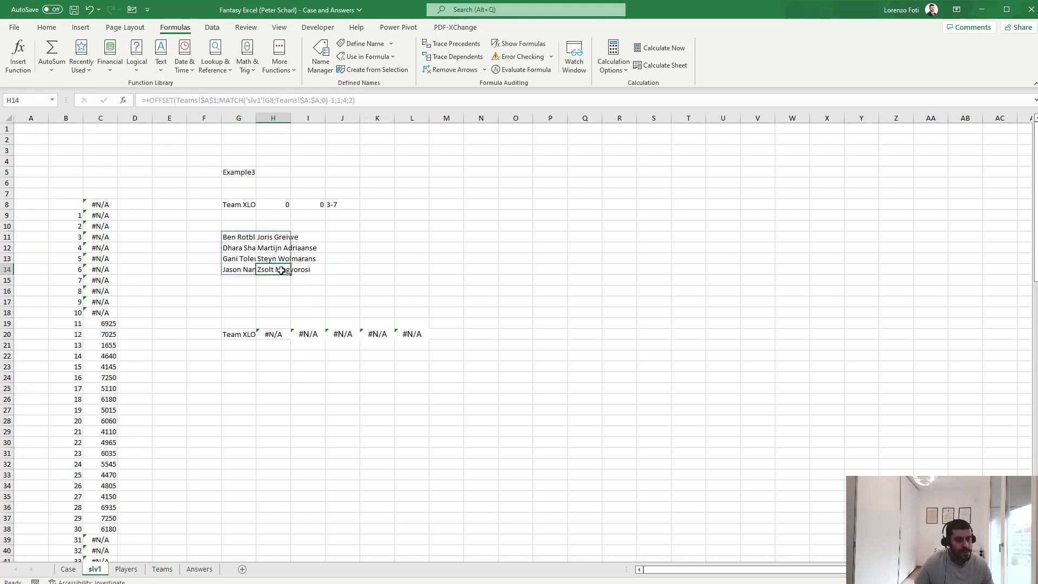
# Stack the team's players into a single column from G16 with TOCOL(G11#).
pyautogui.click(240, 290)
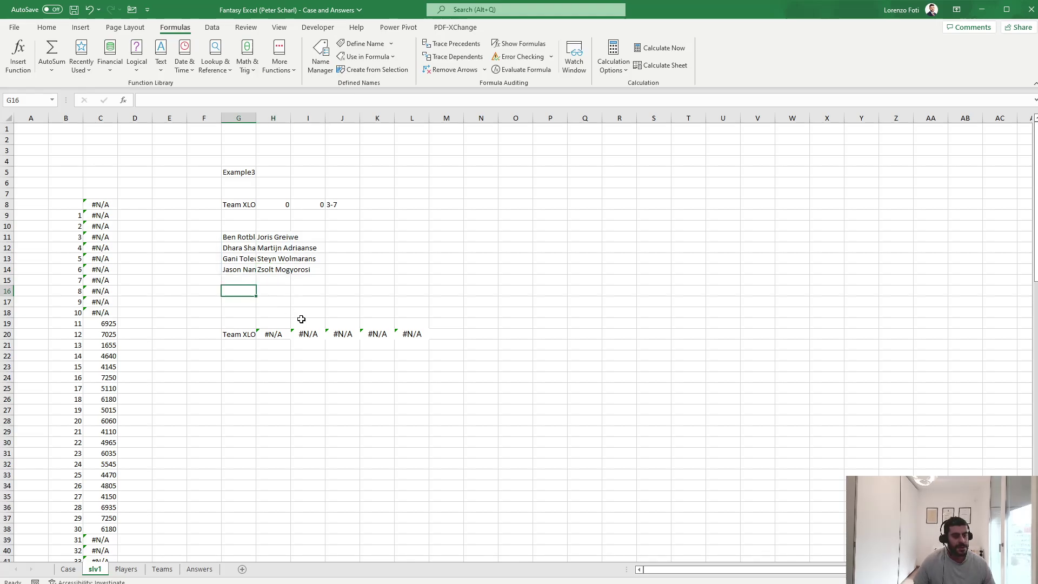
pyautogui.write('+toco')
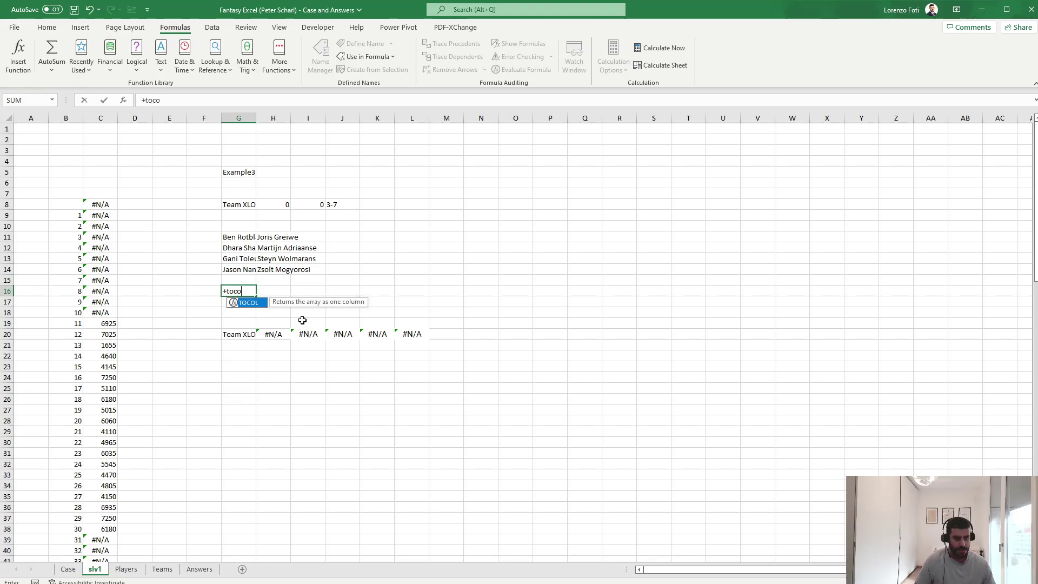
pyautogui.press('Tab')
pyautogui.press('Up')
pyautogui.press('Up')
pyautogui.hotkey('ctrl', 'Up')
pyautogui.hotkey('ctrl', 'shift', 'Down')
pyautogui.hotkey('shift', 'Right')
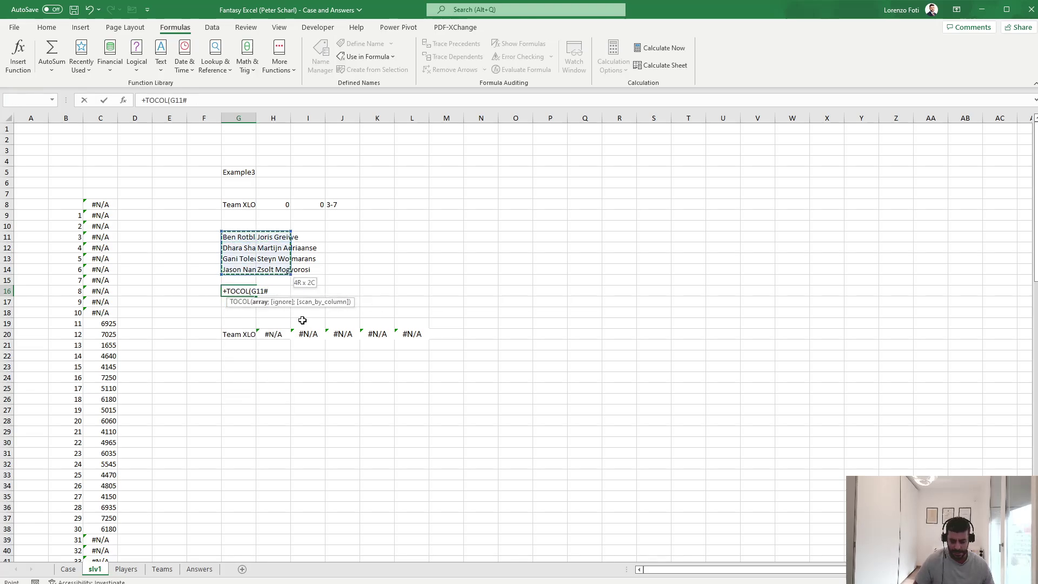
pyautogui.press('Return')
# Inspect the old calculation row 20, and fit column G to the width of the player names.
pyautogui.click(237, 335)
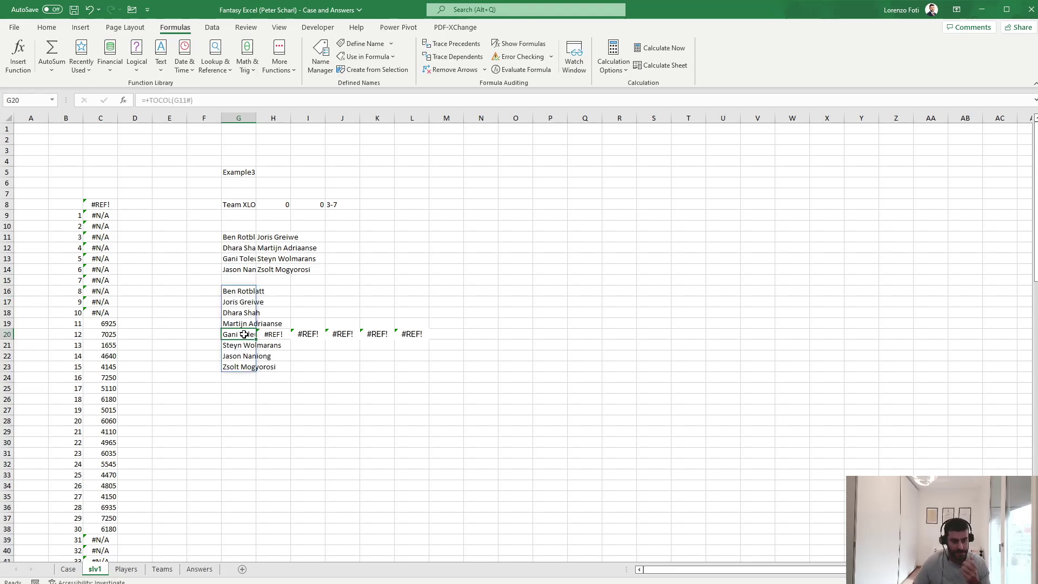
pyautogui.press('Delete')
pyautogui.click(275, 333)
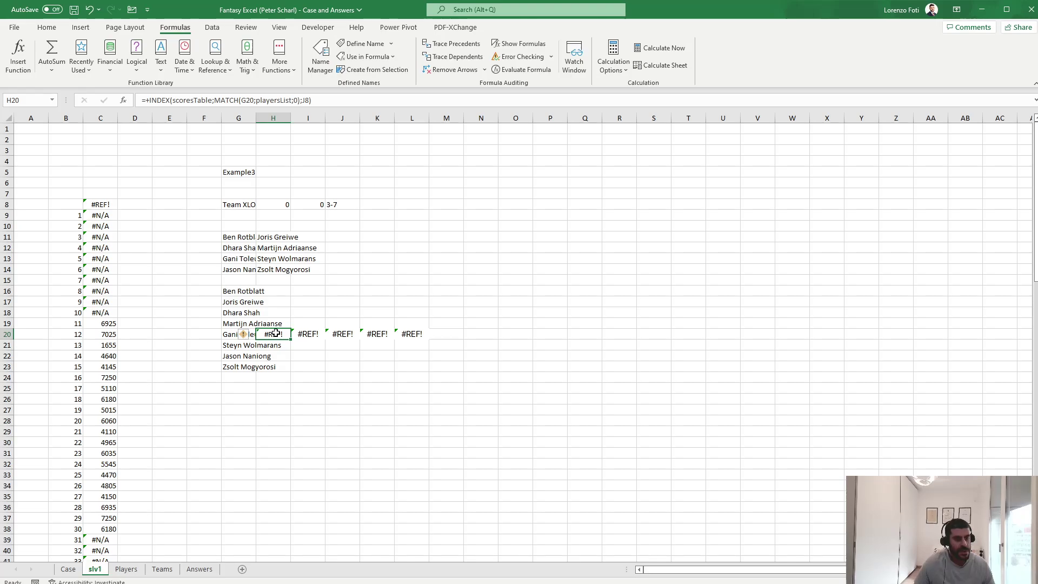
pyautogui.hotkey('ctrl', 'shift', 'Right')
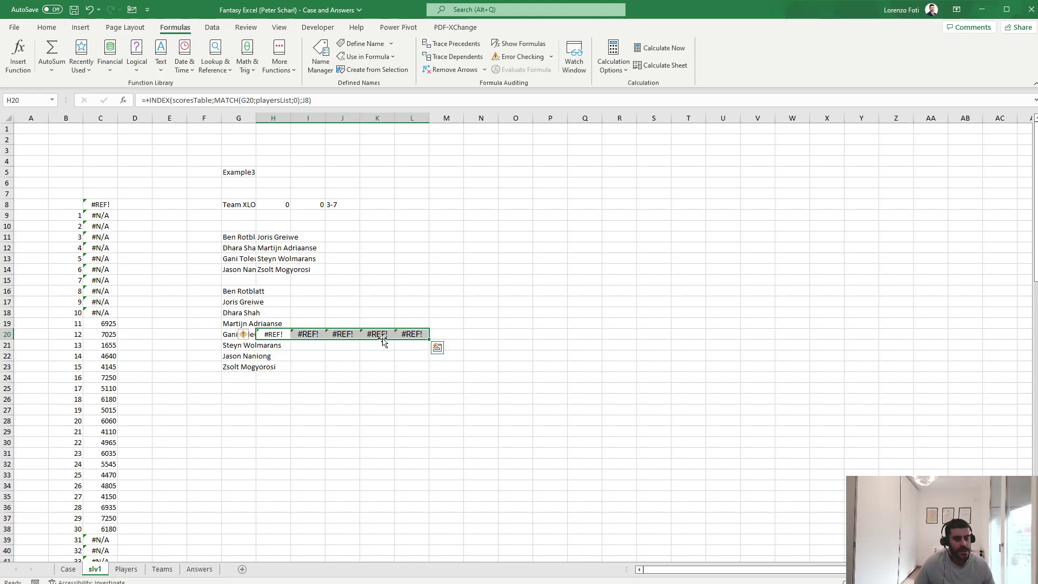
pyautogui.click(280, 335)
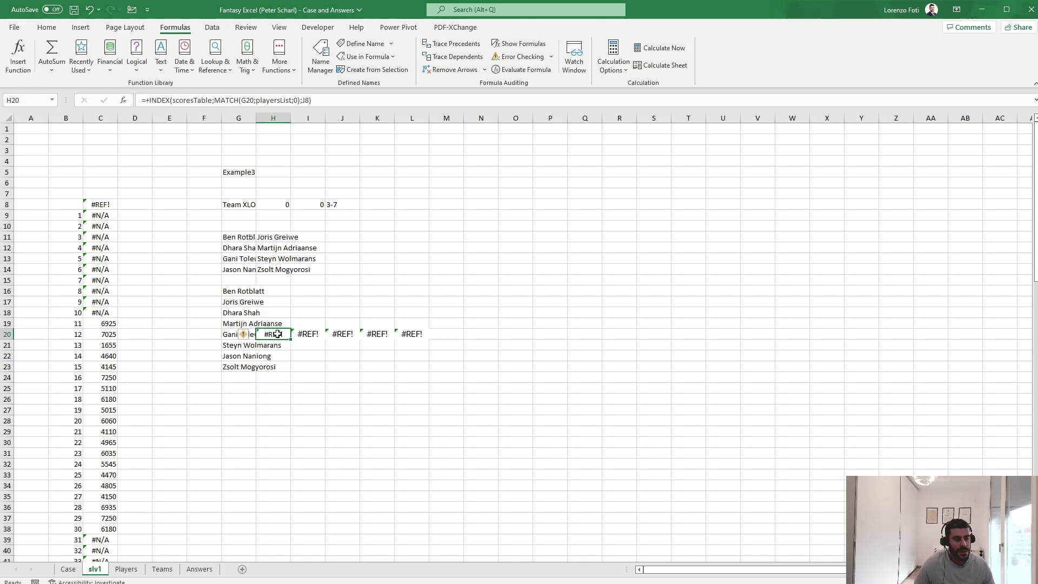
pyautogui.doubleClick(256, 116)
# Copy the INDEX/MATCH score lookup from H20 to H16 beside the first player, and check its references.
pyautogui.click(233, 100)
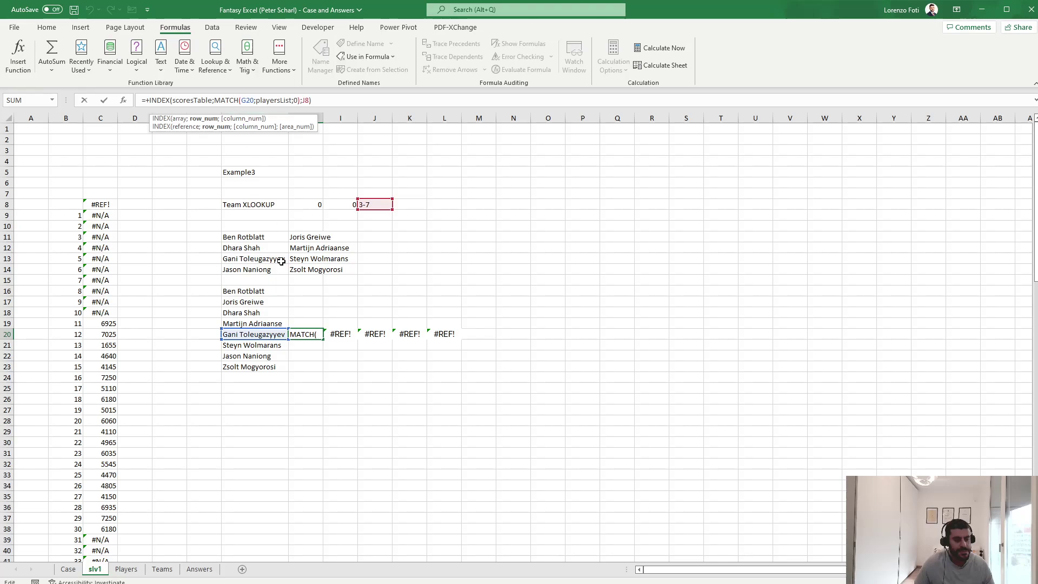
pyautogui.click(310, 335)
pyautogui.hotkey('ctrl', 'c')
pyautogui.click(306, 291)
pyautogui.hotkey('ctrl', 'v')
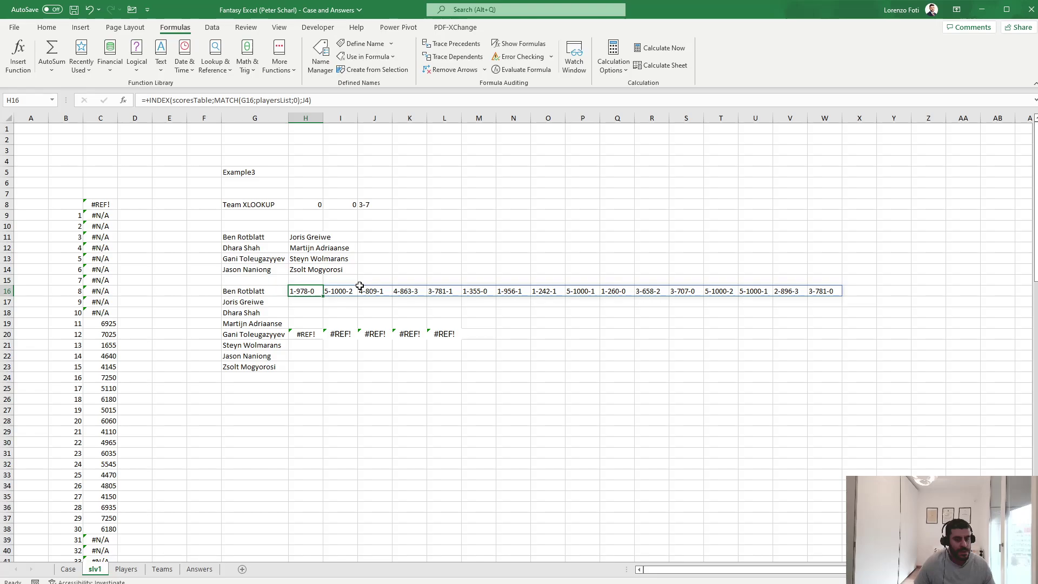
pyautogui.press('F2')
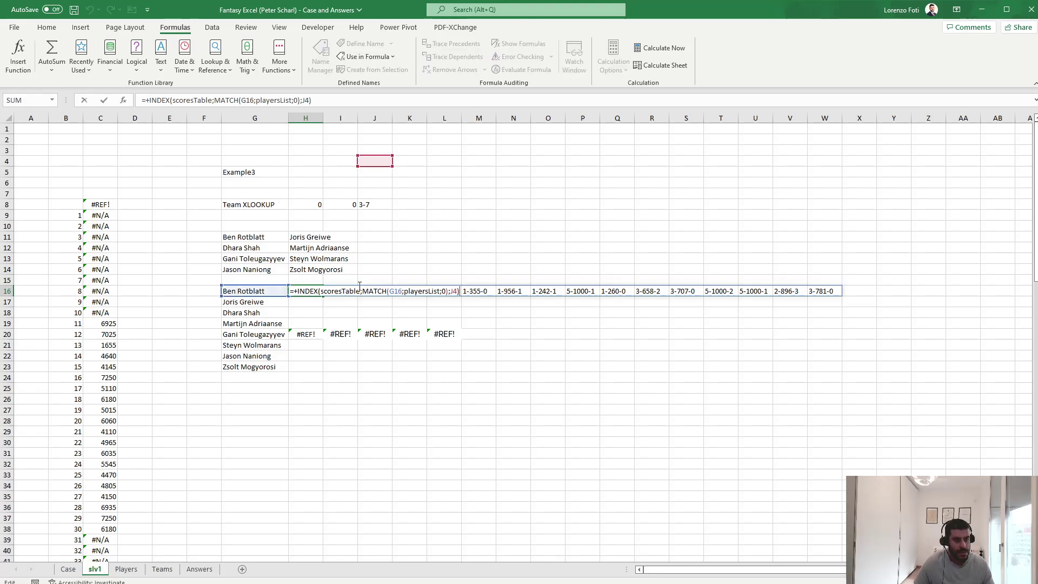
pyautogui.press('Escape')
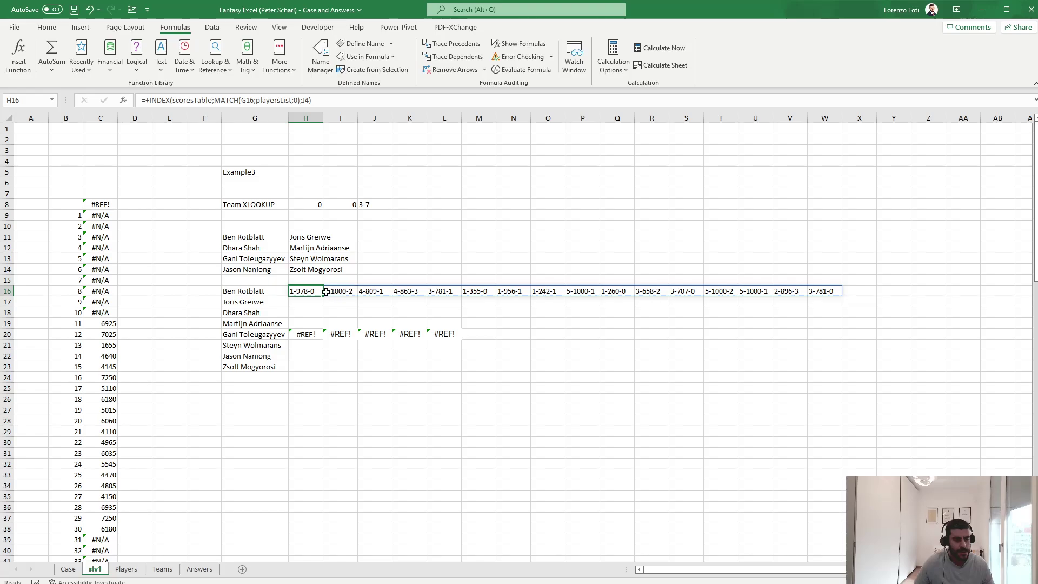
# Move the remaining calculation cells I20:L20 to Y20:AB20, and clear the old lookup in H20.
pyautogui.moveTo(336, 333); pyautogui.dragTo(922, 334)
pyautogui.click(901, 348)
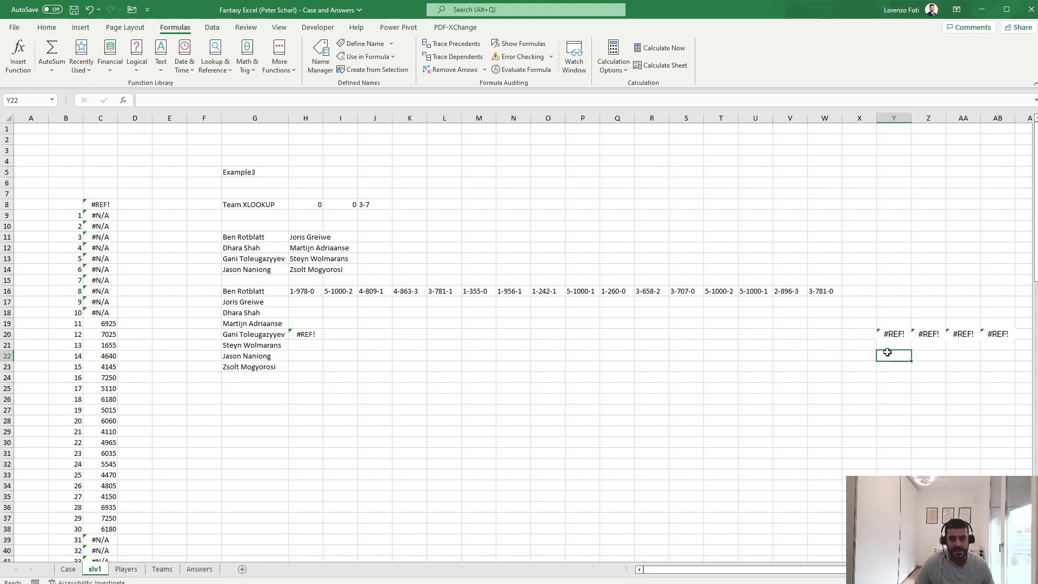
pyautogui.click(303, 333)
pyautogui.press('Delete')
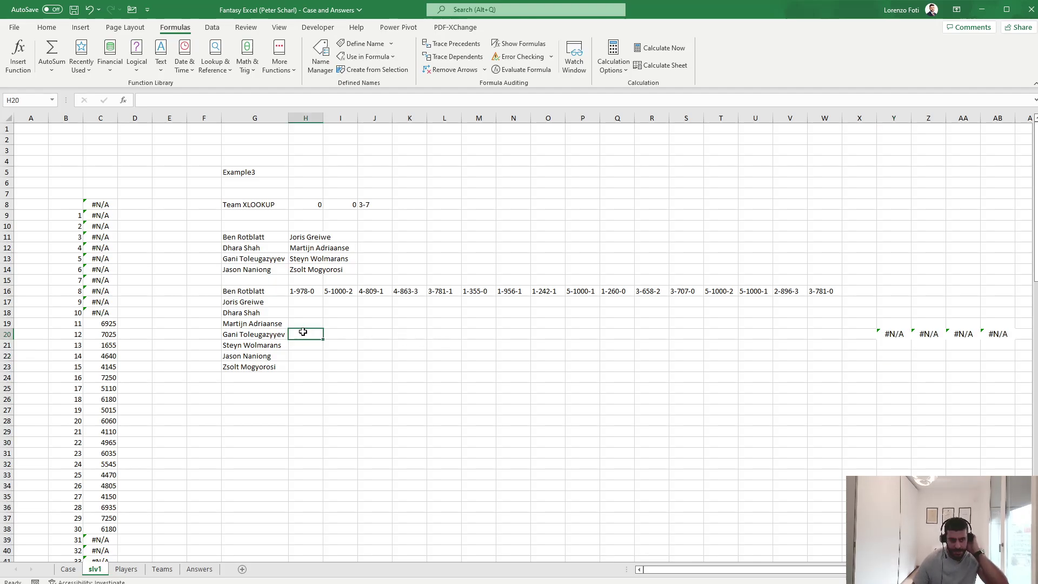
# Copy the score lookup from H16 down to H17:H23, and inspect the references of the copy in H20.
pyautogui.click(299, 291)
pyautogui.hotkey('ctrl', 'c')
pyautogui.moveTo(306, 302); pyautogui.dragTo(306, 366)
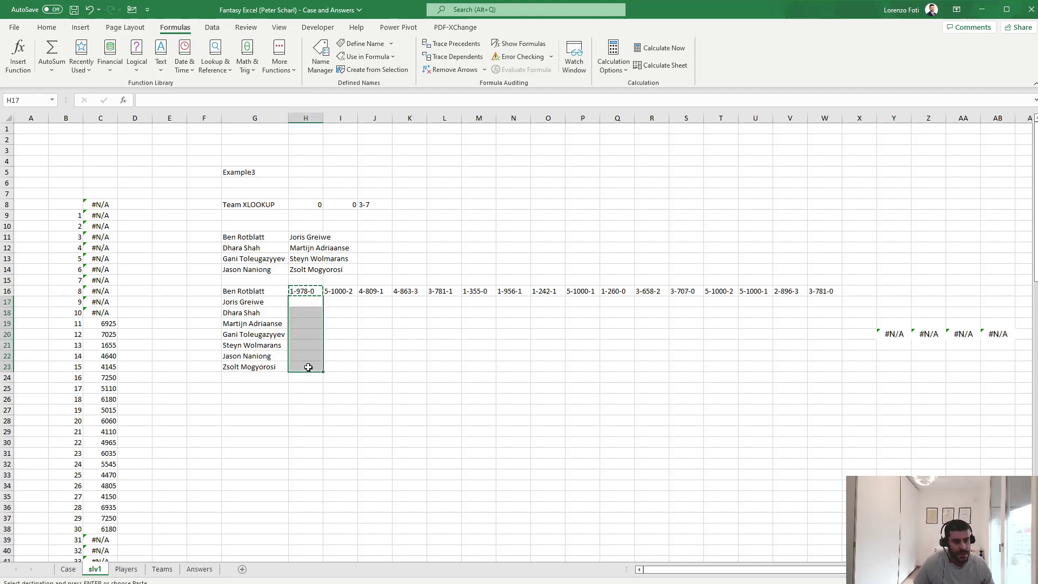
pyautogui.press('Return')
pyautogui.click(303, 420)
pyautogui.click(314, 335)
pyautogui.doubleClick(314, 336)
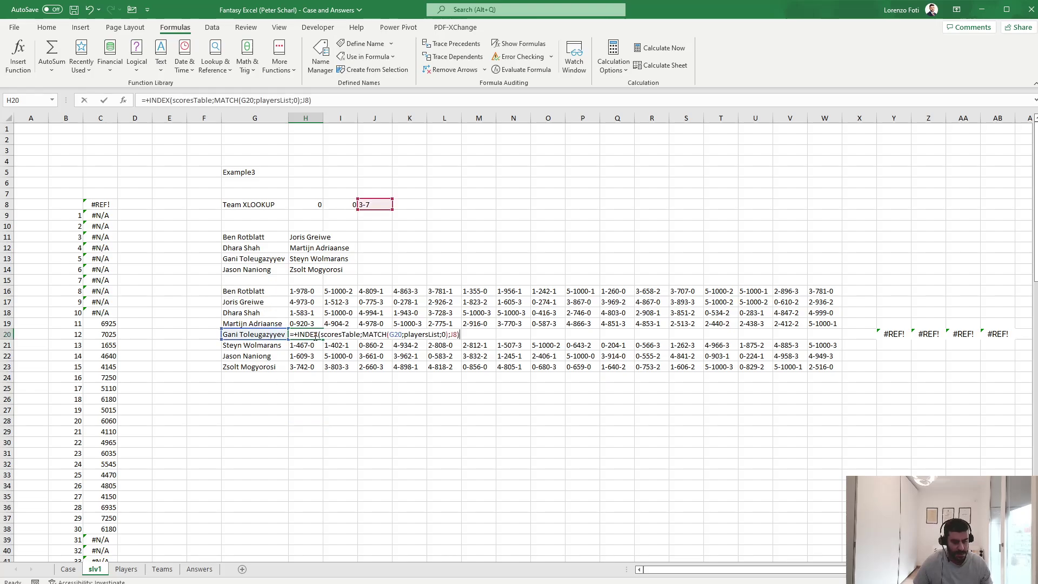
pyautogui.press('Escape')
# Set the INDEX column argument in H16 to 0, and copy the corrected lookup down to H17:H23.
pyautogui.click(310, 291)
pyautogui.doubleClick(310, 291)
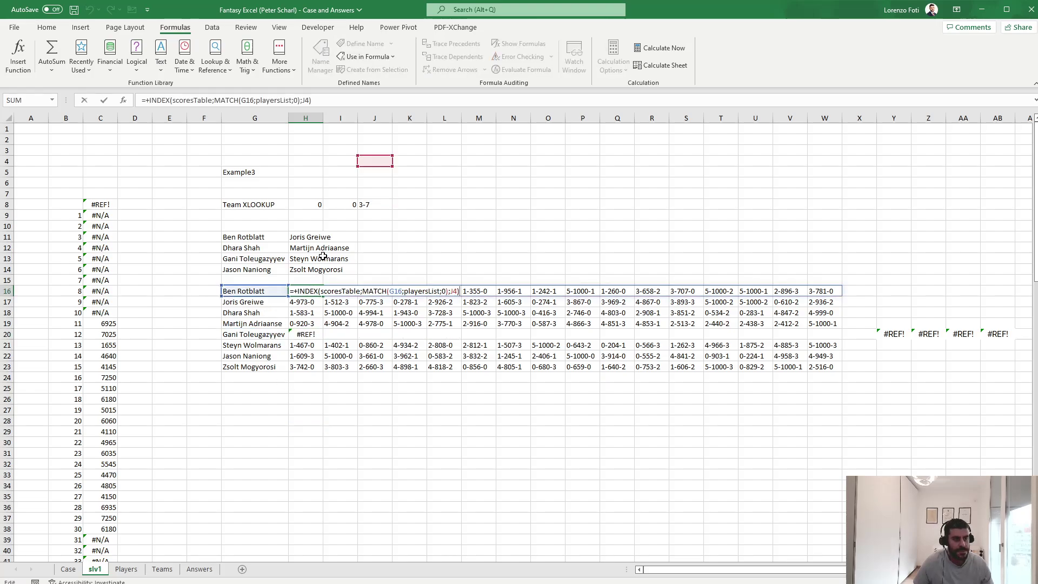
pyautogui.doubleClick(307, 100)
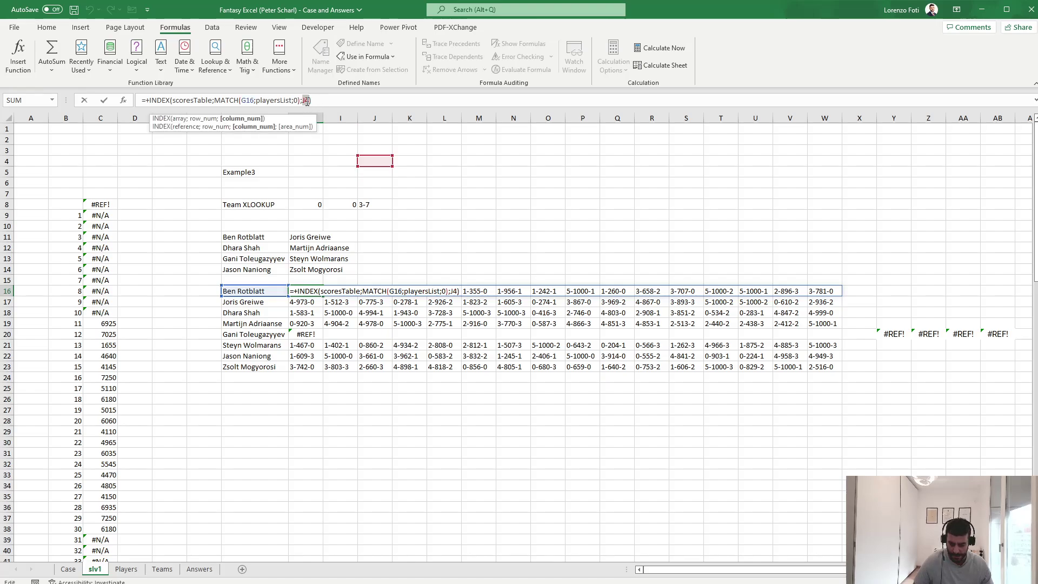
pyautogui.write('0')
pyautogui.press('Return')
pyautogui.press('Up')
pyautogui.hotkey('ctrl', 'c')
pyautogui.press('Down')
pyautogui.hotkey('ctrl', 'shift', 'Down')
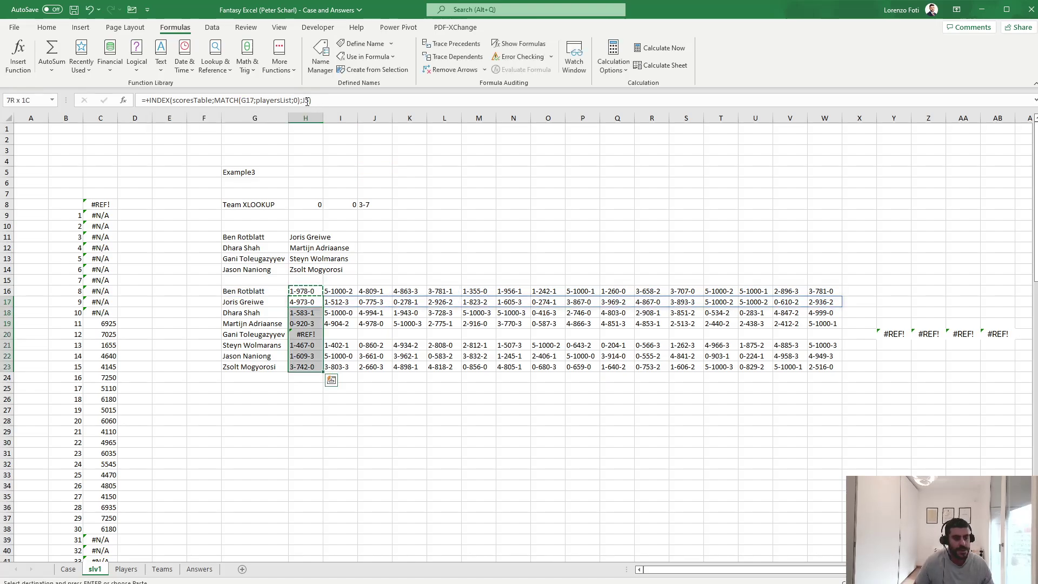
pyautogui.press('Return')
pyautogui.press('Up')
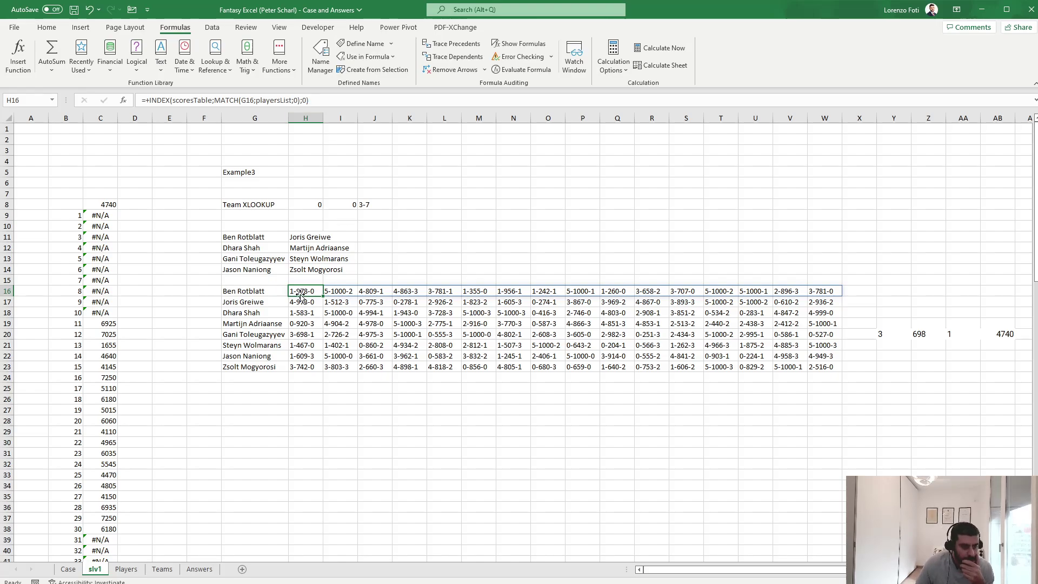
# Move the stacked player list with its score lookups down two rows, so the block starts at G18.
pyautogui.click(255, 290)
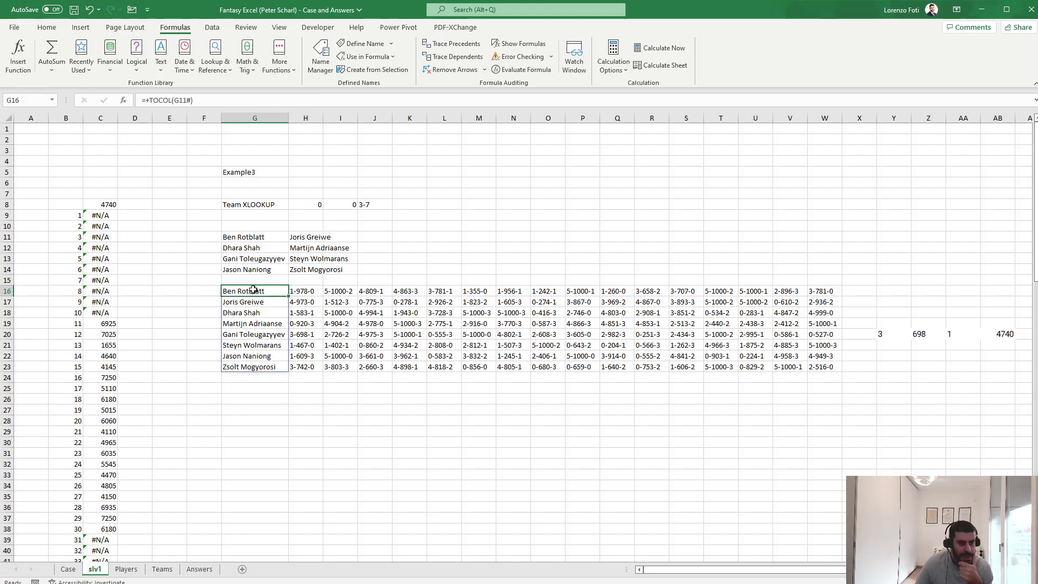
pyautogui.moveTo(261, 291); pyautogui.dragTo(313, 394)
pyautogui.click(377, 387)
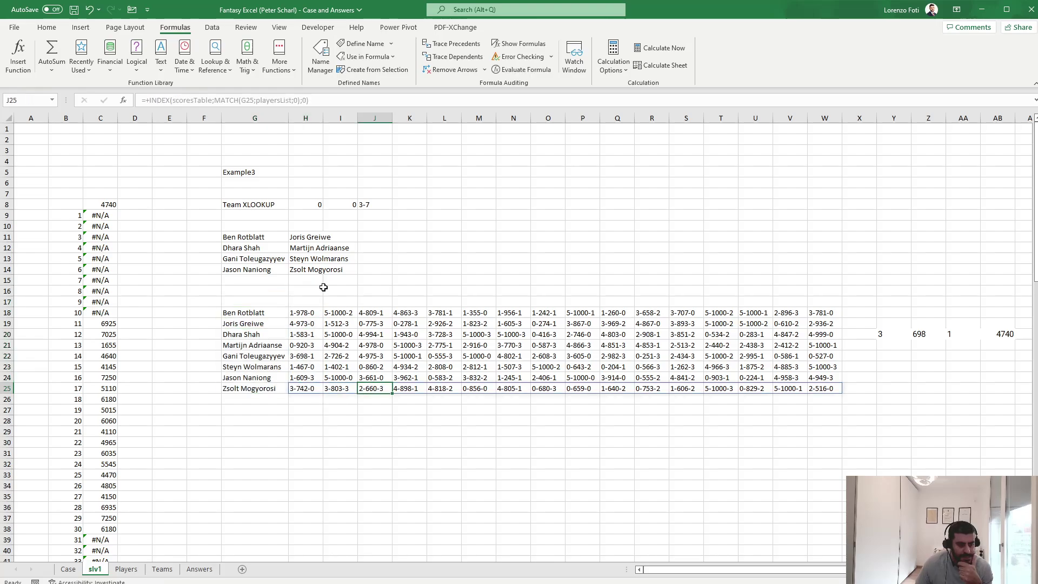
# Number the weeks 1 to 16 above the score columns by entering SEQUENCE(;16) in H17.
pyautogui.click(299, 301)
pyautogui.write('+seq')
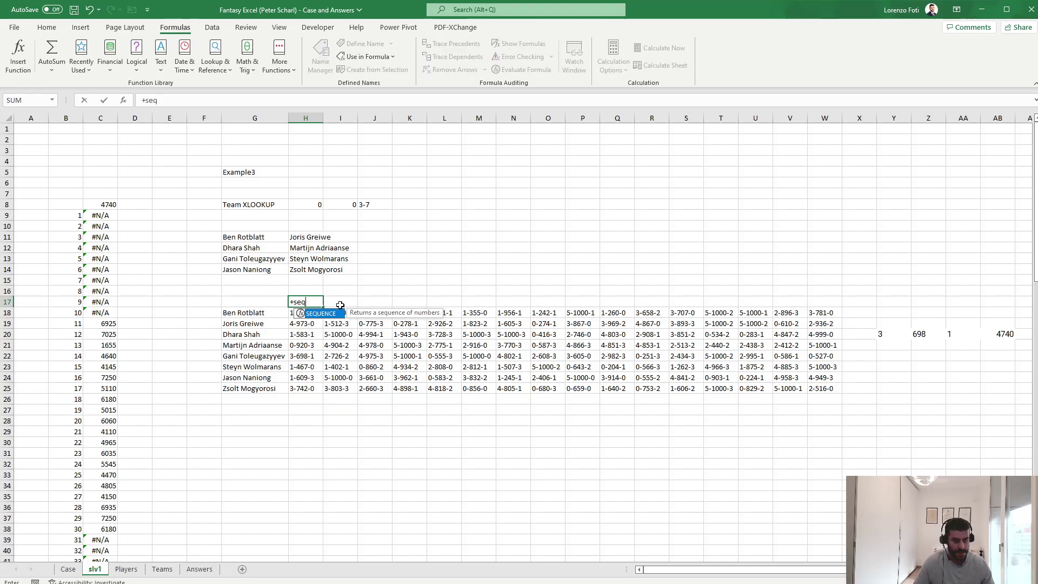
pyautogui.press('Tab')
pyautogui.write(';16')
pyautogui.press('Return')
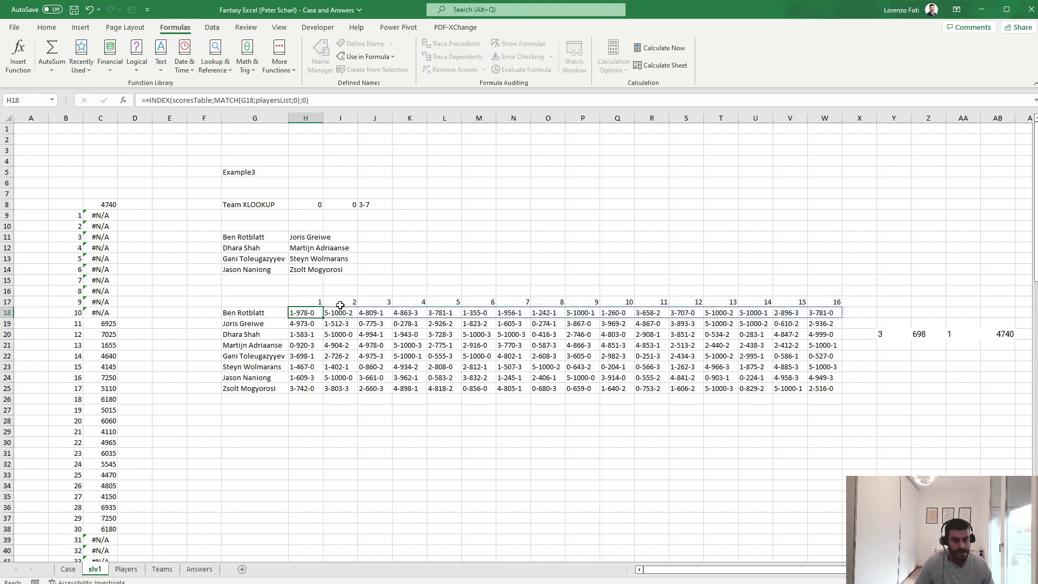
# Examine the week headers, the row 20 scores and the calculation formulas in Y20:AB20.
pyautogui.click(340, 305)
pyautogui.press('Right')
pyautogui.press('Right')
pyautogui.press('Right')
pyautogui.press('Right')
pyautogui.press('Right')
pyautogui.press('Right')
pyautogui.press('Right')
pyautogui.press('Right')
pyautogui.press('Right')
pyautogui.press('Right')
pyautogui.press('Right')
pyautogui.press('Right')
pyautogui.press('Right')
pyautogui.press('Right')
pyautogui.press('Right')
pyautogui.press('Right')
pyautogui.press('Right')
pyautogui.press('Right')
pyautogui.press('Right')
pyautogui.press('Right')
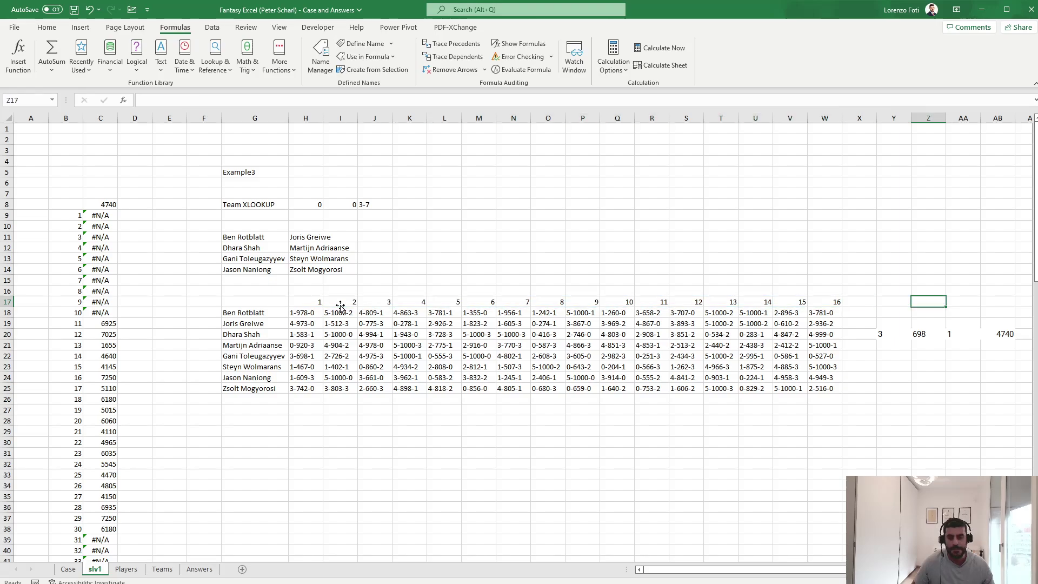
pyautogui.press('Left')
pyautogui.press('Left')
pyautogui.press('Left')
pyautogui.press('Left')
pyautogui.press('Left')
pyautogui.press('Left')
pyautogui.press('Left')
pyautogui.press('Left')
pyautogui.press('Left')
pyautogui.press('Left')
pyautogui.press('Left')
pyautogui.press('Down')
pyautogui.press('Down')
pyautogui.press('Down')
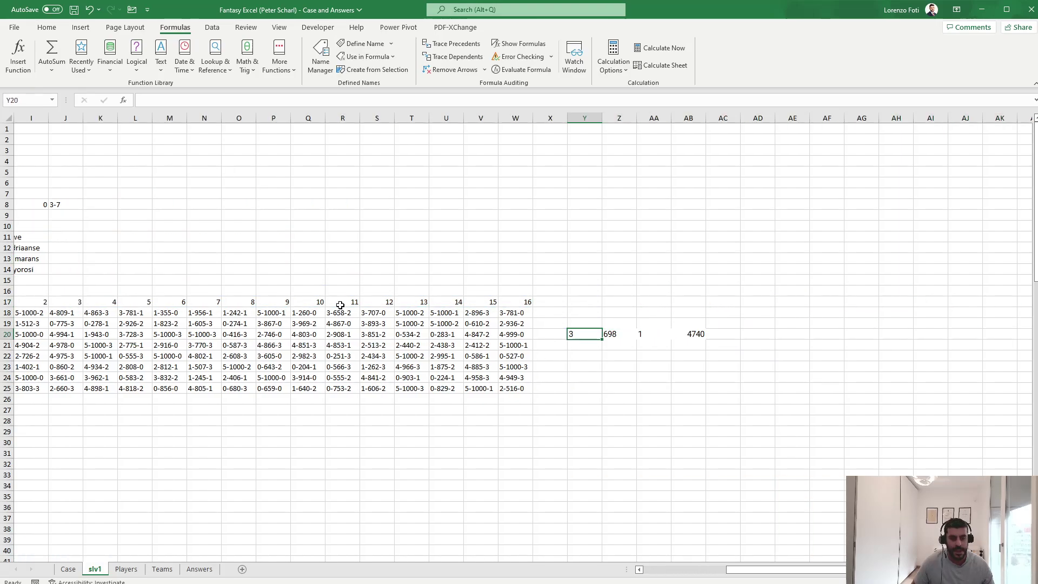
pyautogui.press('Left')
pyautogui.press('Left')
pyautogui.press('Left')
pyautogui.press('Left')
pyautogui.press('Left')
pyautogui.press('Left')
pyautogui.press('Left')
pyautogui.press('Left')
pyautogui.press('Left')
pyautogui.press('Left')
pyautogui.press('Left')
pyautogui.press('Left')
pyautogui.press('Left')
pyautogui.press('Left')
pyautogui.press('Left')
pyautogui.press('Left')
pyautogui.press('Left')
pyautogui.press('Left')
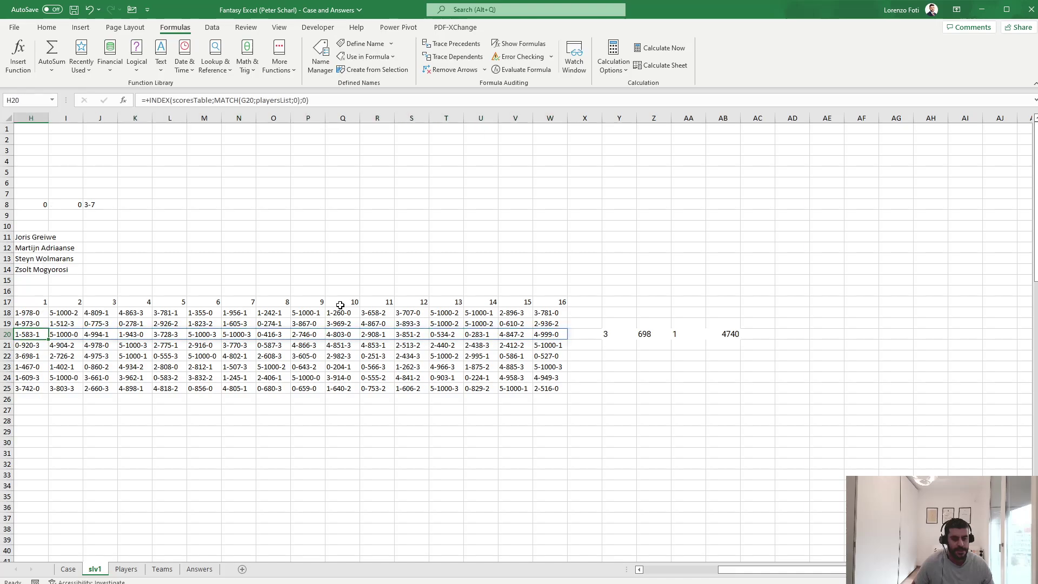
pyautogui.press('Right')
pyautogui.press('Right')
pyautogui.press('Right')
pyautogui.press('Right')
pyautogui.press('Right')
pyautogui.press('Right')
pyautogui.press('Right')
pyautogui.press('Right')
pyautogui.press('Right')
pyautogui.press('Right')
pyautogui.press('Right')
pyautogui.press('Right')
pyautogui.press('Right')
pyautogui.press('Right')
pyautogui.press('Right')
pyautogui.press('Right')
pyautogui.press('Right')
pyautogui.press('Right')
pyautogui.press('Right')
pyautogui.press('Right')
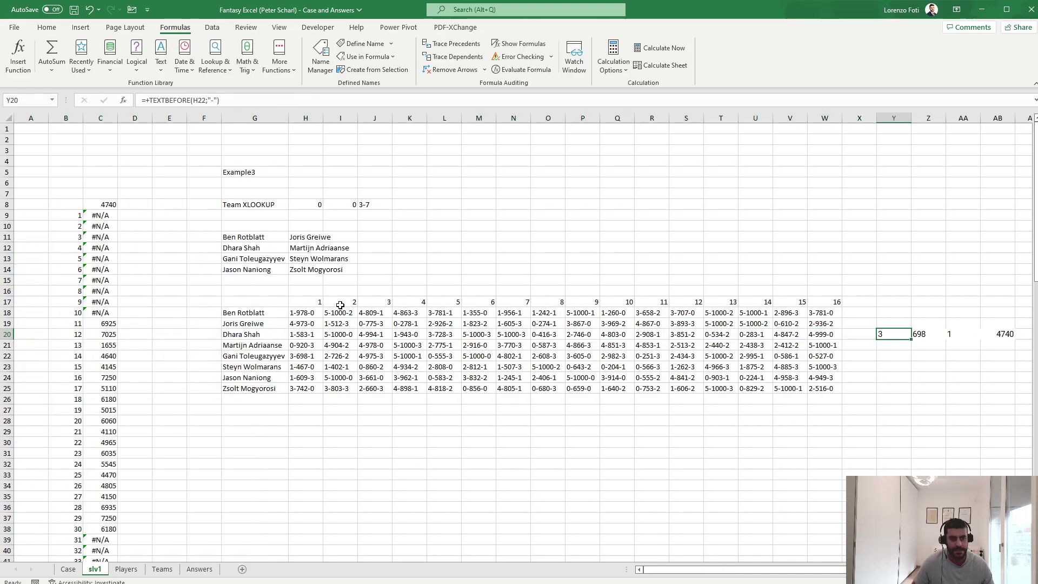
pyautogui.press('Right')
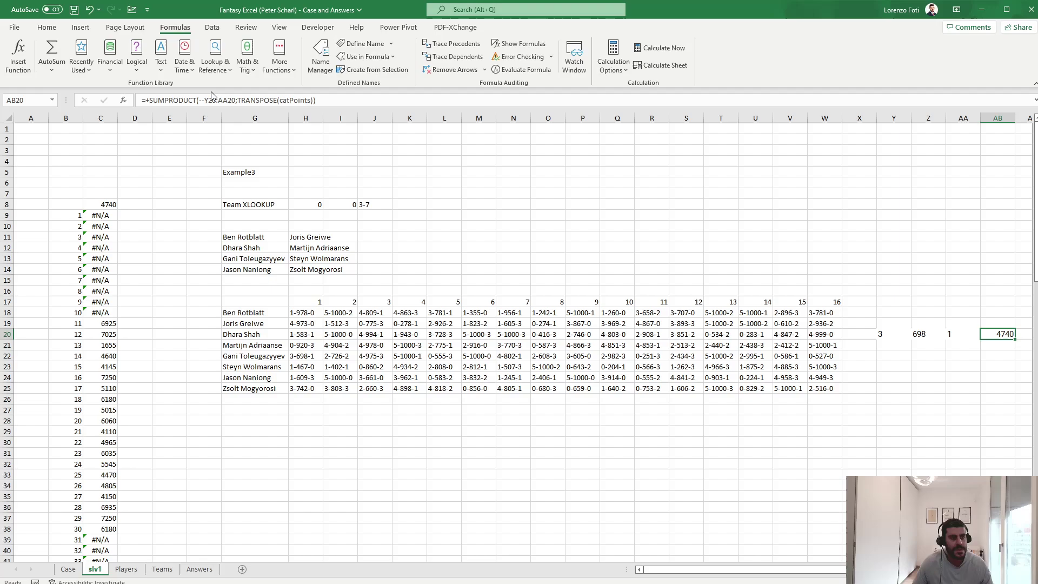
# Replace the Y20:AA20 reference in AB20's SUMPRODUCT with the placeholder array HSTACK(1;1;1).
pyautogui.moveTo(205, 100); pyautogui.dragTo(227, 99)
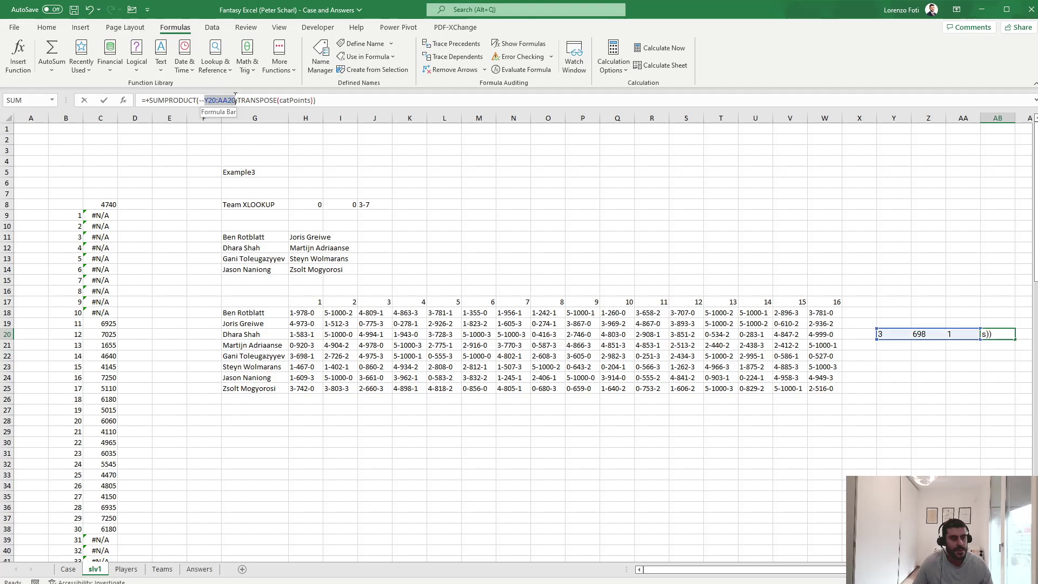
pyautogui.write('HSTACK(')
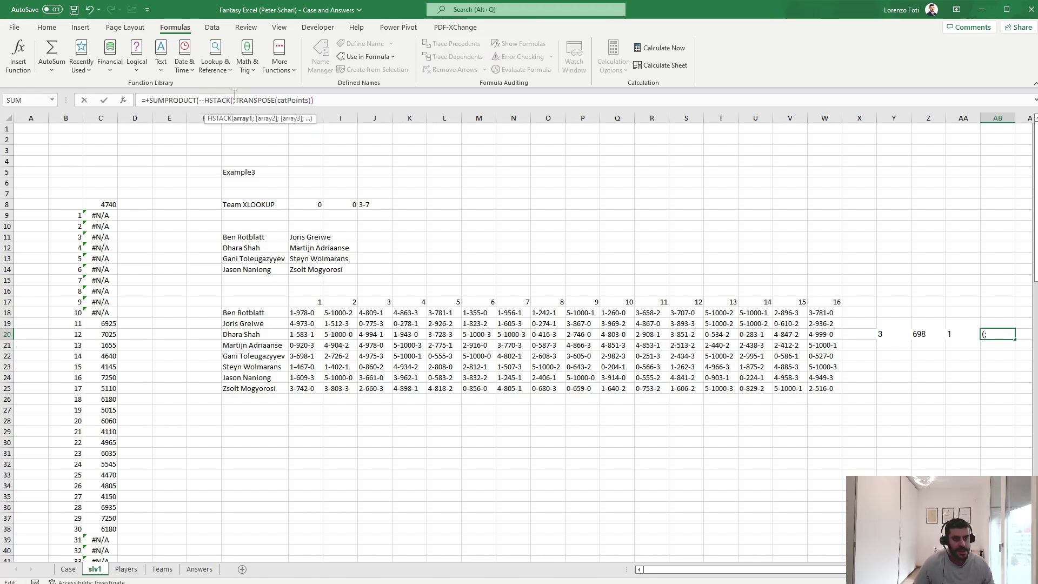
pyautogui.write('1;1;1)')
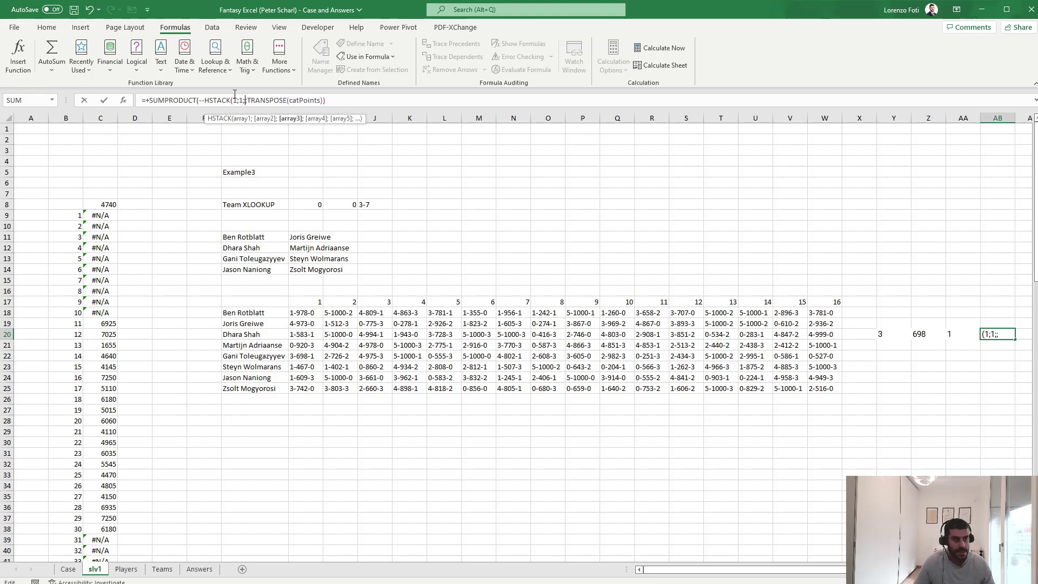
pyautogui.press('Return')
# Replace the first HSTACK argument in AB20 with Y20's expression TEXTBEFORE(H22;"-").
pyautogui.press('Up')
pyautogui.press('Left')
pyautogui.press('Left')
pyautogui.press('Left')
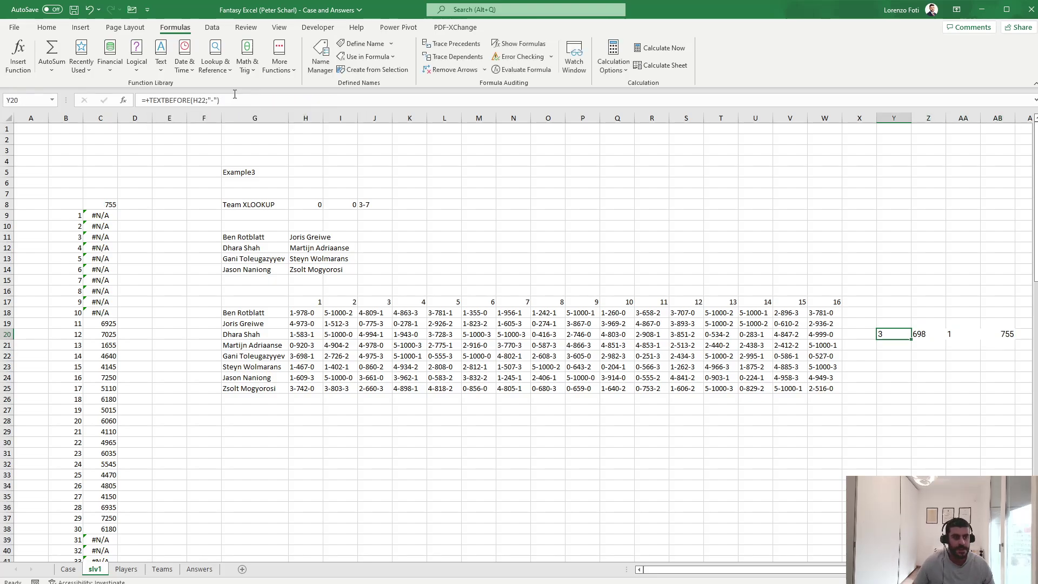
pyautogui.moveTo(222, 100); pyautogui.dragTo(155, 111)
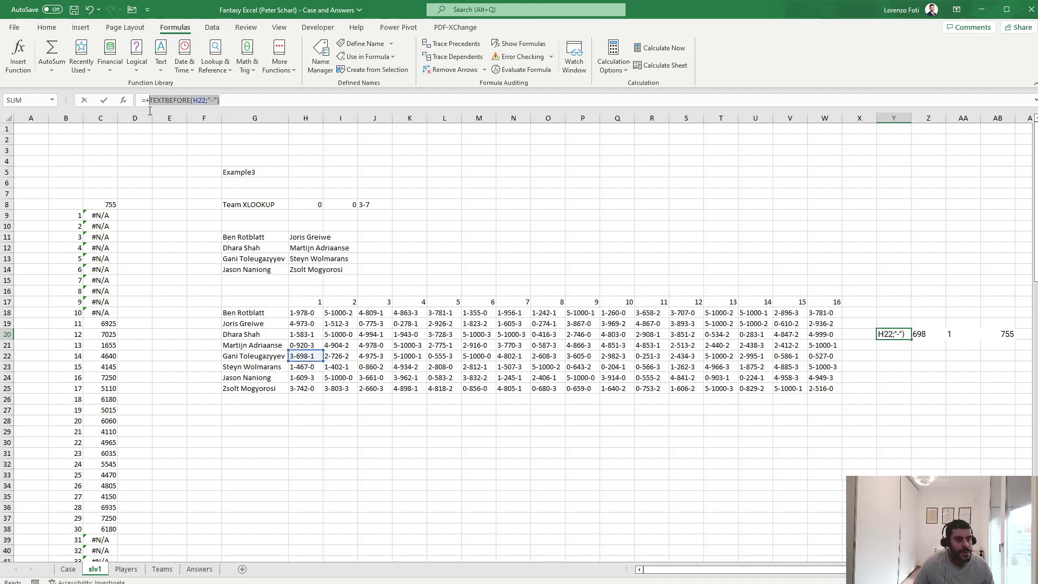
pyautogui.press('Escape')
pyautogui.press('Right')
pyautogui.press('Right')
pyautogui.press('Right')
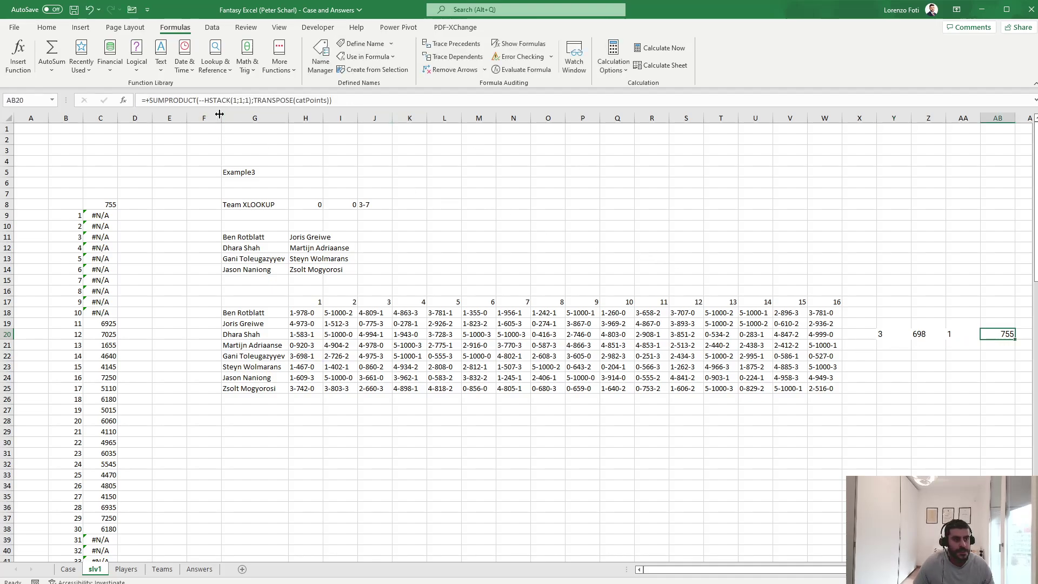
pyautogui.doubleClick(234, 100)
pyautogui.write('TEXTBEFORE(H22;"-")')
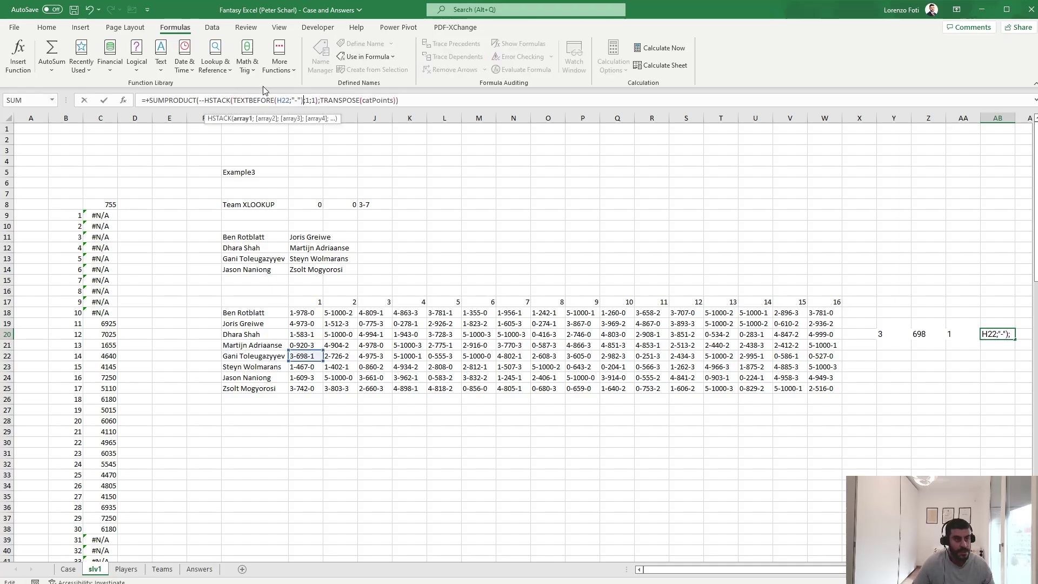
pyautogui.press('Return')
# Replace the second HSTACK argument in AB20 with Z20's expression TEXTBEFORE(TEXTAFTER(H22;"-");"-").
pyautogui.click(933, 337)
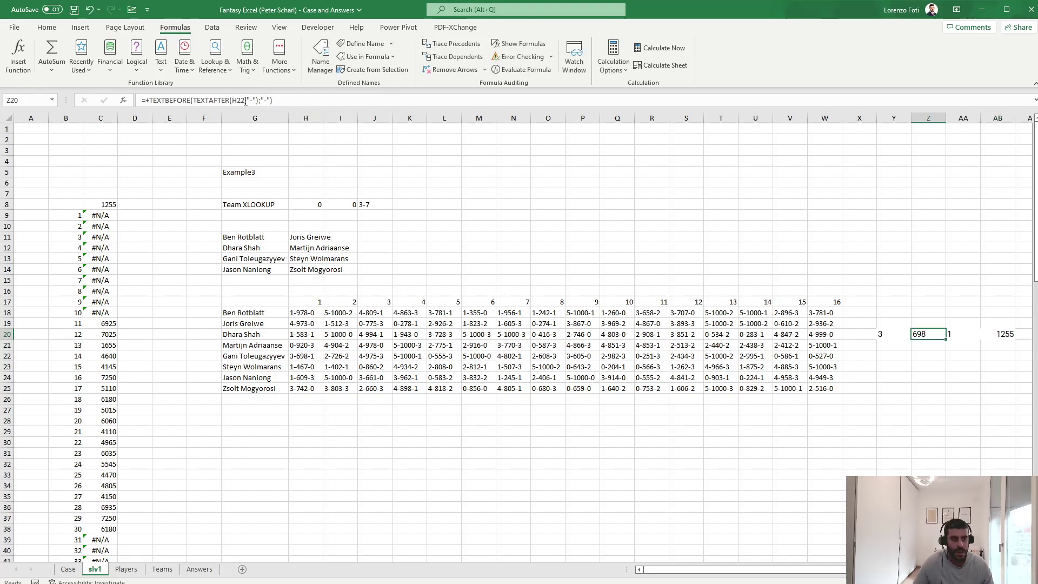
pyautogui.moveTo(283, 100); pyautogui.dragTo(149, 100)
pyautogui.hotkey('ctrl', 'c')
pyautogui.press('Escape')
pyautogui.click(999, 332)
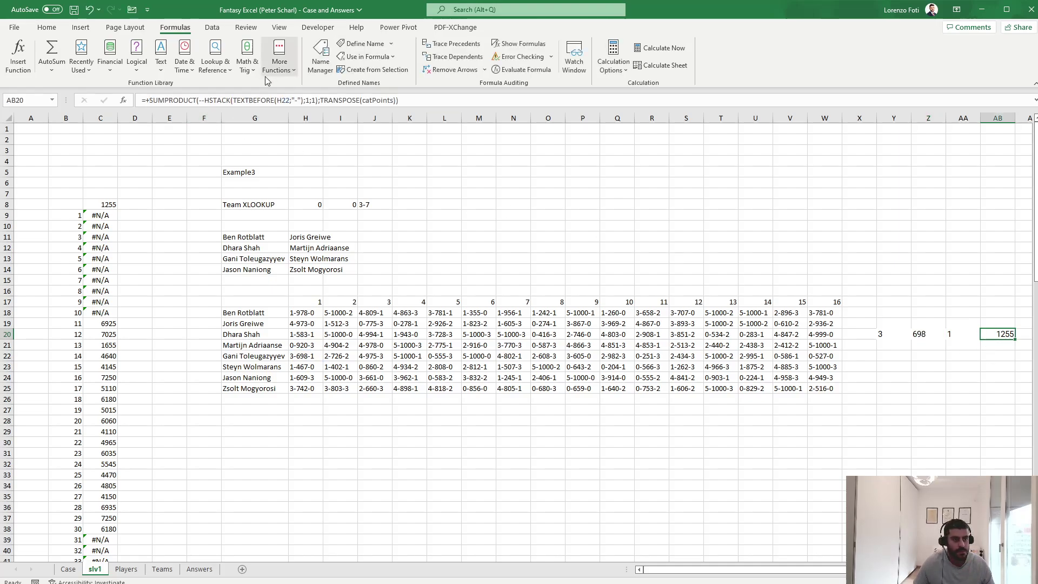
pyautogui.click(306, 101)
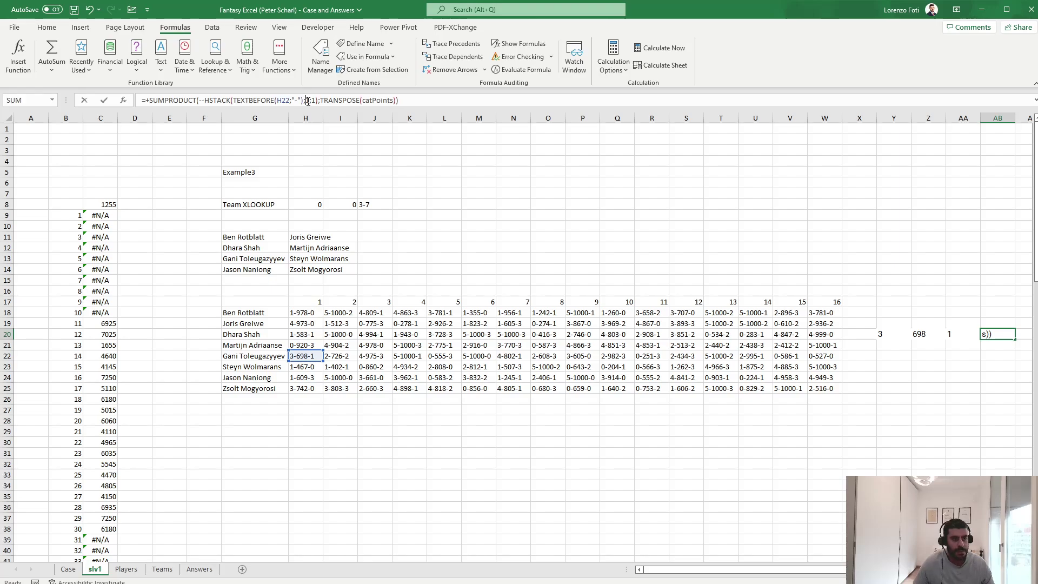
pyautogui.moveTo(306, 101); pyautogui.dragTo(147, 102)
pyautogui.hotkey('ctrl', 'v')
pyautogui.press('Return')
# Replace the third HSTACK argument in AB20 with AA20's expression TEXTAFTER(TEXTAFTER(H22;"-");"-").
pyautogui.press('Up')
pyautogui.press('Left')
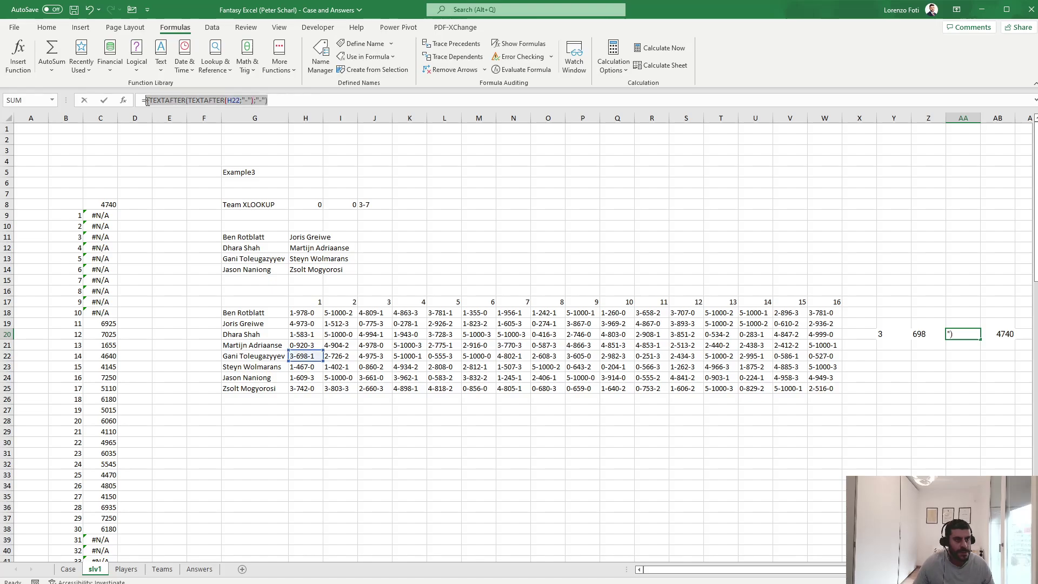
pyautogui.hotkey('ctrl', 'c')
pyautogui.press('Escape')
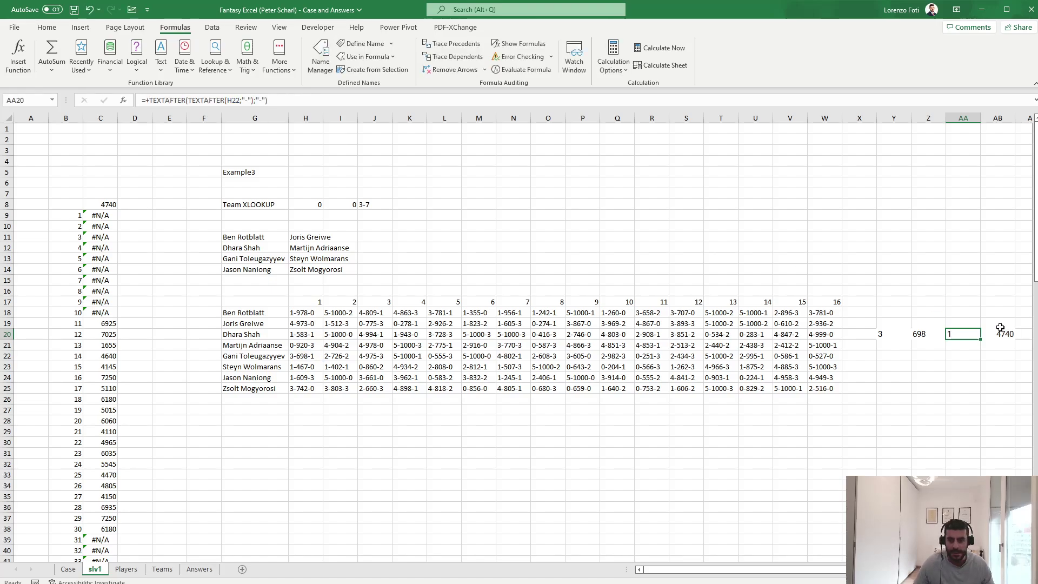
pyautogui.click(1004, 334)
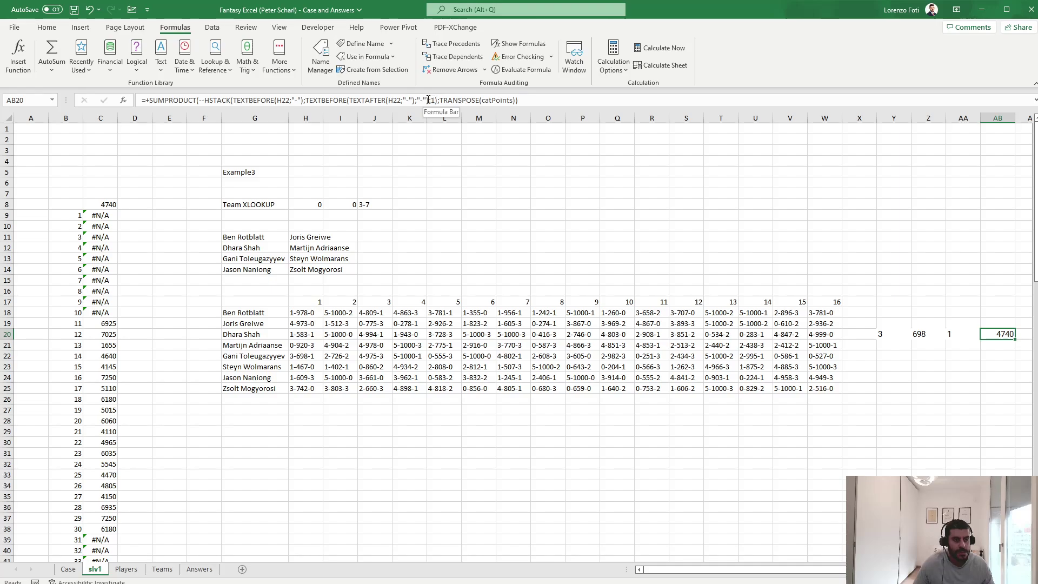
pyautogui.moveTo(436, 99); pyautogui.dragTo(432, 100)
pyautogui.hotkey('ctrl', 'v')
pyautogui.press('Return')
# Clear the redundant helper formulas in Y20:AA20.
pyautogui.press('Up')
pyautogui.press('Left')
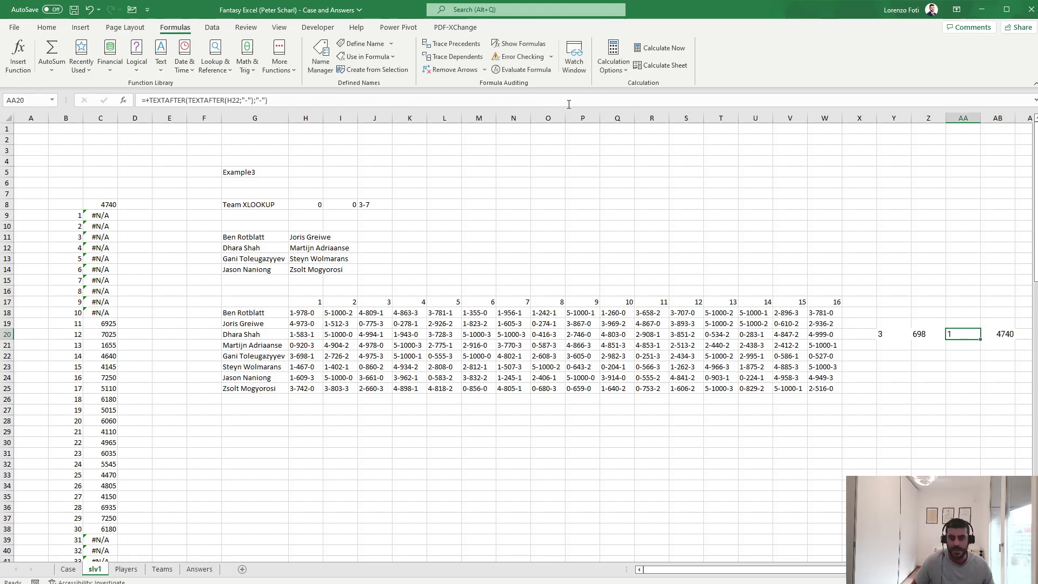
pyautogui.hotkey('shift', 'Left')
pyautogui.hotkey('shift', 'Left')
pyautogui.press('Delete')
pyautogui.press('Right')
pyautogui.press('Right')
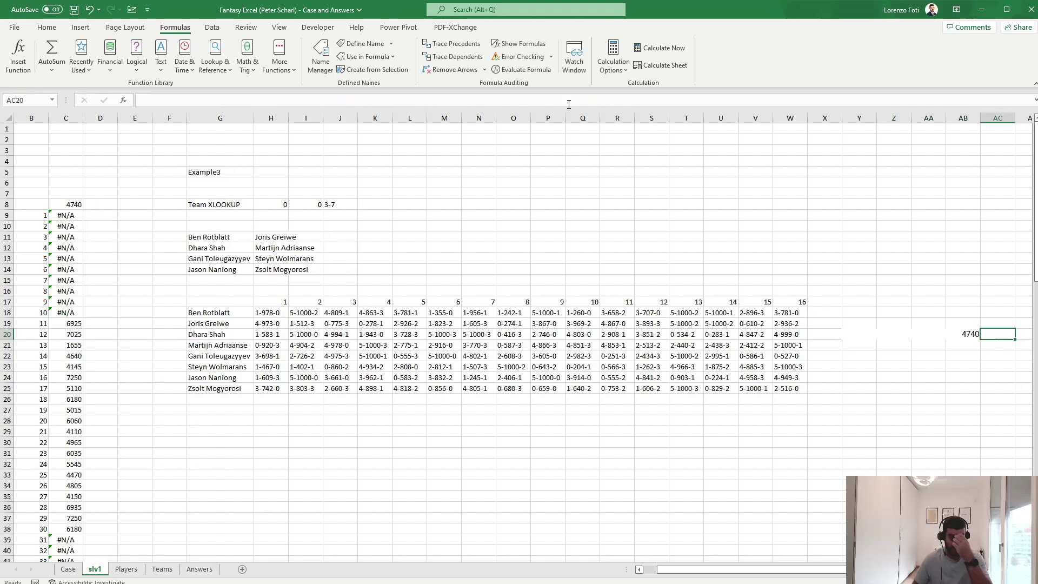
# Move the combined SUMPRODUCT points formula from AB20 to Y20.
pyautogui.press('Left')
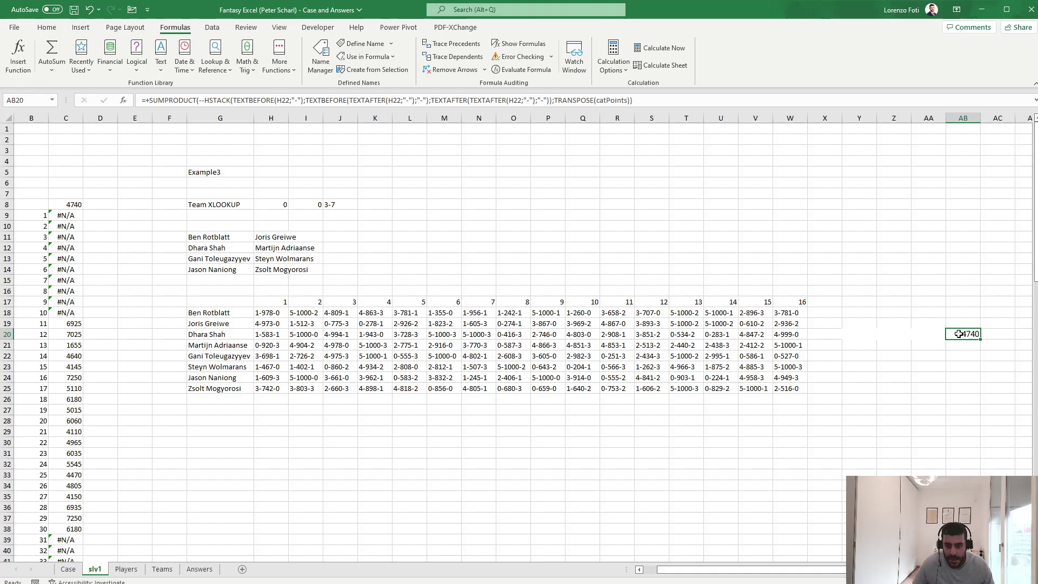
pyautogui.moveTo(969, 341); pyautogui.dragTo(1034, 389)
pyautogui.hotkey('ctrl', 'c')
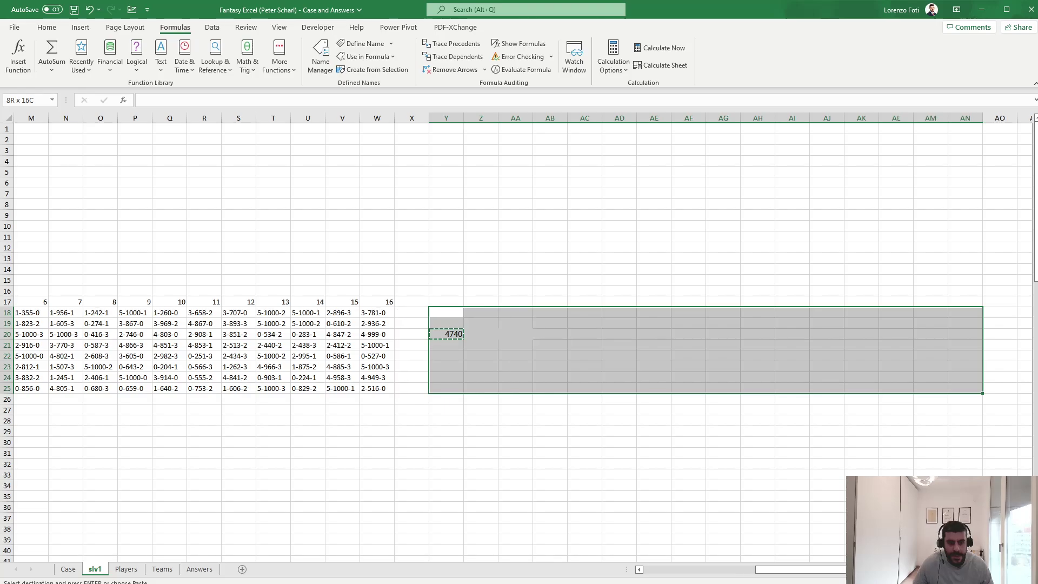
pyautogui.hotkey('ctrl', 'c')
pyautogui.click(454, 334)
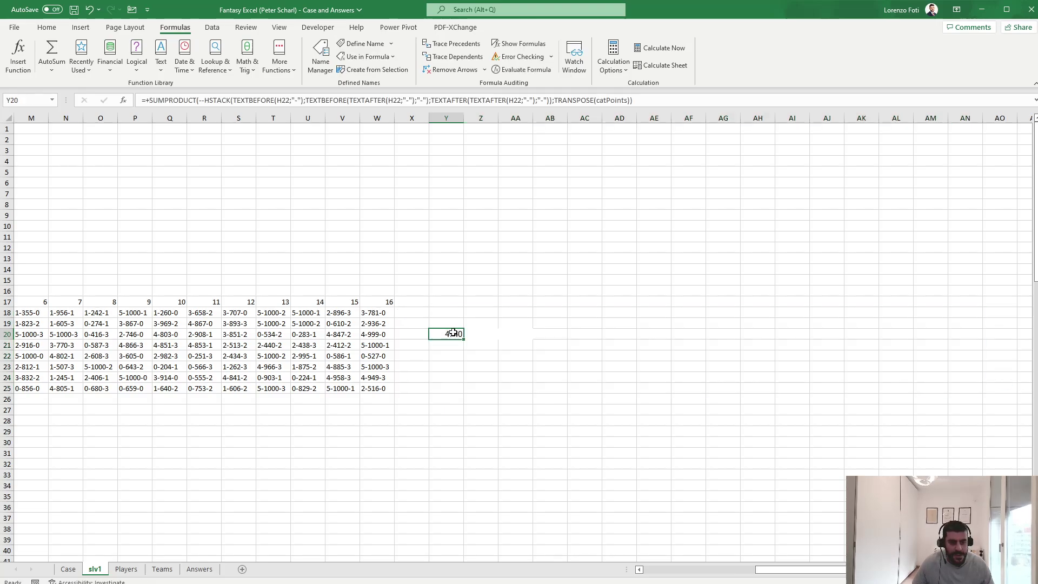
# Copy the points formula from Y20 across the range Y18:AM25, and return to the start of the sheet.
pyautogui.hotkey('ctrl', 'c')
pyautogui.moveTo(447, 312); pyautogui.dragTo(934, 389)
pyautogui.press('Return')
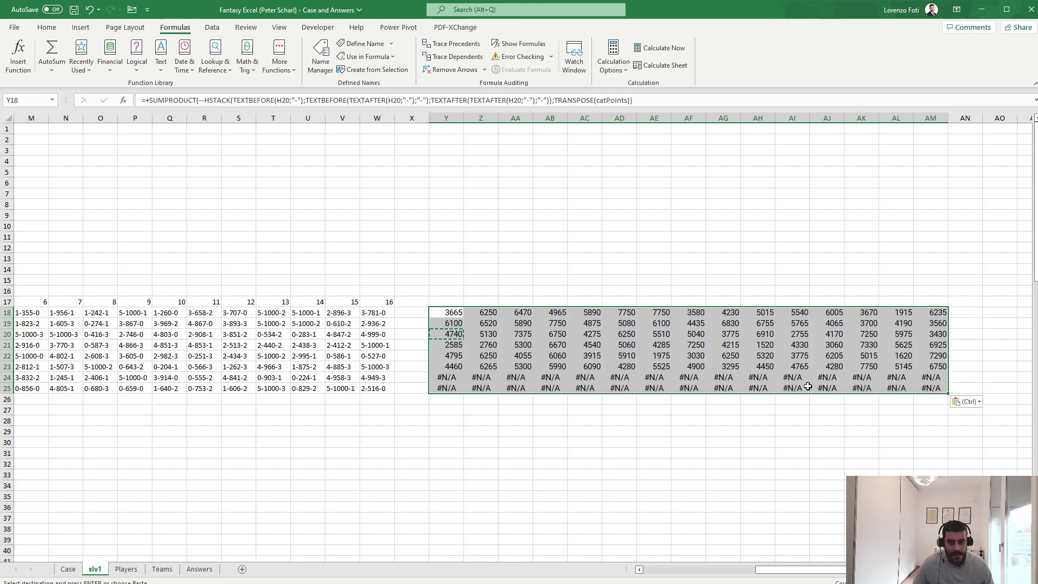
pyautogui.click(374, 300)
pyautogui.hotkey('ctrl', 'Left')
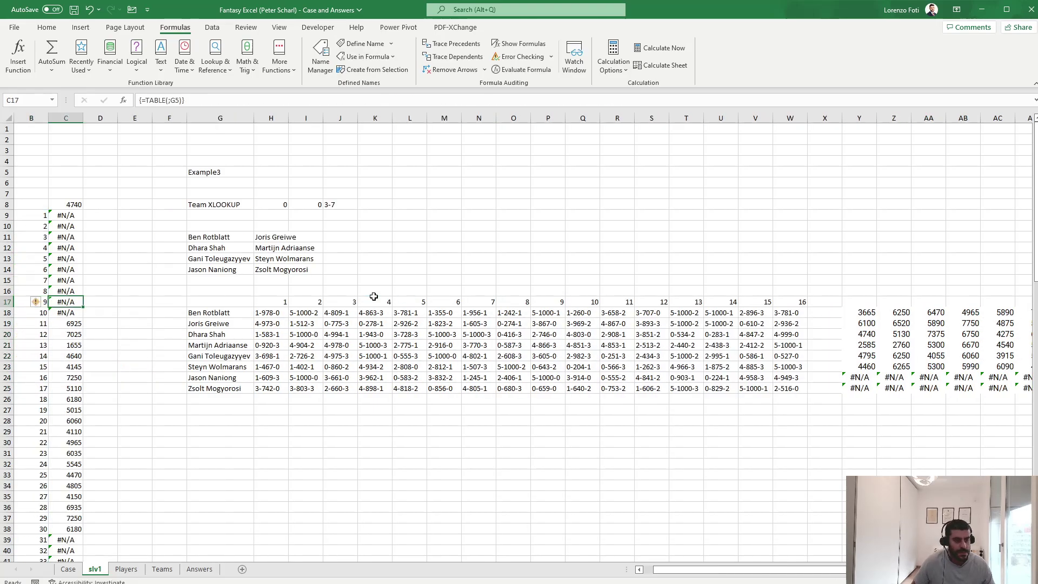
# Copy the week-number header formula SEQUENCE(;16) to Y17, above the points grid.
pyautogui.hotkey('ctrl', 'c')
pyautogui.hotkey('ctrl', 'Right')
pyautogui.hotkey('ctrl', 'Right')
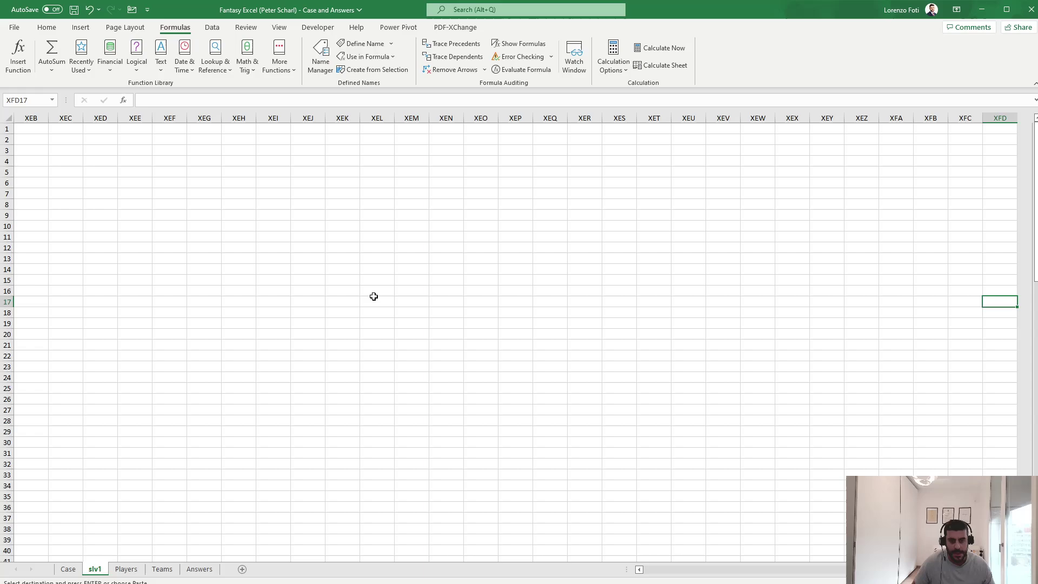
pyautogui.hotkey('ctrl', 'Left')
pyautogui.press('Right')
pyautogui.press('Right')
pyautogui.hotkey('ctrl', 'v')
pyautogui.press('Escape')
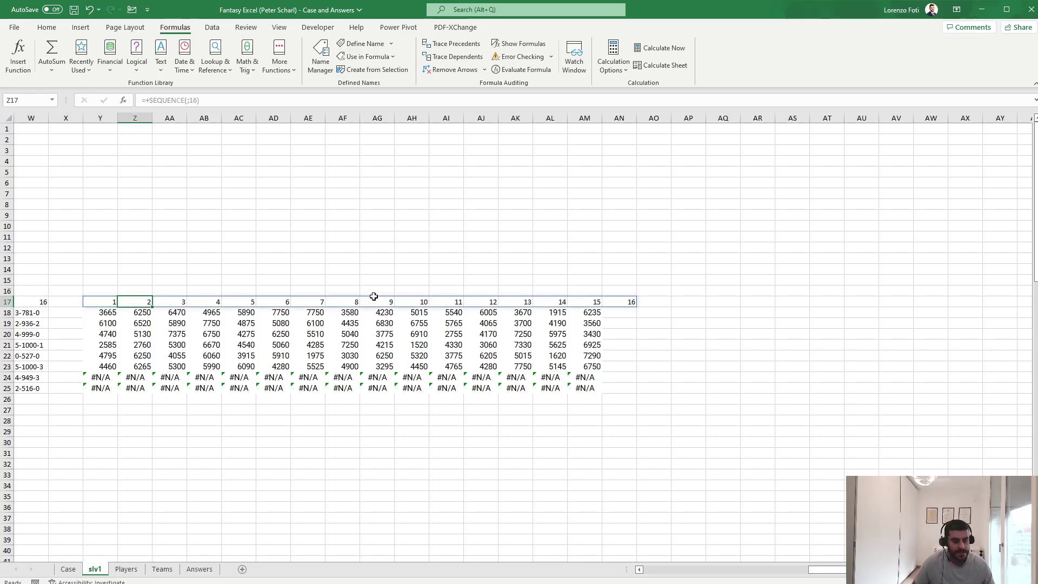
# Copy the points formula from Y18 across the range Y18:AN25 so the grid includes the week 16 column.
pyautogui.press('Down')
pyautogui.hotkey('ctrl', 'c')
pyautogui.hotkey('ctrl', 'shift', 'Right')
pyautogui.hotkey('shift', 'Down')
pyautogui.hotkey('shift', 'Down')
pyautogui.hotkey('shift', 'Down')
pyautogui.hotkey('shift', 'Down')
pyautogui.hotkey('shift', 'Down')
pyautogui.hotkey('shift', 'Down')
pyautogui.hotkey('shift', 'Down')
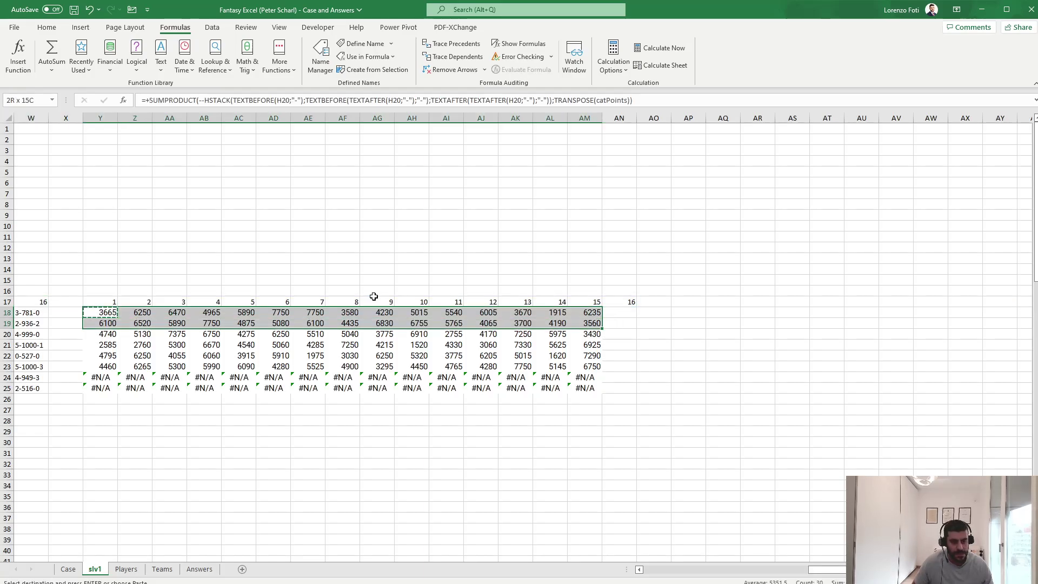
pyautogui.hotkey('shift', 'Right')
pyautogui.hotkey('ctrl', 'v')
pyautogui.press('Escape')
# Check which score cell the failing points formula in Y24 refers to.
pyautogui.hotkey('ctrl', 'Left')
pyautogui.hotkey('ctrl', 'Left')
pyautogui.hotkey('ctrl', 'Left')
pyautogui.hotkey('ctrl', 'Left')
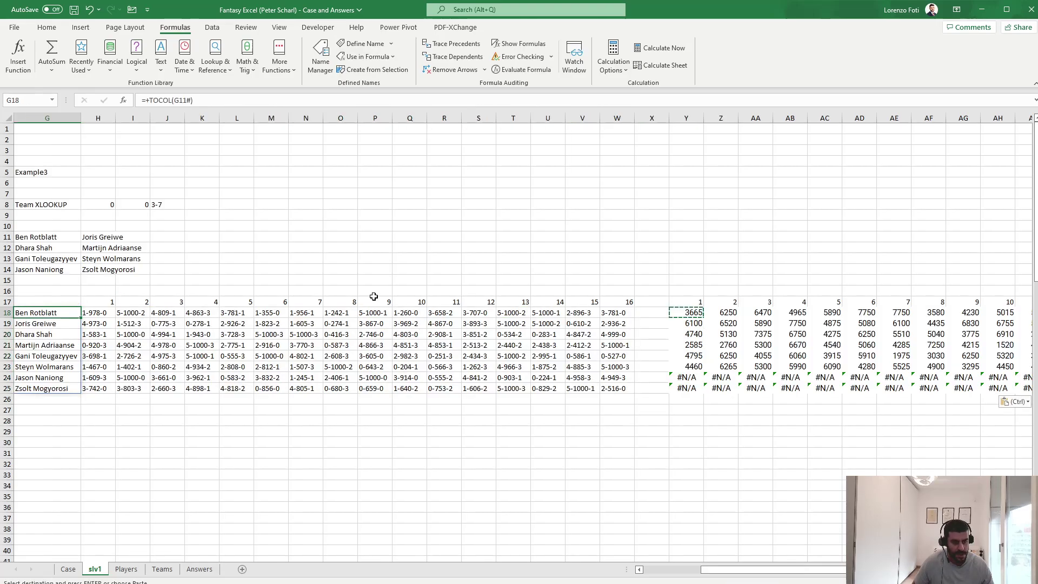
pyautogui.press('Right')
pyautogui.press('Right')
pyautogui.press('Right')
pyautogui.press('Right')
pyautogui.press('Right')
pyautogui.press('Right')
pyautogui.press('Right')
pyautogui.press('Right')
pyautogui.press('Right')
pyautogui.press('Right')
pyautogui.press('Right')
pyautogui.press('Right')
pyautogui.press('Right')
pyautogui.press('Right')
pyautogui.press('Right')
pyautogui.press('Right')
pyautogui.press('Right')
pyautogui.press('Right')
pyautogui.press('Right')
pyautogui.press('Right')
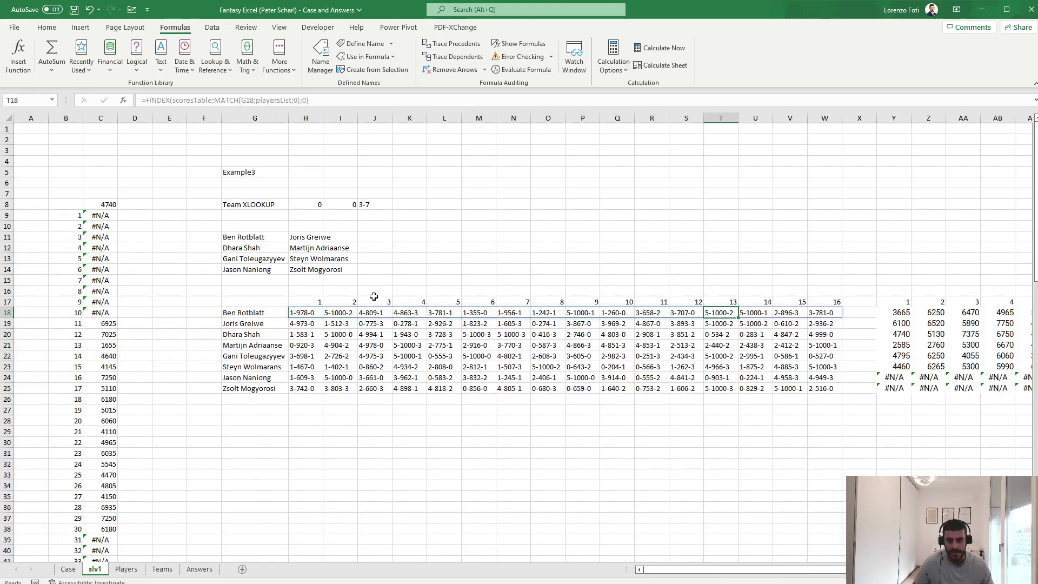
pyautogui.press('Down')
pyautogui.press('Down')
pyautogui.press('Down')
pyautogui.press('Down')
pyautogui.press('Down')
pyautogui.press('Down')
pyautogui.press('F2')
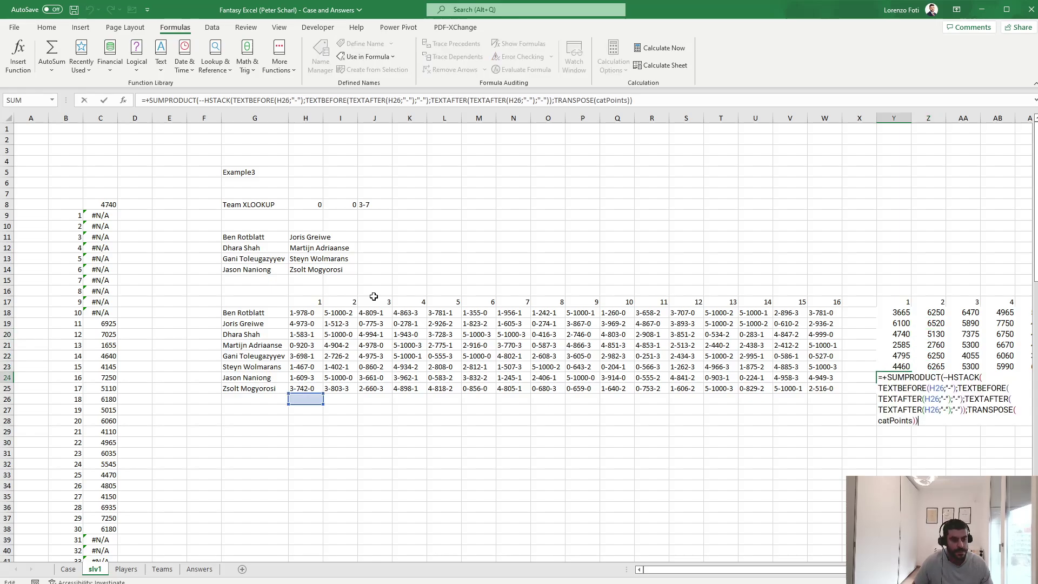
pyautogui.press('Escape')
# Correct the points formula in Y18 so that all its score references point to H18.
pyautogui.press('Up')
pyautogui.press('Up')
pyautogui.press('Up')
pyautogui.press('Up')
pyautogui.press('Up')
pyautogui.press('Up')
pyautogui.press('F2')
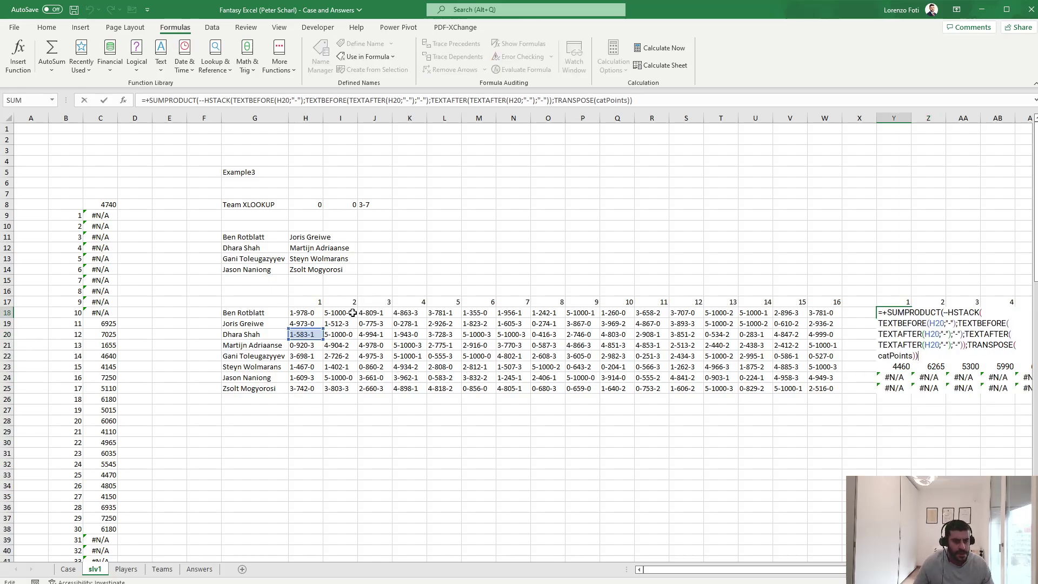
pyautogui.moveTo(306, 336); pyautogui.dragTo(316, 313)
pyautogui.hotkey('ctrl', 'Return')
# Copy the corrected points formula from Y18 across the range Y18:AN25.
pyautogui.hotkey('ctrl', 'c')
pyautogui.hotkey('ctrl', 'shift', 'Right')
pyautogui.hotkey('ctrl', 'shift', 'Down')
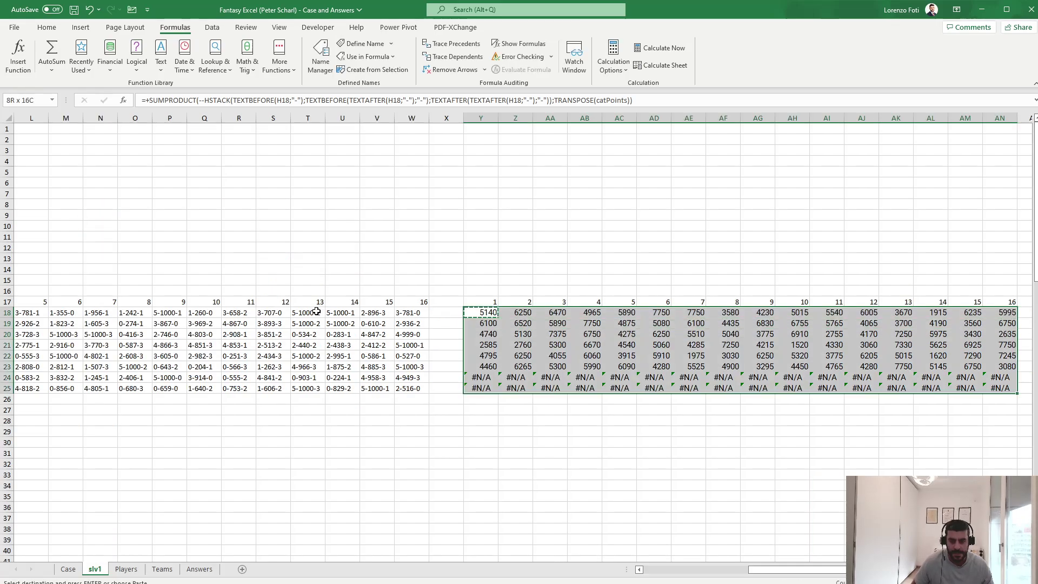
pyautogui.hotkey('ctrl', 'v')
pyautogui.press('Escape')
# Review the points grid in Y18:AN25 against the players' score table beside it.
pyautogui.hotkey('ctrl', 'Left')
pyautogui.hotkey('ctrl', 'Left')
pyautogui.hotkey('ctrl', 'Left')
pyautogui.hotkey('ctrl', 'Left')
pyautogui.press('Right')
pyautogui.press('Right')
pyautogui.press('Right')
pyautogui.press('Right')
pyautogui.press('Right')
pyautogui.press('Right')
pyautogui.press('Right')
pyautogui.press('Right')
pyautogui.press('Right')
pyautogui.press('Right')
pyautogui.press('Right')
pyautogui.press('Right')
pyautogui.press('Right')
pyautogui.press('Right')
pyautogui.press('Right')
pyautogui.press('Right')
pyautogui.press('Right')
pyautogui.press('Right')
pyautogui.press('Right')
pyautogui.press('Right')
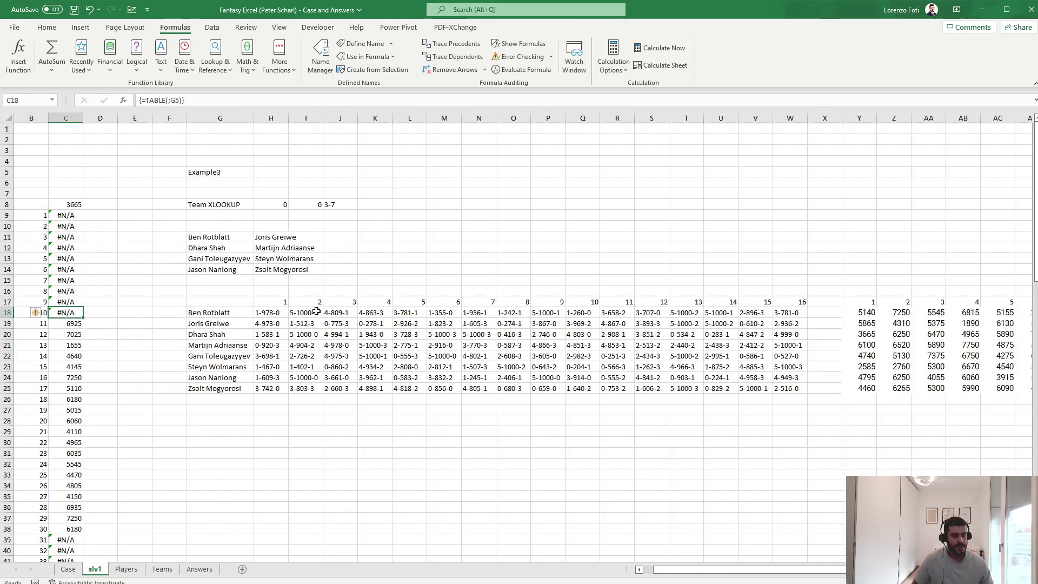
pyautogui.press('Right')
pyautogui.press('Right')
pyautogui.press('Right')
pyautogui.press('Right')
pyautogui.press('Right')
pyautogui.press('Right')
pyautogui.press('Right')
pyautogui.press('Right')
pyautogui.press('Right')
pyautogui.press('Right')
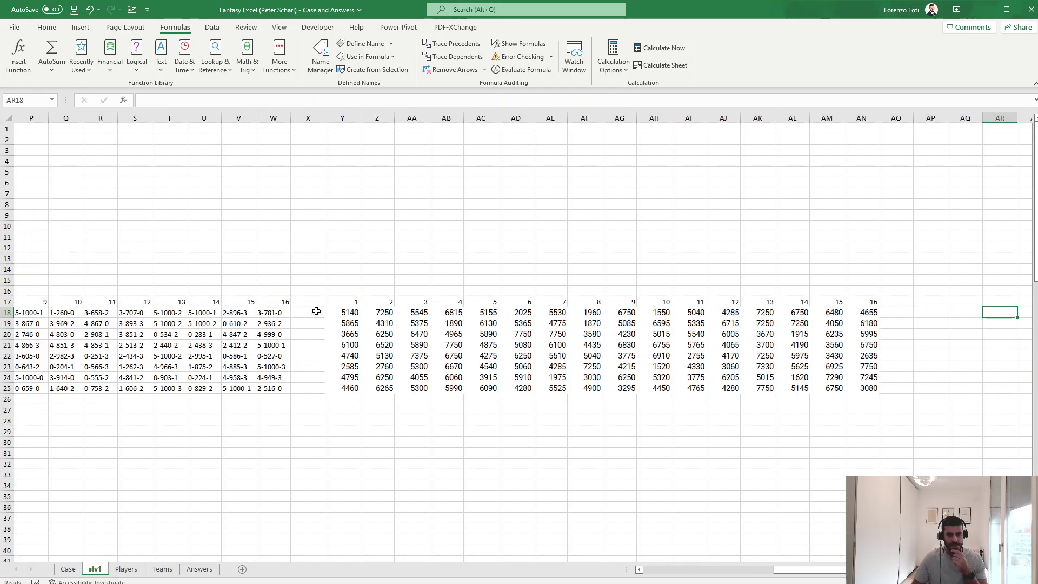
pyautogui.press('Left')
pyautogui.press('Left')
pyautogui.press('Left')
pyautogui.press('Left')
pyautogui.hotkey('ctrl', 'Left')
pyautogui.hotkey('ctrl', 'Left')
pyautogui.hotkey('ctrl', 'Left')
pyautogui.hotkey('ctrl', 'Left')
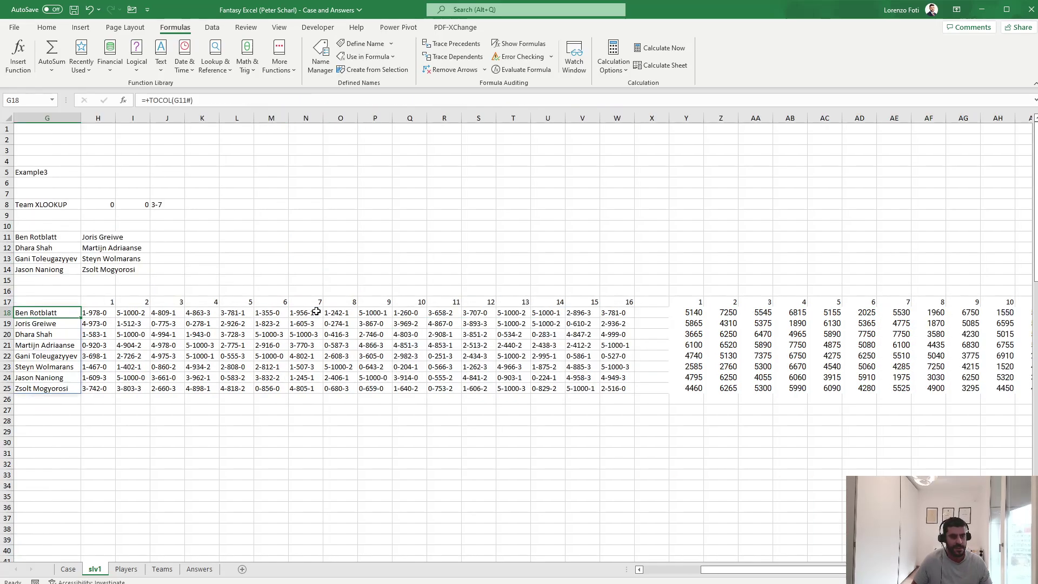
# Split the week range in J8 into its start and end weeks in L8 with TEXTSPLIT(J8;"-").
pyautogui.press('Right')
pyautogui.press('Right')
pyautogui.press('Right')
pyautogui.press('Right')
pyautogui.press('Right')
pyautogui.press('Right')
pyautogui.press('Right')
pyautogui.press('Right')
pyautogui.press('Right')
pyautogui.press('Up')
pyautogui.press('Up')
pyautogui.press('Up')
pyautogui.press('Up')
pyautogui.press('Up')
pyautogui.press('Up')
pyautogui.press('Up')
pyautogui.press('Up')
pyautogui.press('Up')
pyautogui.press('Up')
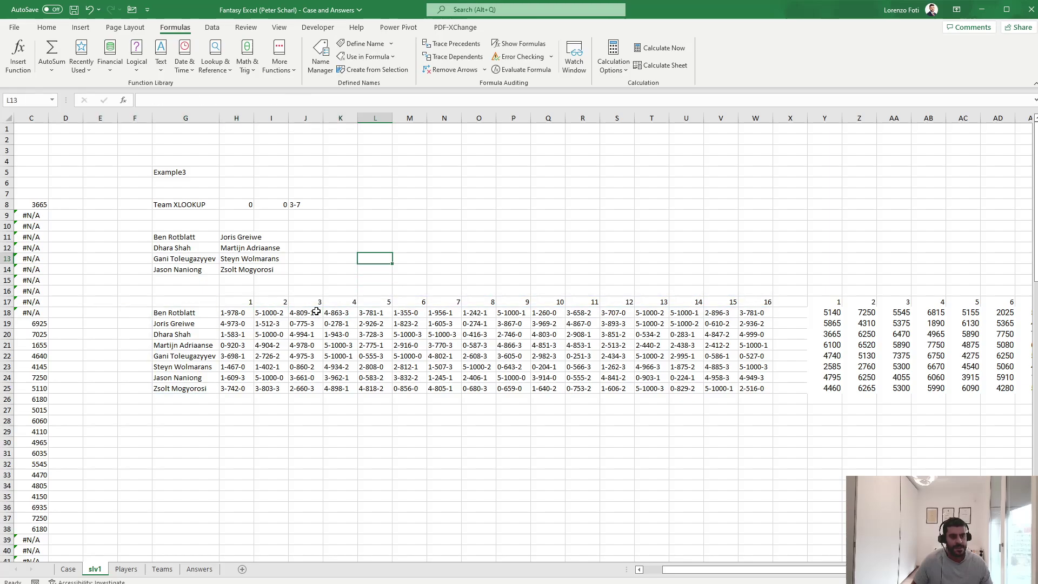
pyautogui.write('+')
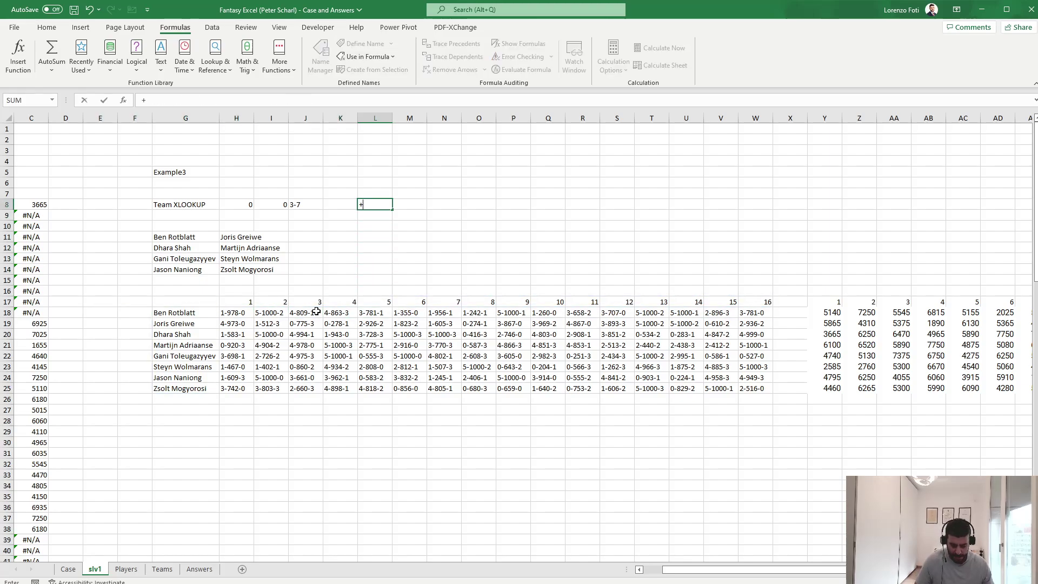
pyautogui.write('texts')
pyautogui.press('Tab')
pyautogui.press('Left')
pyautogui.press('Left')
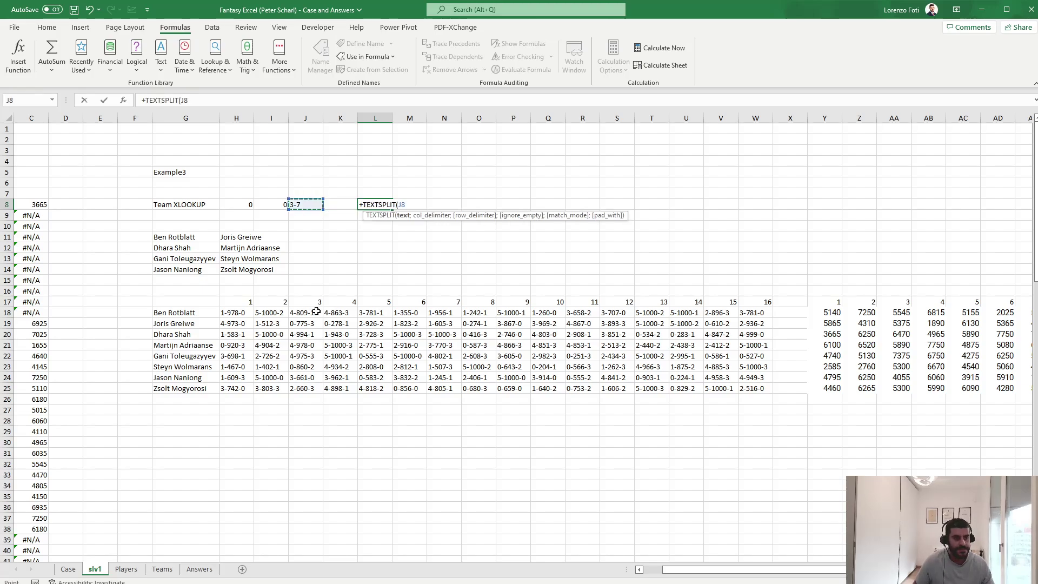
pyautogui.write(';')
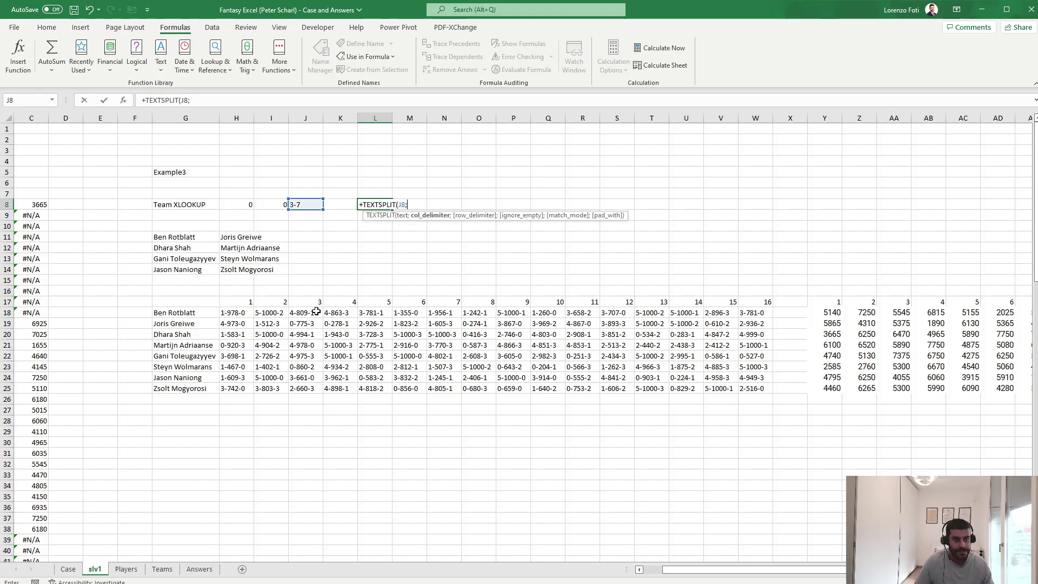
pyautogui.write('"-"')
pyautogui.hotkey('ctrl', 'Return')
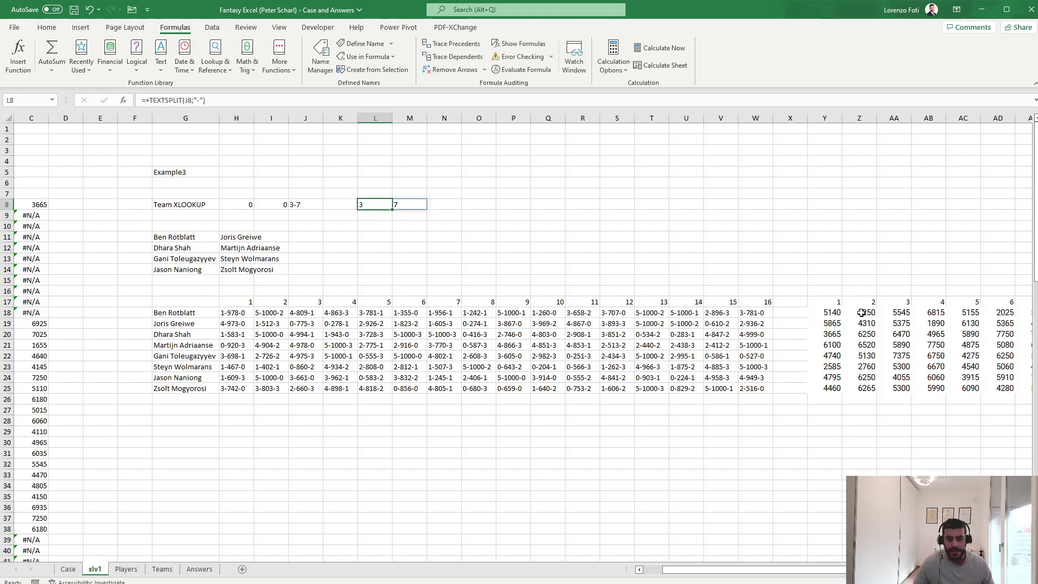
# In Y16, above the week numbers, start an IF formula with an AND test whose first condition is Y17>=$L$8.
pyautogui.click(837, 291)
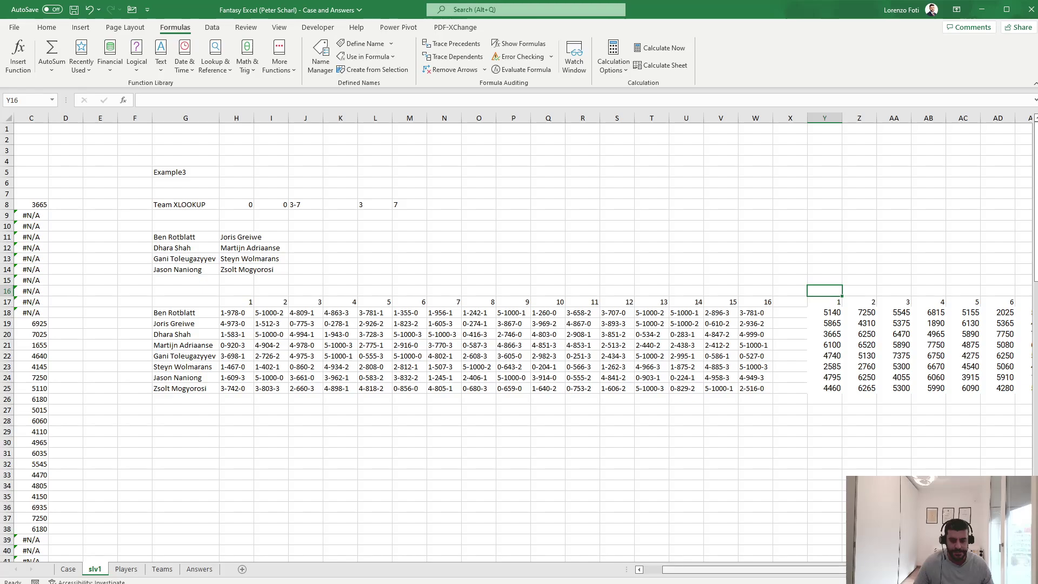
pyautogui.click(891, 304)
pyautogui.moveTo(370, 205); pyautogui.dragTo(405, 205)
pyautogui.click(828, 293)
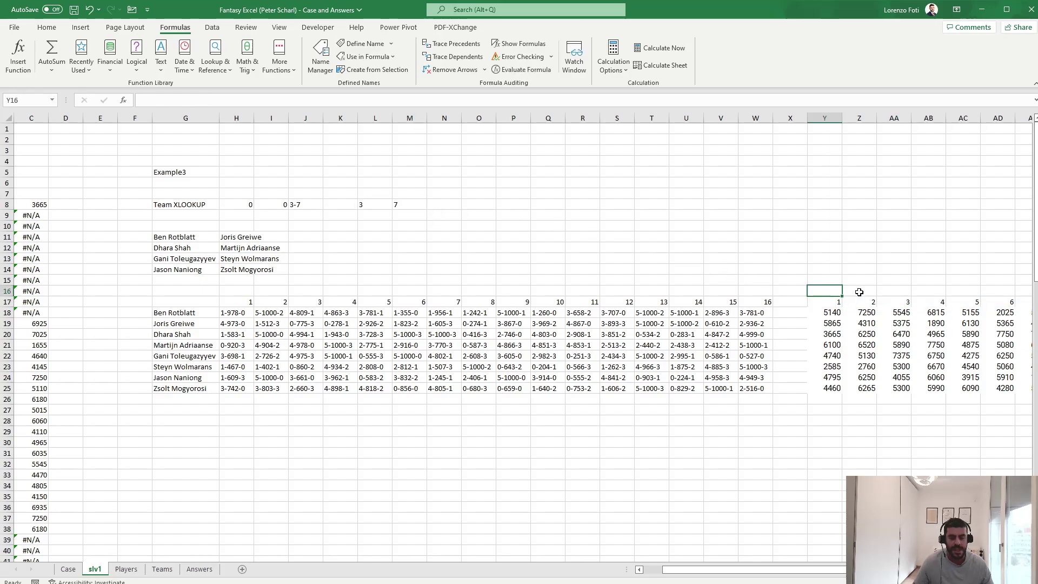
pyautogui.write('+if(')
pyautogui.press('Down')
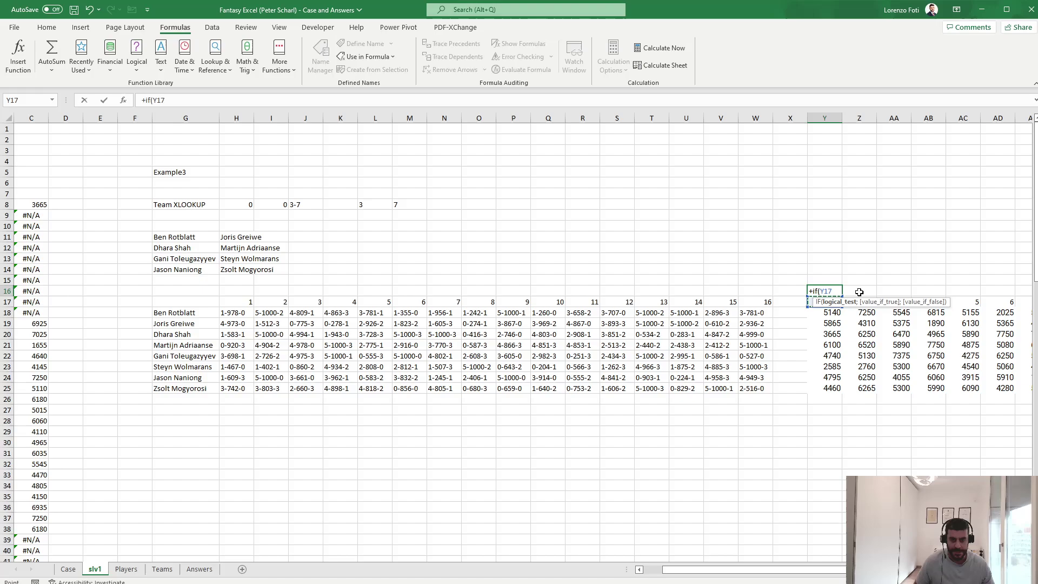
pyautogui.press('BackSpace')
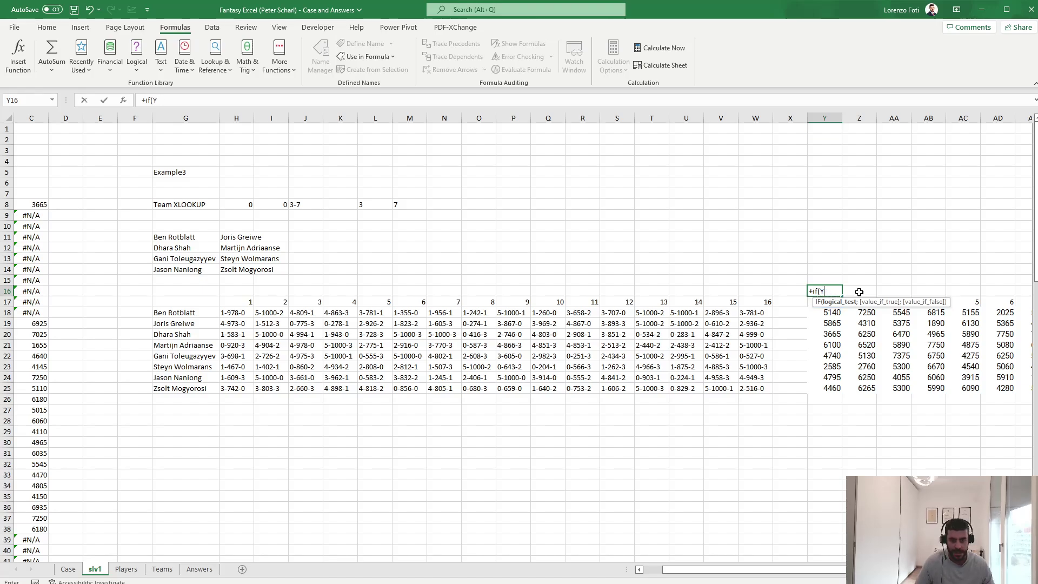
pyautogui.write('amd')
pyautogui.press('BackSpace')
pyautogui.press('BackSpace')
pyautogui.write('nd')
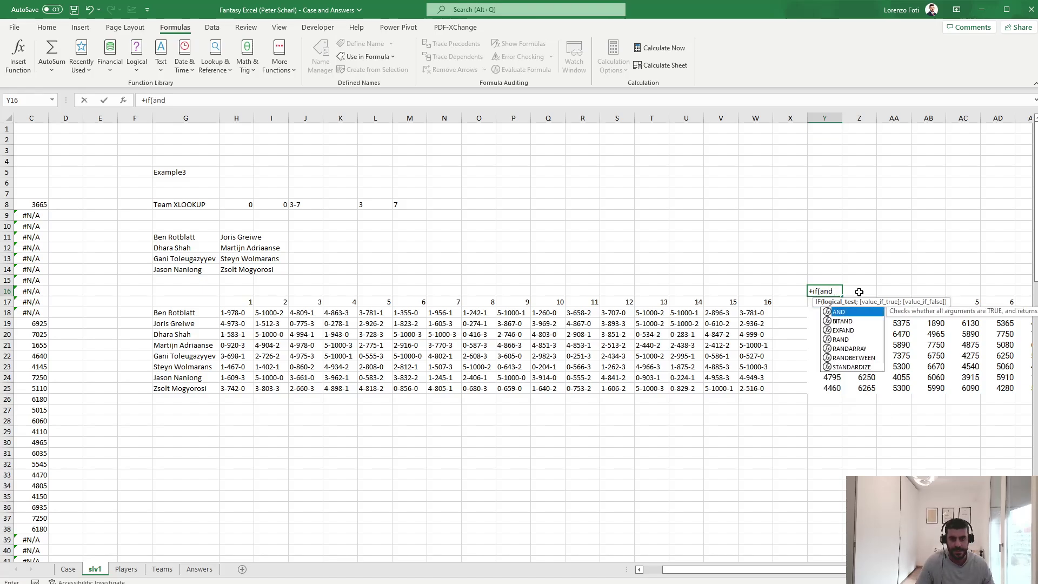
pyautogui.write('(')
pyautogui.press('Down')
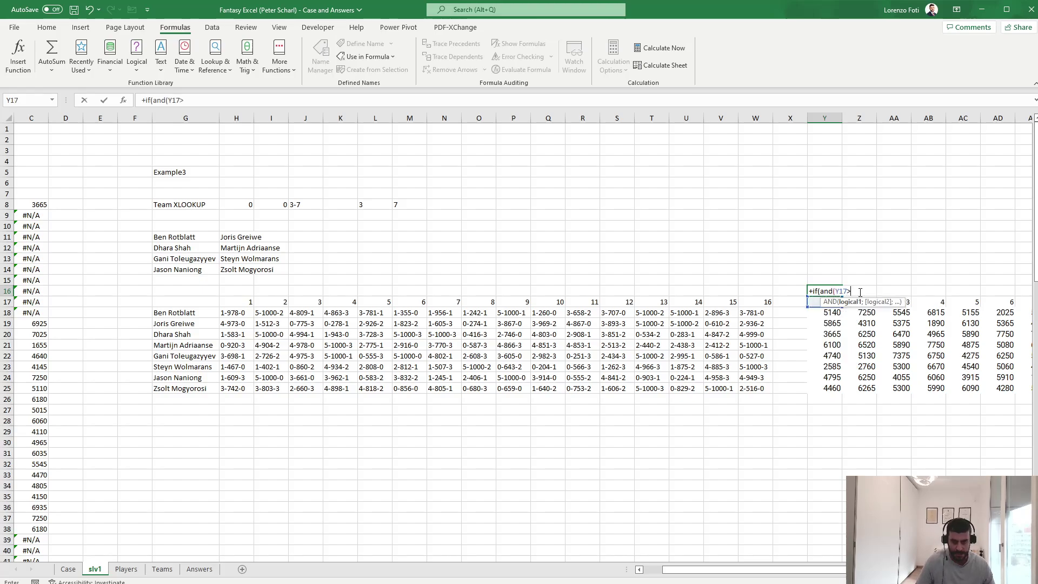
pyautogui.write('>=')
pyautogui.click(363, 203)
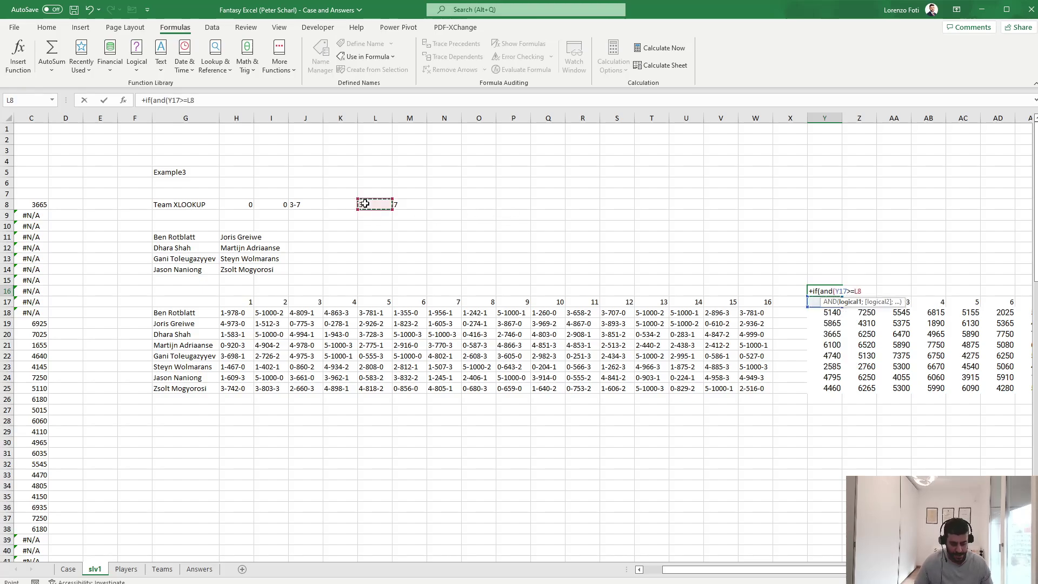
pyautogui.press('F4')
# Complete the Y16 formula as IF(AND(Y17>=$L$8;Y17<=$M$8);1;0) to flag weeks inside the given range.
pyautogui.write(';1;0)')
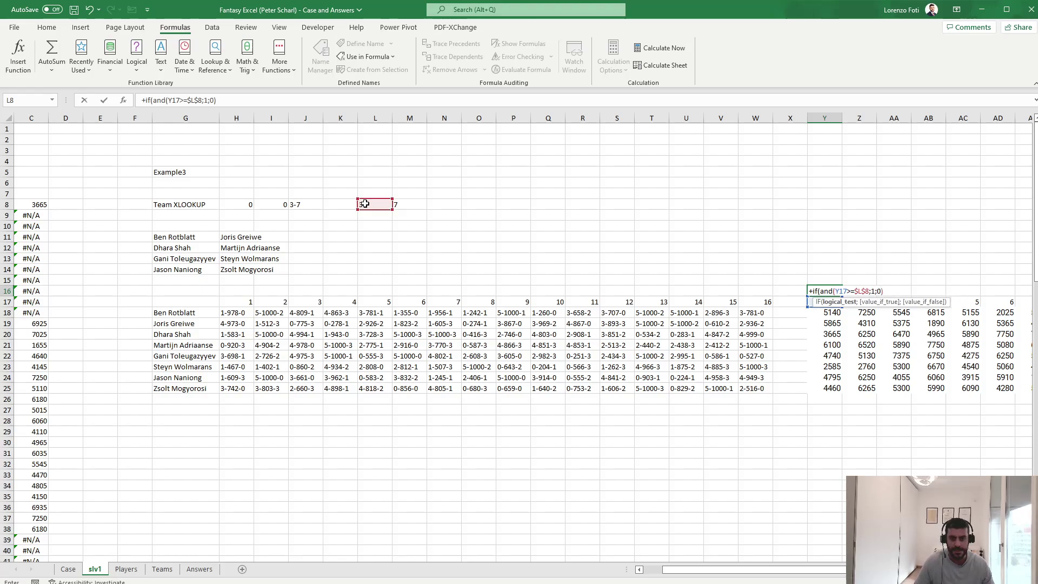
pyautogui.press('BackSpace')
pyautogui.press('BackSpace')
pyautogui.press('BackSpace')
pyautogui.press('BackSpace')
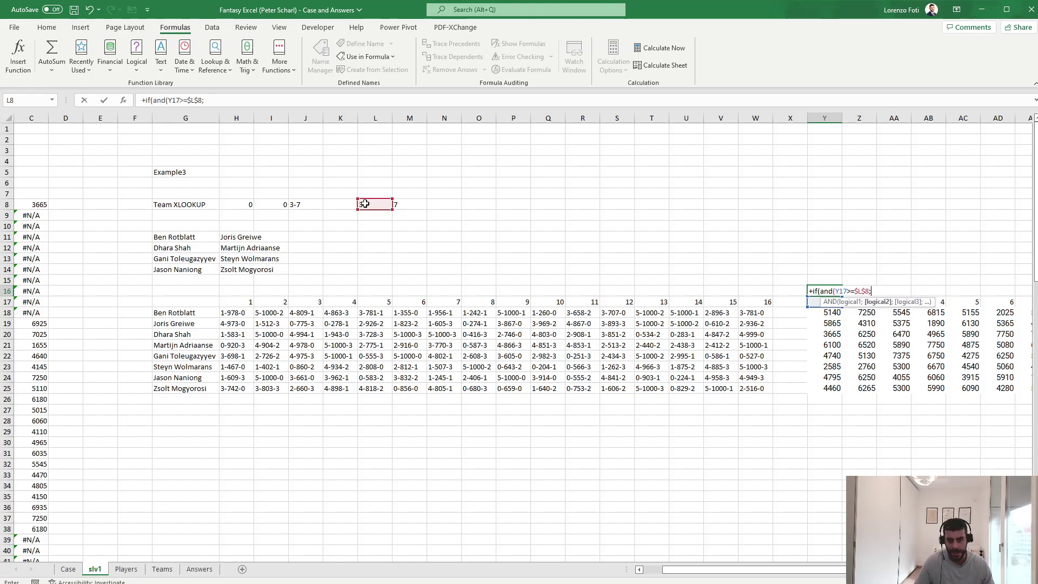
pyautogui.press('Down')
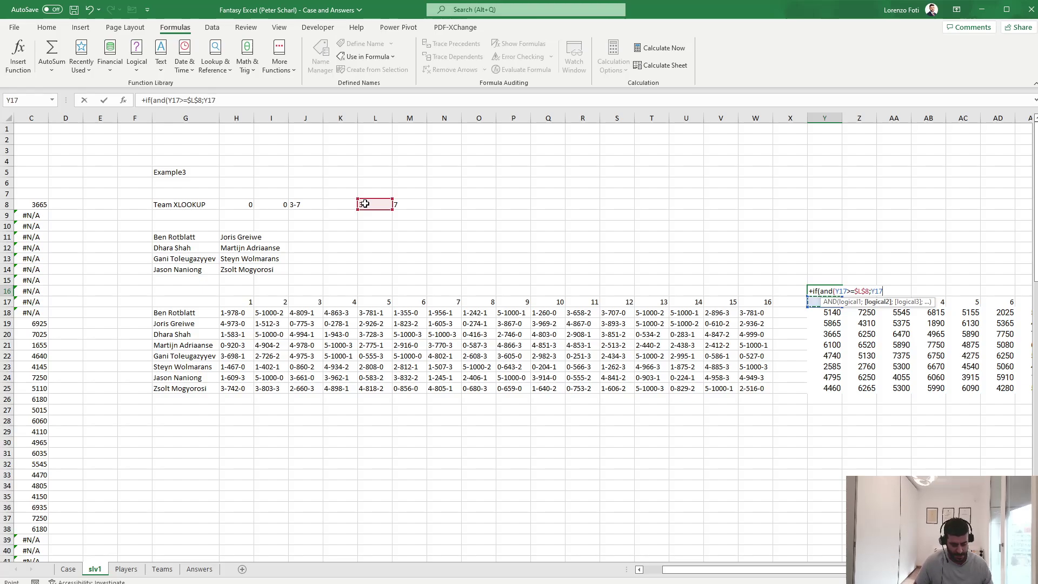
pyautogui.click(420, 204)
pyautogui.press('F4')
pyautogui.write(');1;0)')
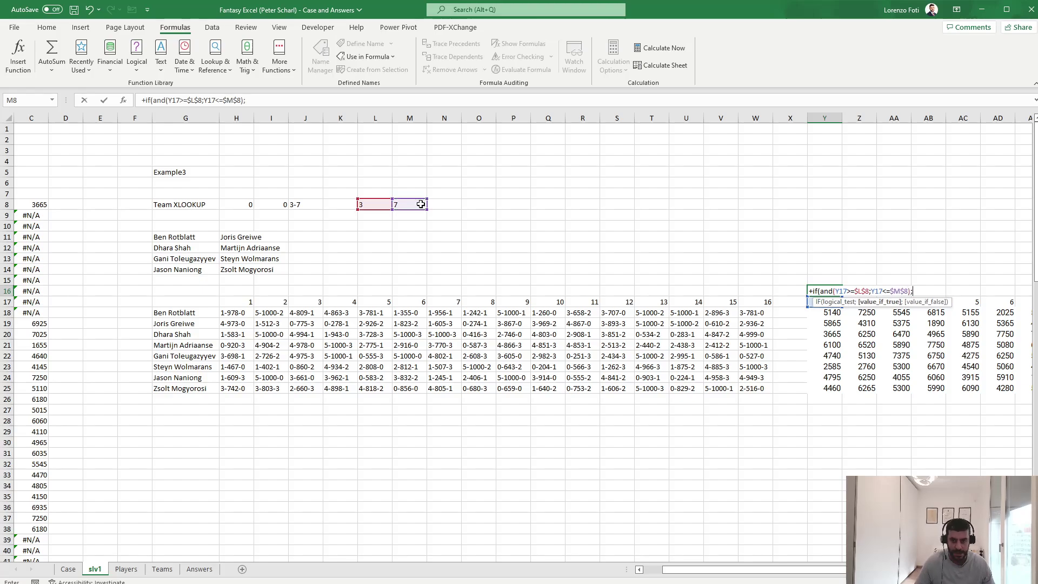
pyautogui.hotkey('ctrl', 'Return')
# Copy the week flag formula from Y16 across Y16:AN16 above all the week numbers.
pyautogui.hotkey('ctrl', 'c')
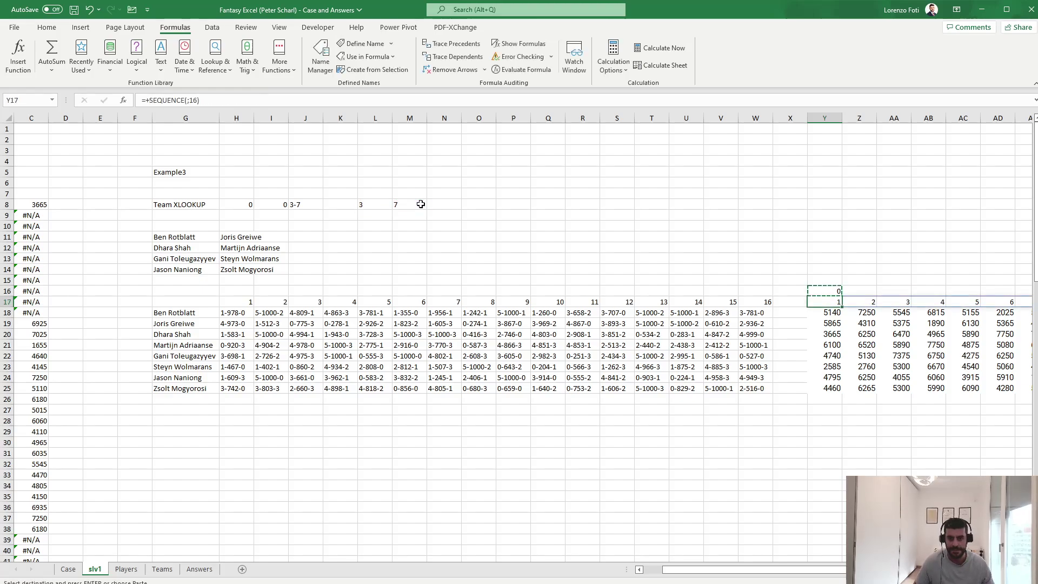
pyautogui.press('Down')
pyautogui.hotkey('ctrl', 'Right')
pyautogui.press('Up')
pyautogui.hotkey('ctrl', 'shift', 'Left')
pyautogui.hotkey('ctrl', 'v')
pyautogui.press('Escape')
# Convert the start and end weeks from the TEXTSPLIT formula in L8 into numbers by prefixing the function with a double minus.
pyautogui.hotkey('ctrl', 'Left')
pyautogui.hotkey('ctrl', 'Left')
pyautogui.hotkey('ctrl', 'Left')
pyautogui.hotkey('ctrl', 'Left')
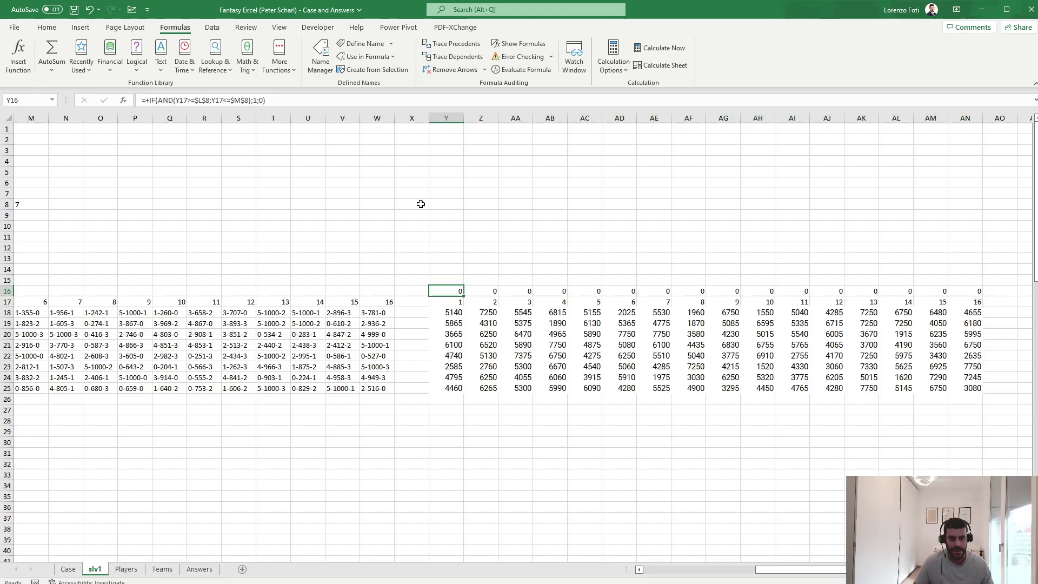
pyautogui.press('Right')
pyautogui.press('Right')
pyautogui.press('Right')
pyautogui.press('Right')
pyautogui.press('Right')
pyautogui.press('Up')
pyautogui.press('Up')
pyautogui.press('Up')
pyautogui.press('Right')
pyautogui.press('Right')
pyautogui.press('Right')
pyautogui.press('Right')
pyautogui.press('Right')
pyautogui.press('Up')
pyautogui.press('Up')
pyautogui.press('Up')
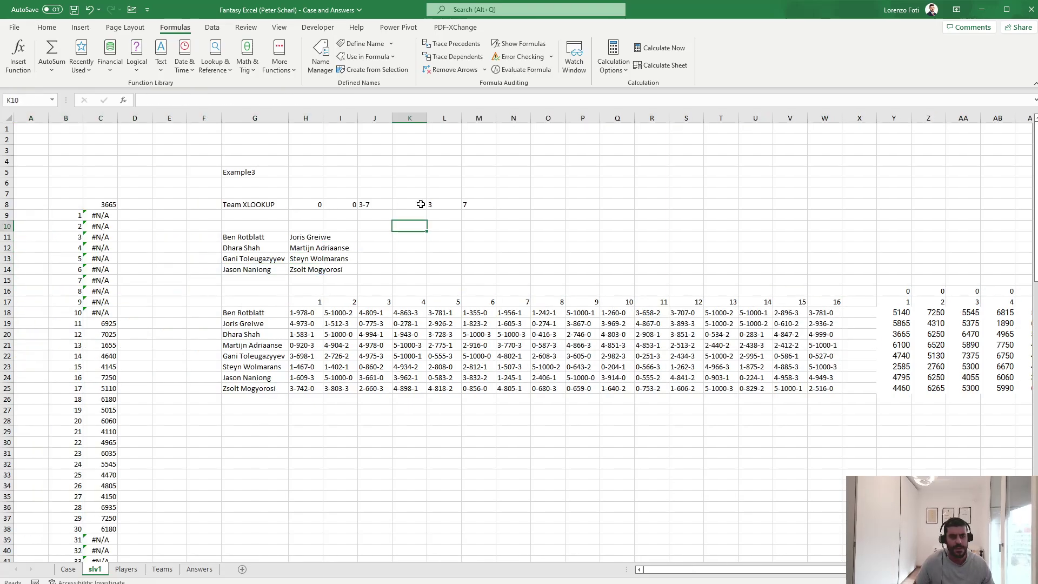
pyautogui.press('Up')
pyautogui.press('Up')
pyautogui.press('Right')
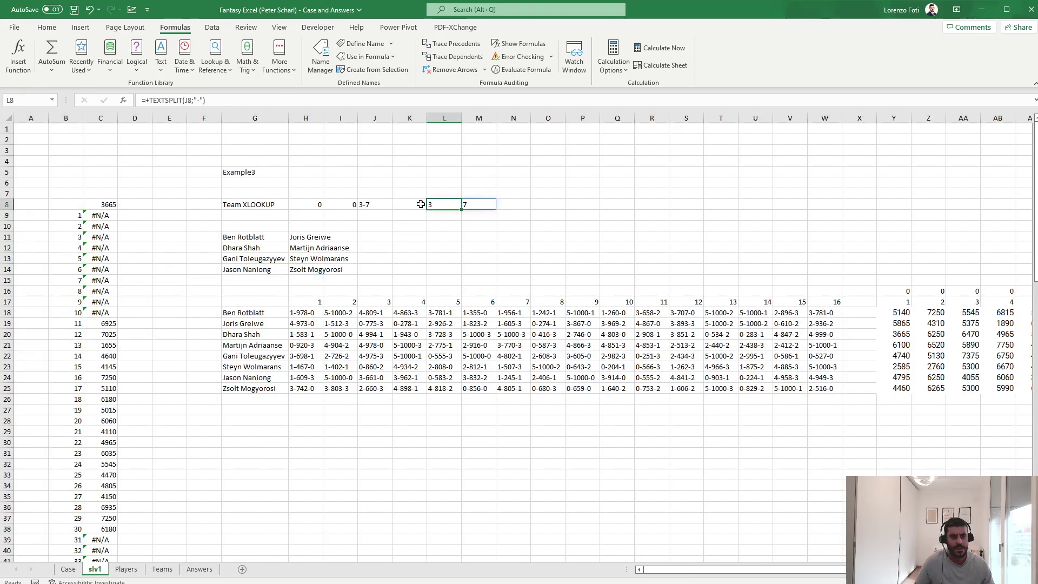
pyautogui.click(146, 101)
pyautogui.write('-')
pyautogui.press('Return')
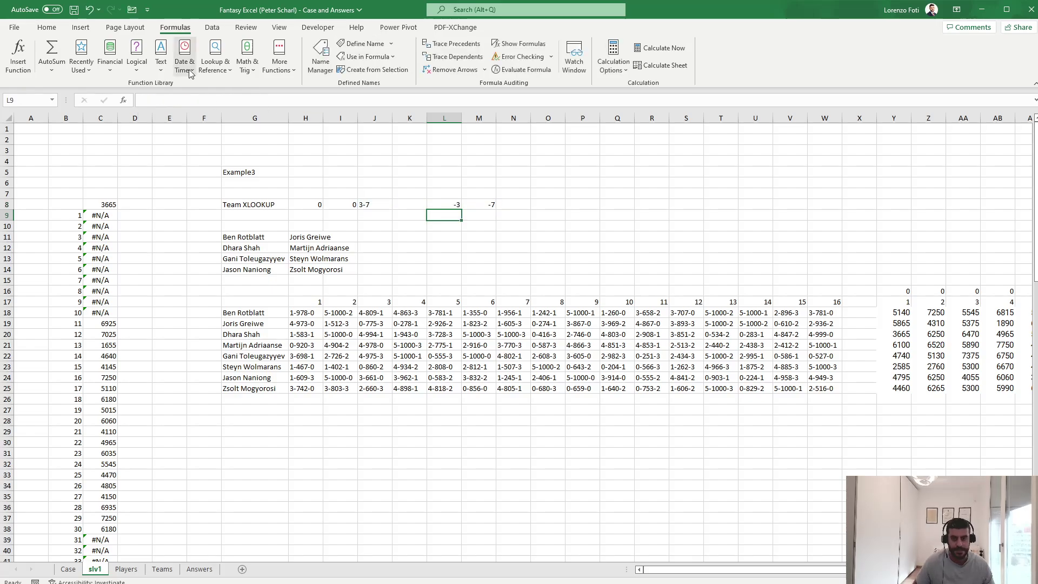
pyautogui.press('Up')
pyautogui.click(147, 100)
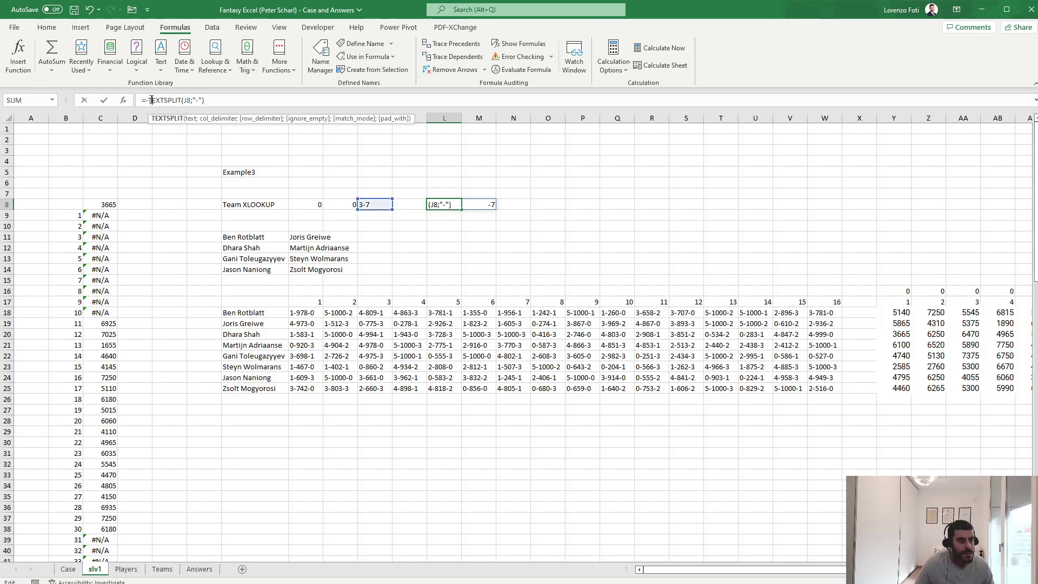
pyautogui.press('Delete')
pyautogui.press('Return')
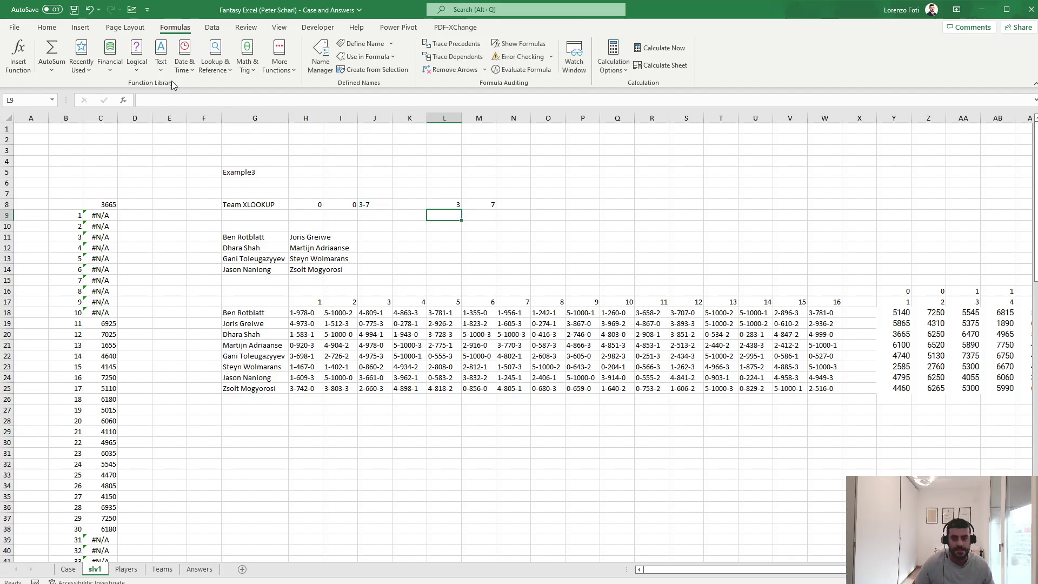
# Check the recalculated week flags in Y16:AN16 above the points grid.
pyautogui.press('Right')
pyautogui.press('Right')
pyautogui.press('Right')
pyautogui.press('Right')
pyautogui.press('Right')
pyautogui.press('Right')
pyautogui.press('Right')
pyautogui.press('Right')
pyautogui.press('Right')
pyautogui.press('Right')
pyautogui.press('Right')
pyautogui.press('Right')
pyautogui.press('Right')
pyautogui.press('Right')
pyautogui.press('Right')
pyautogui.press('Right')
pyautogui.press('Right')
pyautogui.press('Right')
pyautogui.press('Right')
pyautogui.press('Right')
pyautogui.press('Right')
pyautogui.press('Right')
pyautogui.press('Right')
pyautogui.press('Right')
pyautogui.press('Right')
pyautogui.press('Right')
pyautogui.press('Right')
pyautogui.press('Right')
pyautogui.press('Right')
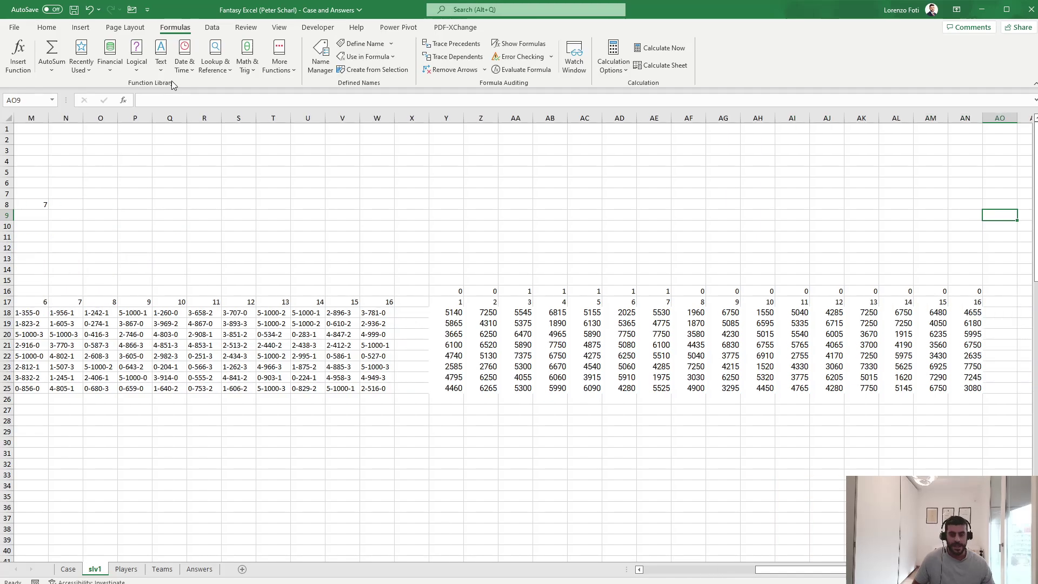
# In Y27, below the points grid, total the team's week 1 points with SUM(Y18:Y25).
pyautogui.click(453, 419)
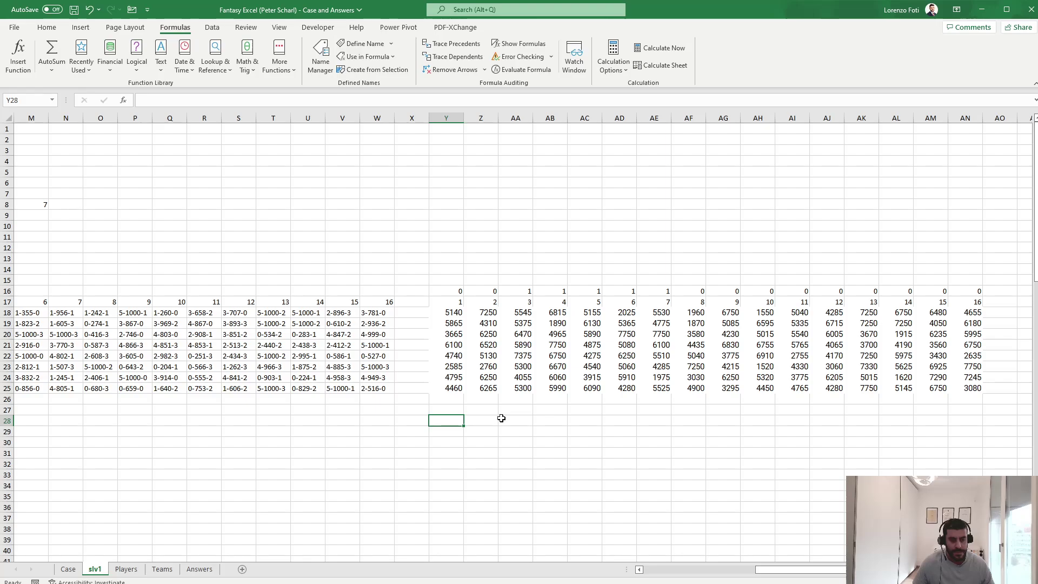
pyautogui.click(461, 409)
pyautogui.write('+sum(')
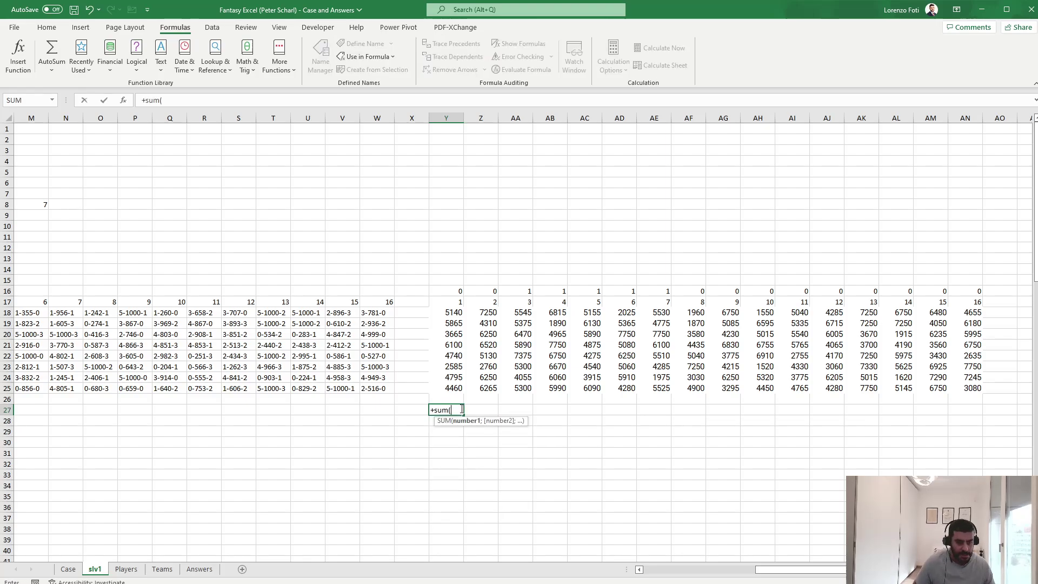
pyautogui.press('Up')
pyautogui.press('Up')
pyautogui.hotkey('shift', 'Up')
pyautogui.hotkey('shift', 'Up')
pyautogui.hotkey('shift', 'Up')
pyautogui.hotkey('shift', 'Up')
pyautogui.hotkey('shift', 'Up')
pyautogui.hotkey('shift', 'Up')
pyautogui.hotkey('shift', 'Up')
pyautogui.write(')')
pyautogui.press('Return')
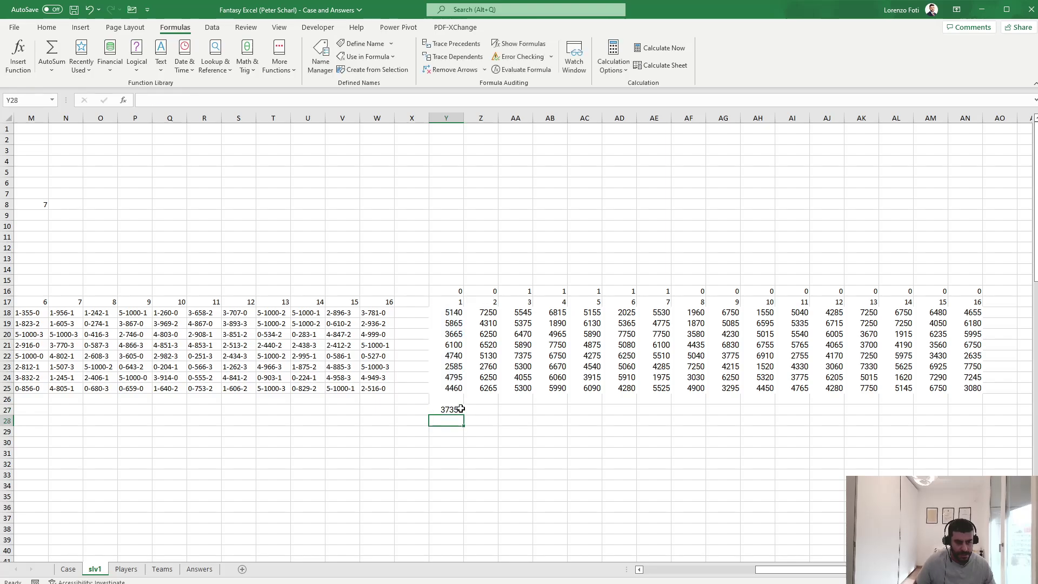
# Copy the weekly total from Y27 across Y27:AN27 for every week.
pyautogui.press('Up')
pyautogui.hotkey('ctrl', 'c')
pyautogui.press('Up')
pyautogui.press('Up')
pyautogui.hotkey('ctrl', 'Right')
pyautogui.press('Down')
pyautogui.press('Down')
pyautogui.hotkey('ctrl', 'shift', 'Left')
pyautogui.press('Return')
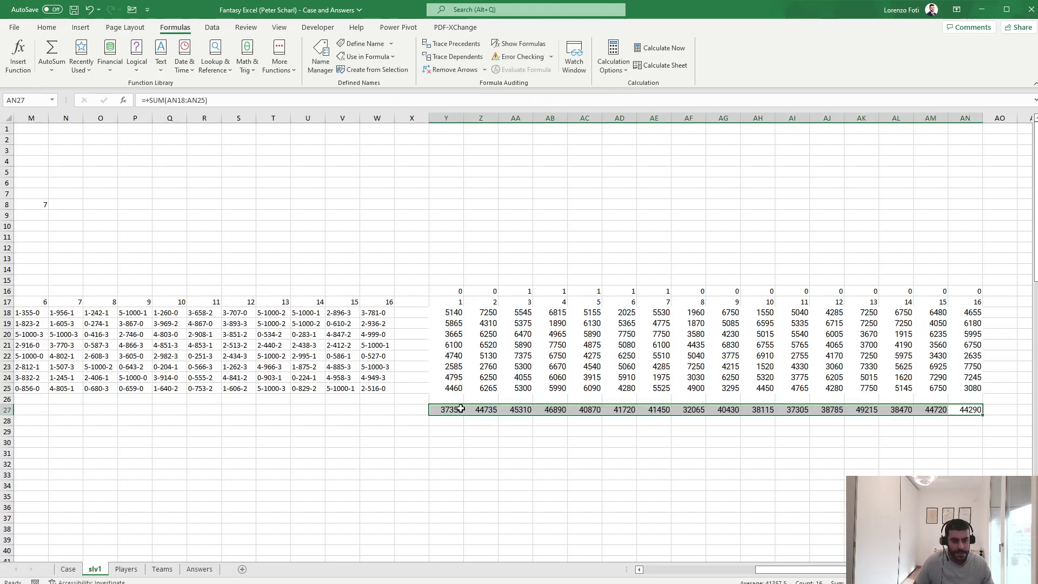
# In AP27, total the flagged weeks with SUMPRODUCT(Y27:AN27;Y16:AN16) and compare it with the Example3 answer on the Case sheet.
pyautogui.press('Right')
pyautogui.press('Down')
pyautogui.press('Right')
pyautogui.press('Right')
pyautogui.press('Right')
pyautogui.press('Right')
pyautogui.press('Right')
pyautogui.press('Right')
pyautogui.press('Right')
pyautogui.press('Right')
pyautogui.press('Right')
pyautogui.press('Right')
pyautogui.press('Right')
pyautogui.press('Right')
pyautogui.press('Right')
pyautogui.press('Right')
pyautogui.press('Right')
pyautogui.press('Right')
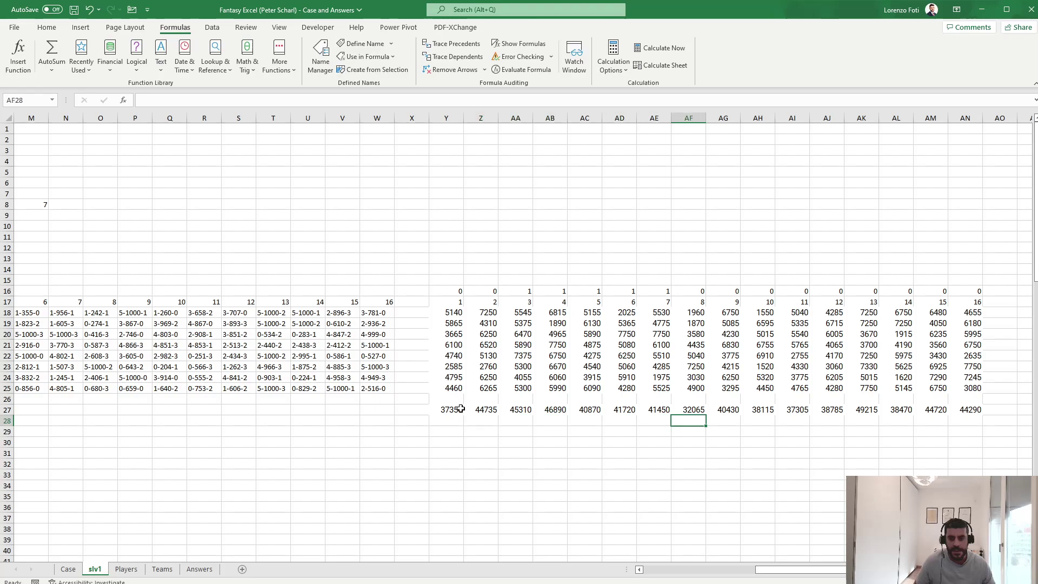
pyautogui.press('Up')
pyautogui.write('+sump')
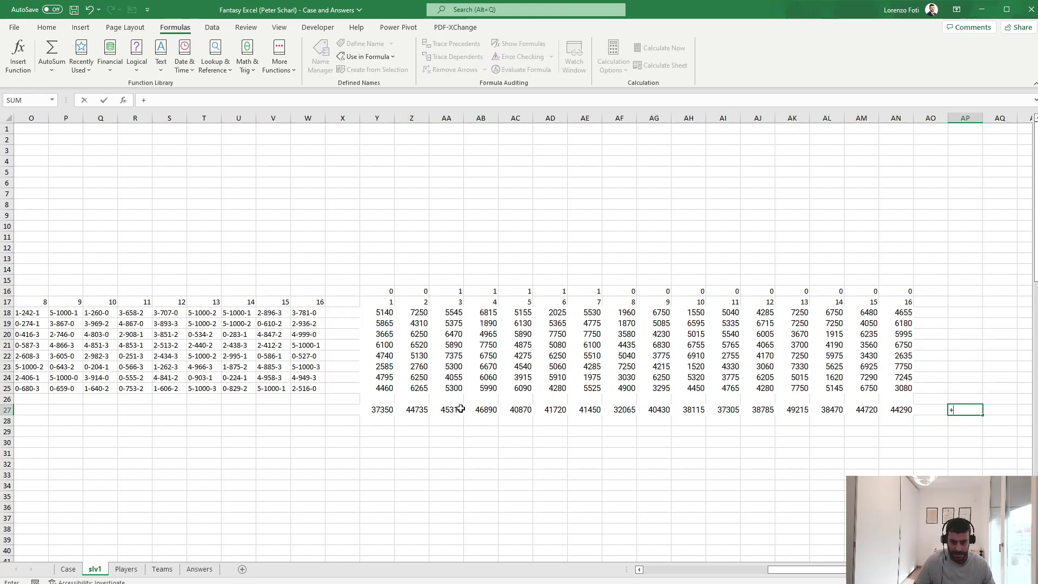
pyautogui.press('Tab')
pyautogui.press('Left')
pyautogui.press('Left')
pyautogui.hotkey('ctrl', 'shift', 'Left')
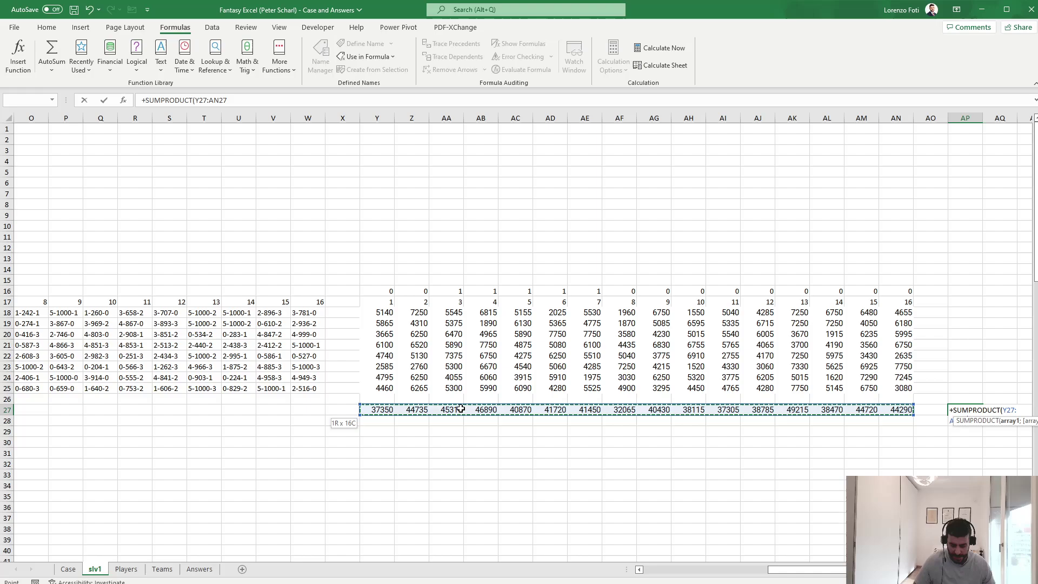
pyautogui.write(';')
pyautogui.click(908, 292)
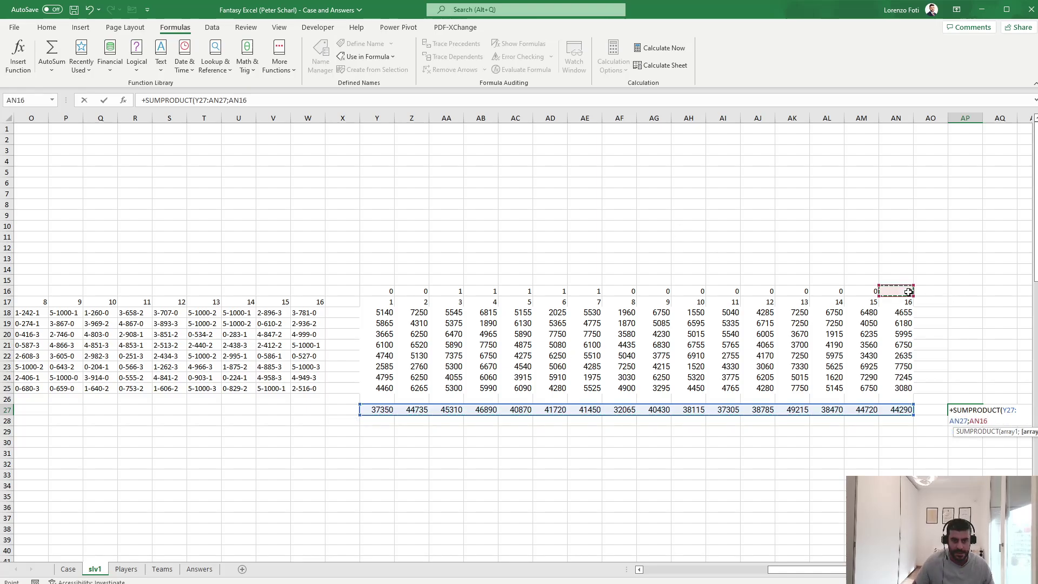
pyautogui.hotkey('ctrl', 'shift', 'Left')
pyautogui.press('Return')
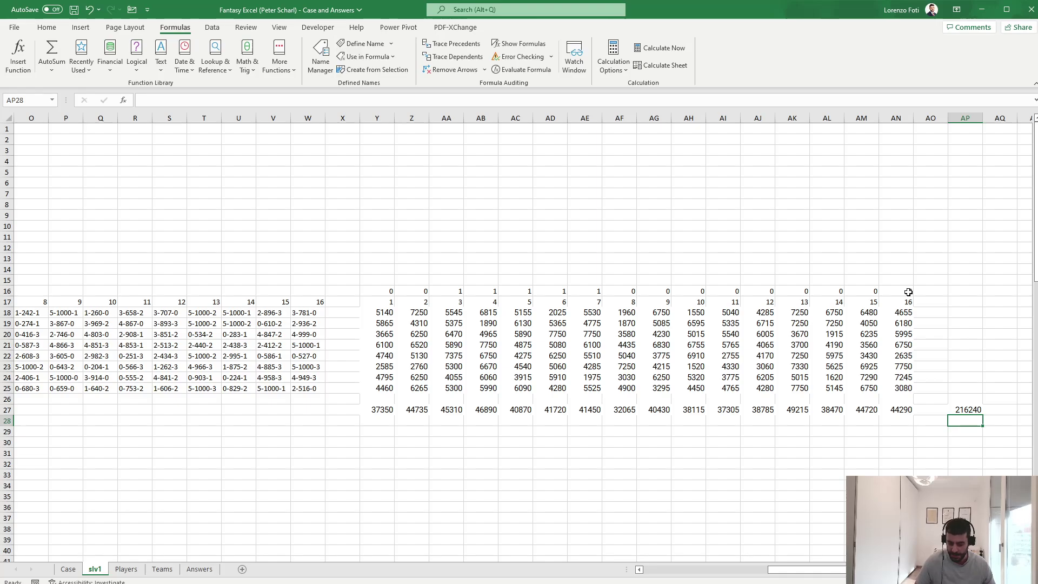
pyautogui.hotkey('ctrl', 'pageup')
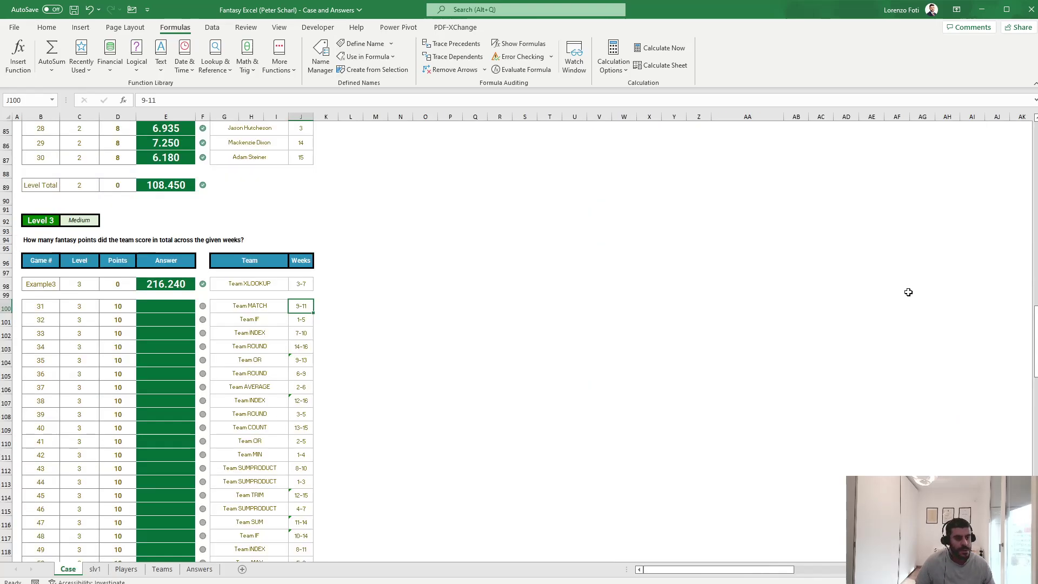
pyautogui.hotkey('ctrl', 'pagedown')
# In slv1, link C8 above the game results list to the flagged-weeks total in AP27.
pyautogui.hotkey('ctrl', 'Left')
pyautogui.hotkey('ctrl', 'Left')
pyautogui.hotkey('ctrl', 'Left')
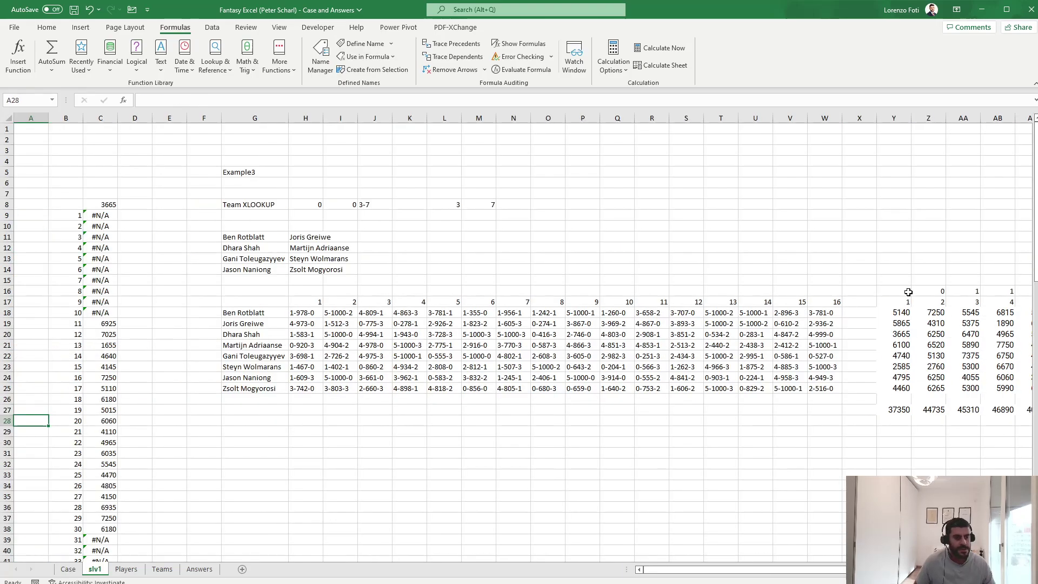
pyautogui.press('Right')
pyautogui.press('Right')
pyautogui.hotkey('ctrl', 'Up')
pyautogui.write('+')
pyautogui.press('Down')
pyautogui.press('Right')
pyautogui.press('Down')
pyautogui.press('Right')
pyautogui.press('Down')
pyautogui.press('Down')
pyautogui.press('Right')
pyautogui.press('Down')
pyautogui.press('Down')
pyautogui.press('Right')
pyautogui.press('Right')
pyautogui.press('Down')
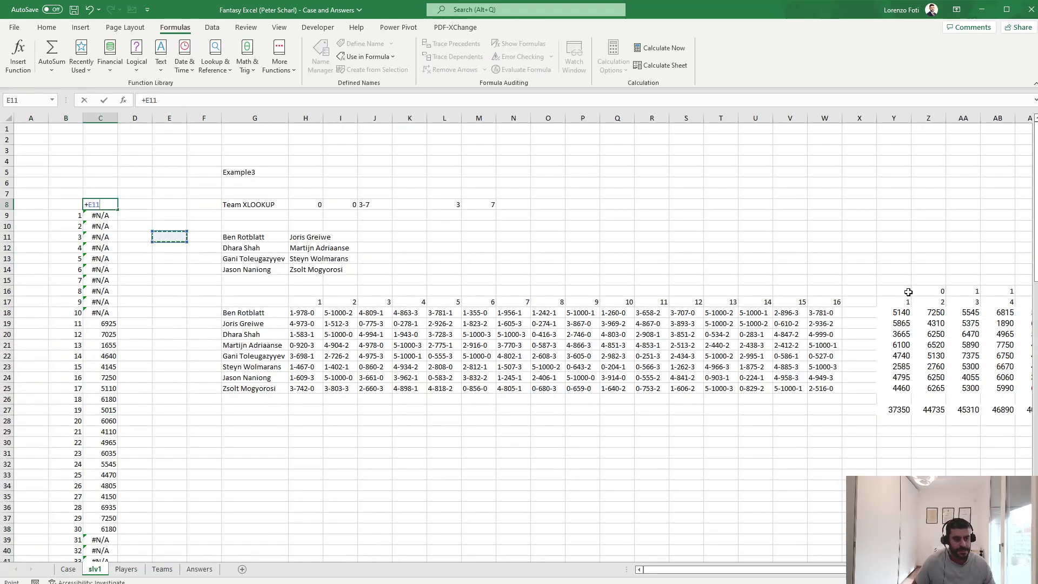
pyautogui.press('Right')
pyautogui.press('Down')
pyautogui.press('Down')
pyautogui.press('Down')
pyautogui.press('Down')
pyautogui.hotkey('ctrl', 'Right')
pyautogui.hotkey('ctrl', 'Right')
pyautogui.hotkey('ctrl', 'Right')
pyautogui.hotkey('ctrl', 'Right')
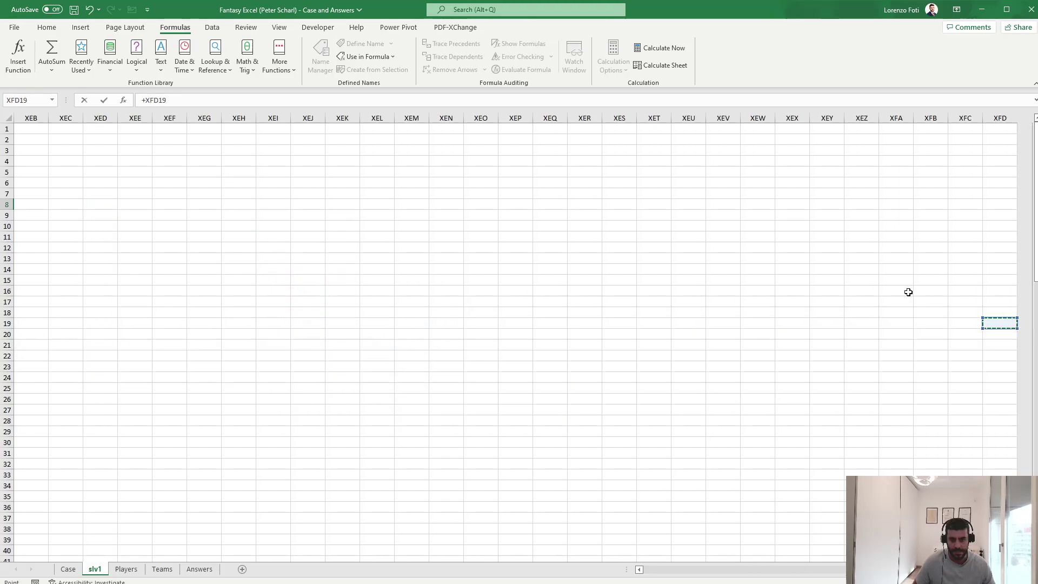
pyautogui.hotkey('ctrl', 'Left')
pyautogui.press('Down')
pyautogui.press('Down')
pyautogui.press('Down')
pyautogui.press('Right')
pyautogui.press('Right')
pyautogui.press('Down')
pyautogui.press('Down')
pyautogui.press('Down')
pyautogui.press('Down')
pyautogui.press('Down')
pyautogui.press('Return')
pyautogui.press('Home')
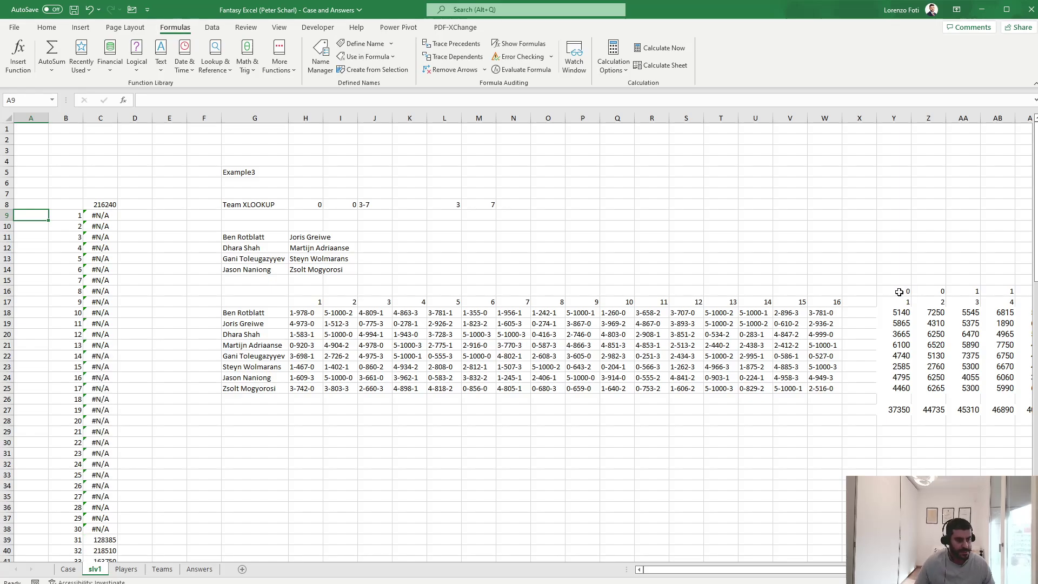
# Copy the slv1 results for games 31 to 50 and paste them as values into the Level 3 answers from E100 on the Case sheet.
pyautogui.scroll(-10, 900, 292)
pyautogui.moveTo(105, 216); pyautogui.dragTo(102, 421)
pyautogui.hotkey('ctrl', 'c')
pyautogui.click(70, 568)
pyautogui.click(175, 308)
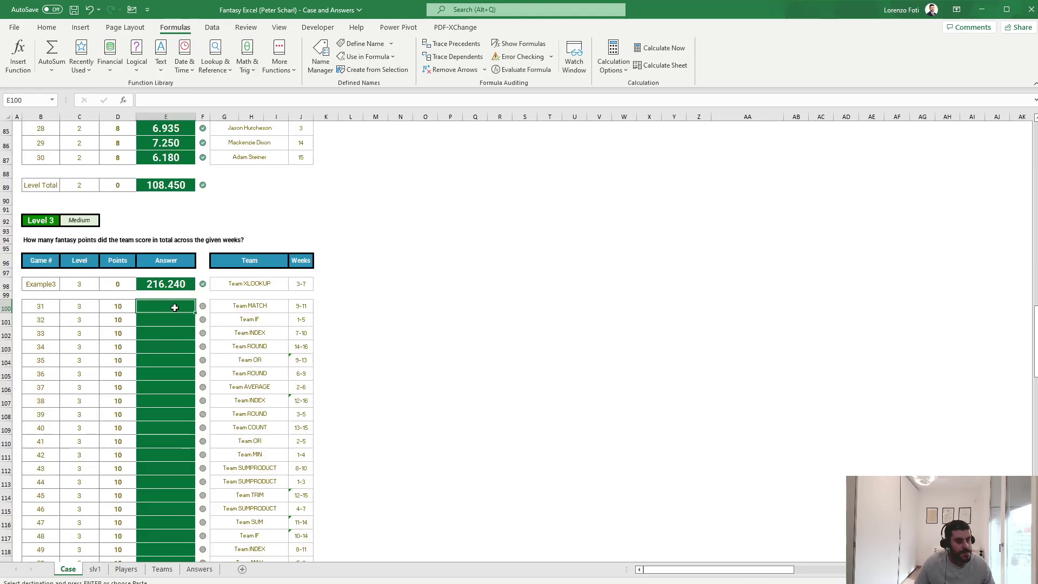
pyautogui.hotkey('alt', 'h')
pyautogui.press('v')
pyautogui.press('v')
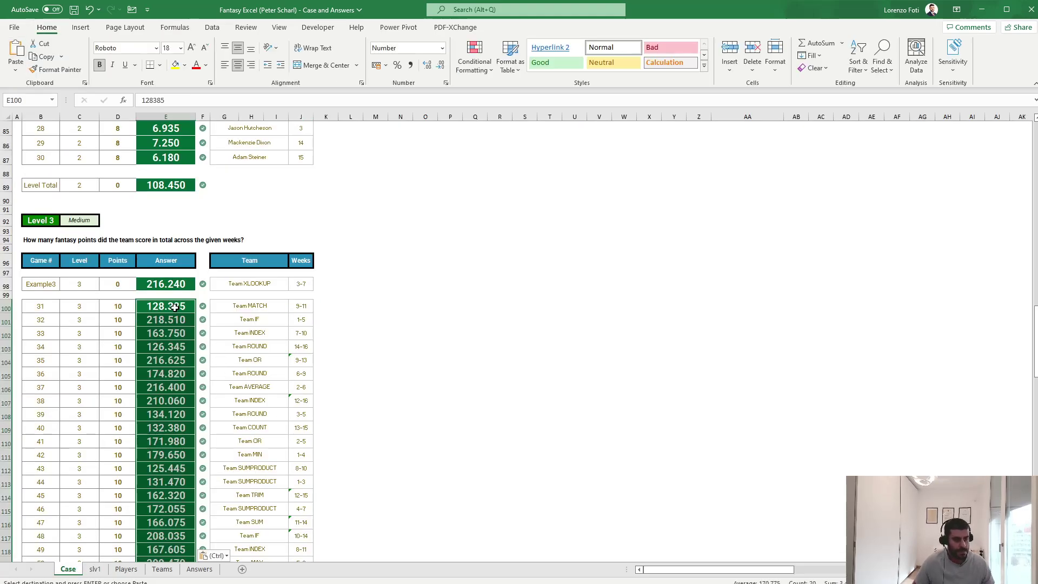
# Review the pasted Level 3 answers and read the Level 4 question and its example on the Case sheet.
pyautogui.press('Down')
pyautogui.press('Down')
pyautogui.press('Down')
pyautogui.press('Down')
pyautogui.press('Down')
pyautogui.press('Down')
pyautogui.press('Down')
pyautogui.press('Down')
pyautogui.press('Down')
pyautogui.press('Down')
pyautogui.press('Down')
pyautogui.press('Down')
pyautogui.press('Down')
pyautogui.press('Down')
pyautogui.press('Down')
pyautogui.press('Down')
pyautogui.press('Down')
pyautogui.press('Down')
pyautogui.press('Down')
pyautogui.press('Down')
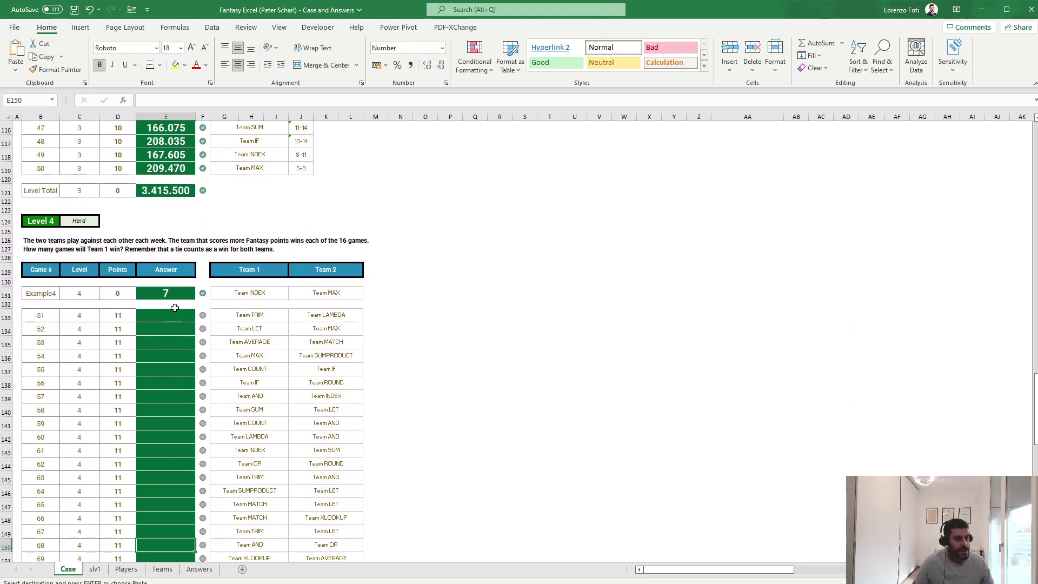
pyautogui.press('Down')
pyautogui.press('Down')
pyautogui.press('Down')
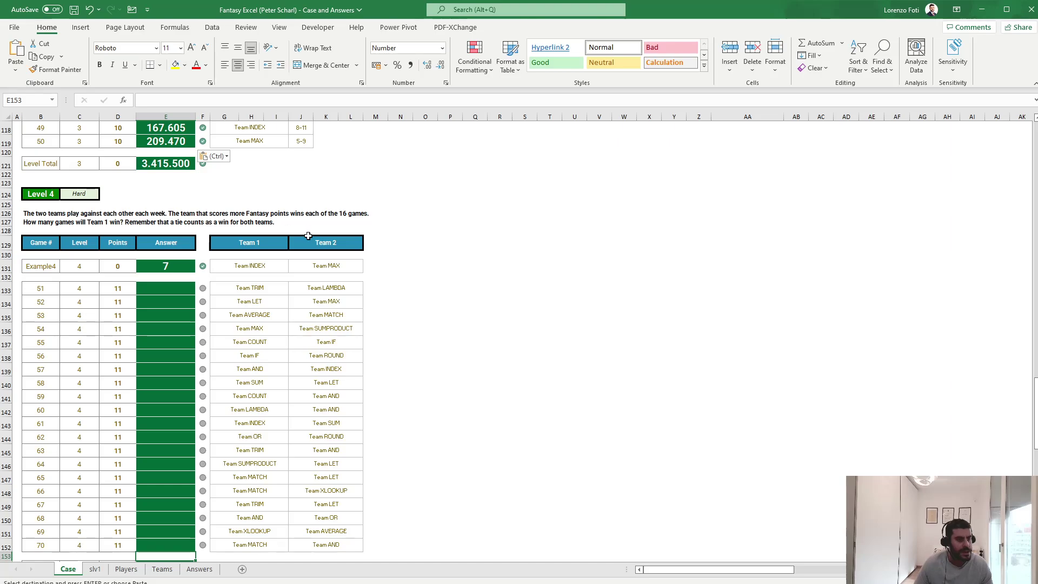
# Change the game label in G5 of slv1 to Example4.
pyautogui.click(95, 569)
pyautogui.click(239, 172)
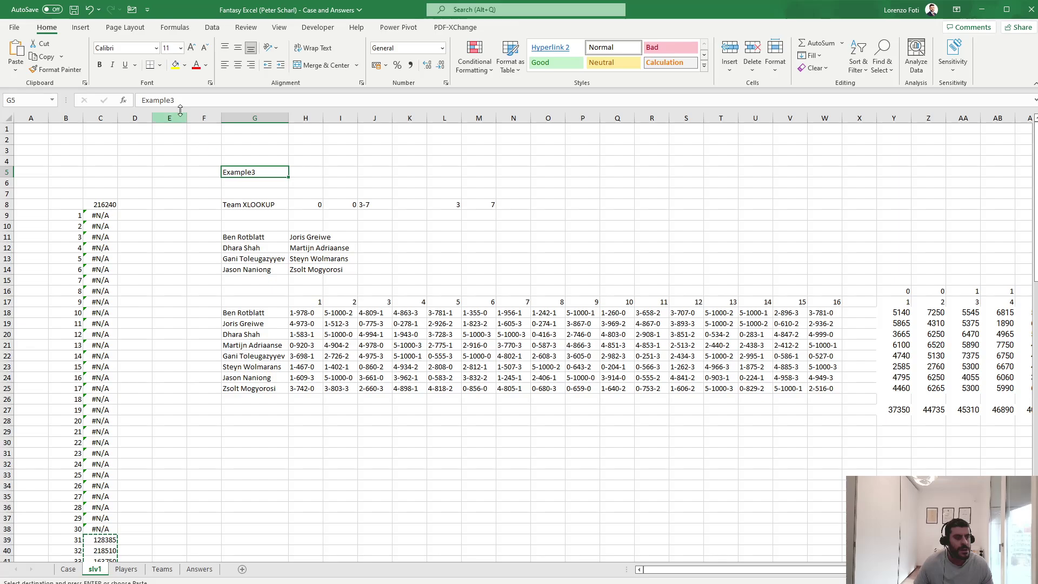
pyautogui.click(186, 100)
pyautogui.press('BackSpace')
pyautogui.write('4')
pyautogui.press('Return')
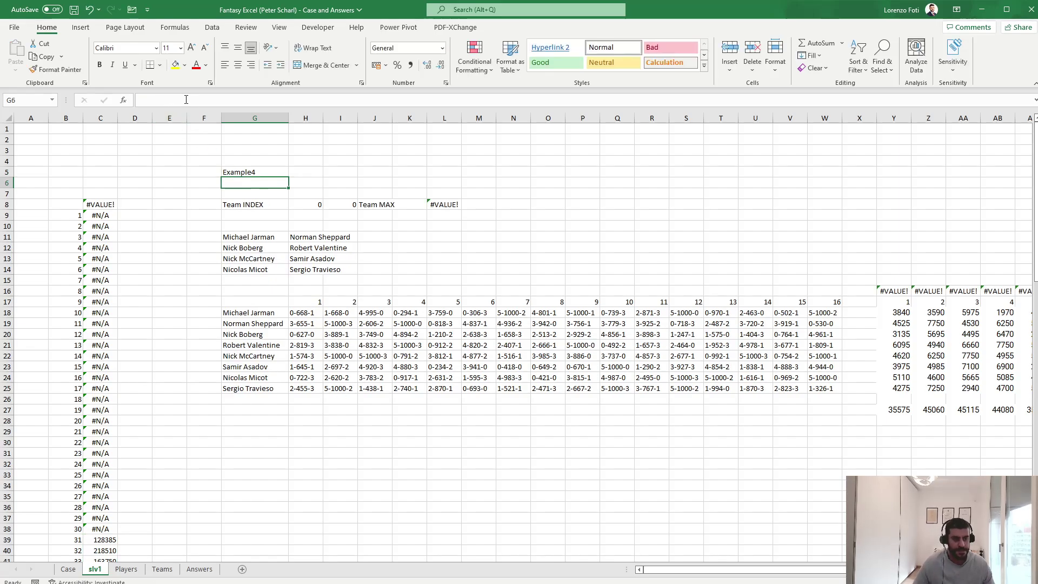
# Copy the team roster formula from G11 to G31 and point its MATCH lookup to the second team's name in J8.
pyautogui.click(336, 313)
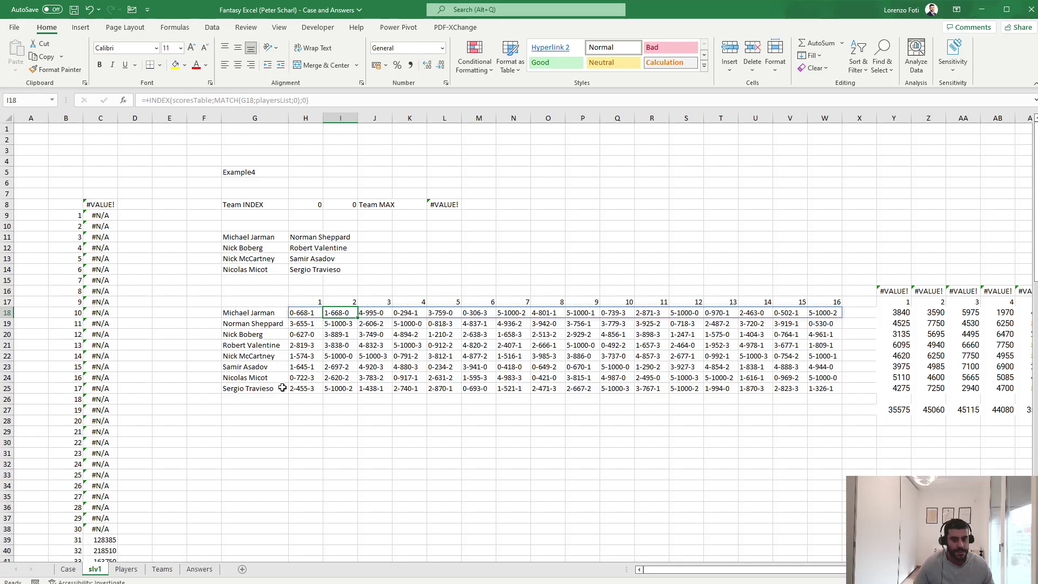
pyautogui.click(280, 454)
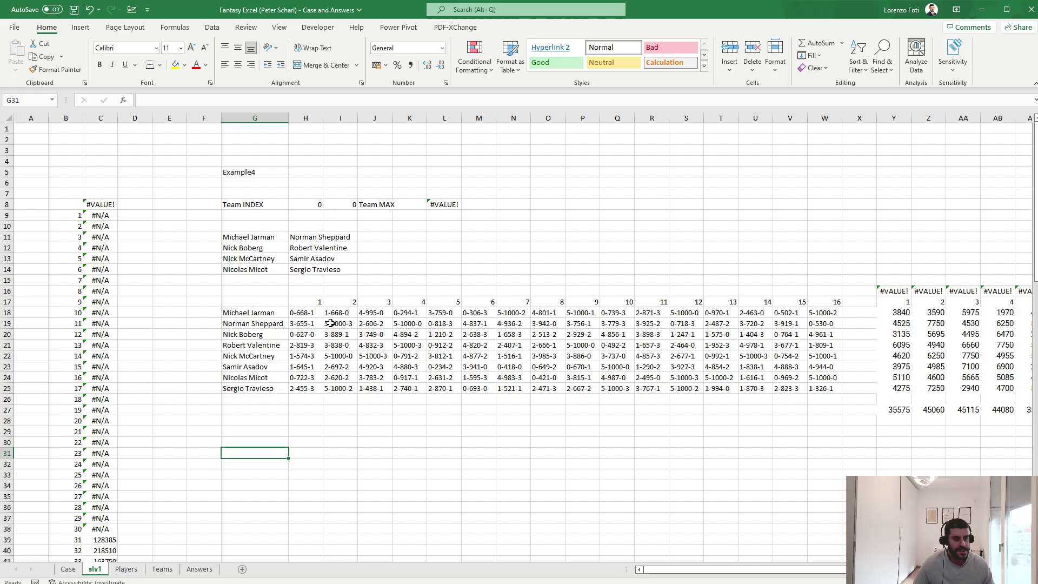
pyautogui.click(247, 237)
pyautogui.hotkey('ctrl', 'c')
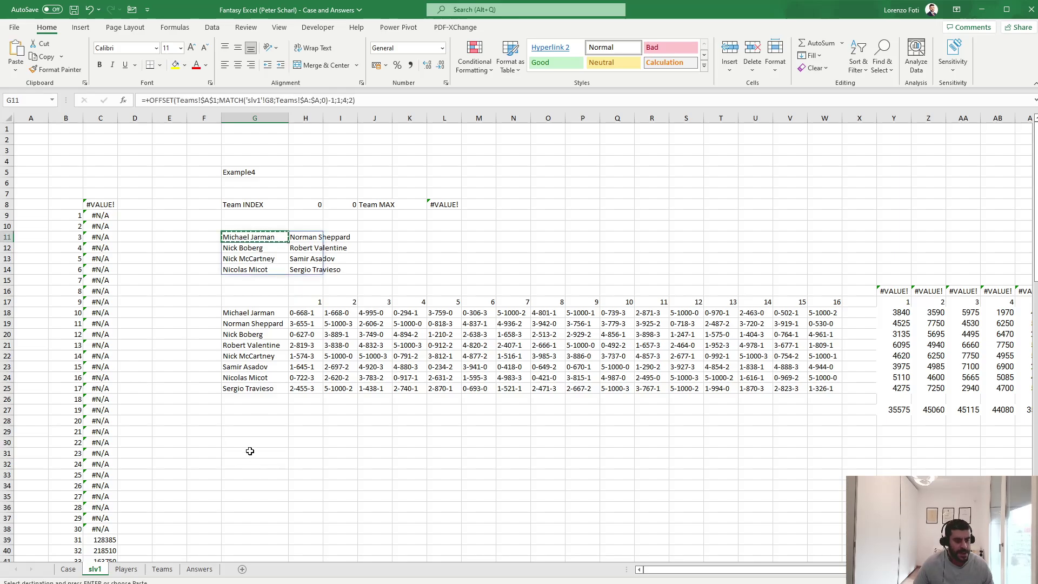
pyautogui.click(250, 453)
pyautogui.hotkey('ctrl', 'v')
pyautogui.click(240, 100)
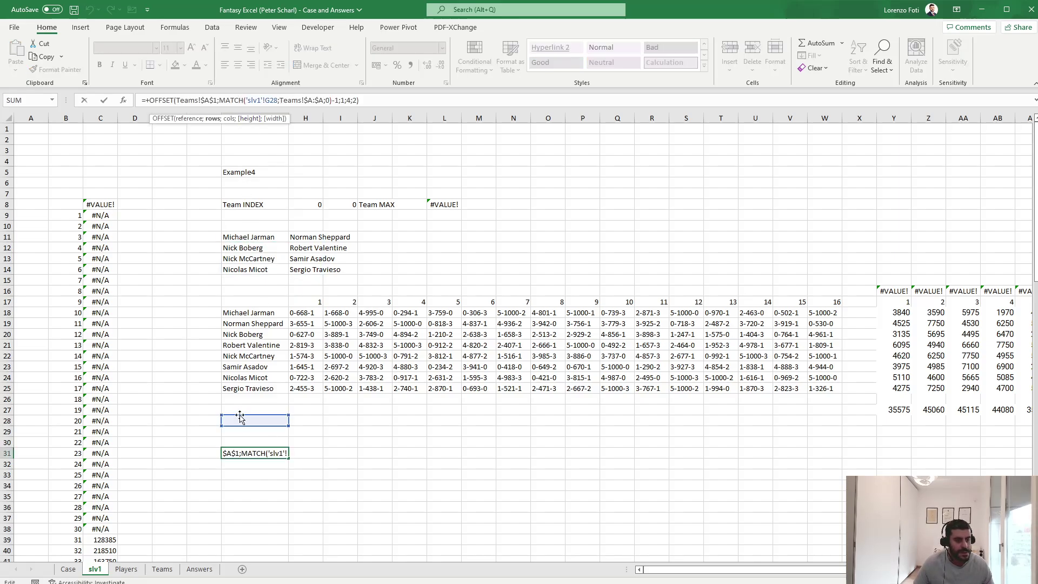
pyautogui.moveTo(248, 416); pyautogui.dragTo(372, 206)
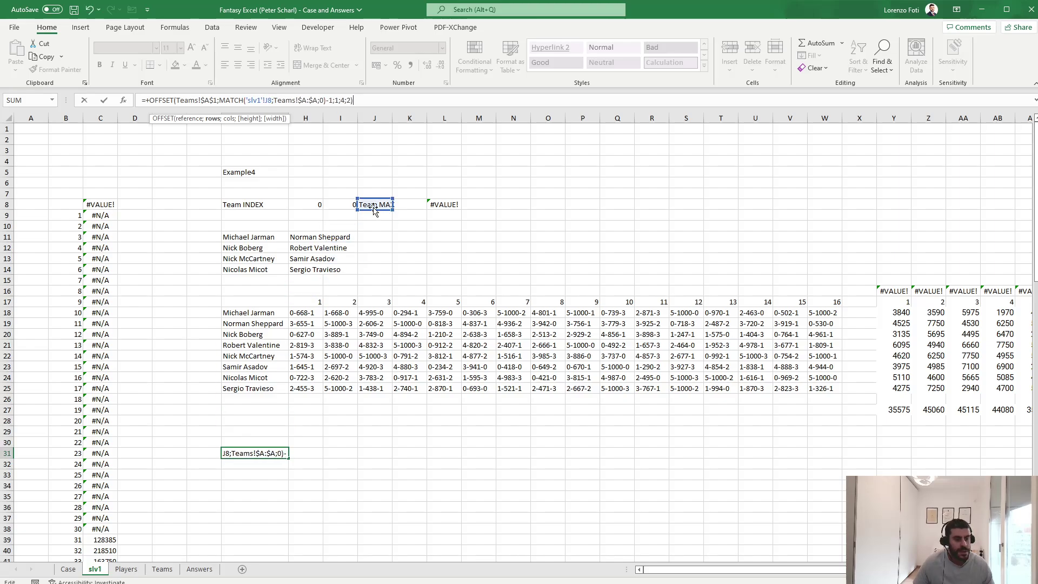
pyautogui.press('Return')
# Copy the TOCOL player list formula from G18 to G38 so it lists the second team's roster from G31#.
pyautogui.click(260, 316)
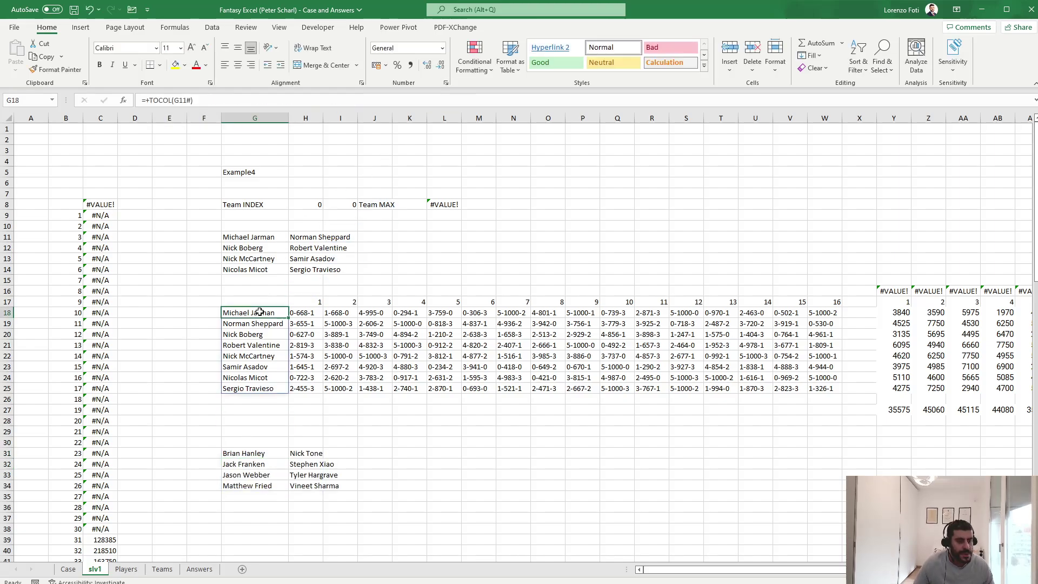
pyautogui.hotkey('ctrl', 'c')
pyautogui.click(265, 527)
pyautogui.press('Return')
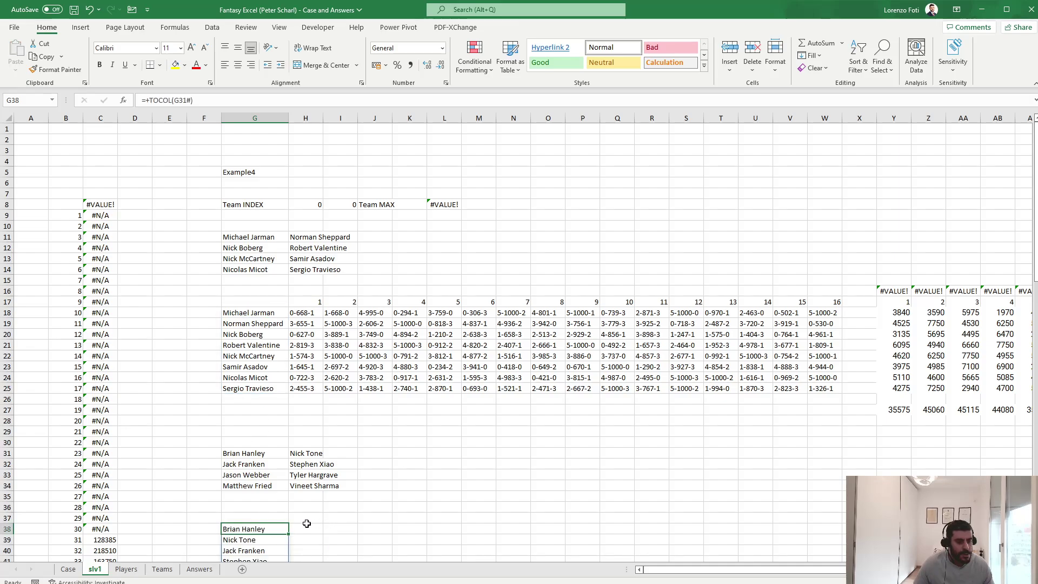
pyautogui.doubleClick(278, 525)
pyautogui.press('Escape')
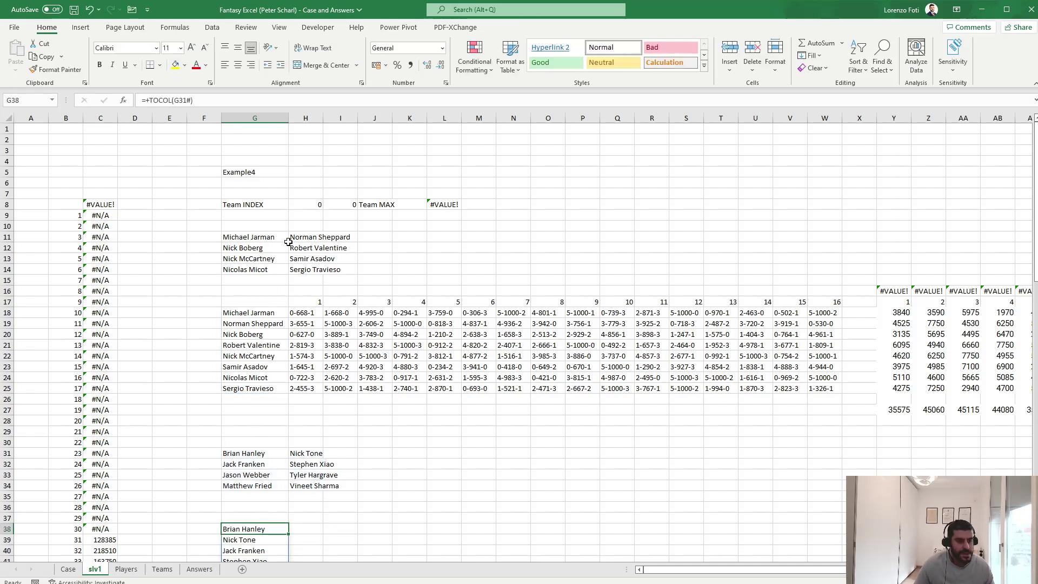
# Copy the score grid, points grid and weekly totals in H17:AN27 to H37 for the second team.
pyautogui.moveTo(306, 302); pyautogui.dragTo(906, 411)
pyautogui.hotkey('ctrl', 'c')
pyautogui.moveTo(273, 518); pyautogui.dragTo(32, 517)
pyautogui.scroll(-5, 288, 502)
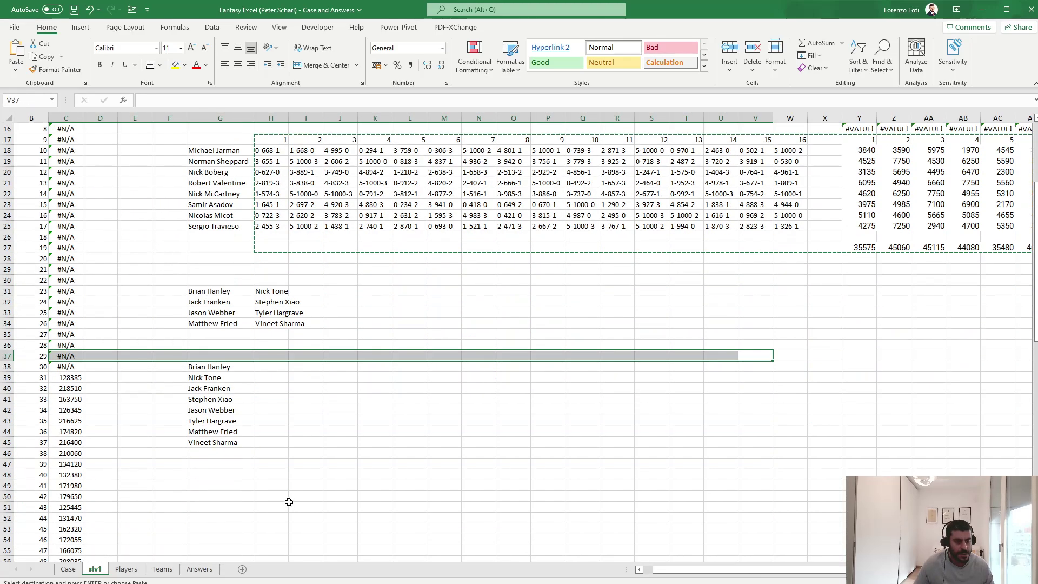
pyautogui.press('Return')
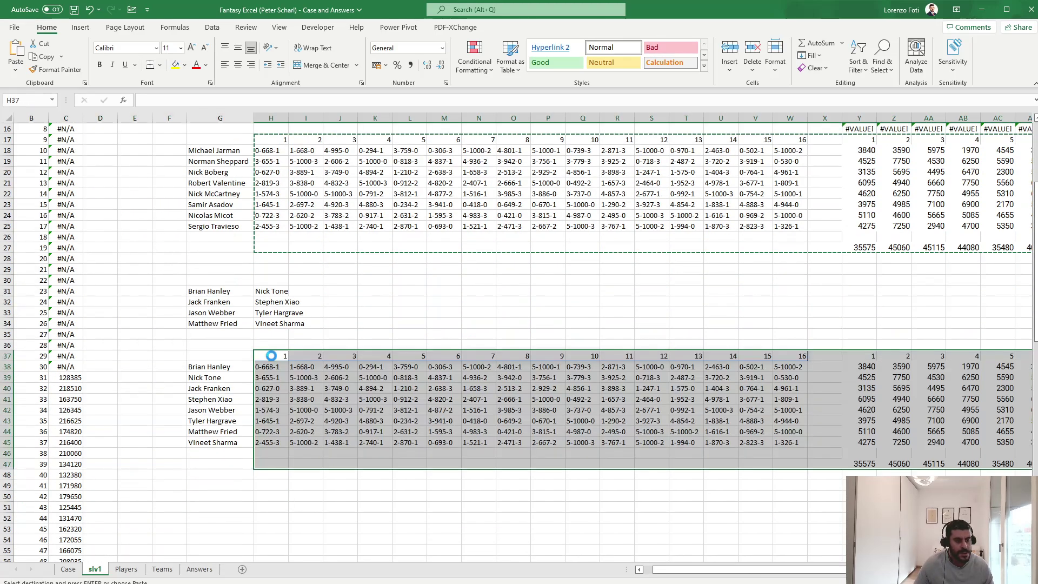
# Check the second team's copied grids and the week flag formula in Y16, and reread the Level 4 rules on the Case sheet.
pyautogui.click(271, 399)
pyautogui.hscroll(10, 863, 441)
pyautogui.moveTo(865, 433); pyautogui.dragTo(970, 455)
pyautogui.click(169, 291)
pyautogui.moveTo(124, 285); pyautogui.dragTo(21, 127)
pyautogui.scroll(2, 399, 244)
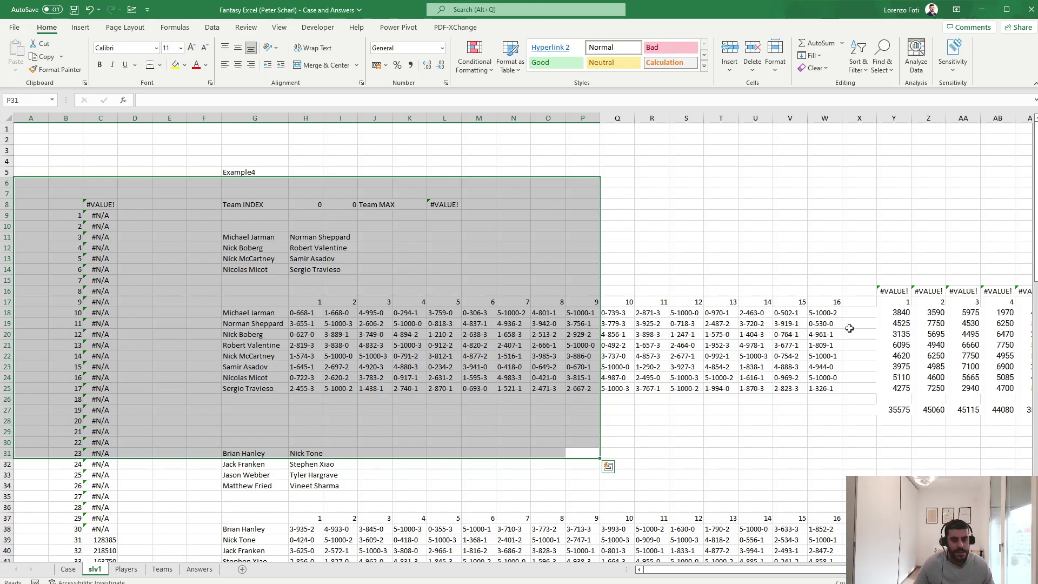
pyautogui.click(904, 290)
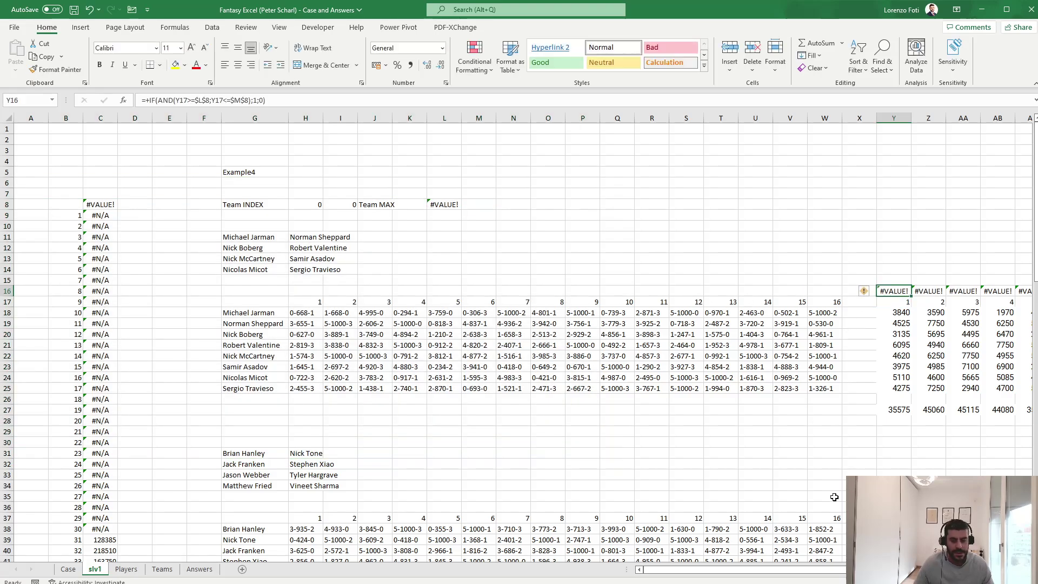
pyautogui.moveTo(833, 496); pyautogui.dragTo(931, 486)
pyautogui.scroll(-5, 931, 485)
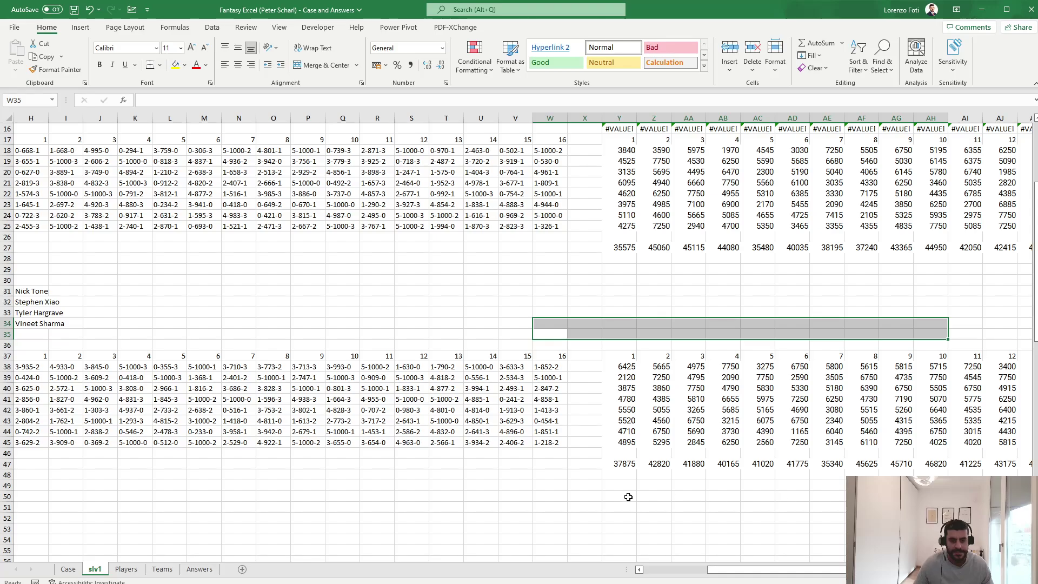
pyautogui.click(626, 496)
pyautogui.click(64, 569)
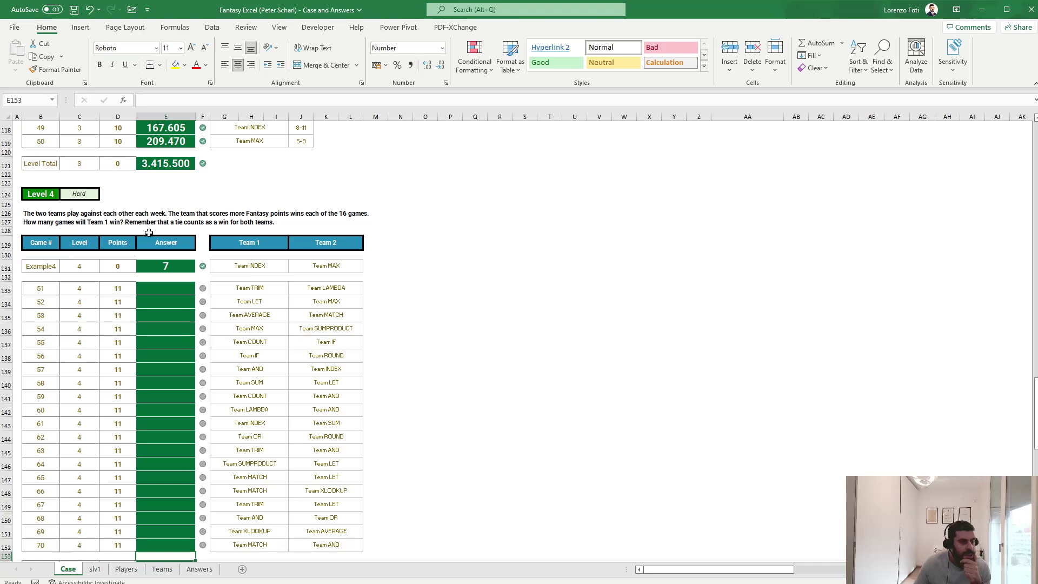
pyautogui.click(96, 569)
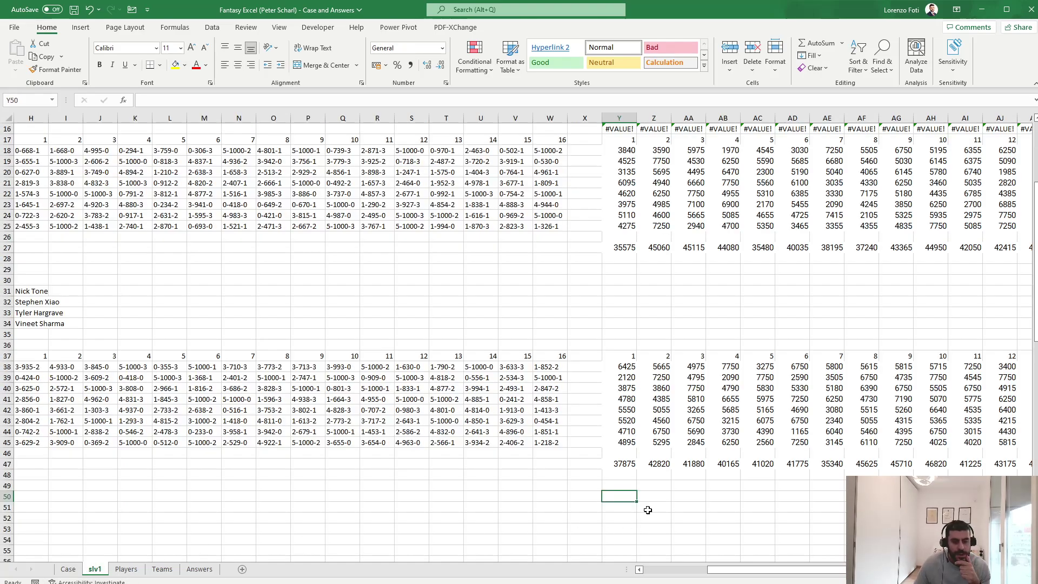
# In Y30 of slv1, flag a week 1 win or tie for the first team with IF(Y27>=Y47;1;0).
pyautogui.click(630, 282)
pyautogui.write('+')
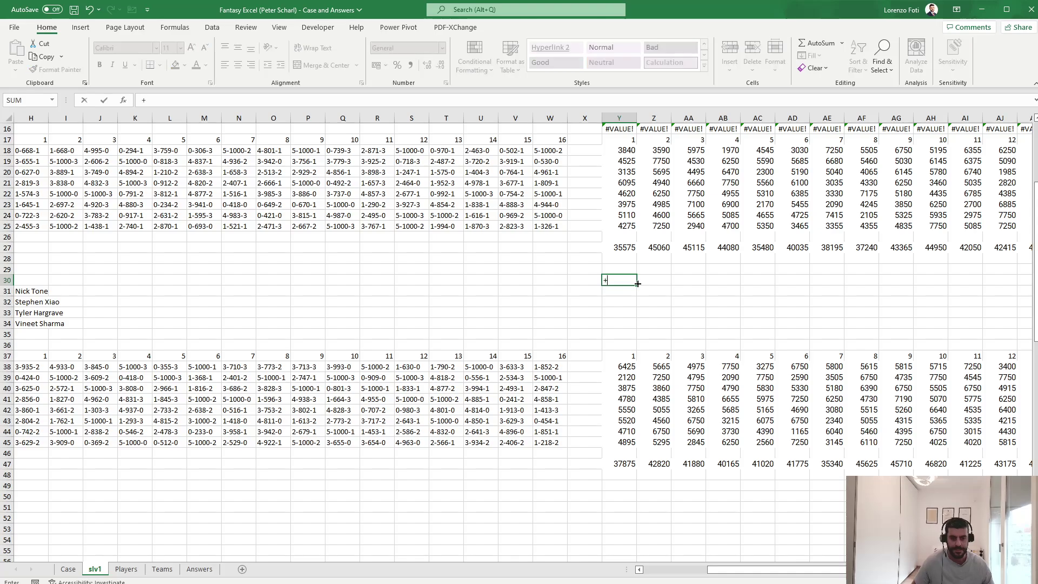
pyautogui.write('if(')
pyautogui.press('Up')
pyautogui.press('Up')
pyautogui.press('Up')
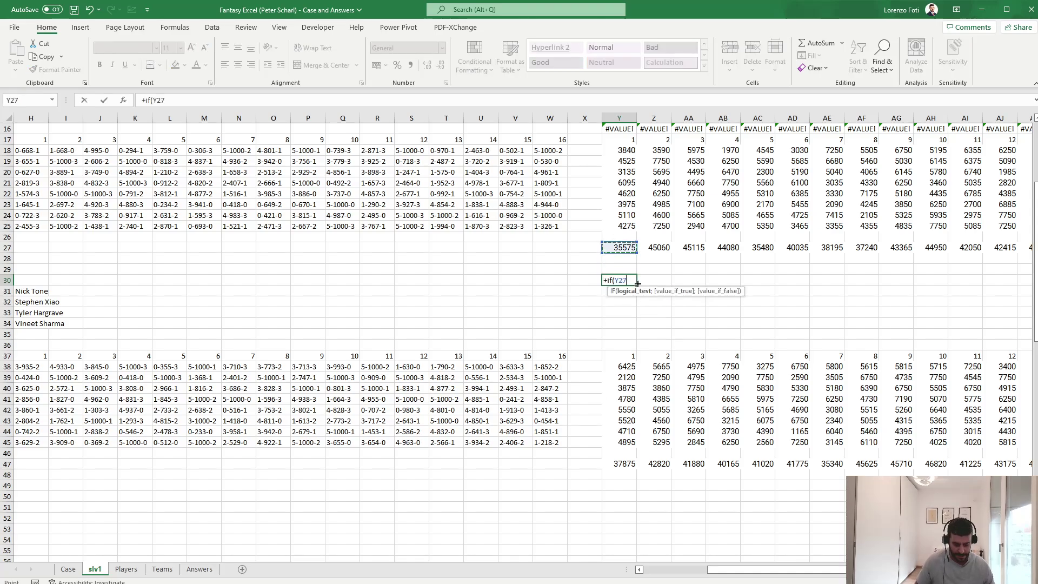
pyautogui.write('>=')
pyautogui.hotkey('ctrl', 'Down')
pyautogui.hotkey('ctrl', 'Down')
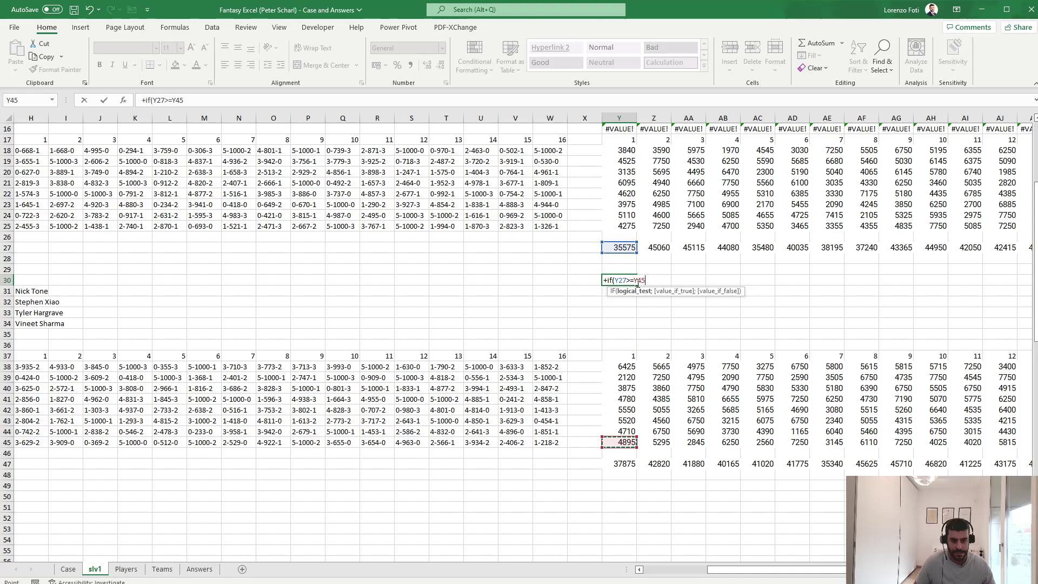
pyautogui.press('Down')
pyautogui.press('Down')
pyautogui.write(';1;0)')
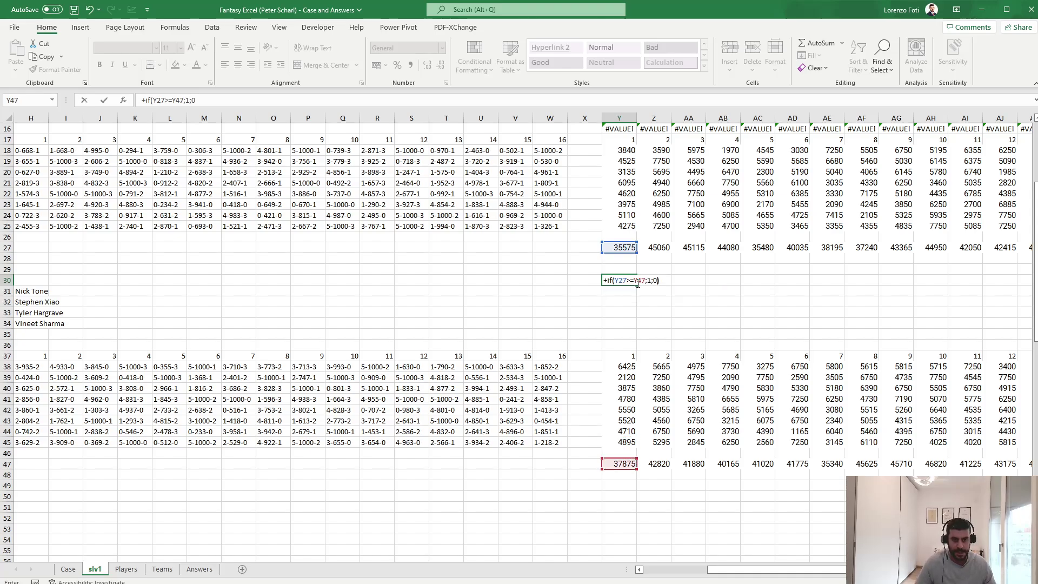
pyautogui.hotkey('ctrl', 'Return')
# Copy the win flag formula from Y30 across Z30:AN30 for the remaining weeks and select the whole row of flags.
pyautogui.hotkey('ctrl', 'Right')
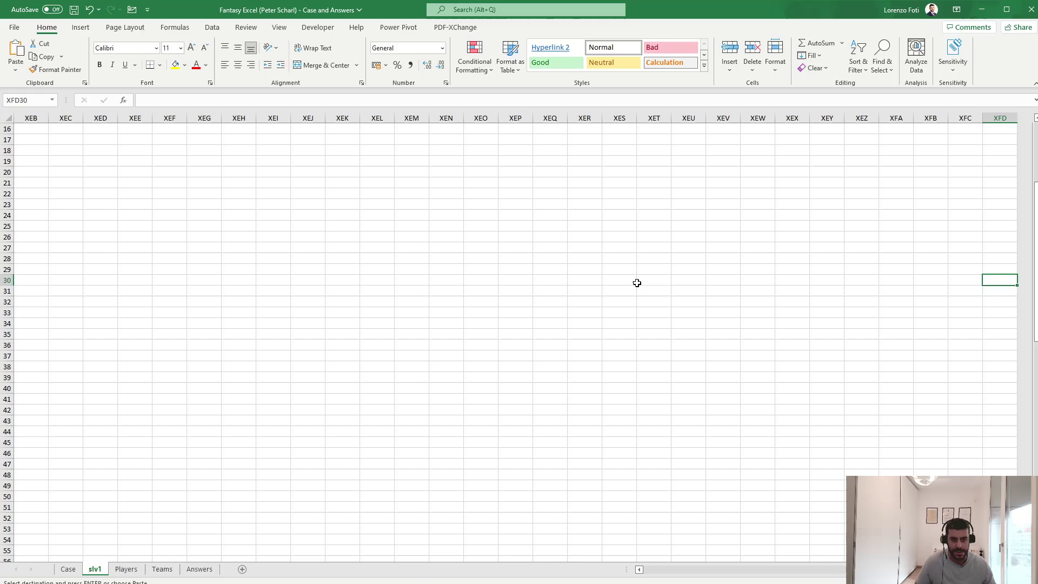
pyautogui.hotkey('ctrl', 'Left')
pyautogui.hotkey('ctrl', 'c')
pyautogui.press('Right')
pyautogui.hotkey('shift', 'Right')
pyautogui.hotkey('shift', 'Right')
pyautogui.hotkey('shift', 'Right')
pyautogui.hotkey('shift', 'Right')
pyautogui.hotkey('shift', 'Right')
pyautogui.hotkey('shift', 'Right')
pyautogui.hotkey('shift', 'Right')
pyautogui.hotkey('shift', 'Right')
pyautogui.hotkey('shift', 'Right')
pyautogui.hotkey('shift', 'Right')
pyautogui.hotkey('shift', 'Right')
pyautogui.hotkey('shift', 'Right')
pyautogui.hotkey('shift', 'Right')
pyautogui.hotkey('shift', 'Right')
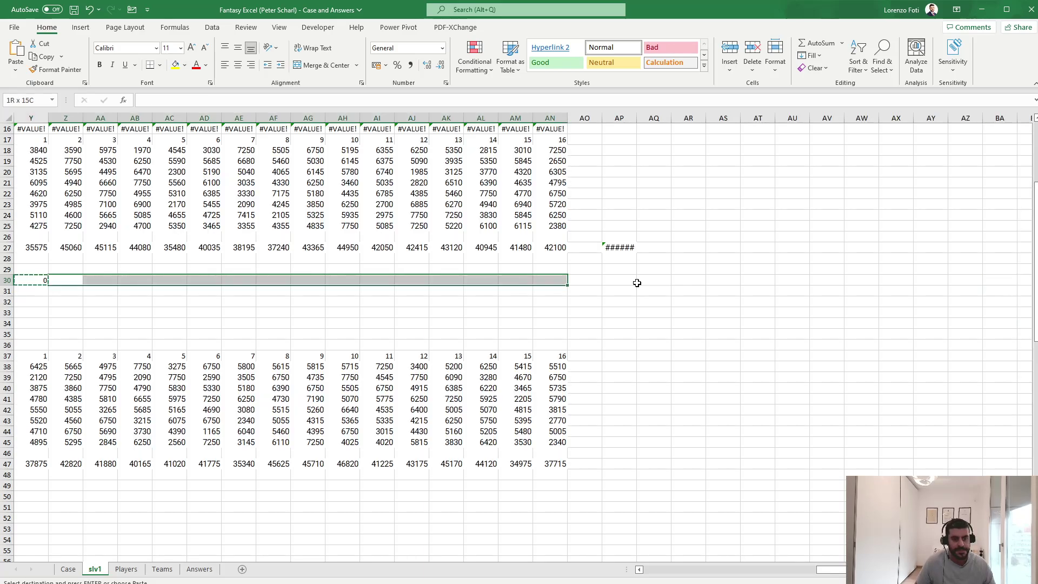
pyautogui.hotkey('ctrl', 'v')
pyautogui.press('Escape')
pyautogui.press('Left')
pyautogui.hotkey('ctrl', 'shift', 'Right')
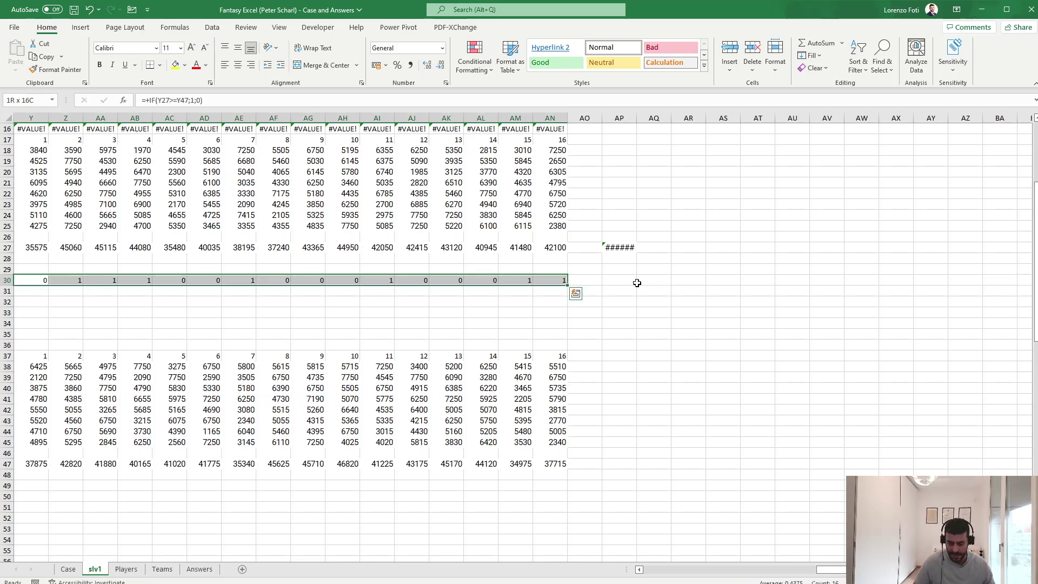
# In AP30 of slv1, total the first team's weekly win flags with SUM(Y30:AN30).
pyautogui.hotkey('ctrl', 'pageup')
pyautogui.hotkey('ctrl', 'pagedown')
pyautogui.press('Right')
pyautogui.press('Right')
pyautogui.press('Right')
pyautogui.press('Right')
pyautogui.press('Right')
pyautogui.press('Right')
pyautogui.press('Right')
pyautogui.press('Right')
pyautogui.press('Right')
pyautogui.press('Right')
pyautogui.press('Right')
pyautogui.press('Right')
pyautogui.press('Right')
pyautogui.press('Right')
pyautogui.press('Right')
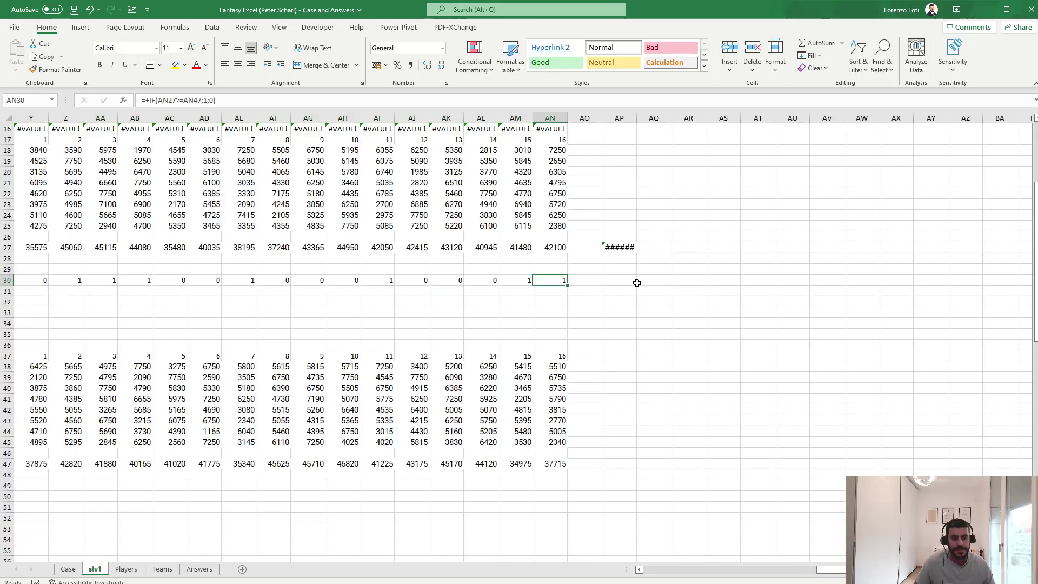
pyautogui.hotkey('ctrl', 'Right')
pyautogui.hotkey('ctrl', 'Left')
pyautogui.press('Right')
pyautogui.press('Right')
pyautogui.write('+sum')
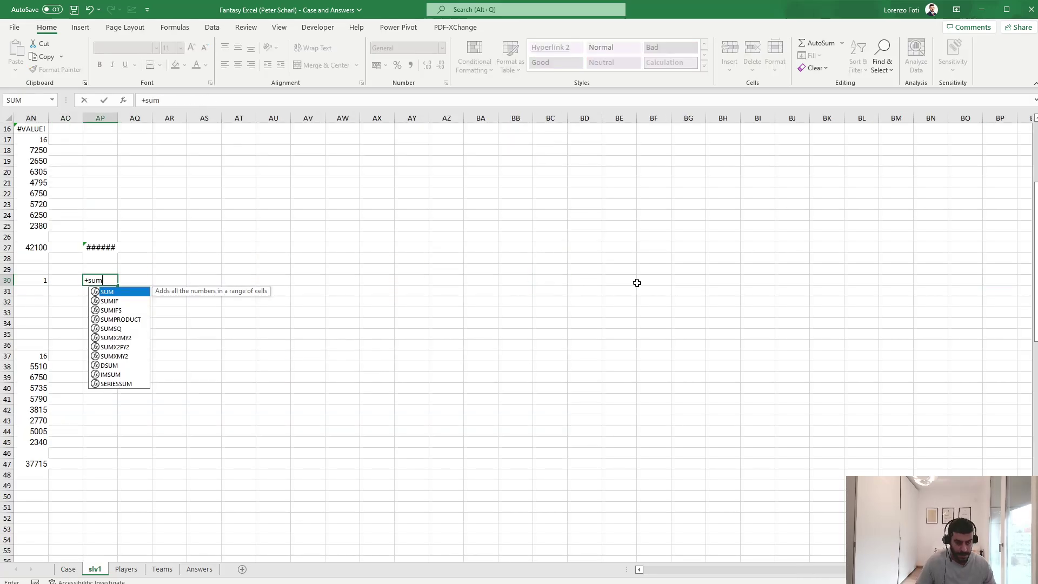
pyautogui.write('(')
pyautogui.hotkey('ctrl', 'Left')
pyautogui.hotkey('ctrl', 'Left')
pyautogui.hotkey('ctrl', 'Left')
pyautogui.hotkey('ctrl', 'Left')
pyautogui.hotkey('ctrl', 'Right')
pyautogui.hotkey('ctrl', 'Right')
pyautogui.hotkey('ctrl', 'shift', 'Right')
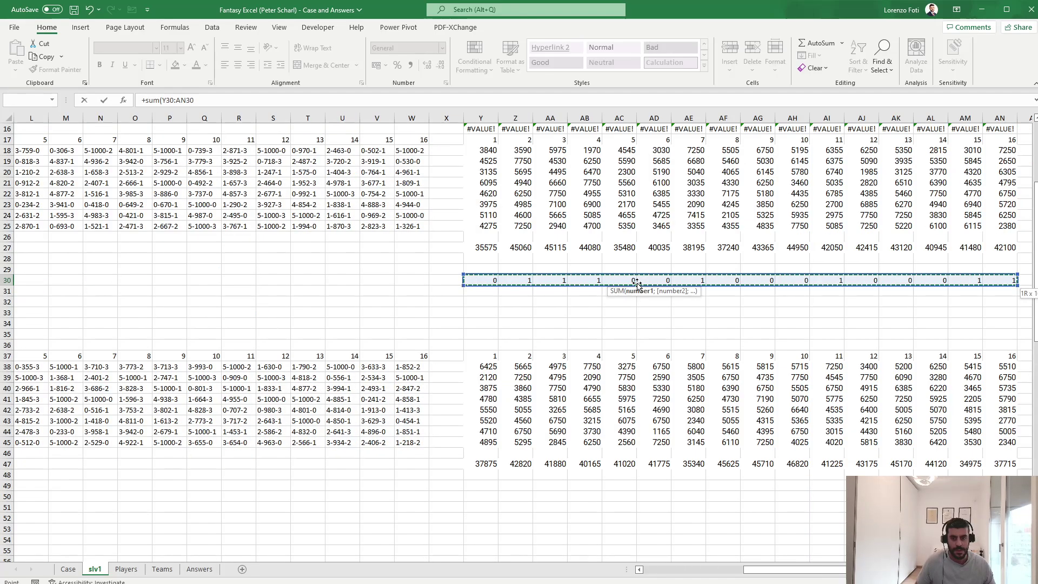
pyautogui.press('Return')
# Replace the formula in C8 above the results table of slv1 with a reference to the win total in AP30.
pyautogui.hotkey('ctrl', 'Home')
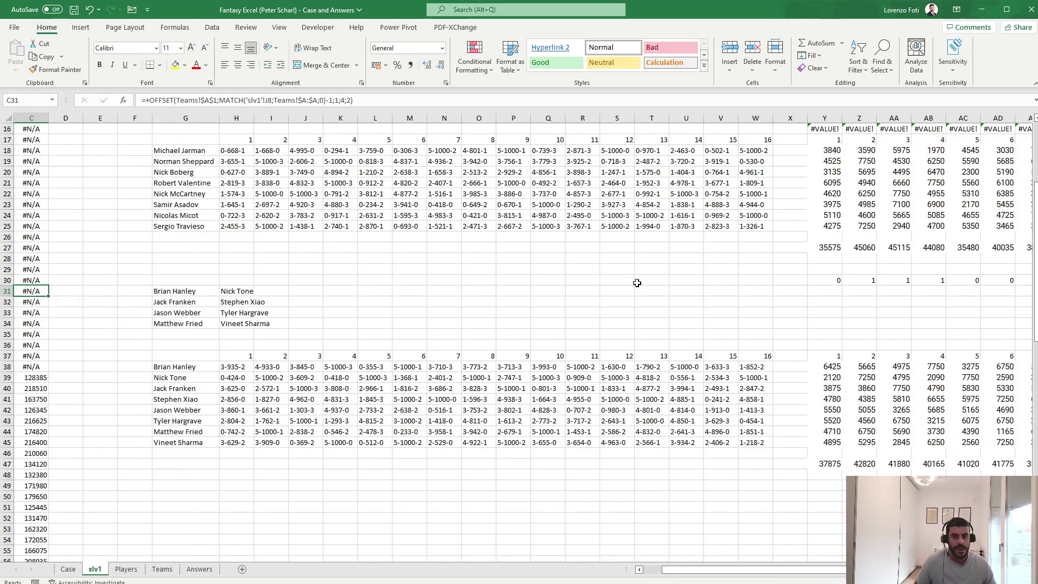
pyautogui.hotkey('ctrl', 'Right')
pyautogui.press('Down')
pyautogui.press('Down')
pyautogui.press('Down')
pyautogui.hotkey('ctrl', 'Left')
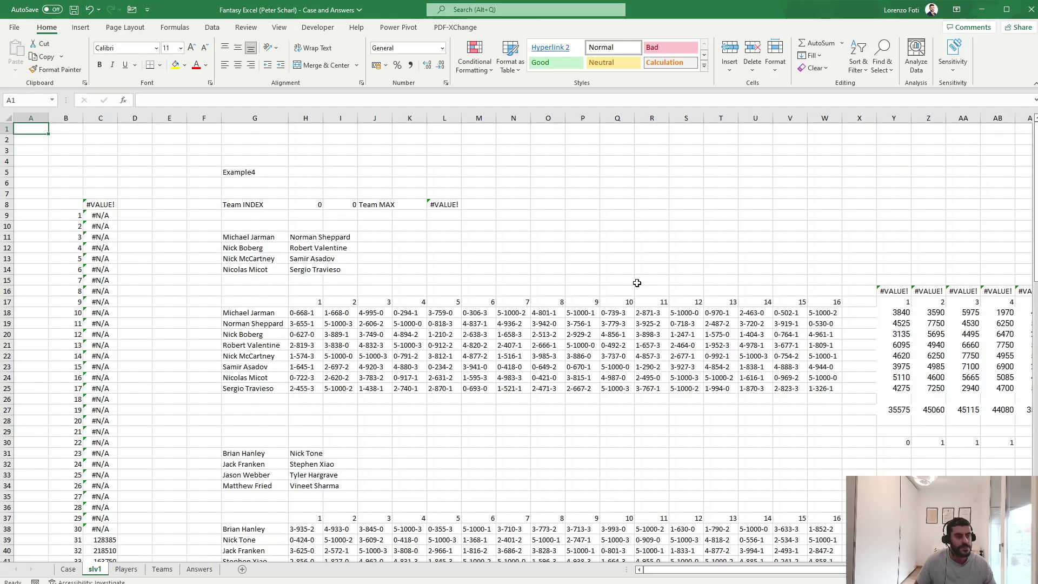
pyautogui.press('Right')
pyautogui.press('Right')
pyautogui.press('Down')
pyautogui.press('Down')
pyautogui.press('Down')
pyautogui.press('Down')
pyautogui.press('Delete')
pyautogui.write('+')
pyautogui.press('Right')
pyautogui.press('Down')
pyautogui.press('Right')
pyautogui.press('Right')
pyautogui.press('Down')
pyautogui.press('Down')
pyautogui.press('Right')
pyautogui.press('Right')
pyautogui.press('Down')
pyautogui.press('Down')
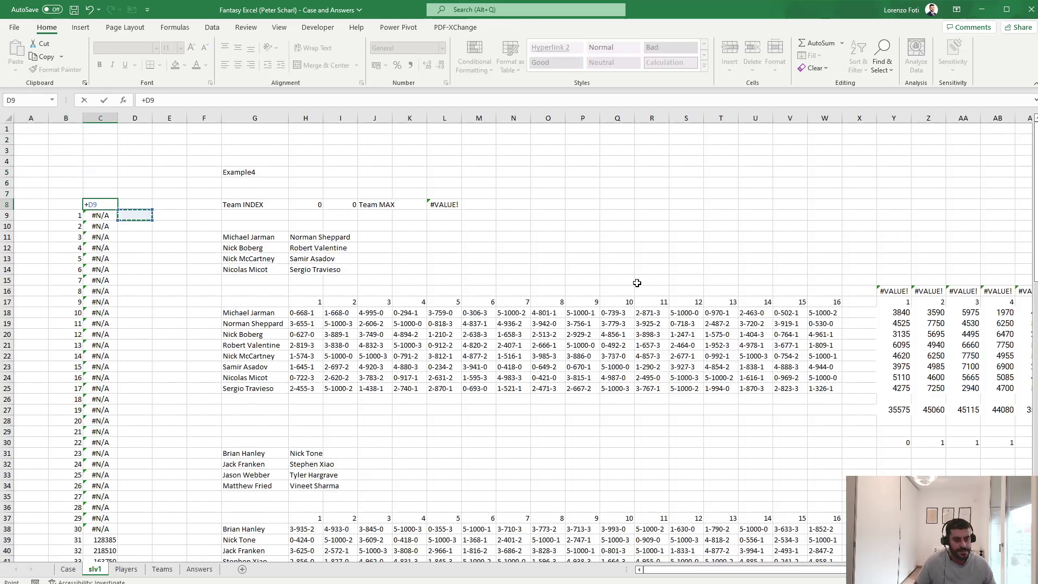
pyautogui.press('Right')
pyautogui.press('Down')
pyautogui.press('Right')
pyautogui.press('Down')
pyautogui.press('Down')
pyautogui.press('Down')
pyautogui.press('Down')
pyautogui.hotkey('ctrl', 'Right')
pyautogui.hotkey('ctrl', 'Right')
pyautogui.hotkey('ctrl', 'Right')
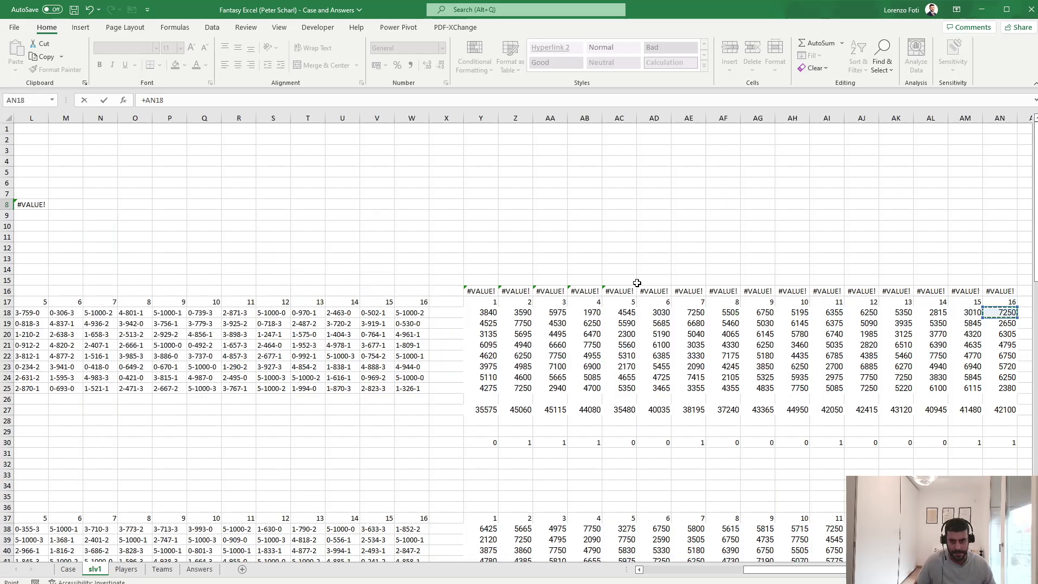
pyautogui.press('Down')
pyautogui.press('Down')
pyautogui.press('Down')
pyautogui.press('Down')
pyautogui.press('Down')
pyautogui.press('Down')
pyautogui.press('Down')
pyautogui.press('Down')
pyautogui.press('Down')
pyautogui.press('Down')
pyautogui.press('Down')
pyautogui.press('Down')
pyautogui.press('Right')
pyautogui.press('Right')
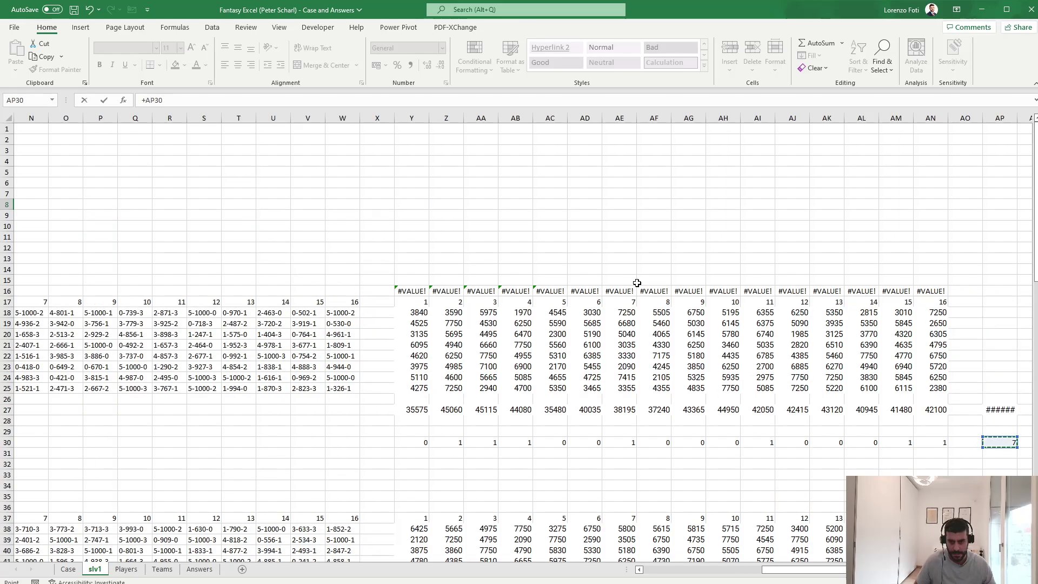
pyautogui.press('Return')
# Set the workbook's calculation mode to automatic so that the results table recalculates.
pyautogui.hotkey('alt', 'm')
pyautogui.press('x')
pyautogui.press('a')
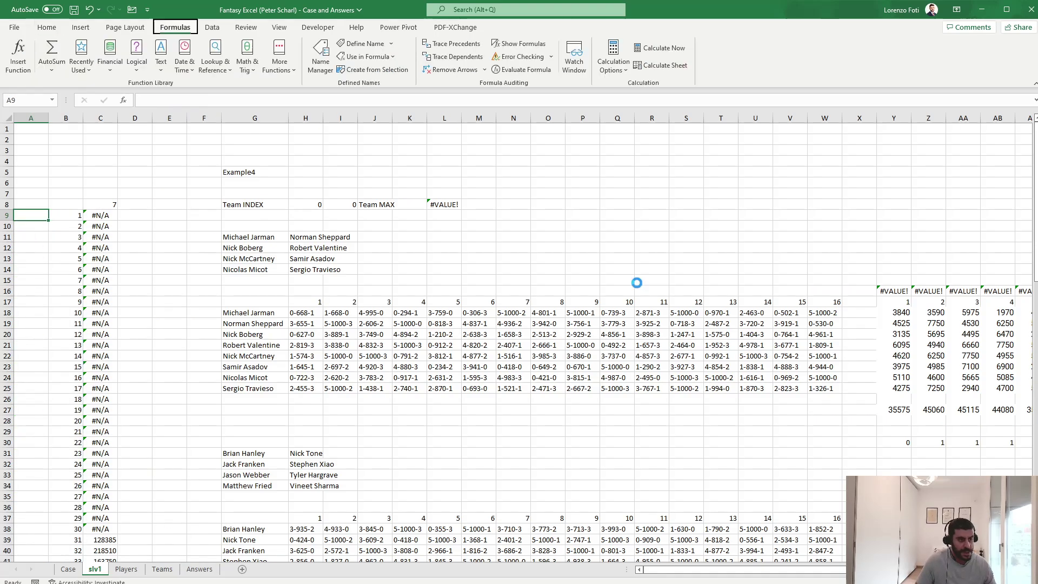
# Copy the results for games 51 to 70 from C59:C78 of slv1 and paste them as values into the Level 4 answers from E133 on Case.
pyautogui.scroll(-15, 76, 441)
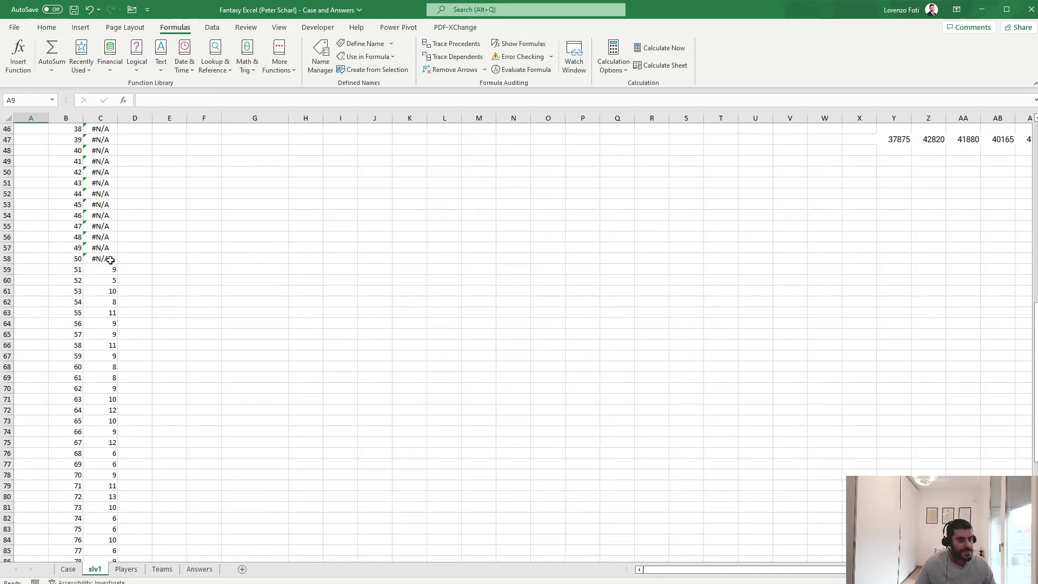
pyautogui.moveTo(110, 269); pyautogui.dragTo(111, 475)
pyautogui.hotkey('ctrl', 'c')
pyautogui.click(68, 569)
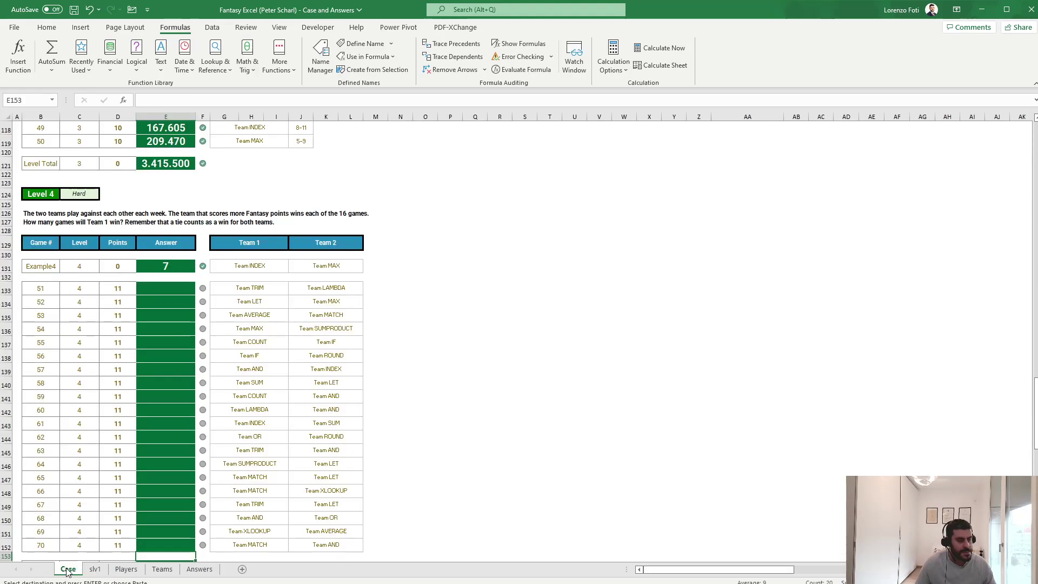
pyautogui.click(166, 287)
pyautogui.hotkey('alt', 'h')
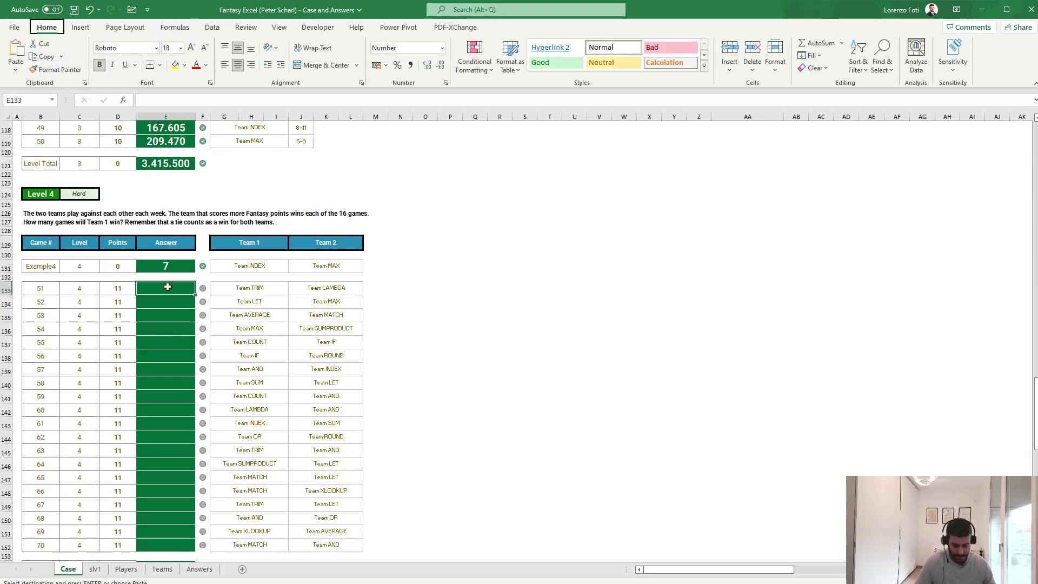
pyautogui.hotkey('ctrl', 'v')
pyautogui.scroll(-6, 179, 318)
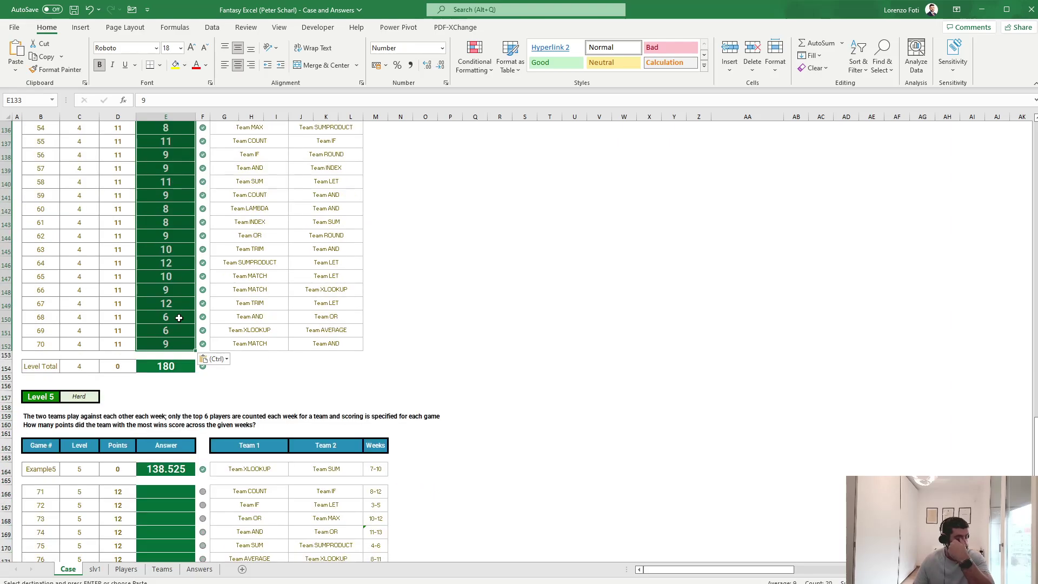
pyautogui.scroll(-4, 179, 318)
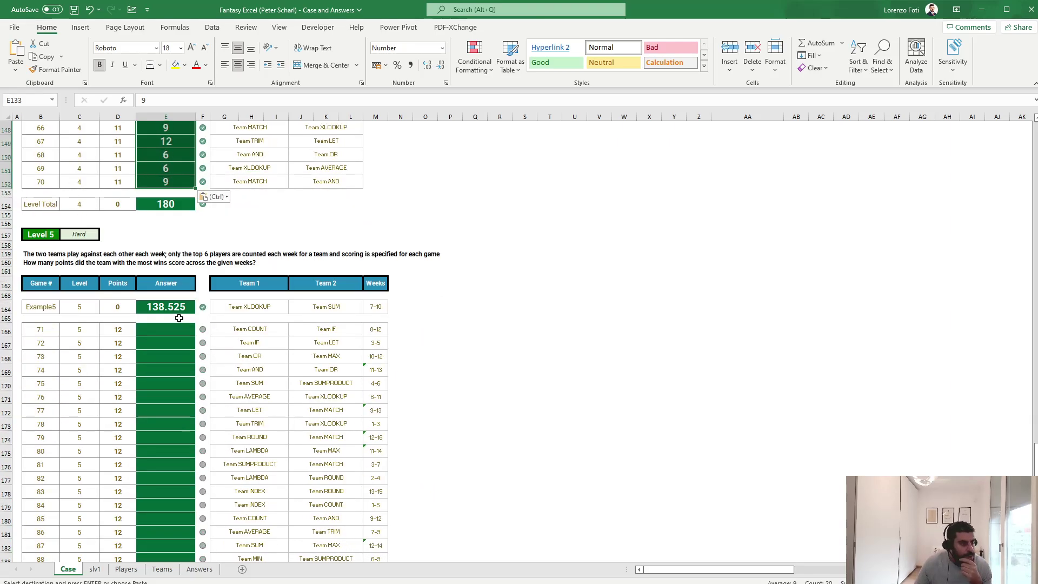
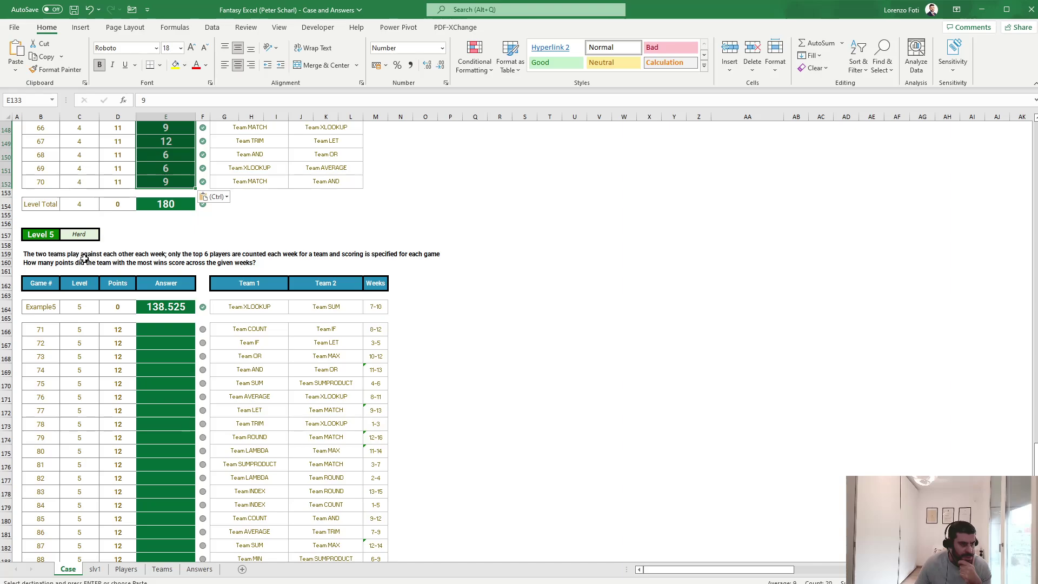
# Check the Weeks entries of the Level 5 games on the Case sheet and select game label cell G5 on the slv1 sheet.
pyautogui.click(380, 307)
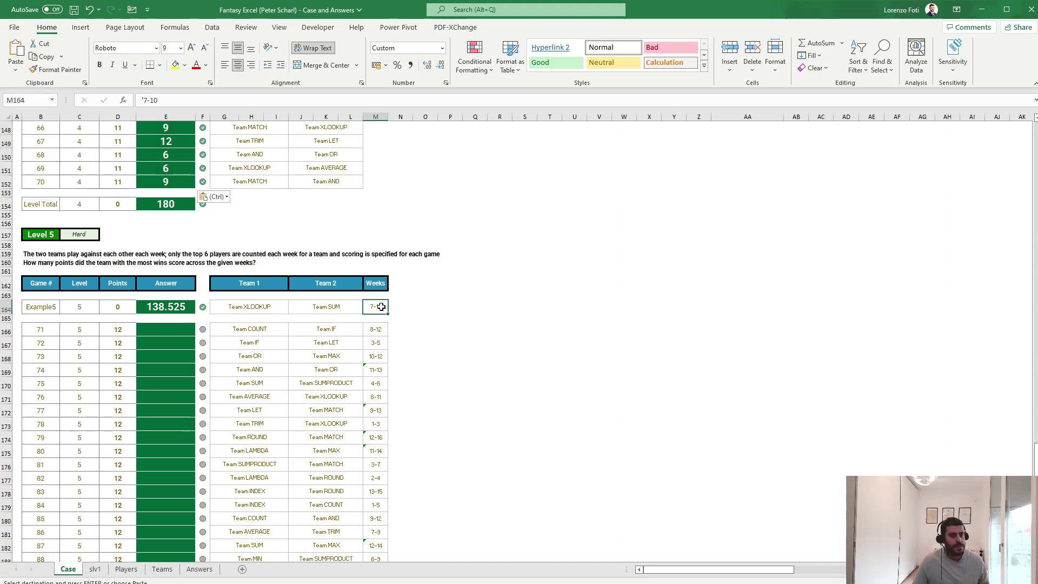
pyautogui.rightClick(374, 342)
pyautogui.press('Escape')
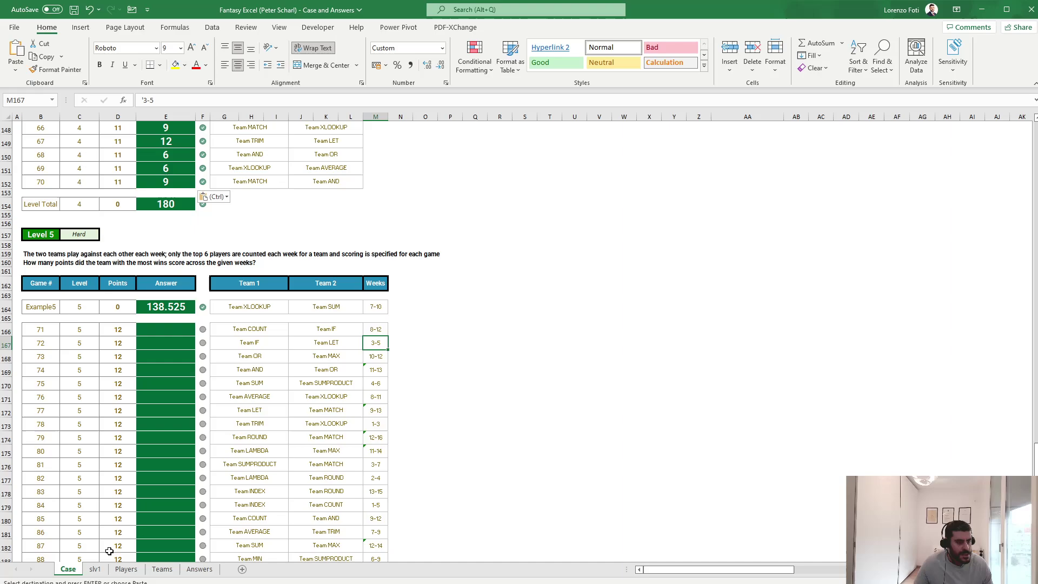
pyautogui.click(95, 569)
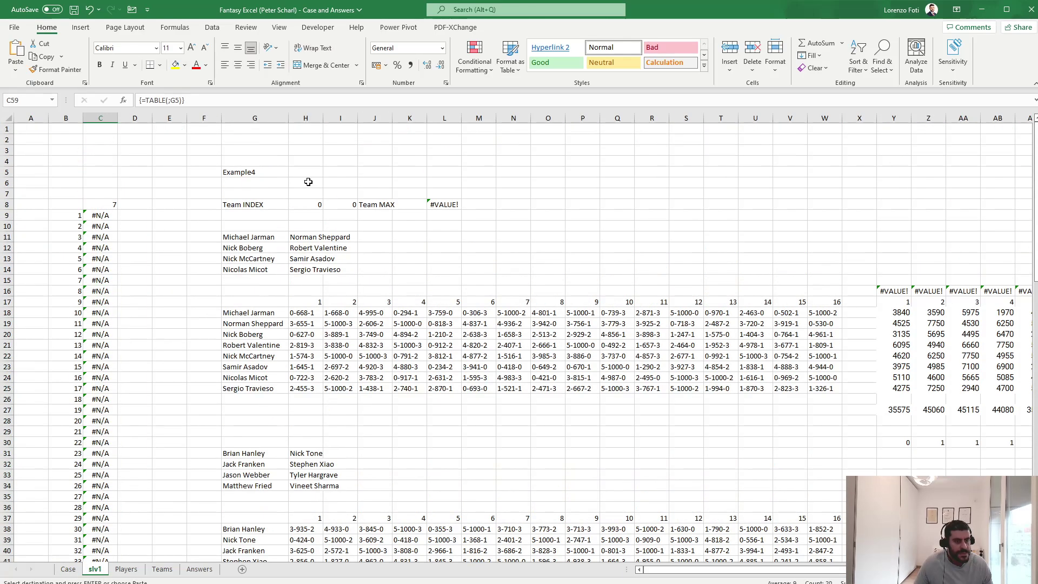
pyautogui.click(242, 174)
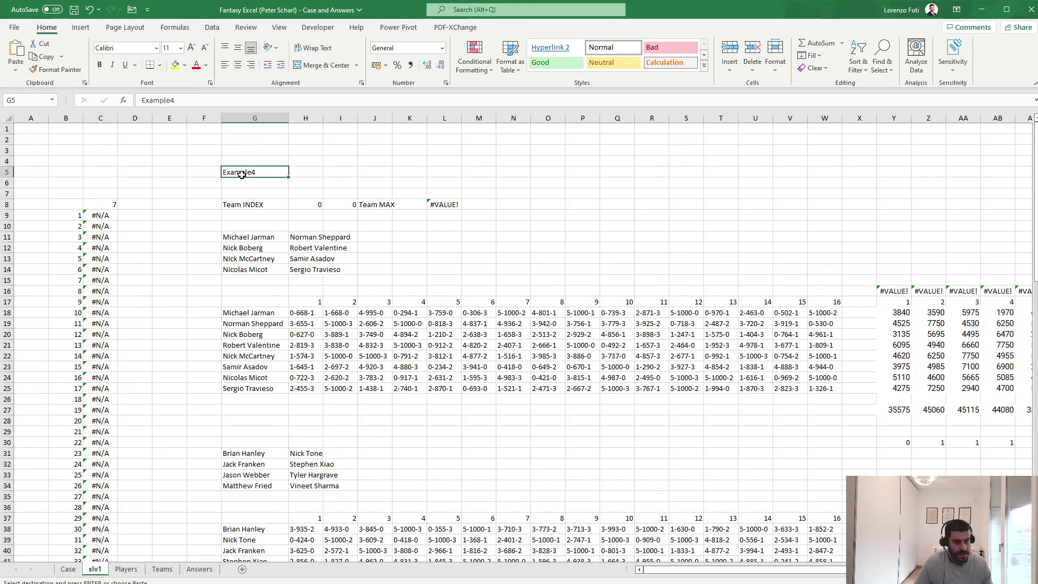
pyautogui.press('F2')
pyautogui.press('BackSpace')
pyautogui.write('2')
pyautogui.press('Return')
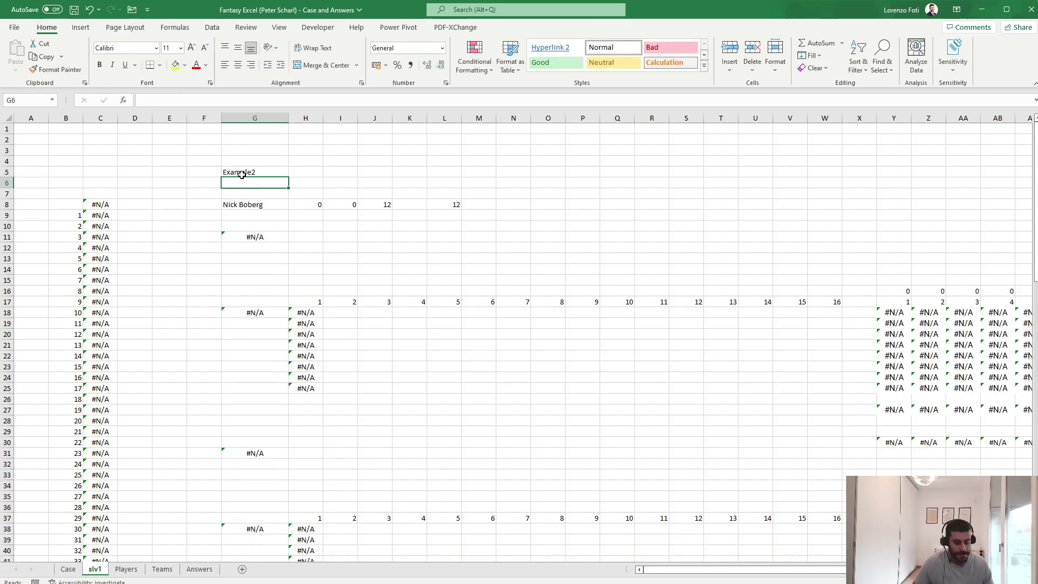
# Set the game label in cell G5 to Example5.
pyautogui.press('Up')
pyautogui.press('F2')
pyautogui.press('BackSpace')
pyautogui.write('5')
pyautogui.press('Return')
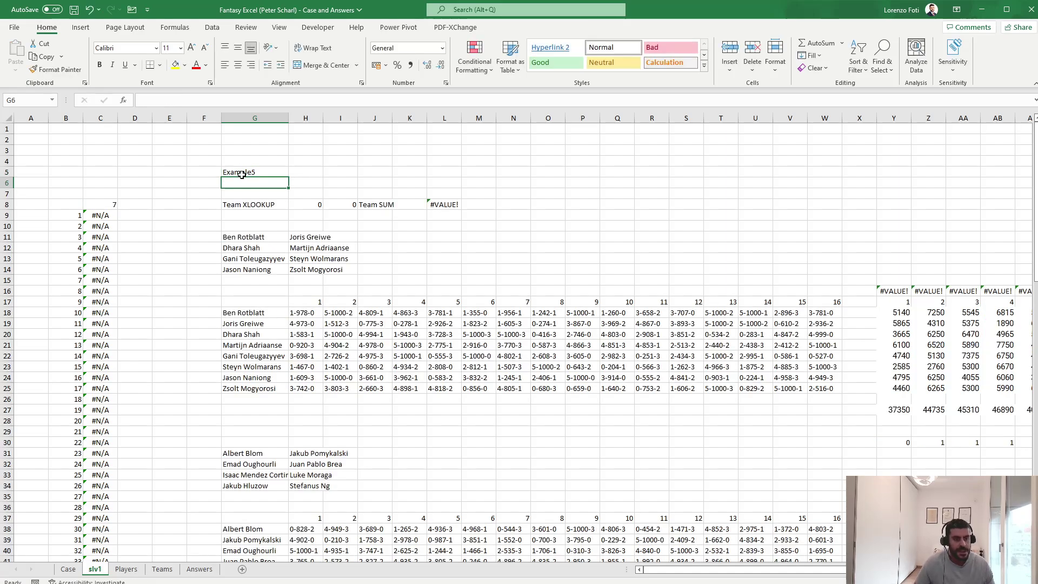
# Extend the XLOOKUP return range in cell G8 of the slv1 sheet to Case!G:M so it includes the Weeks column.
pyautogui.click(436, 204)
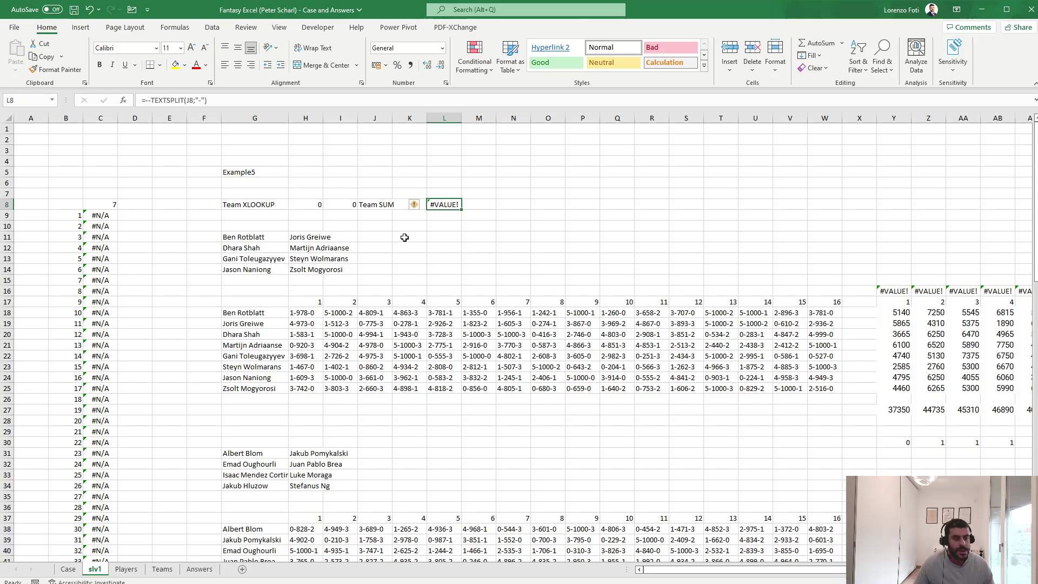
pyautogui.click(68, 569)
pyautogui.click(376, 329)
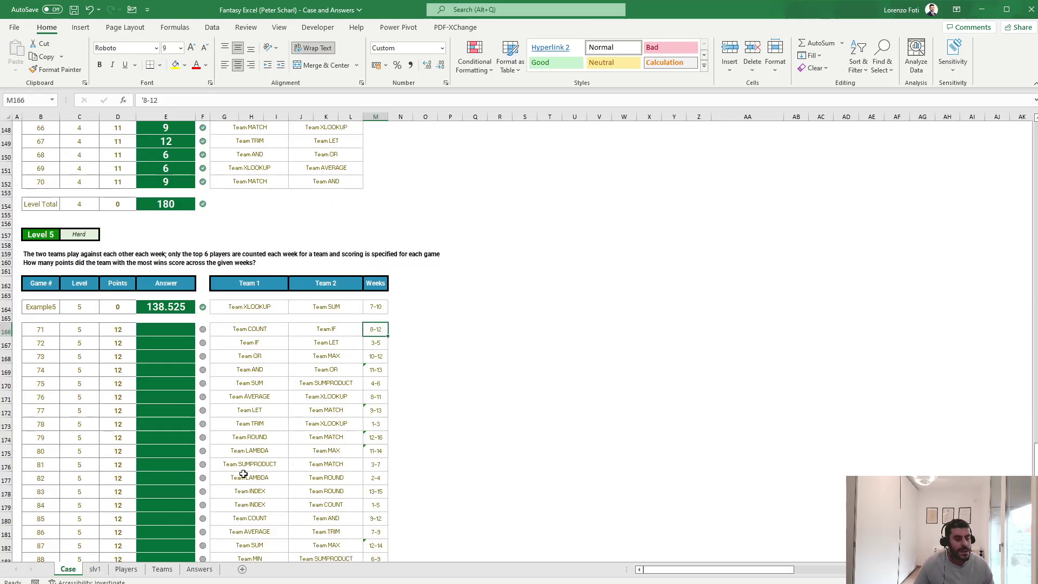
pyautogui.click(93, 570)
pyautogui.click(232, 205)
pyautogui.click(255, 101)
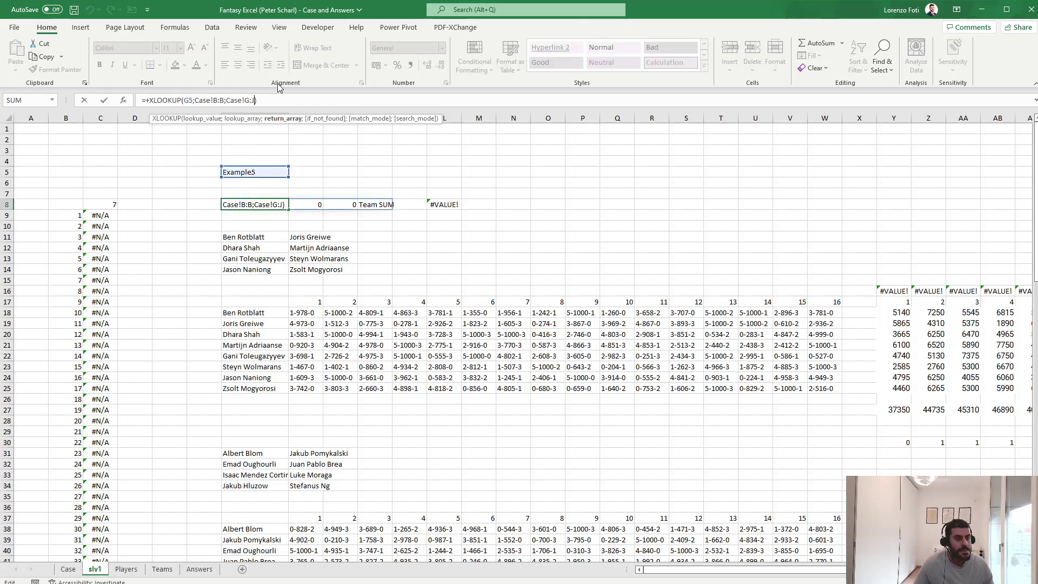
pyautogui.press('BackSpace')
pyautogui.write('M')
pyautogui.hotkey('ctrl', 'Return')
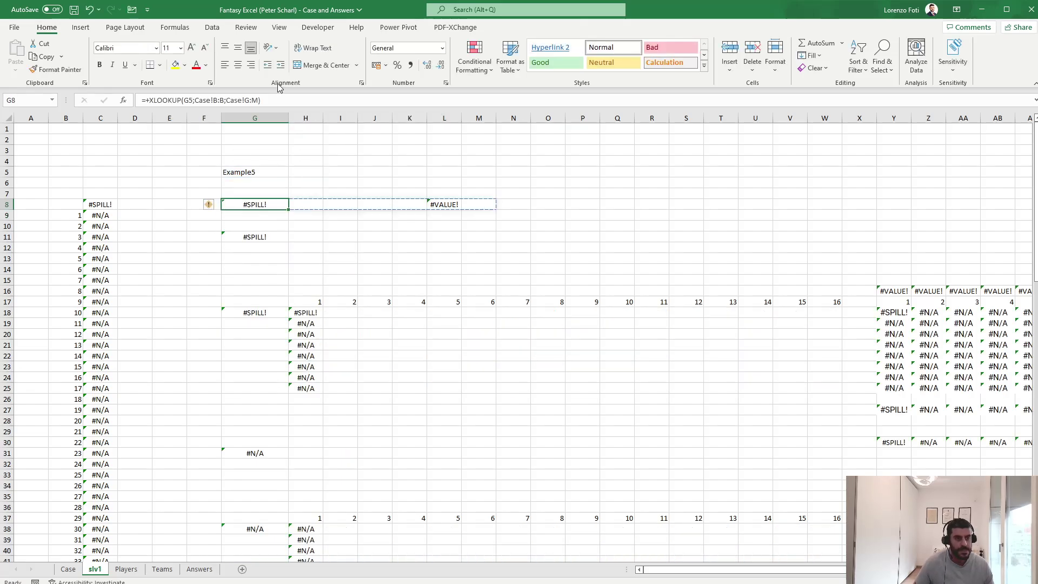
pyautogui.press('F2')
pyautogui.press('Escape')
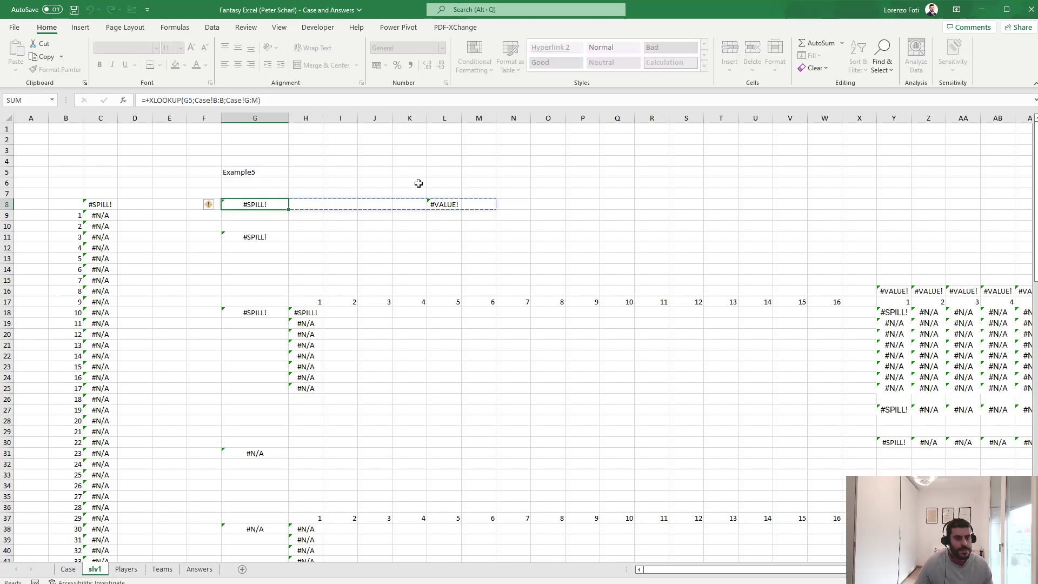
# Move the TEXTSPLIT formula from L8 to O8 and make it split the weeks text in M8.
pyautogui.click(445, 205)
pyautogui.moveTo(447, 211); pyautogui.dragTo(552, 214)
pyautogui.press('F2')
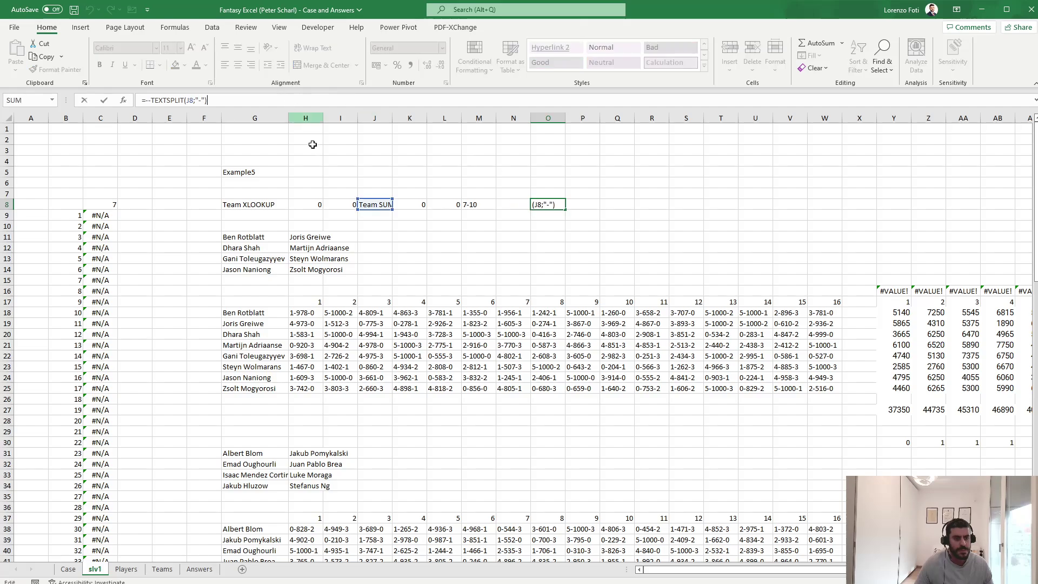
pyautogui.moveTo(367, 211); pyautogui.dragTo(464, 206)
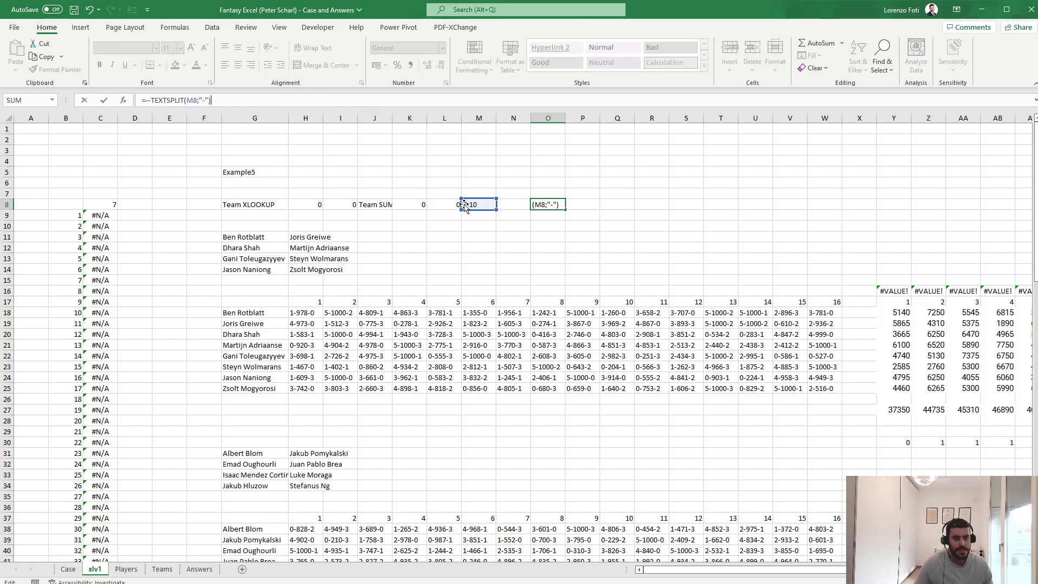
pyautogui.press('Return')
# Examine the week-flag formulas in row 16 above the weekly score table and the cells they reference.
pyautogui.press('Right')
pyautogui.press('Down')
pyautogui.press('Right')
pyautogui.press('Down')
pyautogui.press('Right')
pyautogui.press('Down')
pyautogui.press('Right')
pyautogui.press('Down')
pyautogui.press('Right')
pyautogui.press('Down')
pyautogui.press('Right')
pyautogui.press('Down')
pyautogui.press('Right')
pyautogui.press('Down')
pyautogui.press('Right')
pyautogui.press('Right')
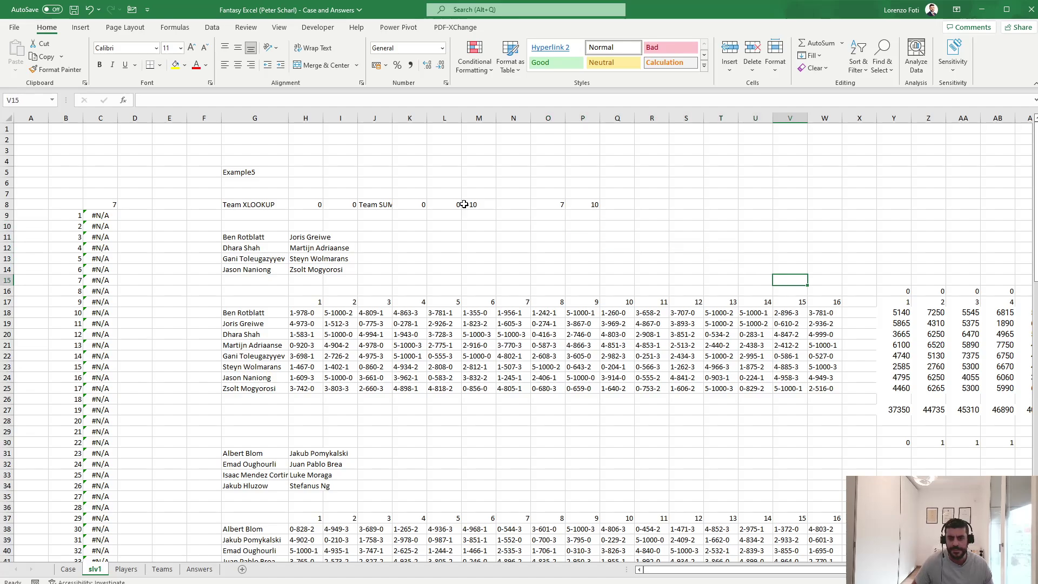
pyautogui.press('Right')
pyautogui.press('Right')
pyautogui.press('Right')
pyautogui.press('Right')
pyautogui.press('Right')
pyautogui.press('Right')
pyautogui.press('Right')
pyautogui.press('Right')
pyautogui.press('Right')
pyautogui.press('Right')
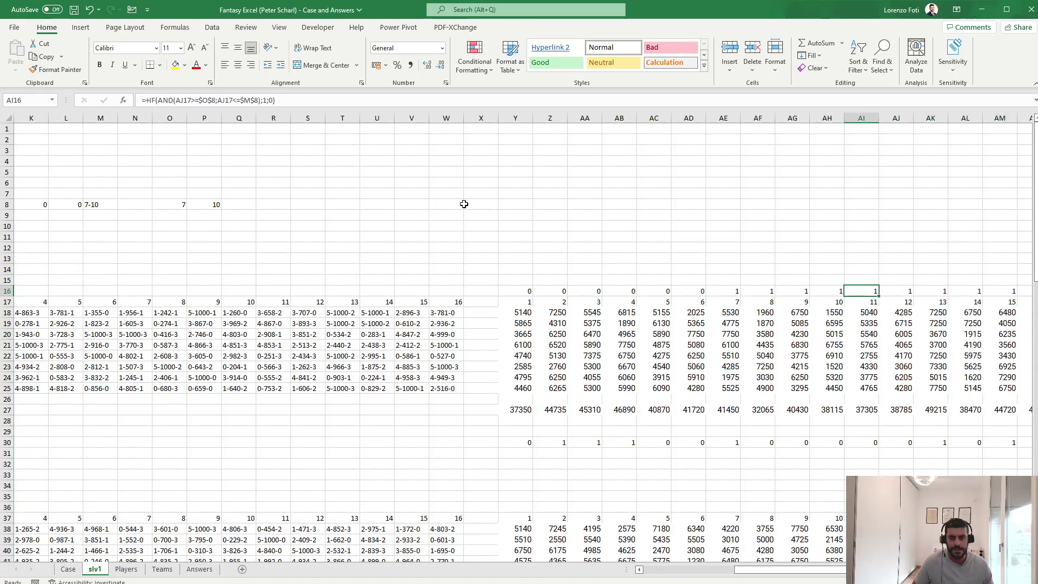
pyautogui.press('Left')
pyautogui.press('Left')
pyautogui.press('Left')
pyautogui.press('Right')
pyautogui.press('Right')
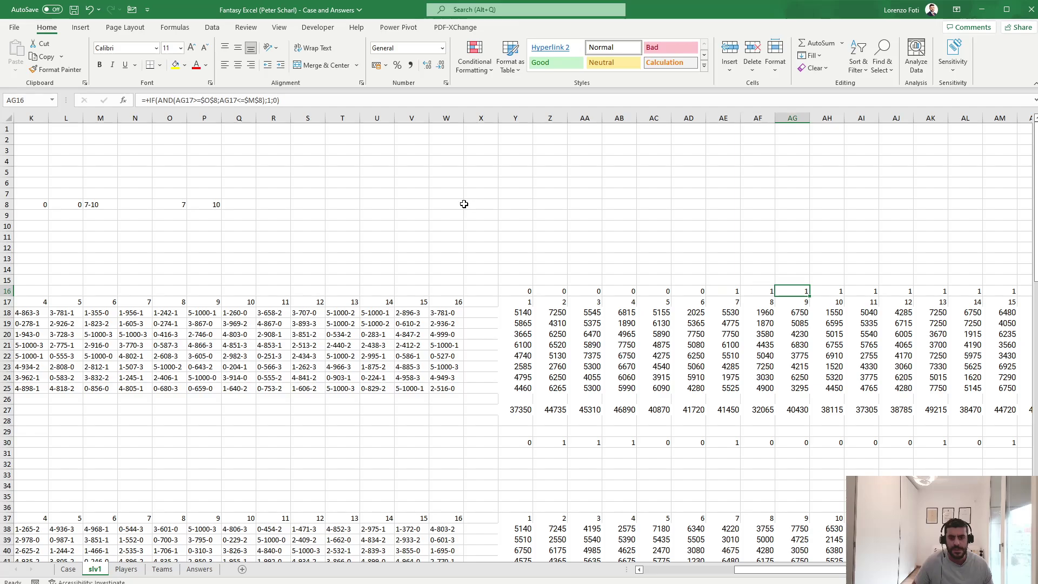
pyautogui.press('Right')
pyautogui.press('Right')
pyautogui.press('Right')
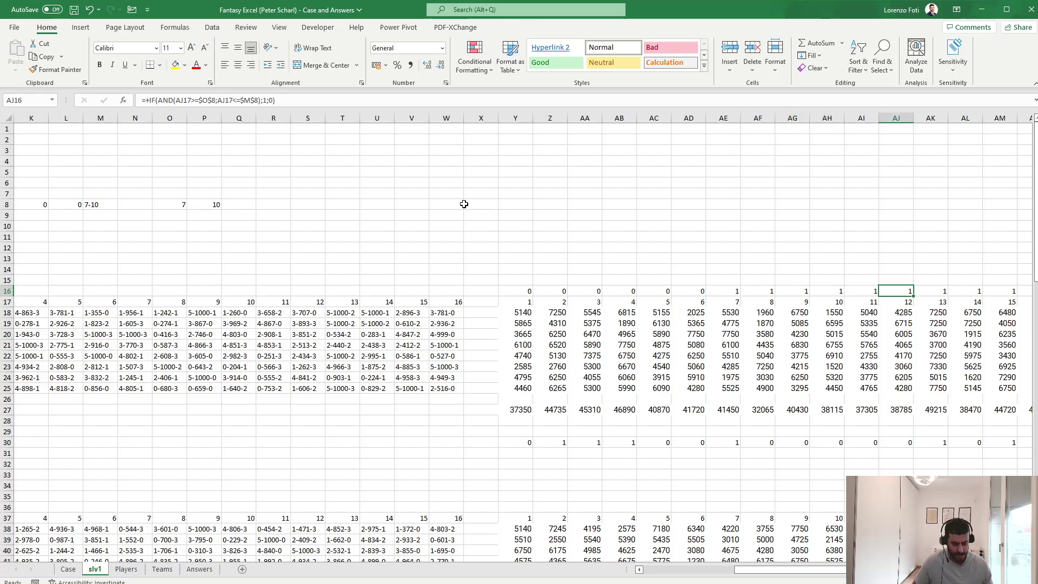
pyautogui.press('F2')
pyautogui.press('Escape')
# Change the upper week limit in the flag formula of cell Y16 to reference $P$8.
pyautogui.hotkey('ctrl', 'Left')
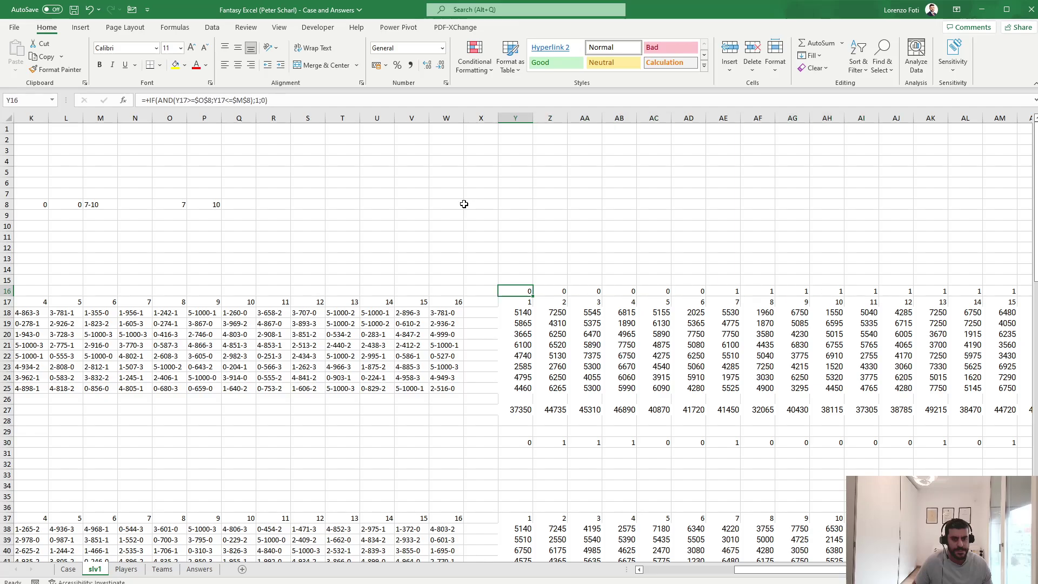
pyautogui.press('F2')
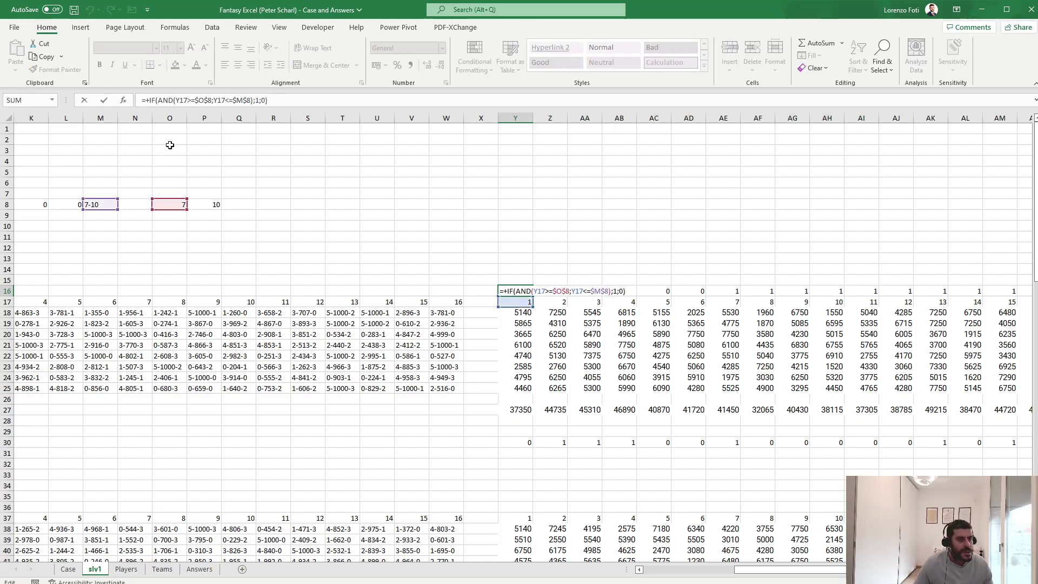
pyautogui.moveTo(109, 210); pyautogui.dragTo(208, 204)
pyautogui.press('Return')
pyautogui.press('Up')
# Copy the corrected flag formula from Y16 across the remaining week columns of row 16.
pyautogui.hotkey('ctrl', 'c')
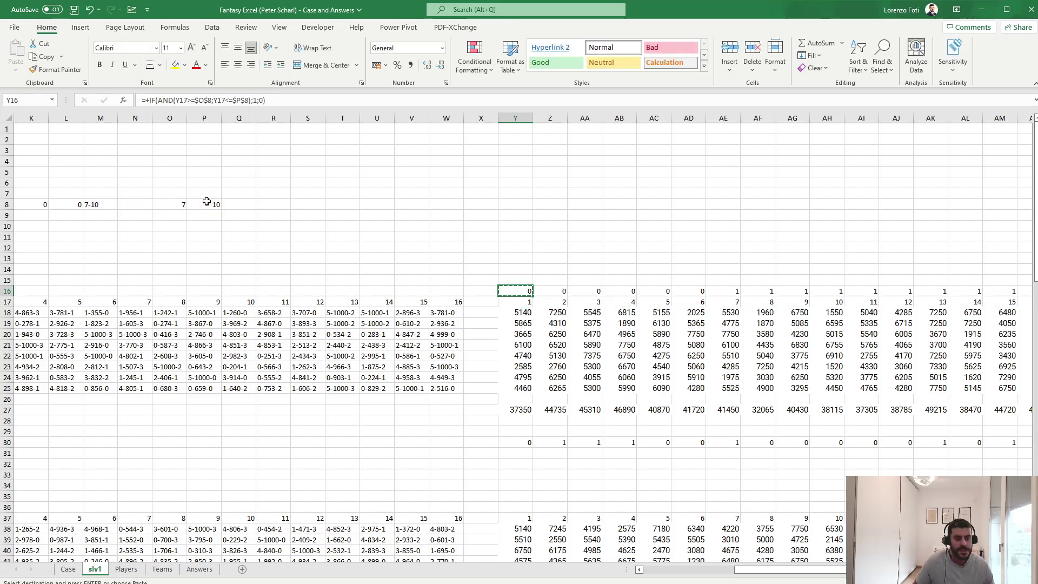
pyautogui.press('Right')
pyautogui.hotkey('ctrl', 'shift', 'Right')
pyautogui.hotkey('ctrl', 'v')
pyautogui.press('Escape')
pyautogui.press('Left')
pyautogui.press('Right')
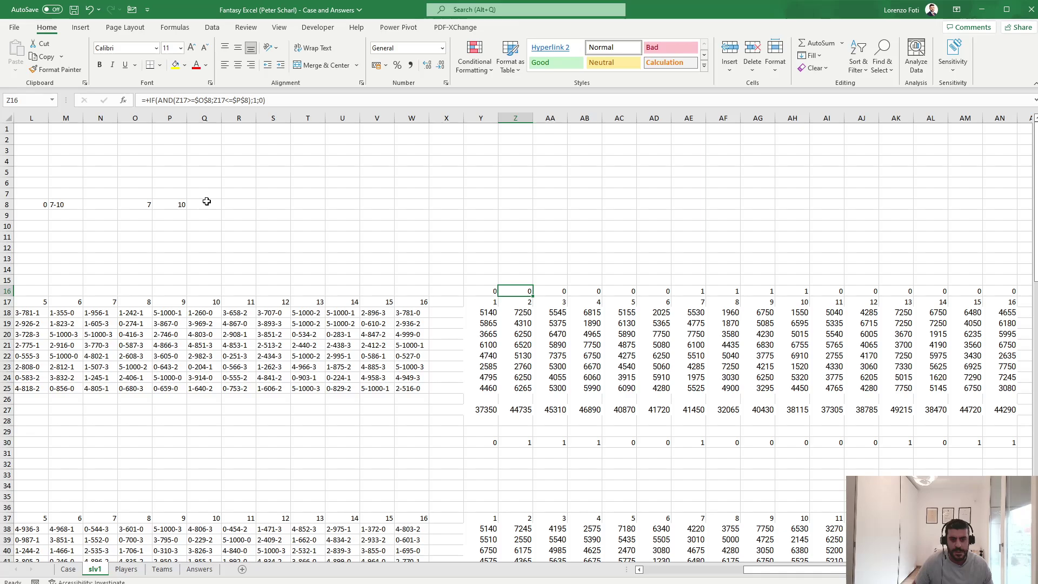
# Review the week flags across row 16 and the layout of the team tables beside them.
pyautogui.press('Right')
pyautogui.press('Right')
pyautogui.press('Right')
pyautogui.press('Right')
pyautogui.press('Right')
pyautogui.press('Right')
pyautogui.press('Right')
pyautogui.press('Right')
pyautogui.press('Right')
pyautogui.press('Right')
pyautogui.press('Right')
pyautogui.press('Right')
pyautogui.press('Right')
pyautogui.press('Right')
pyautogui.press('Right')
pyautogui.press('Right')
pyautogui.press('Right')
pyautogui.press('Right')
pyautogui.press('Right')
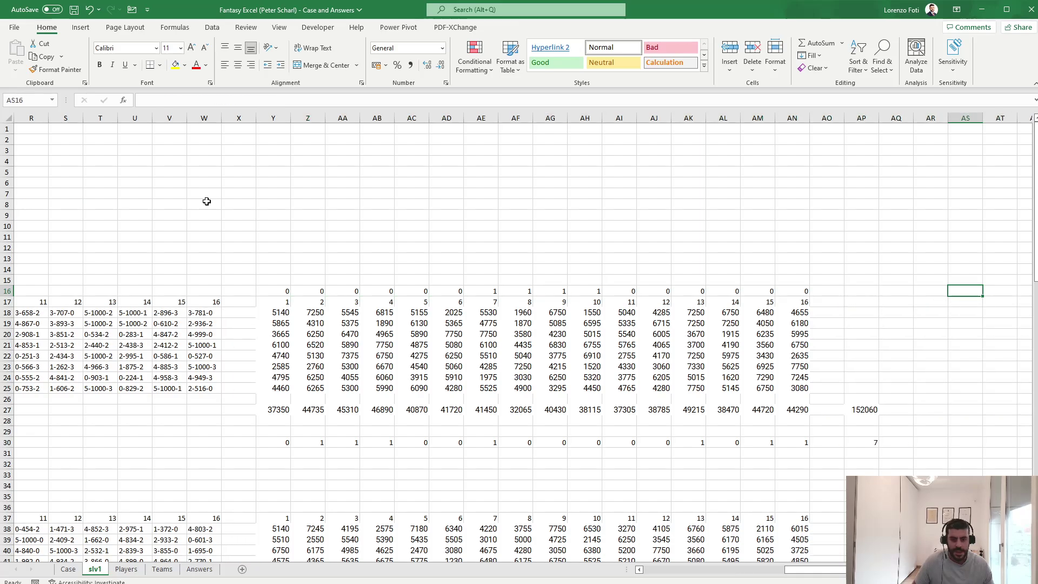
pyautogui.press('Left')
pyautogui.press('Left')
pyautogui.press('Left')
pyautogui.press('Left')
pyautogui.press('Left')
pyautogui.press('Left')
pyautogui.press('Left')
pyautogui.press('Left')
pyautogui.press('Left')
pyautogui.press('Left')
pyautogui.press('Left')
pyautogui.press('Left')
pyautogui.press('Left')
pyautogui.press('Left')
pyautogui.press('Left')
pyautogui.press('Left')
pyautogui.press('Left')
pyautogui.press('Left')
pyautogui.press('Left')
pyautogui.press('Left')
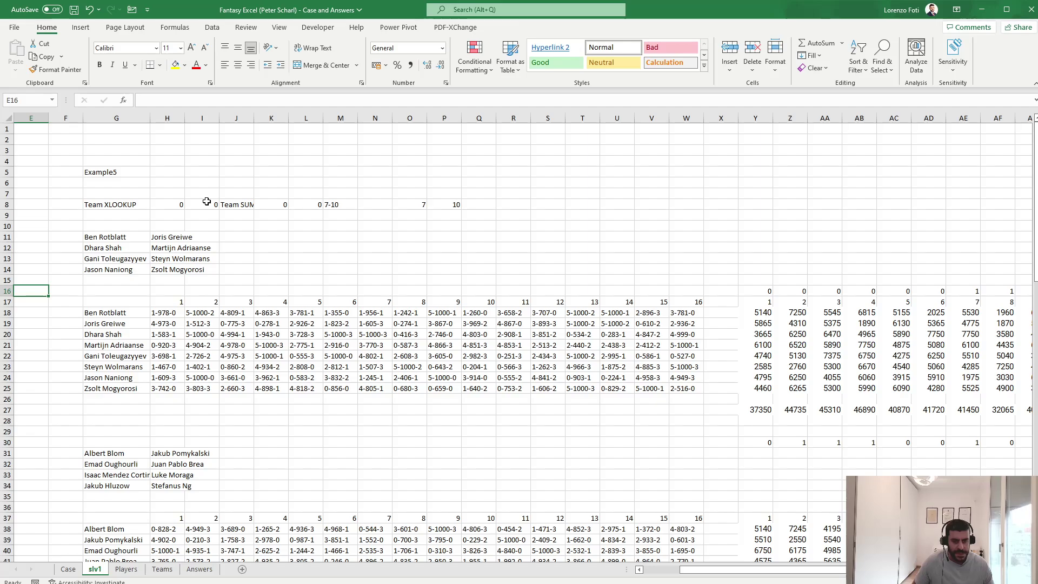
pyautogui.press('Right')
pyautogui.press('Right')
pyautogui.press('Right')
pyautogui.press('Right')
pyautogui.press('Right')
pyautogui.press('Right')
pyautogui.press('Right')
pyautogui.press('Right')
pyautogui.press('Right')
pyautogui.press('Right')
pyautogui.press('Right')
pyautogui.press('Right')
pyautogui.press('Right')
pyautogui.press('Right')
pyautogui.press('Right')
pyautogui.press('Right')
pyautogui.press('Right')
pyautogui.press('Right')
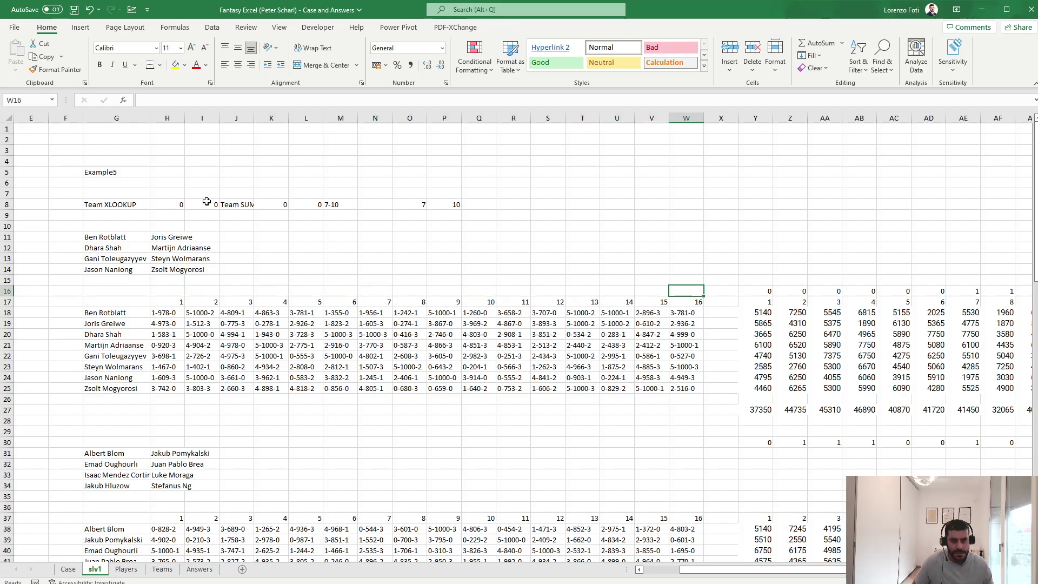
pyautogui.press('Right')
pyautogui.press('Right')
pyautogui.press('Right')
pyautogui.press('Left')
# In Y32, enter a formula totalling the six highest scores of Y18:Y25: =SUM(TAKE(SORT(Y18:Y25;;-1);6)).
pyautogui.press('Down')
pyautogui.press('Down')
pyautogui.press('Down')
pyautogui.press('Down')
pyautogui.press('Down')
pyautogui.press('Down')
pyautogui.press('Down')
pyautogui.press('Down')
pyautogui.press('Down')
pyautogui.press('Down')
pyautogui.press('Down')
pyautogui.press('Down')
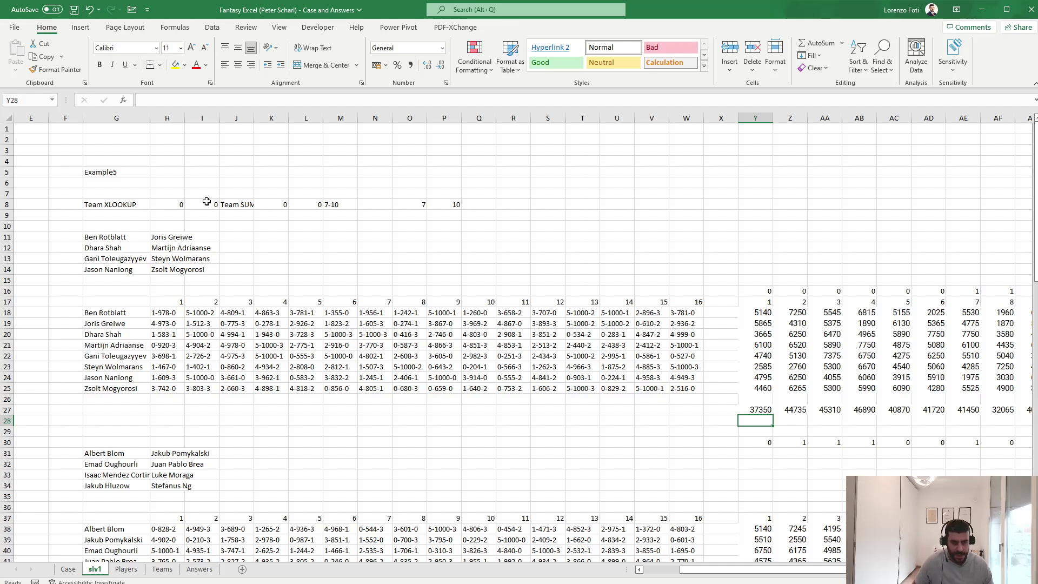
pyautogui.press('Right')
pyautogui.press('Down')
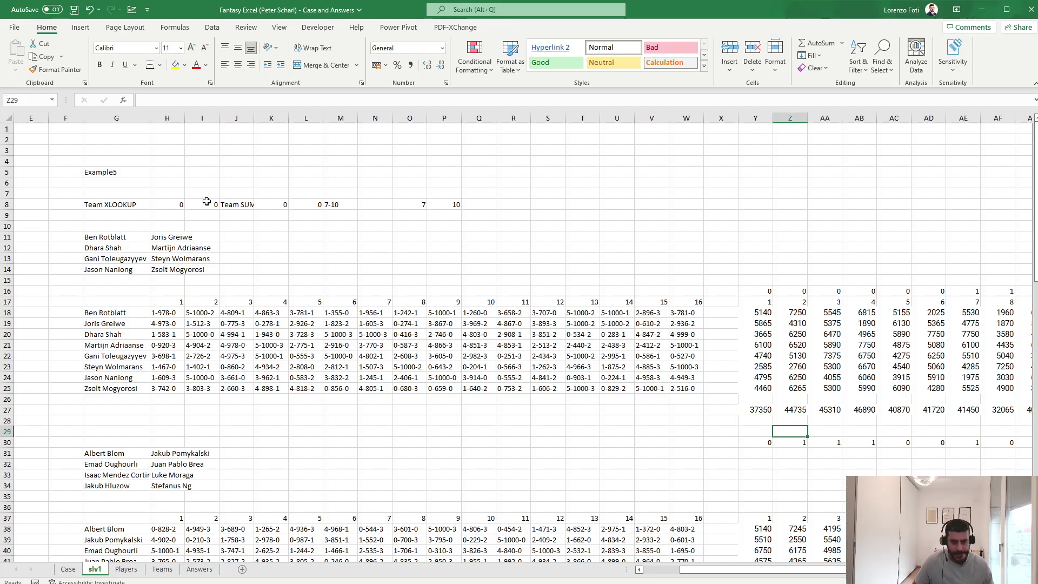
pyautogui.press('Left')
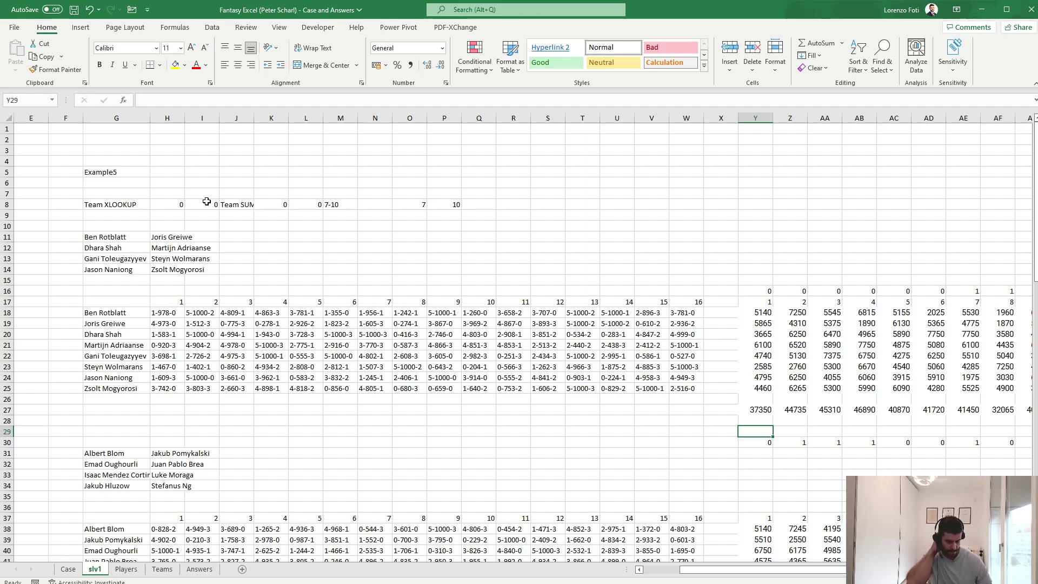
pyautogui.press('Down')
pyautogui.press('Down')
pyautogui.press('Down')
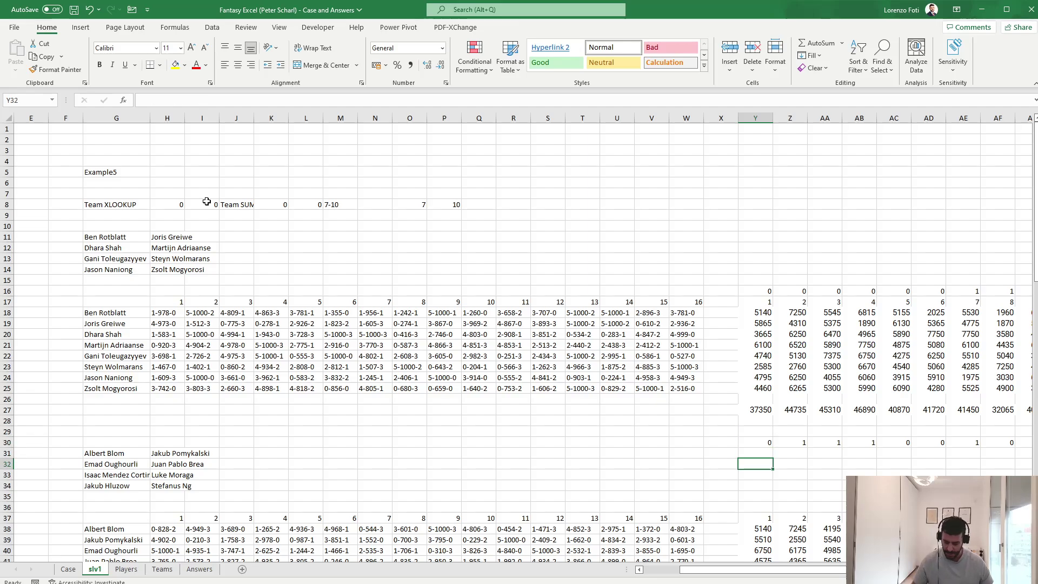
pyautogui.write('+sum(')
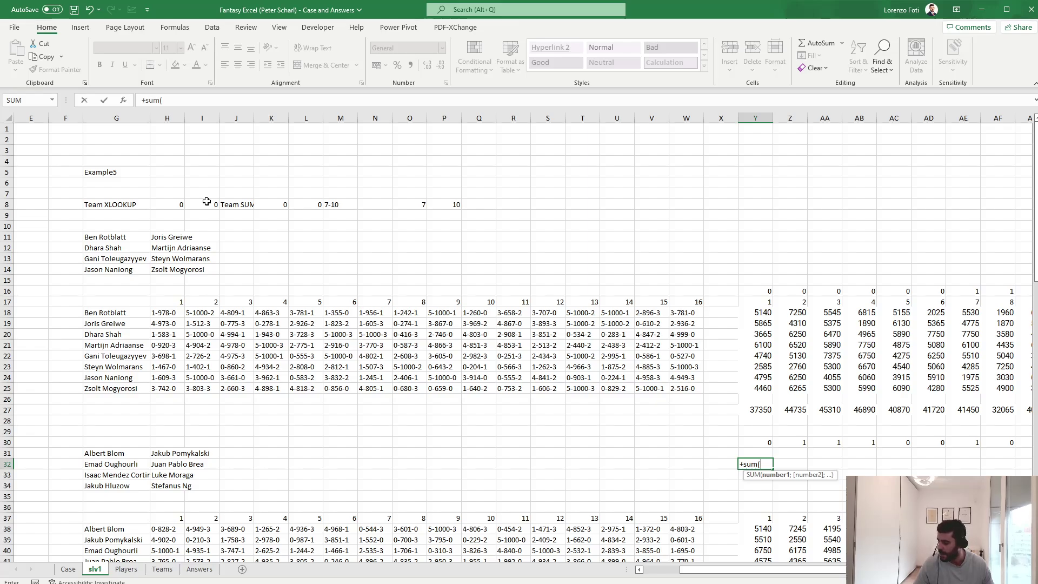
pyautogui.write('take(')
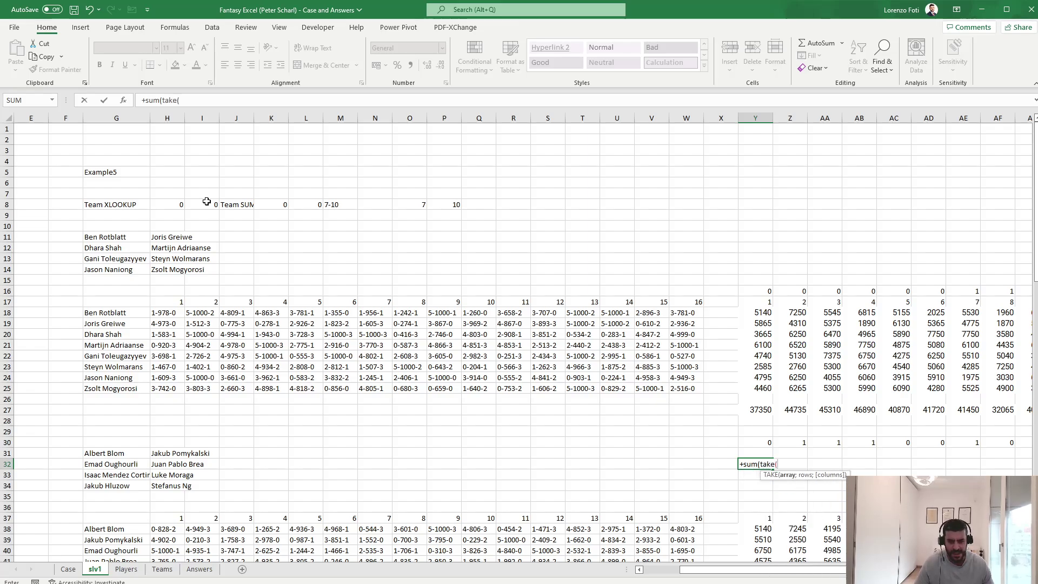
pyautogui.write('sort(')
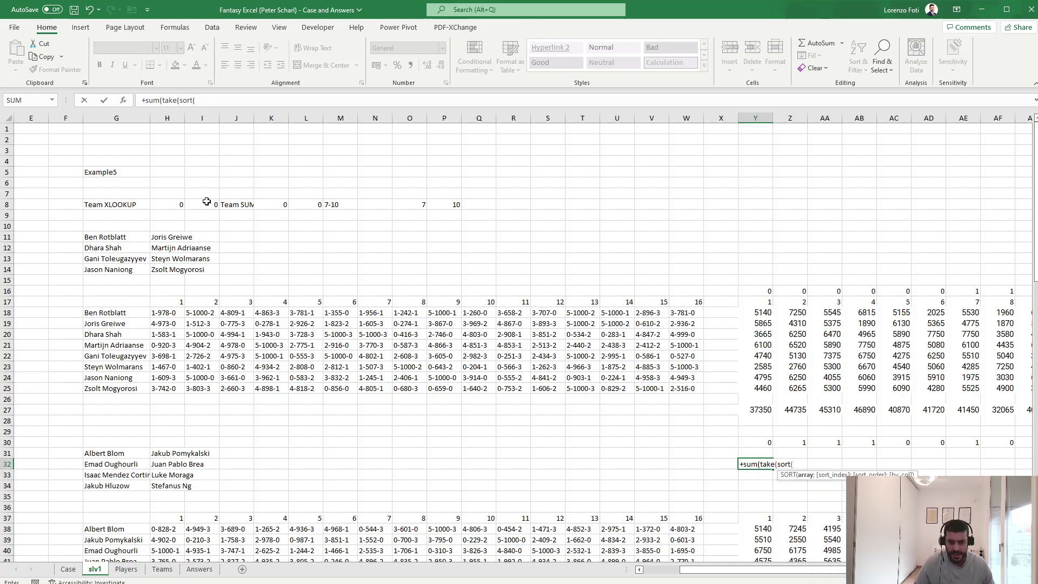
pyautogui.hotkey('ctrl', 'Up')
pyautogui.hotkey('ctrl', 'Up')
pyautogui.hotkey('ctrl', 'Up')
pyautogui.hotkey('ctrl', 'shift', 'Up')
pyautogui.hotkey('shift', 'Down')
pyautogui.hotkey('shift', 'Down')
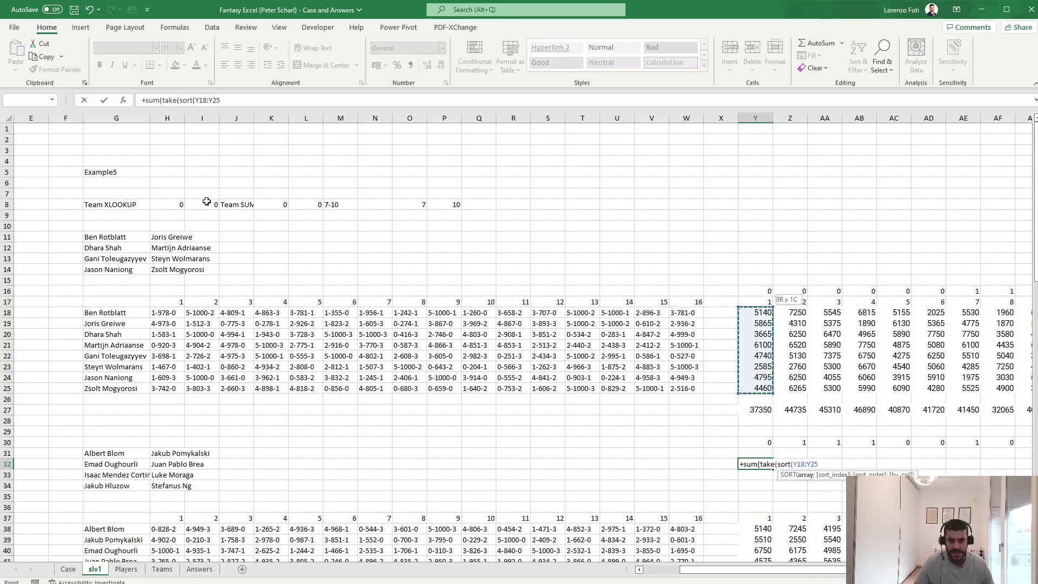
pyautogui.write(';;')
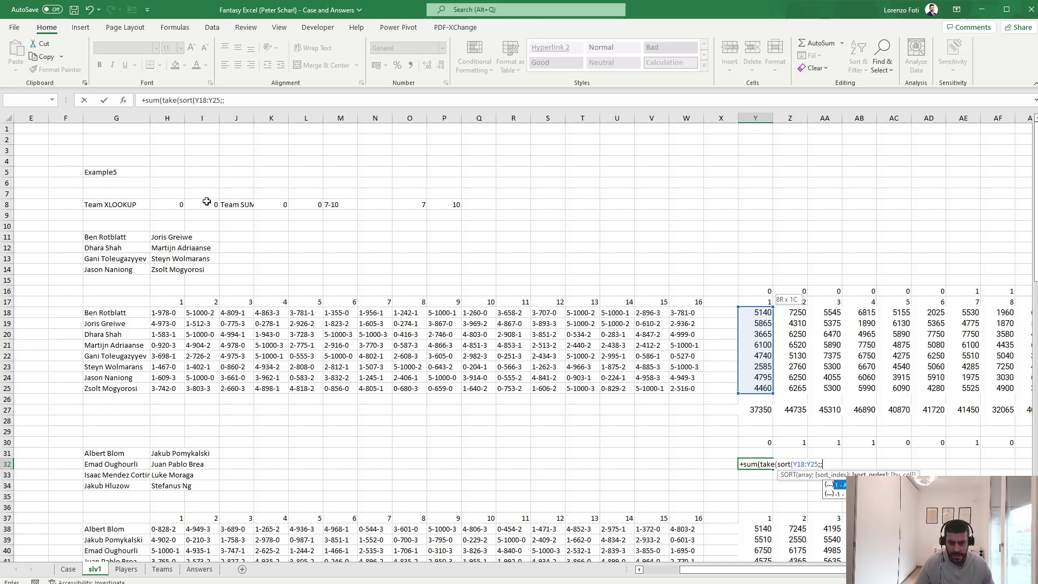
pyautogui.write('-1)')
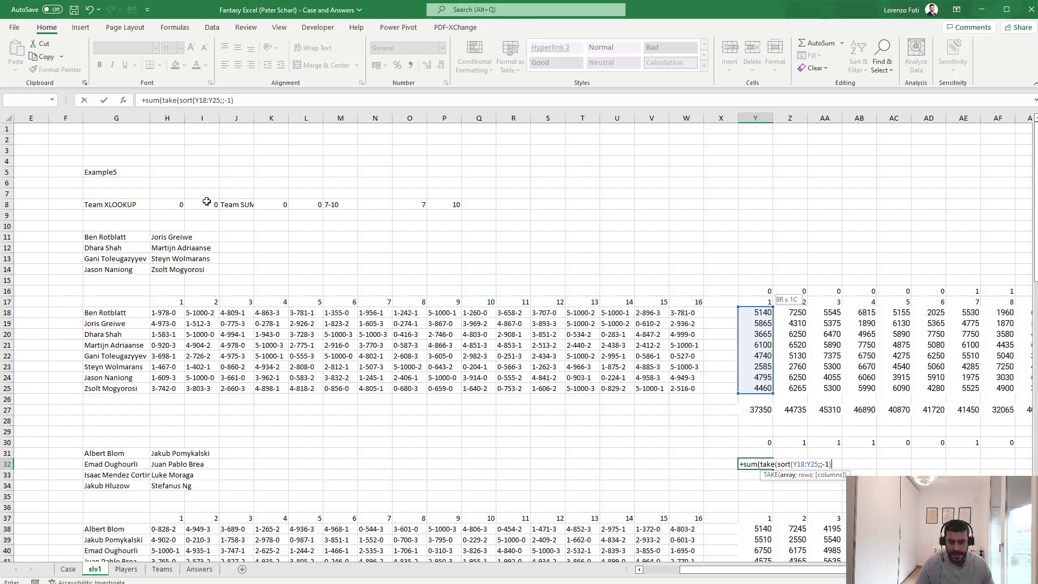
pyautogui.write(';')
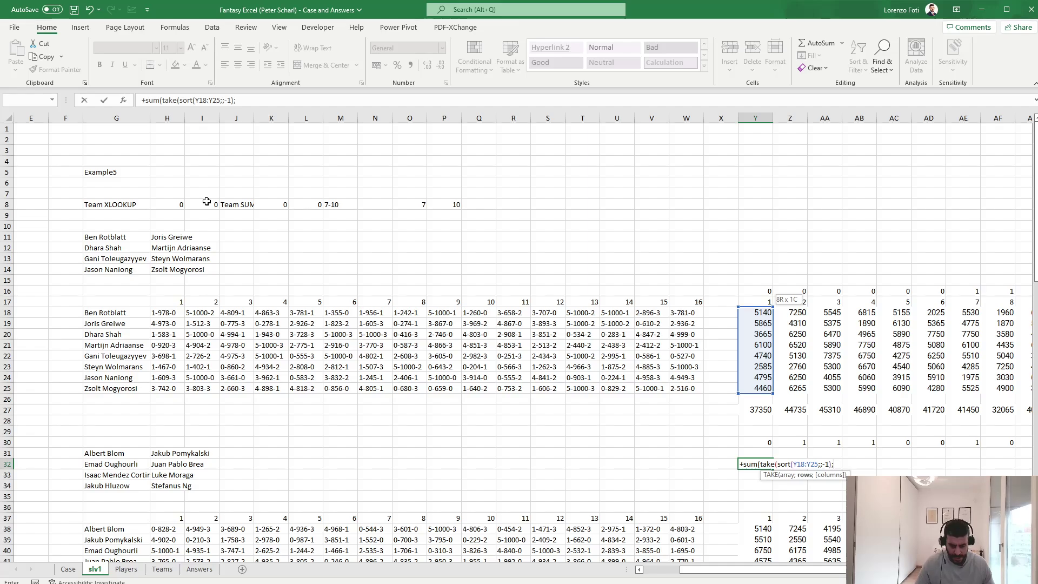
pyautogui.write('6')
pyautogui.hotkey('ctrl', 'Return')
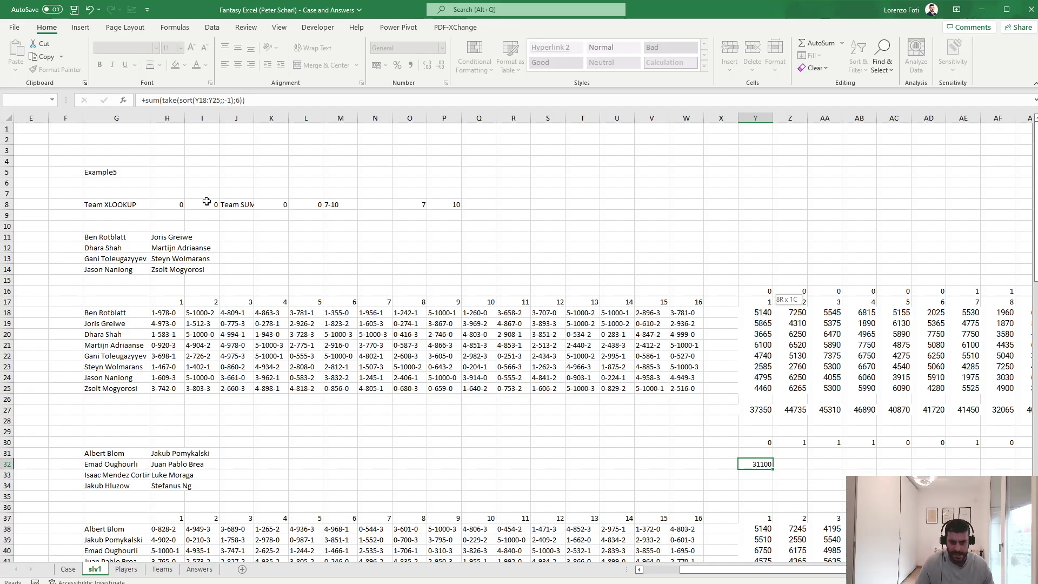
# Copy the top-six total formula from Y32 across the remaining week columns of row 32.
pyautogui.hotkey('ctrl', 'c')
pyautogui.press('Right')
pyautogui.hotkey('shift', 'Right')
pyautogui.hotkey('shift', 'Right')
pyautogui.hotkey('shift', 'Right')
pyautogui.hotkey('shift', 'Right')
pyautogui.hotkey('shift', 'Right')
pyautogui.hotkey('shift', 'Right')
pyautogui.hotkey('shift', 'Right')
pyautogui.hotkey('shift', 'Right')
pyautogui.hotkey('shift', 'Right')
pyautogui.hotkey('shift', 'Right')
pyautogui.hotkey('shift', 'Right')
pyautogui.hotkey('shift', 'Right')
pyautogui.hotkey('shift', 'Right')
pyautogui.hotkey('shift', 'Right')
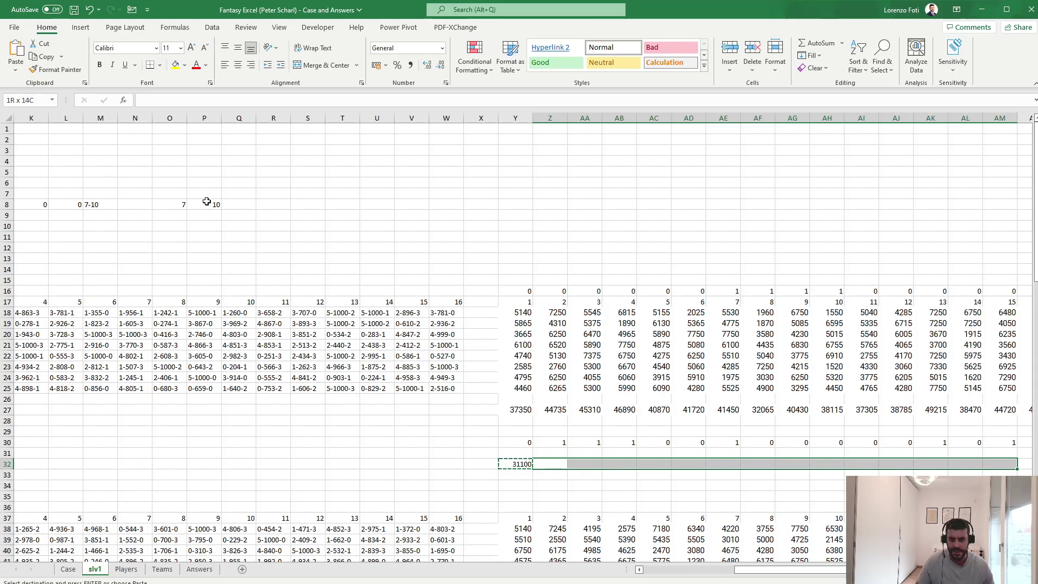
pyautogui.hotkey('ctrl', 'v')
pyautogui.press('Escape')
pyautogui.press('Left')
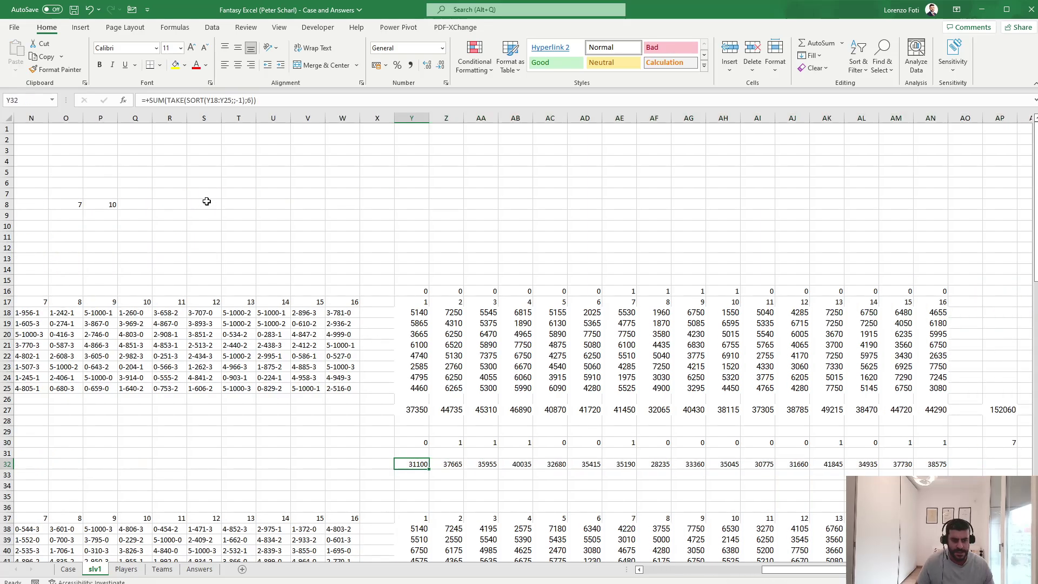
pyautogui.press('Right')
pyautogui.press('Left')
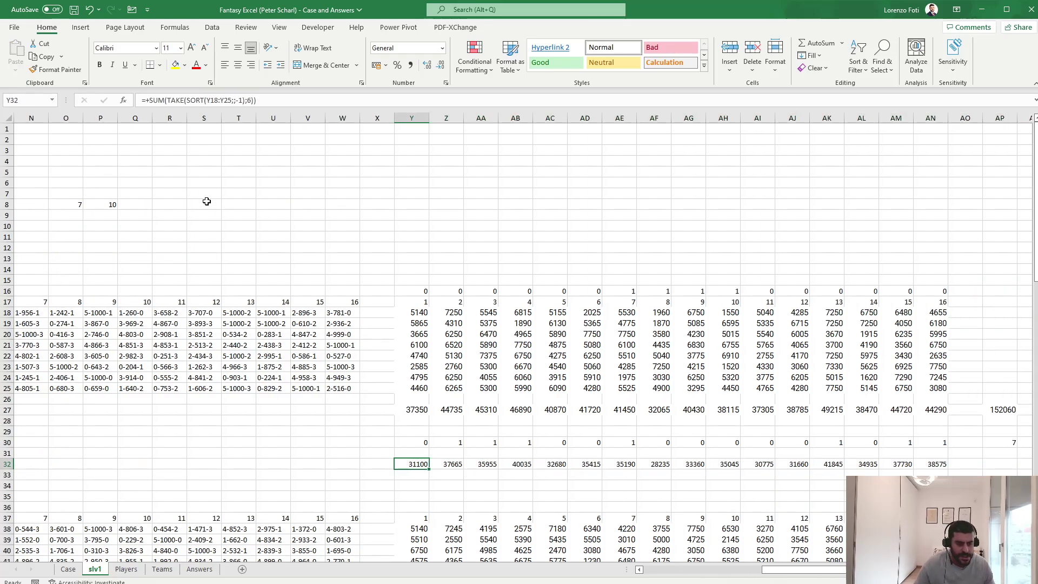
# Check which six week 1 scores in Y18:Y25 make up the total, and look up Example5's weeks on the Case sheet.
pyautogui.click(417, 345)
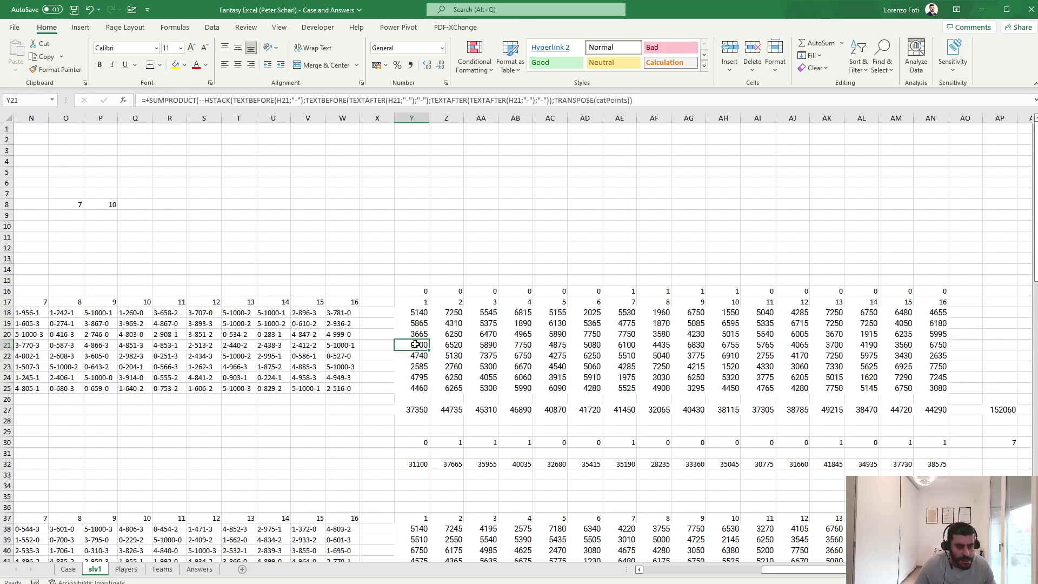
pyautogui.keyDown('ctrl'); pyautogui.click(419, 314); pyautogui.keyUp('ctrl')
pyautogui.keyDown('ctrl'); pyautogui.click(420, 323); pyautogui.keyUp('ctrl')
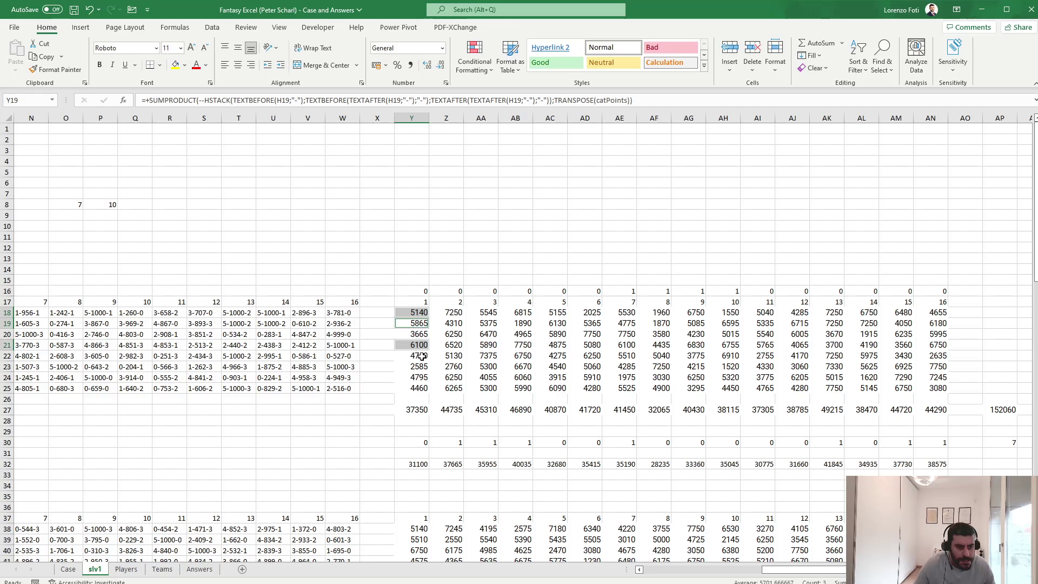
pyautogui.keyDown('ctrl'); pyautogui.click(418, 377); pyautogui.keyUp('ctrl')
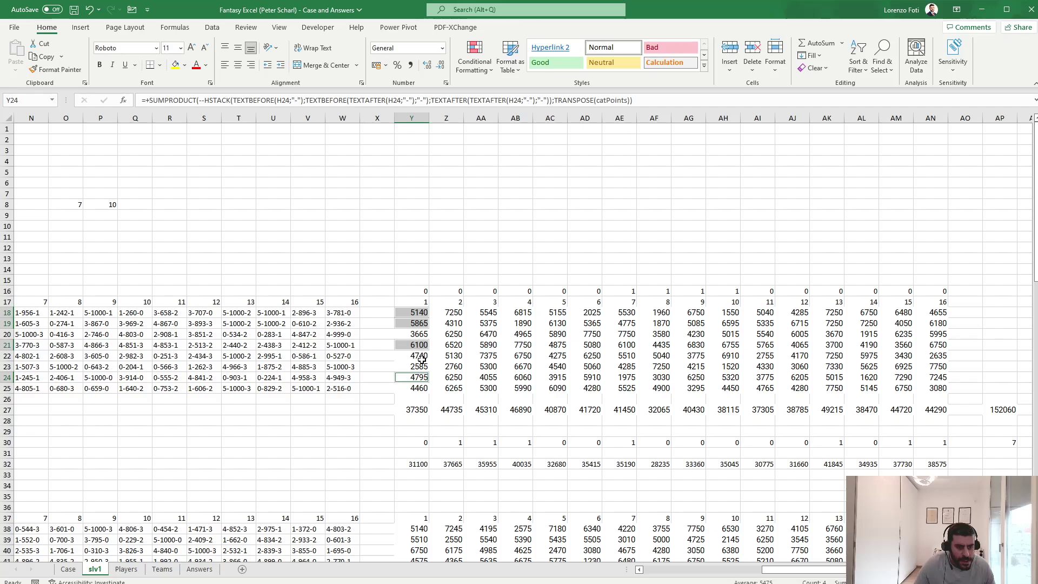
pyautogui.keyDown('ctrl'); pyautogui.click(422, 358); pyautogui.keyUp('ctrl')
pyautogui.keyDown('ctrl'); pyautogui.click(420, 388); pyautogui.keyUp('ctrl')
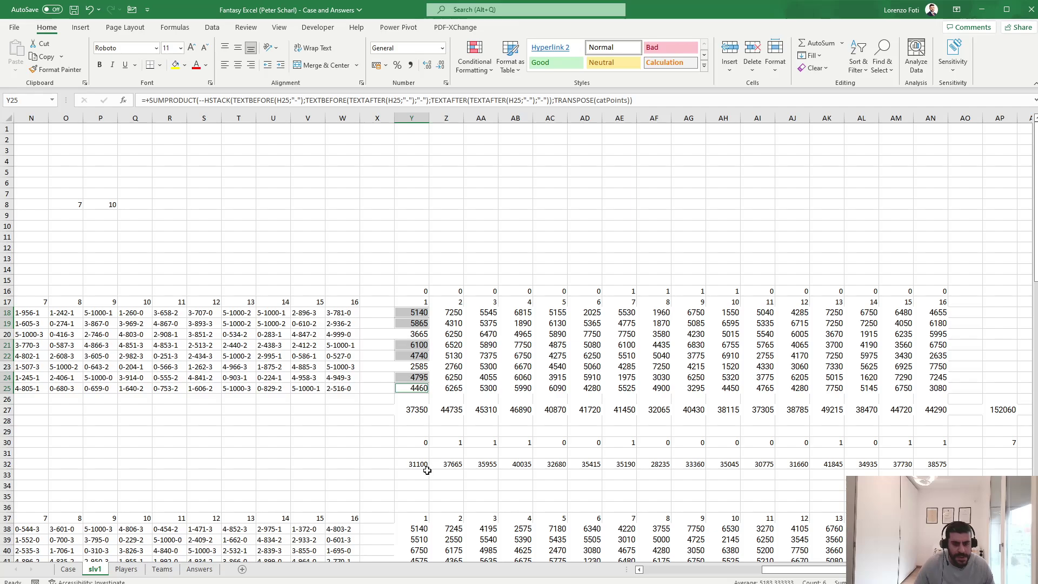
pyautogui.click(493, 476)
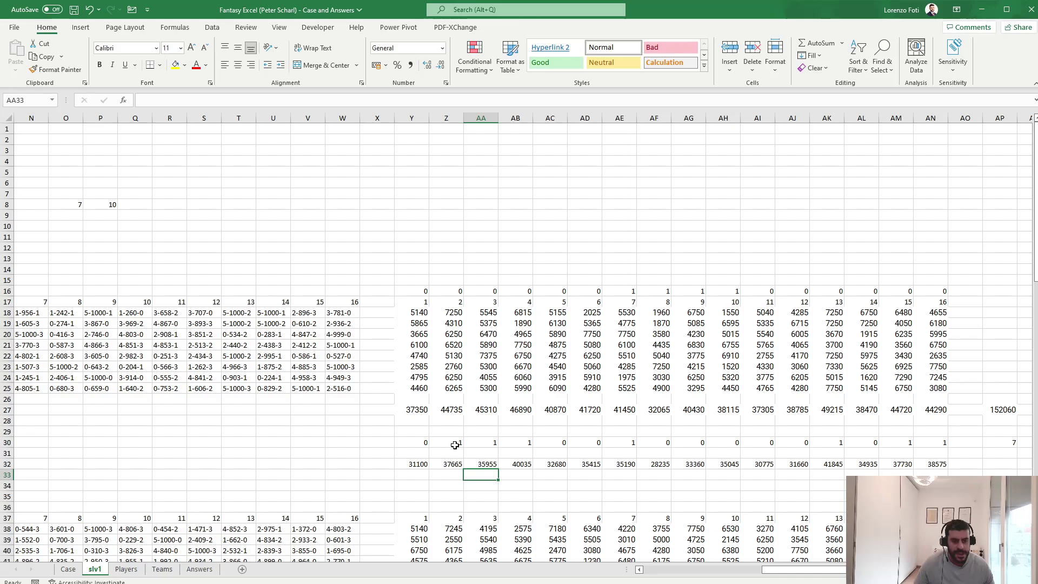
pyautogui.click(69, 569)
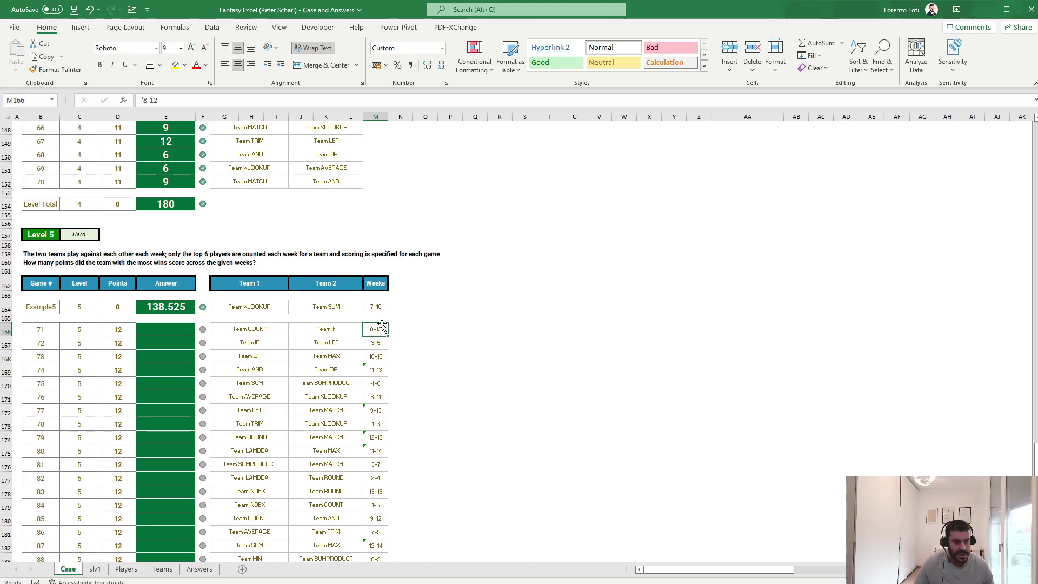
pyautogui.click(380, 303)
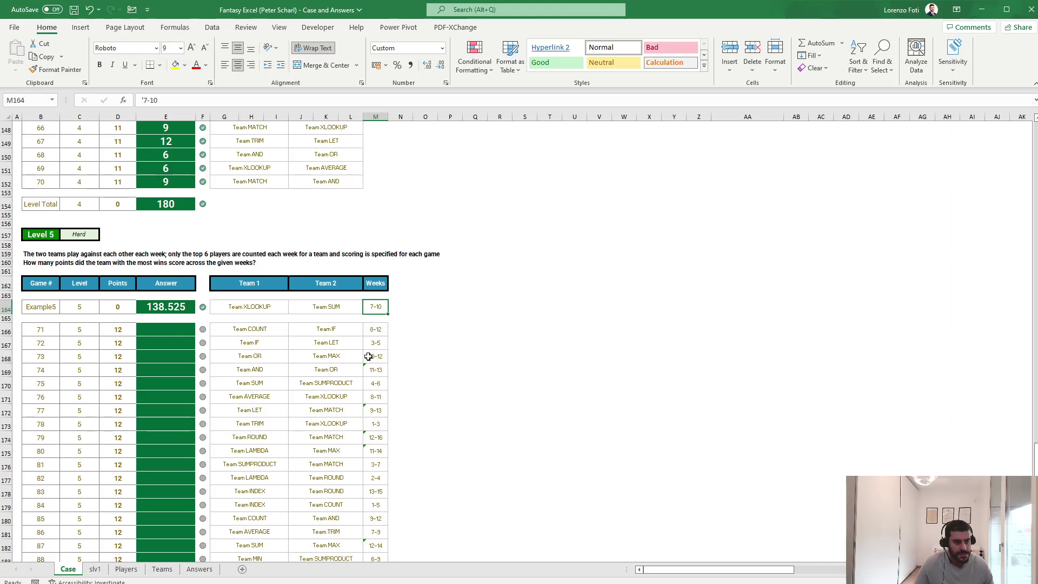
# On the slv1 sheet, enter =Y32*Y16 in Y33 to multiply the top-six total by the week flag.
pyautogui.click(95, 569)
pyautogui.click(406, 474)
pyautogui.write('+')
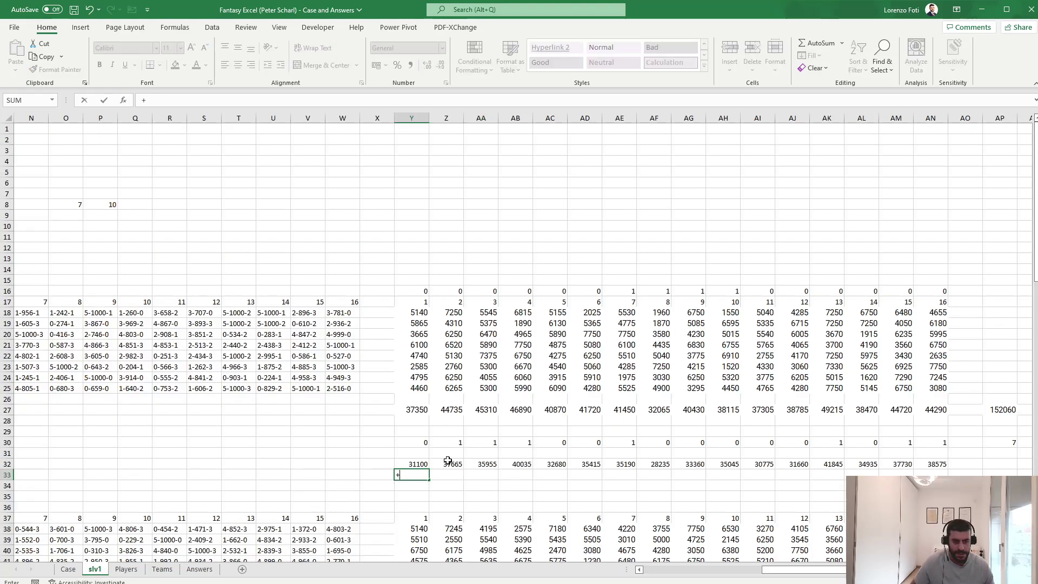
pyautogui.press('Up')
pyautogui.write('*')
pyautogui.press('Up')
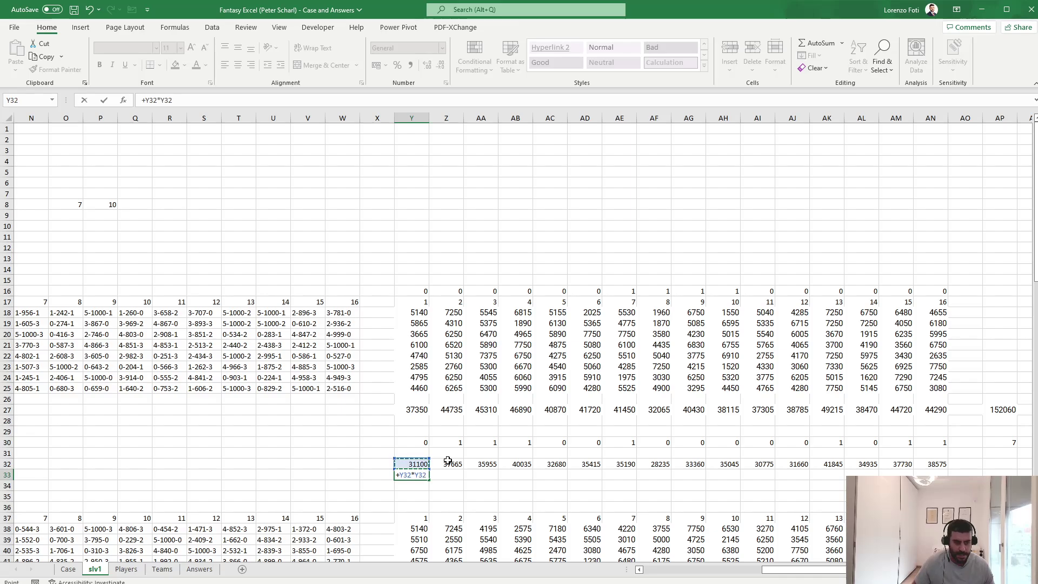
pyautogui.hotkey('ctrl', 'Up')
pyautogui.hotkey('ctrl', 'Up')
pyautogui.hotkey('ctrl', 'Up')
pyautogui.hotkey('ctrl', 'Up')
pyautogui.hotkey('ctrl', 'Return')
# Copy the flagged score formula from Y33 across row 33 through column AN.
pyautogui.hotkey('ctrl', 'c')
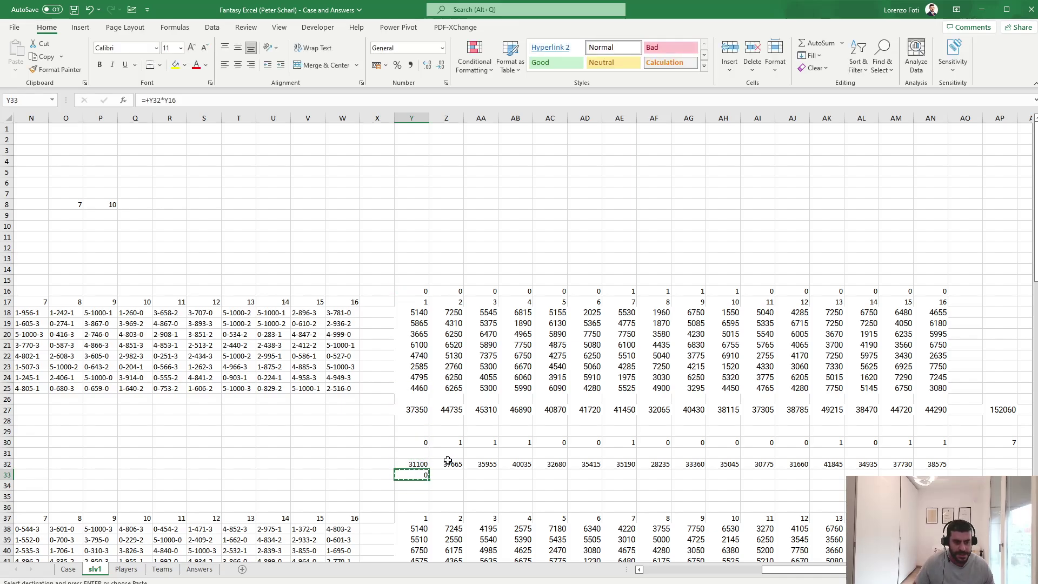
pyautogui.press('Up')
pyautogui.hotkey('ctrl', 'Right')
pyautogui.press('Down')
pyautogui.hotkey('ctrl', 'shift', 'Left')
pyautogui.press('Return')
pyautogui.press('Left')
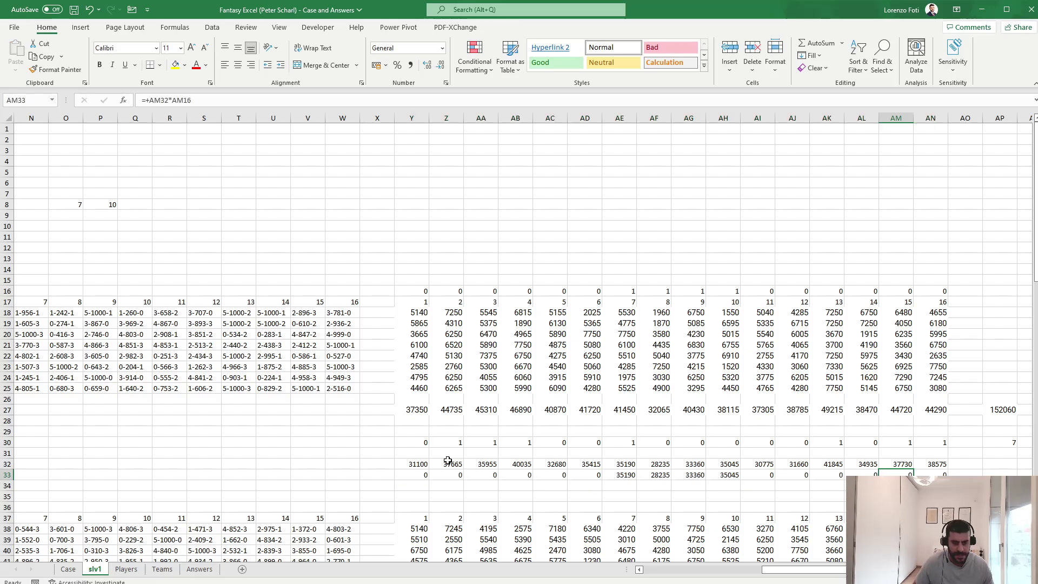
# Copy the top-six totals Y32:AN32 into the row starting at Y52 for the second team and check the formula.
pyautogui.press('Up')
pyautogui.hotkey('ctrl', 'Left')
pyautogui.hotkey('ctrl', 'shift', 'Right')
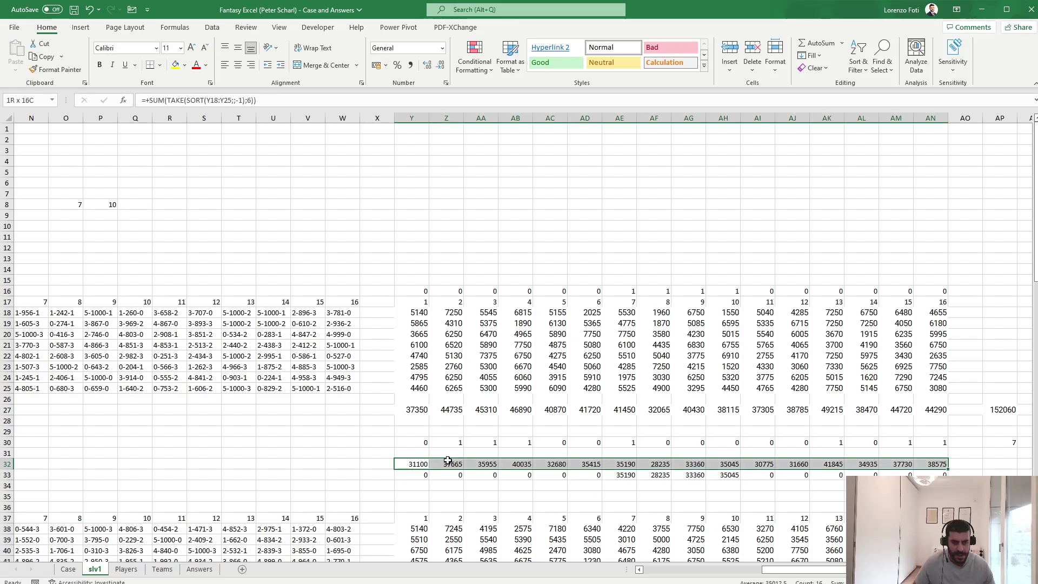
pyautogui.hotkey('ctrl', 'c')
pyautogui.press('Down')
pyautogui.press('Down')
pyautogui.press('Down')
pyautogui.press('Down')
pyautogui.press('Down')
pyautogui.press('Down')
pyautogui.press('Down')
pyautogui.press('Down')
pyautogui.press('Down')
pyautogui.press('Down')
pyautogui.press('Down')
pyautogui.press('Down')
pyautogui.press('Down')
pyautogui.press('Down')
pyautogui.press('Down')
pyautogui.press('Down')
pyautogui.press('Down')
pyautogui.press('Down')
pyautogui.press('Down')
pyautogui.press('Down')
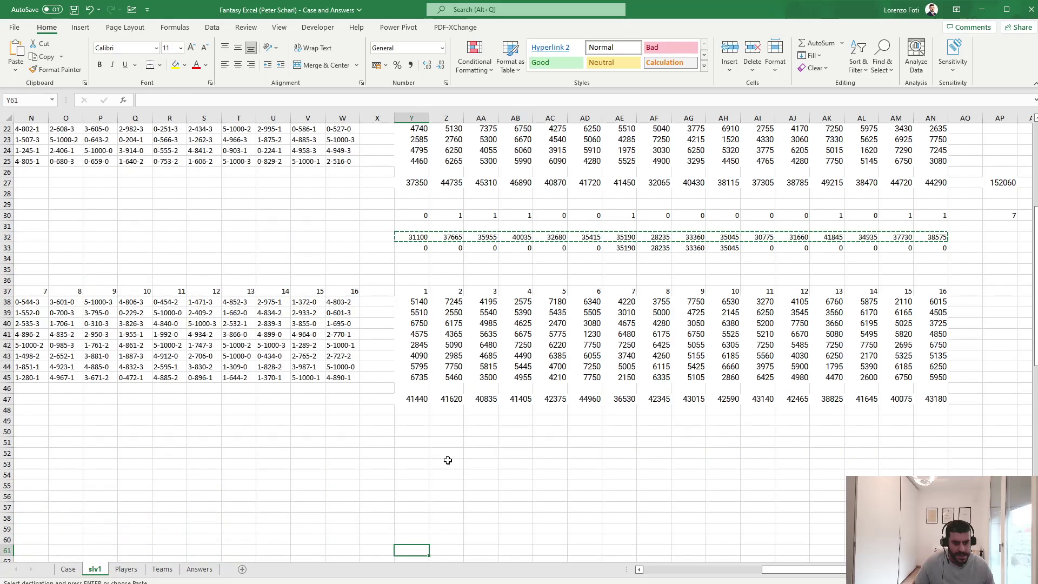
pyautogui.press('Up')
pyautogui.press('Up')
pyautogui.press('Up')
pyautogui.press('Up')
pyautogui.press('Up')
pyautogui.press('Up')
pyautogui.press('Up')
pyautogui.press('Up')
pyautogui.press('Up')
pyautogui.press('Up')
pyautogui.press('Up')
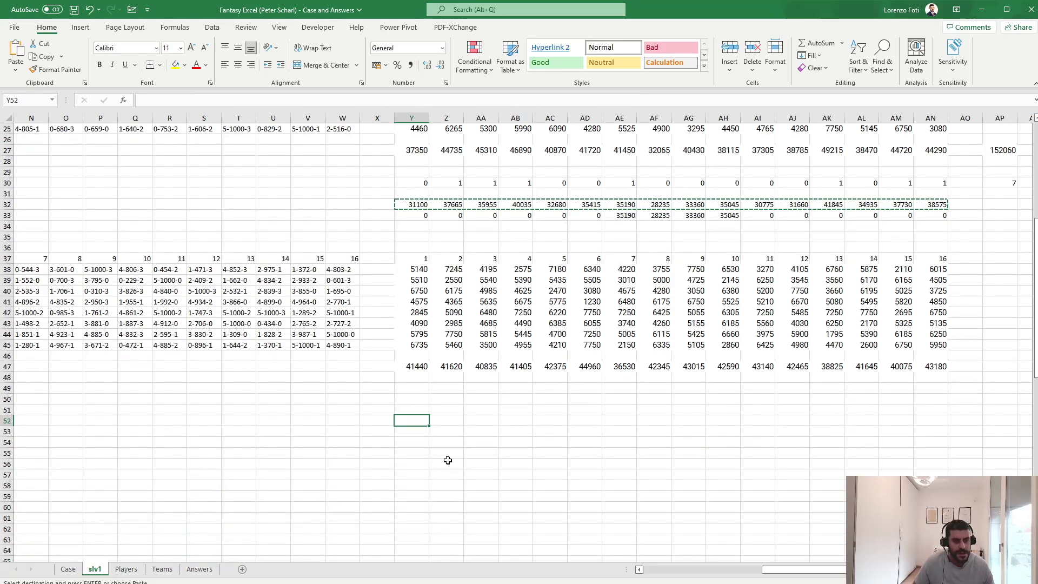
pyautogui.hotkey('ctrl', 'v')
pyautogui.press('Escape')
pyautogui.doubleClick(412, 420)
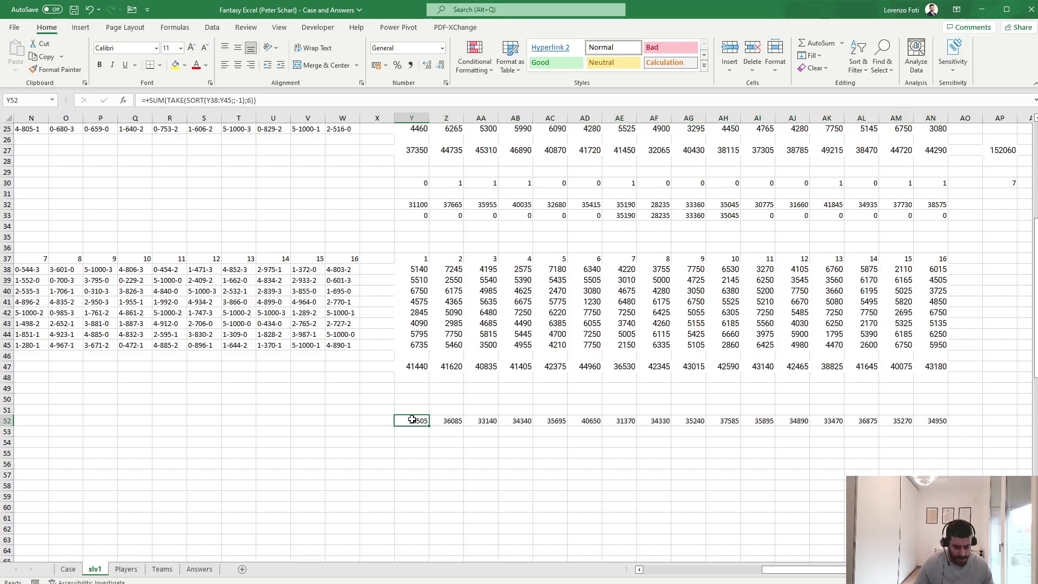
pyautogui.press('Escape')
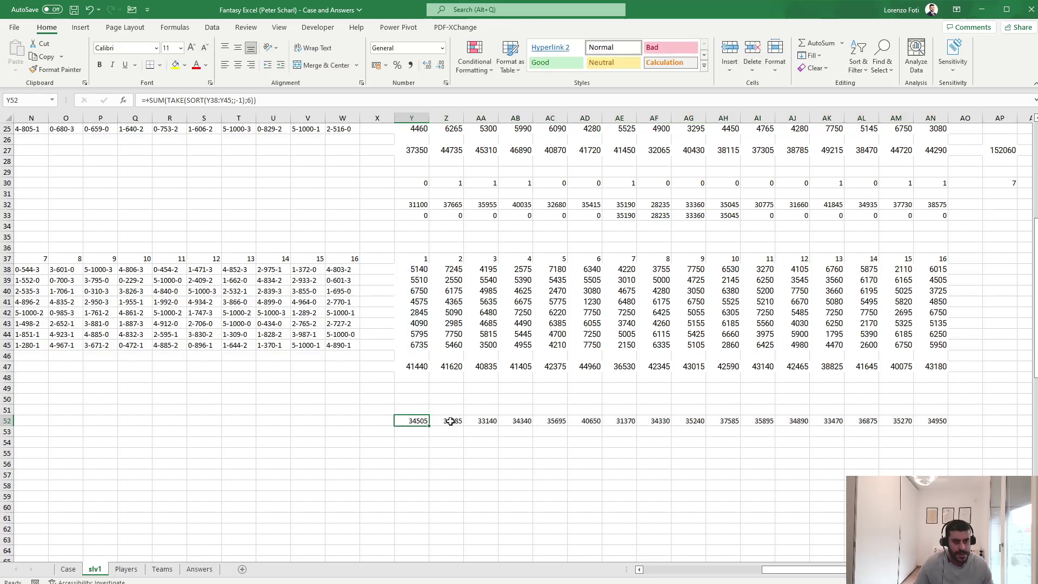
# Copy the flagged scores Y33:AN33 into the row starting at Y53, below the second team's top-six totals.
pyautogui.moveTo(412, 215); pyautogui.dragTo(936, 215)
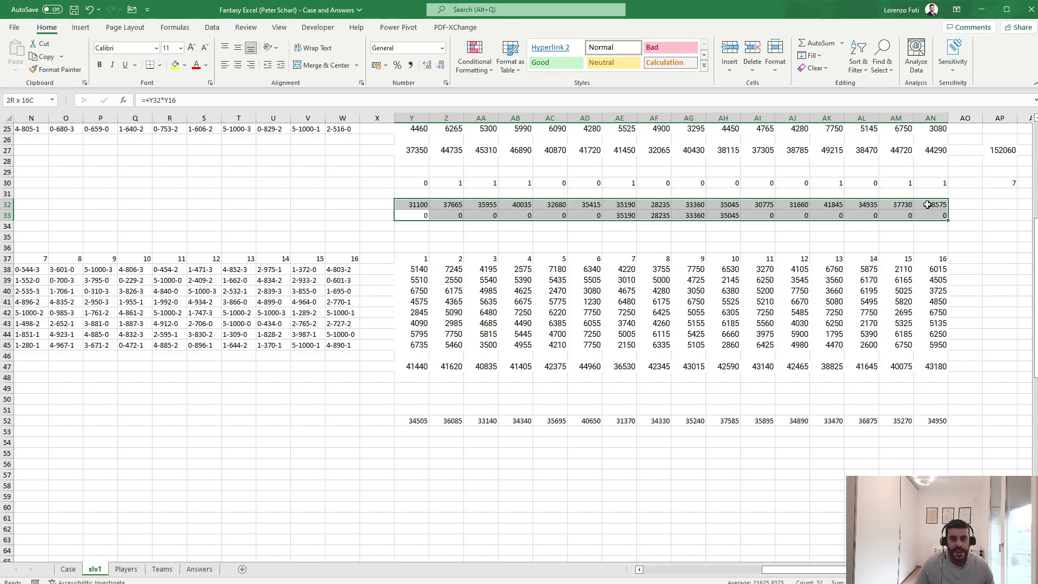
pyautogui.hotkey('ctrl', 'c')
pyautogui.click(414, 432)
pyautogui.hotkey('ctrl', 'v')
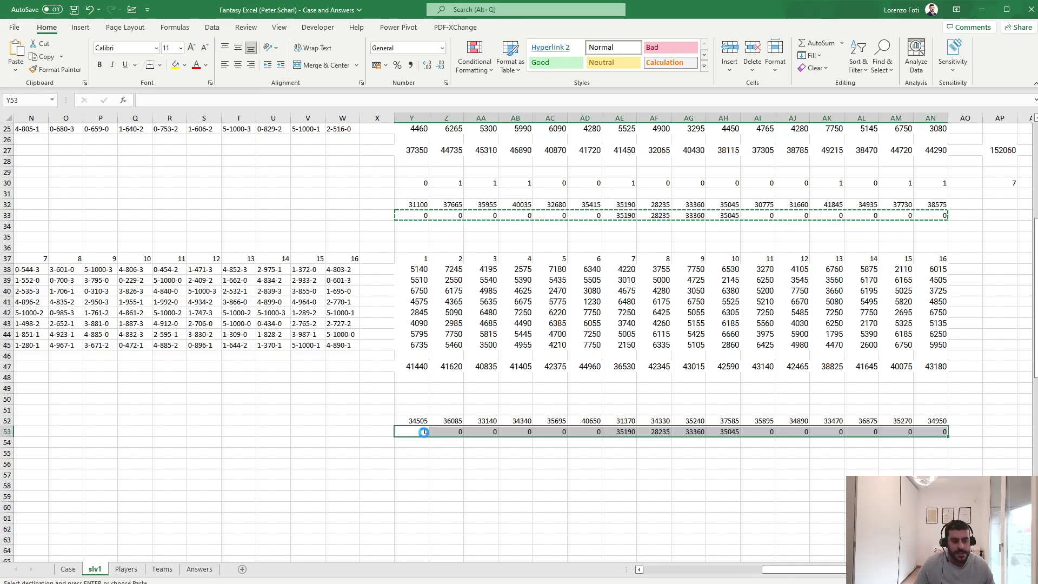
pyautogui.press('Escape')
# Correct the formula in Y53 so it multiplies the top-six total Y52 by the week flag in Y16.
pyautogui.click(416, 431)
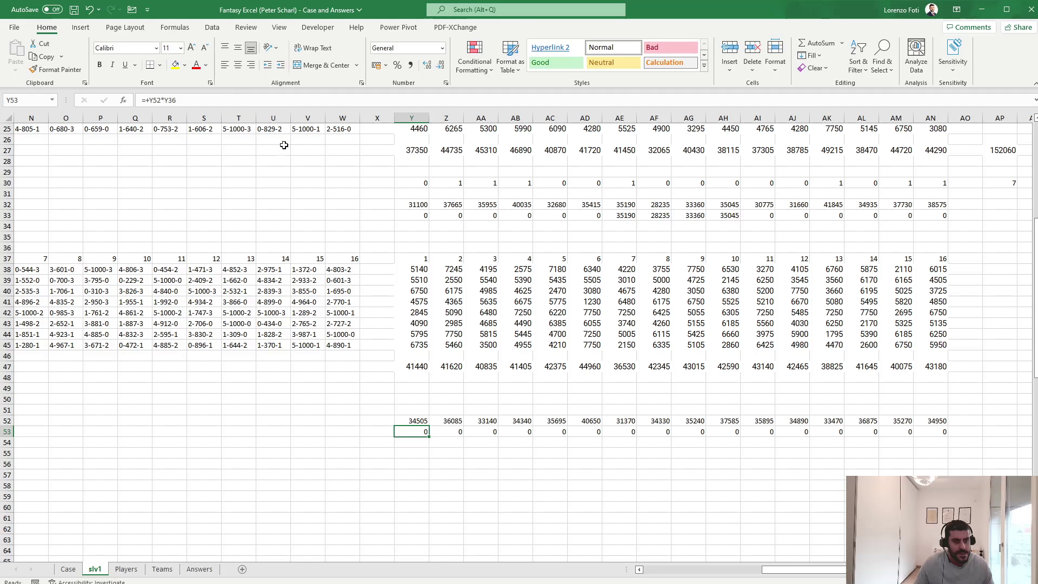
pyautogui.click(271, 99)
pyautogui.scroll(5, 403, 331)
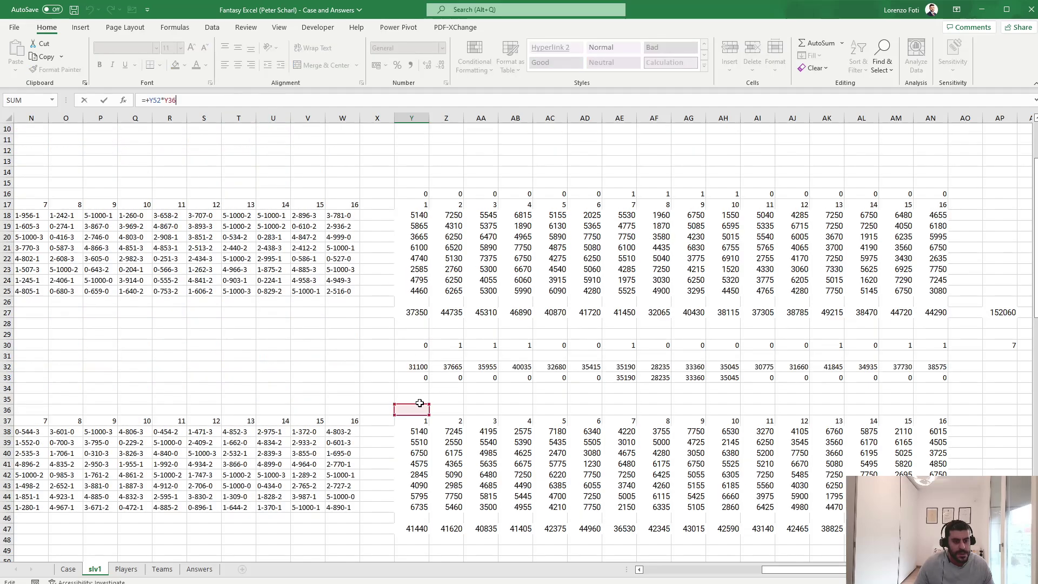
pyautogui.moveTo(419, 404); pyautogui.dragTo(424, 194)
pyautogui.hotkey('ctrl', 'Return')
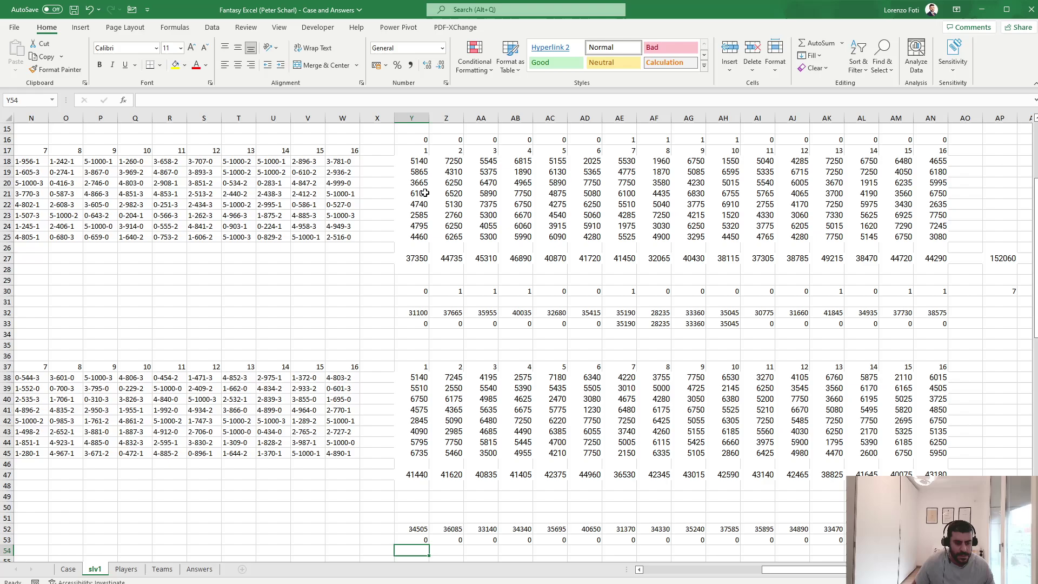
# Copy the corrected formula from Y53 across row 53 through column AN.
pyautogui.hotkey('ctrl', 'c')
pyautogui.hotkey('ctrl', 'shift', 'Right')
pyautogui.press('Return')
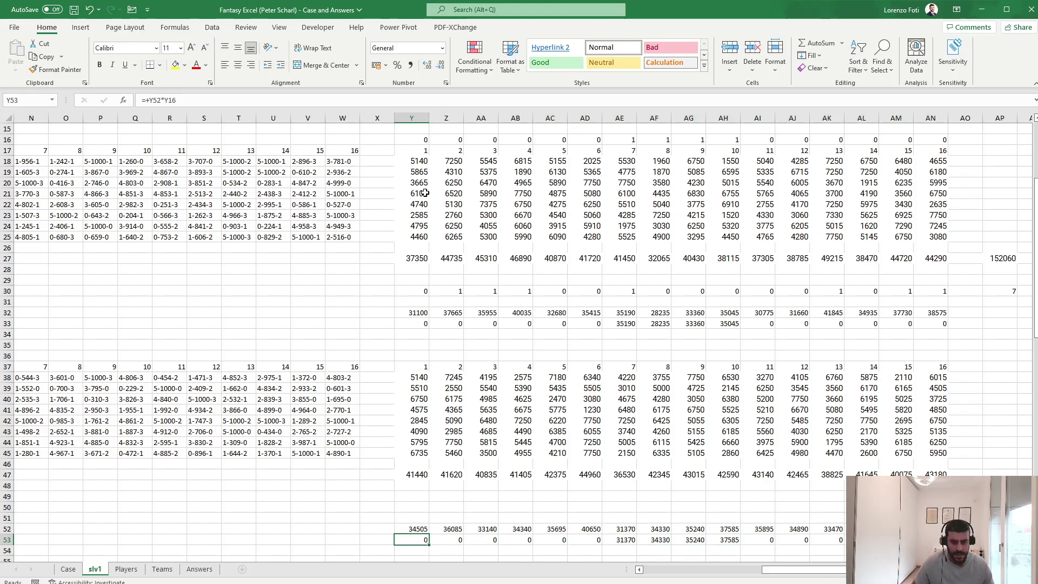
# Review the Level 5 rules and example game on the Case sheet, and return to the slv1 sheet.
pyautogui.press('Down')
pyautogui.press('Down')
pyautogui.press('Down')
pyautogui.press('Down')
pyautogui.press('Down')
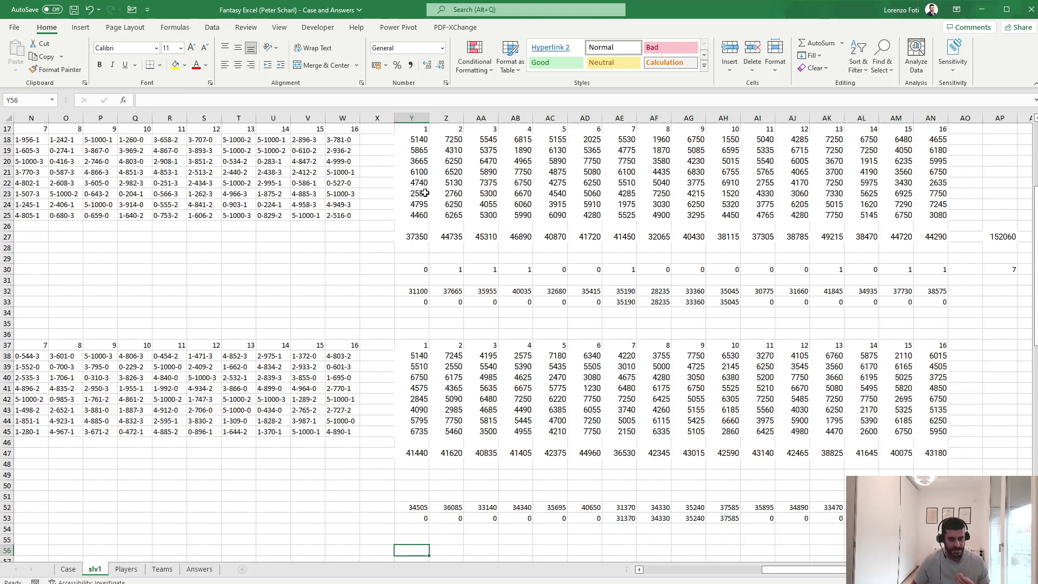
pyautogui.press('Up')
pyautogui.press('Up')
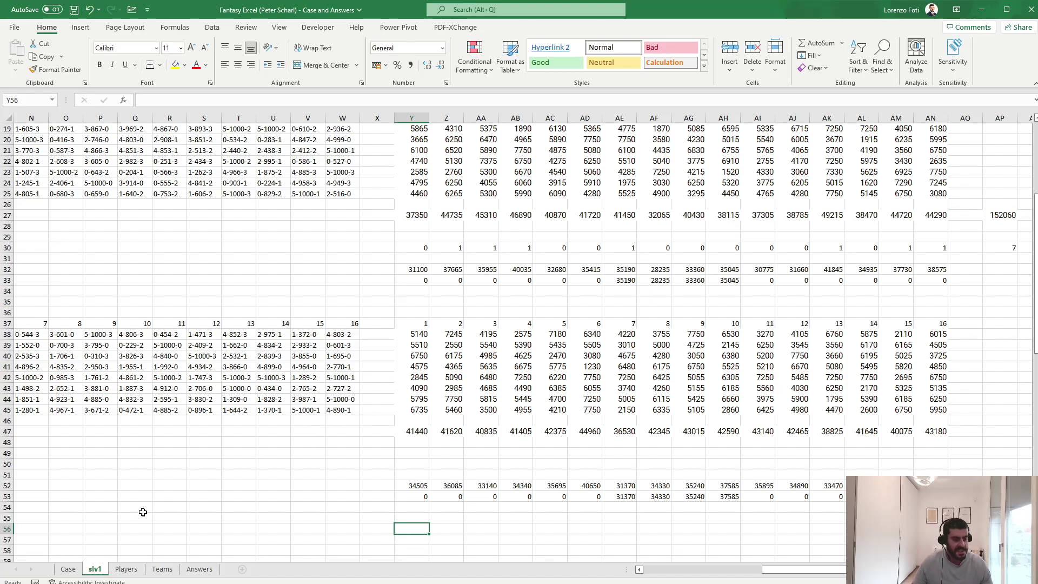
pyautogui.click(68, 569)
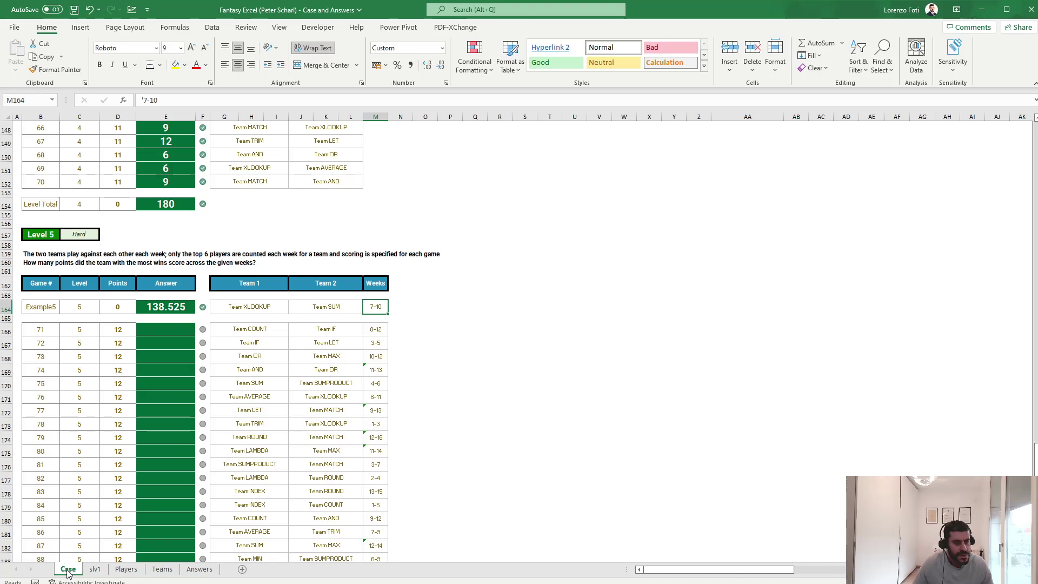
pyautogui.click(94, 569)
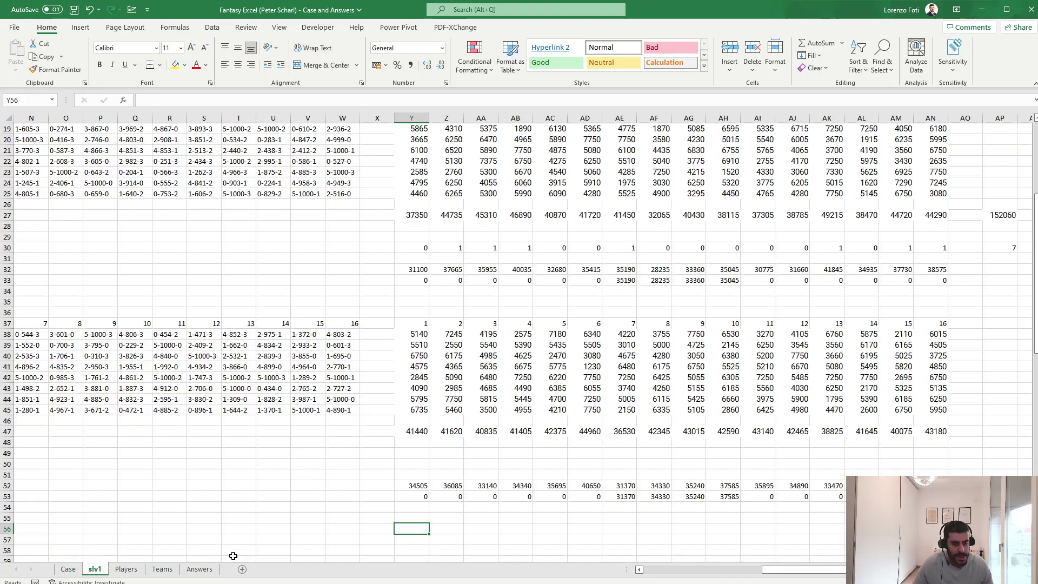
pyautogui.click(421, 516)
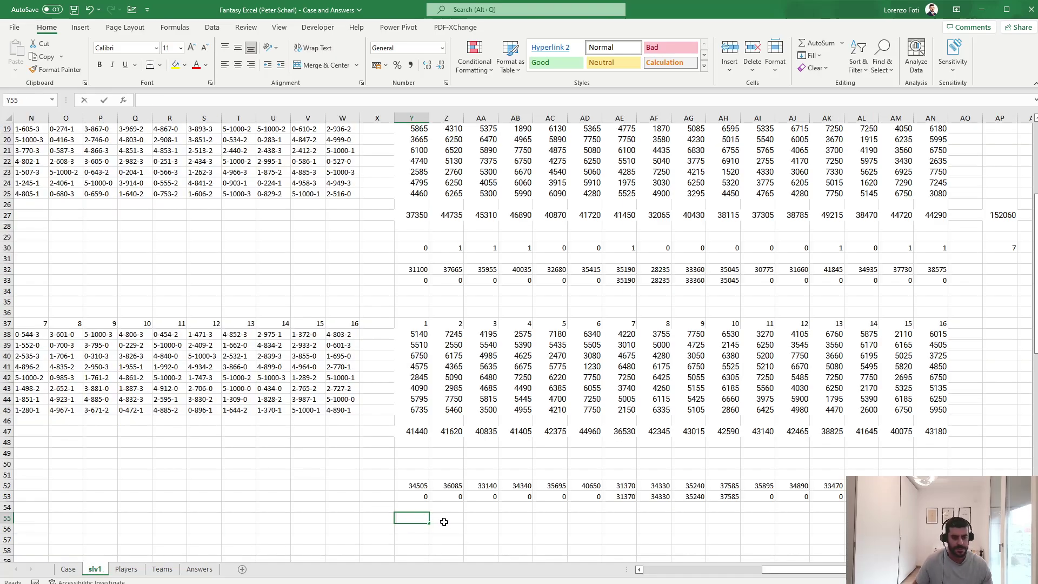
pyautogui.write('+if(')
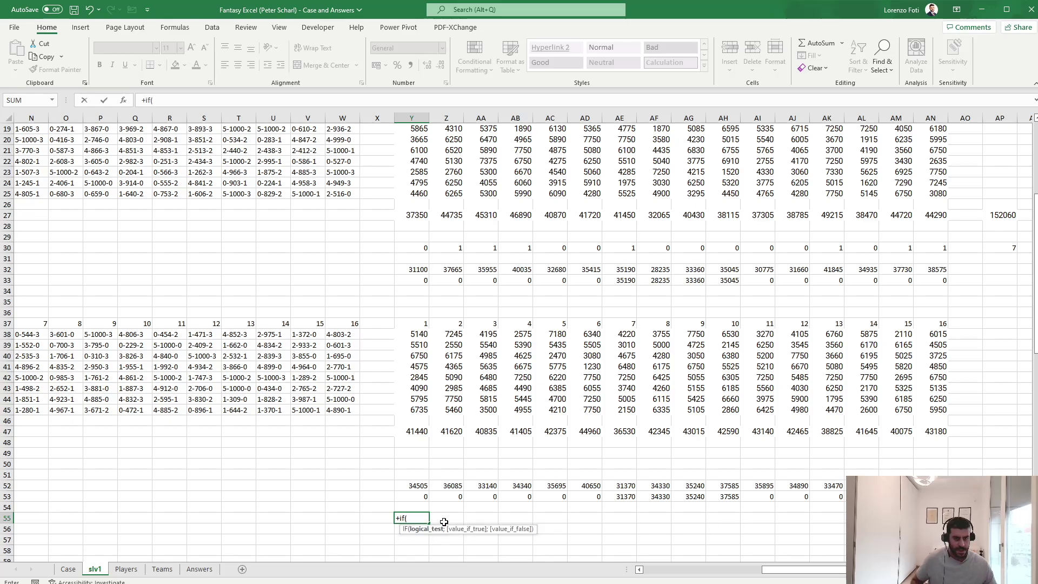
pyautogui.press('Escape')
# Start an IFS formula in Y34 whose first condition, AND(Y33=0;Y53=0), returns 0.
pyautogui.press('Up')
pyautogui.press('Up')
pyautogui.press('Up')
pyautogui.press('Up')
pyautogui.press('Up')
pyautogui.press('Up')
pyautogui.press('Up')
pyautogui.press('Up')
pyautogui.press('Up')
pyautogui.press('Up')
pyautogui.press('Up')
pyautogui.press('Up')
pyautogui.press('Up')
pyautogui.press('Up')
pyautogui.press('Up')
pyautogui.press('Up')
pyautogui.press('Up')
pyautogui.press('Up')
pyautogui.press('Up')
pyautogui.press('Up')
pyautogui.press('Up')
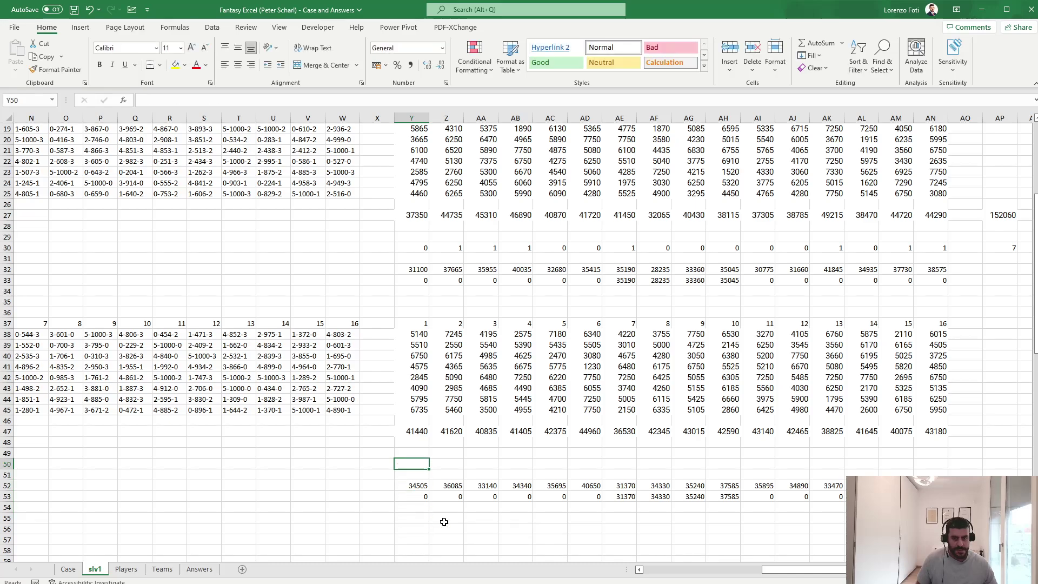
pyautogui.write('+if(')
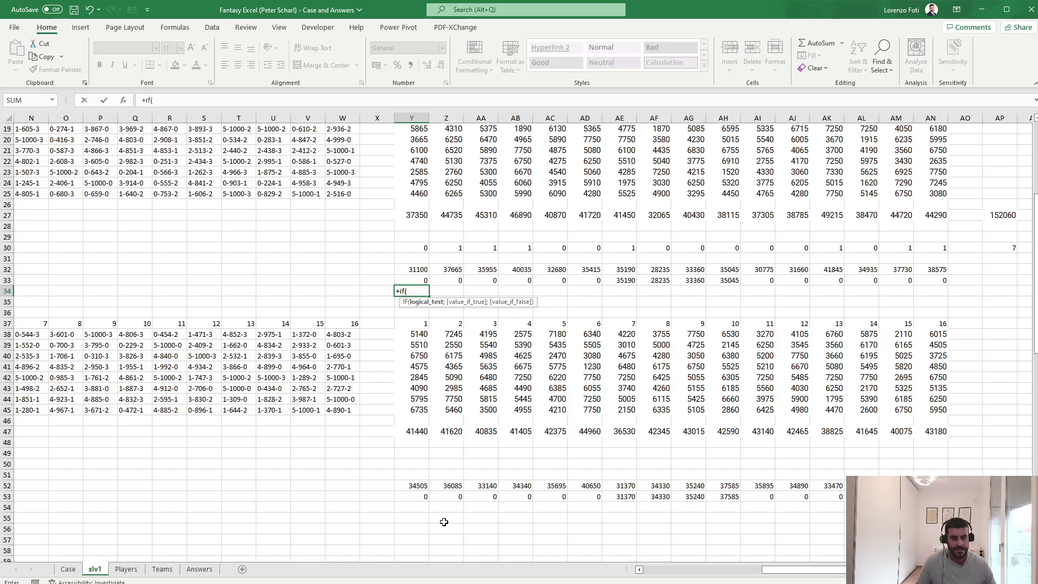
pyautogui.press('BackSpace')
pyautogui.write('s(ands(')
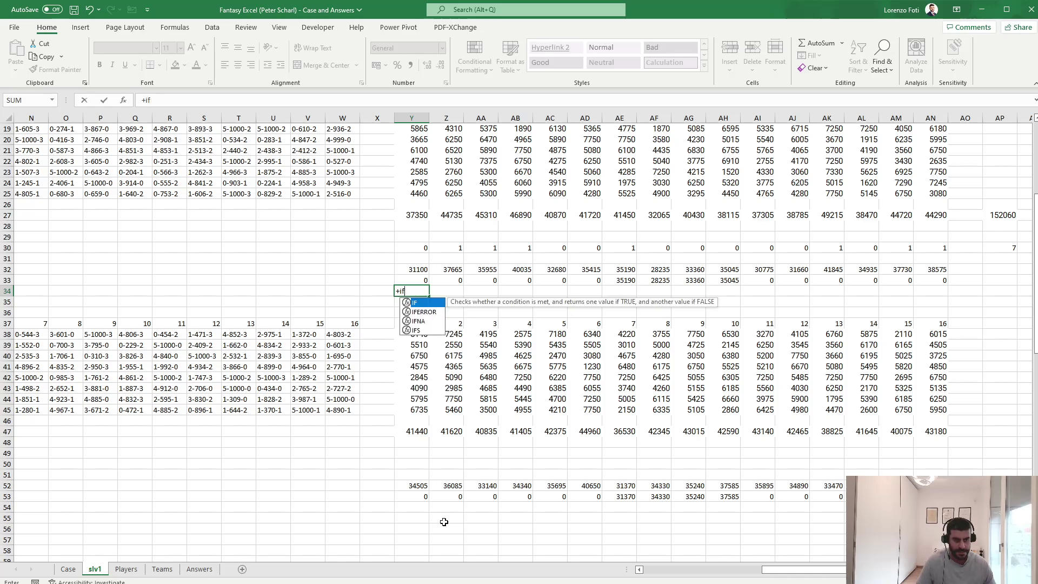
pyautogui.press('BackSpace')
pyautogui.press('BackSpace')
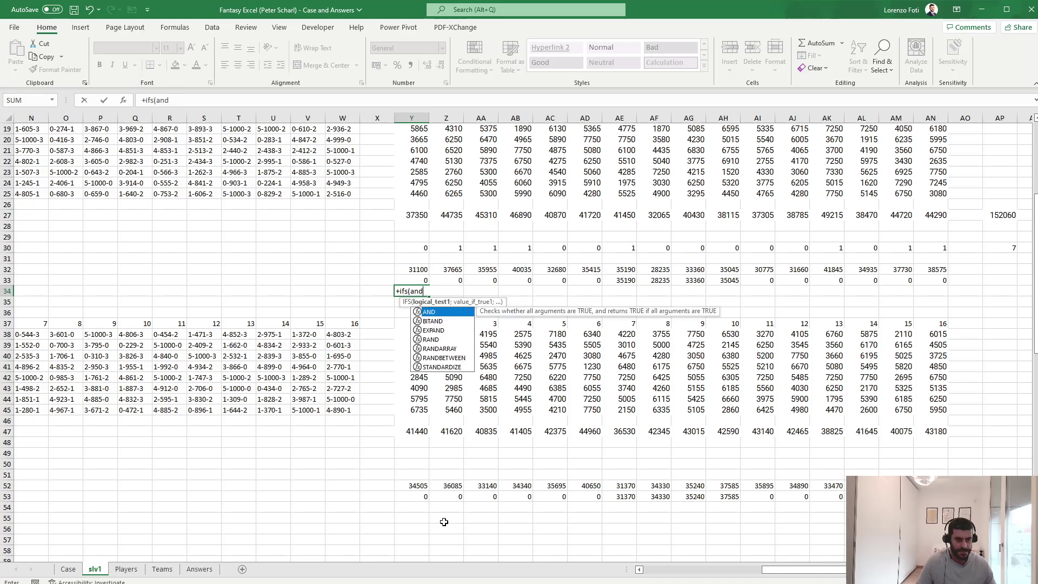
pyautogui.write('(')
pyautogui.press('Up')
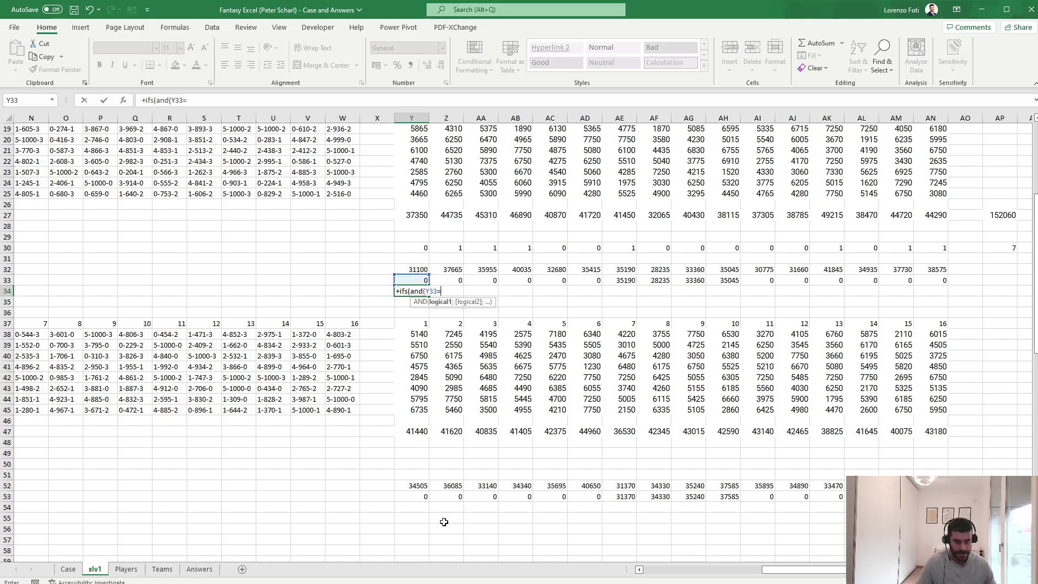
pyautogui.write('0;')
pyautogui.hotkey('ctrl', 'Down')
pyautogui.hotkey('ctrl', 'Down')
pyautogui.hotkey('ctrl', 'Down')
pyautogui.hotkey('ctrl', 'Down')
pyautogui.press('Down')
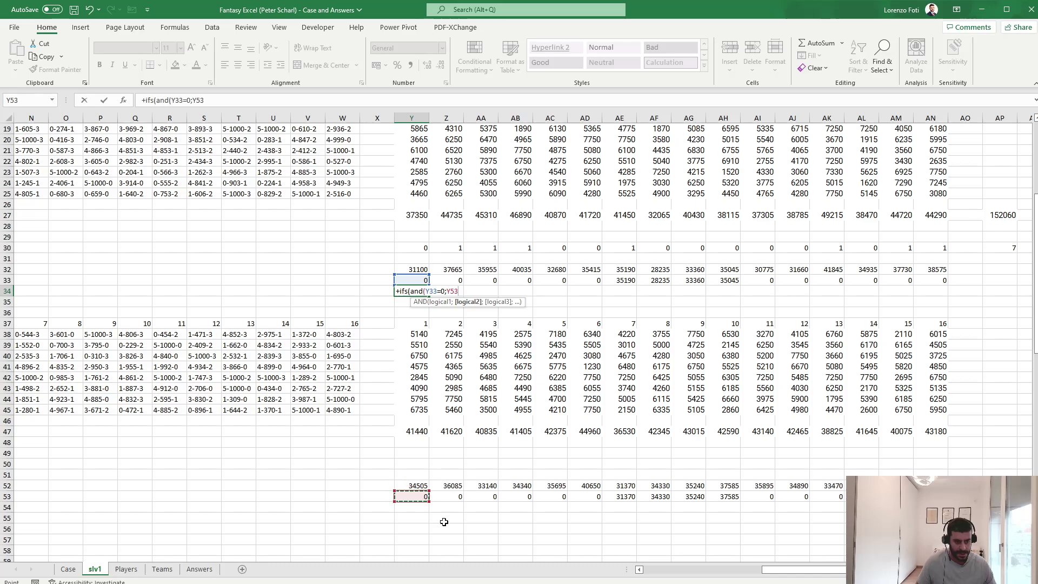
pyautogui.write('=0);0')
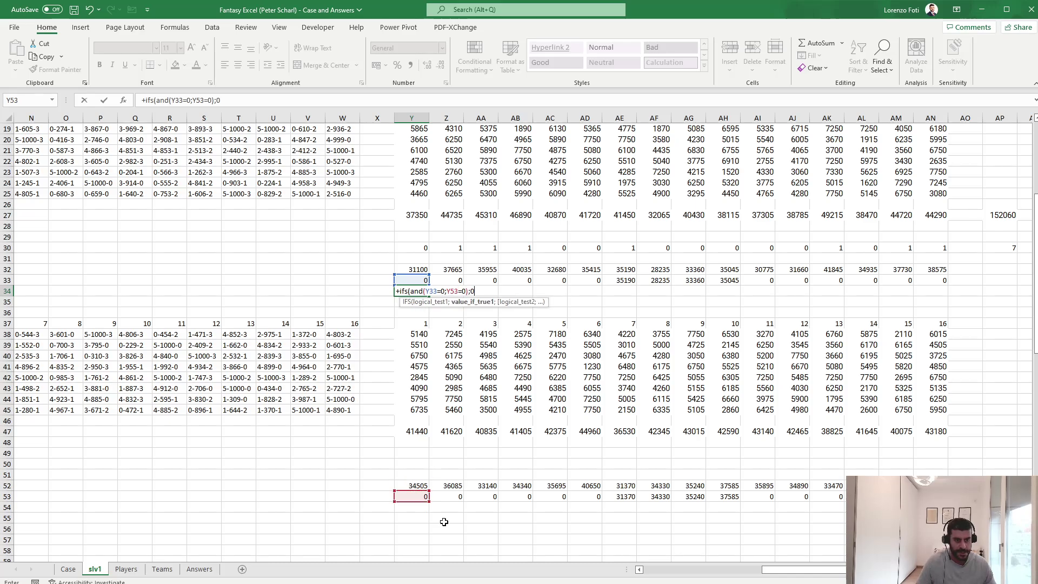
# Complete the IFS formula in Y34 with Y32>=Y53 returning 1 and TRUE returning 0.
pyautogui.write(';')
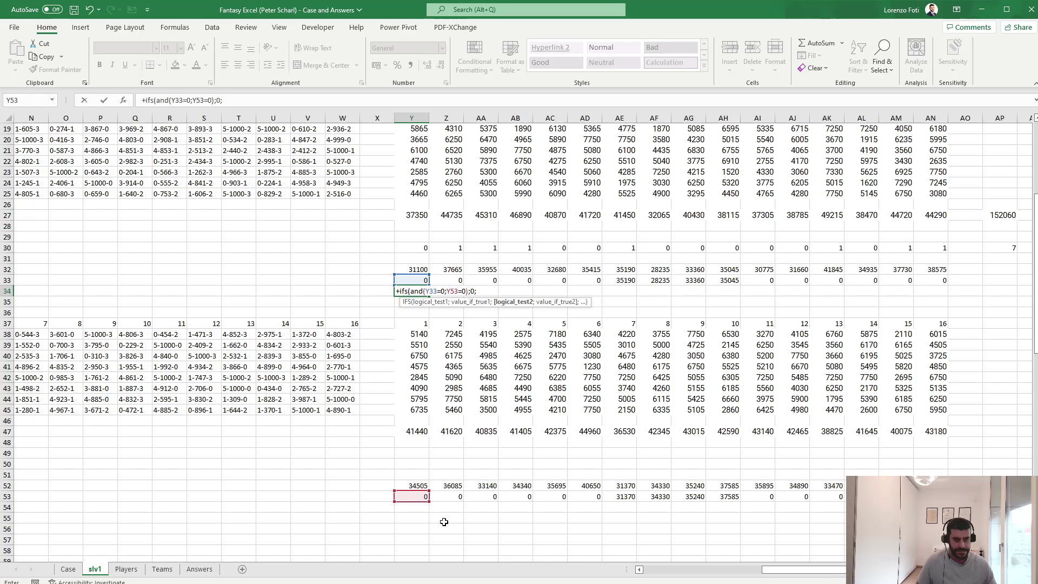
pyautogui.press('Up')
pyautogui.press('Up')
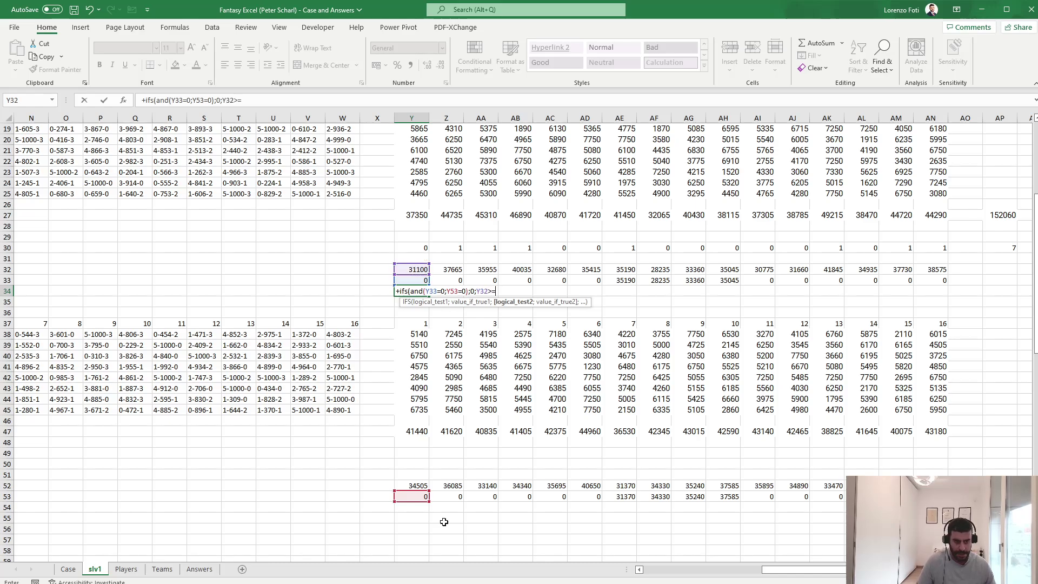
pyautogui.write('>=')
pyautogui.hotkey('ctrl', 'Down')
pyautogui.hotkey('ctrl', 'Down')
pyautogui.hotkey('ctrl', 'Down')
pyautogui.hotkey('ctrl', 'Down')
pyautogui.hotkey('ctrl', 'Down')
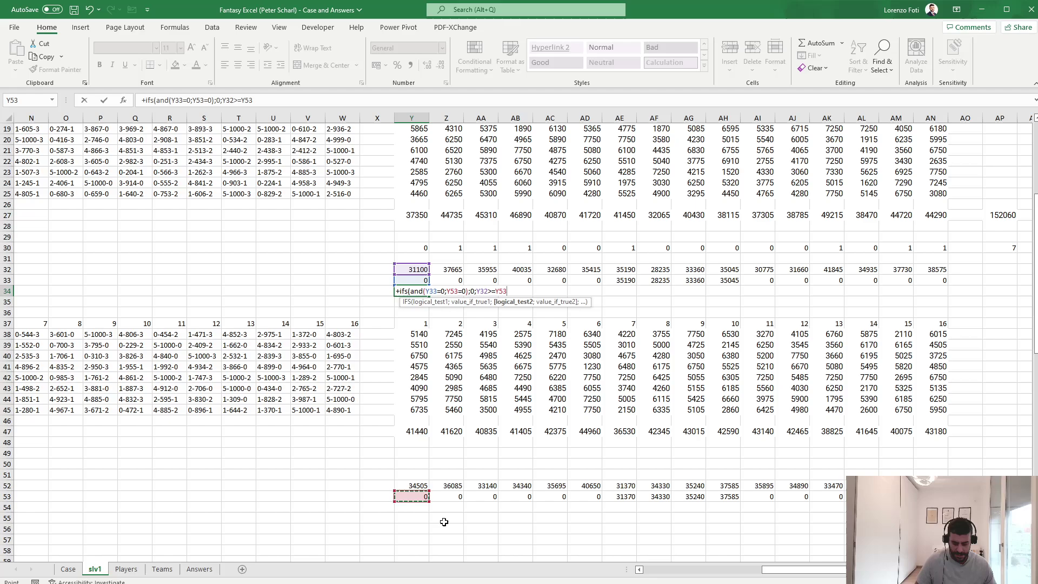
pyautogui.write(';1;true;0)')
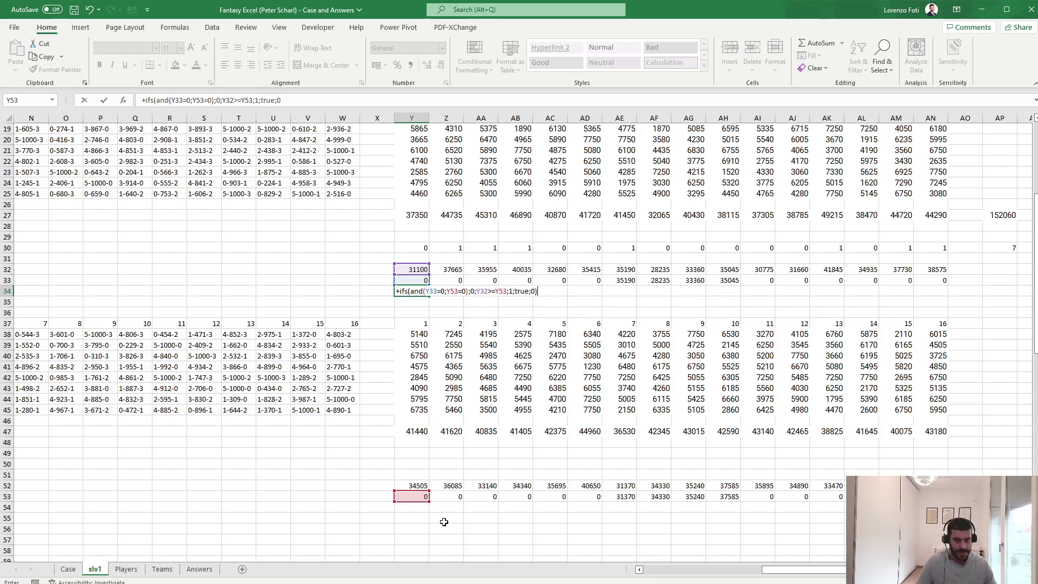
pyautogui.press('Return')
# Copy the win-flag formula from Y34 across row 34 through column AN.
pyautogui.press('Up')
pyautogui.hotkey('ctrl', 'c')
pyautogui.hotkey('ctrl', 'Up')
pyautogui.hotkey('ctrl', 'Right')
pyautogui.press('Down')
pyautogui.press('Down')
pyautogui.hotkey('ctrl', 'shift', 'Left')
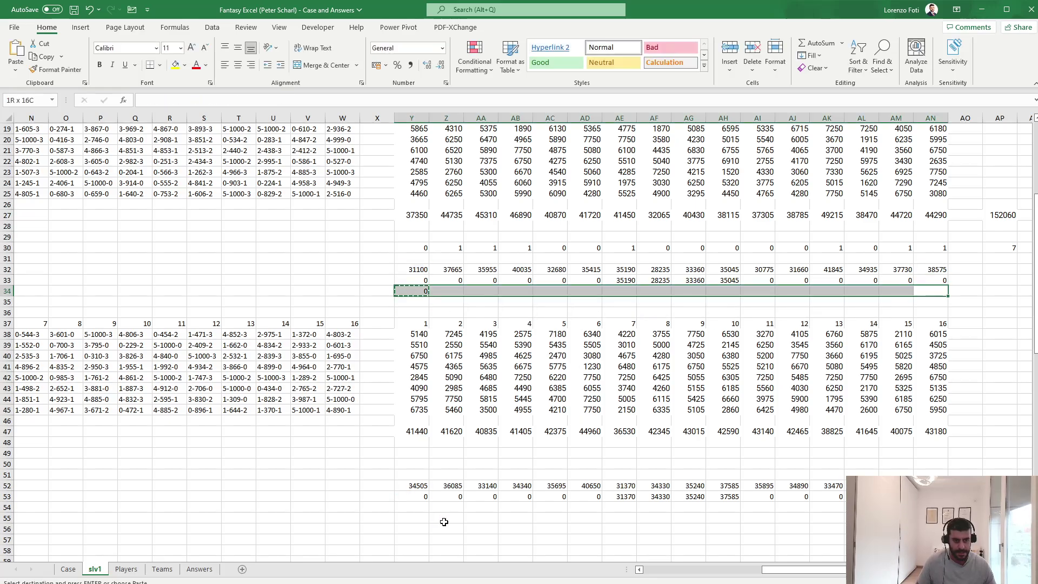
pyautogui.press('Return')
# Check the first team's win flags and formulas in row 34 for weeks 7 to 10.
pyautogui.press('Right')
pyautogui.press('Right')
pyautogui.press('Right')
pyautogui.press('Right')
pyautogui.press('Right')
pyautogui.press('Right')
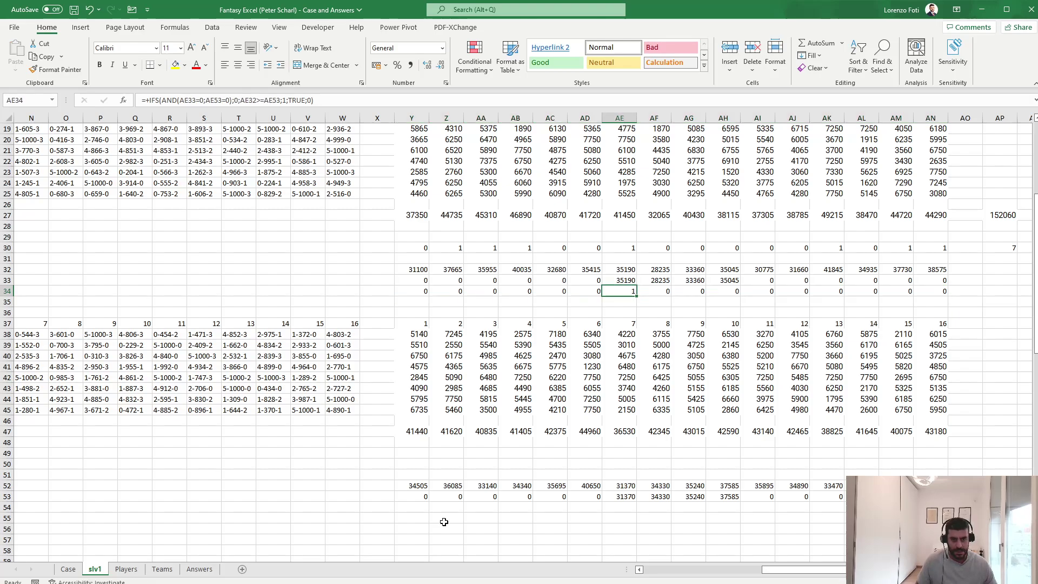
pyautogui.press('Right')
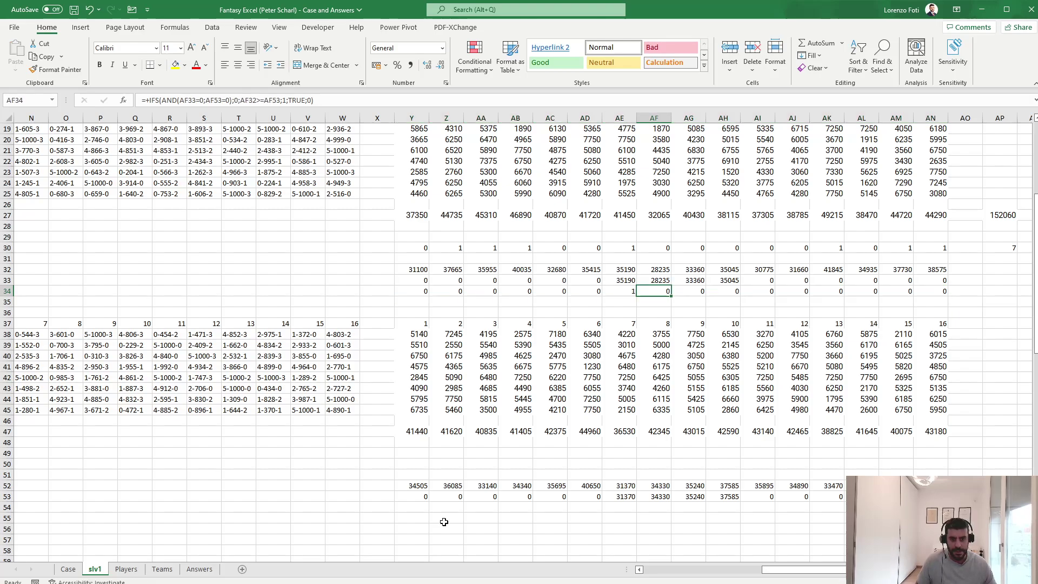
pyautogui.press('Right')
pyautogui.press('Right')
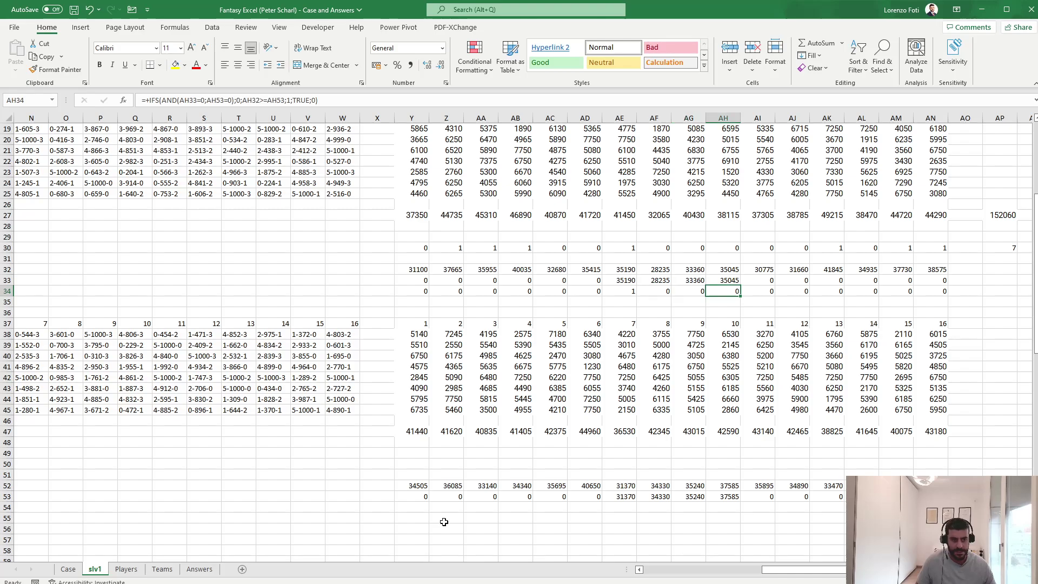
# Copy the win flags Y34:AN34 into the row starting at Y54, below the second team's flagged scores.
pyautogui.hotkey('ctrl', 'Left')
pyautogui.hotkey('ctrl', 'shift', 'Right')
pyautogui.hotkey('ctrl', 'c')
pyautogui.hotkey('ctrl', 'Down')
pyautogui.hotkey('ctrl', 'Down')
pyautogui.hotkey('ctrl', 'Down')
pyautogui.hotkey('ctrl', 'Down')
pyautogui.hotkey('ctrl', 'Down')
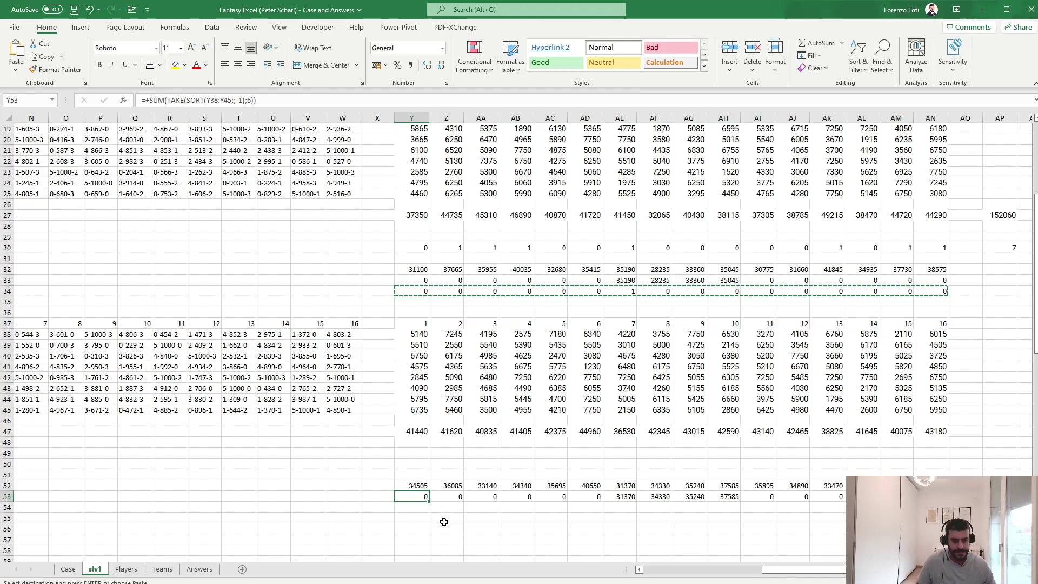
pyautogui.press('Down')
pyautogui.hotkey('ctrl', 'v')
pyautogui.press('Escape')
# Point both Y73 references in the Y54 formula to the first team's flagged score in Y33.
pyautogui.press('F2')
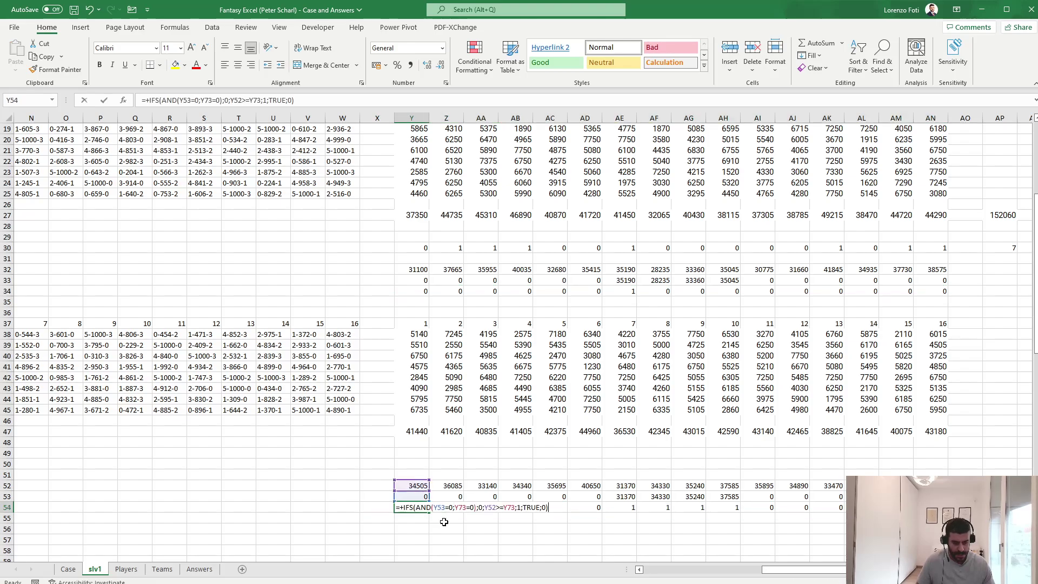
pyautogui.scroll(-7, 444, 520)
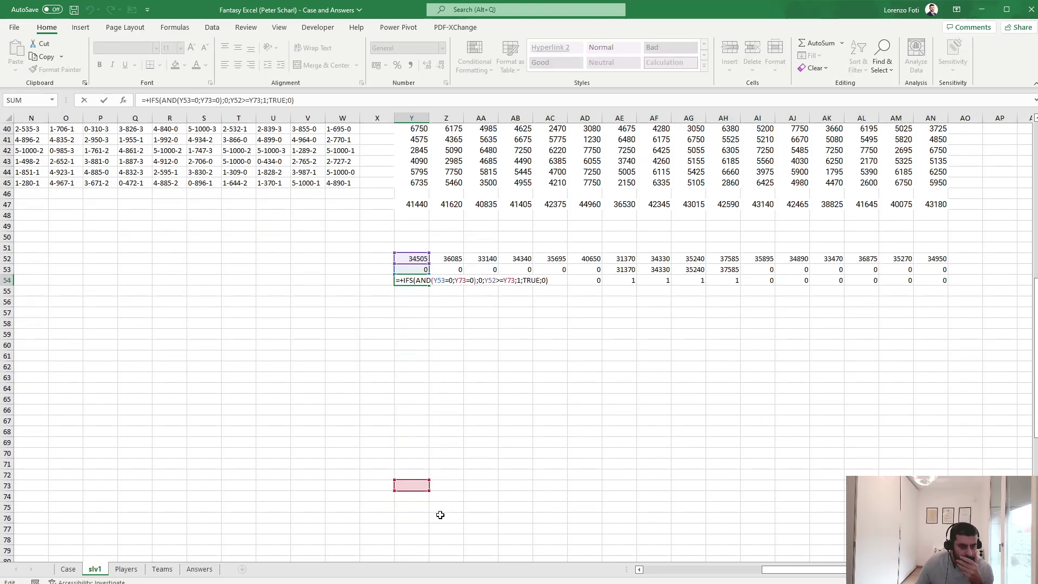
pyautogui.moveTo(413, 481); pyautogui.dragTo(417, 162)
pyautogui.scroll(-5, 422, 362)
pyautogui.moveTo(417, 421); pyautogui.dragTo(412, 161)
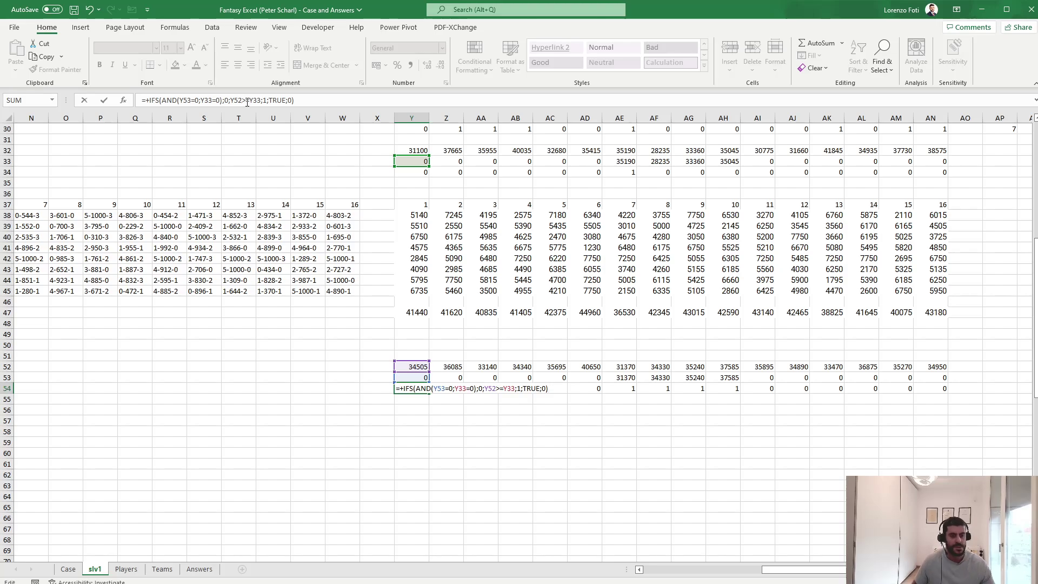
pyautogui.press('Return')
# Copy the corrected win-flag formula from Y54 across Z54:AN54.
pyautogui.press('Up')
pyautogui.hotkey('ctrl', 'c')
pyautogui.press('Right')
pyautogui.hotkey('ctrl', 'shift', 'Right')
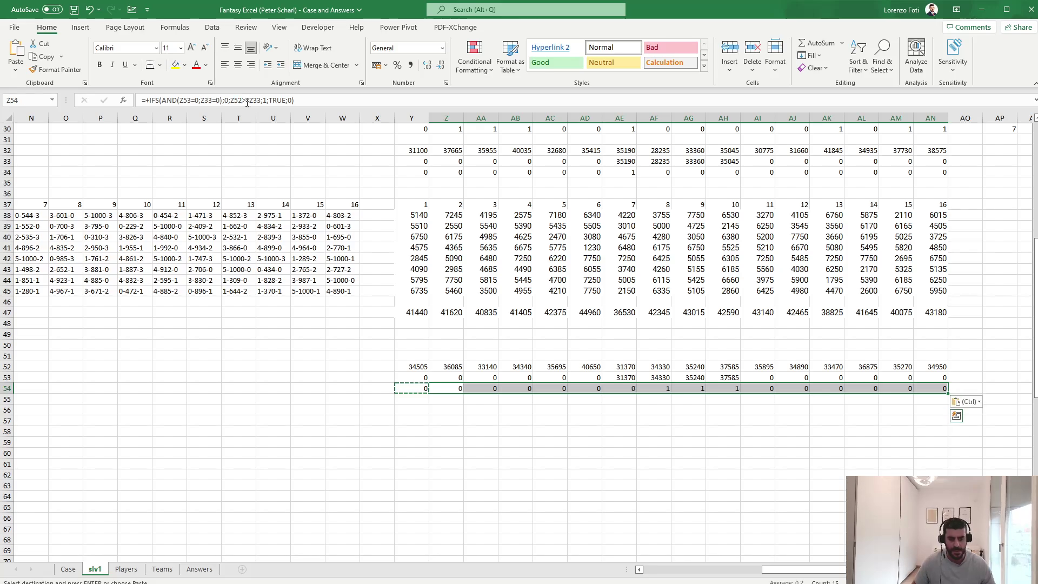
pyautogui.press('Return')
# Check the second team's win flags and formulas along row 54.
pyautogui.press('Right')
pyautogui.press('Right')
pyautogui.press('Right')
pyautogui.press('Right')
pyautogui.press('Right')
pyautogui.press('Right')
pyautogui.press('Right')
pyautogui.press('Right')
pyautogui.press('Right')
pyautogui.press('Right')
pyautogui.press('Right')
pyautogui.press('Right')
pyautogui.press('Right')
pyautogui.press('Right')
pyautogui.press('Right')
pyautogui.press('Right')
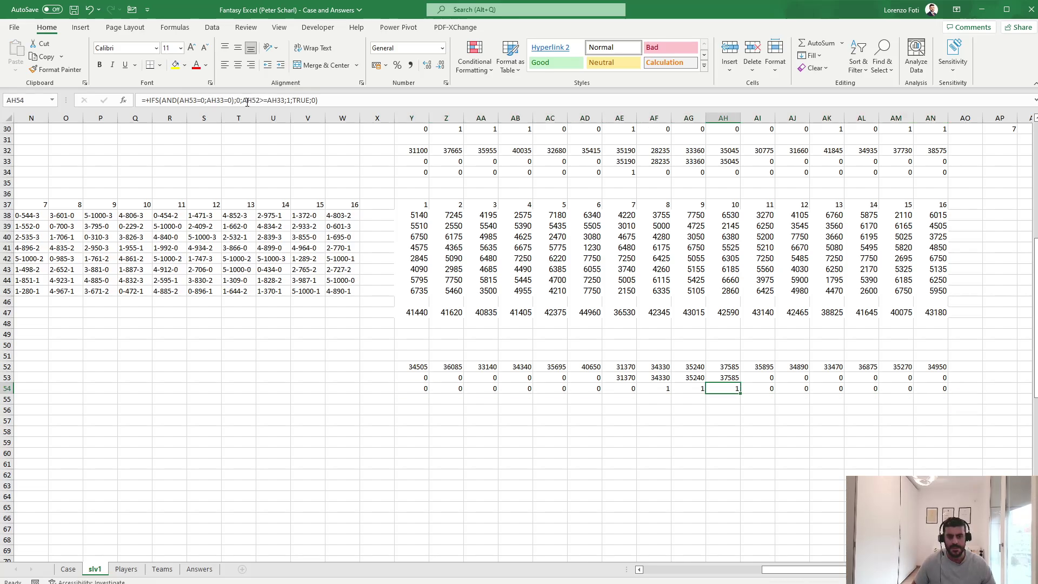
# Copy the row-sum formula from AP30 into AP34 to total the first team's wins.
pyautogui.hotkey('ctrl', 'Up')
pyautogui.hotkey('ctrl', 'c')
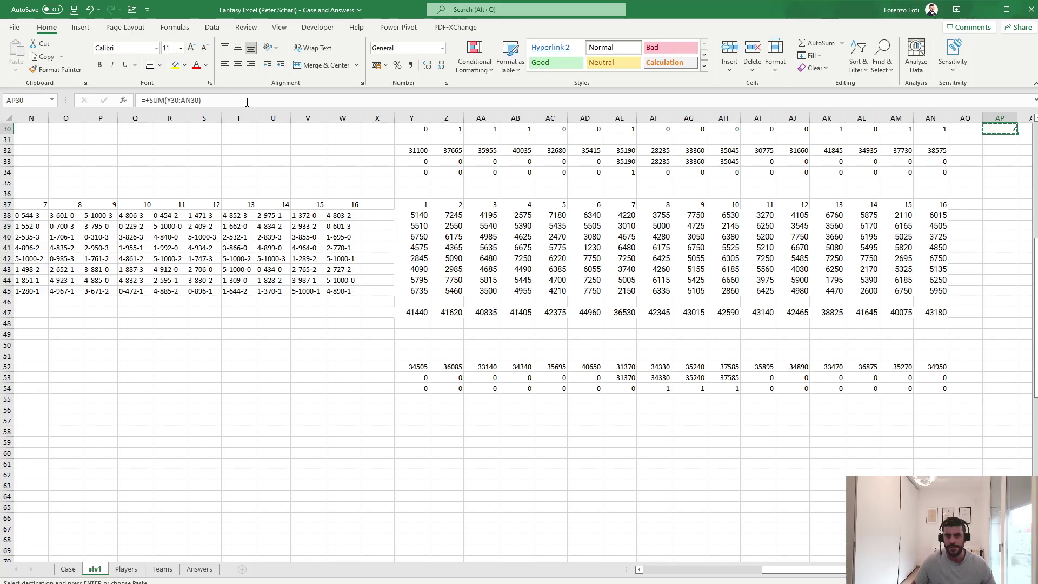
pyautogui.press('Down')
pyautogui.press('Down')
pyautogui.press('Down')
pyautogui.press('Down')
pyautogui.hotkey('ctrl', 'v')
# Paste the same row-sum formula into AP54 to total the second team's wins.
pyautogui.press('Down')
pyautogui.press('Down')
pyautogui.press('Down')
pyautogui.press('Down')
pyautogui.press('Down')
pyautogui.press('Down')
pyautogui.press('Down')
pyautogui.press('Down')
pyautogui.press('Down')
pyautogui.press('Down')
pyautogui.press('Down')
pyautogui.press('Down')
pyautogui.press('Down')
pyautogui.press('Down')
pyautogui.press('Down')
pyautogui.press('Down')
pyautogui.press('Down')
pyautogui.press('Down')
pyautogui.press('Down')
pyautogui.press('Down')
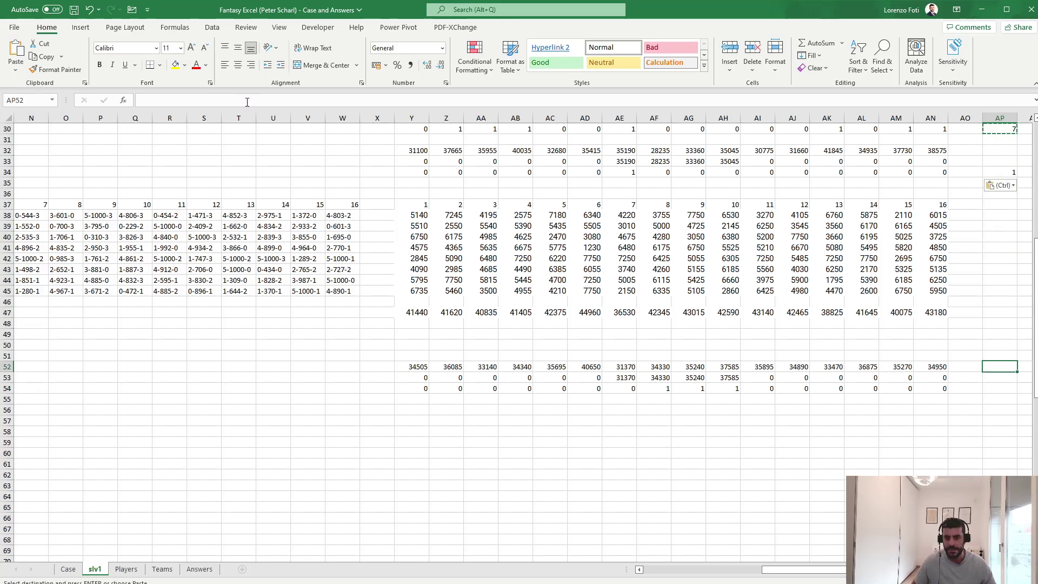
pyautogui.hotkey('ctrl', 'v')
pyautogui.press('Escape')
# Begin an IF formula in AR54 that tests AP54>AP34 and returns SUM(Y53:AN53) when true.
pyautogui.press('Right')
pyautogui.press('Right')
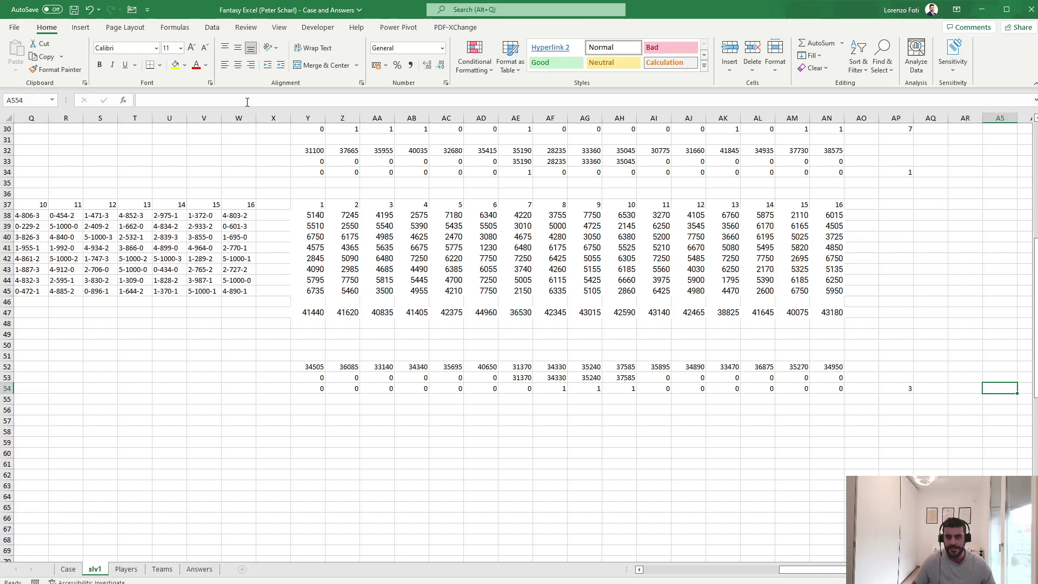
pyautogui.write('+if(/')
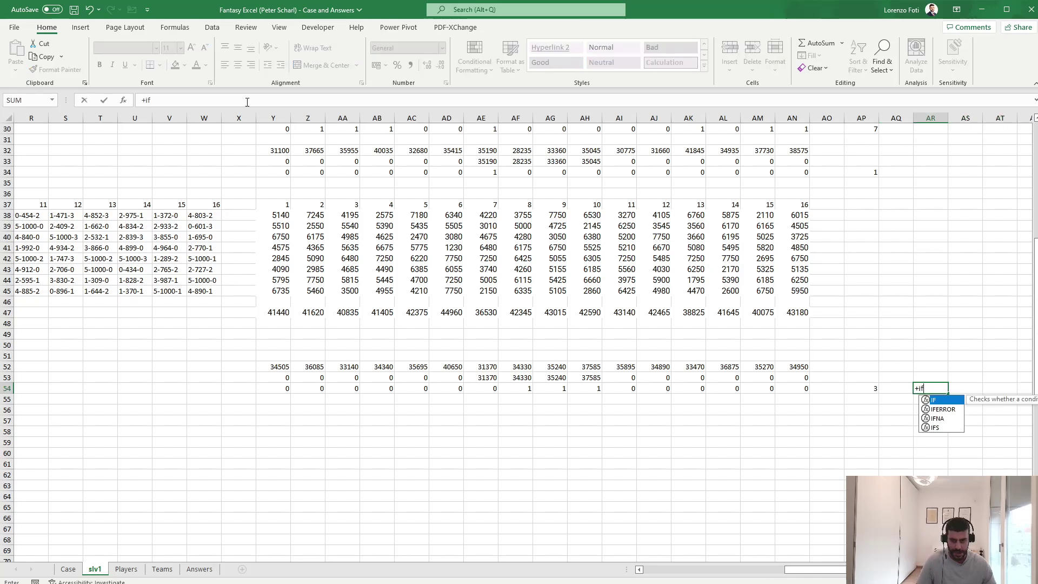
pyautogui.press('Left')
pyautogui.press('Left')
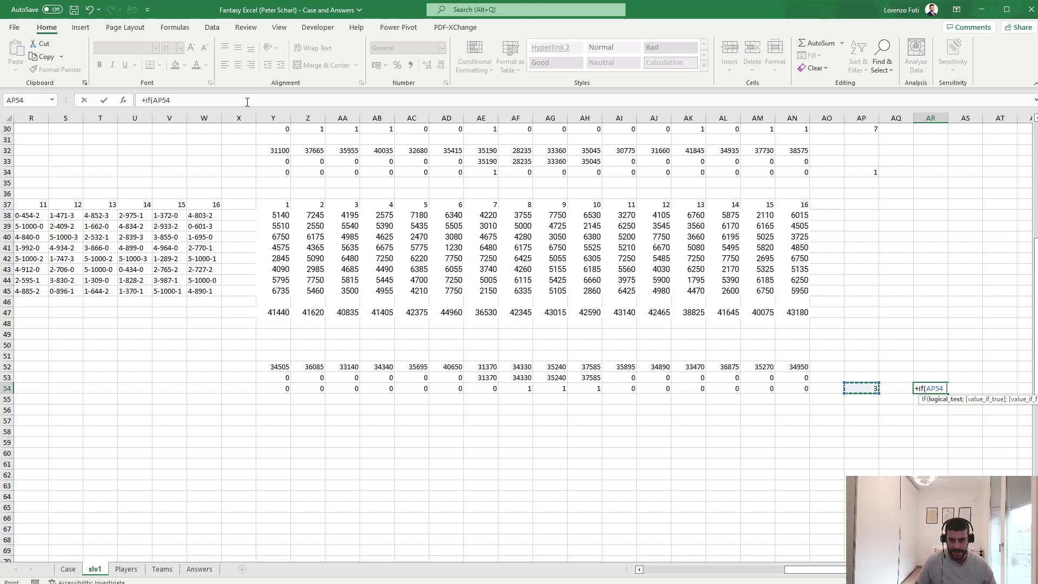
pyautogui.write('>')
pyautogui.press('Left')
pyautogui.press('Left')
pyautogui.hotkey('ctrl', 'Up')
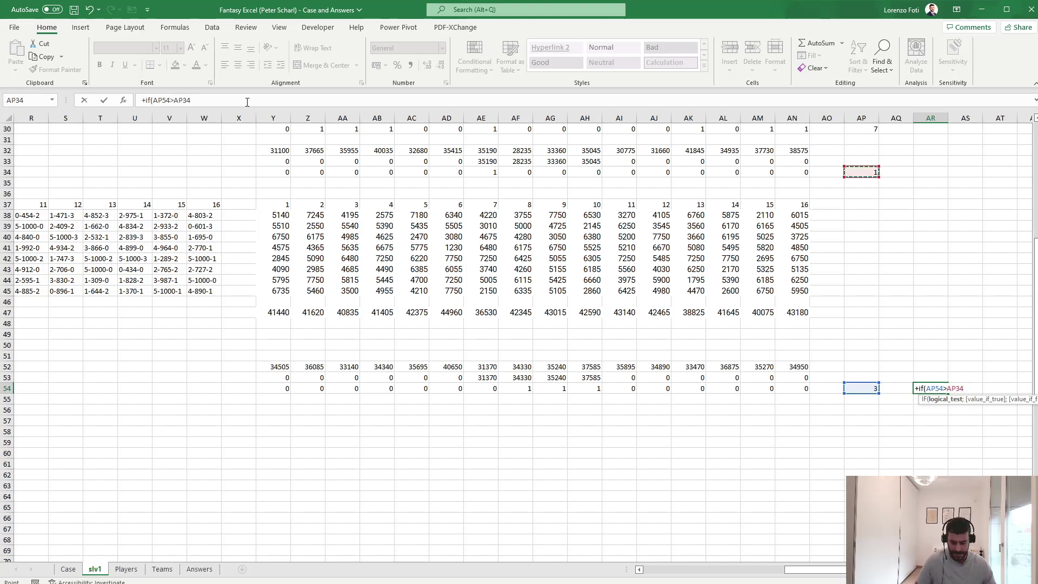
pyautogui.write(';sum(')
pyautogui.hotkey('ctrl', 'Left')
pyautogui.hotkey('ctrl', 'Left')
pyautogui.hotkey('ctrl', 'Left')
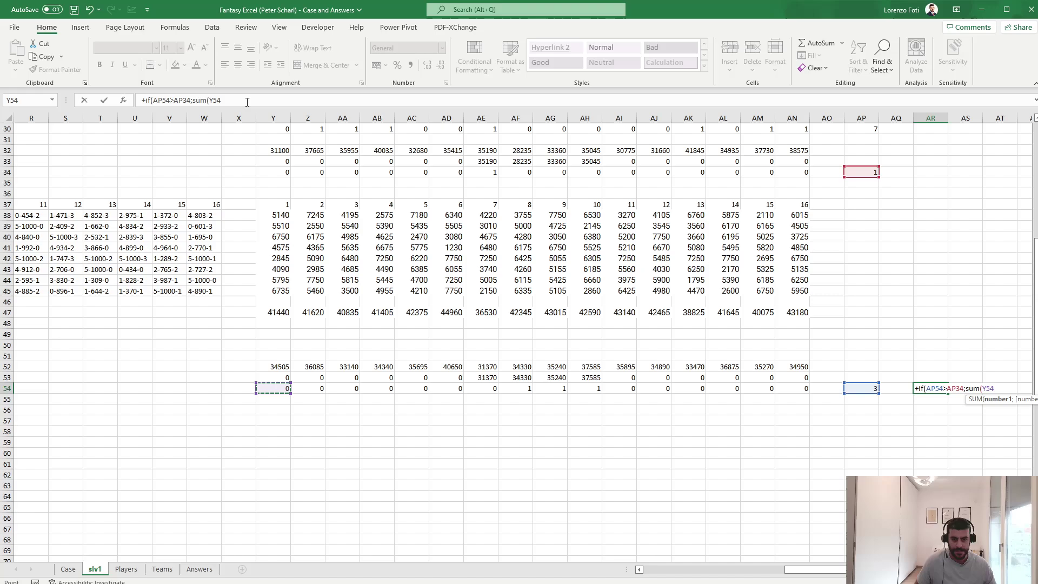
pyautogui.hotkey('ctrl', 'Right')
pyautogui.press('Up')
pyautogui.hotkey('ctrl', 'shift', 'Left')
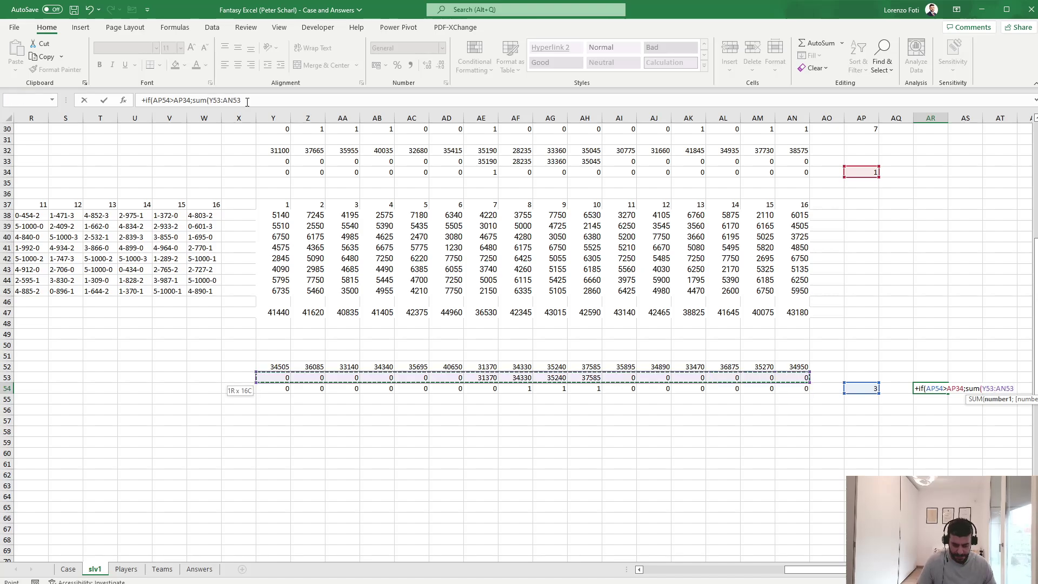
# Complete the AR54 formula with SUM(Y33:AN33) as the false result, accepting the closing-parenthesis correction.
pyautogui.write(');sum(')
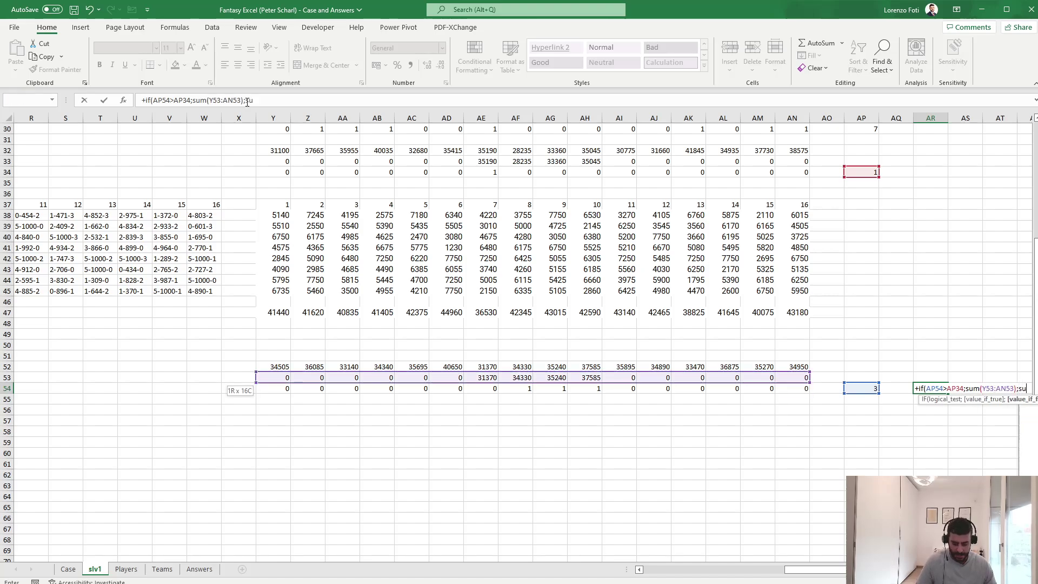
pyautogui.press('Up')
pyautogui.press('Up')
pyautogui.press('Up')
pyautogui.press('Up')
pyautogui.press('Up')
pyautogui.press('Up')
pyautogui.press('Up')
pyautogui.press('Up')
pyautogui.press('Up')
pyautogui.press('Up')
pyautogui.press('Up')
pyautogui.press('Up')
pyautogui.press('Up')
pyautogui.press('Up')
pyautogui.press('Up')
pyautogui.press('Up')
pyautogui.press('Up')
pyautogui.press('Up')
pyautogui.press('Up')
pyautogui.press('Up')
pyautogui.press('Left')
pyautogui.press('Left')
pyautogui.press('Left')
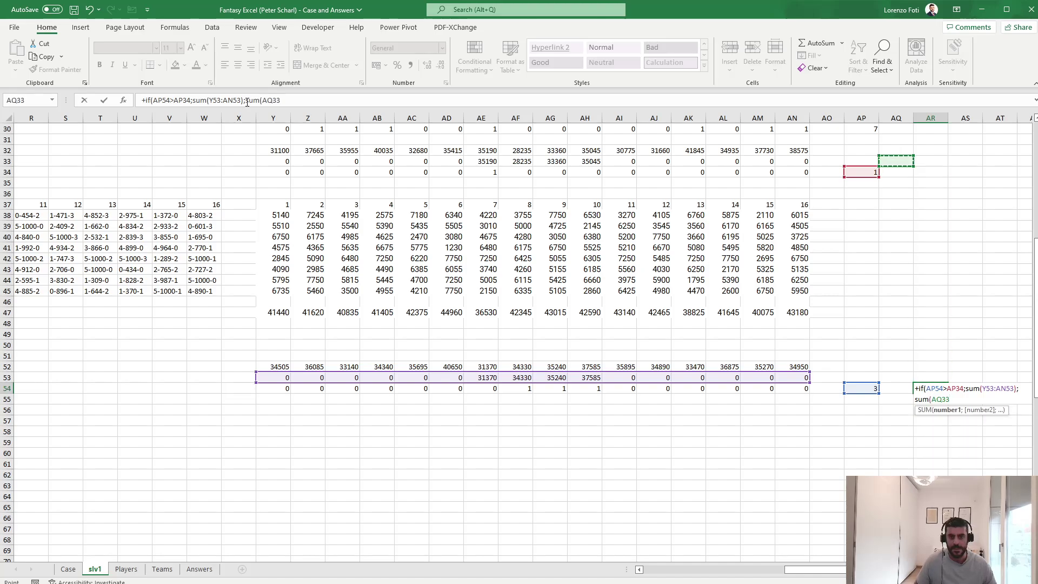
pyautogui.press('Down')
pyautogui.press('Left')
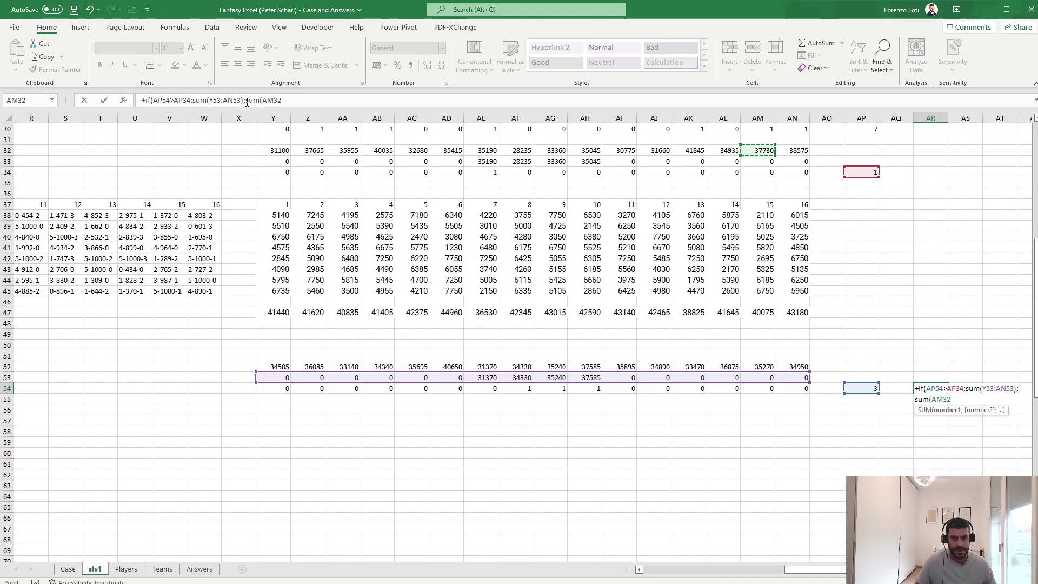
pyautogui.hotkey('ctrl', 'shift', 'Left')
pyautogui.press('Return')
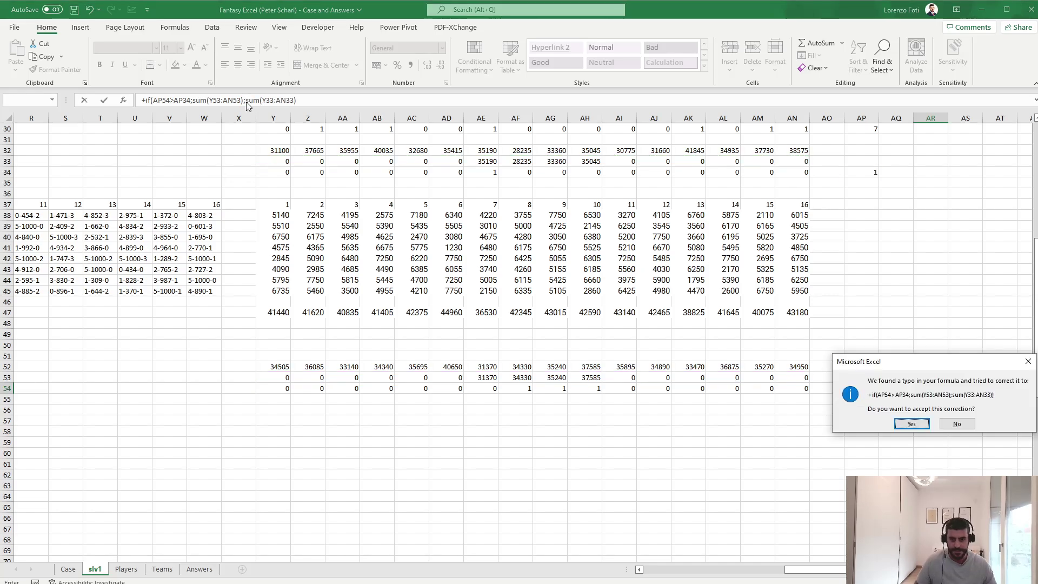
pyautogui.press('Return')
pyautogui.press('Up')
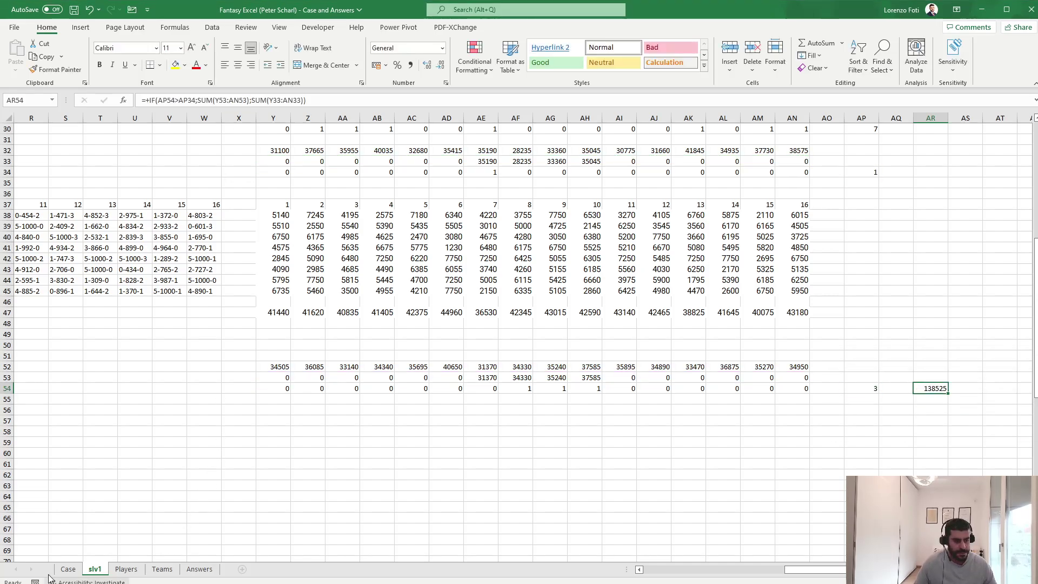
# Compare the AR54 result with the Example5 answer on the Case sheet and review the Level 5 games list.
pyautogui.click(67, 569)
pyautogui.click(173, 301)
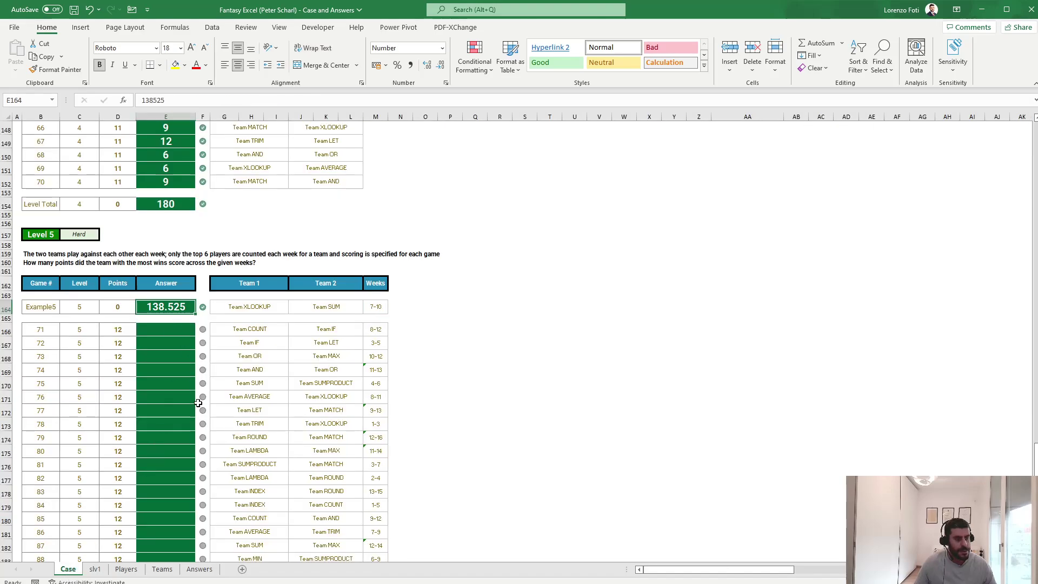
pyautogui.scroll(-6, 202, 418)
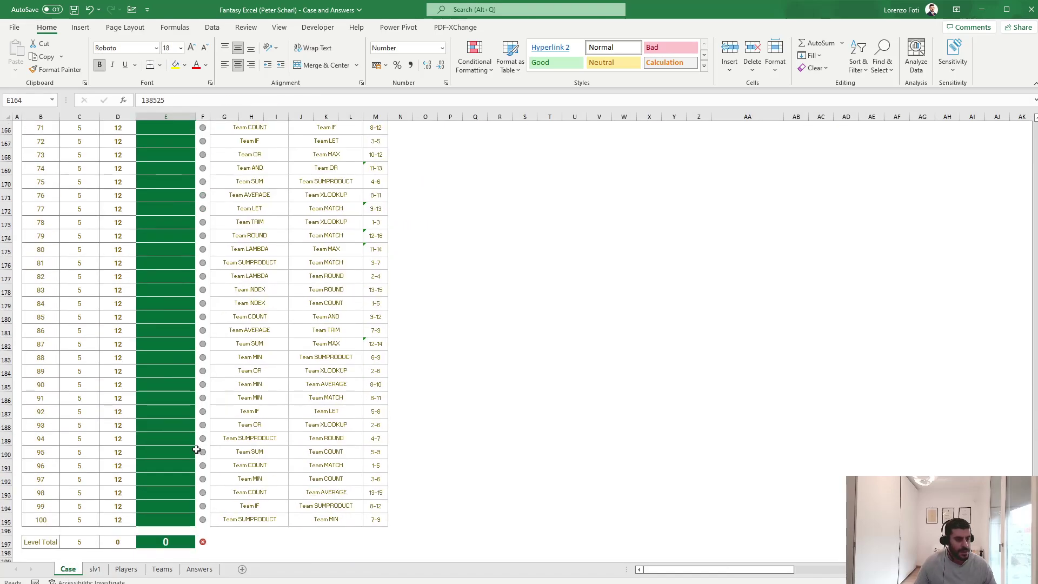
pyautogui.scroll(2, 196, 450)
# Link the data table's result cell C8 on the slv1 sheet to the winning team's points in AR54.
pyautogui.click(94, 568)
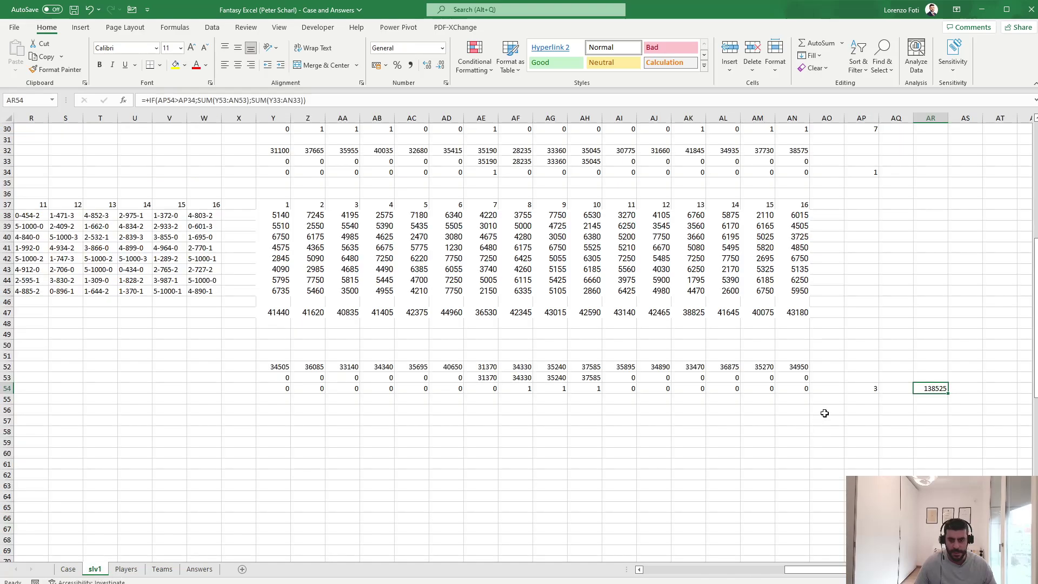
pyautogui.click(358, 434)
pyautogui.hotkey('ctrl', 'Home')
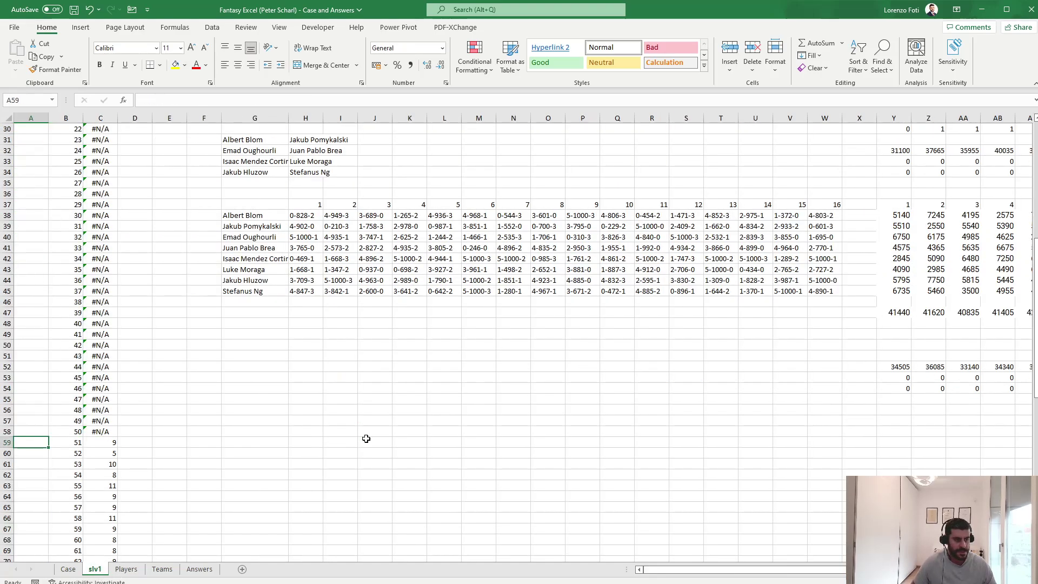
pyautogui.press('Down')
pyautogui.press('Down')
pyautogui.press('Right')
pyautogui.press('Down')
pyautogui.press('Down')
pyautogui.press('Down')
pyautogui.press('Down')
pyautogui.press('Down')
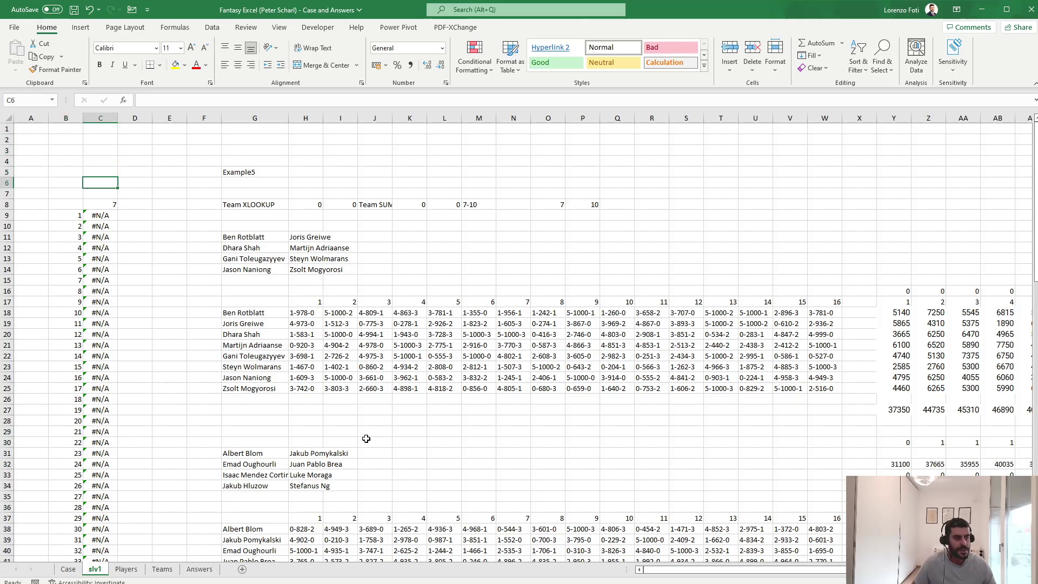
pyautogui.write('+')
pyautogui.press('Down')
pyautogui.press('Down')
pyautogui.press('Right')
pyautogui.press('Down')
pyautogui.press('Right')
pyautogui.press('Right')
pyautogui.press('Right')
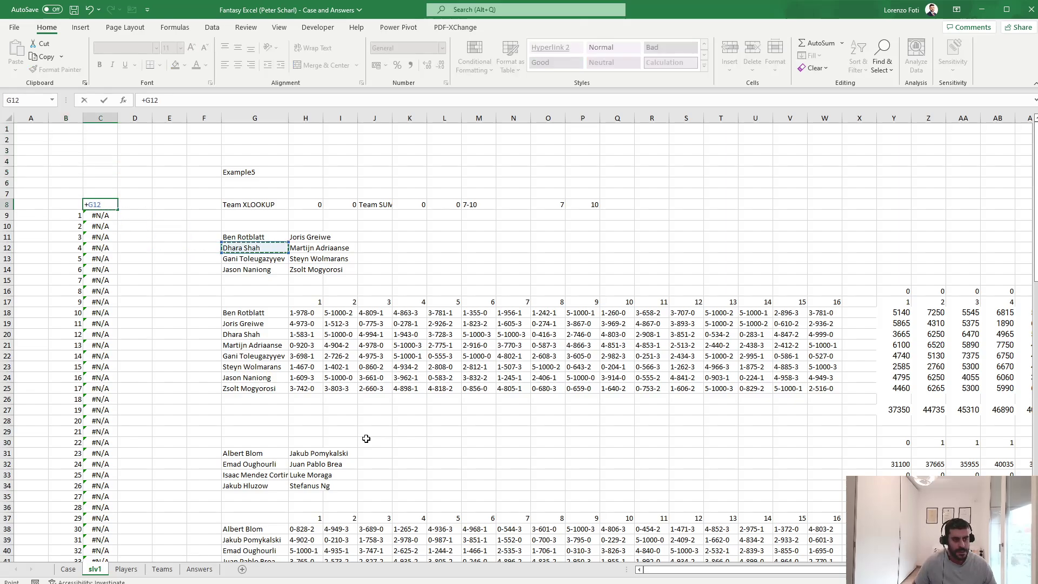
pyautogui.hotkey('ctrl', 'Down')
pyautogui.hotkey('ctrl', 'Down')
pyautogui.hotkey('ctrl', 'Down')
pyautogui.hotkey('ctrl', 'Down')
pyautogui.hotkey('ctrl', 'Down')
pyautogui.hotkey('ctrl', 'Down')
pyautogui.hotkey('ctrl', 'Down')
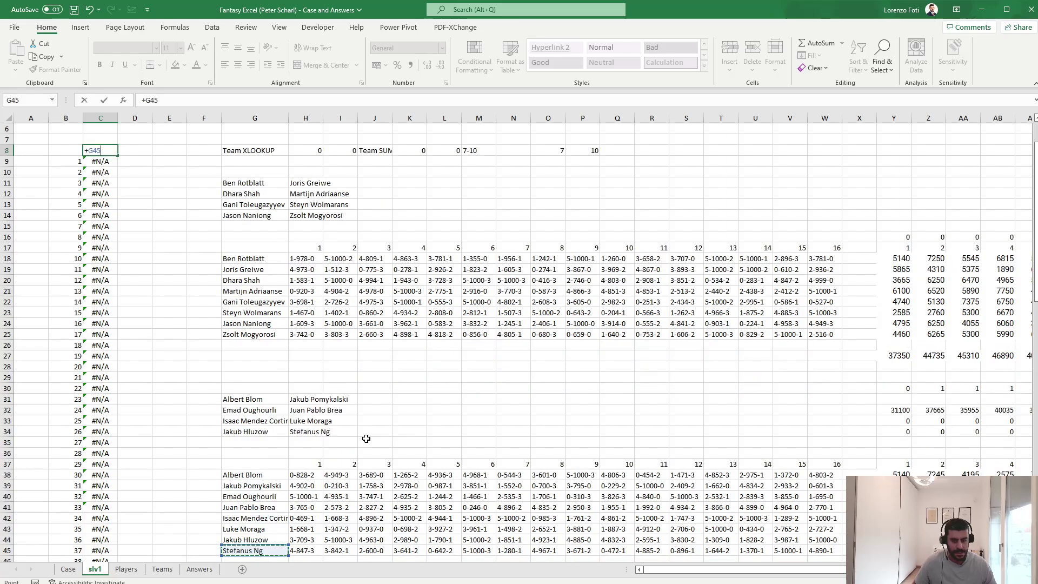
pyautogui.hotkey('ctrl', 'Right')
pyautogui.hotkey('ctrl', 'Right')
pyautogui.hotkey('ctrl', 'Right')
pyautogui.hotkey('ctrl', 'Left')
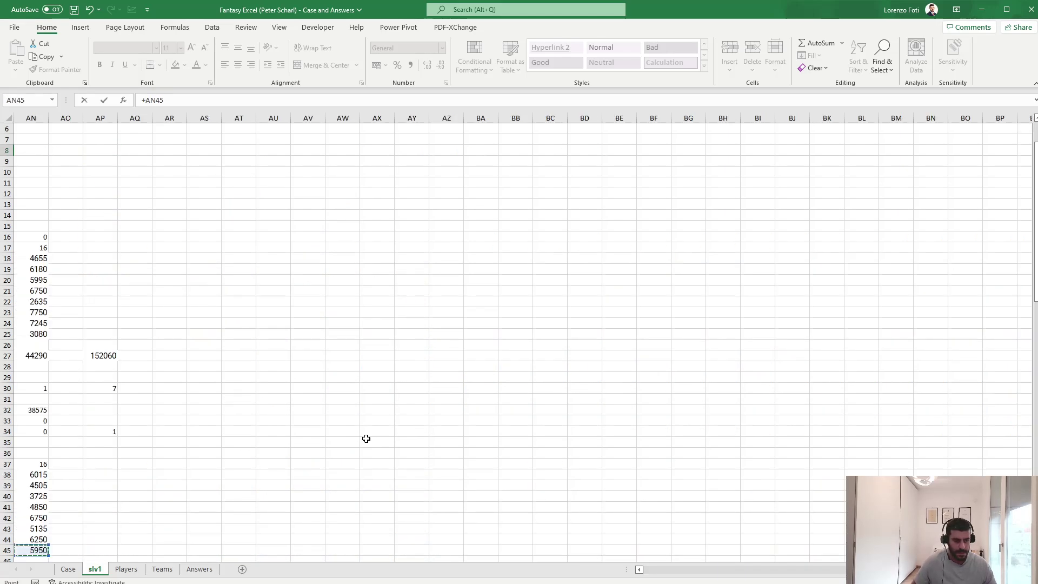
pyautogui.hotkey('ctrl', 'Left')
pyautogui.press('Down')
pyautogui.press('Down')
pyautogui.press('Down')
pyautogui.press('Down')
pyautogui.press('Down')
pyautogui.press('Down')
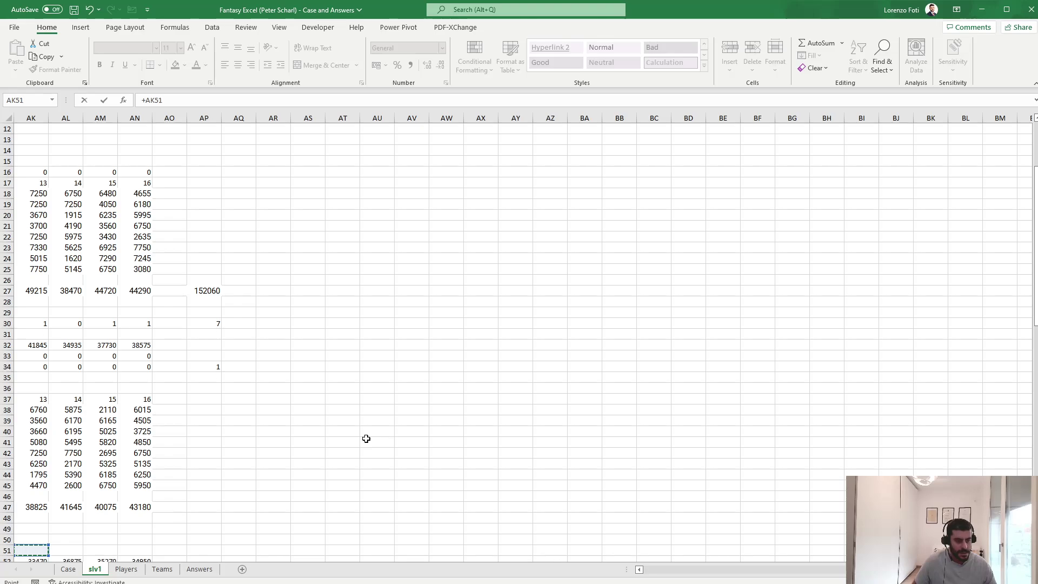
pyautogui.press('Down')
pyautogui.press('Down')
pyautogui.press('Down')
pyautogui.press('Down')
pyautogui.press('Down')
pyautogui.press('Down')
pyautogui.press('Down')
pyautogui.press('Down')
pyautogui.press('Down')
pyautogui.press('Down')
pyautogui.press('Down')
pyautogui.press('Down')
pyautogui.press('Down')
pyautogui.press('Down')
pyautogui.press('Down')
pyautogui.press('Down')
pyautogui.press('Down')
pyautogui.press('Down')
pyautogui.press('Down')
pyautogui.press('Down')
pyautogui.press('Right')
pyautogui.press('Up')
pyautogui.press('Right')
pyautogui.press('Up')
pyautogui.press('Right')
pyautogui.press('Up')
pyautogui.press('Right')
pyautogui.press('Up')
pyautogui.press('Right')
pyautogui.press('Up')
pyautogui.press('Right')
pyautogui.press('Up')
pyautogui.press('Right')
pyautogui.press('Up')
pyautogui.press('Right')
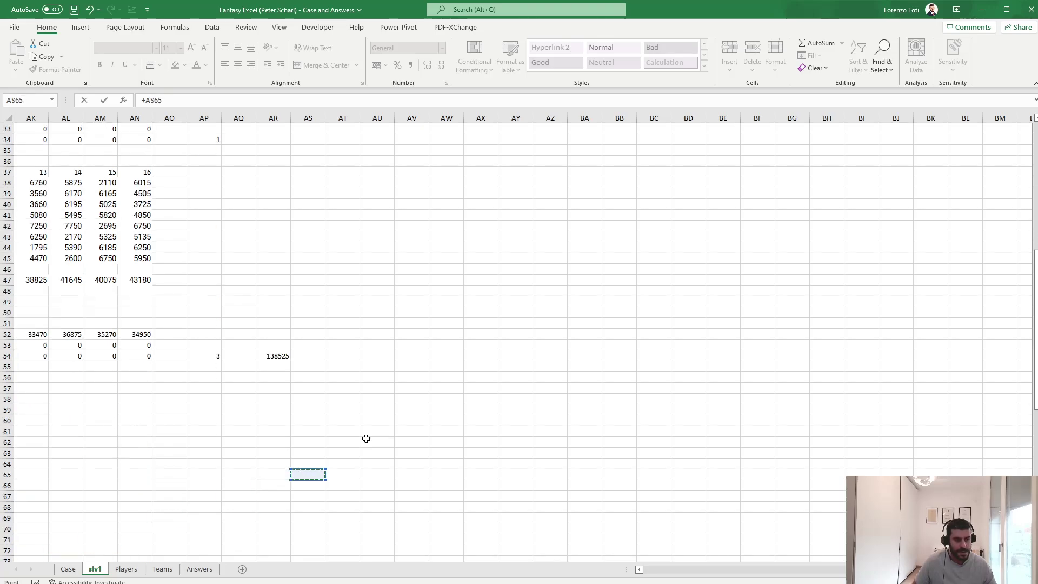
pyautogui.press('Escape')
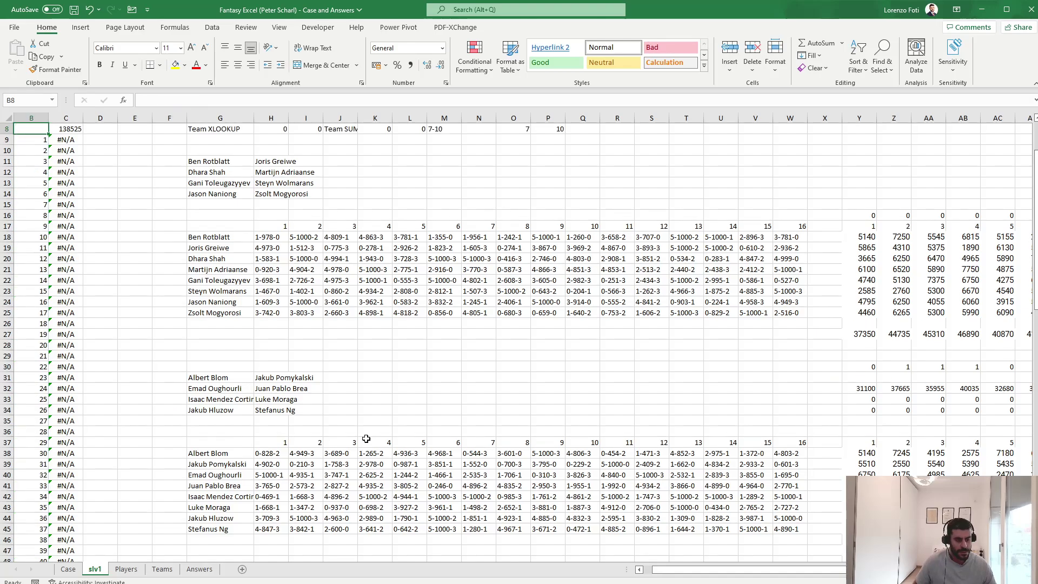
# Recalculate the workbook to refresh the data table and go to its last result in C108.
pyautogui.hotkey('alt', 'm')
pyautogui.press('Right')
pyautogui.hotkey('ctrl', 'Down')
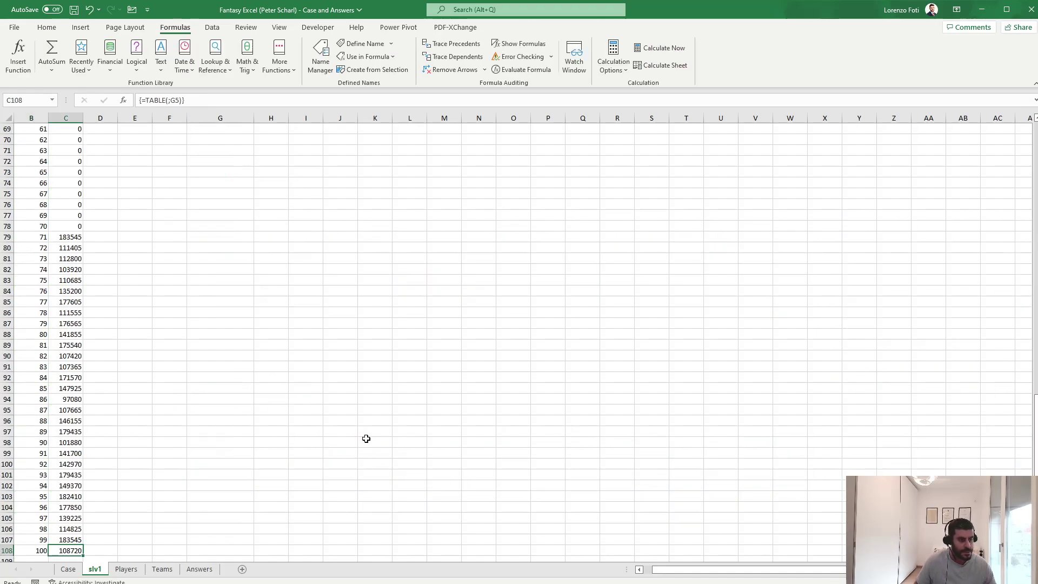
# Copy the data table results for games 71 to 100 from C79:C108.
pyautogui.hotkey('shift', 'Up')
pyautogui.hotkey('shift', 'Up')
pyautogui.hotkey('shift', 'Up')
pyautogui.hotkey('shift', 'Up')
pyautogui.hotkey('shift', 'Up')
pyautogui.hotkey('shift', 'Up')
pyautogui.hotkey('shift', 'Up')
pyautogui.hotkey('shift', 'Up')
pyautogui.hotkey('shift', 'Up')
pyautogui.hotkey('shift', 'Up')
pyautogui.hotkey('shift', 'Up')
pyautogui.hotkey('shift', 'Up')
pyautogui.hotkey('shift', 'Up')
pyautogui.hotkey('shift', 'Up')
pyautogui.hotkey('shift', 'Up')
pyautogui.hotkey('shift', 'Up')
pyautogui.hotkey('shift', 'Up')
pyautogui.hotkey('shift', 'Up')
pyautogui.hotkey('shift', 'Up')
pyautogui.hotkey('shift', 'Up')
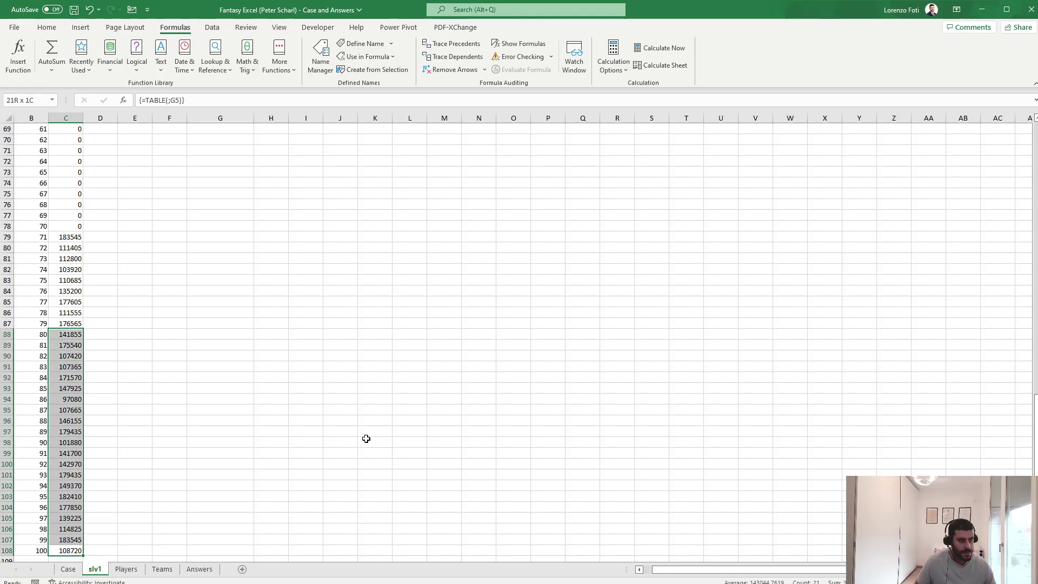
pyautogui.hotkey('ctrl', 'c')
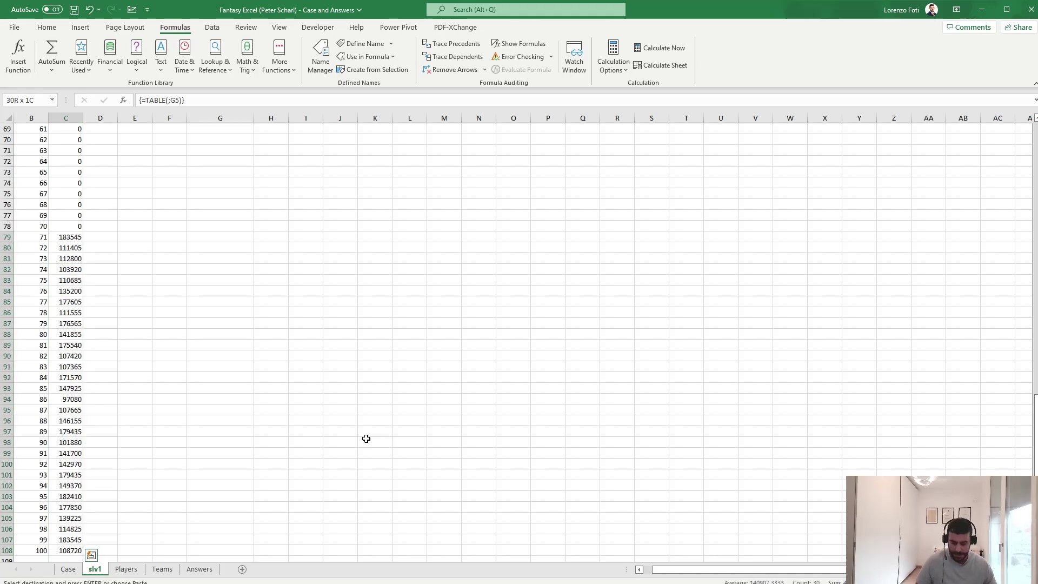
# Paste the copied results as values into the answers for games 71 to 100 on the Case sheet, starting at E166.
pyautogui.hotkey('ctrl', 'pageup')
pyautogui.hotkey('alt', 'h')
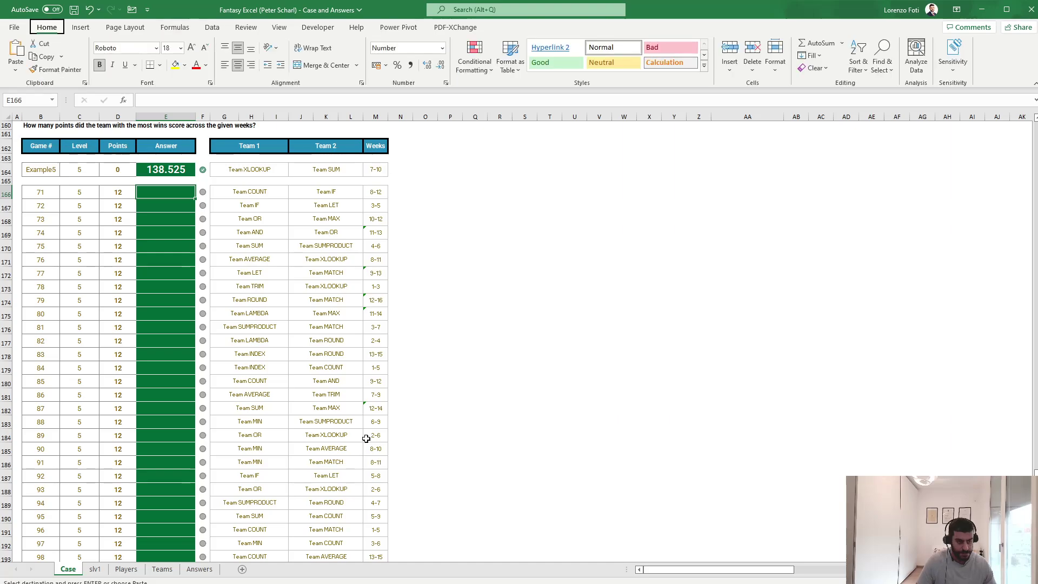
pyautogui.press('v')
pyautogui.press('v')
pyautogui.press('Down')
pyautogui.press('Down')
pyautogui.hotkey('ctrl', 'Down')
# Return to the start of the Case sheet and read the instructions and the three bonus questions.
pyautogui.hotkey('ctrl', 'Up')
pyautogui.hotkey('ctrl', 'Up')
pyautogui.hotkey('ctrl', 'Up')
pyautogui.hotkey('ctrl', 'Up')
pyautogui.hotkey('ctrl', 'Up')
pyautogui.hotkey('ctrl', 'Up')
pyautogui.hotkey('ctrl', 'Up')
pyautogui.hotkey('ctrl', 'Up')
pyautogui.hotkey('ctrl', 'Up')
pyautogui.hotkey('ctrl', 'Up')
pyautogui.hotkey('ctrl', 'Up')
pyautogui.hotkey('ctrl', 'Up')
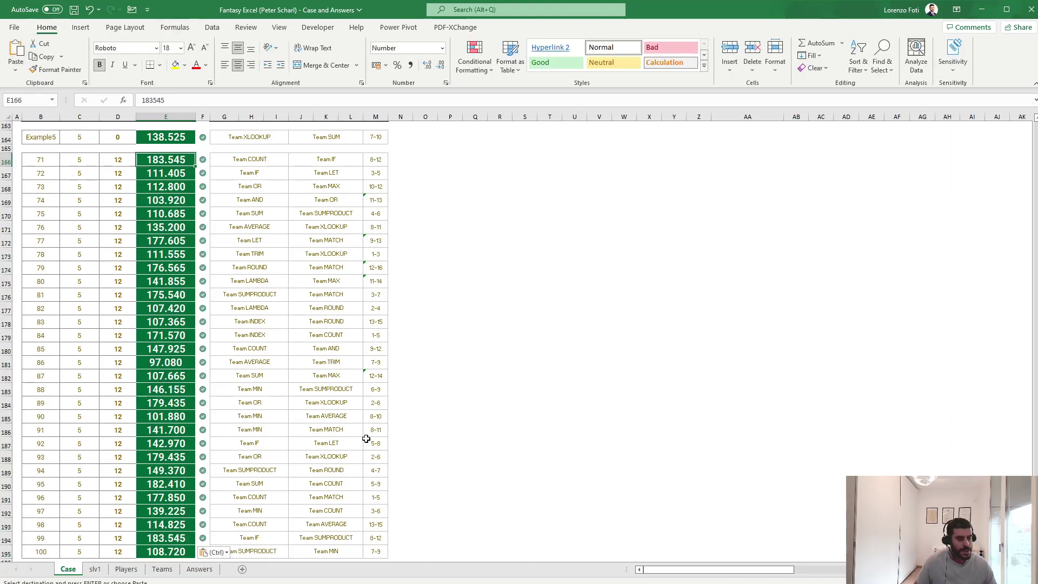
pyautogui.hotkey('ctrl', 'Up')
pyautogui.hotkey('ctrl', 'Up')
pyautogui.hotkey('ctrl', 'Up')
pyautogui.hotkey('ctrl', 'Up')
pyautogui.hotkey('ctrl', 'Up')
pyautogui.hotkey('ctrl', 'Up')
pyautogui.hotkey('ctrl', 'Up')
pyautogui.hotkey('ctrl', 'Up')
pyautogui.hotkey('ctrl', 'Up')
pyautogui.hotkey('ctrl', 'Up')
pyautogui.hotkey('ctrl', 'Up')
pyautogui.hotkey('ctrl', 'Up')
pyautogui.hotkey('ctrl', 'Up')
pyautogui.hotkey('ctrl', 'Up')
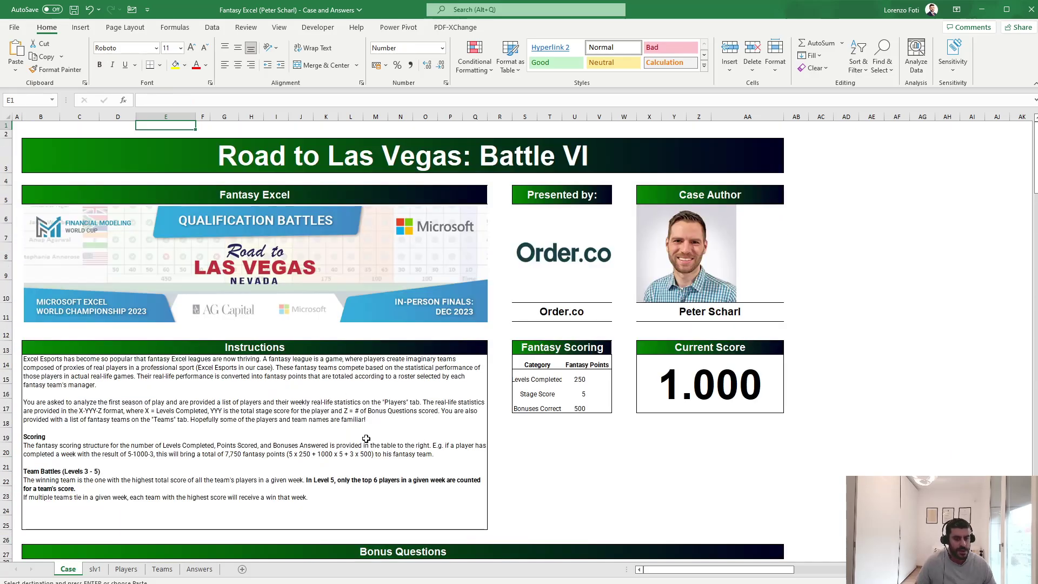
pyautogui.scroll(-5, 349, 447)
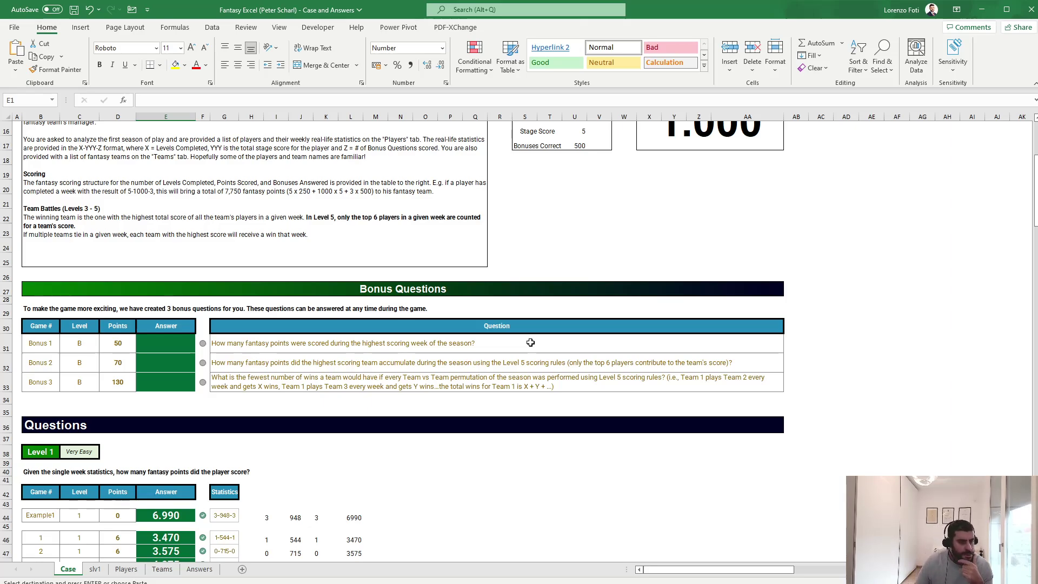
# Examine the weekly statistics on the Players sheet down to the free rows below the last player.
pyautogui.click(127, 569)
pyautogui.scroll(20, 163, 475)
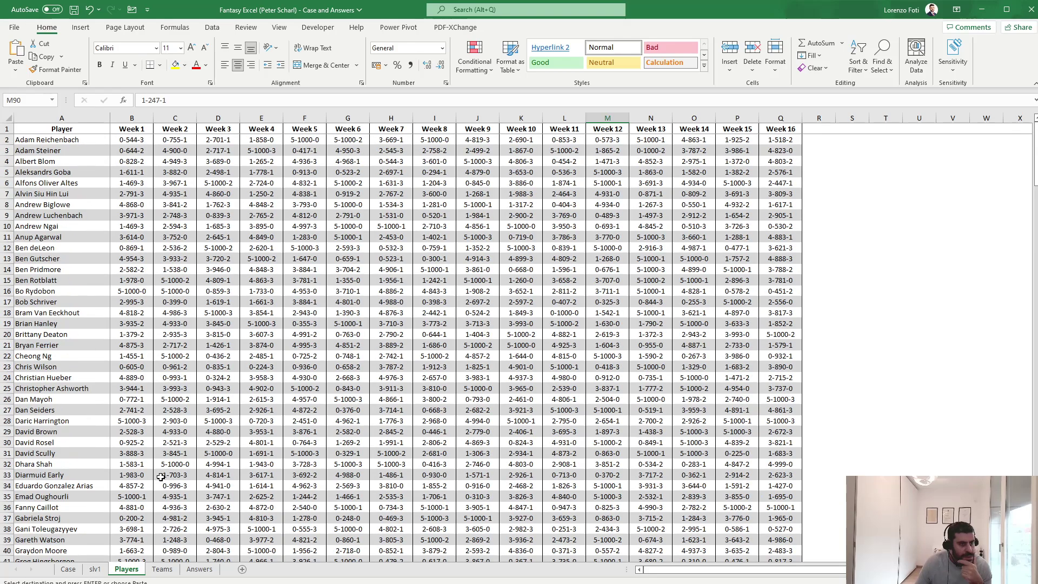
pyautogui.click(125, 400)
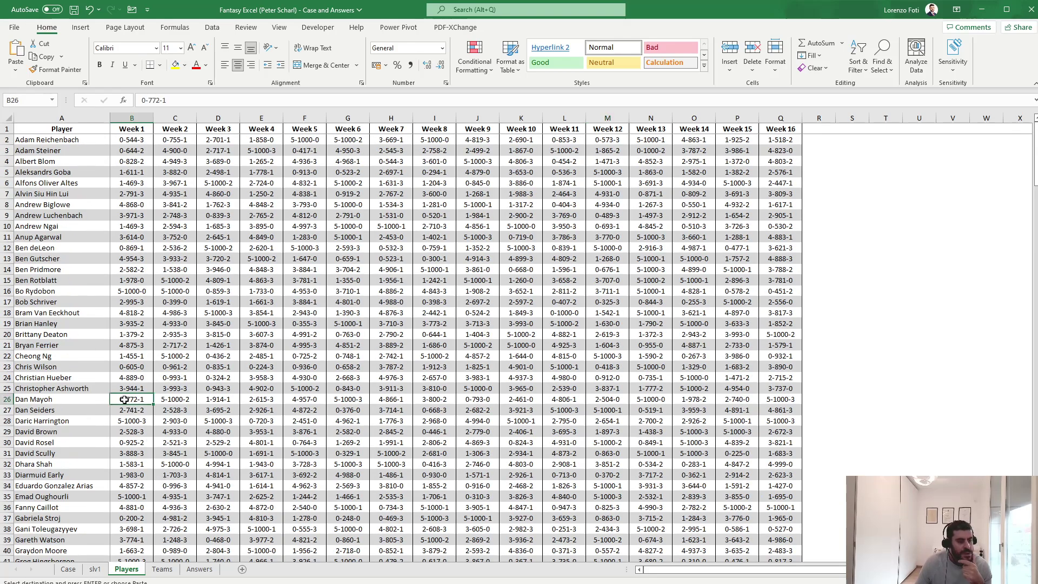
pyautogui.hotkey('ctrl', 'Down')
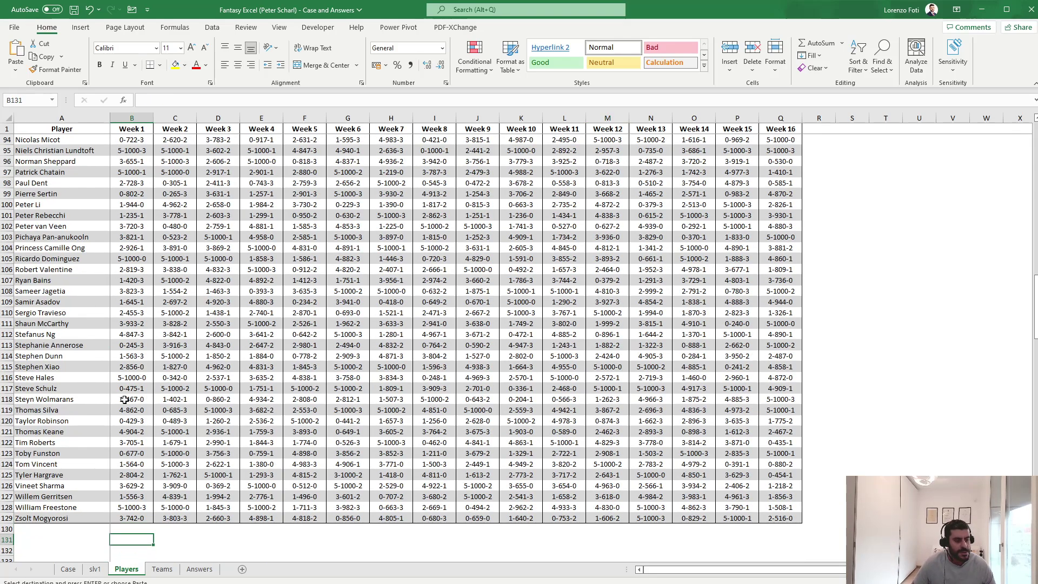
pyautogui.press('Down')
pyautogui.press('Down')
# Copy the fantasy points SUMPRODUCT formula from cell Y18 on the slv1 sheet.
pyautogui.click(95, 569)
pyautogui.moveTo(268, 366); pyautogui.dragTo(261, 358)
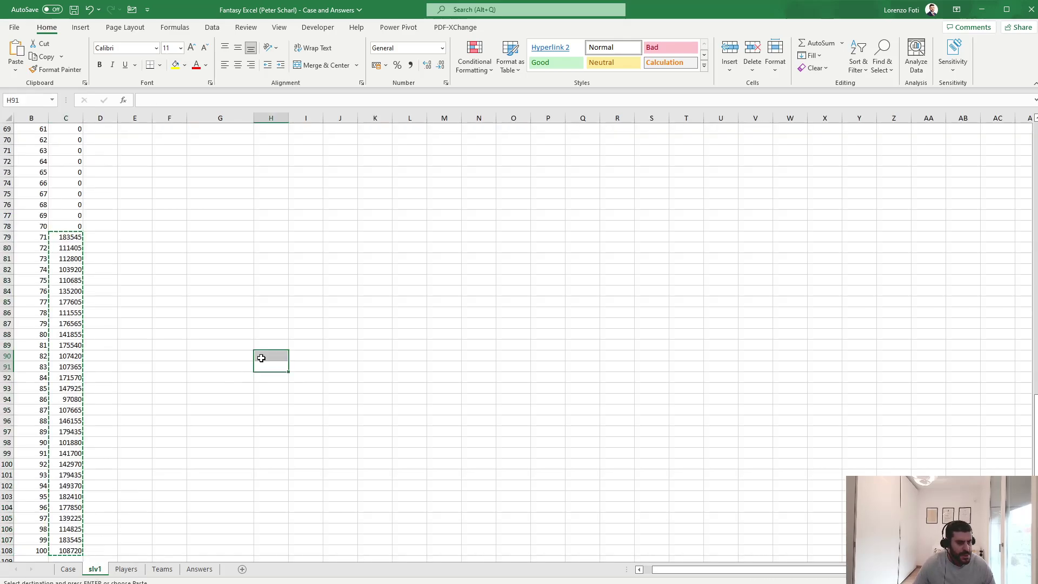
pyautogui.hotkey('ctrl', 'Up')
pyautogui.hotkey('ctrl', 'Up')
pyautogui.hotkey('ctrl', 'Up')
pyautogui.hotkey('ctrl', 'Up')
pyautogui.hotkey('ctrl', 'Up')
pyautogui.hotkey('ctrl', 'Up')
pyautogui.hotkey('ctrl', 'Up')
pyautogui.hotkey('ctrl', 'Up')
pyautogui.hotkey('ctrl', 'Up')
pyautogui.hotkey('ctrl', 'Up')
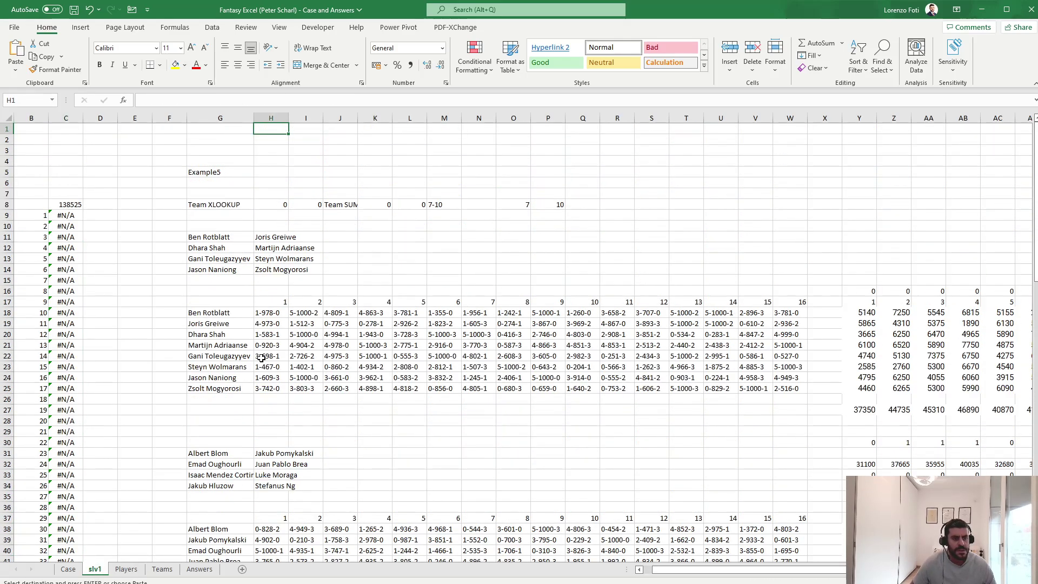
pyautogui.press('Down')
pyautogui.press('Right')
pyautogui.press('Down')
pyautogui.press('Down')
pyautogui.press('Down')
pyautogui.press('Down')
pyautogui.press('Down')
pyautogui.press('Down')
pyautogui.press('Down')
pyautogui.press('Down')
pyautogui.press('Down')
pyautogui.press('Down')
pyautogui.press('Down')
pyautogui.press('Down')
pyautogui.press('Right')
pyautogui.press('Right')
pyautogui.press('Right')
pyautogui.press('Right')
pyautogui.press('Right')
pyautogui.press('Right')
pyautogui.press('Right')
pyautogui.press('Right')
pyautogui.press('Right')
pyautogui.press('Right')
pyautogui.press('Right')
pyautogui.press('Right')
pyautogui.press('Right')
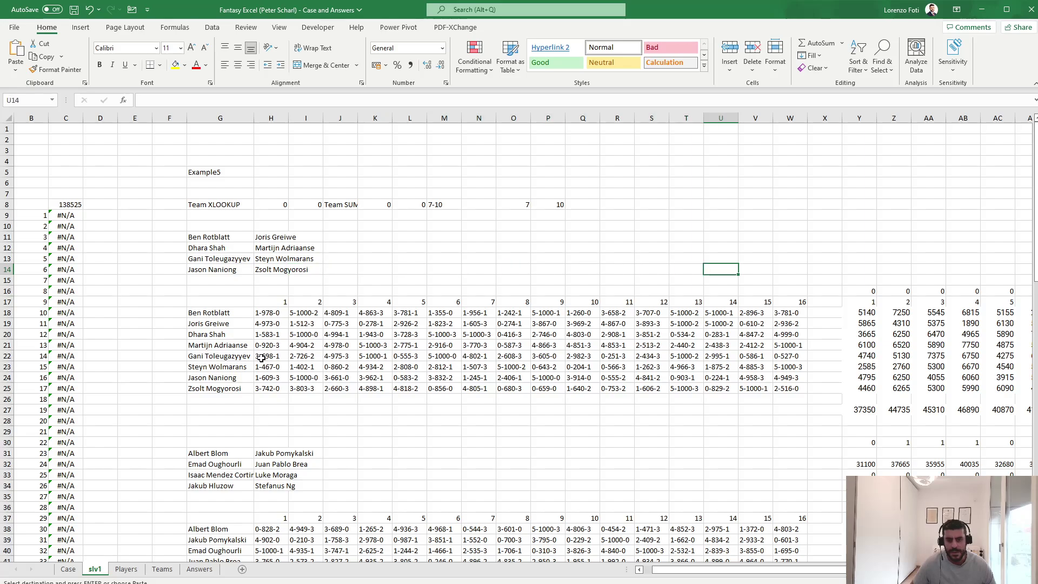
pyautogui.press('Down')
pyautogui.press('Down')
pyautogui.press('Right')
pyautogui.press('Right')
pyautogui.press('Right')
pyautogui.press('Down')
pyautogui.press('Down')
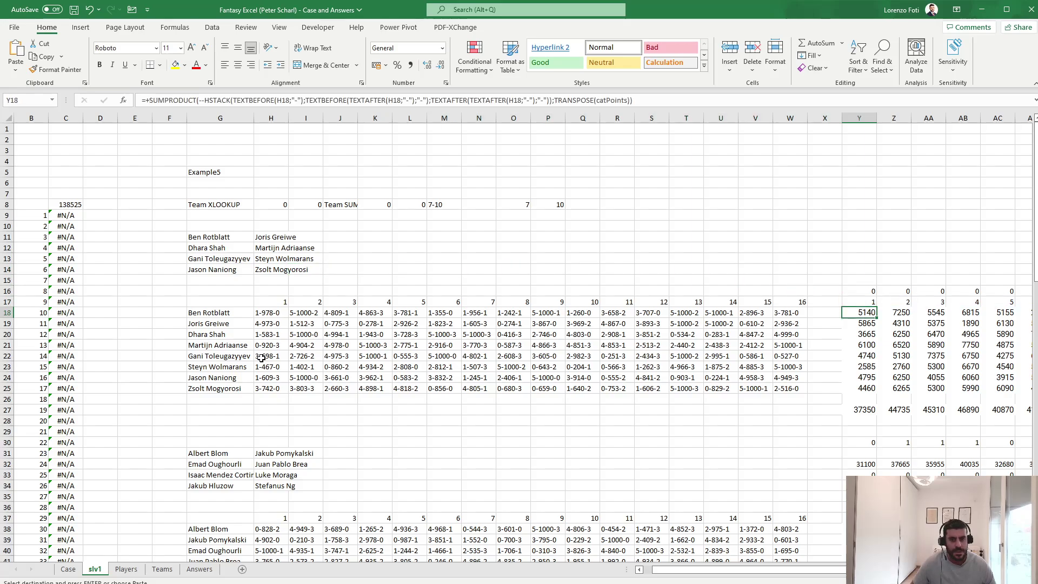
# Paste the fantasy points formula into B131 on the Players sheet, below the player statistics.
pyautogui.click(165, 570)
pyautogui.click(129, 570)
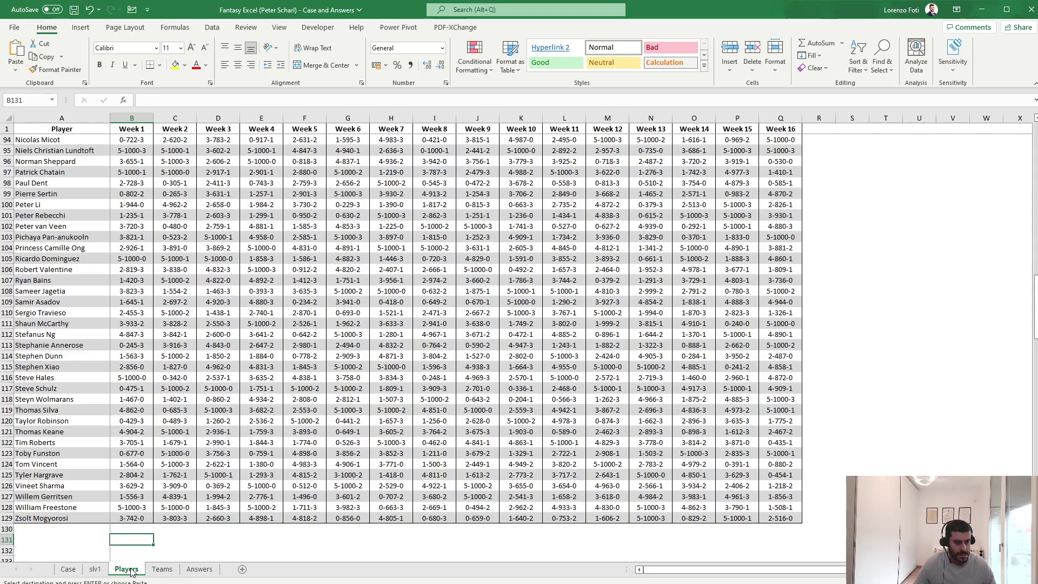
pyautogui.click(142, 529)
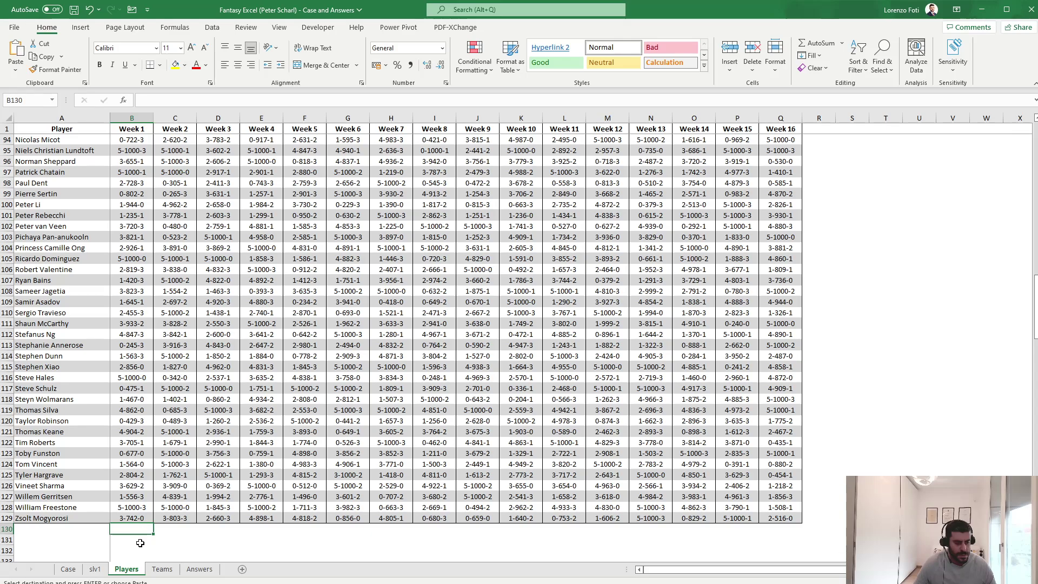
pyautogui.click(140, 541)
pyautogui.hotkey('ctrl', 'v')
# Replace the three broken references in the B131 formula with B2, the first player's Week 1 statistics.
pyautogui.press('F2')
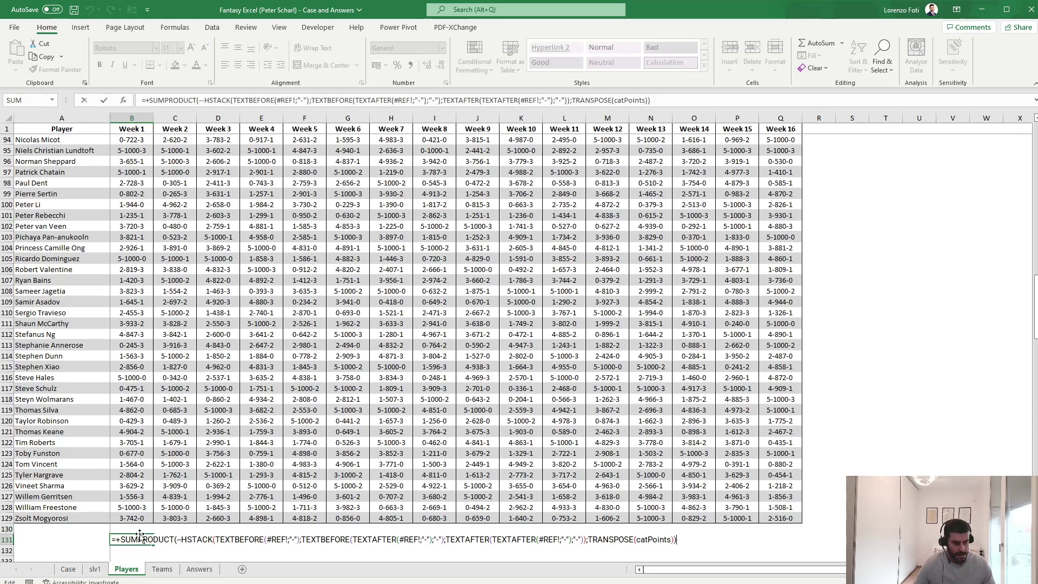
pyautogui.doubleClick(291, 100)
pyautogui.press('BackSpace')
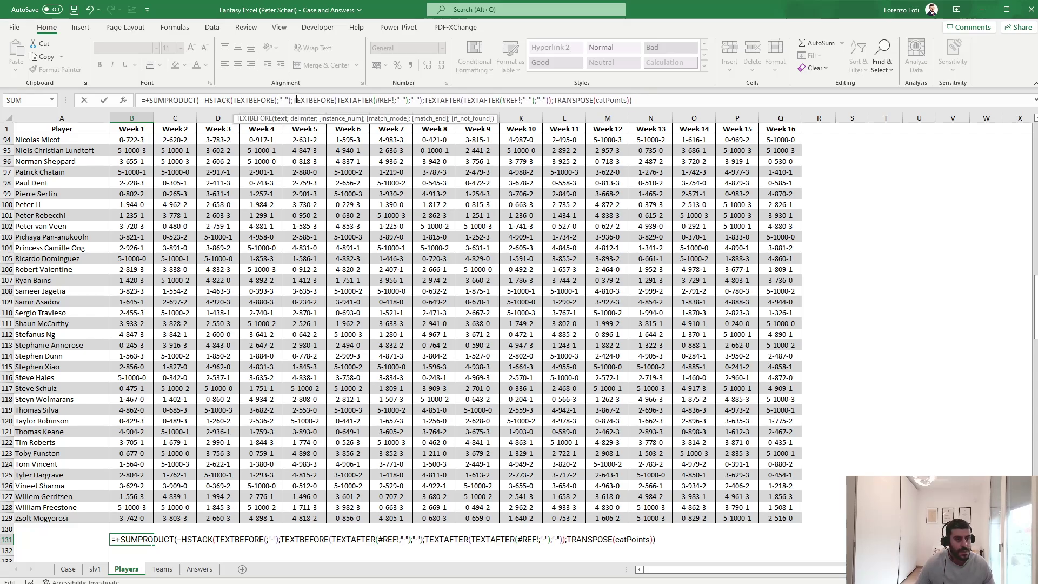
pyautogui.click(140, 329)
pyautogui.hotkey('ctrl', 'Up')
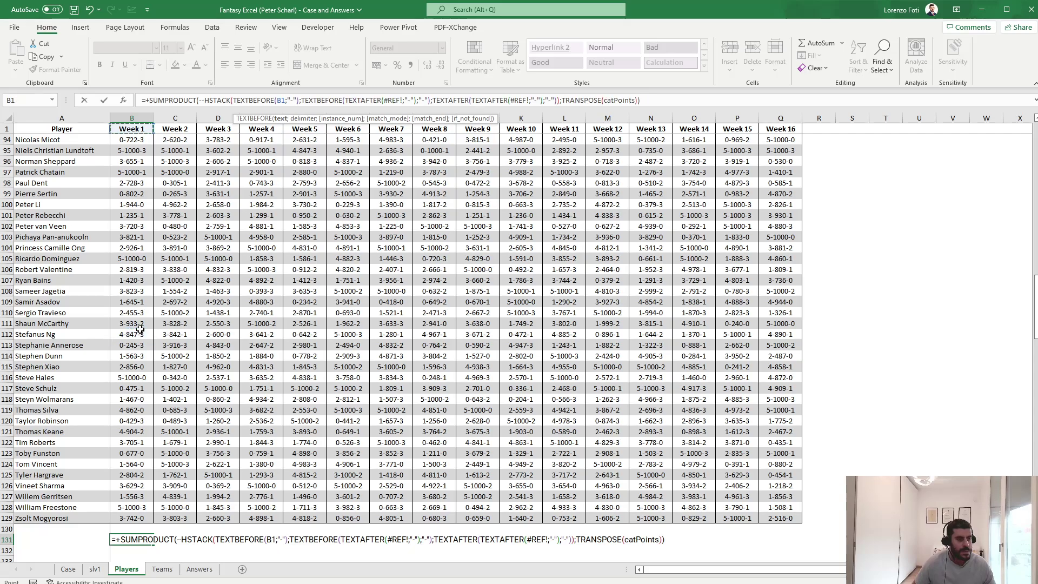
pyautogui.press('Down')
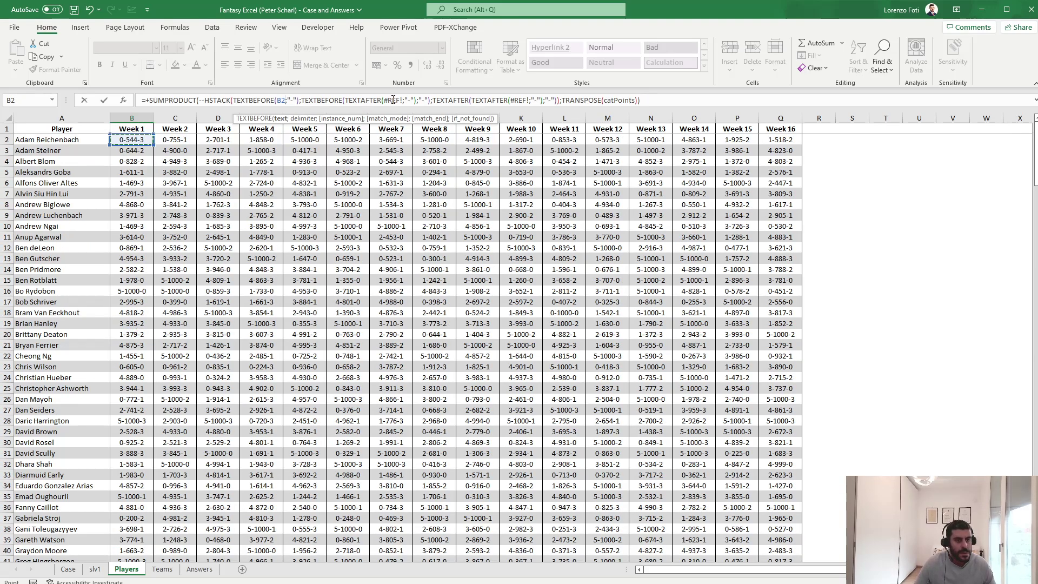
pyautogui.doubleClick(394, 99)
pyautogui.press('BackSpace')
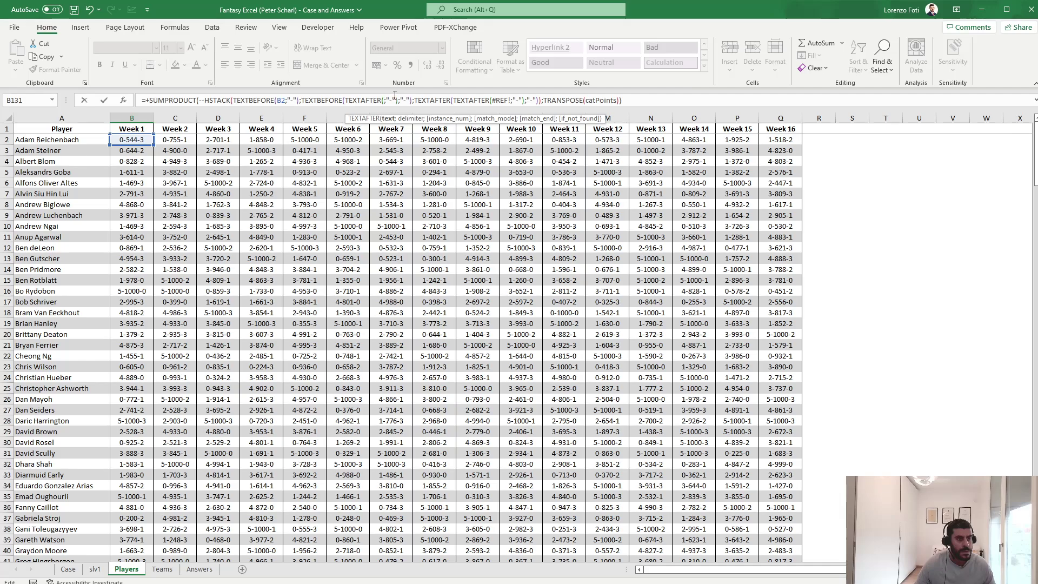
pyautogui.click(134, 140)
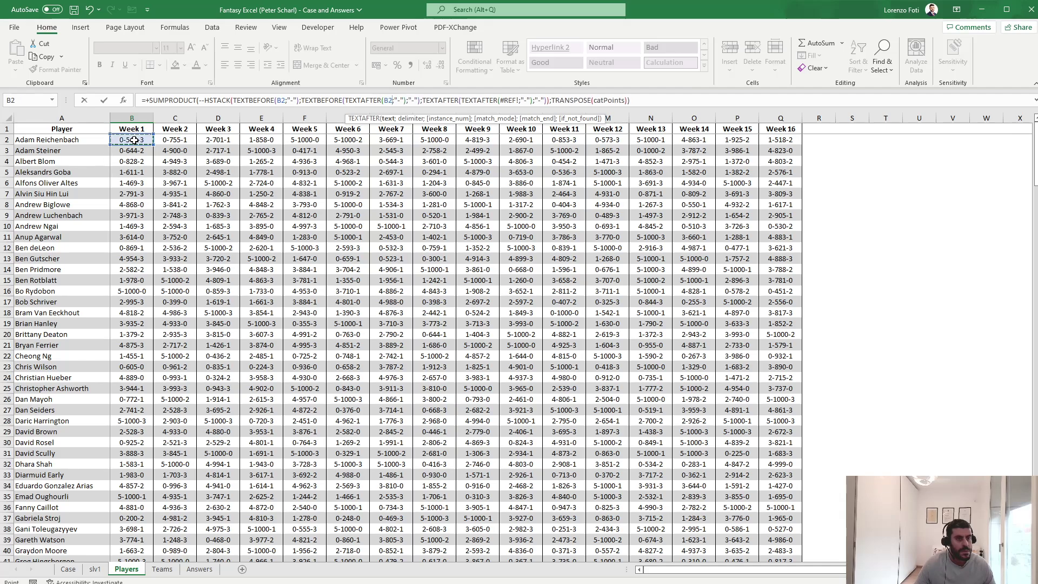
pyautogui.doubleClick(503, 100)
pyautogui.click(143, 140)
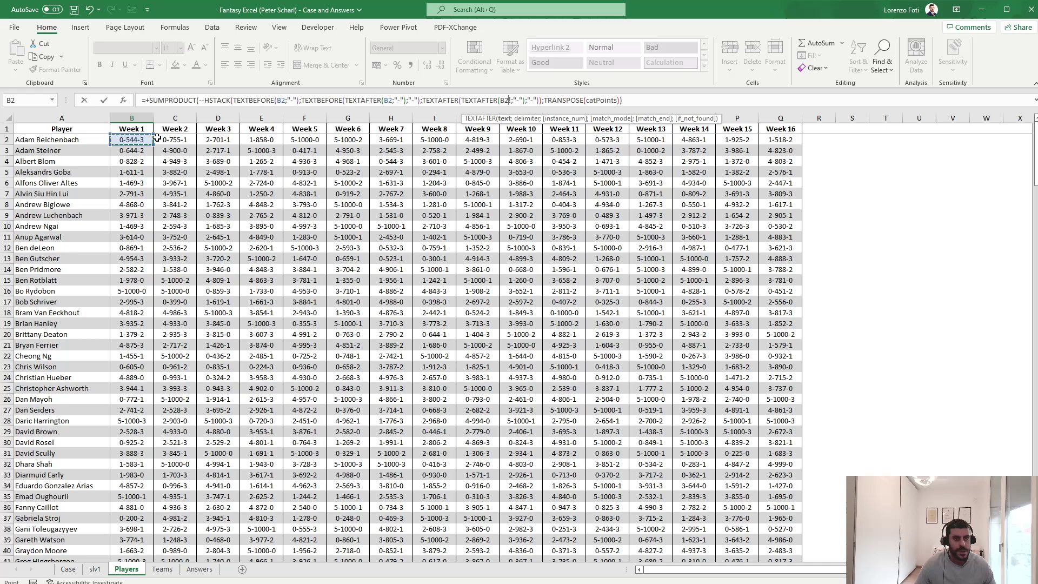
pyautogui.press('BackSpace')
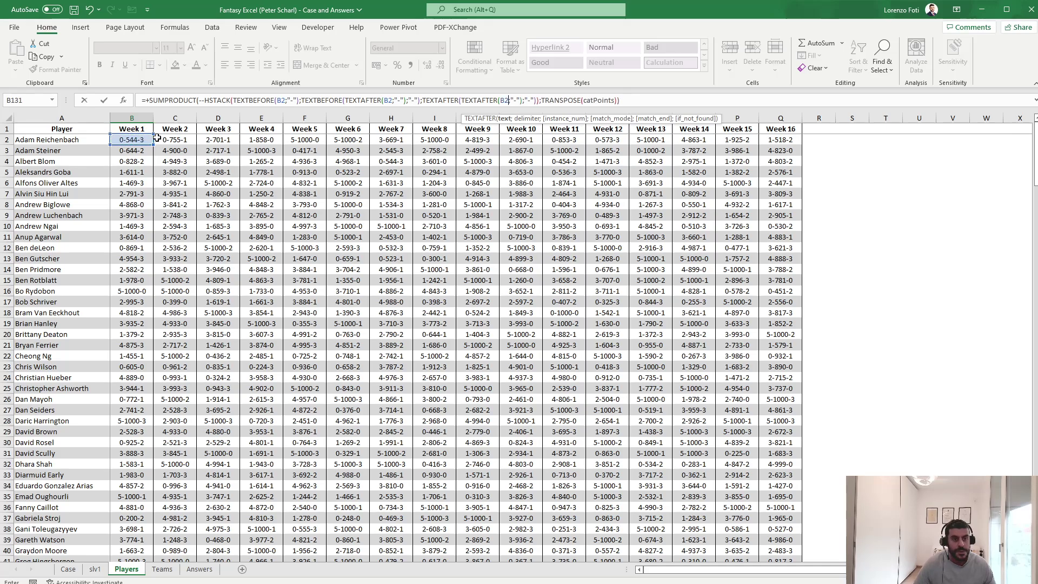
pyautogui.hotkey('ctrl', 'Return')
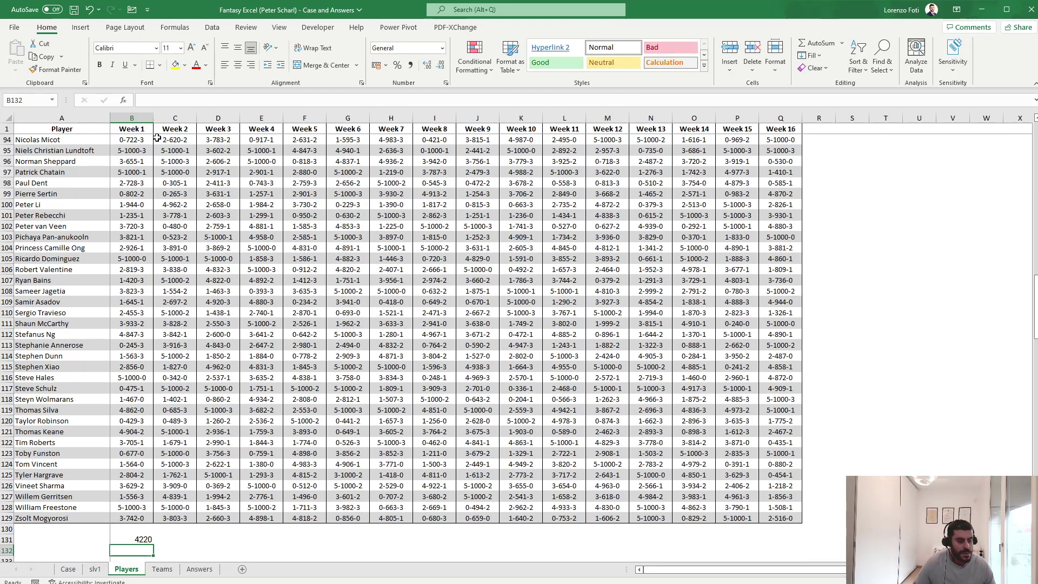
# Copy the B131 points formula across row 131 through Week 16 in column Q.
pyautogui.hotkey('ctrl', 'c')
pyautogui.hotkey('shift', 'Right')
pyautogui.hotkey('shift', 'Right')
pyautogui.hotkey('shift', 'Right')
pyautogui.hotkey('shift', 'Right')
pyautogui.hotkey('shift', 'Right')
pyautogui.hotkey('shift', 'Right')
pyautogui.hotkey('shift', 'Right')
pyautogui.hotkey('shift', 'Right')
pyautogui.hotkey('shift', 'Right')
pyautogui.hotkey('shift', 'Right')
pyautogui.hotkey('shift', 'Right')
pyautogui.hotkey('shift', 'Right')
pyautogui.hotkey('shift', 'Right')
pyautogui.hotkey('shift', 'Right')
pyautogui.hotkey('shift', 'Right')
pyautogui.hotkey('shift', 'Right')
pyautogui.hotkey('shift', 'Right')
pyautogui.hotkey('shift', 'Right')
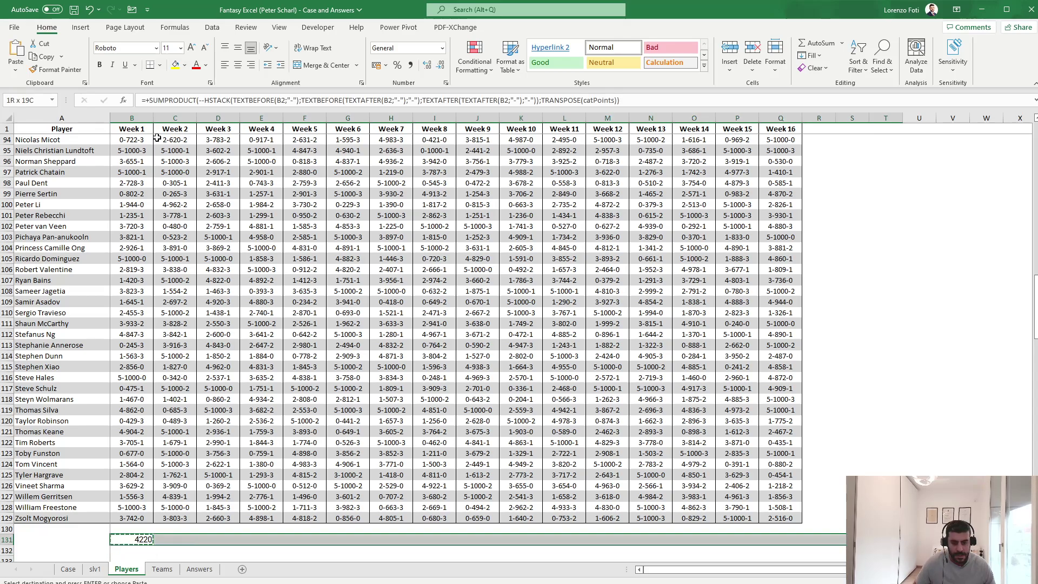
pyautogui.hotkey('shift', 'Left')
pyautogui.hotkey('shift', 'Left')
pyautogui.hotkey('shift', 'Left')
pyautogui.hotkey('ctrl', 'v')
pyautogui.press('Left')
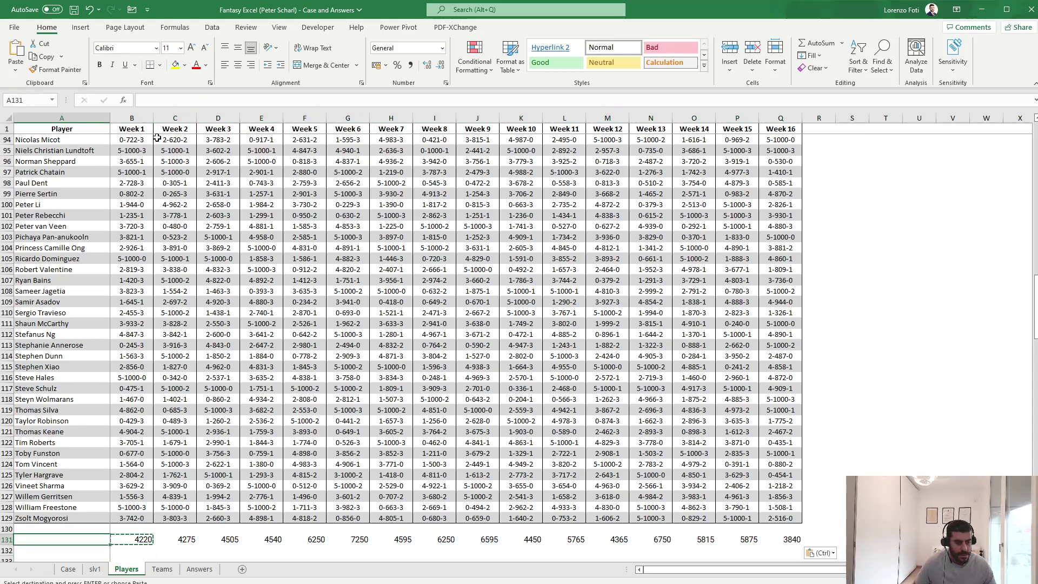
# List all player names below the statistics by entering +playersList in A131.
pyautogui.write('+pla')
pyautogui.press('Tab')
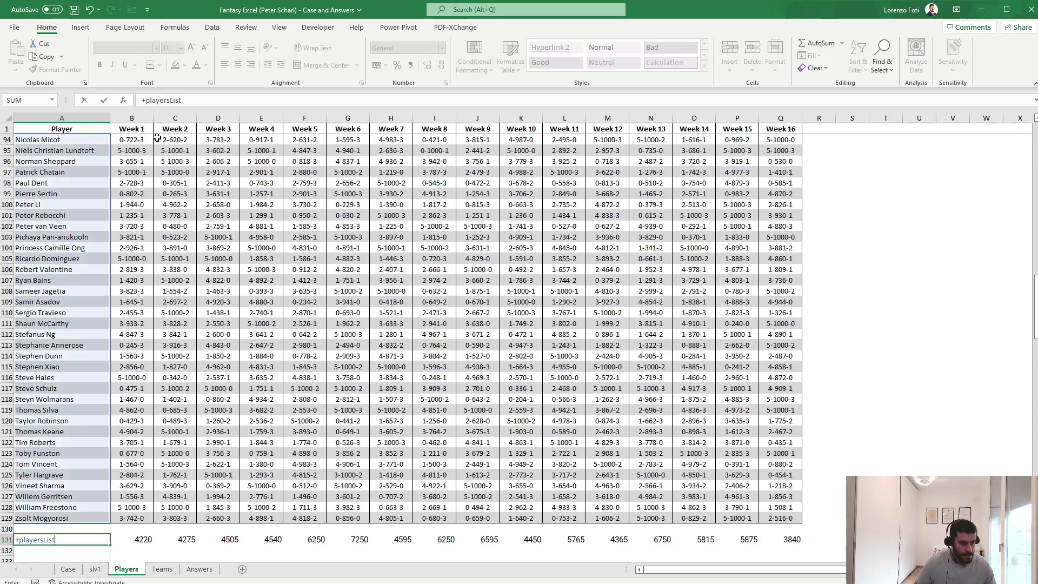
pyautogui.press('Return')
pyautogui.press('Up')
# Fill the row 131 points formulas for Weeks 1 to 16 down to the last listed player in row 258.
pyautogui.press('Right')
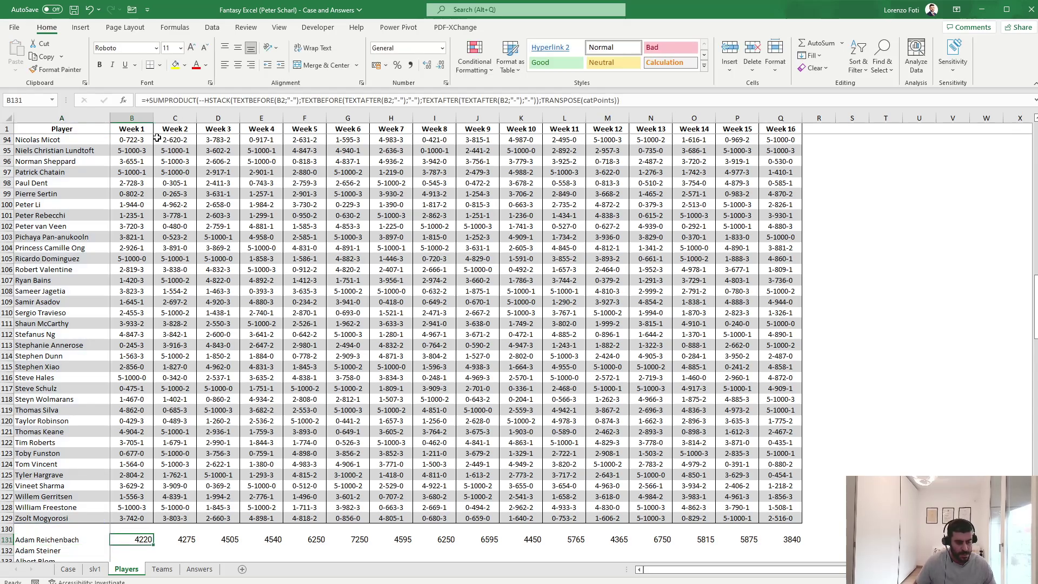
pyautogui.hotkey('ctrl', 'shift', 'Right')
pyautogui.hotkey('ctrl', 'c')
pyautogui.press('Left')
pyautogui.hotkey('ctrl', 'Down')
pyautogui.press('Right')
pyautogui.hotkey('ctrl', 'shift', 'Up')
pyautogui.hotkey('ctrl', 'v')
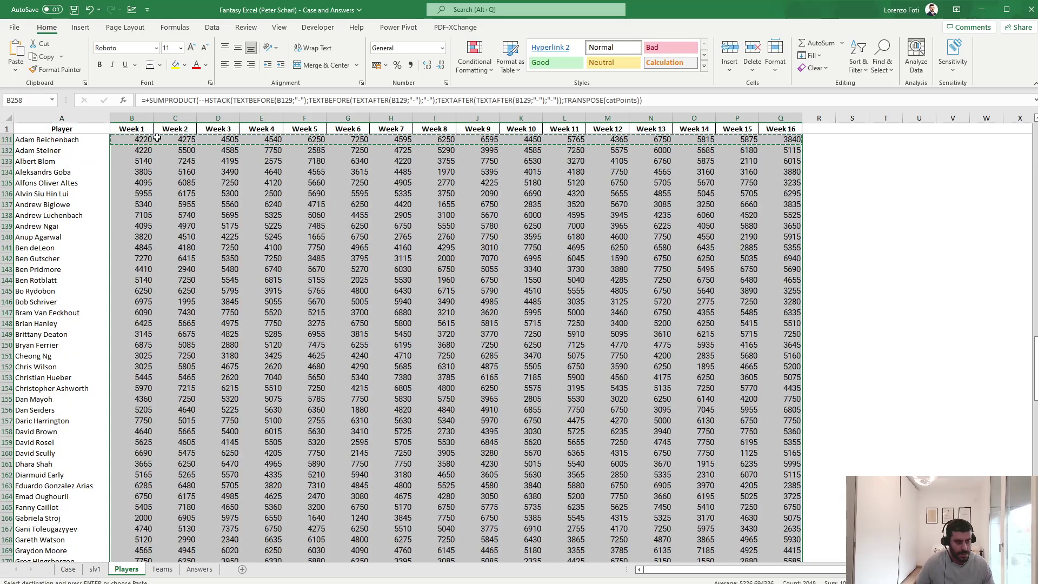
pyautogui.press('Escape')
# Sum all players' Week 1 fantasy points in cell B261 with the SUM function.
pyautogui.press('Down')
pyautogui.hotkey('ctrl', 'Down')
pyautogui.hotkey('ctrl', 'Up')
pyautogui.press('Down')
pyautogui.press('Down')
pyautogui.press('Down')
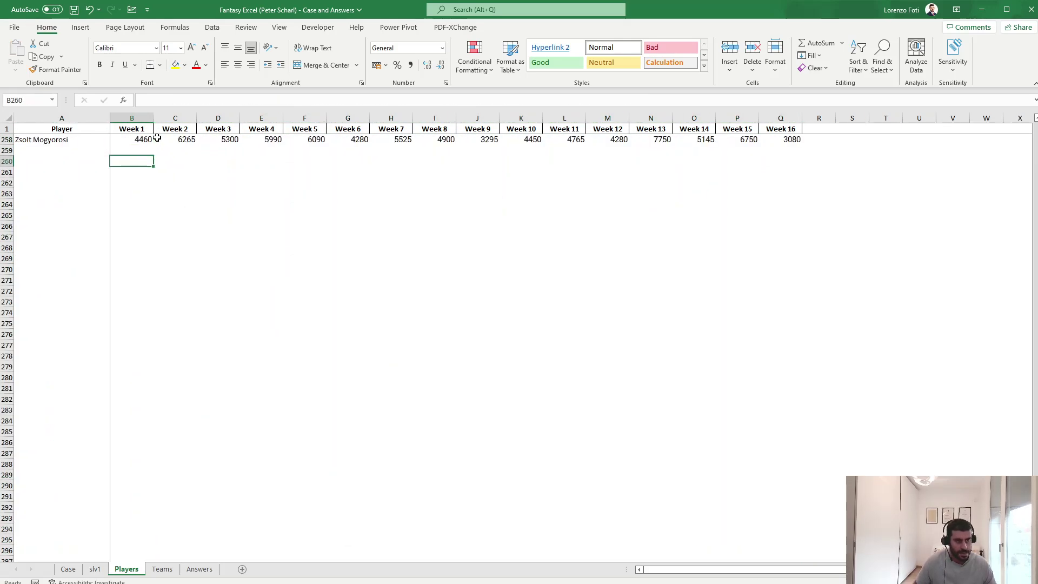
pyautogui.write('+sum(')
pyautogui.press('Up')
pyautogui.press('Up')
pyautogui.press('Up')
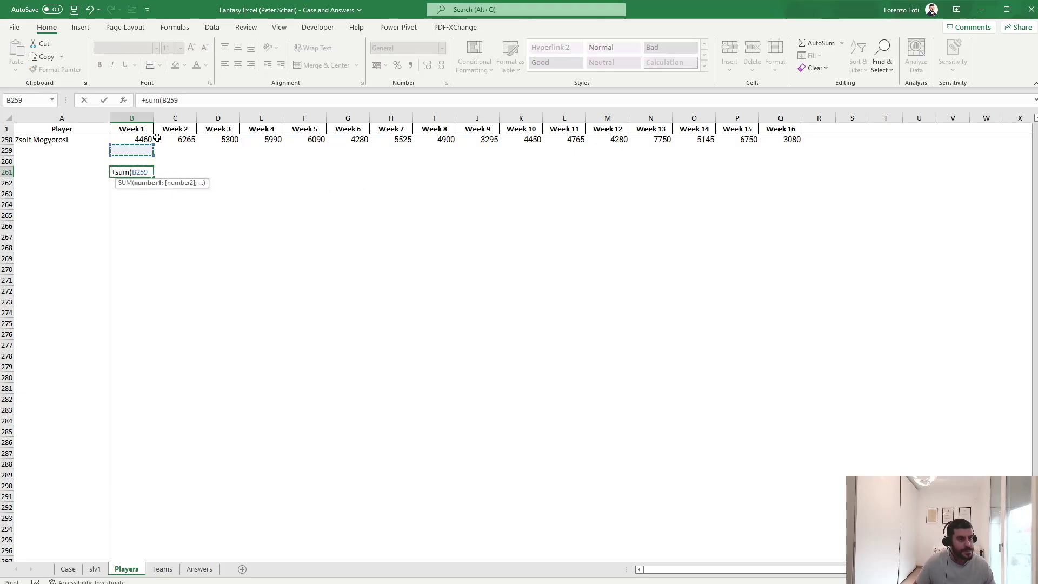
pyautogui.hotkey('ctrl', 'shift', 'Up')
pyautogui.press('Return')
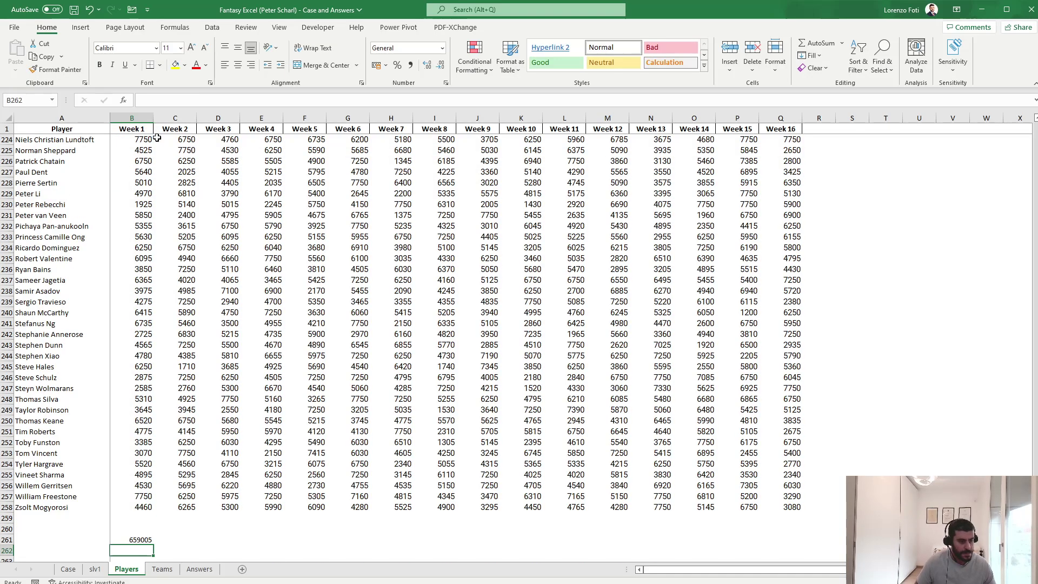
# Copy the Week 1 total formula in B261 across row 261 through Week 16 in column Q.
pyautogui.press('Up')
pyautogui.hotkey('ctrl', 'c')
pyautogui.press('Right')
pyautogui.hotkey('shift', 'Right')
pyautogui.hotkey('shift', 'Right')
pyautogui.hotkey('shift', 'Right')
pyautogui.hotkey('shift', 'Right')
pyautogui.hotkey('shift', 'Right')
pyautogui.hotkey('shift', 'Right')
pyautogui.hotkey('shift', 'Right')
pyautogui.hotkey('shift', 'Right')
pyautogui.hotkey('shift', 'Right')
pyautogui.hotkey('shift', 'Right')
pyautogui.hotkey('shift', 'Right')
pyautogui.hotkey('shift', 'Right')
pyautogui.hotkey('shift', 'Right')
pyautogui.hotkey('shift', 'Right')
pyautogui.hotkey('shift', 'Right')
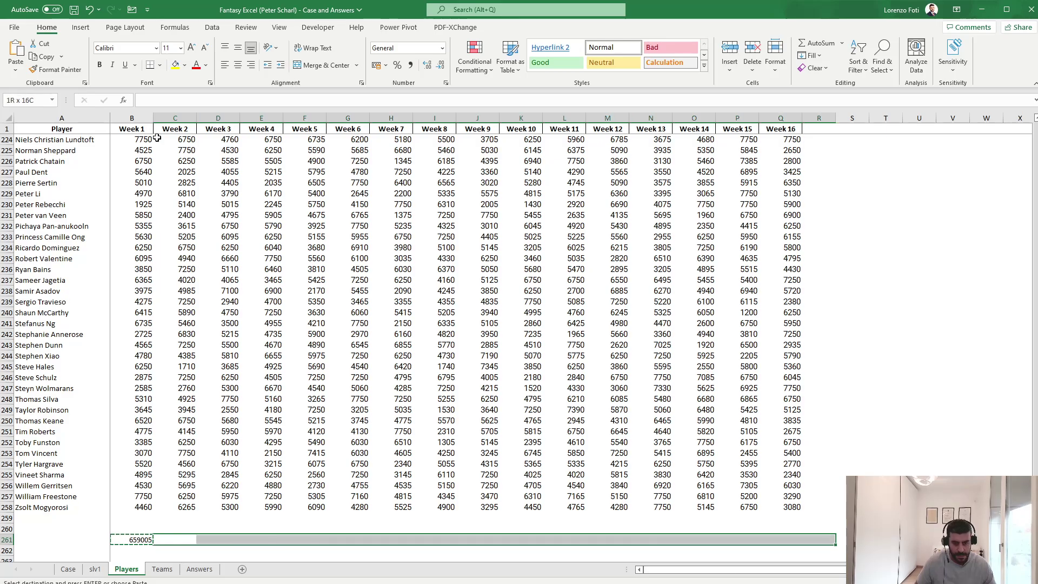
pyautogui.hotkey('shift', 'Left')
pyautogui.press('Return')
pyautogui.hotkey('shift', 'Right')
pyautogui.press('Left')
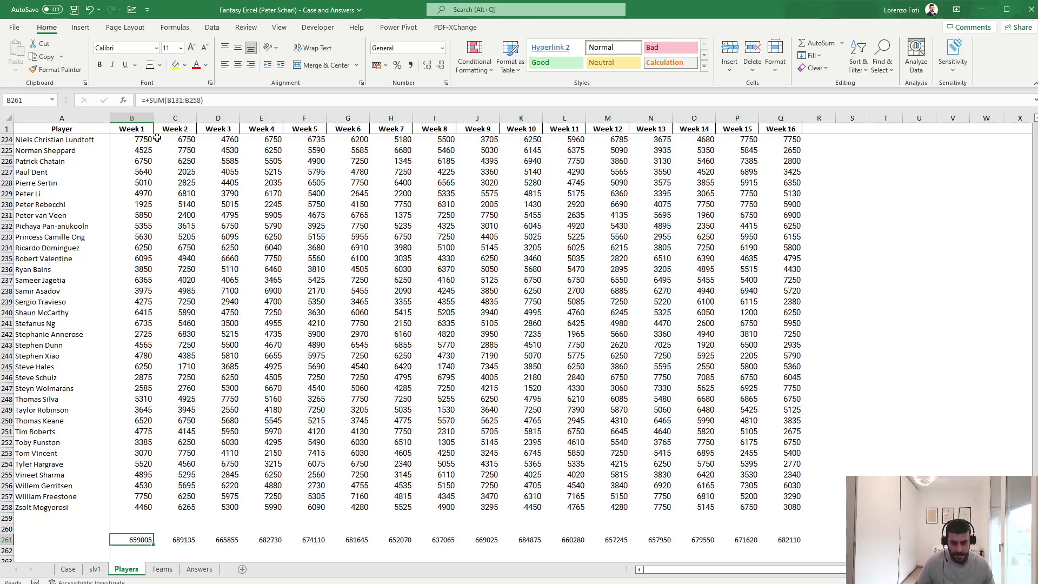
# Find the highest weekly total by entering +MAX(B261:Q261) in cell T261.
pyautogui.hotkey('ctrl', 'Right')
pyautogui.hotkey('ctrl', 'Right')
pyautogui.hotkey('ctrl', 'Left')
pyautogui.press('Right')
pyautogui.press('Right')
pyautogui.press('Right')
pyautogui.write('+max(')
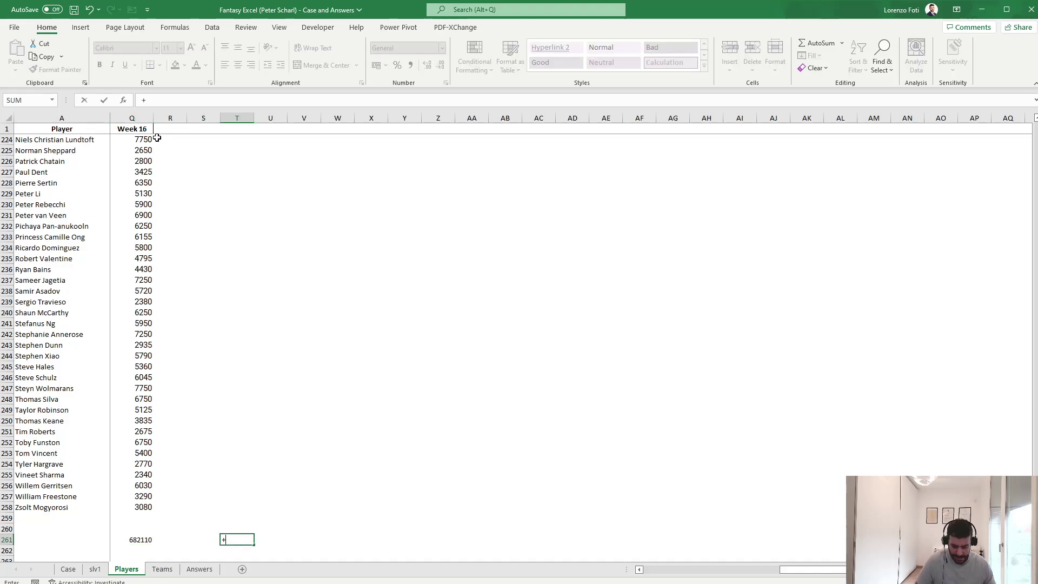
pyautogui.press('Left')
pyautogui.press('Left')
pyautogui.press('Left')
pyautogui.hotkey('ctrl', 'shift', 'Left')
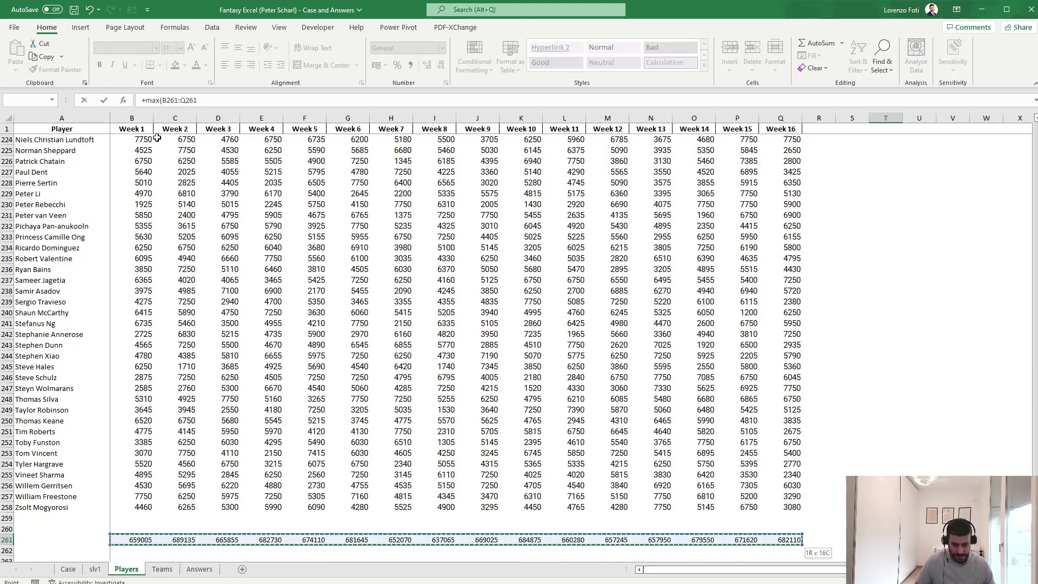
pyautogui.hotkey('ctrl', 'Return')
# Paste the highest weekly total as a value into the Bonus 1 answer, cell E31 of the Case sheet.
pyautogui.hotkey('ctrl', 'c')
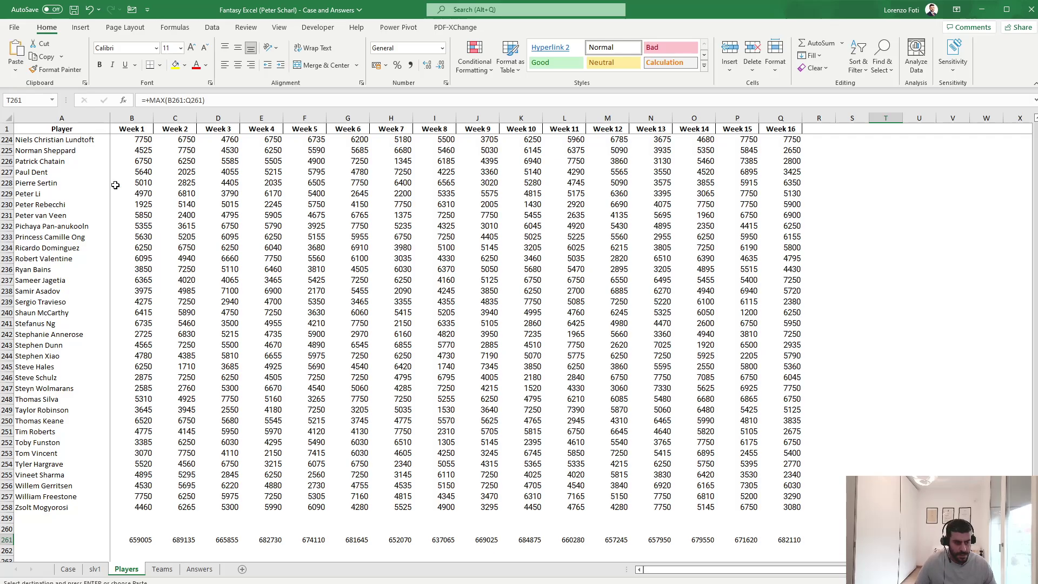
pyautogui.click(69, 569)
pyautogui.rightClick(183, 350)
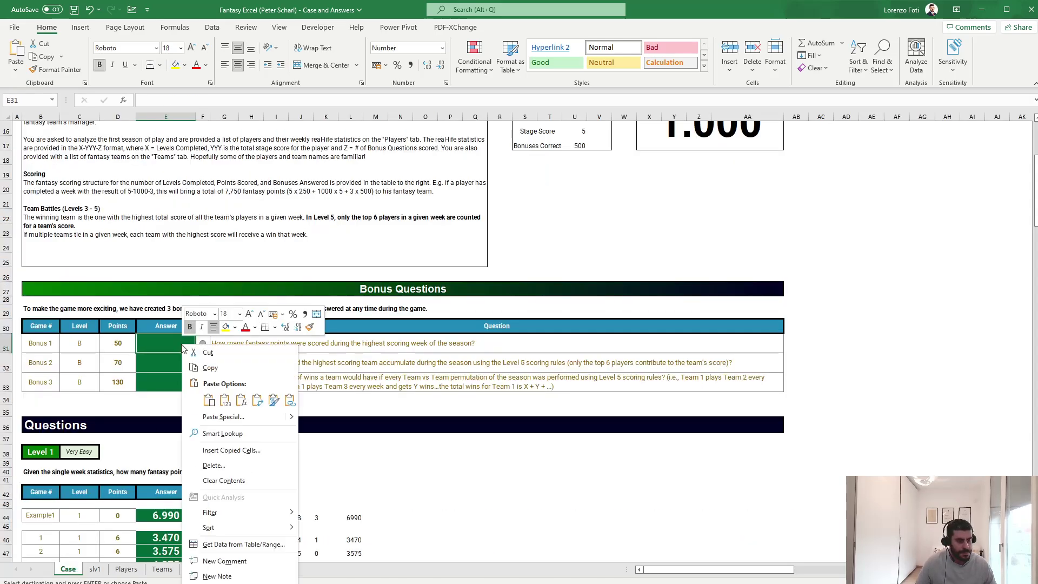
pyautogui.click(225, 401)
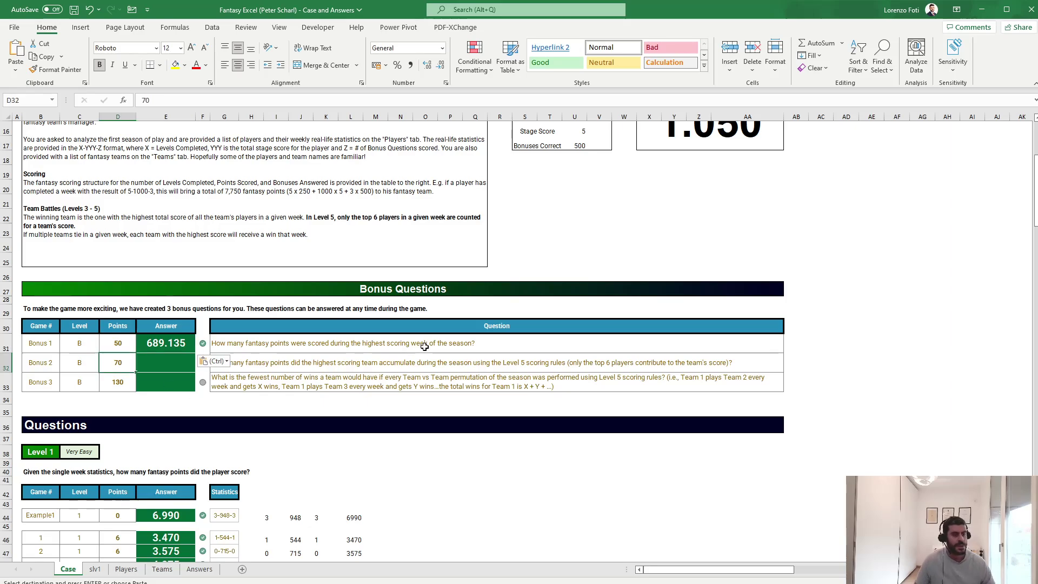
# Create a copy of the slv1 worksheet directly after the original.
pyautogui.click(309, 384)
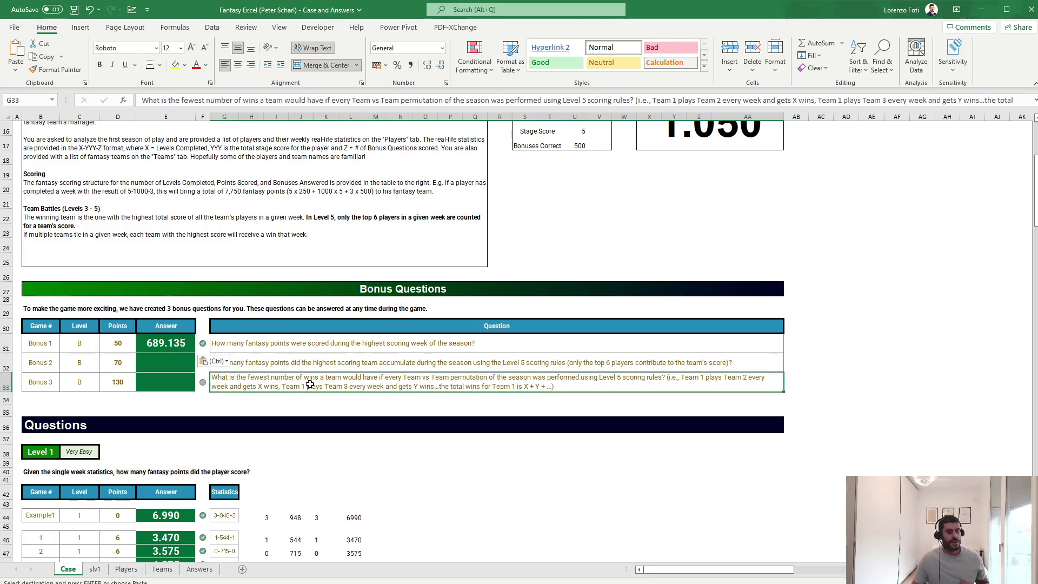
pyautogui.click(828, 311)
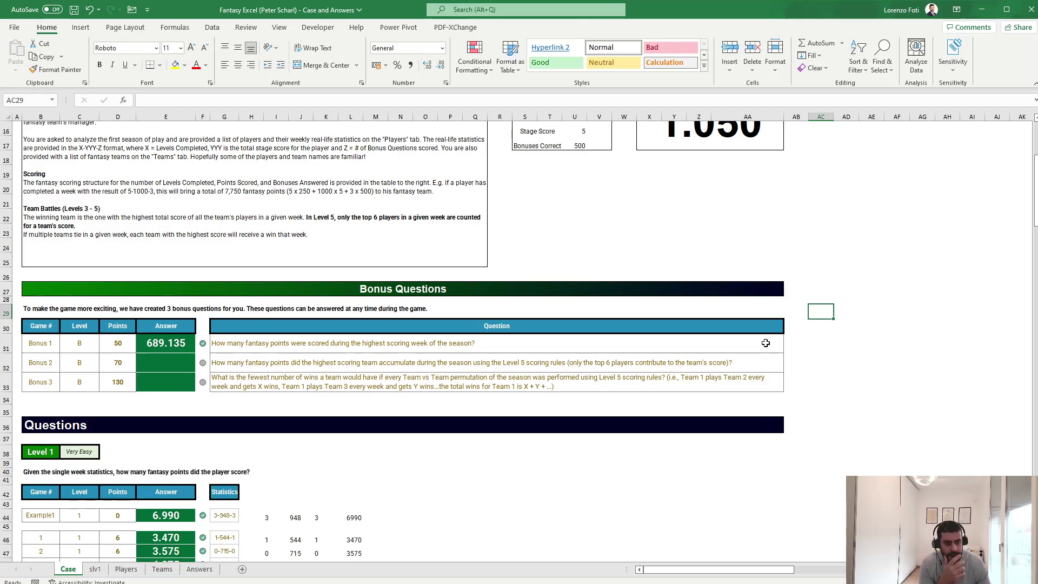
pyautogui.click(96, 569)
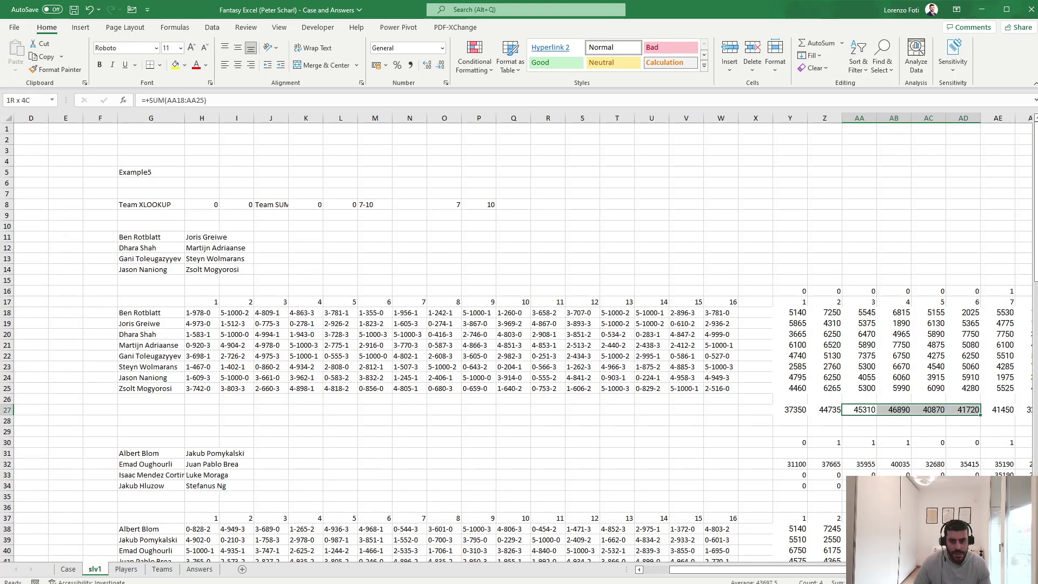
pyautogui.moveTo(919, 410); pyautogui.dragTo(965, 409)
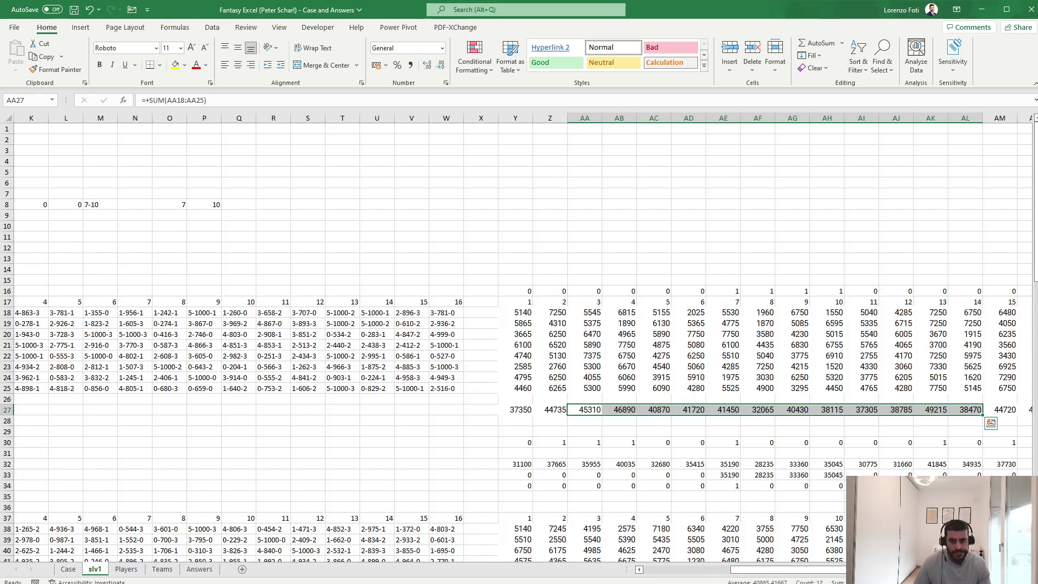
pyautogui.rightClick(100, 570)
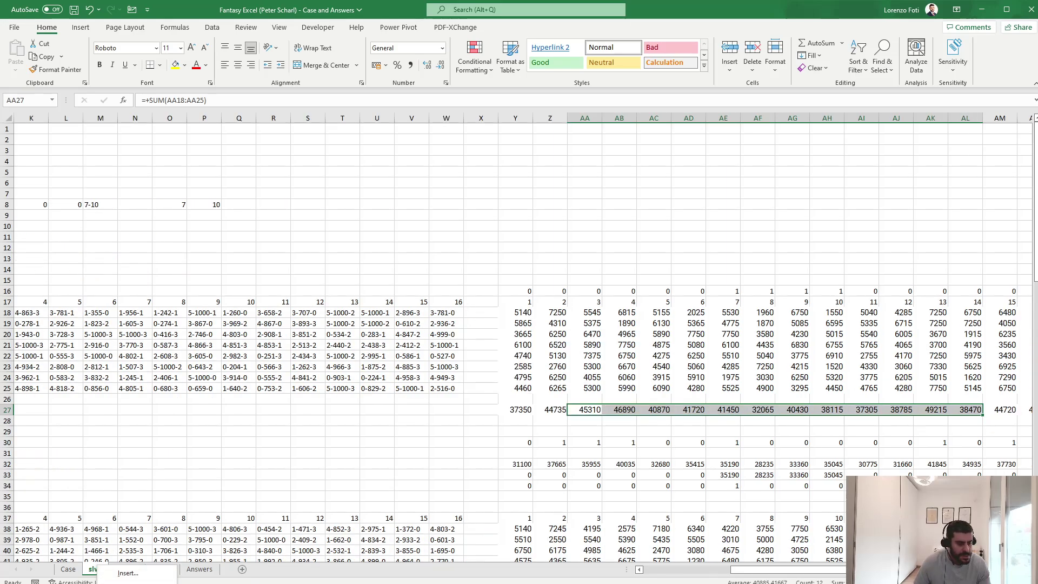
pyautogui.press('m')
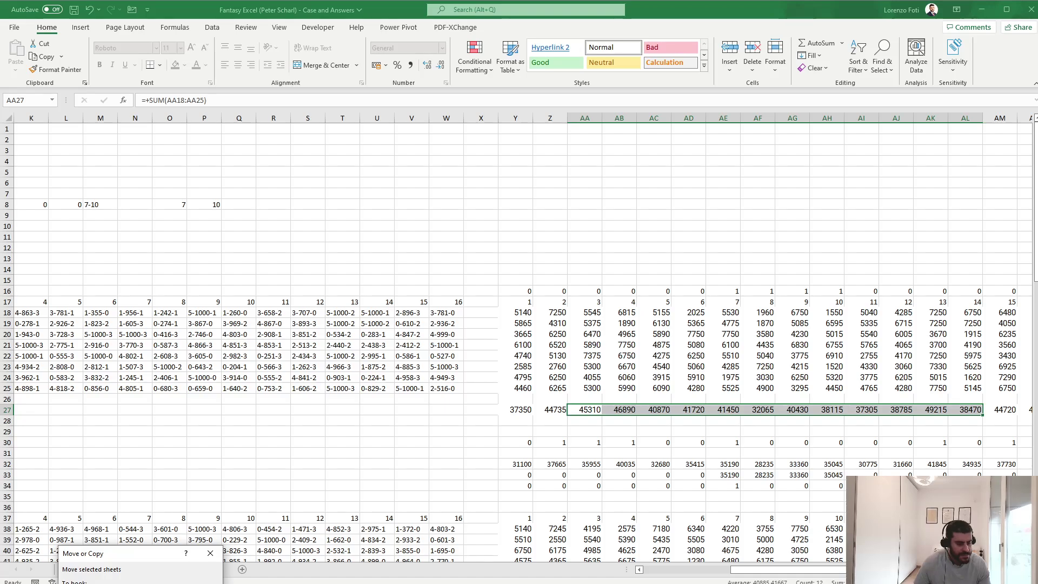
pyautogui.press('Return')
# Set the week flags in Y16:AN16 of the slv1 (2) sheet to 1 so all 16 weeks count.
pyautogui.click(527, 478)
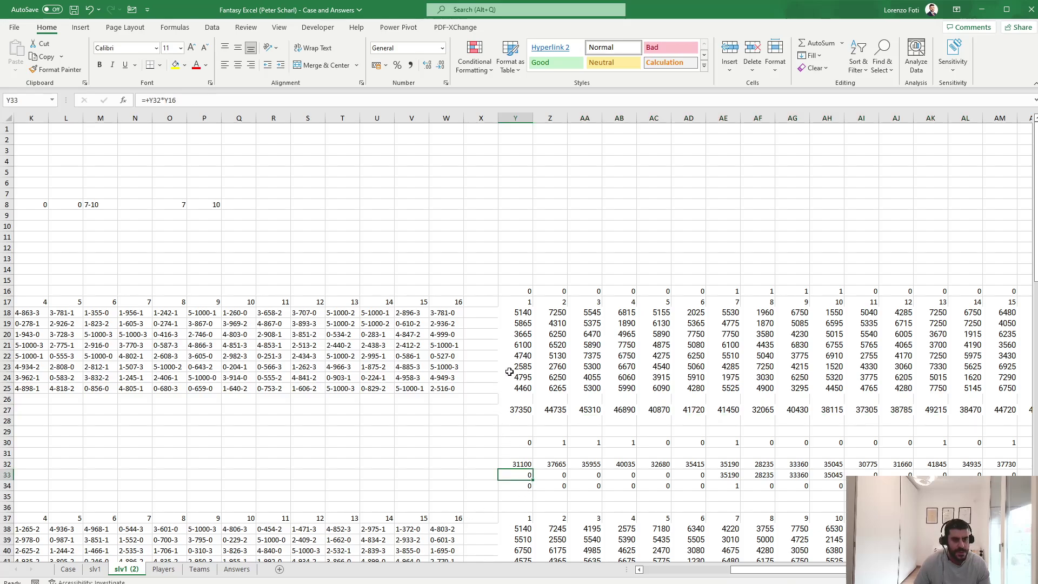
pyautogui.click(523, 289)
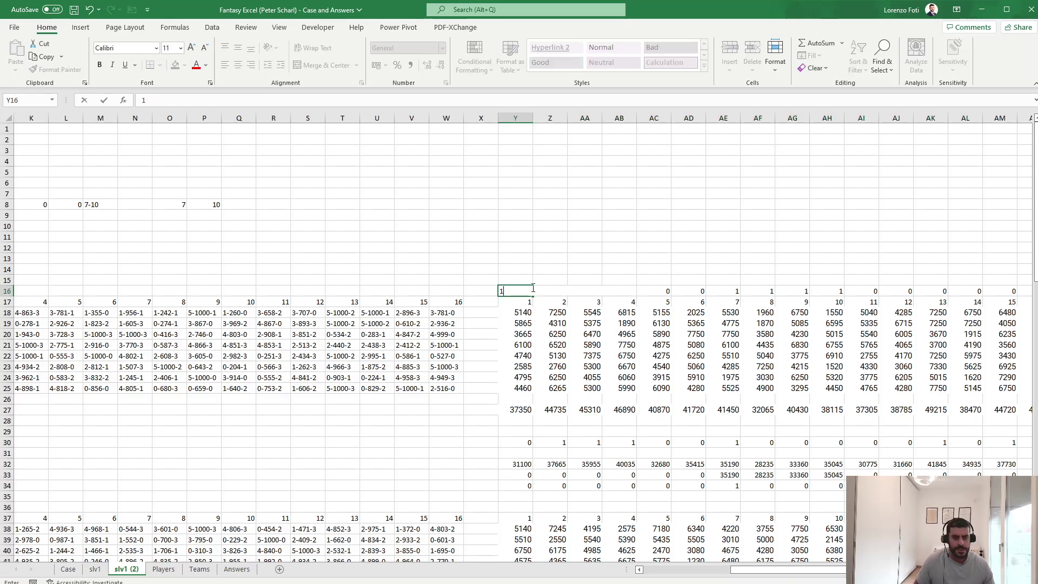
pyautogui.hotkey('ctrl', 'c')
pyautogui.press('Right')
pyautogui.hotkey('ctrl', 'shift', 'Right')
pyautogui.hotkey('ctrl', 'v')
pyautogui.hotkey('ctrl', 'v')
pyautogui.press('Escape')
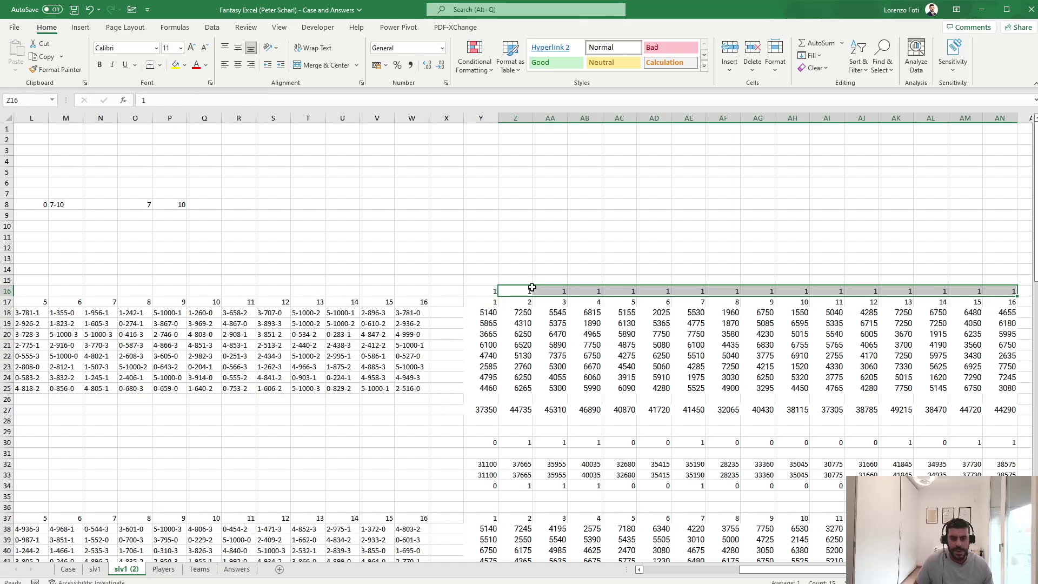
# Examine the week flags in row 16 and the weekly score formulas in rows 32 and 33.
pyautogui.hotkey('ctrl', 'Left')
pyautogui.hotkey('ctrl', 'Left')
pyautogui.press('Right')
pyautogui.press('Right')
pyautogui.press('Right')
pyautogui.press('Right')
pyautogui.press('Right')
pyautogui.press('Right')
pyautogui.press('Right')
pyautogui.press('Right')
pyautogui.press('Right')
pyautogui.press('Right')
pyautogui.press('Right')
pyautogui.press('Right')
pyautogui.press('Right')
pyautogui.press('Right')
pyautogui.press('Right')
pyautogui.press('Right')
pyautogui.press('Right')
pyautogui.press('Right')
pyautogui.press('Right')
pyautogui.press('Right')
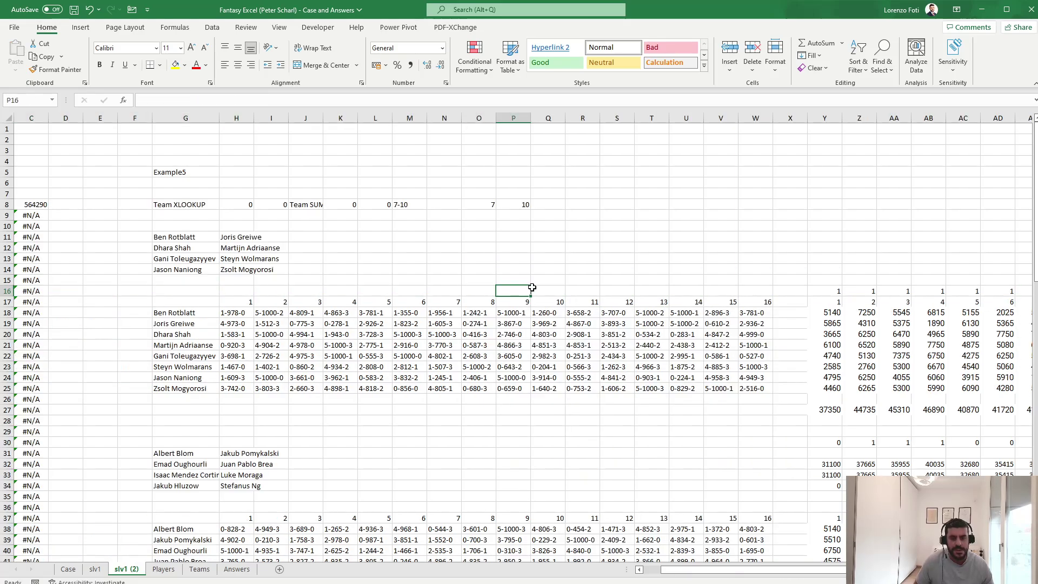
pyautogui.press('Right')
pyautogui.press('Right')
pyautogui.press('Right')
pyautogui.press('Left')
pyautogui.press('Left')
pyautogui.press('Left')
pyautogui.press('Left')
pyautogui.press('Left')
pyautogui.press('Left')
pyautogui.press('Left')
pyautogui.press('Left')
pyautogui.press('Left')
pyautogui.press('Left')
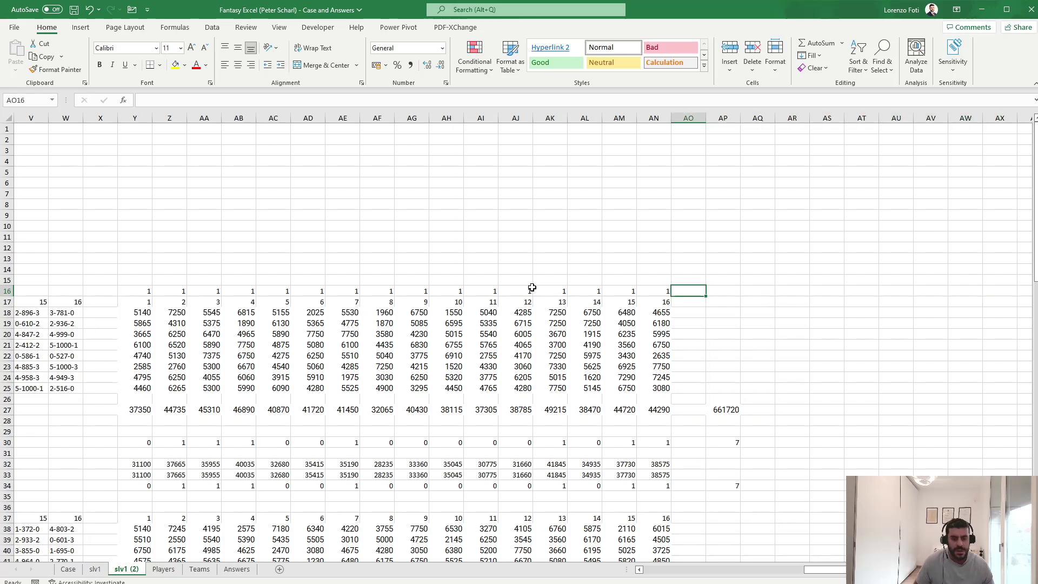
pyautogui.press('Down')
pyautogui.press('Down')
pyautogui.press('Down')
pyautogui.press('Down')
pyautogui.press('Down')
pyautogui.press('Down')
pyautogui.press('Down')
pyautogui.press('Down')
pyautogui.press('Down')
pyautogui.press('Down')
pyautogui.press('Down')
pyautogui.press('Down')
pyautogui.press('Down')
pyautogui.press('Down')
pyautogui.press('Down')
pyautogui.press('Down')
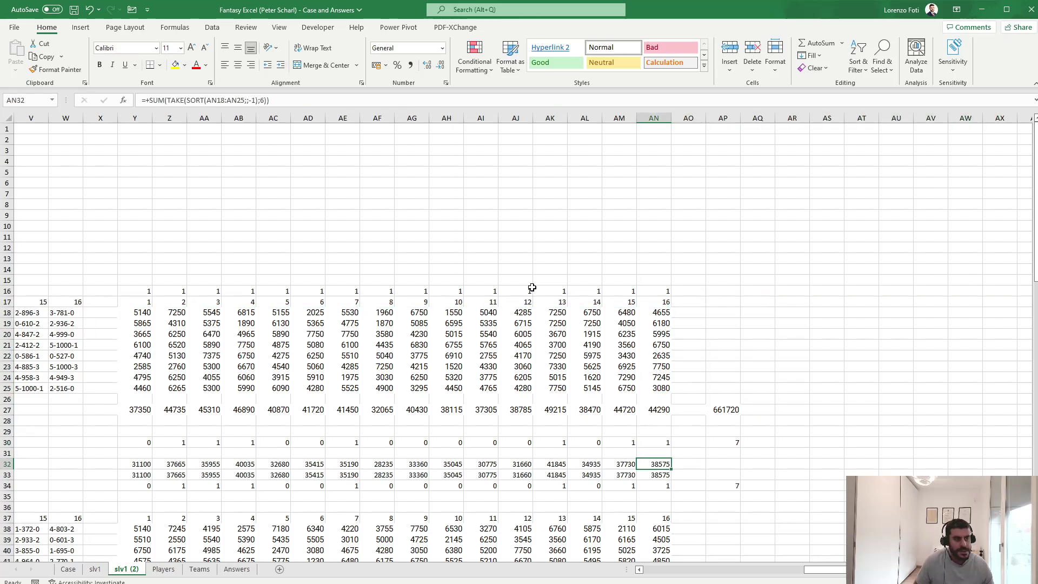
pyautogui.press('Left')
pyautogui.press('Down')
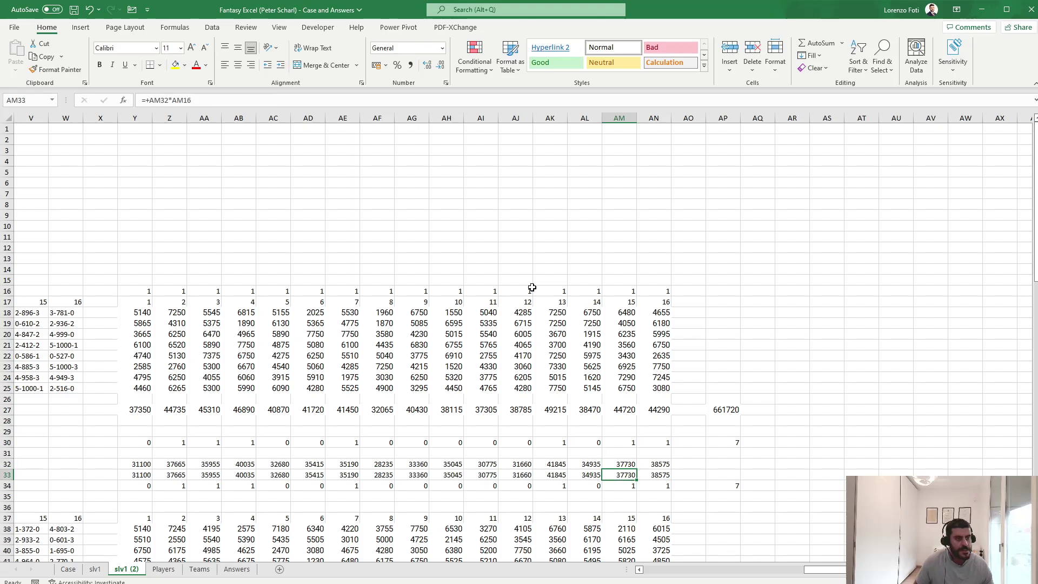
# Total the top-six weekly scores of row 32, Weeks 1 to 16, in cell AP32 with the SUM function.
pyautogui.press('Left')
pyautogui.press('Left')
pyautogui.press('Right')
pyautogui.press('Right')
pyautogui.press('Right')
pyautogui.press('Right')
pyautogui.press('Right')
pyautogui.press('Up')
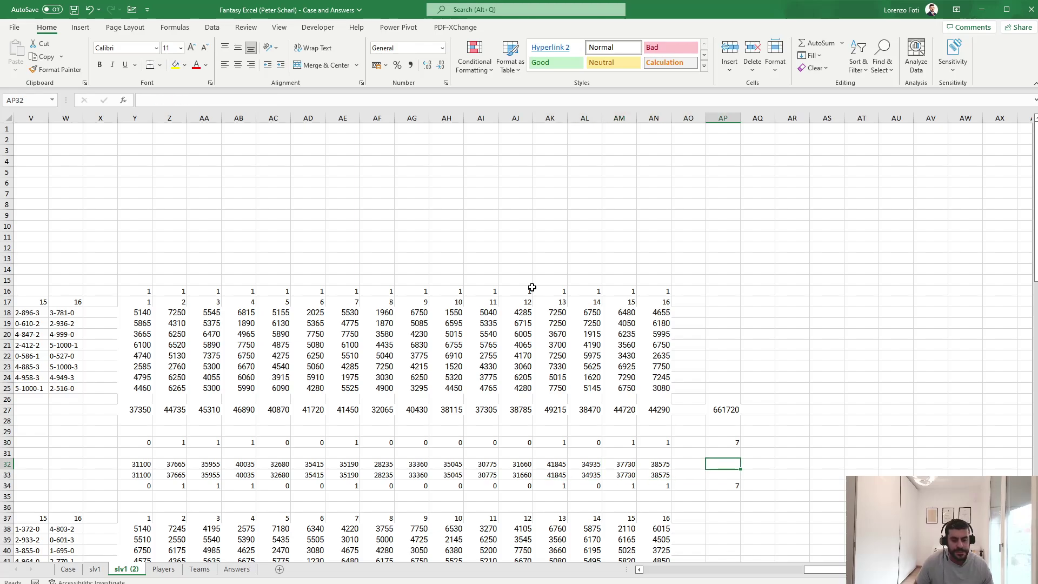
pyautogui.write('+sum(')
pyautogui.press('Left')
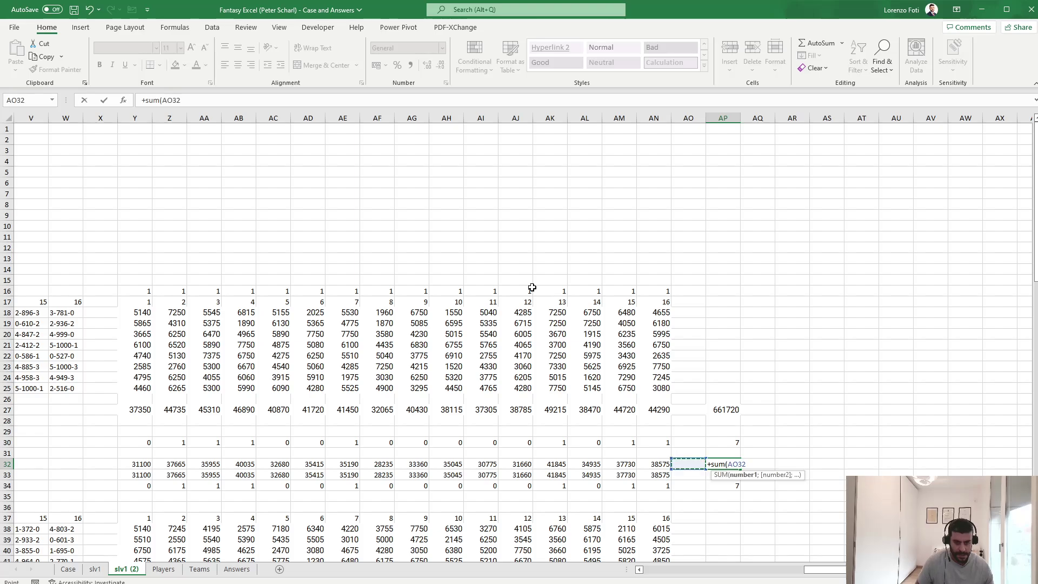
pyautogui.hotkey('ctrl', 'shift', 'Left')
pyautogui.press('Return')
pyautogui.press('Left')
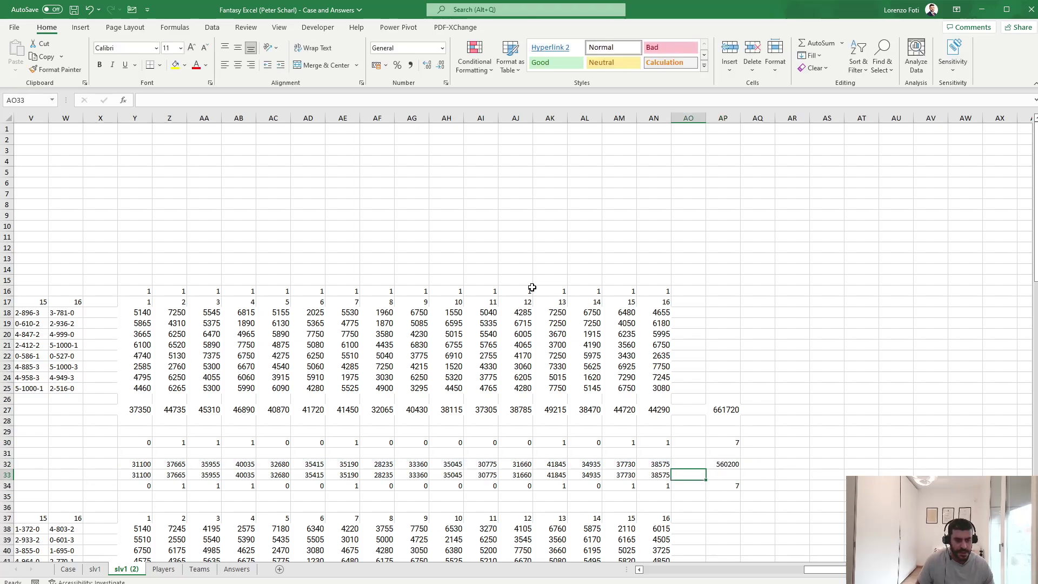
# Paste the team name from G8 as a plain value into cell G9.
pyautogui.press('Left')
pyautogui.press('Left')
pyautogui.press('Left')
pyautogui.press('Left')
pyautogui.press('Left')
pyautogui.press('Left')
pyautogui.press('Left')
pyautogui.press('Left')
pyautogui.press('Left')
pyautogui.press('Left')
pyautogui.press('Left')
pyautogui.press('Left')
pyautogui.press('Left')
pyautogui.press('Left')
pyautogui.press('Left')
pyautogui.press('Left')
pyautogui.press('Left')
pyautogui.press('Left')
pyautogui.press('Left')
pyautogui.press('Left')
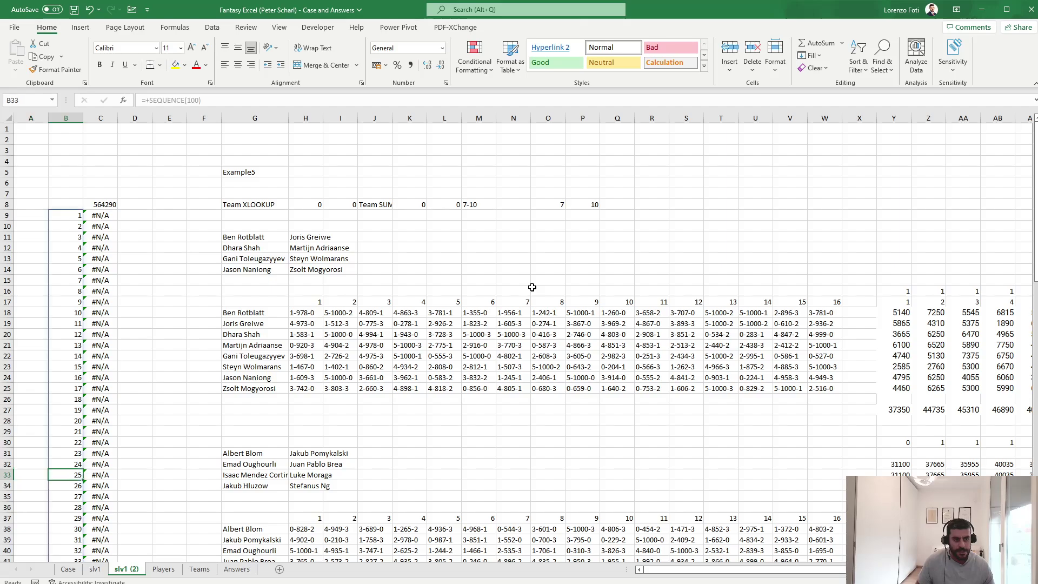
pyautogui.press('Right')
pyautogui.press('Right')
pyautogui.press('Right')
pyautogui.press('Right')
pyautogui.press('Right')
pyautogui.hotkey('ctrl', 'Up')
pyautogui.hotkey('ctrl', 'Up')
pyautogui.hotkey('ctrl', 'Up')
pyautogui.hotkey('ctrl', 'Up')
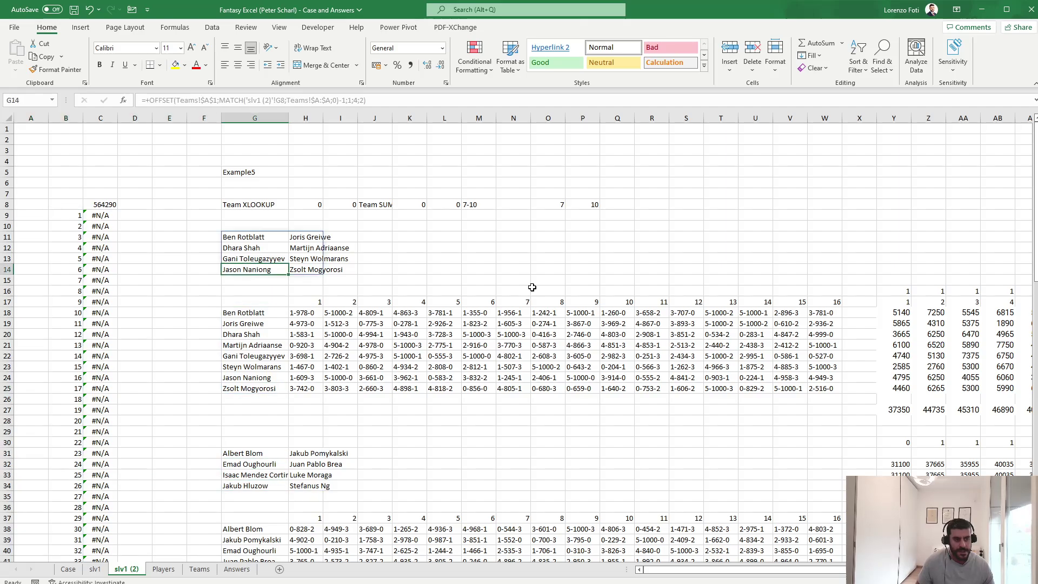
pyautogui.hotkey('ctrl', 'Up')
pyautogui.hotkey('ctrl', 'Up')
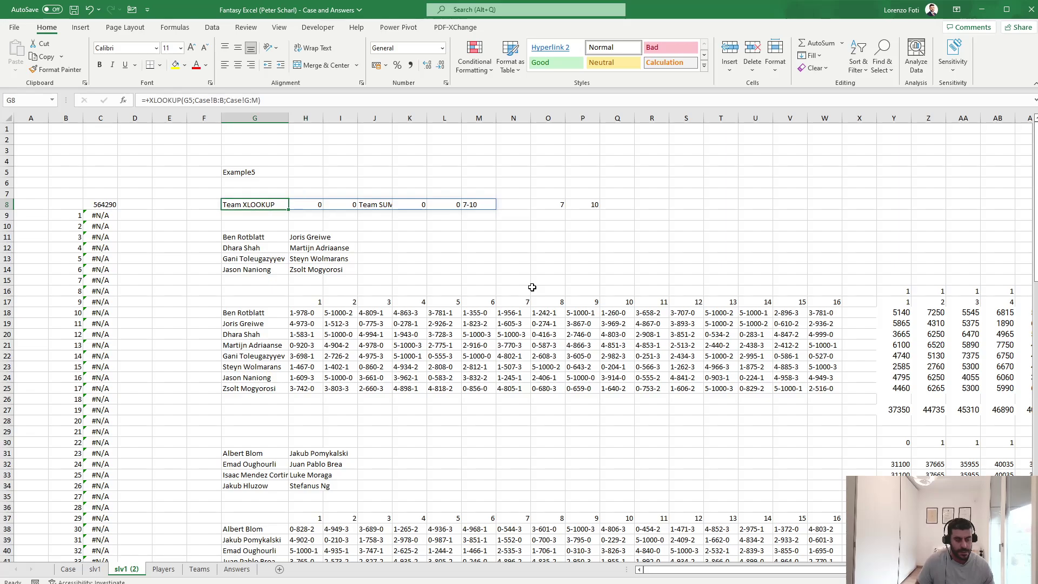
pyautogui.hotkey('ctrl', 'c')
pyautogui.press('Down')
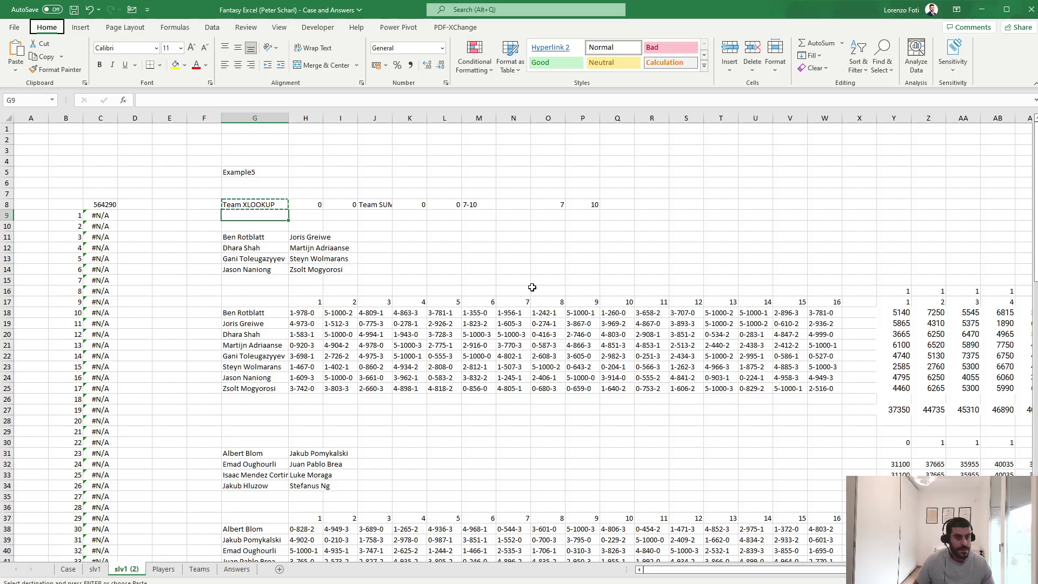
pyautogui.press('Return')
# Point the MATCH lookup in G11's OFFSET formula to the team name in G9.
pyautogui.press('Down')
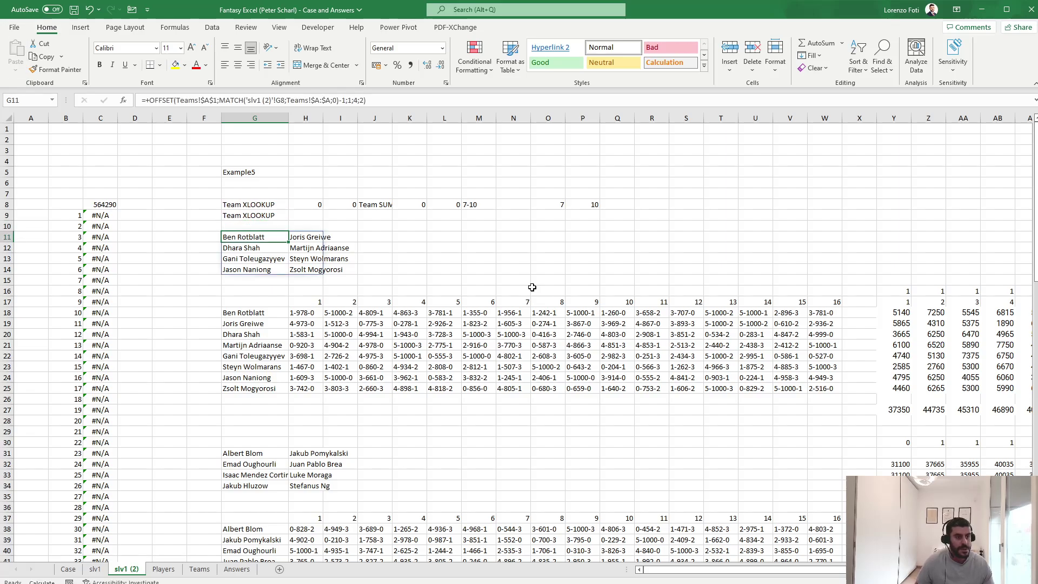
pyautogui.click(258, 97)
pyautogui.click(275, 216)
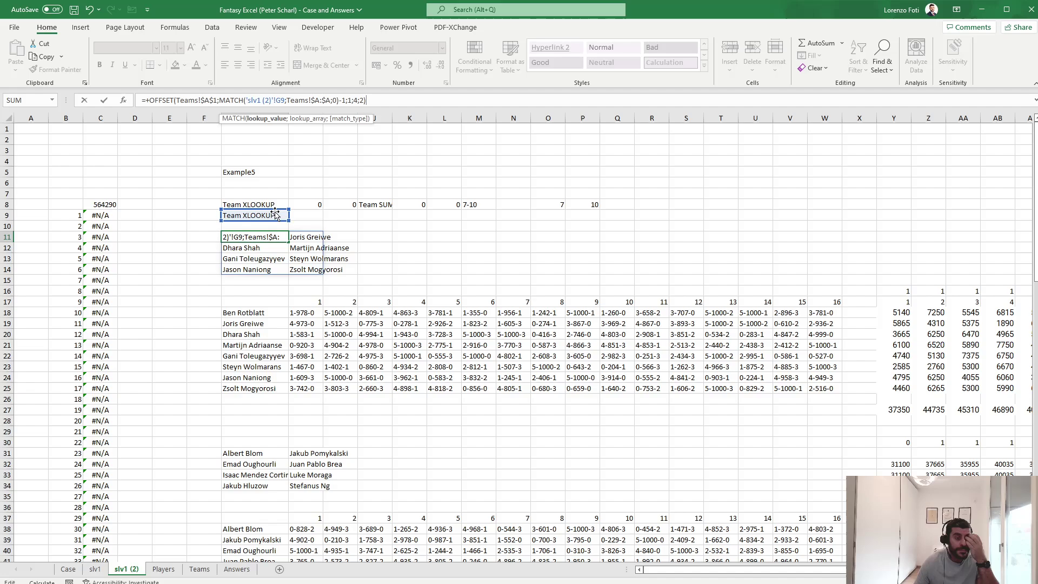
pyautogui.press('Return')
# Clear the old data table of numbers and results in B8:C108 of the slv1 (2) sheet.
pyautogui.press('Up')
pyautogui.press('Up')
pyautogui.press('Up')
pyautogui.press('Left')
pyautogui.press('Left')
pyautogui.press('Left')
pyautogui.press('Left')
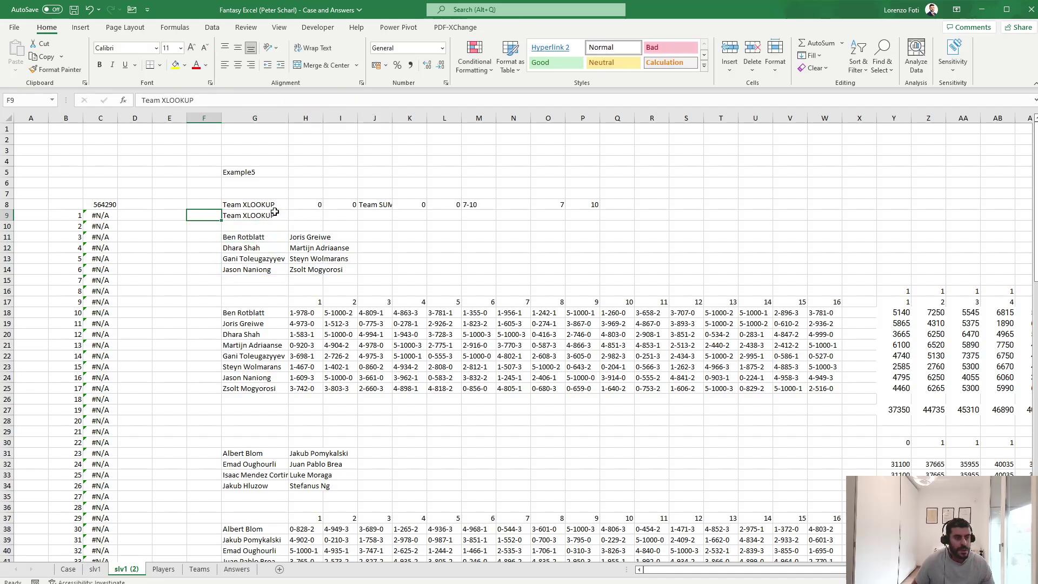
pyautogui.press('Up')
pyautogui.press('Left')
pyautogui.hotkey('ctrl', 'shift', 'Right')
pyautogui.hotkey('ctrl', 'shift', 'Down')
pyautogui.hotkey('ctrl', 'shift', 'Down')
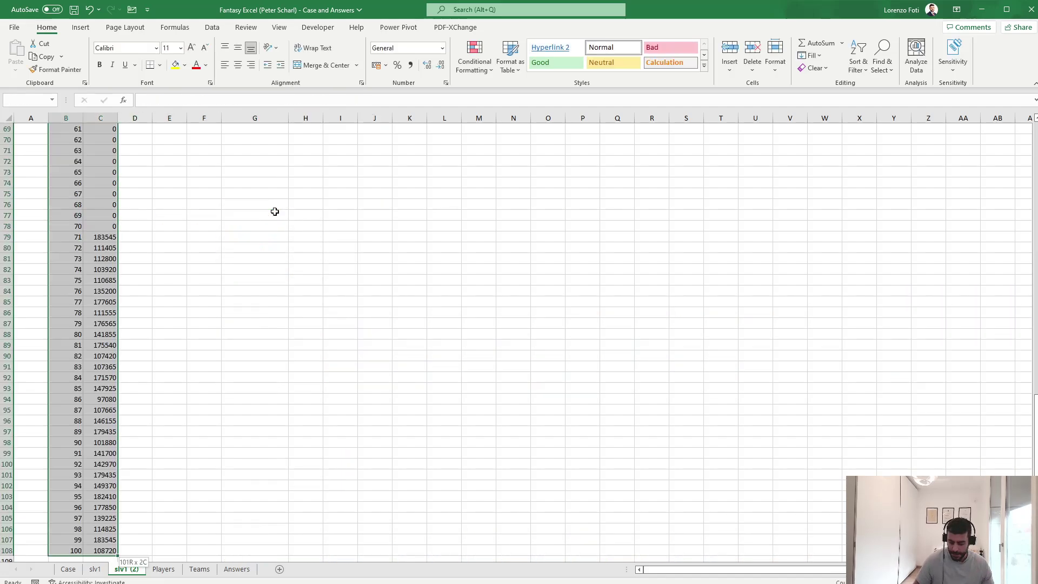
pyautogui.press('Delete')
# List the non-blank entries of the Teams sheet's column A in B8 of slv1 (2) with =+FILTER(Teams!A:A;Teams!A:A<>"").
pyautogui.hotkey('ctrl', 'Up')
pyautogui.press('Down')
pyautogui.press('Down')
pyautogui.press('Down')
pyautogui.press('Down')
pyautogui.press('Down')
pyautogui.press('Down')
pyautogui.press('Down')
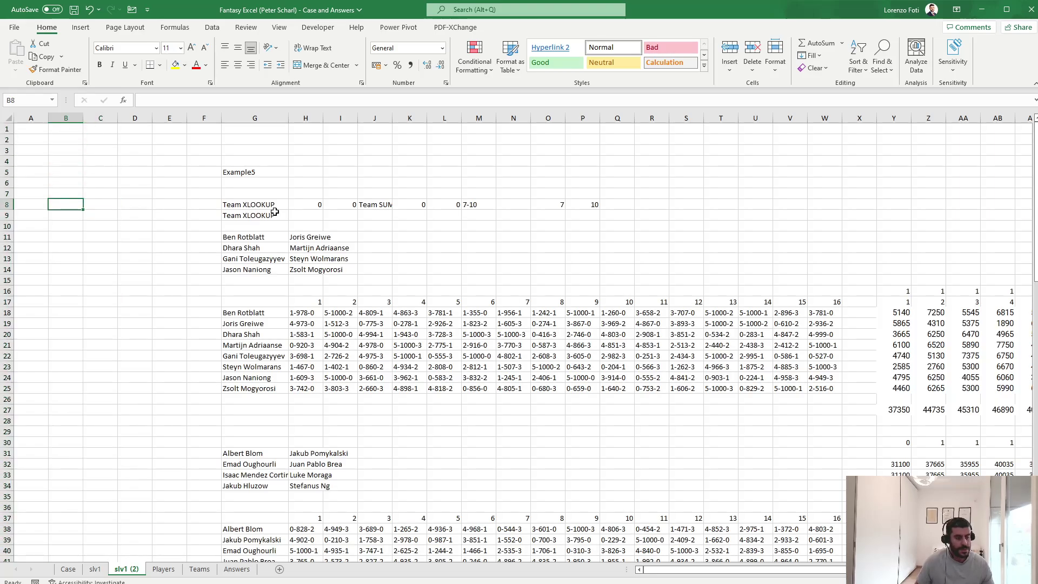
pyautogui.click(199, 569)
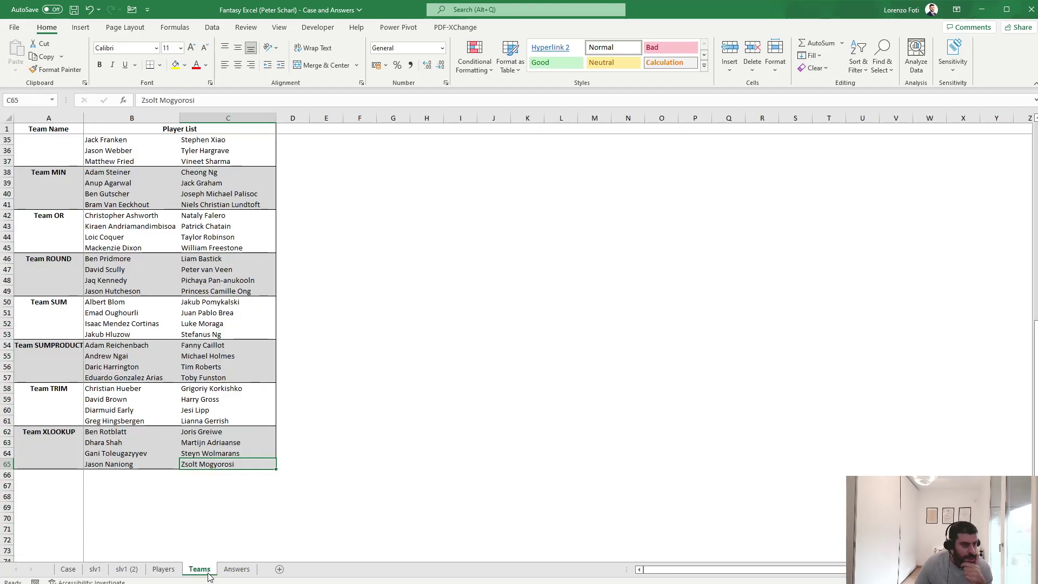
pyautogui.scroll(10, 63, 440)
pyautogui.scroll(1, 62, 440)
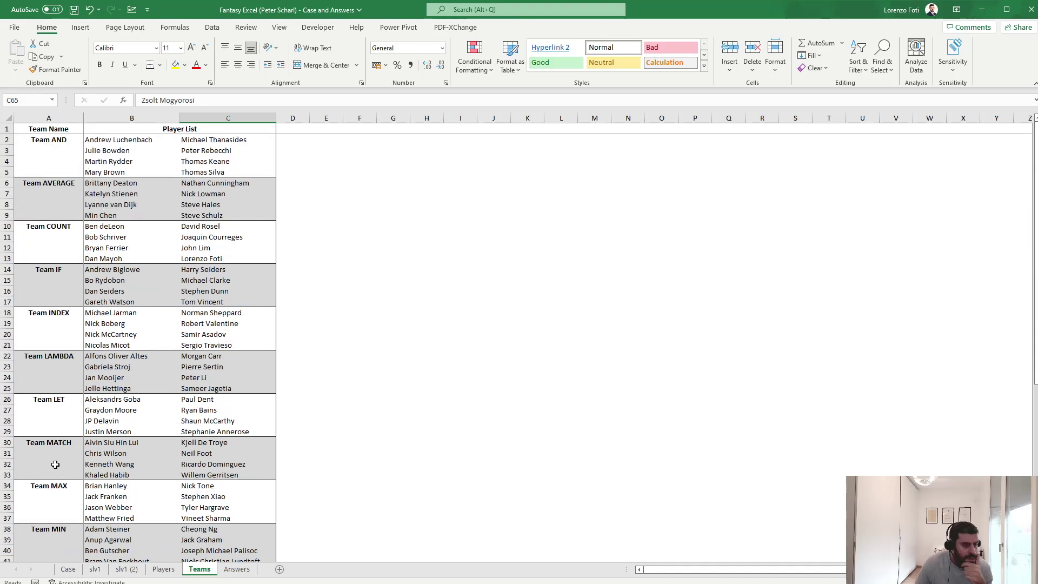
pyautogui.click(94, 569)
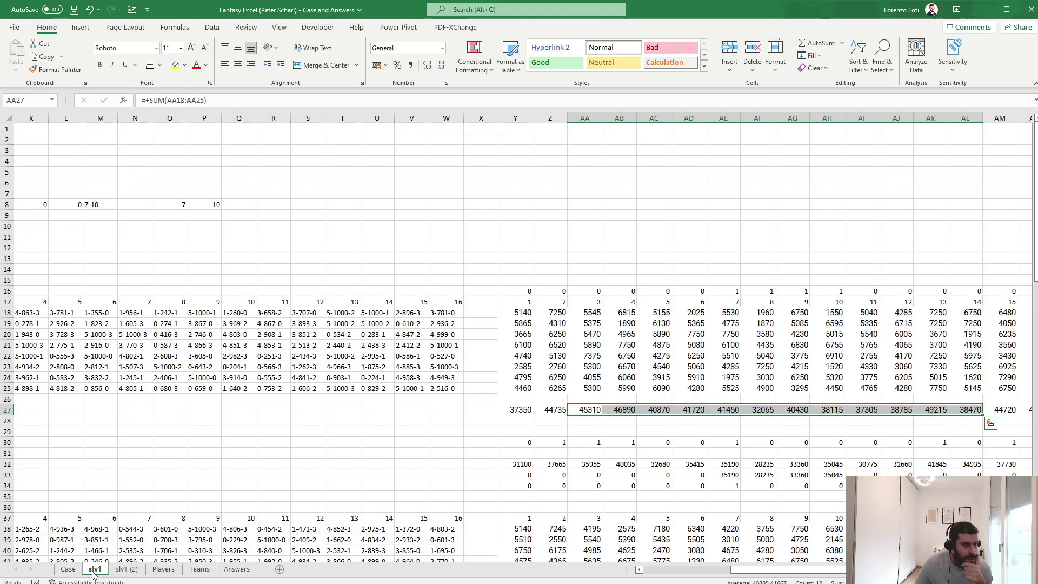
pyautogui.click(123, 569)
pyautogui.write('+filter(')
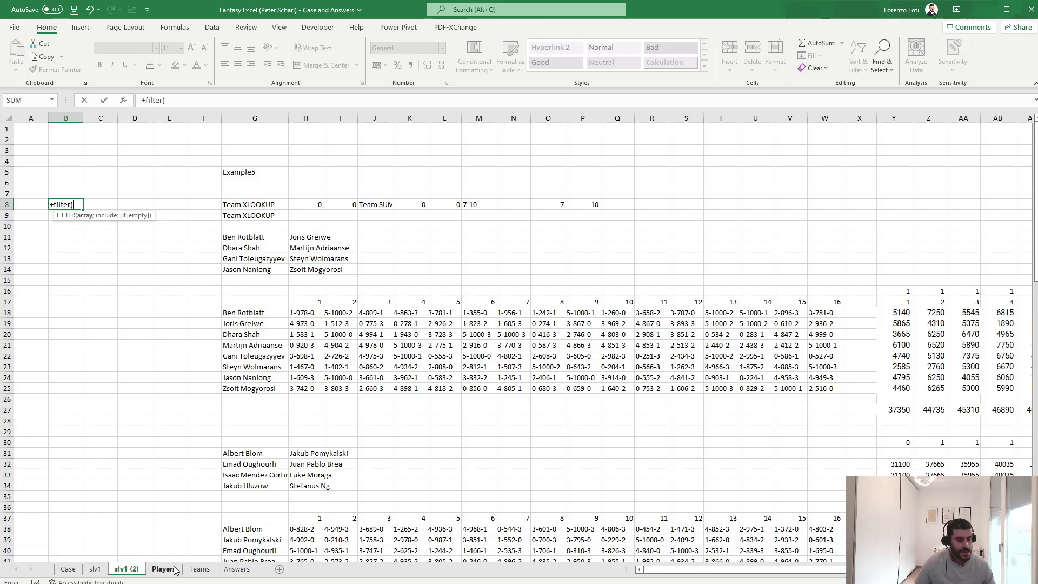
pyautogui.click(199, 569)
pyautogui.click(38, 118)
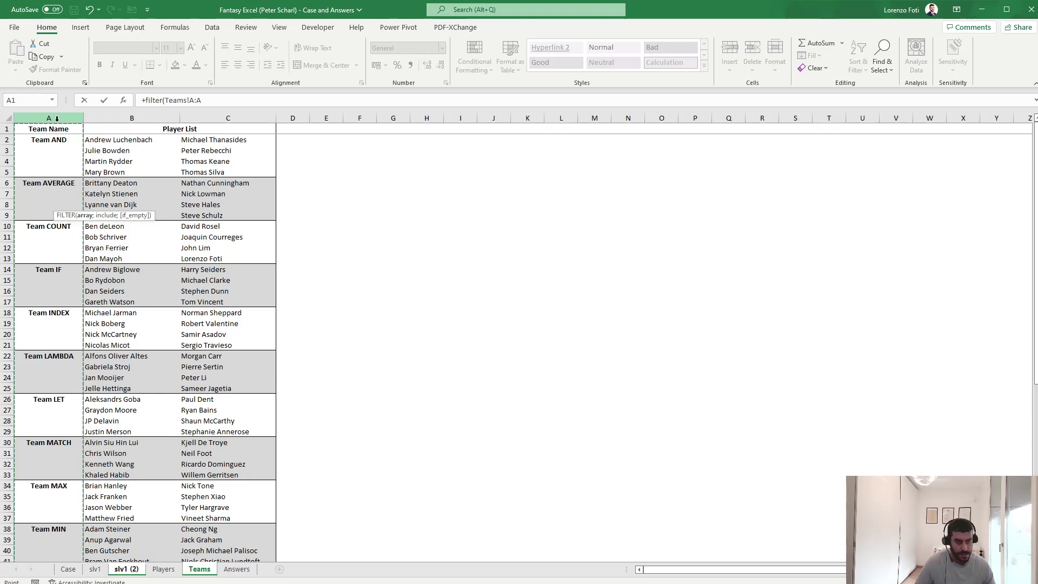
pyautogui.write(';')
pyautogui.moveTo(202, 101); pyautogui.dragTo(165, 100)
pyautogui.hotkey('ctrl', 'c')
pyautogui.click(226, 101)
pyautogui.hotkey('ctrl', 'v')
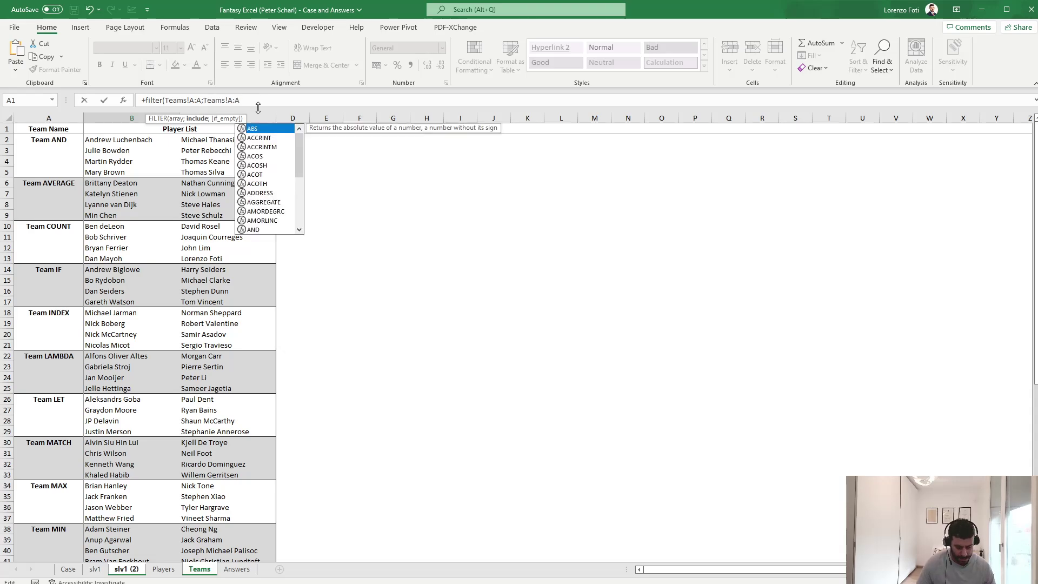
pyautogui.write('<>')
pyautogui.press('Return')
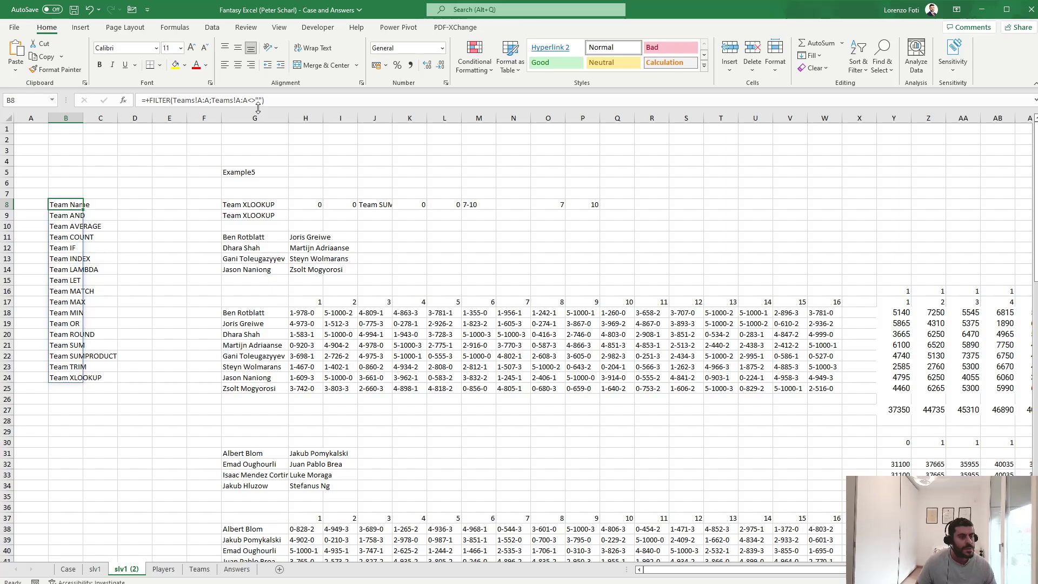
# Paste the filtered team names without the header as plain values from C8 down, and delete the original column B.
pyautogui.moveTo(75, 214); pyautogui.dragTo(69, 378)
pyautogui.hotkey('ctrl', 'c')
pyautogui.click(101, 207)
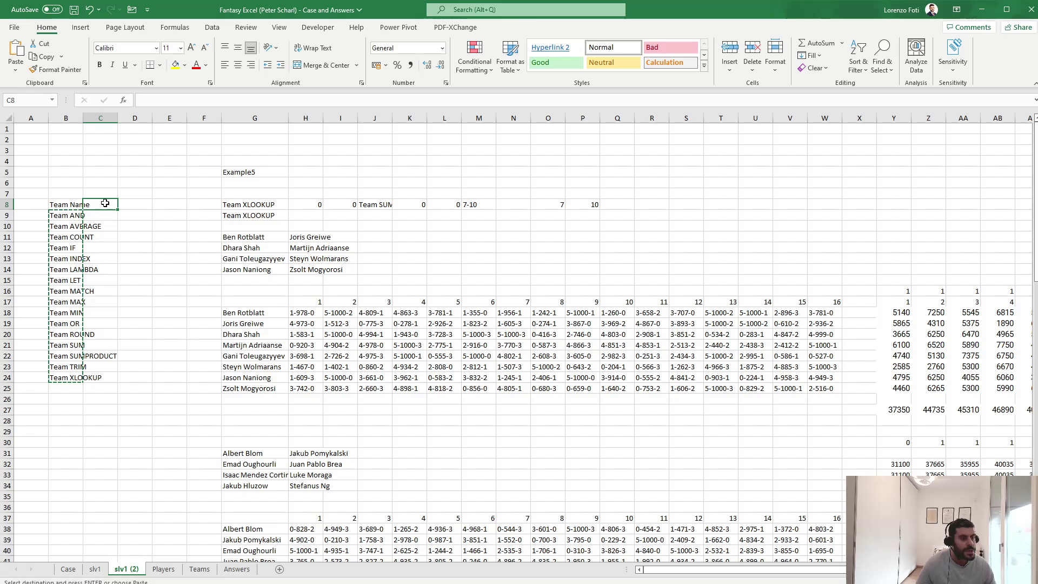
pyautogui.rightClick(102, 212)
pyautogui.click(147, 260)
pyautogui.click(66, 118)
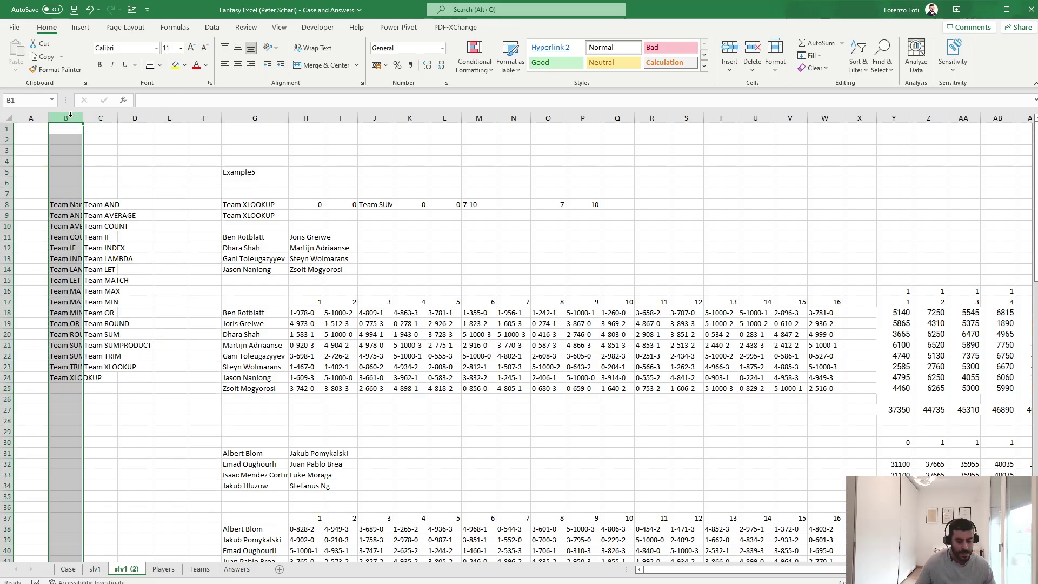
pyautogui.hotkey('ctrl', '-')
# Link cell C7 above the results column to the top-six season total in AO32.
pyautogui.press('Right')
pyautogui.press('Down')
pyautogui.press('Down')
pyautogui.press('Down')
pyautogui.press('Down')
pyautogui.press('Down')
pyautogui.press('Down')
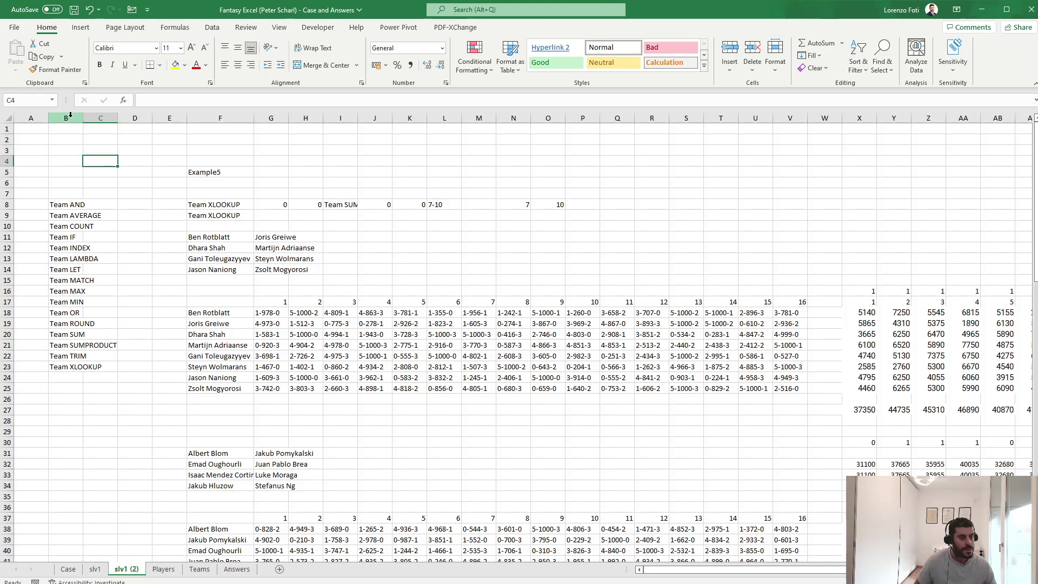
pyautogui.write('+')
pyautogui.moveTo(652, 497); pyautogui.dragTo(966, 497)
pyautogui.click(867, 466)
pyautogui.scroll(-7, 868, 465)
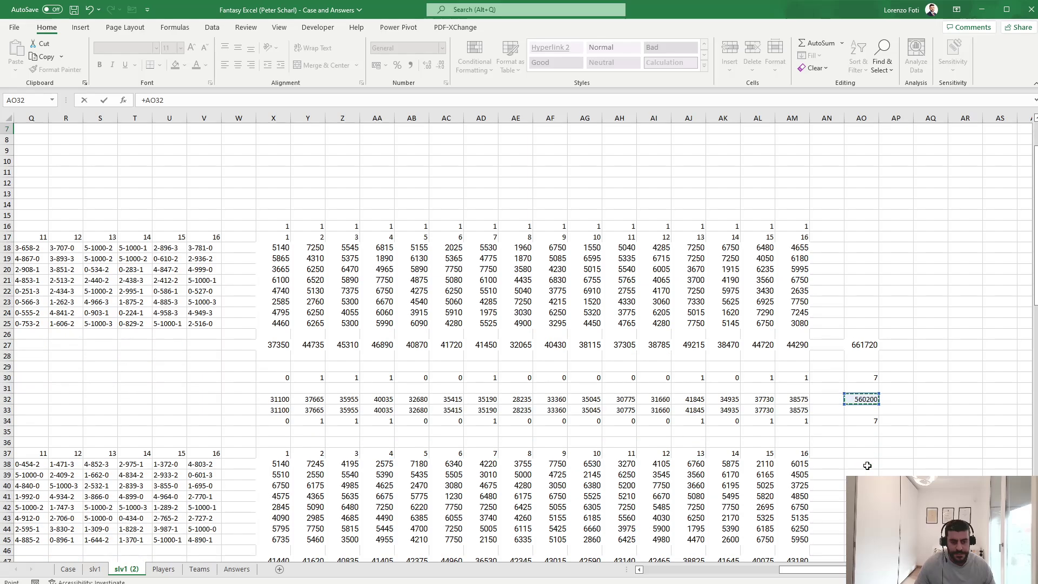
pyautogui.scroll(4, 869, 464)
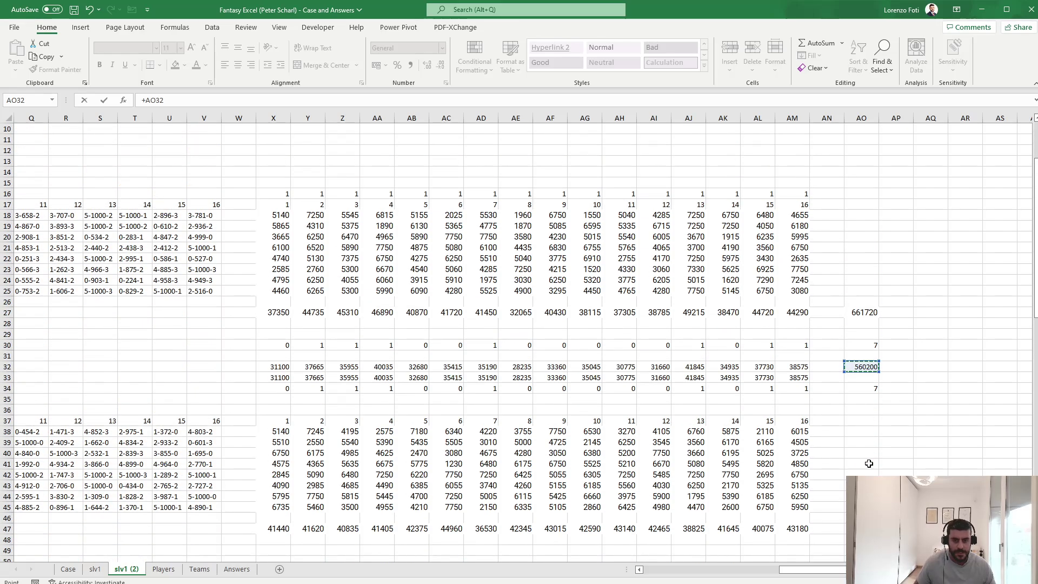
pyautogui.press('Return')
# Create a one-variable data table over B7:C23 with F9 as the column input cell.
pyautogui.press('Up')
pyautogui.press('Left')
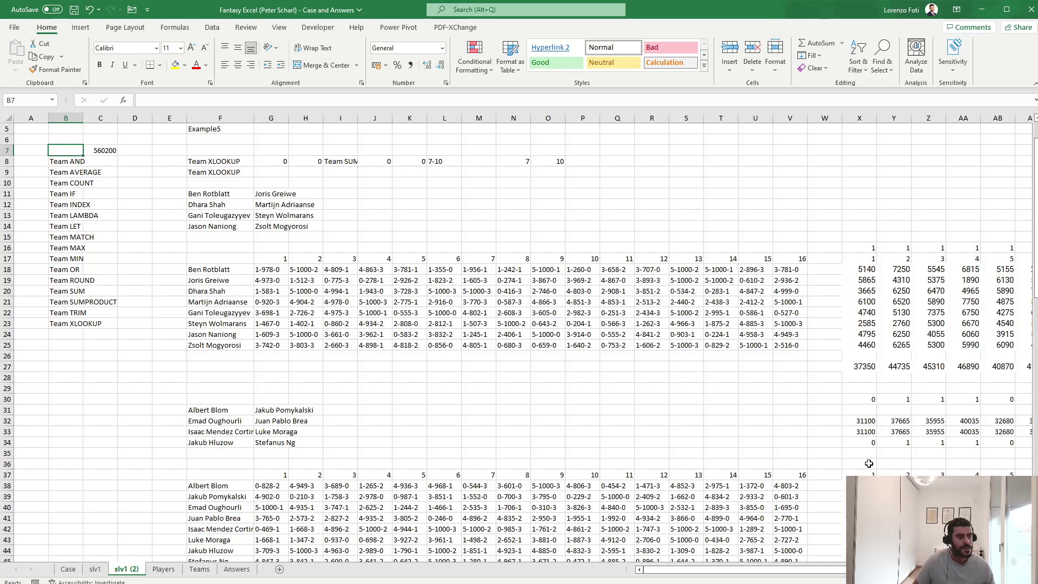
pyautogui.hotkey('shift', 'Right')
pyautogui.hotkey('ctrl', 'shift', 'Down')
pyautogui.press('alt')
pyautogui.press('a')
pyautogui.press('w')
pyautogui.press('t')
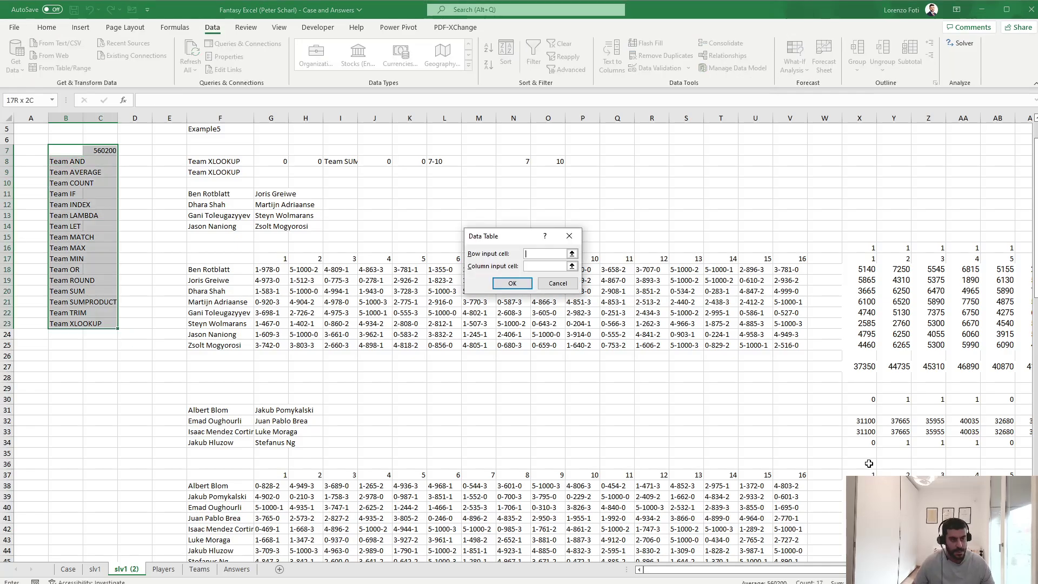
pyautogui.scroll(2, 826, 554)
pyautogui.click(227, 214)
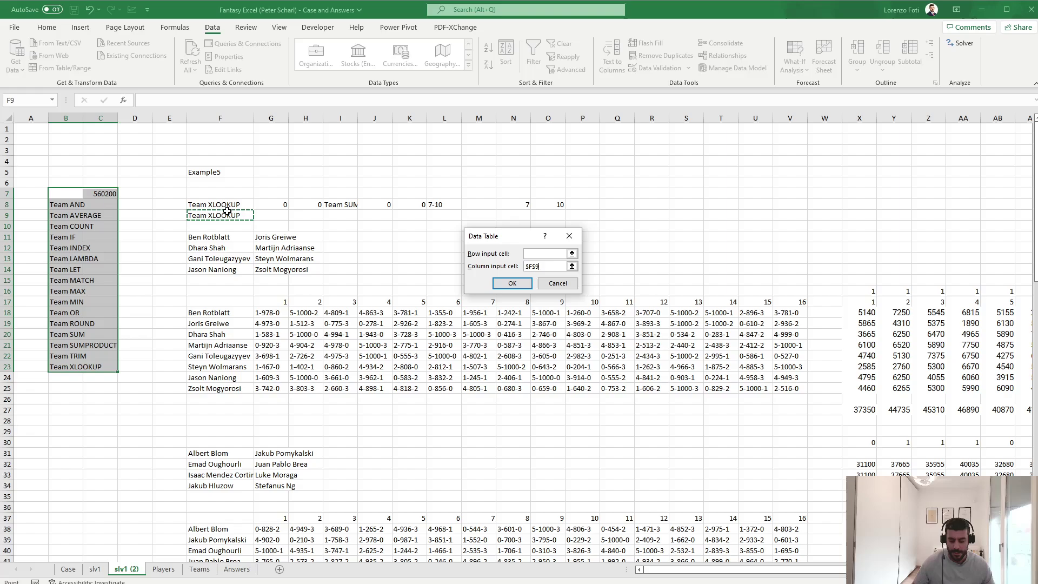
pyautogui.press('Return')
# Switch the workbook's calculation option to automatic so the data table recalculates for every team.
pyautogui.press('Right')
pyautogui.press('Down')
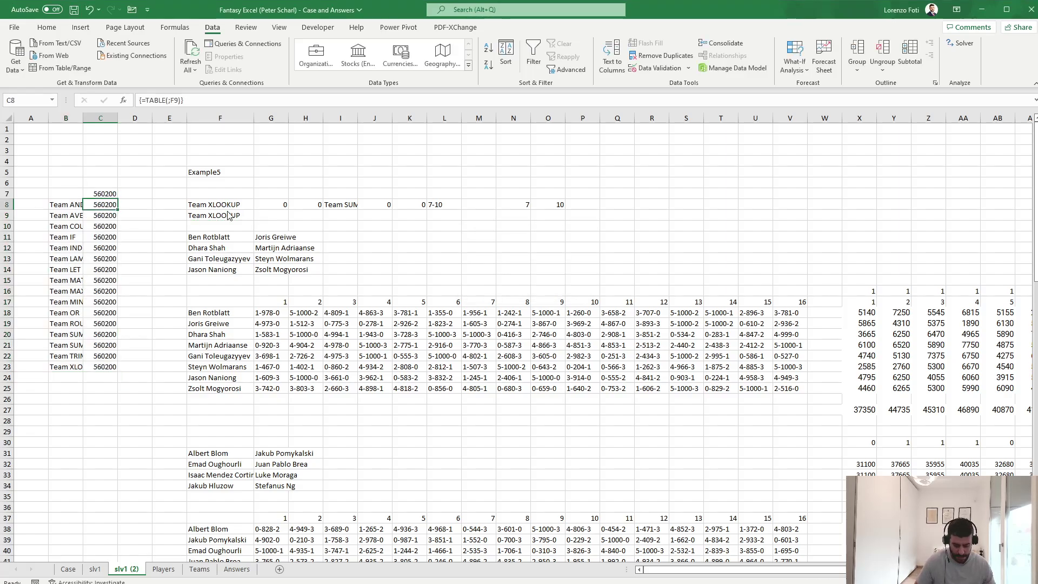
pyautogui.press('alt')
pyautogui.press('m')
pyautogui.press('x')
pyautogui.press('a')
# Find the highest team total in cell C4 with the formula =+MAX(C8:C23).
pyautogui.click(103, 161)
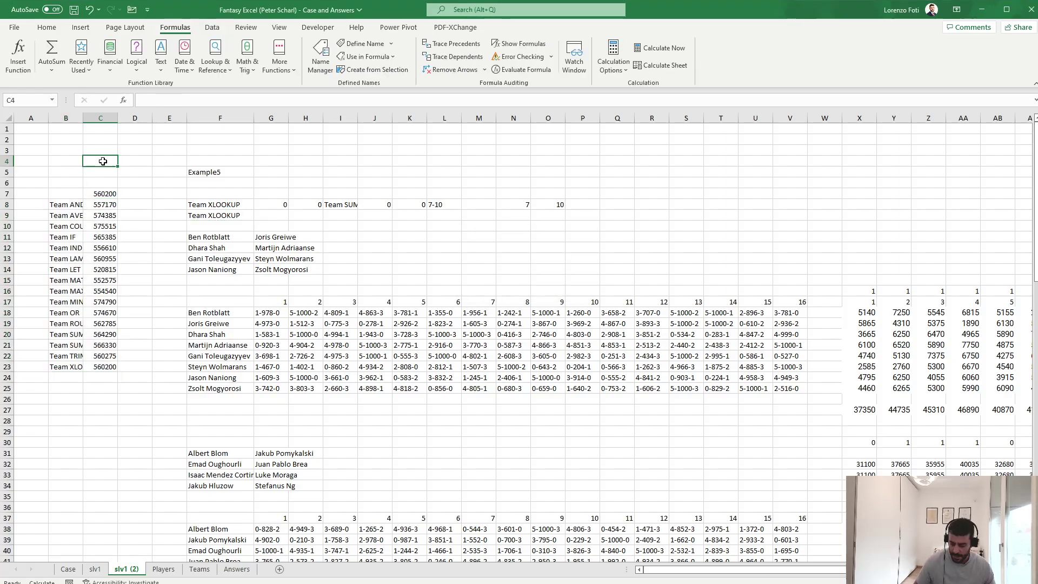
pyautogui.write('+max(')
pyautogui.press('Down')
pyautogui.press('Down')
pyautogui.press('Down')
pyautogui.press('Down')
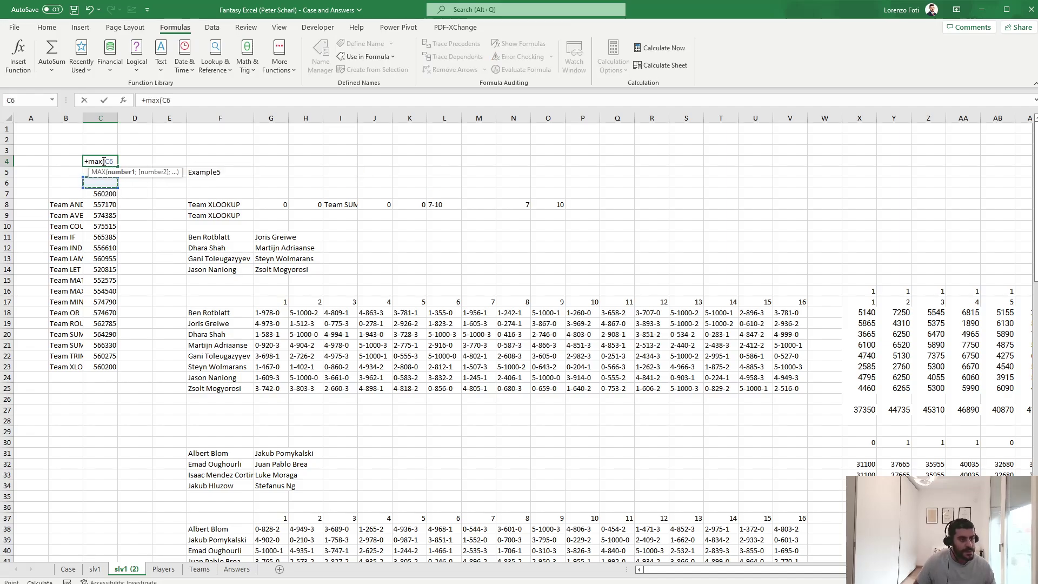
pyautogui.hotkey('ctrl', 'shift', 'Down')
pyautogui.hotkey('ctrl', 'Return')
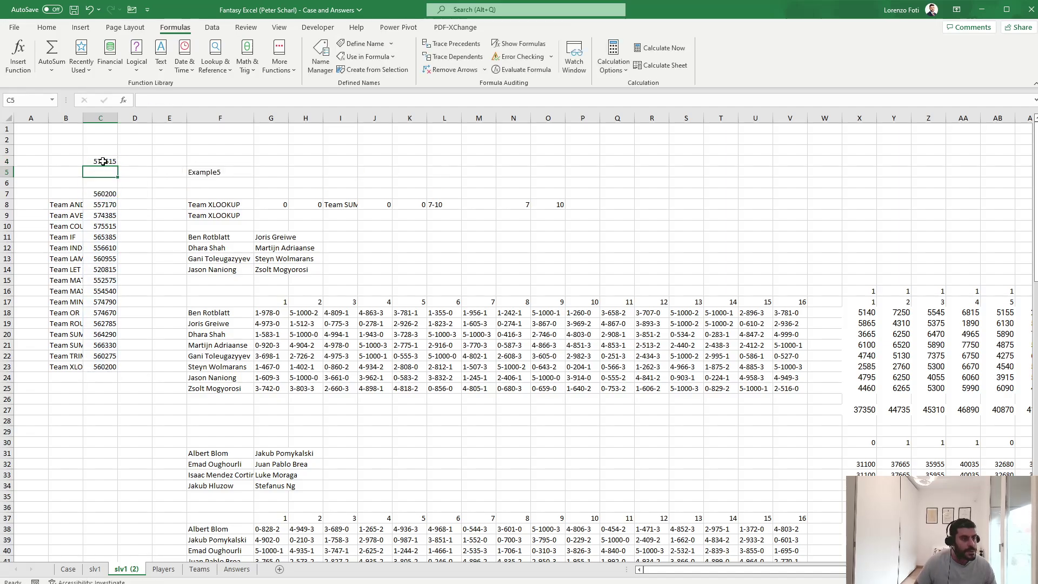
# Paste the maximum from C4 as a value into the Bonus 2 answer cell E32 on the Case sheet.
pyautogui.hotkey('ctrl', 'c')
pyautogui.click(68, 569)
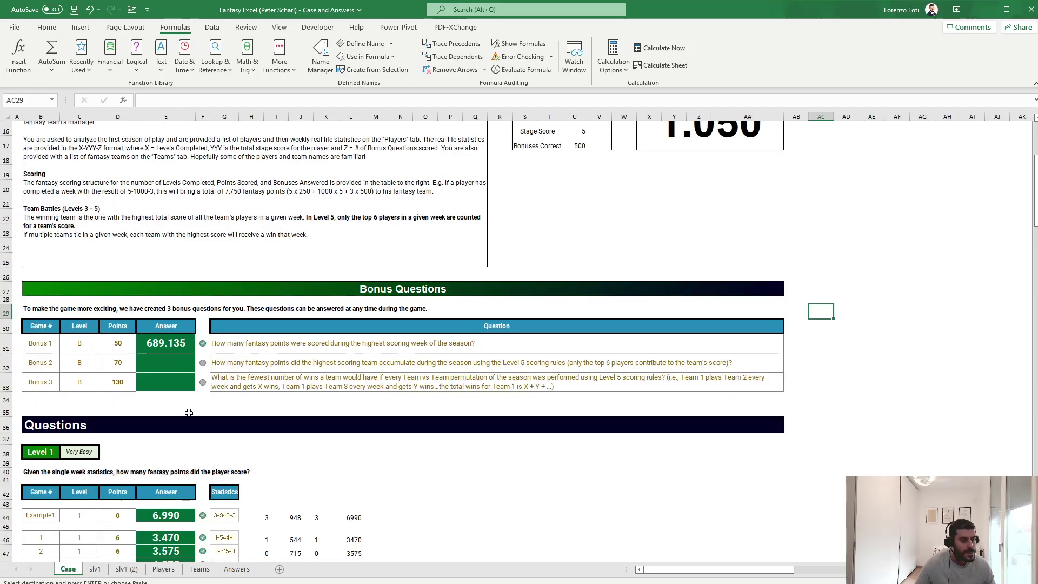
pyautogui.click(169, 367)
pyautogui.rightClick(170, 365)
pyautogui.press('Escape')
pyautogui.hotkey('ctrl', 'v')
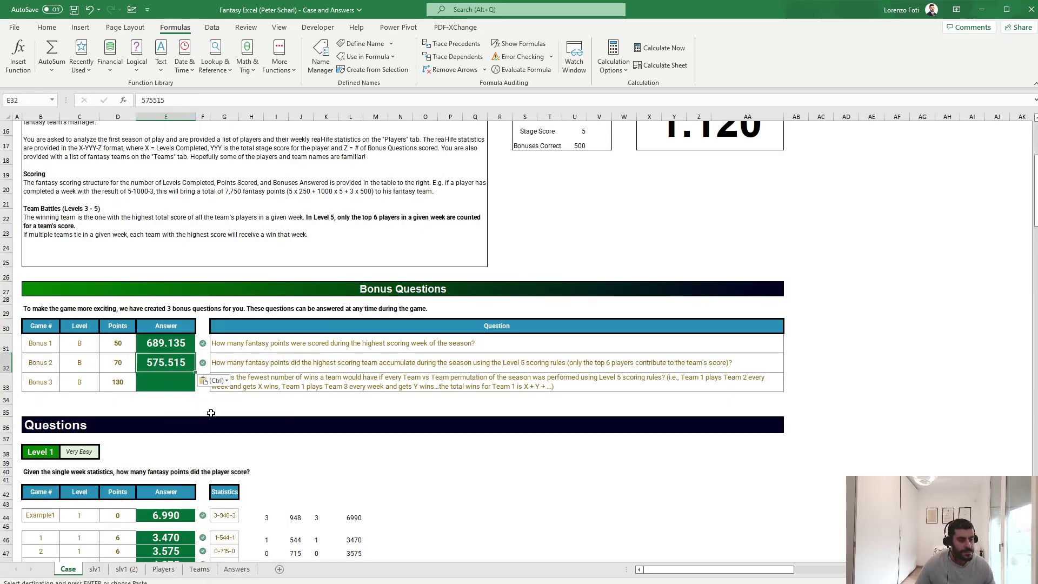
pyautogui.click(336, 389)
pyautogui.click(891, 327)
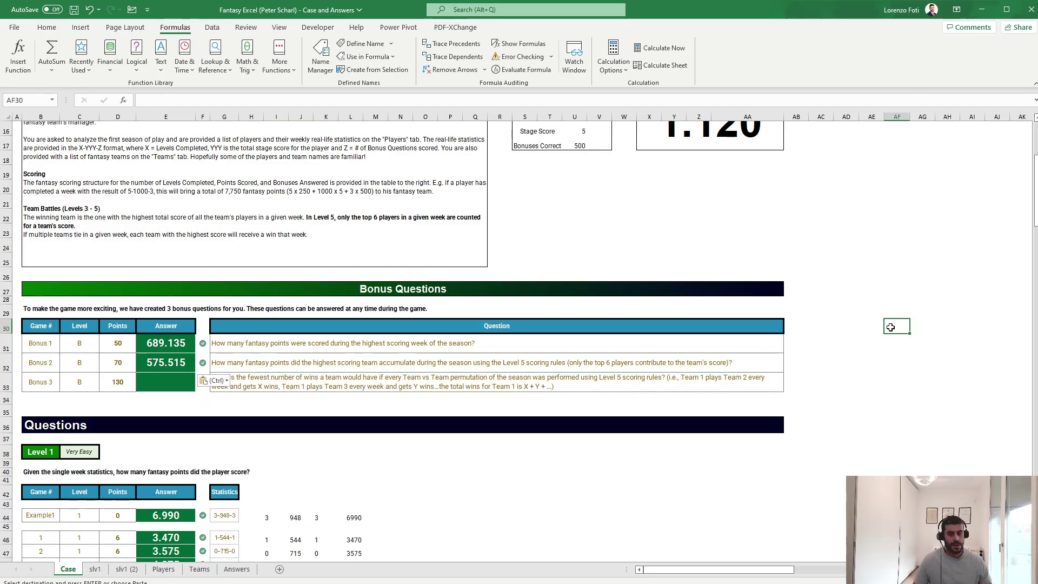
pyautogui.press('Escape')
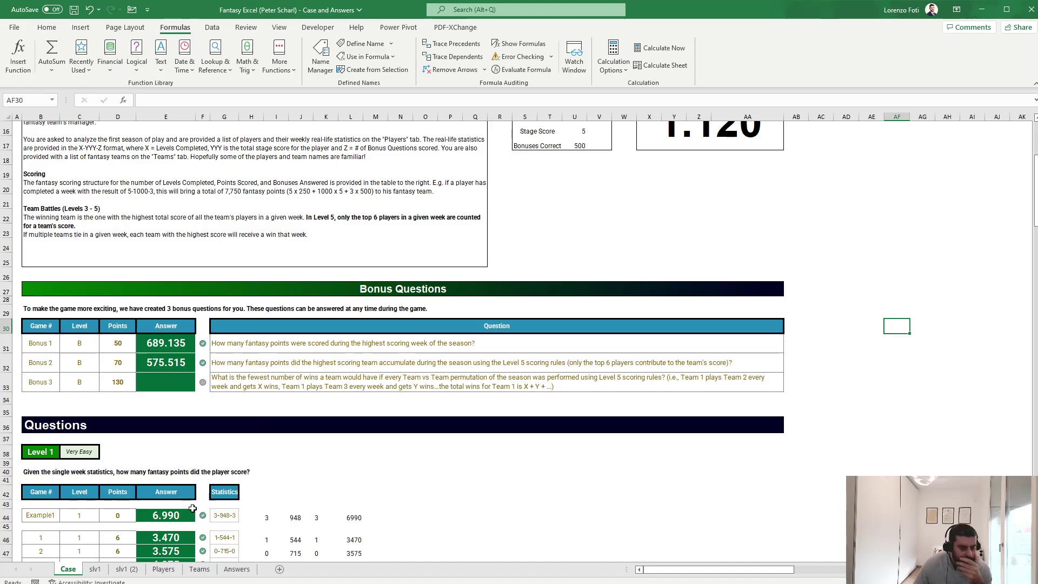
# Examine the IF formula in AQ54 and both teams' weekly win rows on slv1 (2) against the Bonus 3 question.
pyautogui.click(121, 570)
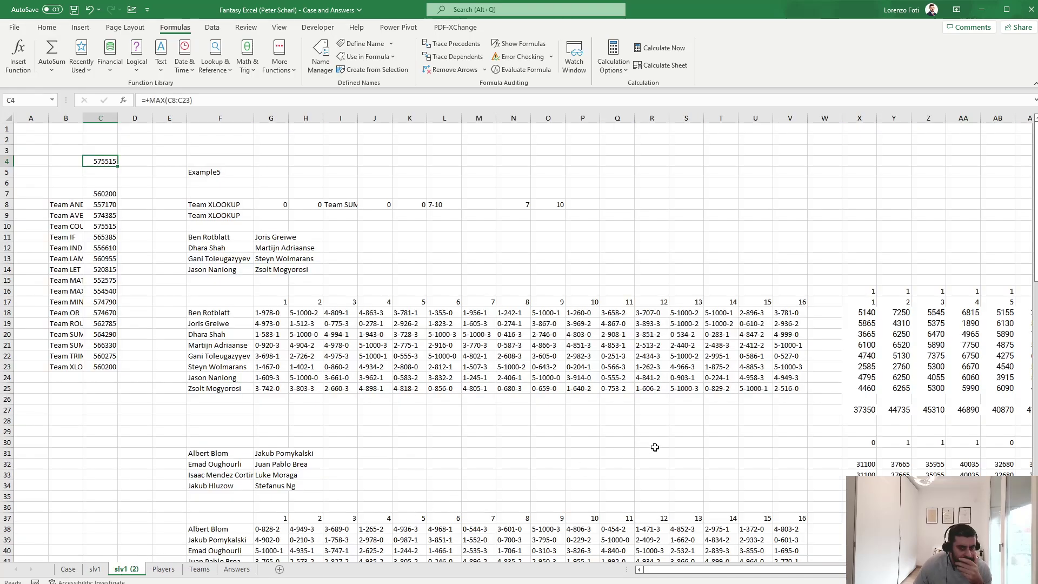
pyautogui.moveTo(653, 444); pyautogui.dragTo(1034, 444)
pyautogui.click(862, 529)
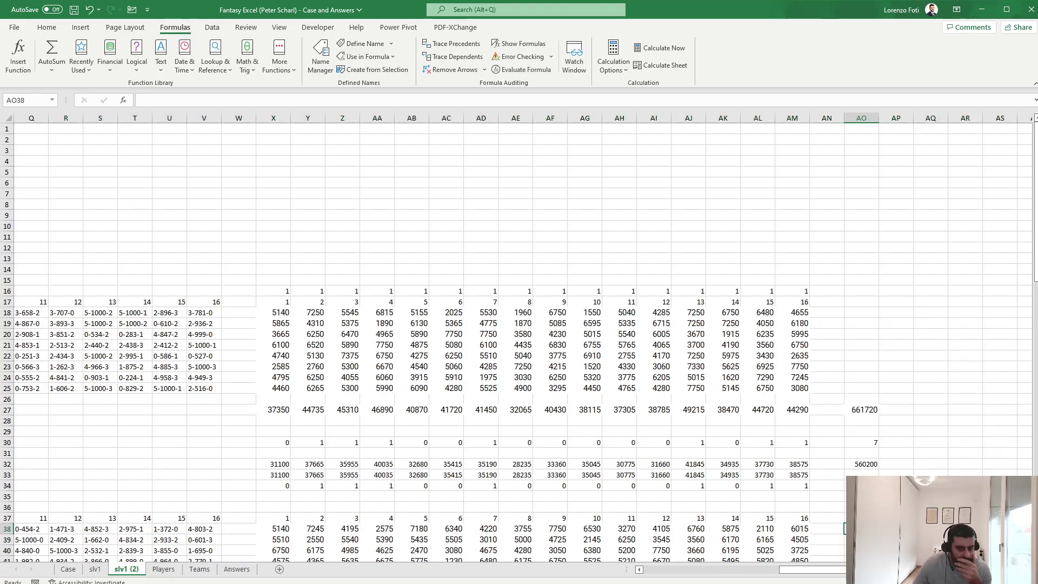
pyautogui.scroll(-6, 519, 324)
pyautogui.click(930, 507)
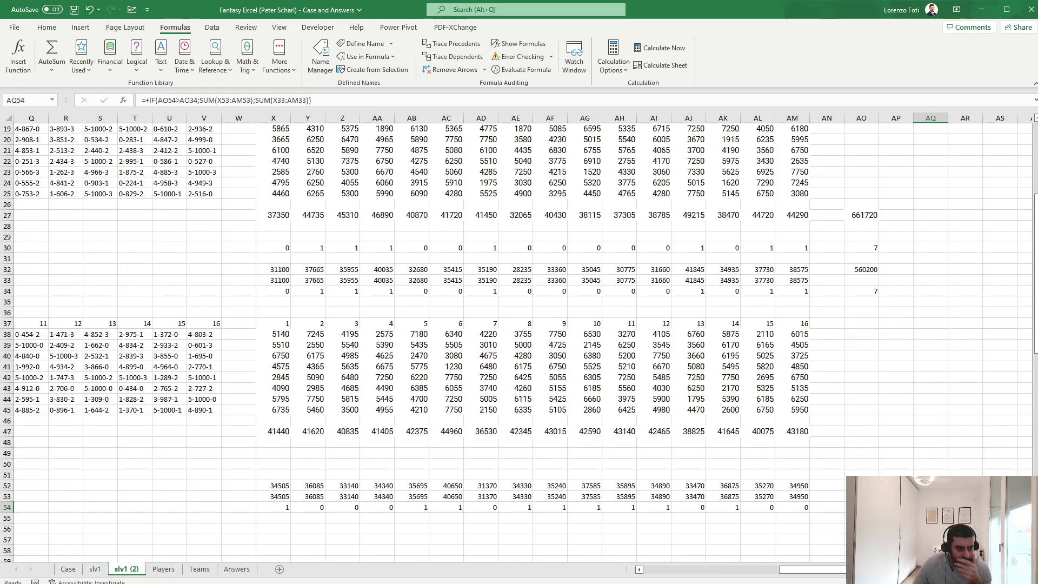
pyautogui.click(224, 102)
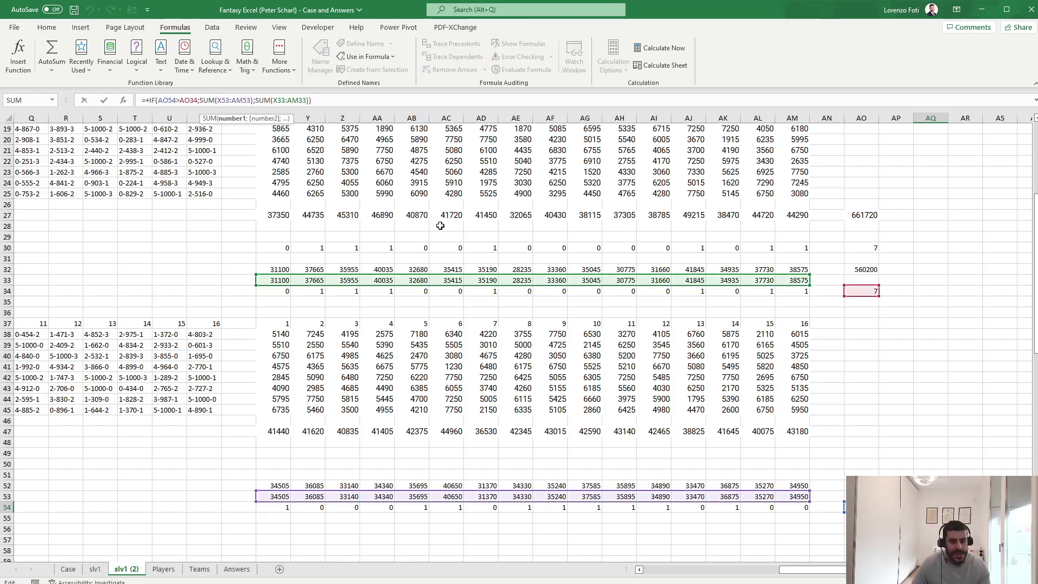
pyautogui.press('Escape')
pyautogui.scroll(6, 364, 275)
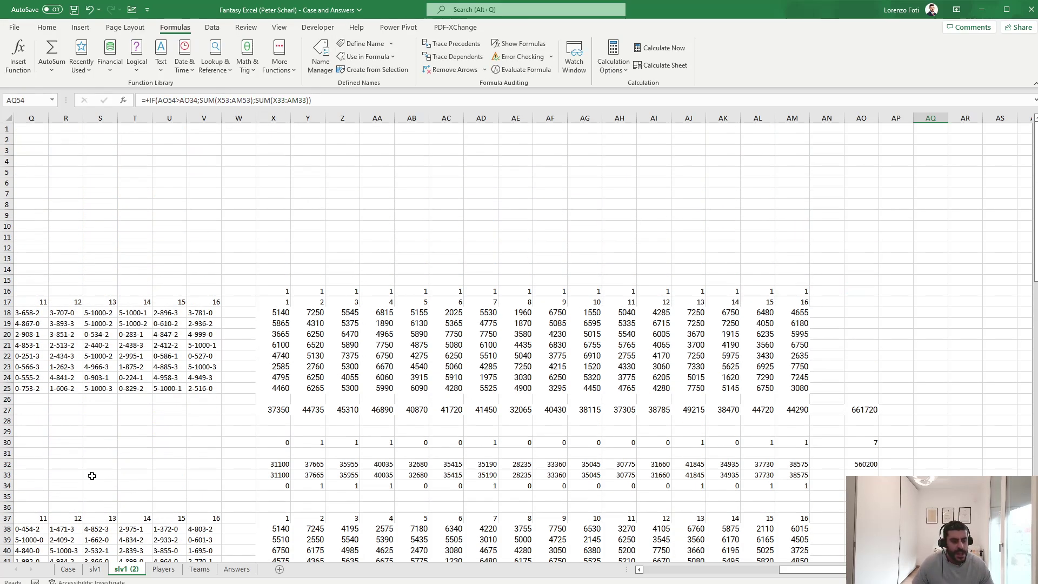
pyautogui.click(68, 568)
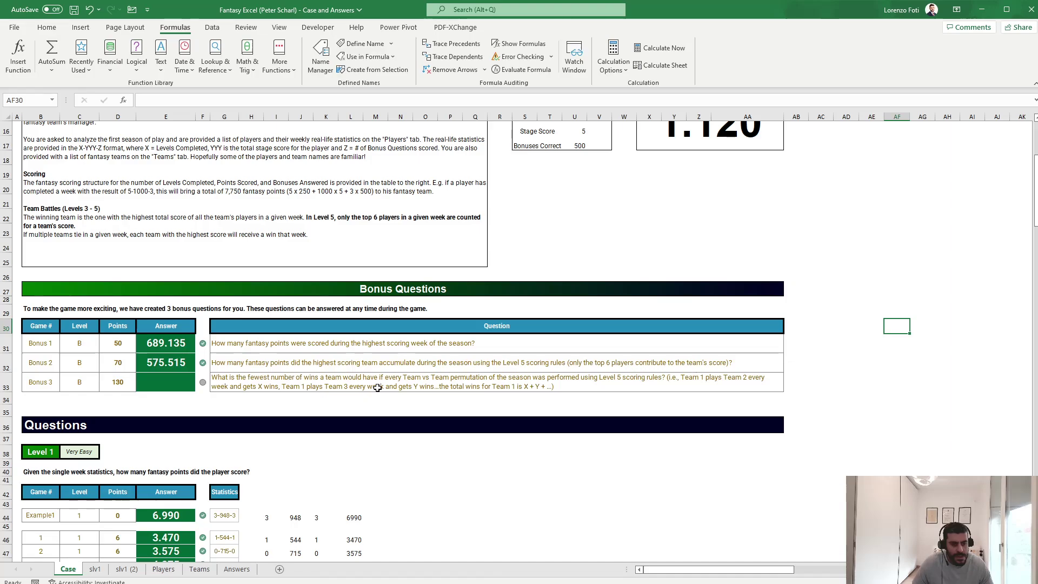
pyautogui.click(126, 569)
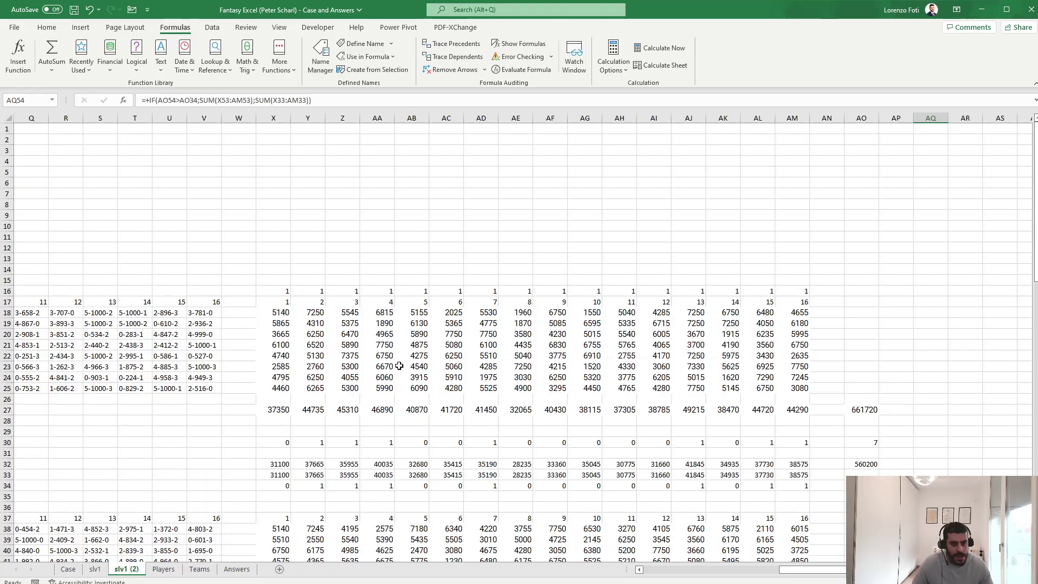
# Name the range of sixteen team names in B8:B23 teamsList.
pyautogui.moveTo(277, 292); pyautogui.dragTo(797, 288)
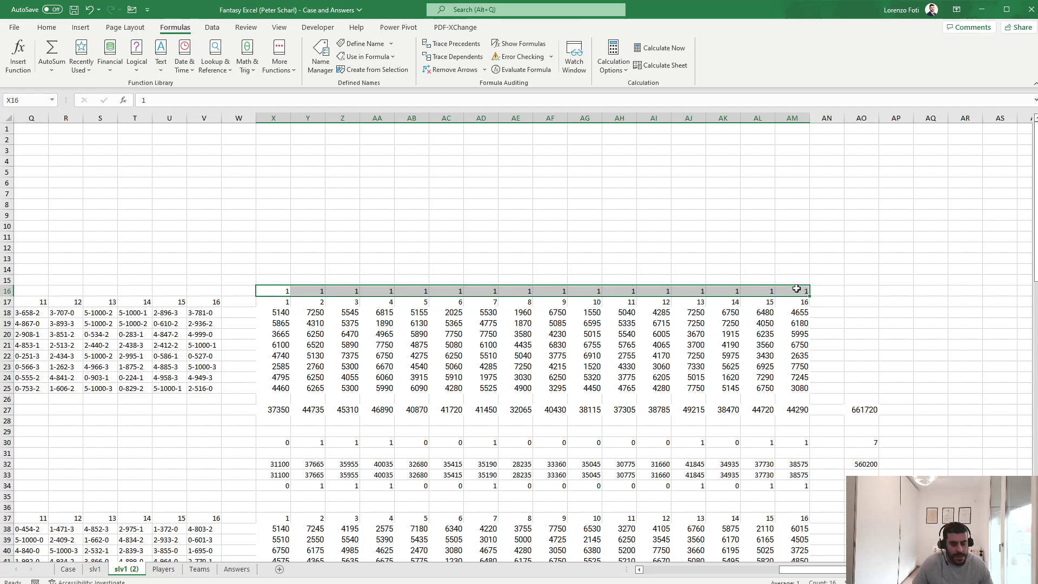
pyautogui.moveTo(360, 387); pyautogui.dragTo(4, 397)
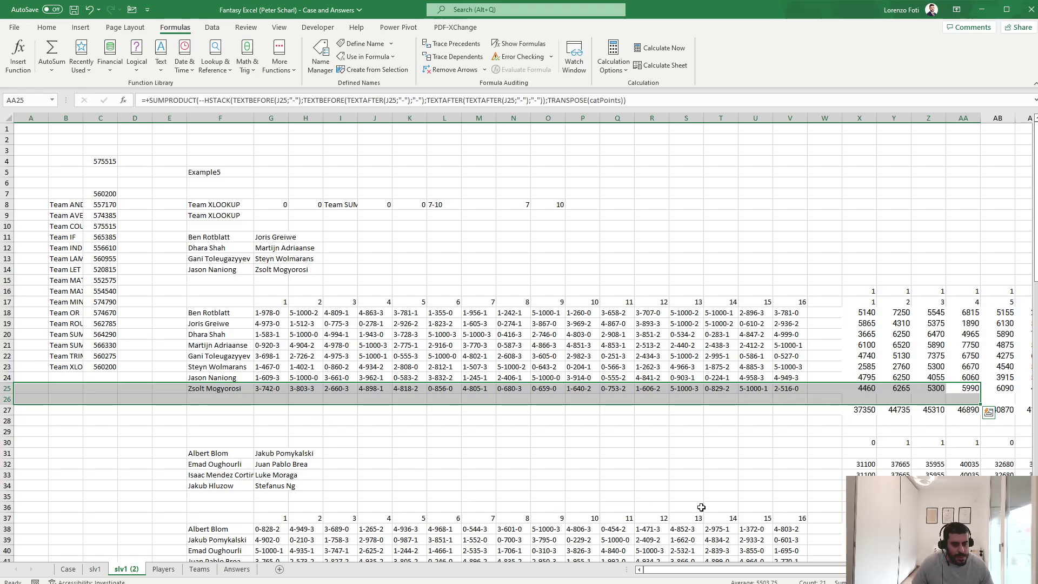
pyautogui.moveTo(708, 507); pyautogui.dragTo(1034, 485)
pyautogui.moveTo(620, 356); pyautogui.dragTo(7, 345)
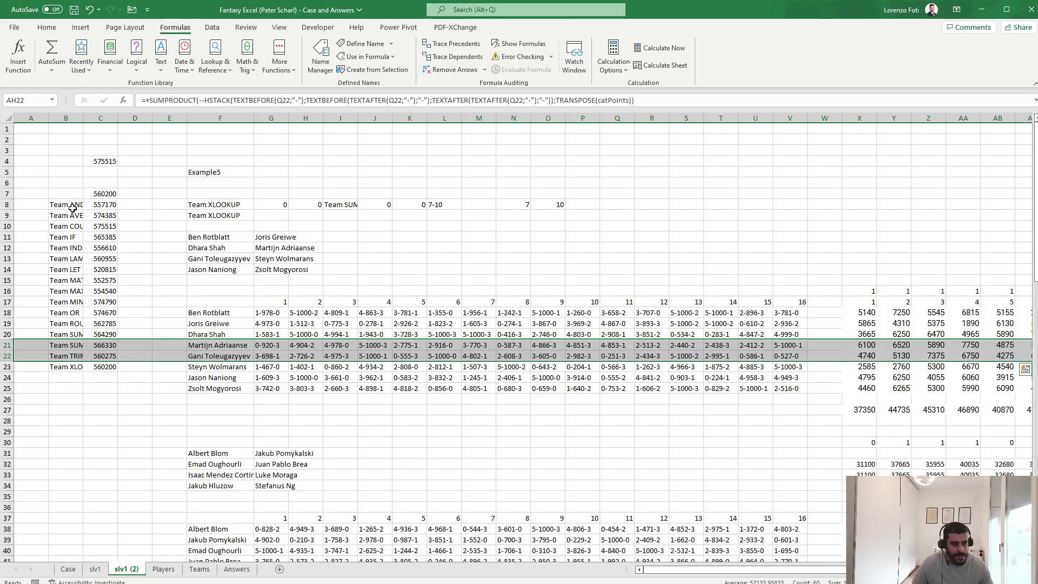
pyautogui.moveTo(73, 205); pyautogui.dragTo(66, 367)
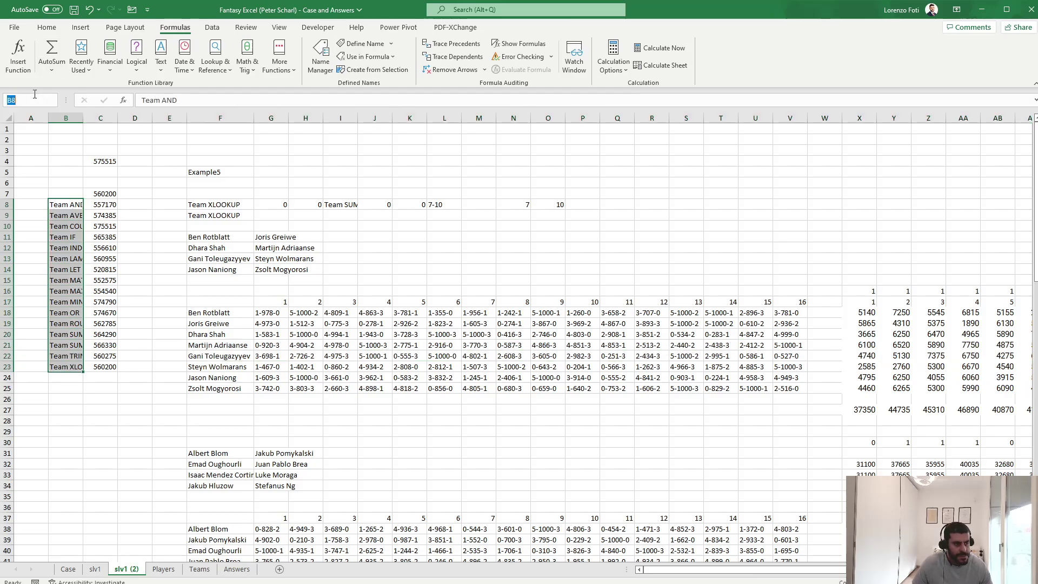
pyautogui.write('teamsLis')
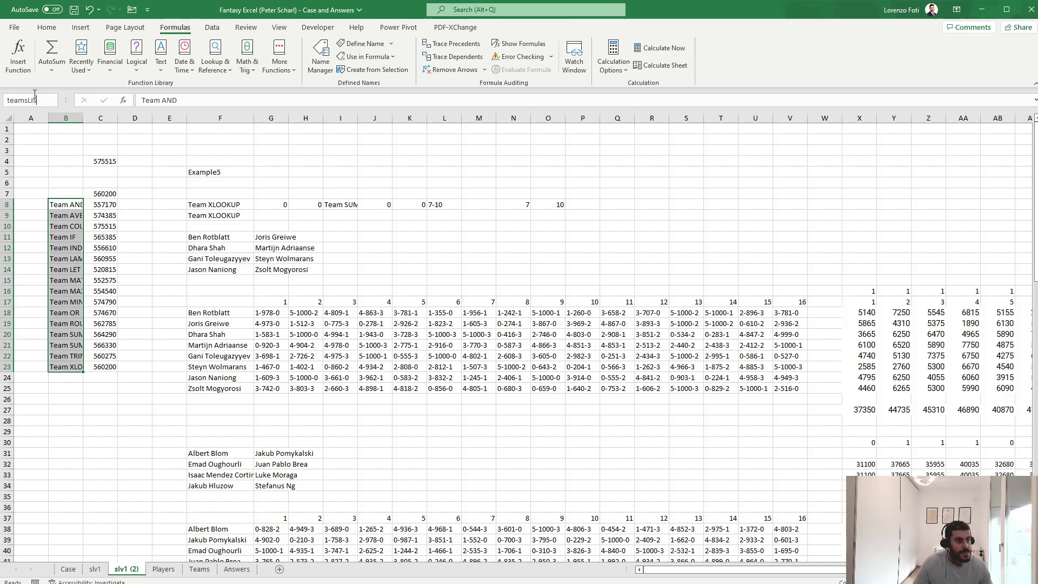
pyautogui.write('t')
pyautogui.press('Return')
# List all teams vertically from AT8 with the formula =+teamsList.
pyautogui.press('Right')
pyautogui.press('Right')
pyautogui.press('Right')
pyautogui.press('Right')
pyautogui.press('Right')
pyautogui.press('Right')
pyautogui.press('Right')
pyautogui.press('Right')
pyautogui.press('Right')
pyautogui.press('Right')
pyautogui.press('Right')
pyautogui.press('Right')
pyautogui.press('Right')
pyautogui.press('Right')
pyautogui.press('Right')
pyautogui.press('Right')
pyautogui.press('Right')
pyautogui.press('Right')
pyautogui.press('Right')
pyautogui.press('Right')
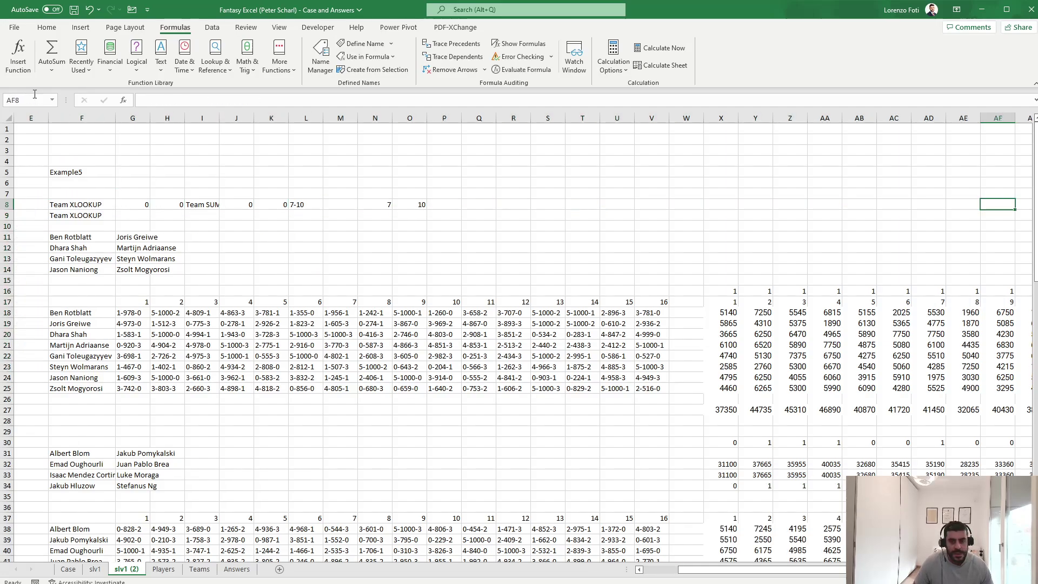
pyautogui.press('Right')
pyautogui.press('Right')
pyautogui.press('Right')
pyautogui.press('Right')
pyautogui.press('Right')
pyautogui.press('Right')
pyautogui.press('Right')
pyautogui.press('Right')
pyautogui.press('Right')
pyautogui.press('Right')
pyautogui.press('Right')
pyautogui.press('Right')
pyautogui.press('Right')
pyautogui.press('Right')
pyautogui.press('Right')
pyautogui.press('Right')
pyautogui.press('Right')
pyautogui.press('Right')
pyautogui.press('Right')
pyautogui.press('Right')
pyautogui.press('Left')
pyautogui.press('Left')
pyautogui.press('Left')
pyautogui.press('Left')
pyautogui.press('Left')
pyautogui.press('Left')
pyautogui.press('Left')
pyautogui.press('Left')
pyautogui.press('Left')
pyautogui.press('Left')
pyautogui.press('Left')
pyautogui.press('Left')
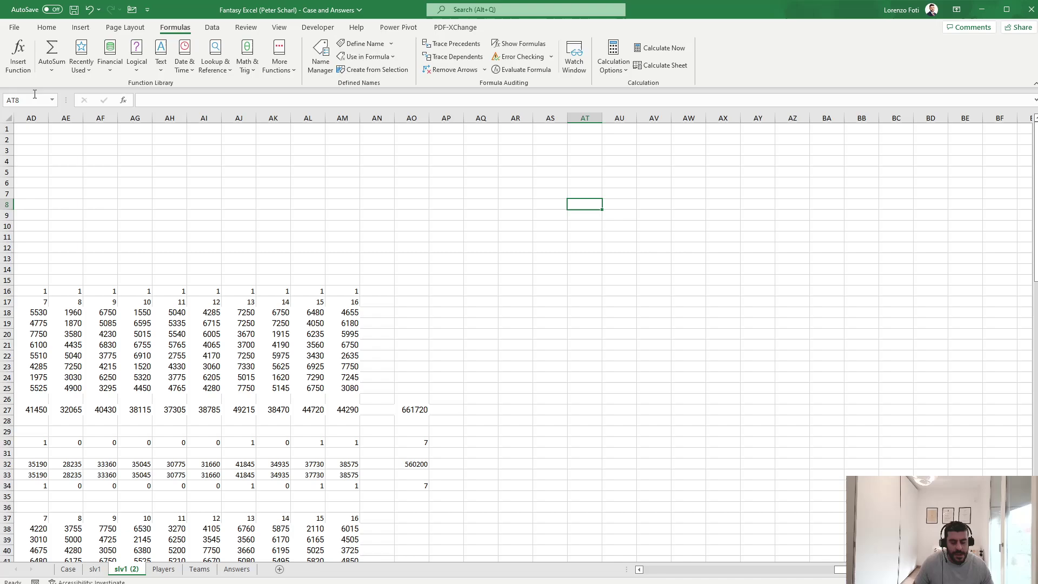
pyautogui.write('+tea')
pyautogui.press('Tab')
pyautogui.press('Return')
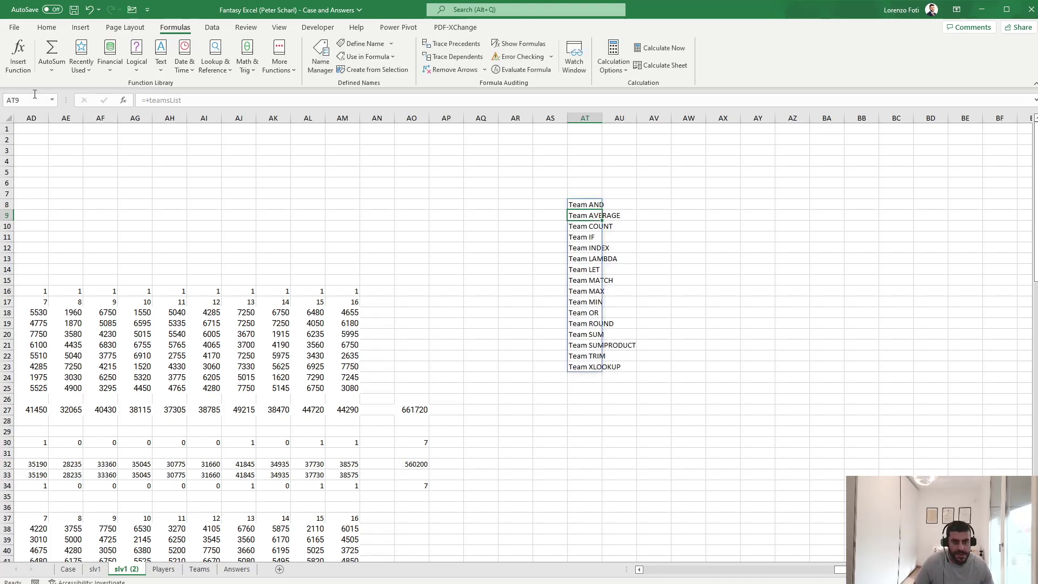
# List the teams horizontally from AU7 with the formula +TRANSPOSE(teamsList).
pyautogui.press('Up')
pyautogui.press('Up')
pyautogui.press('Right')
pyautogui.write('+tr')
pyautogui.press('Tab')
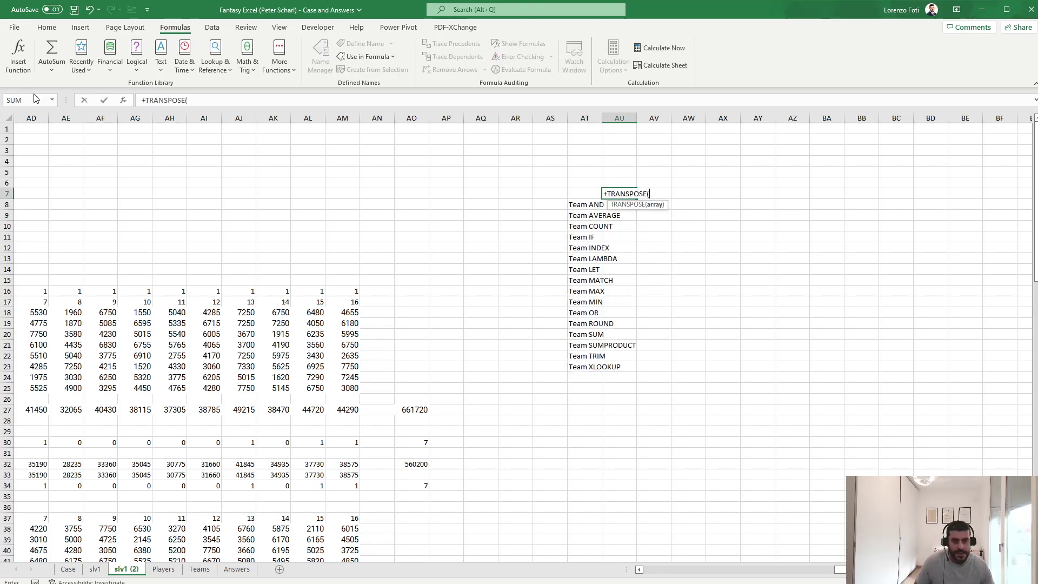
pyautogui.write('tea')
pyautogui.press('Tab')
pyautogui.write(')')
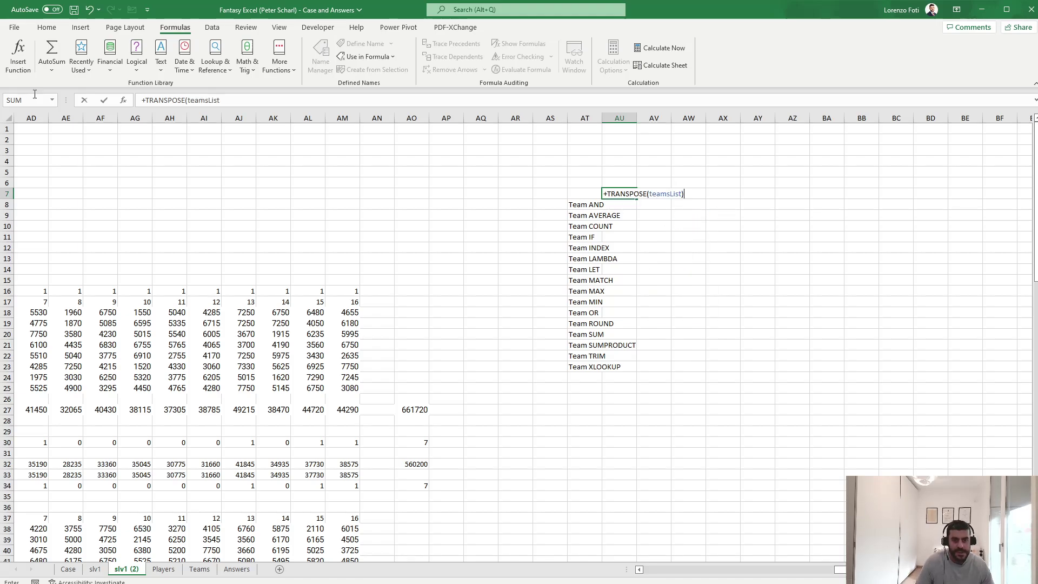
pyautogui.press('Return')
# Fit column AT's width to its team names.
pyautogui.click(592, 117)
pyautogui.doubleClick(602, 118)
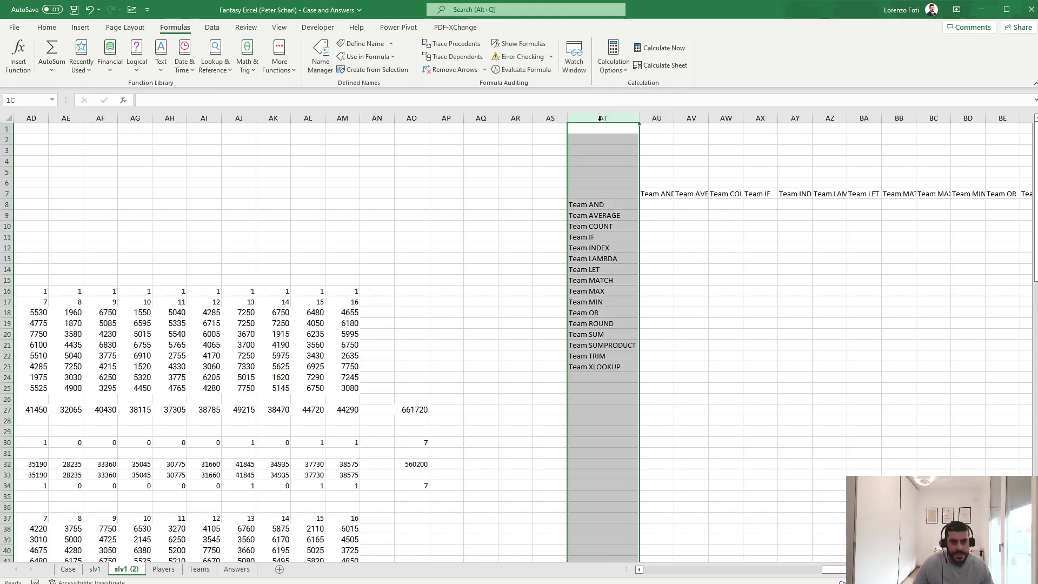
pyautogui.click(618, 169)
pyautogui.click(647, 201)
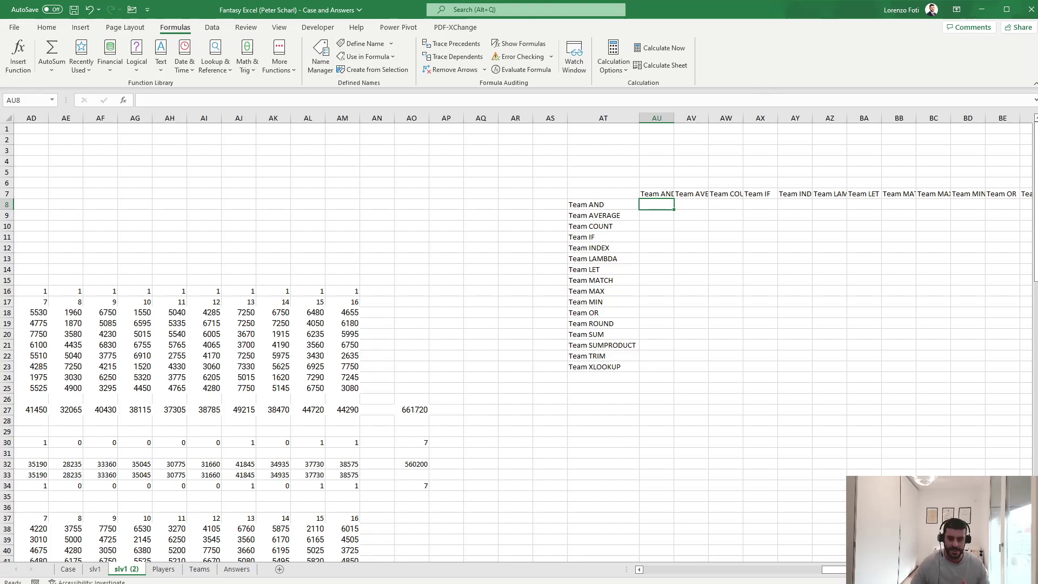
pyautogui.hscroll(2, 689, 218)
pyautogui.hscroll(1, 523, 337)
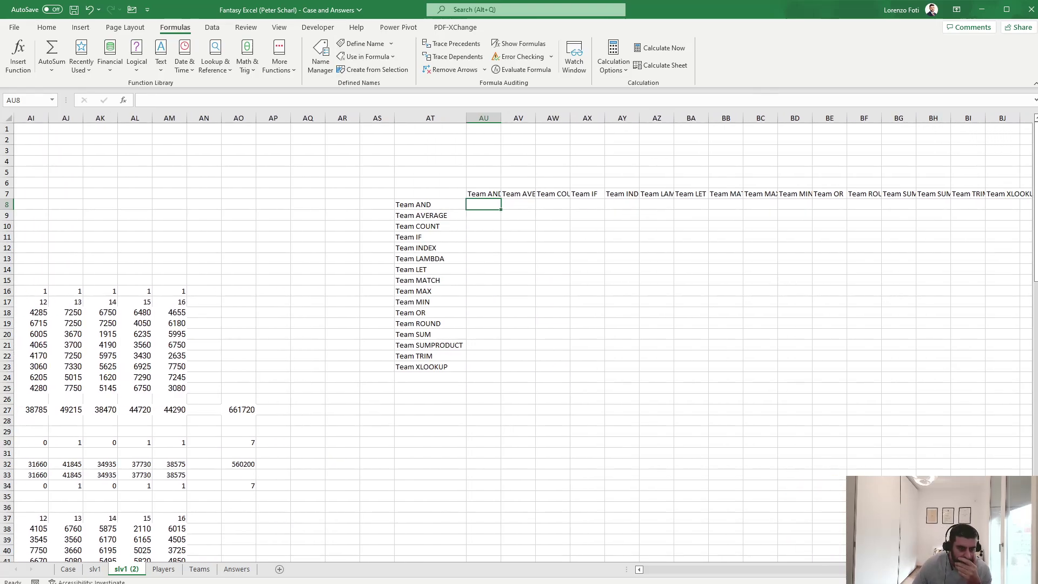
pyautogui.click(440, 192)
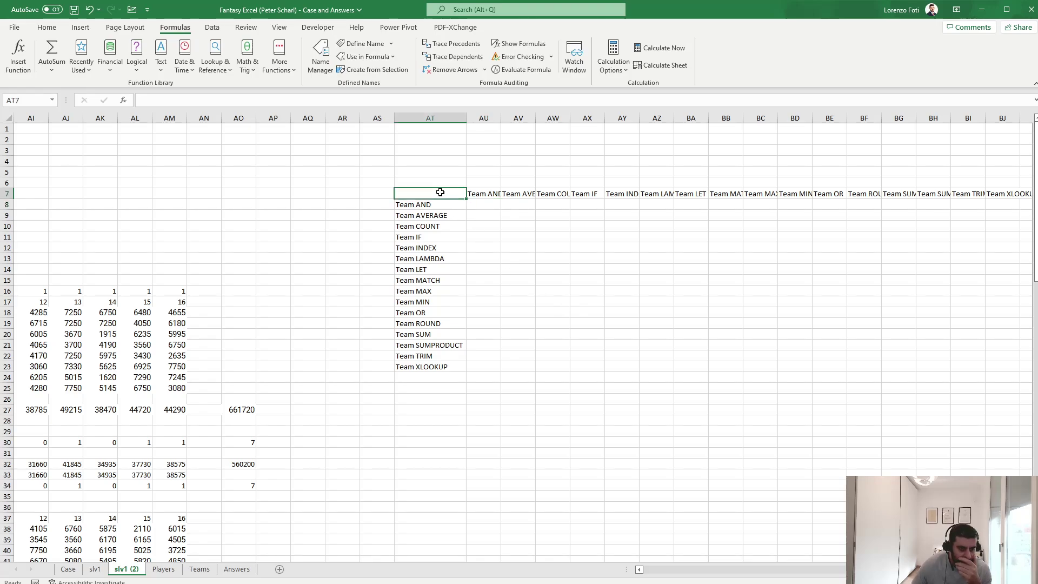
pyautogui.write('+')
pyautogui.scroll(-12, 201, 425)
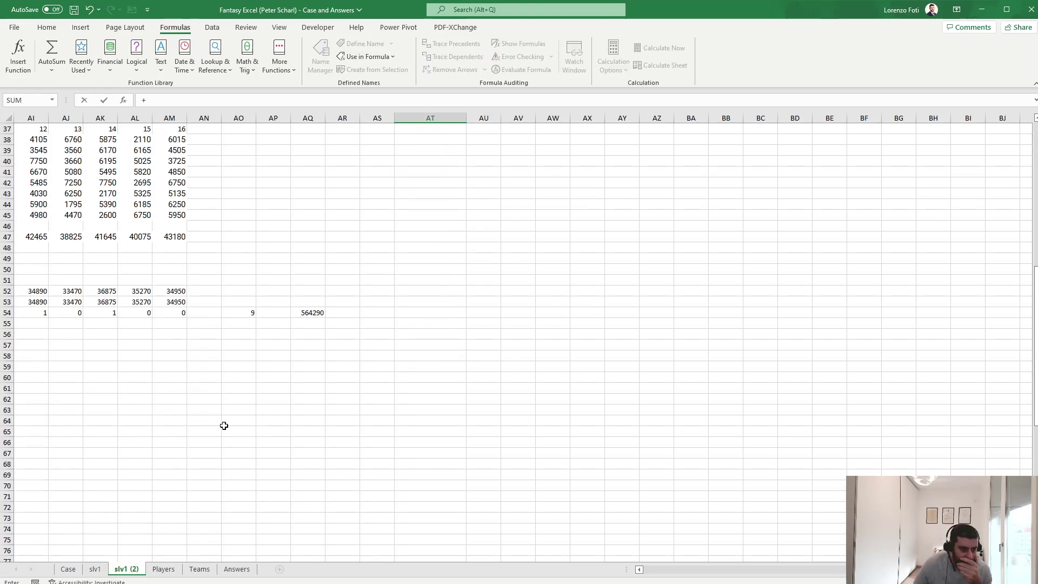
pyautogui.click(311, 315)
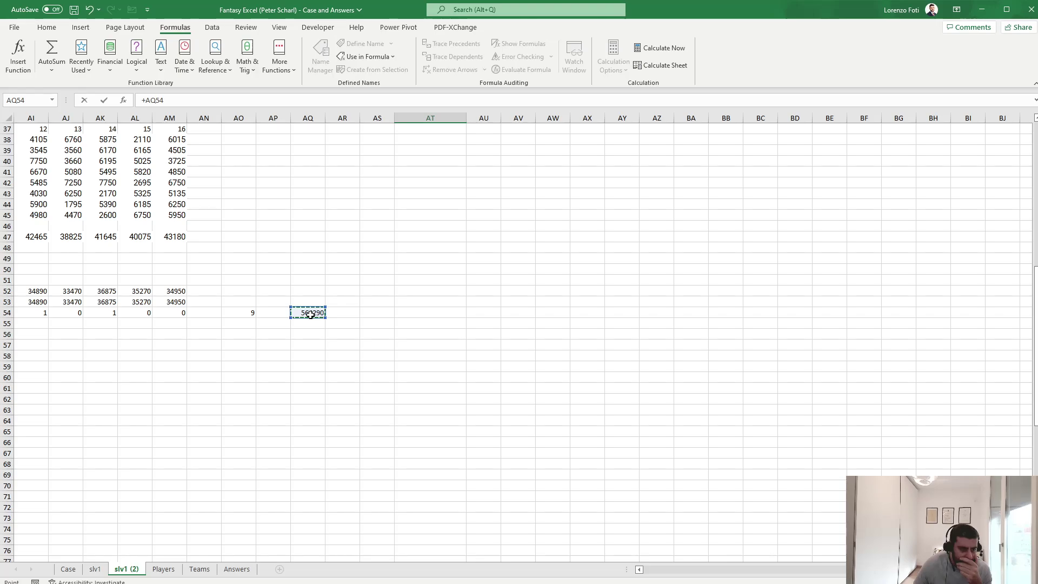
pyautogui.press('Return')
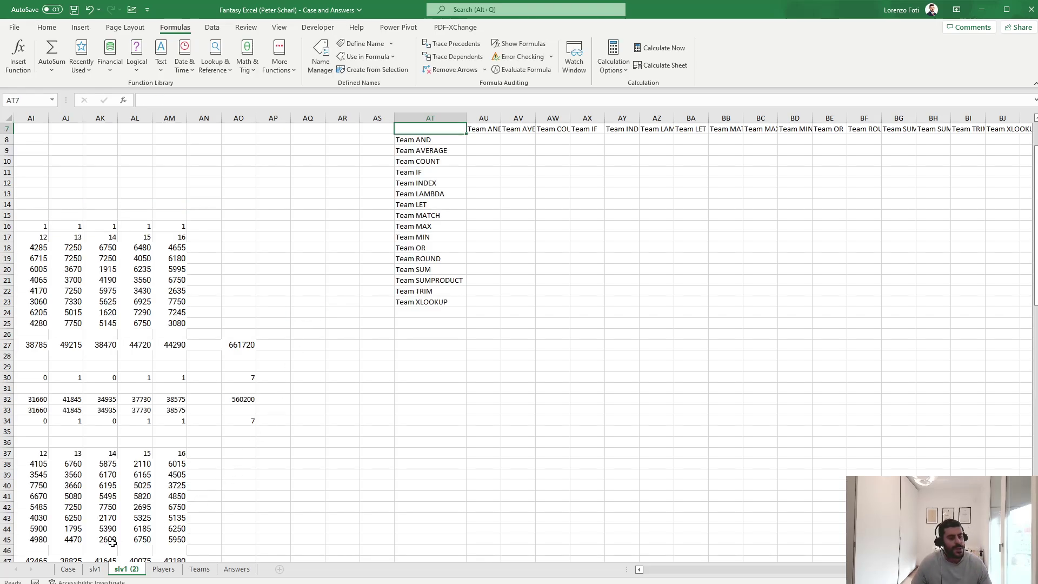
# Review the Bonus 3 question on the Case sheet and the win formulas in AO34 and Z34 on slv1 (2).
pyautogui.click(67, 569)
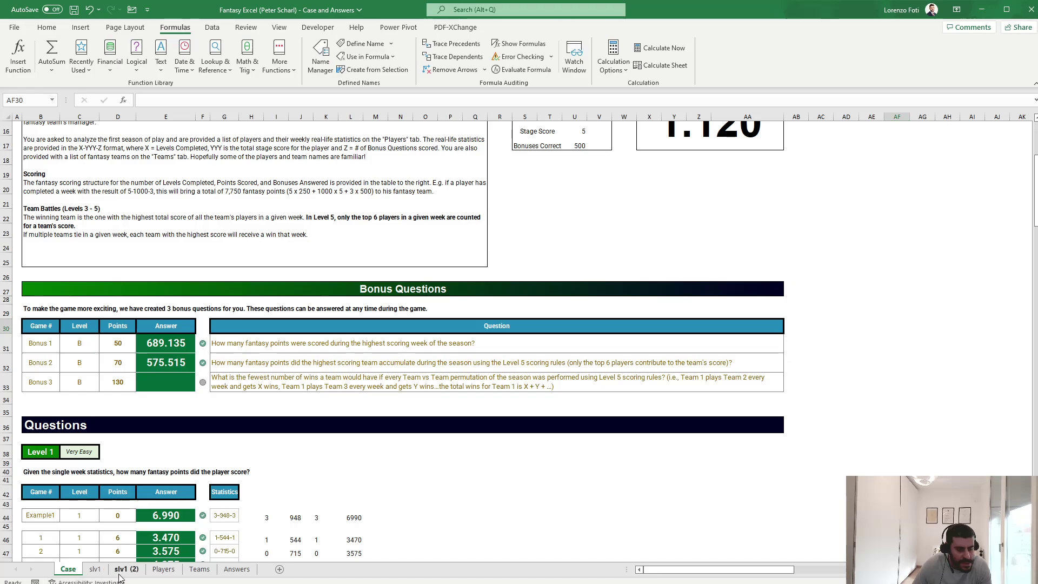
pyautogui.click(126, 569)
pyautogui.scroll(-5, 213, 448)
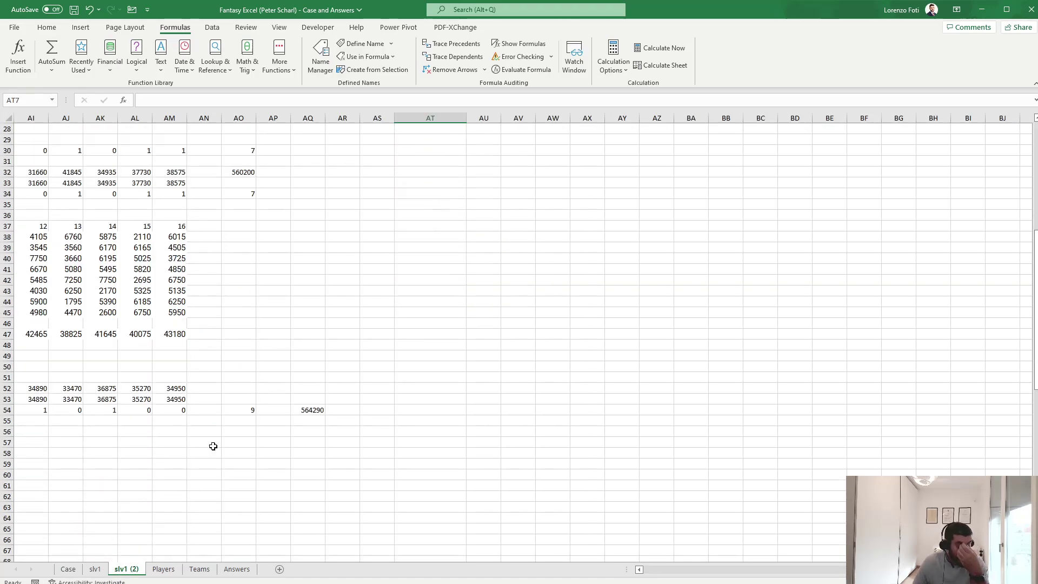
pyautogui.moveTo(67, 465); pyautogui.dragTo(8, 457)
pyautogui.scroll(3, 517, 408)
pyautogui.click(617, 291)
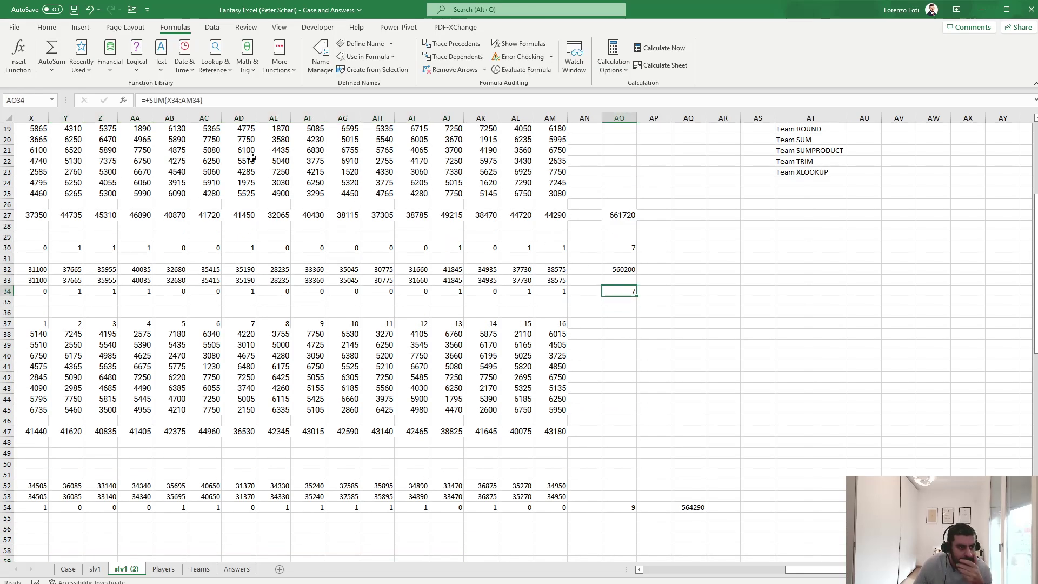
pyautogui.click(100, 292)
pyautogui.press('F2')
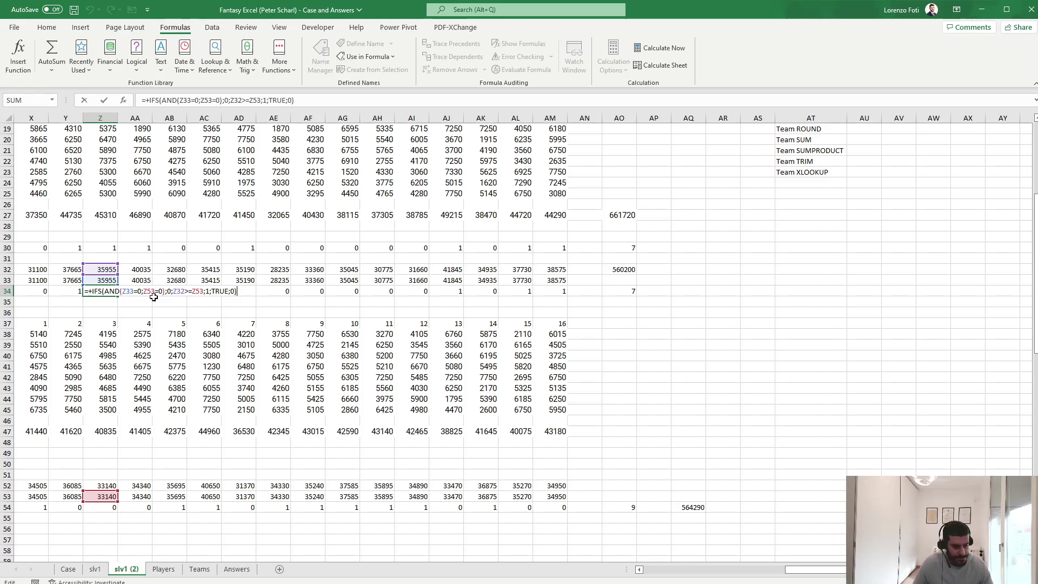
pyautogui.press('Escape')
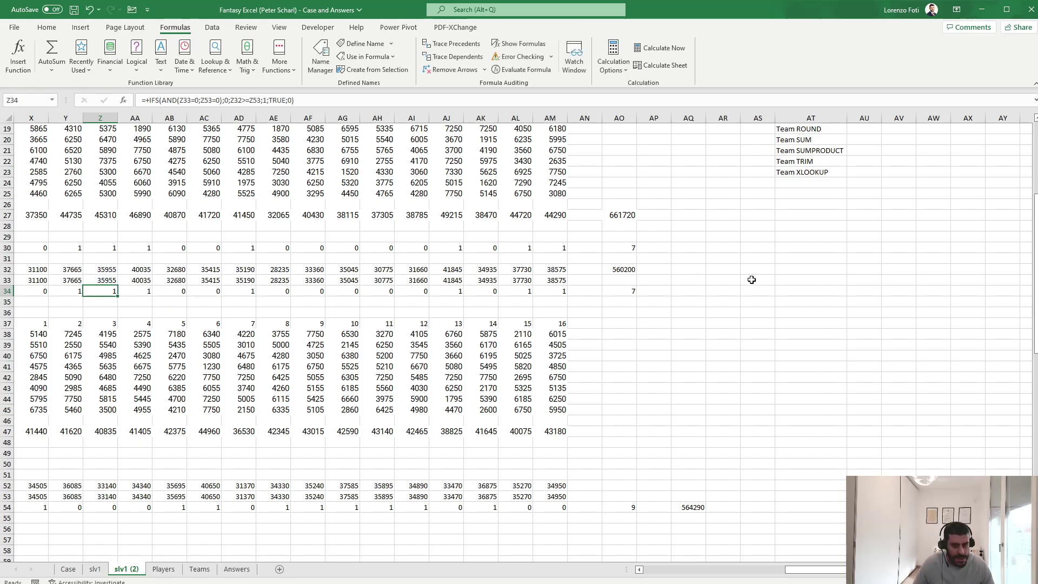
# Link the matchup grid's corner cell AT7 to the first team's win total with the formula +AO34.
pyautogui.scroll(6, 751, 278)
pyautogui.click(816, 193)
pyautogui.write('+')
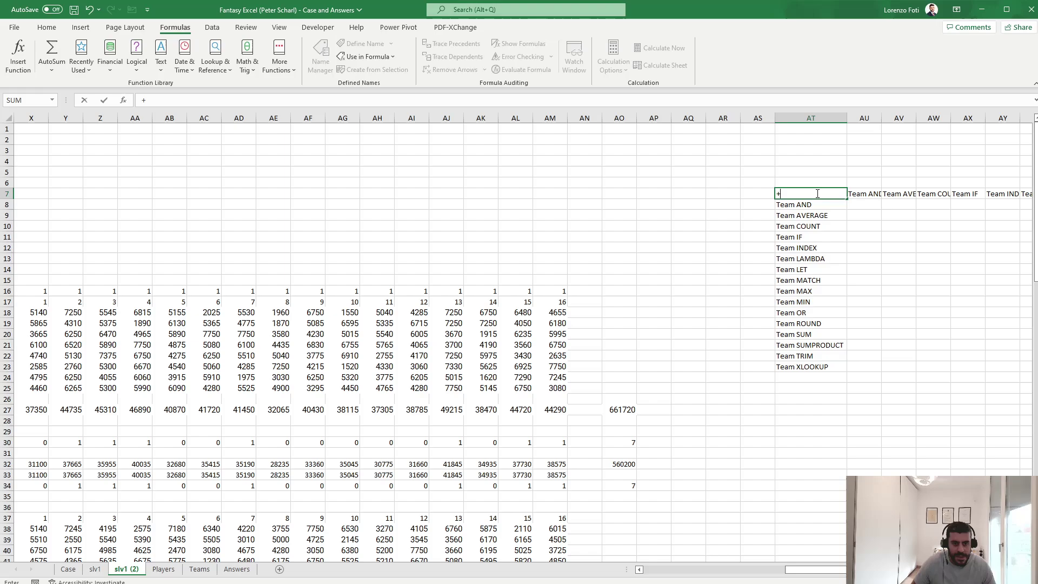
pyautogui.press('Left')
pyautogui.press('Left')
pyautogui.press('Left')
pyautogui.press('Left')
pyautogui.press('Left')
pyautogui.hotkey('ctrl', 'Down')
pyautogui.hotkey('ctrl', 'Down')
pyautogui.hotkey('ctrl', 'Down')
pyautogui.press('Down')
pyautogui.press('Down')
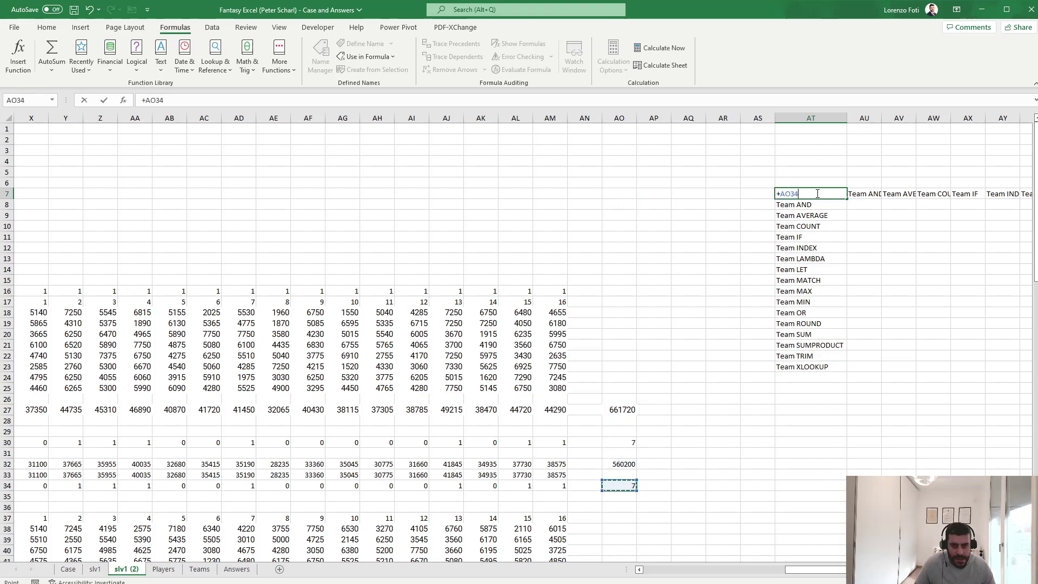
pyautogui.press('Return')
pyautogui.click(817, 193)
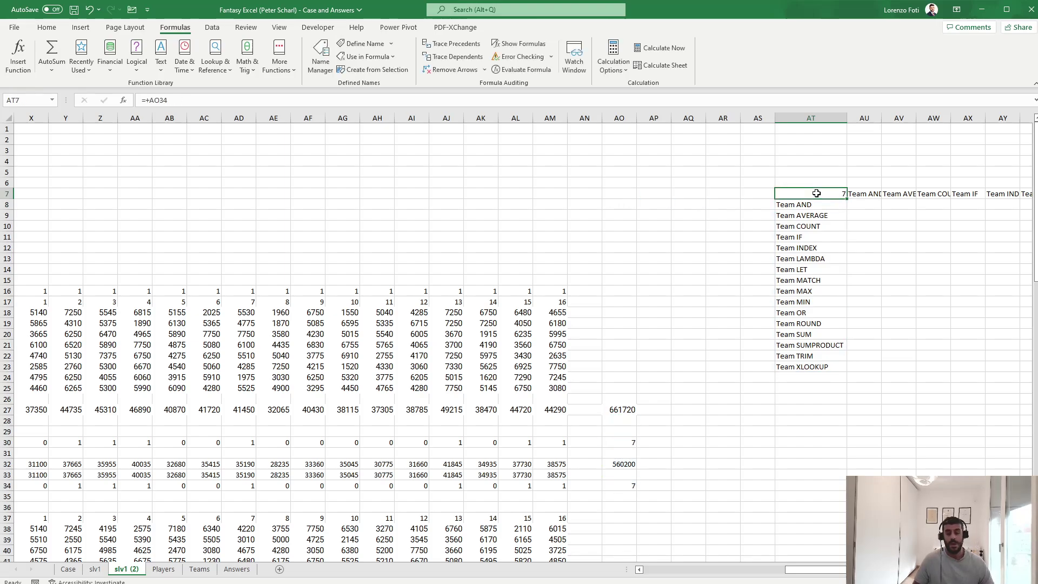
# Copy the team name Team AVERAGE from B9 into I9, below the formula-driven opponent name.
pyautogui.hotkey('ctrl', 'Left')
pyautogui.hotkey('ctrl', 'Left')
pyautogui.hotkey('ctrl', 'Right')
pyautogui.press('Right')
pyautogui.press('Right')
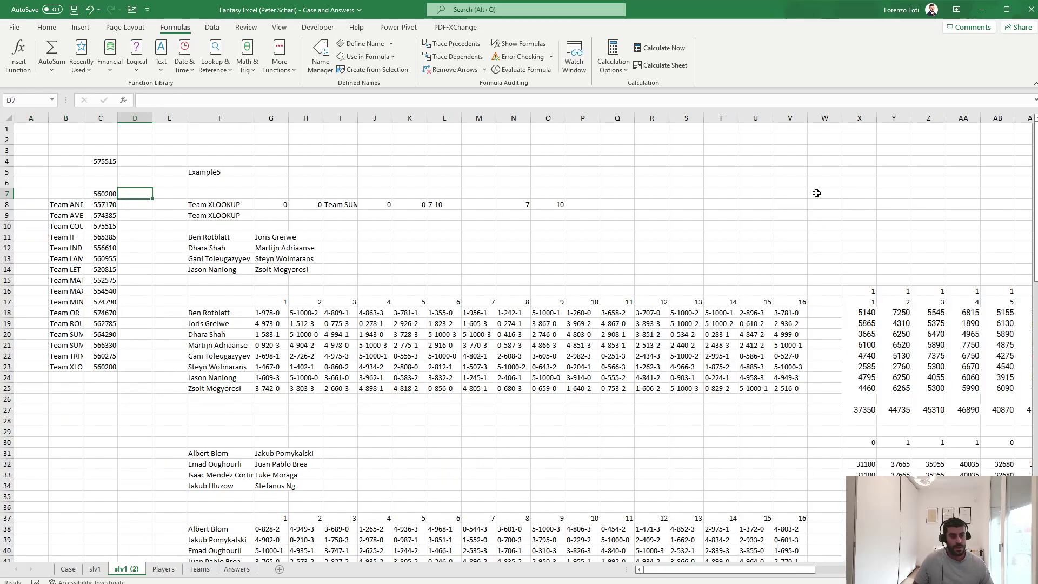
pyautogui.press('Down')
pyautogui.press('Right')
pyautogui.press('Right')
pyautogui.press('Right')
pyautogui.press('Right')
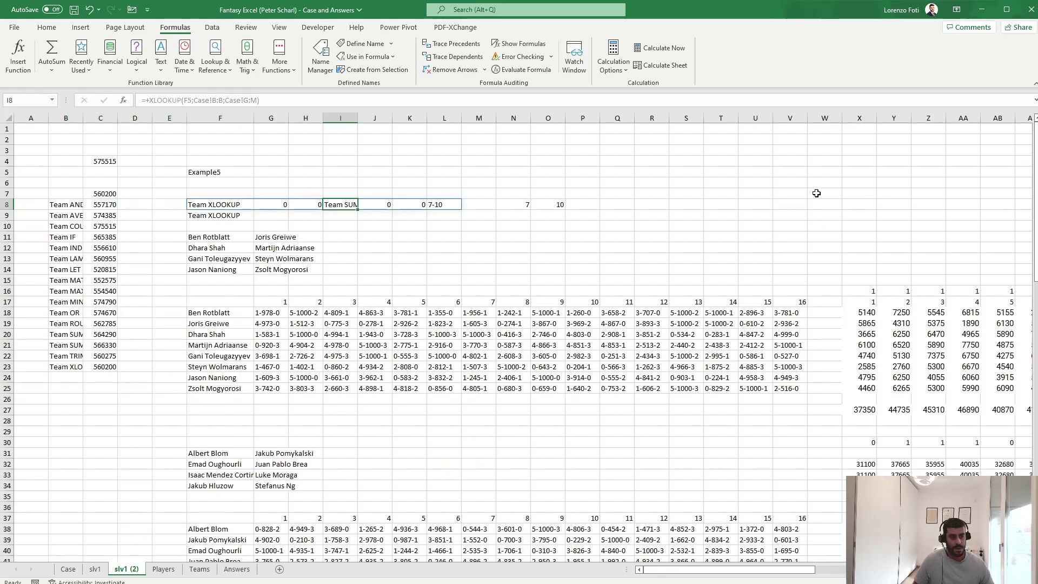
pyautogui.press('Down')
pyautogui.press('Left')
pyautogui.press('Left')
pyautogui.press('Left')
pyautogui.press('Left')
pyautogui.press('Left')
pyautogui.press('Left')
pyautogui.press('Left')
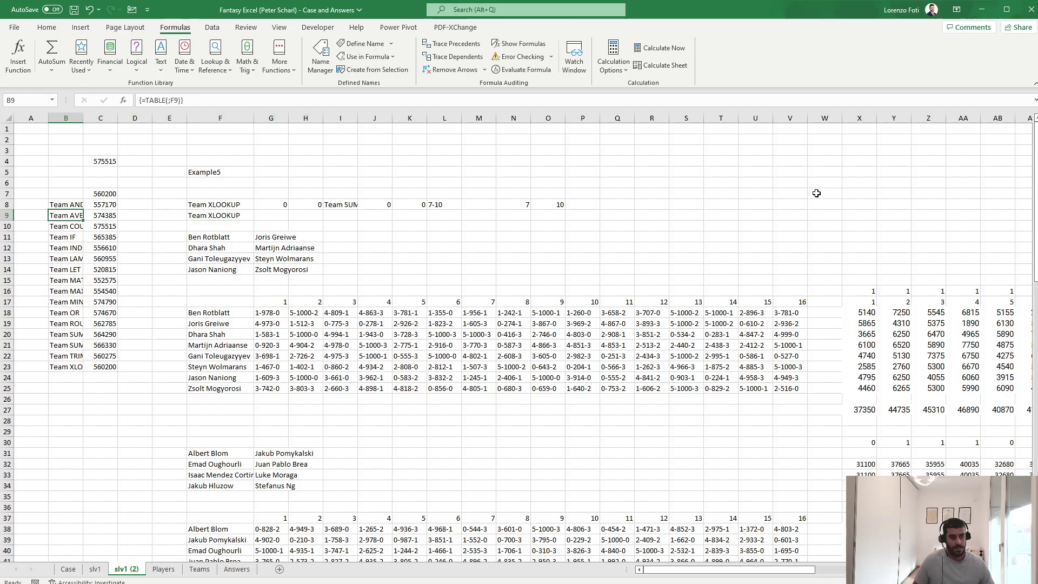
pyautogui.hotkey('ctrl', 'c')
pyautogui.press('Right')
pyautogui.press('Right')
pyautogui.press('Right')
pyautogui.press('Right')
pyautogui.press('Right')
pyautogui.press('Right')
pyautogui.press('Right')
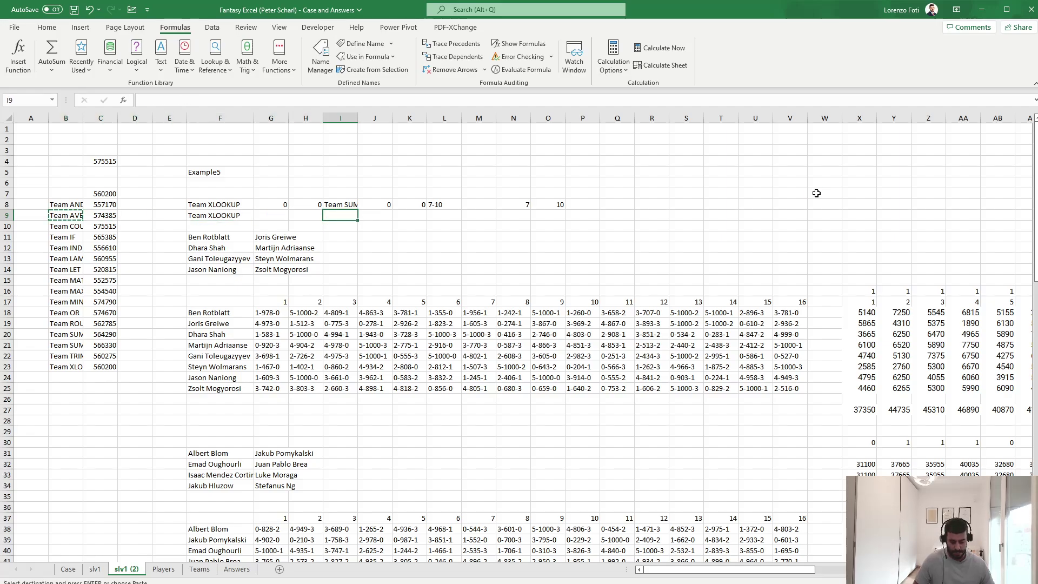
pyautogui.press('Return')
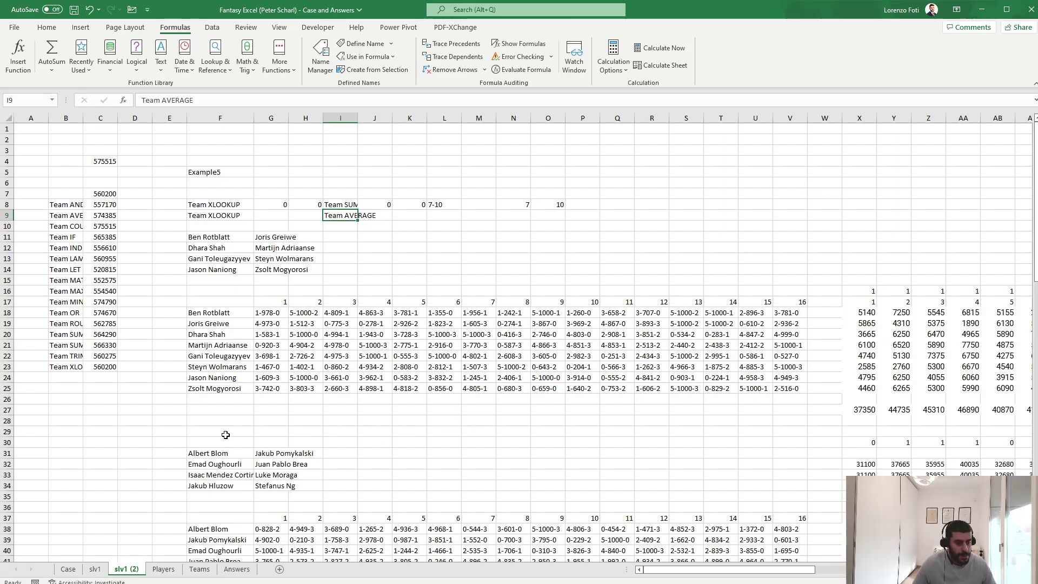
# Try to point the opponent roster's OFFSET formula in F31 to the team name in I9, and undo the edit.
pyautogui.click(207, 453)
pyautogui.hotkey('ctrl', 'a')
pyautogui.click(193, 102)
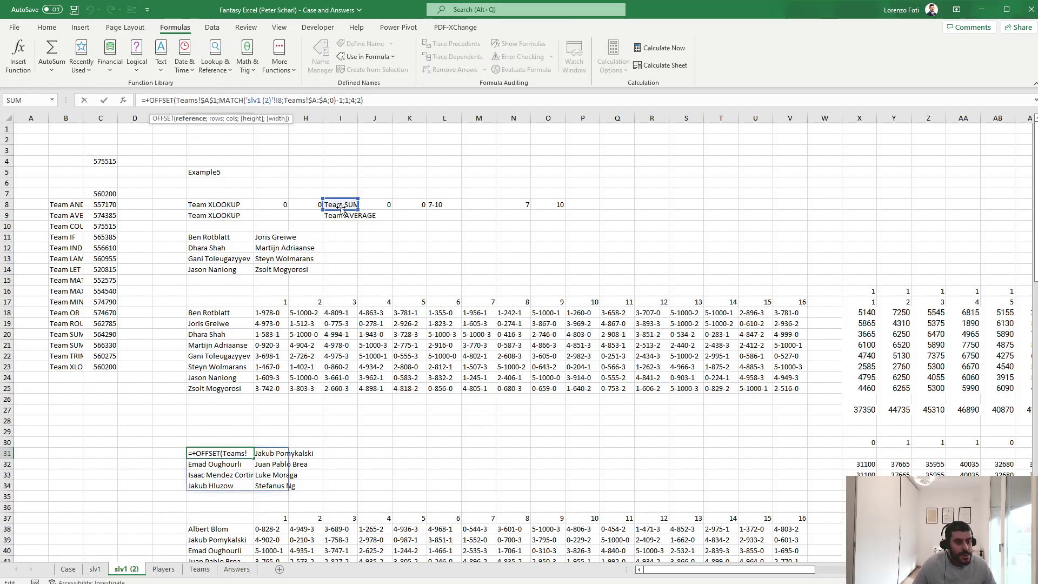
pyautogui.moveTo(341, 210); pyautogui.dragTo(341, 221)
pyautogui.press('Return')
pyautogui.write('3')
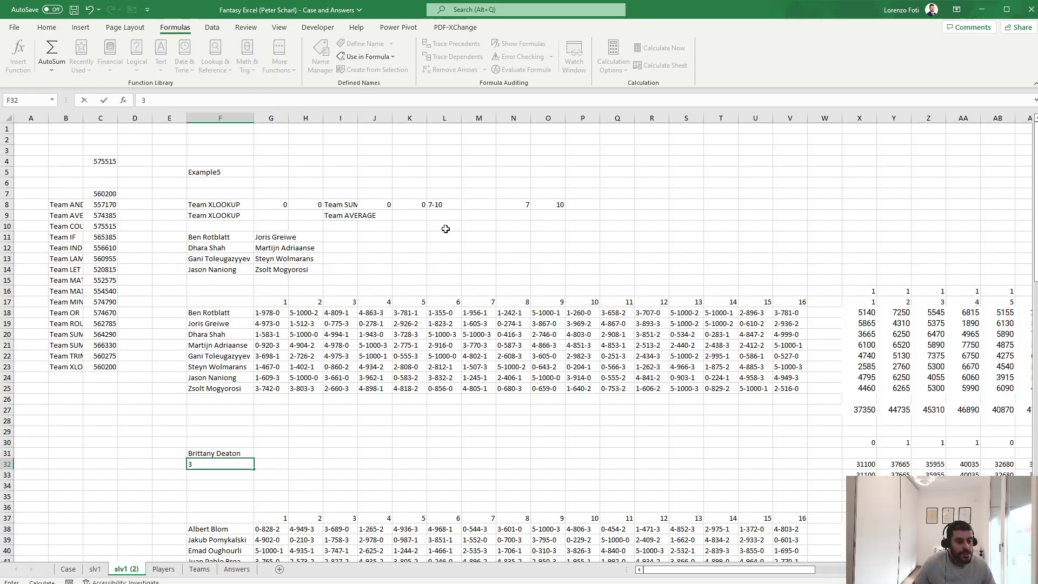
pyautogui.press('Escape')
pyautogui.hotkey('ctrl', 'z')
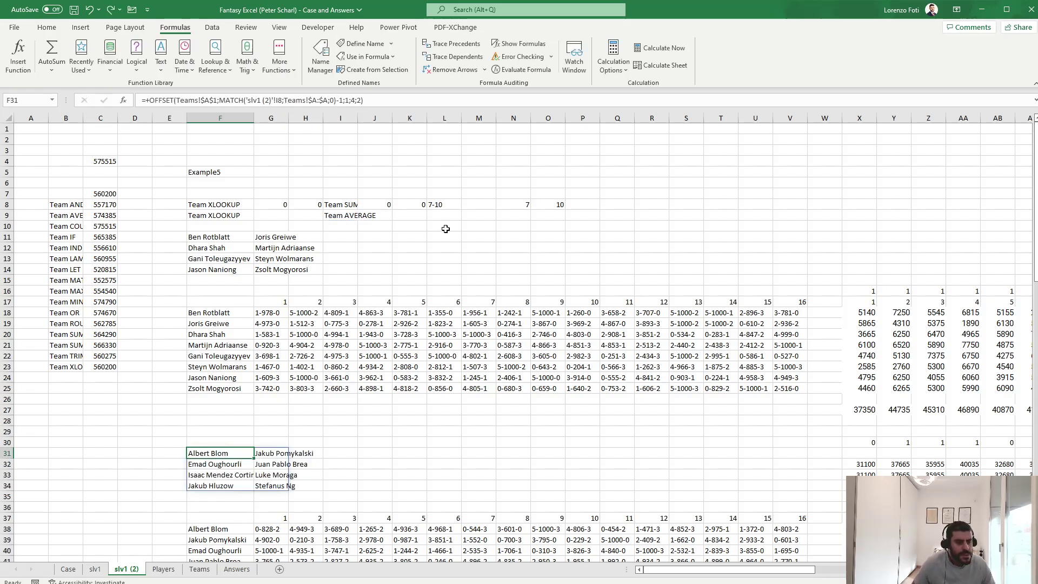
# Point the lookup value of the opponent roster's OFFSET formula in F31 to the team name in I9.
pyautogui.click(282, 100)
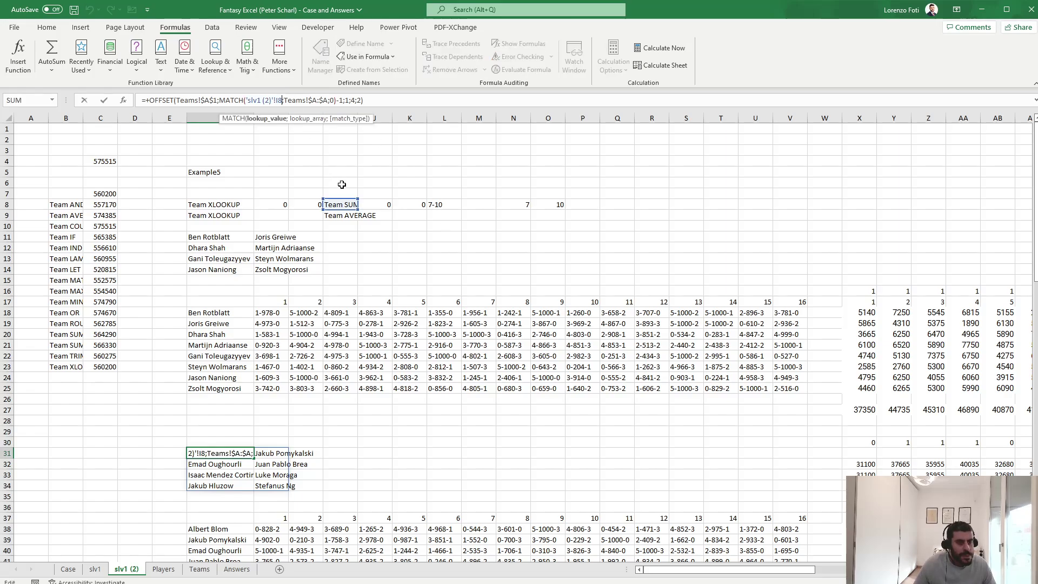
pyautogui.click(349, 216)
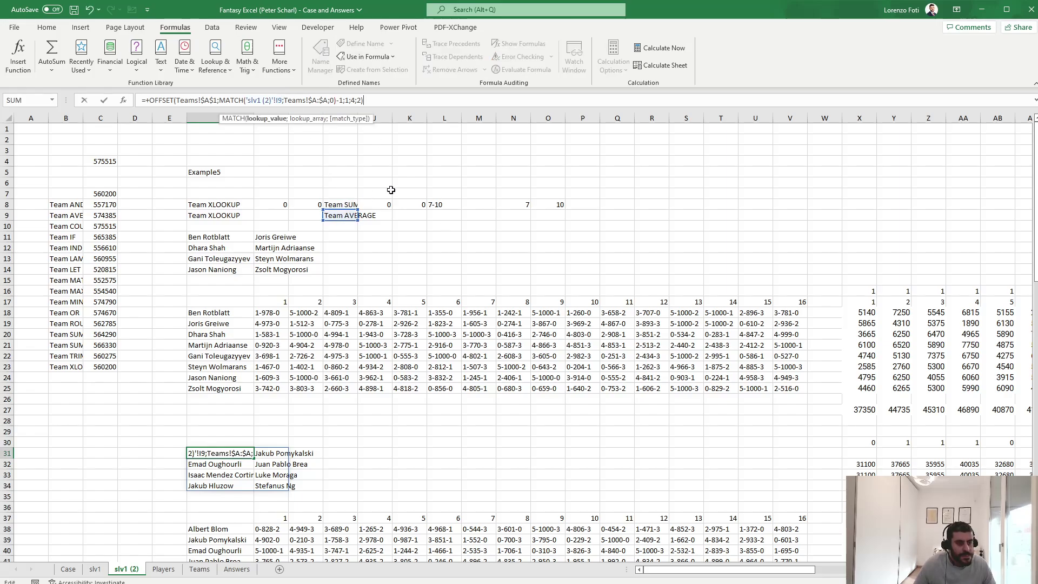
pyautogui.press('Return')
pyautogui.click(717, 287)
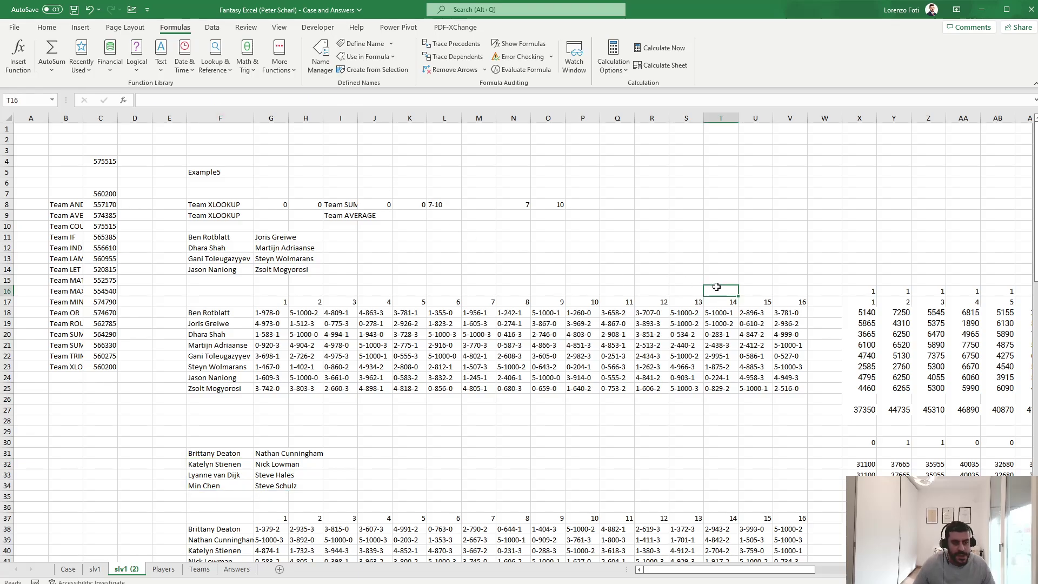
pyautogui.moveTo(226, 219); pyautogui.dragTo(348, 216)
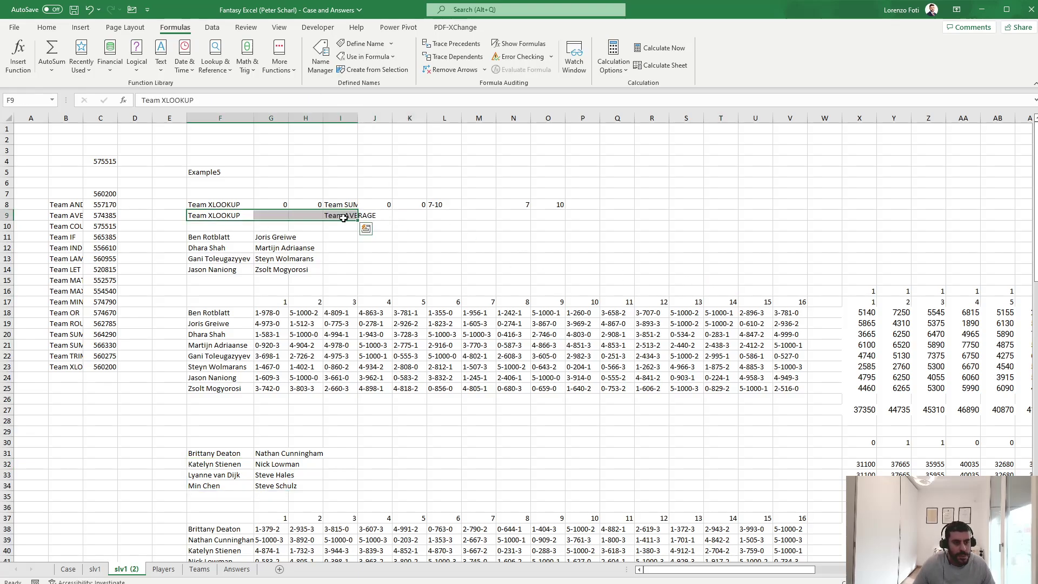
# Create a two-way data table over the matchup grid AT7:BJ23, with I9 as the row input cell and F9 as the column input cell.
pyautogui.moveTo(652, 269); pyautogui.dragTo(993, 283)
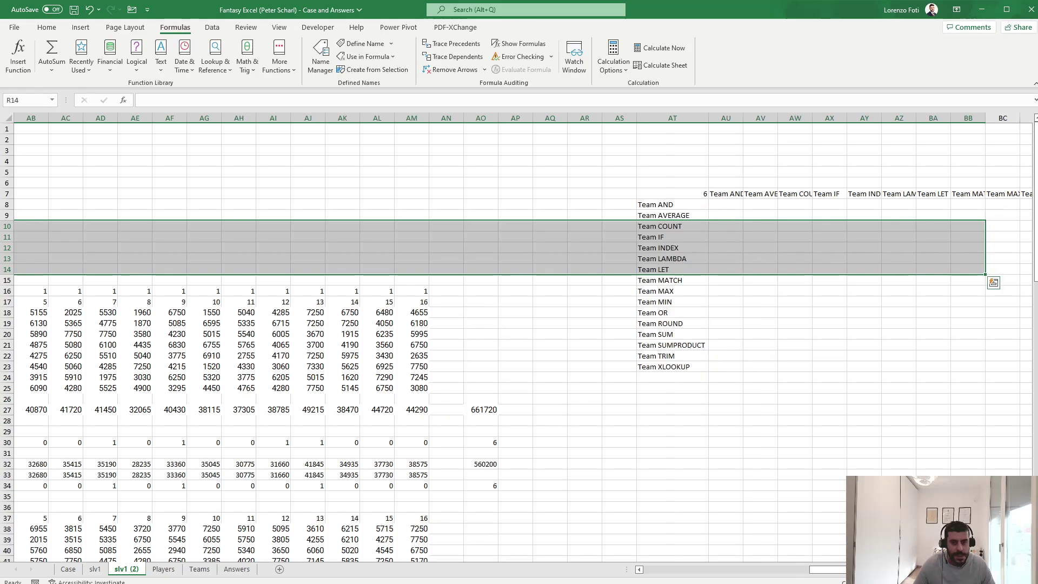
pyautogui.click(685, 204)
pyautogui.click(681, 196)
pyautogui.hotkey('ctrl', 'shift', 'Right')
pyautogui.hotkey('ctrl', 'shift', 'Down')
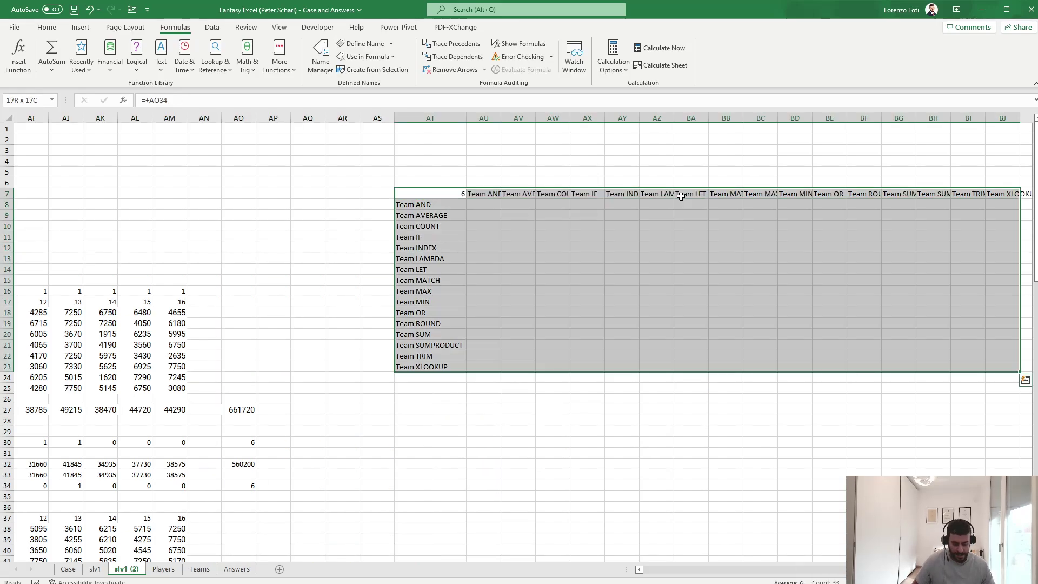
pyautogui.hotkey('alt', 'a')
pyautogui.press('w')
pyautogui.press('t')
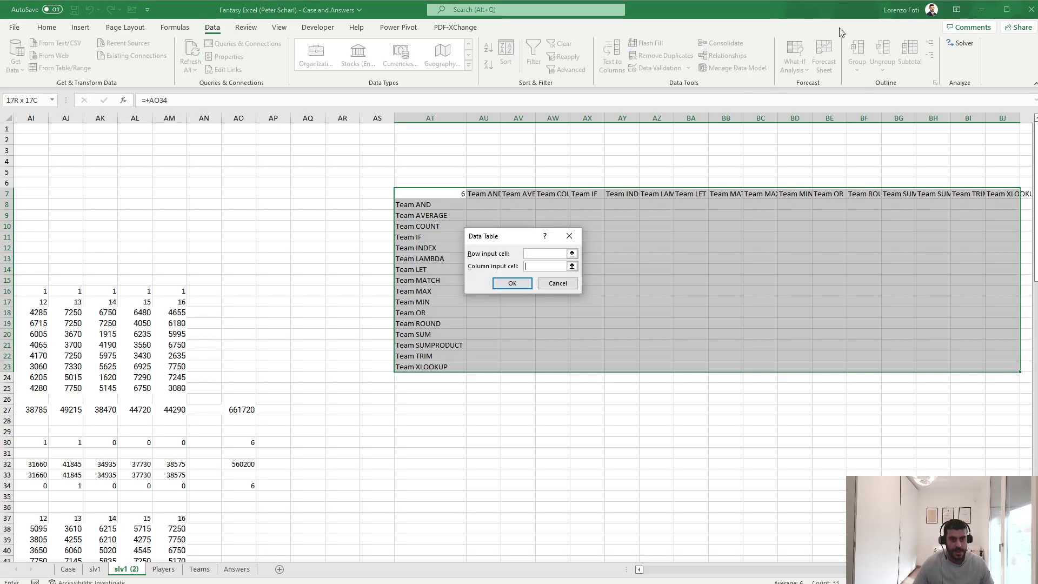
pyautogui.moveTo(219, 269); pyautogui.dragTo(3, 254)
pyautogui.click(117, 215)
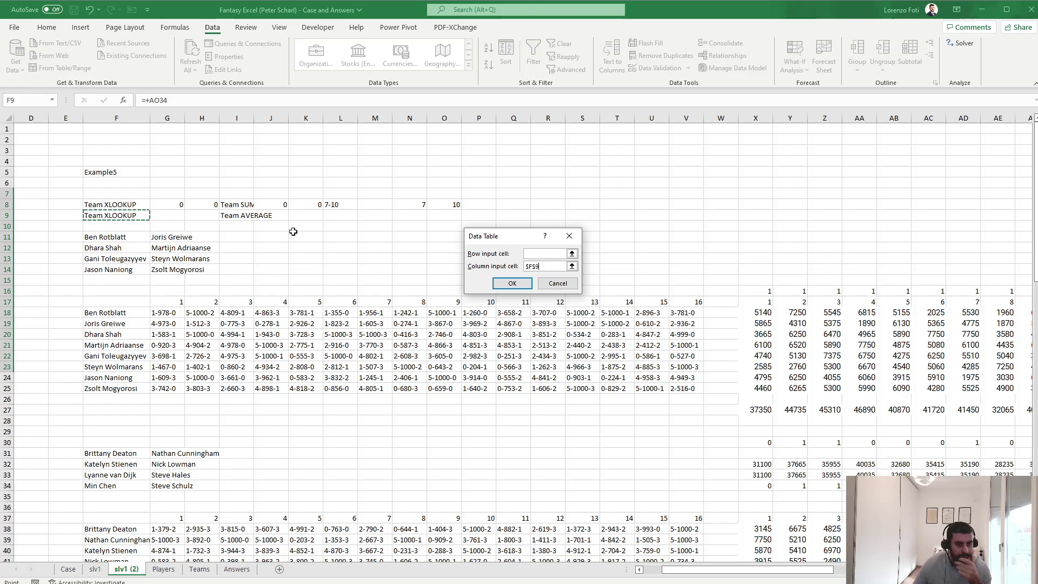
pyautogui.click(546, 254)
pyautogui.click(246, 216)
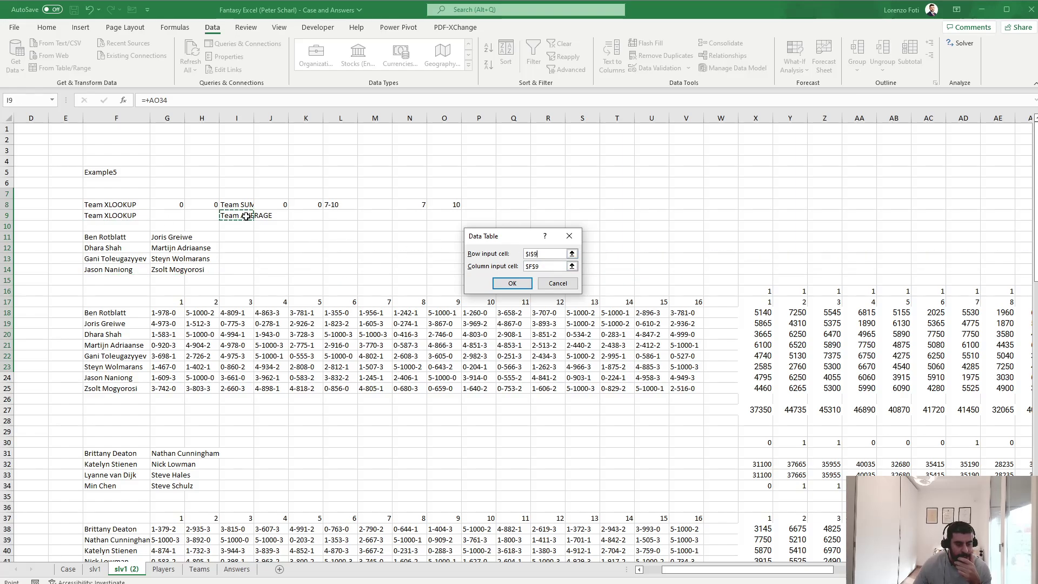
pyautogui.press('Return')
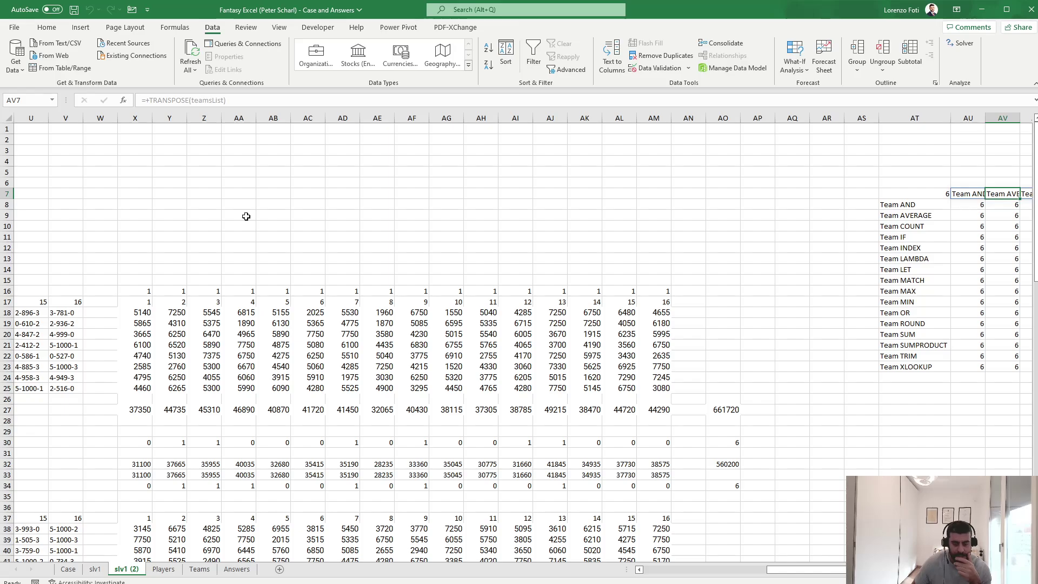
# Set workbook calculation to automatic to fill the data table, and check the same-team cells along its diagonal.
pyautogui.press('Right')
pyautogui.press('Right')
pyautogui.press('Right')
pyautogui.press('Right')
pyautogui.hotkey('alt', 'm')
pyautogui.press('x')
pyautogui.press('a')
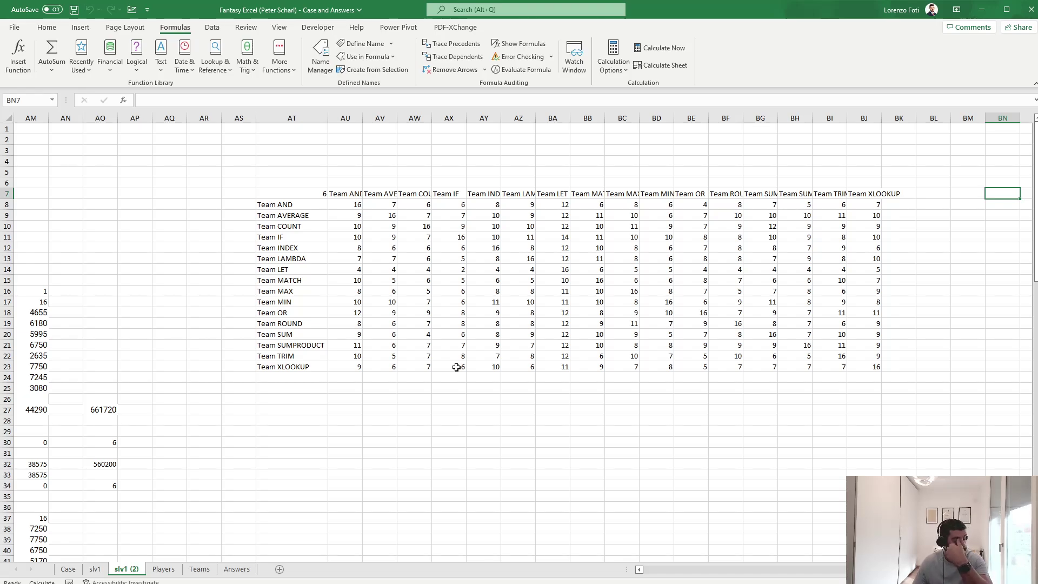
pyautogui.click(357, 205)
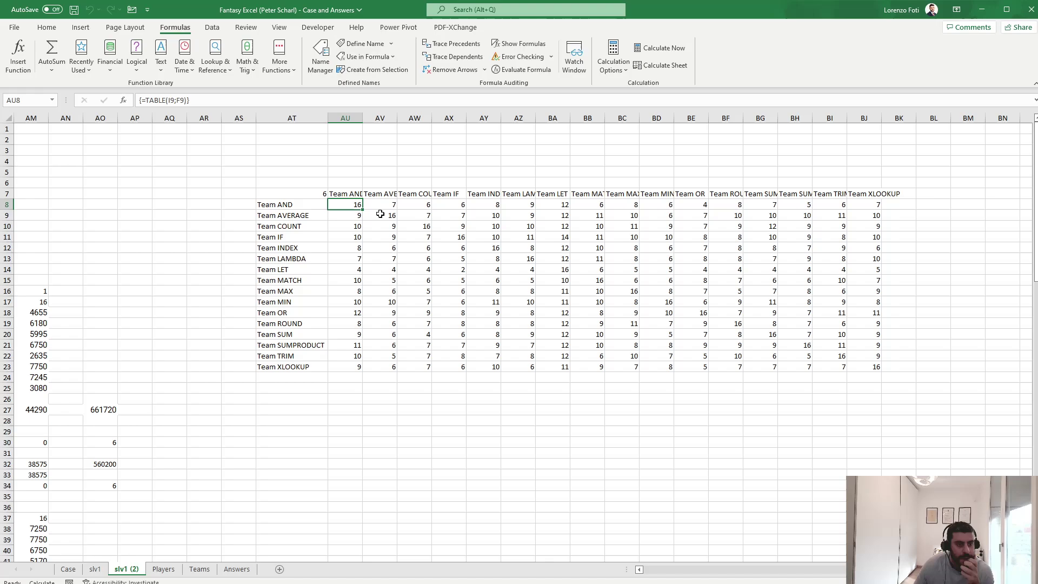
pyautogui.click(381, 214)
pyautogui.click(420, 225)
pyautogui.click(454, 237)
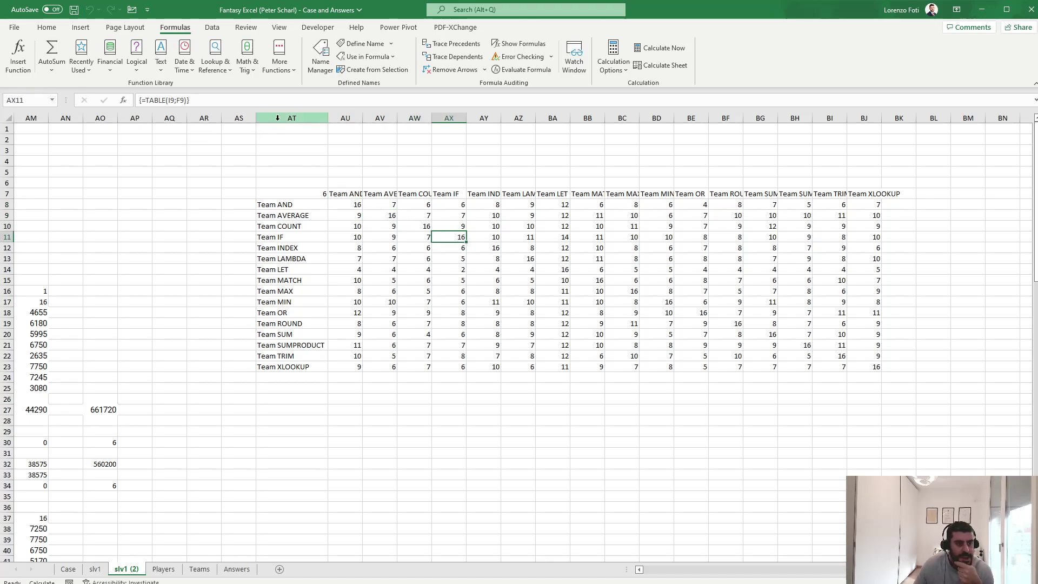
# Centre the contents of the matchup grid's columns AT to BJ horizontally.
pyautogui.moveTo(271, 118); pyautogui.dragTo(866, 163)
pyautogui.click(47, 27)
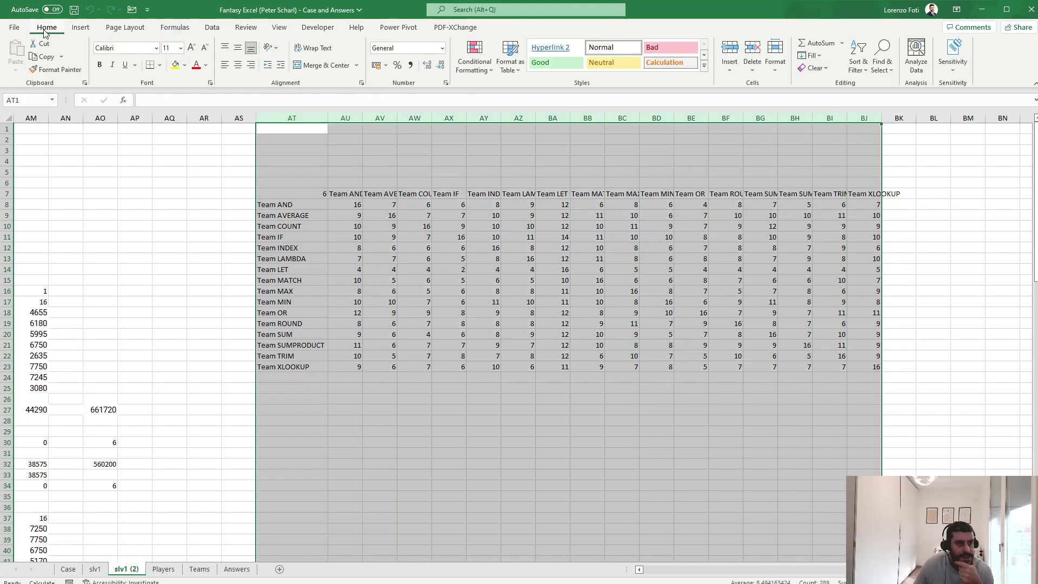
pyautogui.click(238, 64)
pyautogui.click(395, 226)
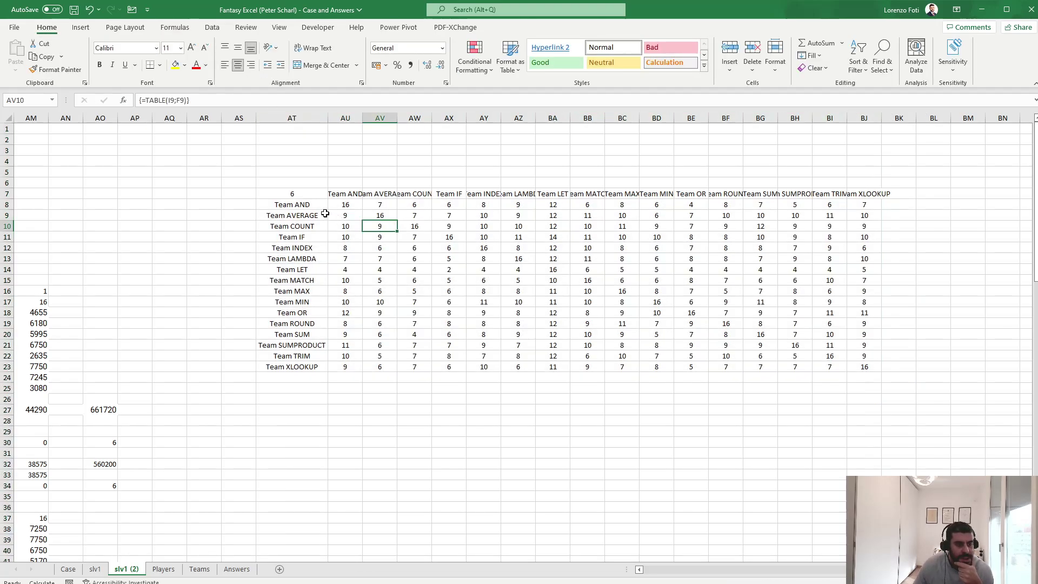
# Examine Team AND's win counts against each opponent and the same-team matchups on the grid's diagonal.
pyautogui.click(318, 205)
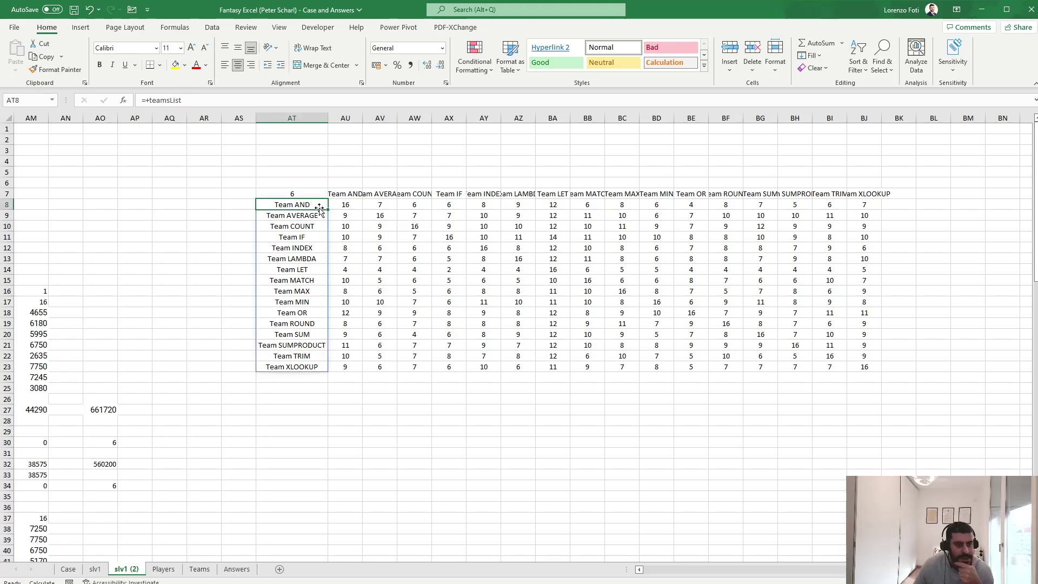
pyautogui.click(377, 206)
pyautogui.click(418, 205)
pyautogui.click(451, 205)
pyautogui.click(476, 206)
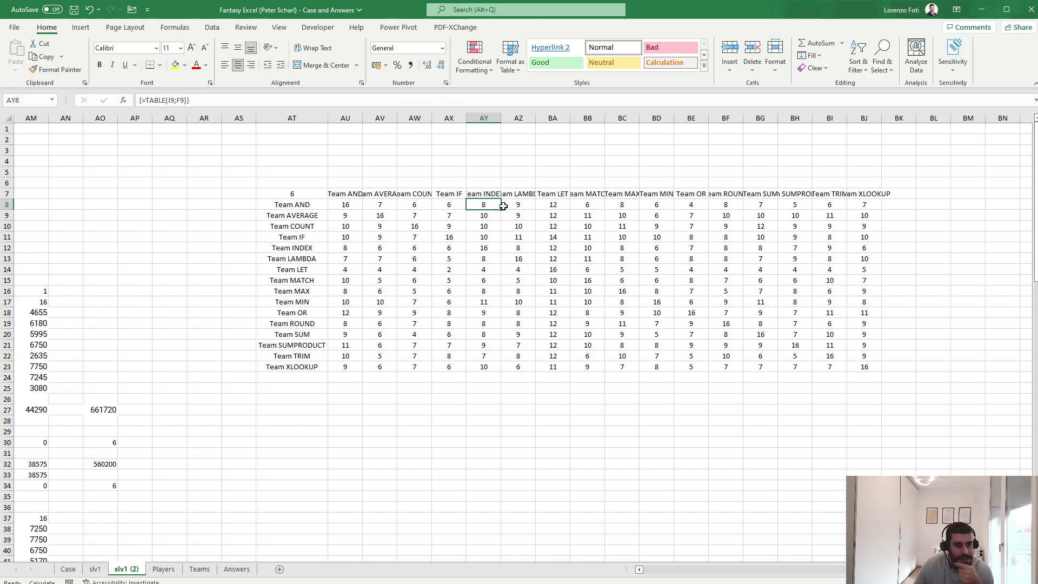
pyautogui.click(514, 205)
pyautogui.click(540, 206)
pyautogui.click(590, 205)
pyautogui.click(633, 205)
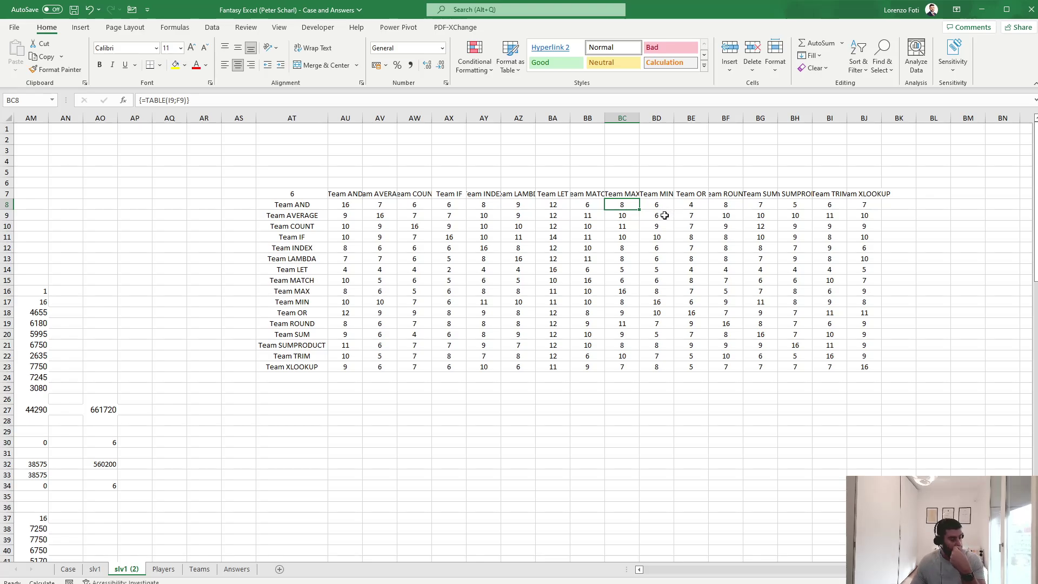
pyautogui.moveTo(336, 204); pyautogui.dragTo(426, 229)
pyautogui.click(440, 238)
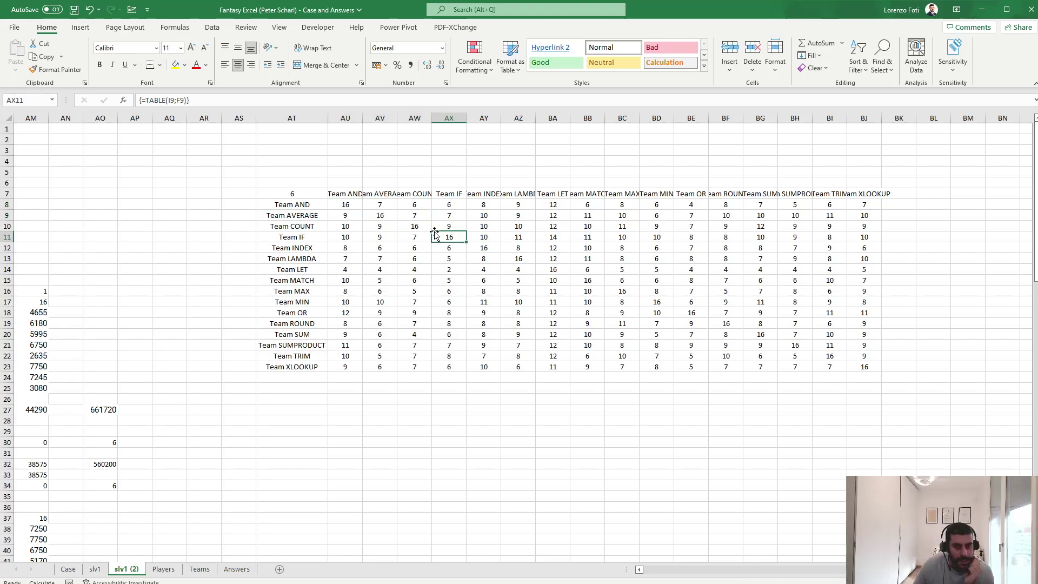
# Find the lowest matchup win count in AU29 with the formula +MIN(AU8:BJ23).
pyautogui.click(345, 431)
pyautogui.write('+')
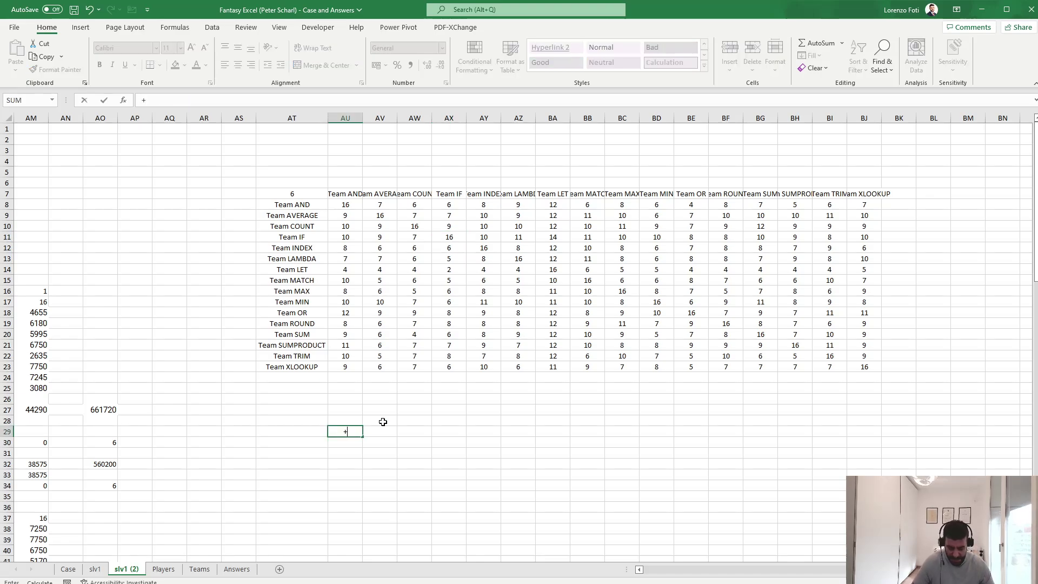
pyautogui.write('min(')
pyautogui.hotkey('ctrl', 'Up')
pyautogui.hotkey('ctrl', 'Up')
pyautogui.press('Down')
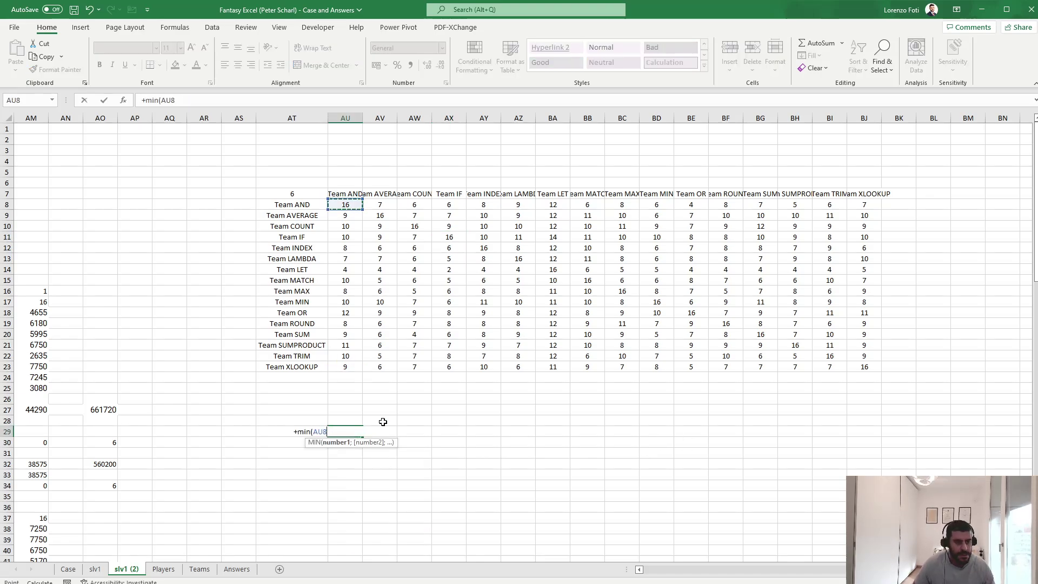
pyautogui.hotkey('ctrl', 'shift', 'Right')
pyautogui.hotkey('ctrl', 'shift', 'Down')
pyautogui.press('Return')
pyautogui.press('Up')
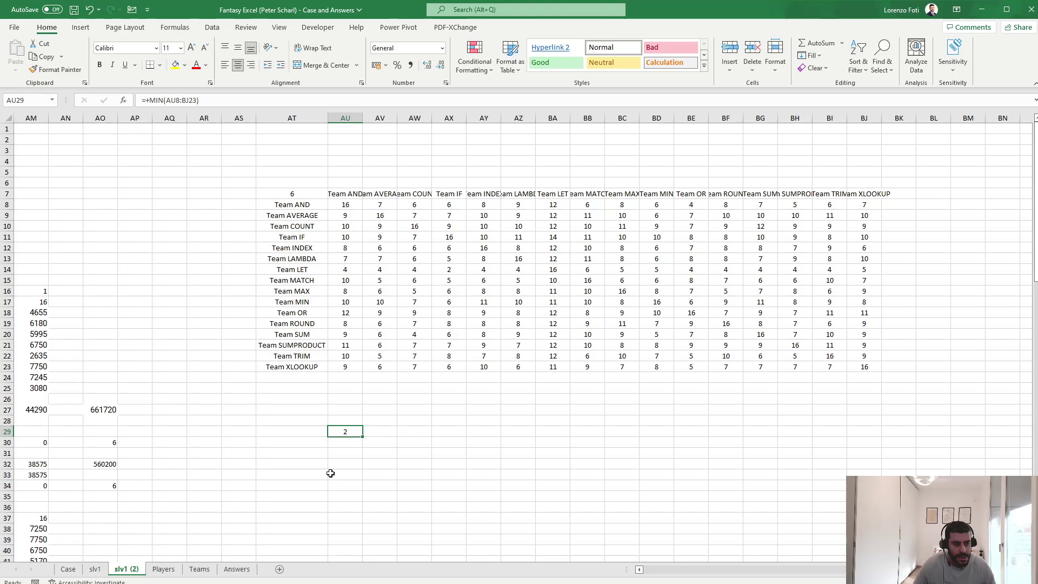
# Reread the Bonus 3 question on the Case sheet and clear the MIN formula from AU29 on slv1 (2).
pyautogui.click(68, 570)
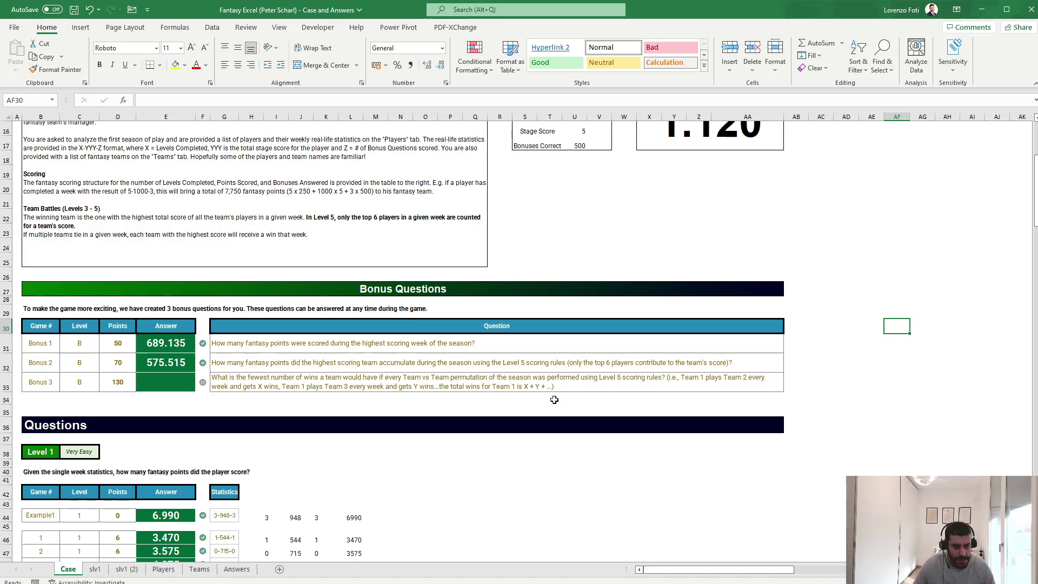
pyautogui.click(95, 569)
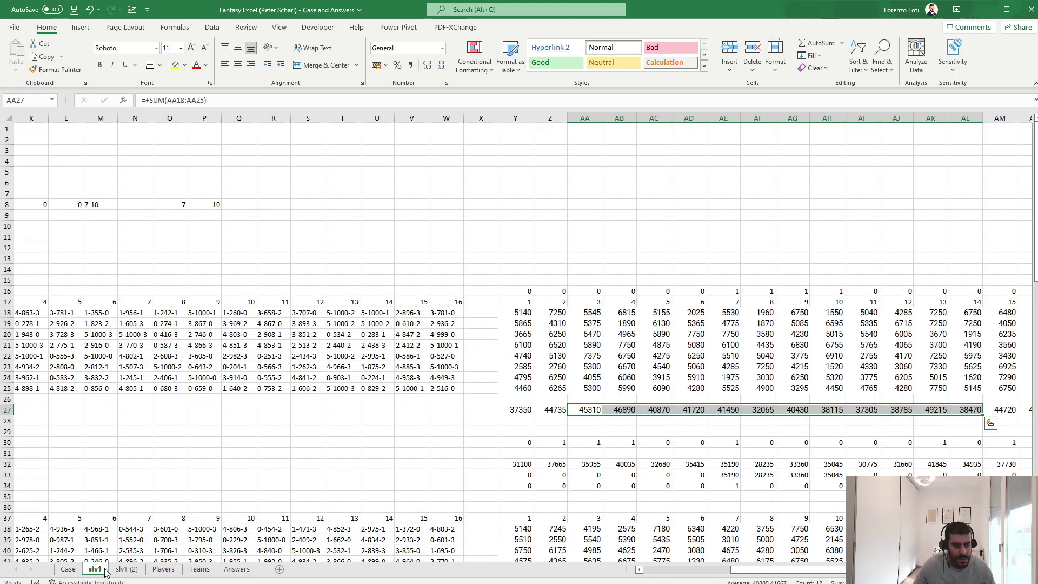
pyautogui.click(127, 569)
pyautogui.press('Delete')
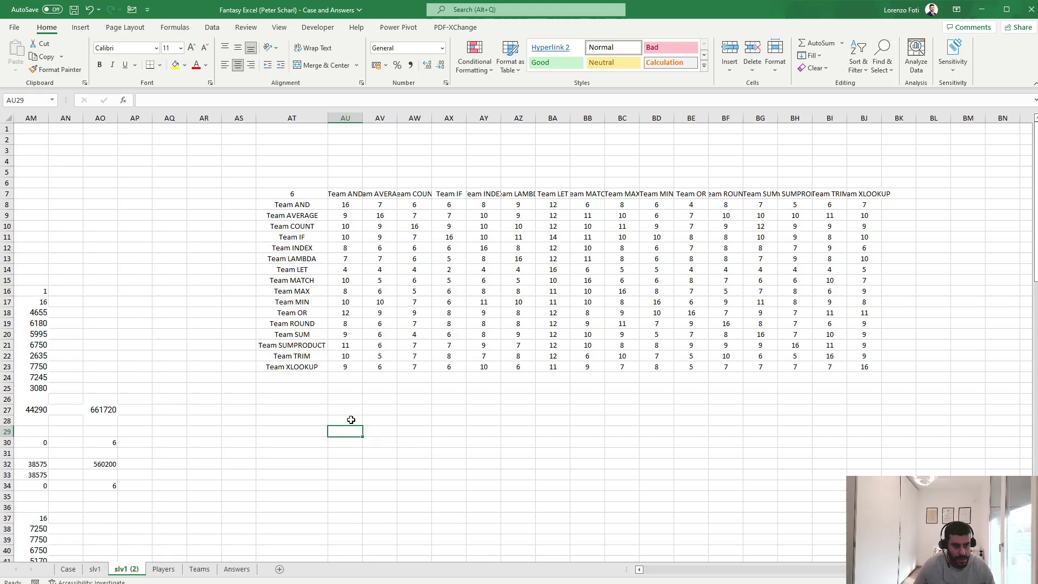
pyautogui.click(244, 203)
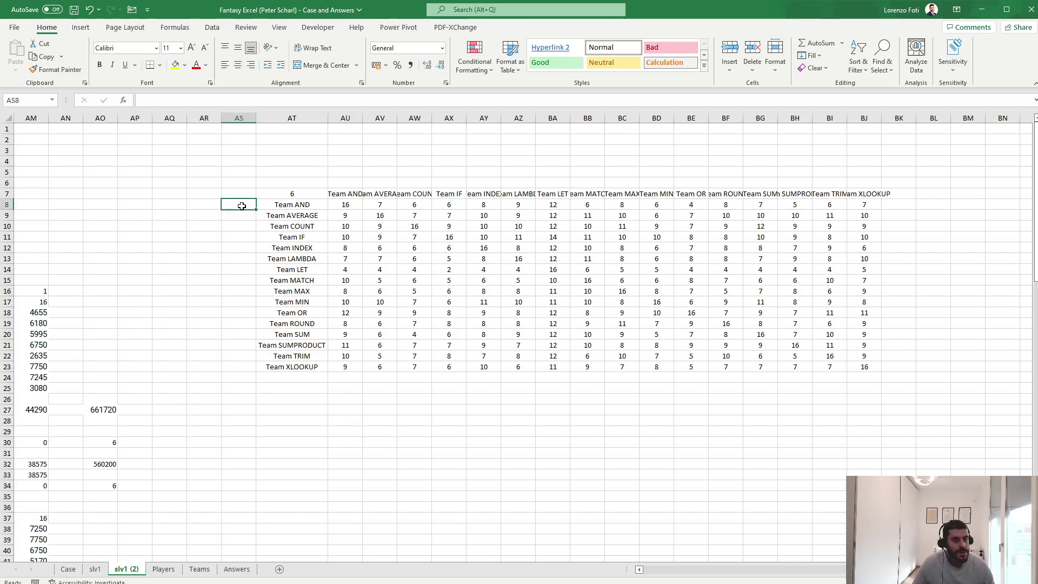
pyautogui.write('+su')
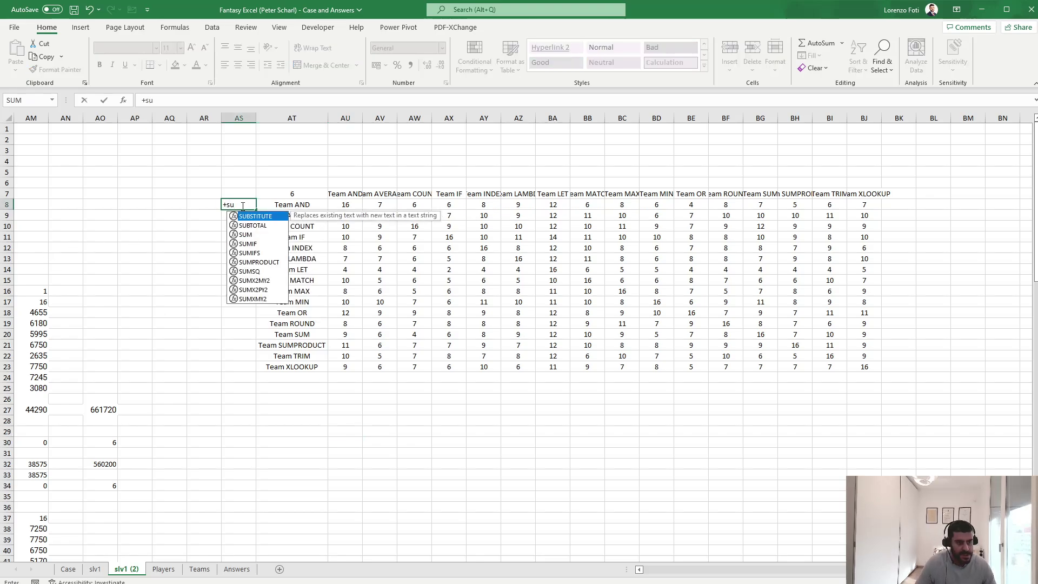
pyautogui.press('Escape')
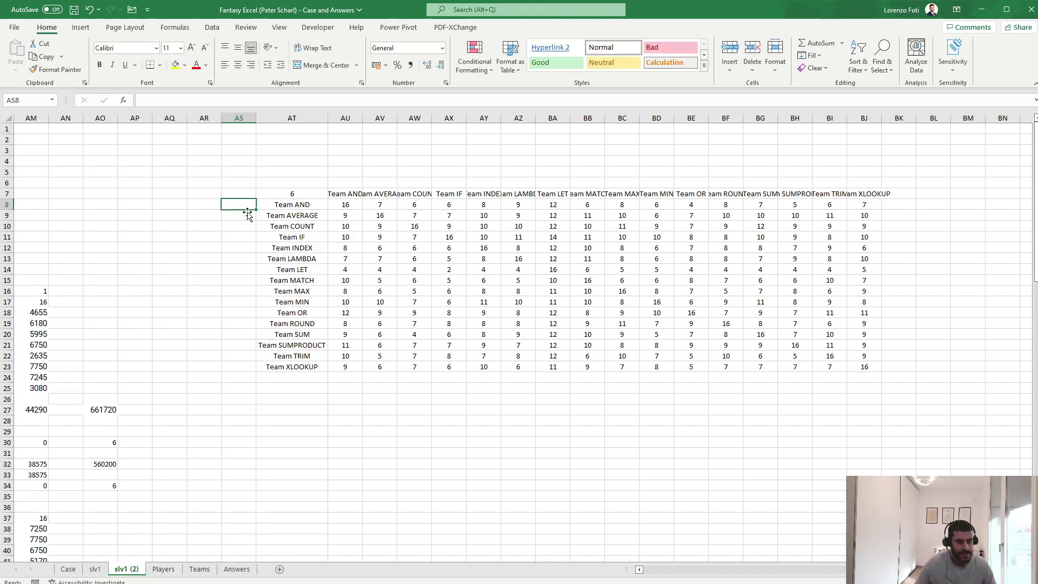
# Enter the formula +IF($AT8=AU$7;0;AU8) in AU26 to zero out the same-team matchup.
pyautogui.click(358, 399)
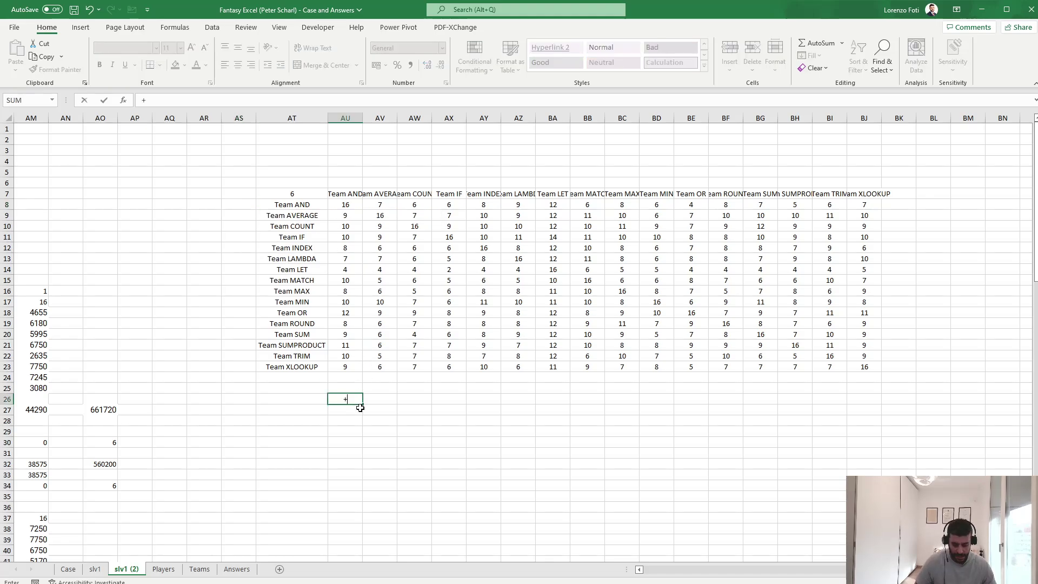
pyautogui.write('+if(')
pyautogui.press('Left')
pyautogui.press('Up')
pyautogui.press('Up')
pyautogui.press('Up')
pyautogui.hotkey('ctrl', 'Up')
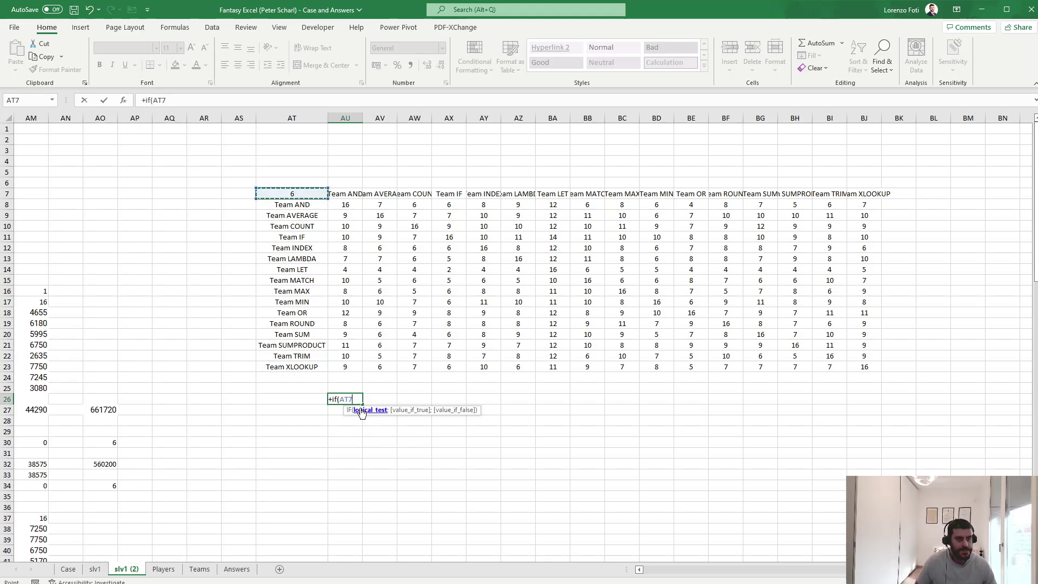
pyautogui.press('Down')
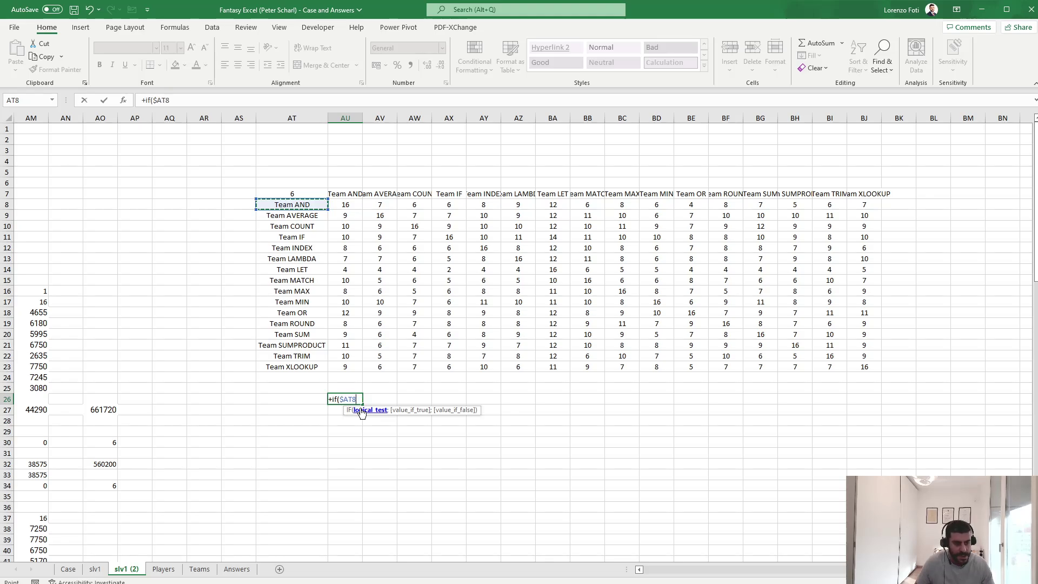
pyautogui.write('=')
pyautogui.press('Up')
pyautogui.press('Up')
pyautogui.press('Up')
pyautogui.hotkey('ctrl', 'Up')
pyautogui.hotkey('ctrl', 'Up')
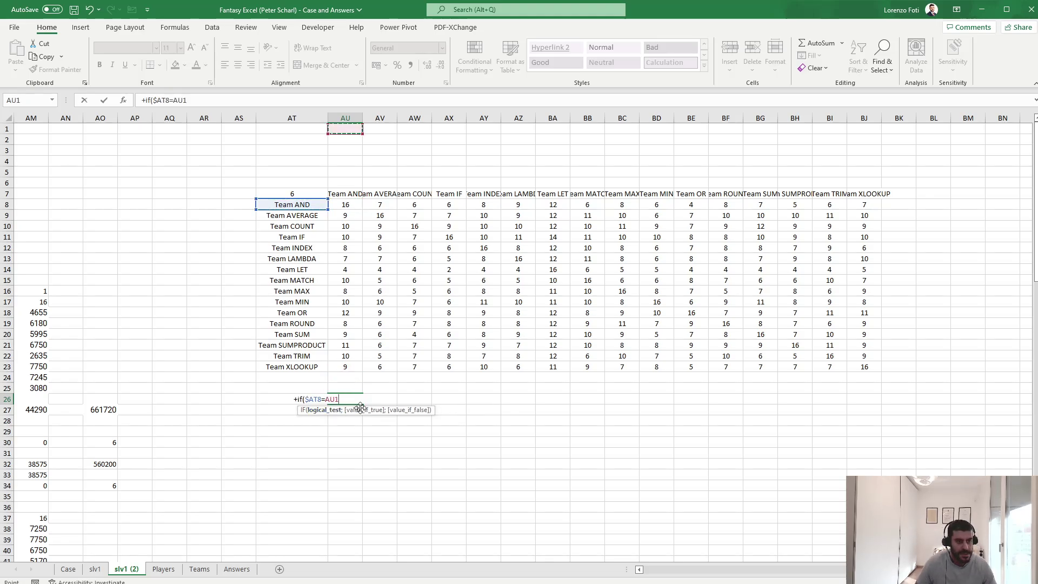
pyautogui.hotkey('ctrl', 'Down')
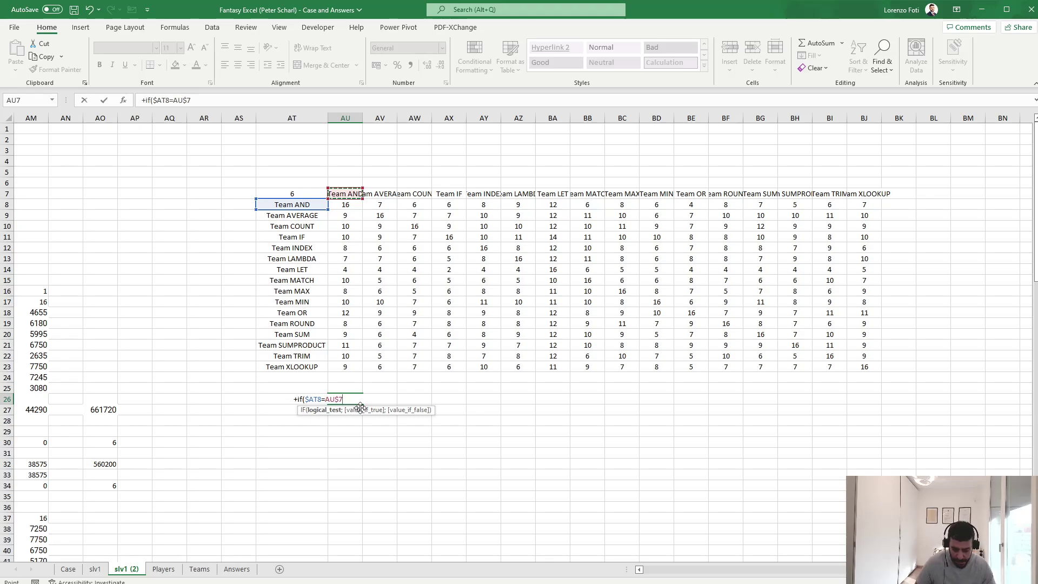
pyautogui.write(';0;')
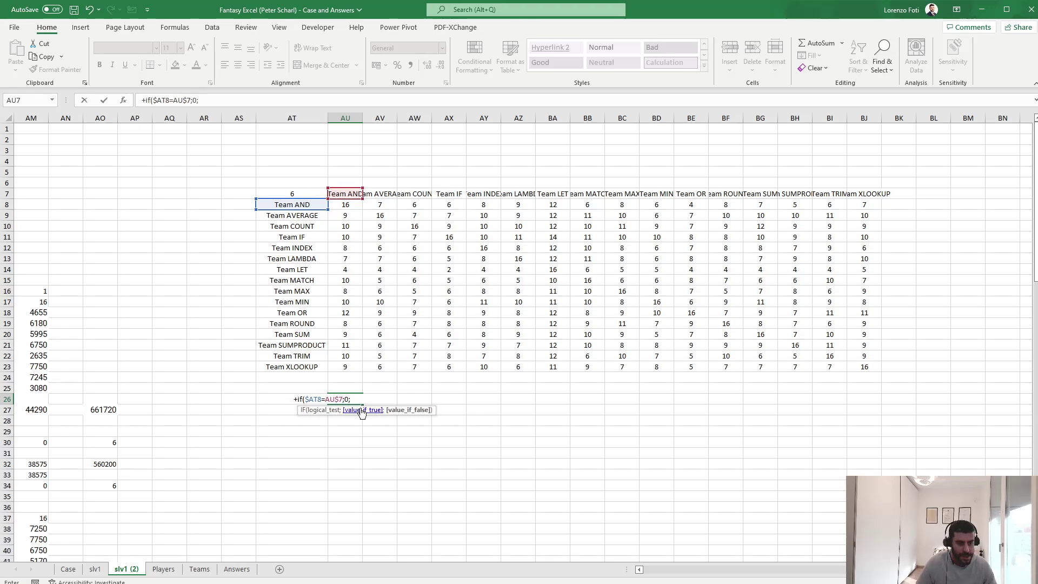
pyautogui.press('Up')
pyautogui.press('Up')
pyautogui.press('Up')
pyautogui.press('Up')
pyautogui.press('Up')
pyautogui.press('Up')
pyautogui.press('Up')
pyautogui.press('Up')
pyautogui.press('Up')
pyautogui.press('Up')
pyautogui.press('Up')
pyautogui.press('Up')
pyautogui.press('Up')
pyautogui.press('Up')
pyautogui.press('Up')
pyautogui.press('Up')
pyautogui.press('Up')
pyautogui.press('Up')
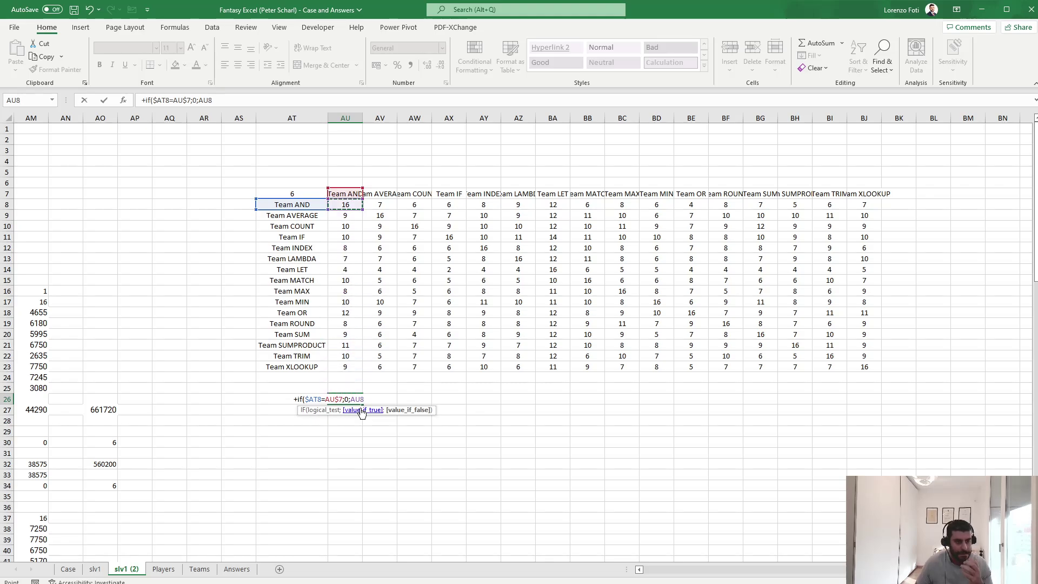
pyautogui.hotkey('ctrl', 'Return')
# Copy the IF formula from AU26 across to column BJ and down to row 39.
pyautogui.hotkey('ctrl', 'c')
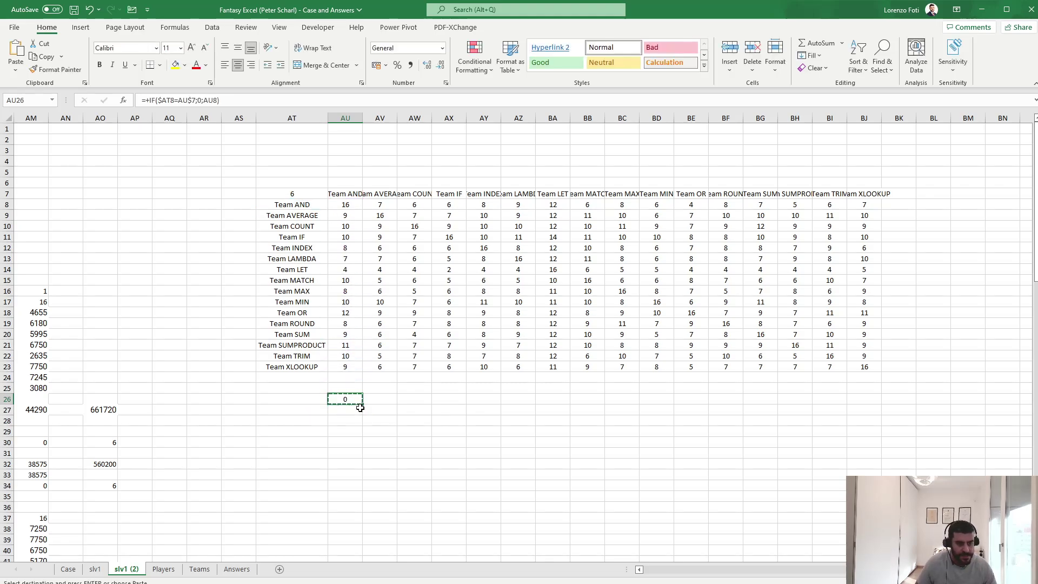
pyautogui.hotkey('shift', 'Right')
pyautogui.hotkey('shift', 'Right')
pyautogui.hotkey('shift', 'Right')
pyautogui.hotkey('shift', 'Right')
pyautogui.hotkey('shift', 'Right')
pyautogui.hotkey('shift', 'Right')
pyautogui.hotkey('shift', 'Right')
pyautogui.hotkey('shift', 'Right')
pyautogui.hotkey('shift', 'Right')
pyautogui.hotkey('shift', 'Right')
pyautogui.hotkey('shift', 'Right')
pyautogui.hotkey('shift', 'Right')
pyautogui.hotkey('shift', 'Right')
pyautogui.hotkey('shift', 'Right')
pyautogui.hotkey('shift', 'Right')
pyautogui.hotkey('shift', 'Down')
pyautogui.hotkey('shift', 'Down')
pyautogui.hotkey('shift', 'Down')
pyautogui.hotkey('shift', 'Down')
pyautogui.hotkey('shift', 'Down')
pyautogui.hotkey('shift', 'Down')
pyautogui.hotkey('shift', 'Down')
pyautogui.hotkey('shift', 'Down')
pyautogui.hotkey('shift', 'Down')
pyautogui.hotkey('shift', 'Down')
pyautogui.hotkey('shift', 'Down')
pyautogui.hotkey('shift', 'Down')
pyautogui.hotkey('shift', 'Down')
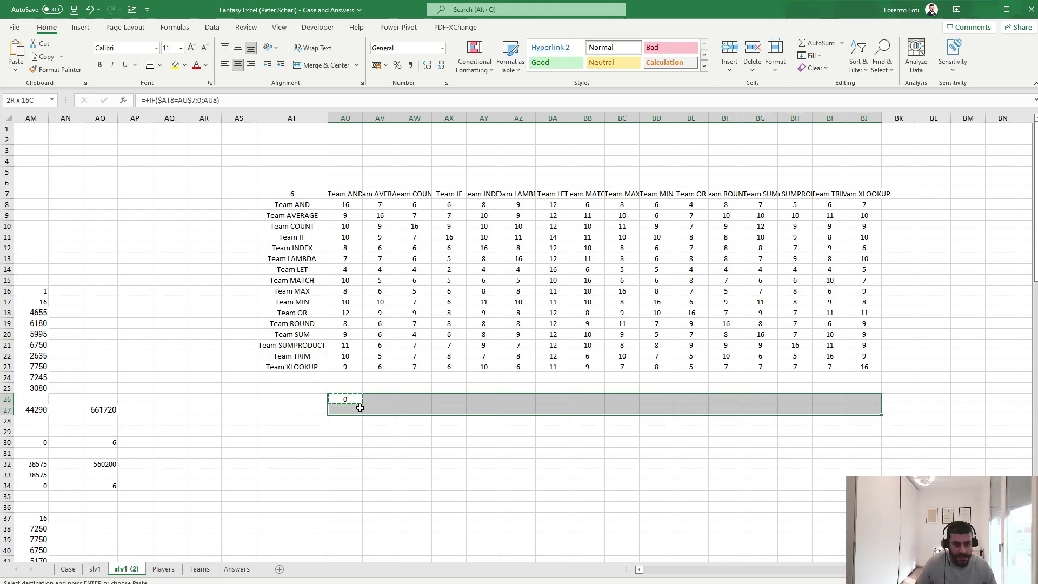
pyautogui.press('Return')
# Copy the team list formula from AT8 into AT26 to label the rows of the new grid.
pyautogui.press('Left')
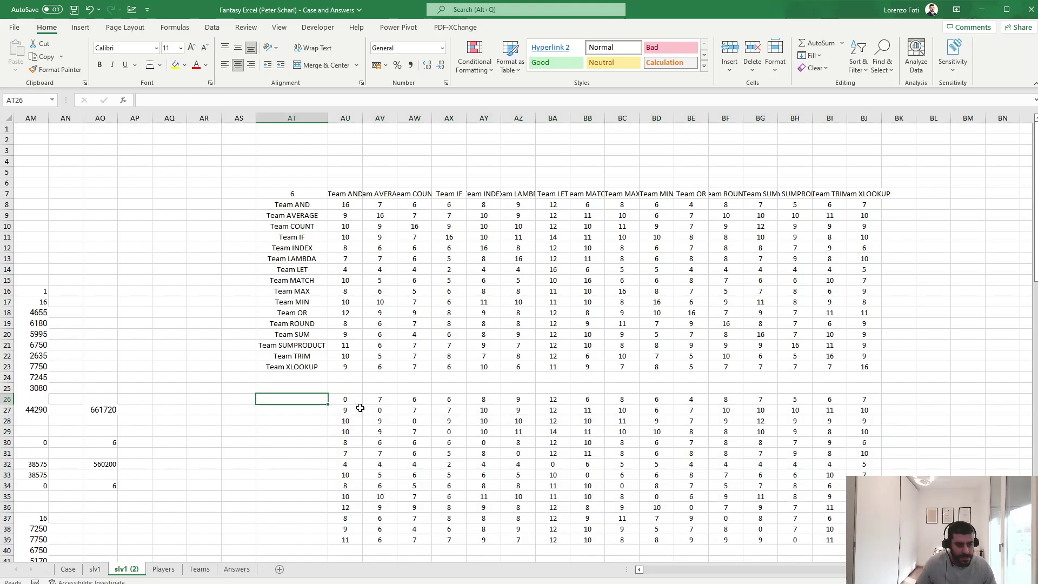
pyautogui.hotkey('ctrl', 'Up')
pyautogui.hotkey('ctrl', 'Up')
pyautogui.press('Down')
pyautogui.hotkey('ctrl', 'c')
pyautogui.hotkey('ctrl', 'Down')
pyautogui.press('Down')
pyautogui.press('Down')
pyautogui.press('Down')
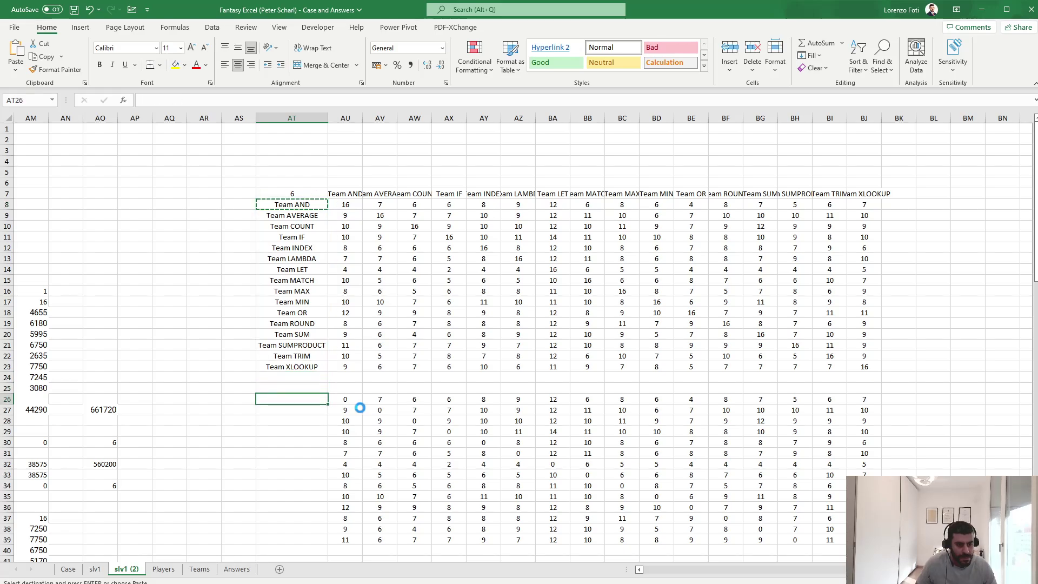
pyautogui.press('Return')
# Extend the zeroed matchup grid to rows 40 and 41 by copying AU39:BJ39 down to the Team TRIM and Team XLOOKUP rows.
pyautogui.press('Down')
pyautogui.hotkey('ctrl', 'Right')
pyautogui.hotkey('ctrl', 'Down')
pyautogui.press('Left')
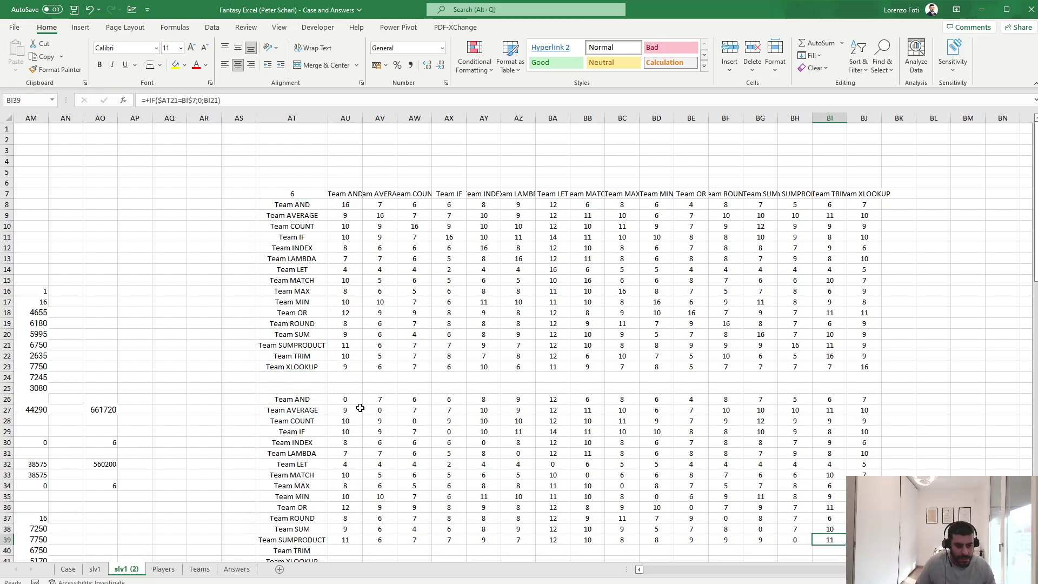
pyautogui.hotkey('ctrl', 'Left')
pyautogui.hotkey('ctrl', 'Right')
pyautogui.press('Left')
pyautogui.press('Left')
pyautogui.hotkey('ctrl', 'Left')
pyautogui.press('Right')
pyautogui.hotkey('ctrl', 'shift', 'Right')
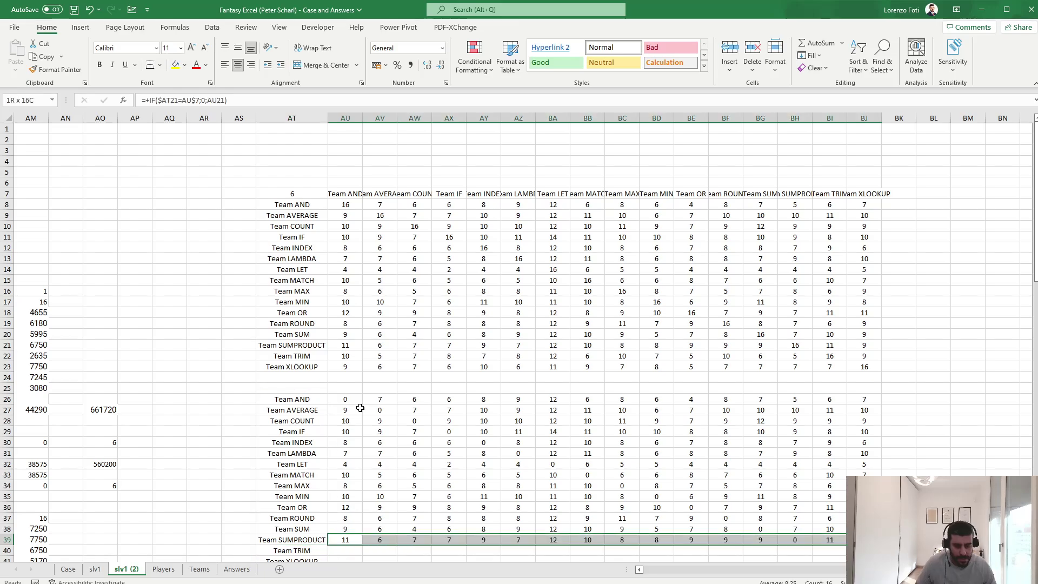
pyautogui.hotkey('ctrl', 'c')
pyautogui.press('Down')
pyautogui.press('Down')
pyautogui.hotkey('ctrl', 'shift', 'Up')
pyautogui.press('Return')
# Total Team AND's wins in AS26 with the formula +SUM(AU26:BJ26).
pyautogui.press('Left')
pyautogui.press('Left')
pyautogui.press('Left')
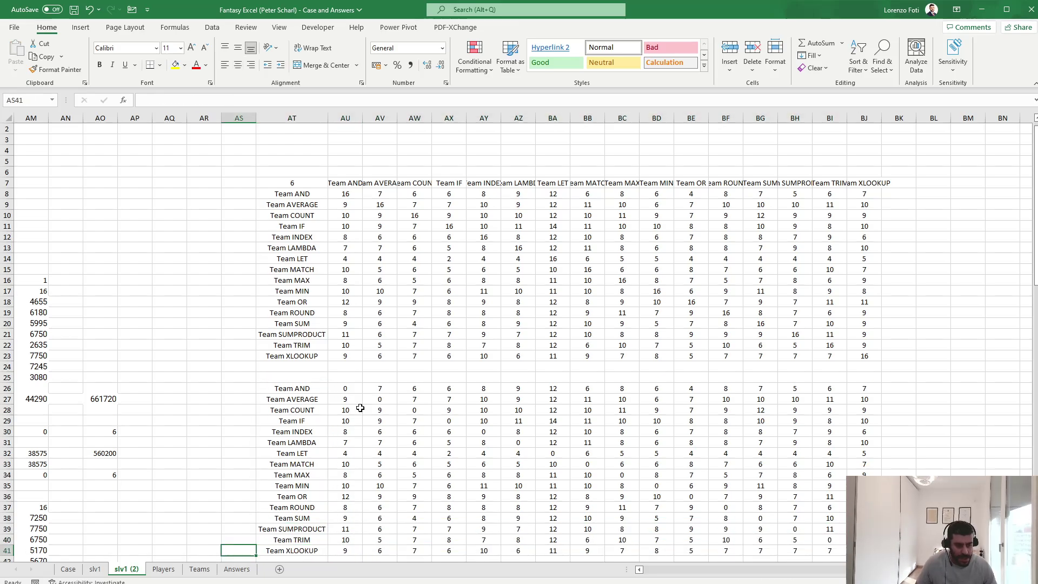
pyautogui.press('Right')
pyautogui.press('Up')
pyautogui.press('Up')
pyautogui.press('Up')
pyautogui.press('Up')
pyautogui.press('Up')
pyautogui.press('Up')
pyautogui.press('Up')
pyautogui.press('Up')
pyautogui.press('Up')
pyautogui.press('Up')
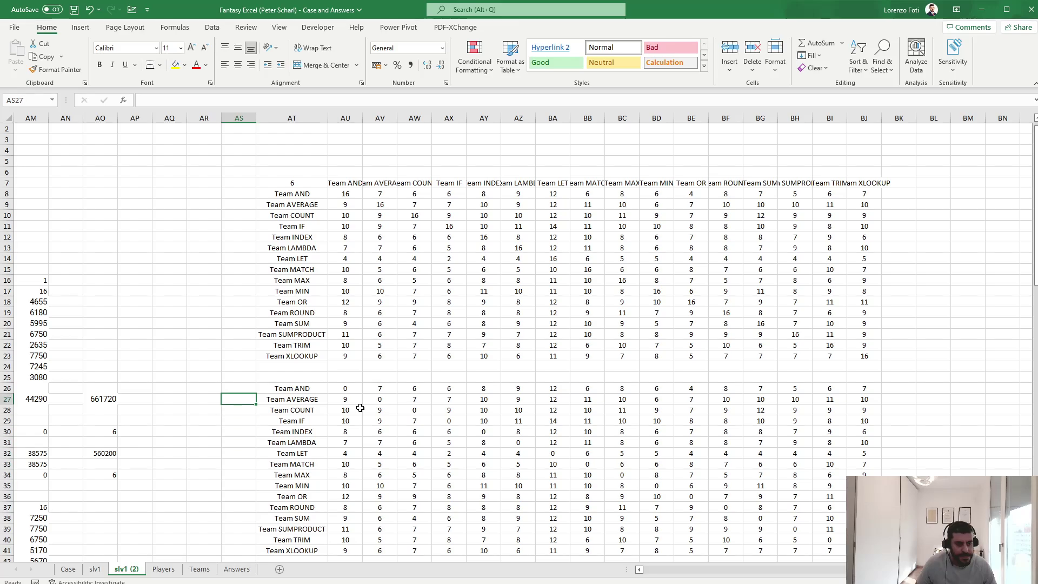
pyautogui.write('+sum')
pyautogui.press('Tab')
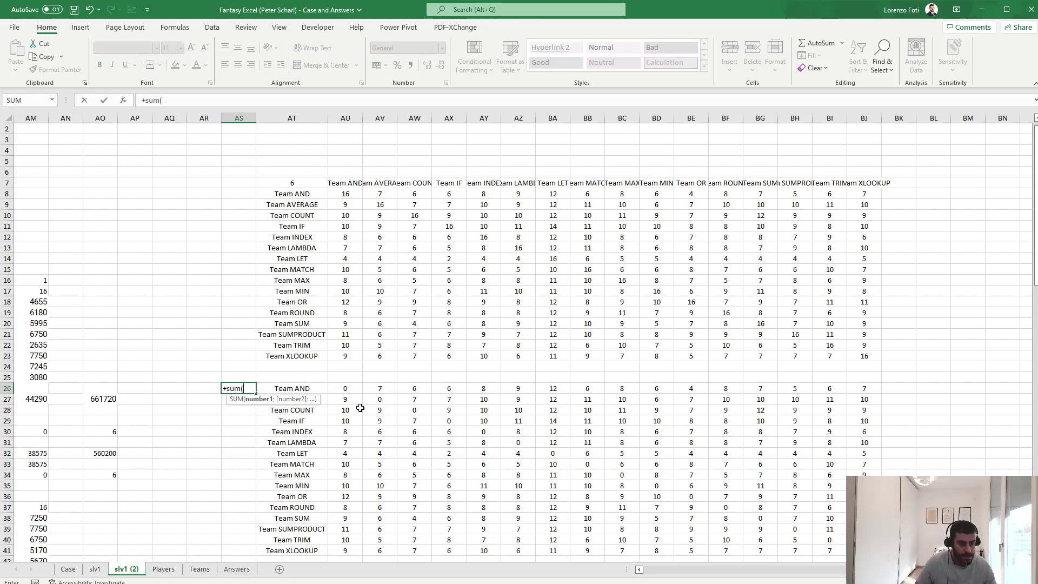
pyautogui.press('Right')
pyautogui.press('Right')
pyautogui.hotkey('ctrl', 'shift', 'Right')
pyautogui.press('Return')
# Copy the SUM formula from AS26 down to AS41 to total every team's wins.
pyautogui.press('Up')
pyautogui.hotkey('ctrl', 'c')
pyautogui.press('Right')
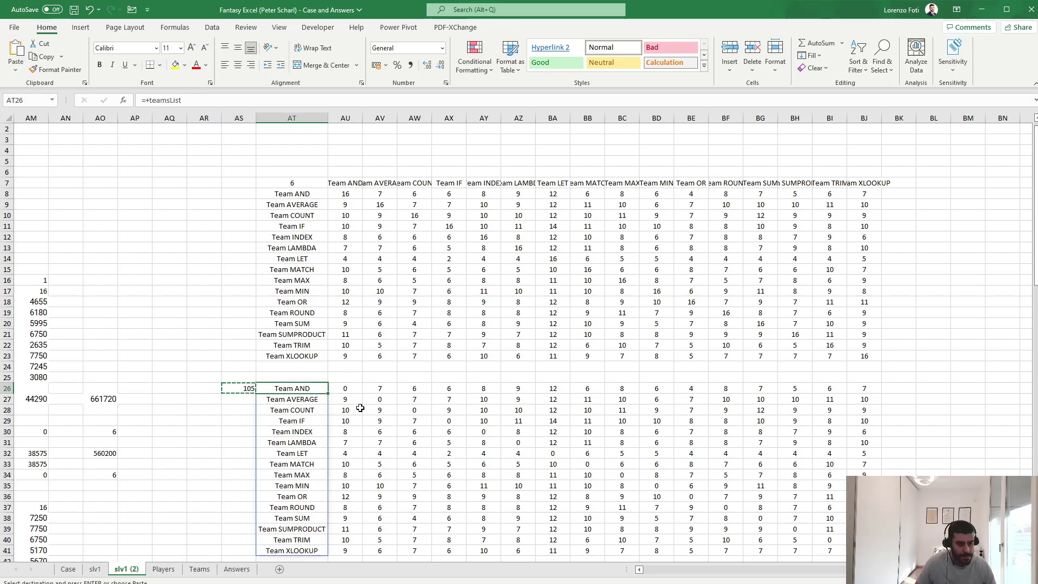
pyautogui.hotkey('ctrl', 'Down')
pyautogui.press('Left')
pyautogui.hotkey('ctrl', 'shift', 'Up')
pyautogui.hotkey('ctrl', 'v')
pyautogui.press('Escape')
# Examine the win totals in column AS and Team LET's win counts against each opponent in row 32.
pyautogui.press('Up')
pyautogui.press('Up')
pyautogui.press('Up')
pyautogui.press('Up')
pyautogui.press('Up')
pyautogui.press('Up')
pyautogui.press('Up')
pyautogui.press('Up')
pyautogui.press('Up')
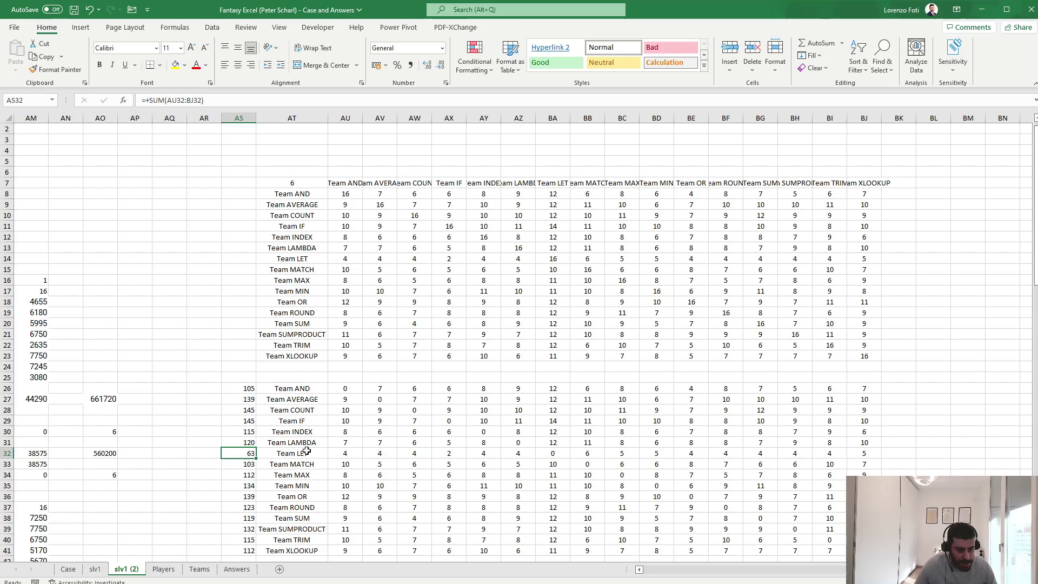
pyautogui.click(345, 453)
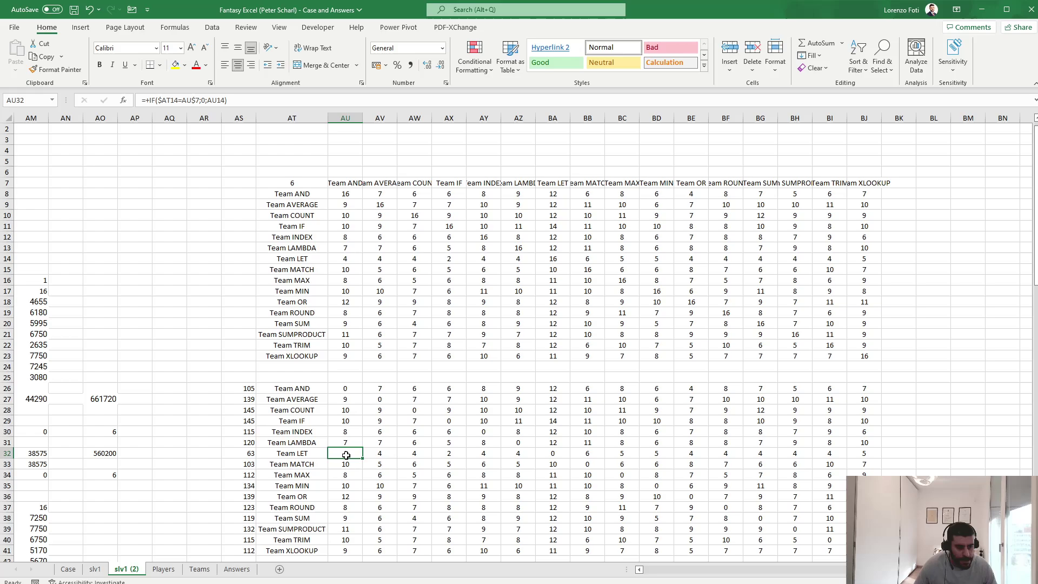
pyautogui.click(382, 454)
pyautogui.click(422, 453)
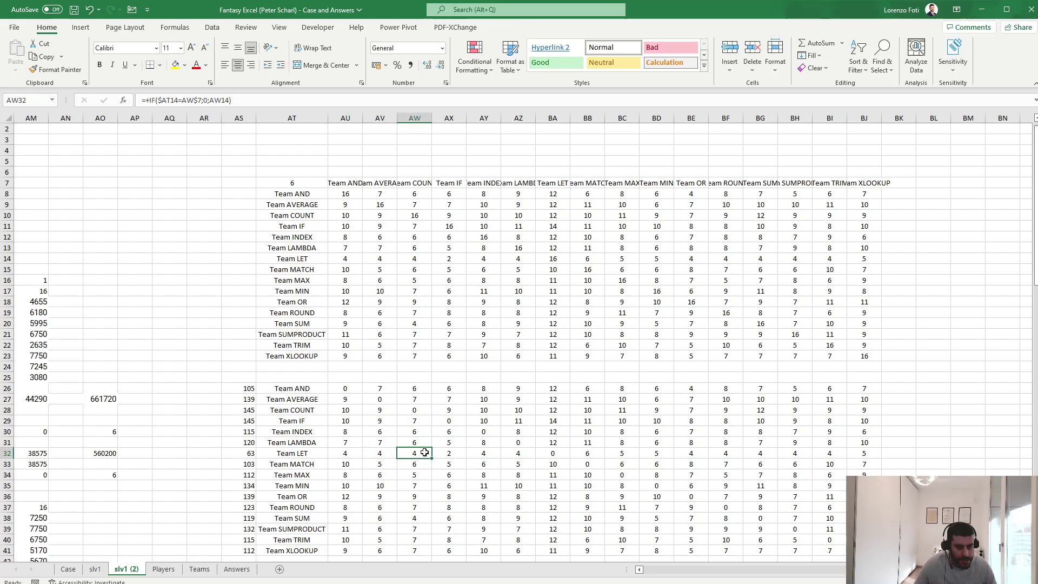
pyautogui.click(447, 454)
pyautogui.click(481, 456)
pyautogui.click(520, 454)
pyautogui.click(552, 453)
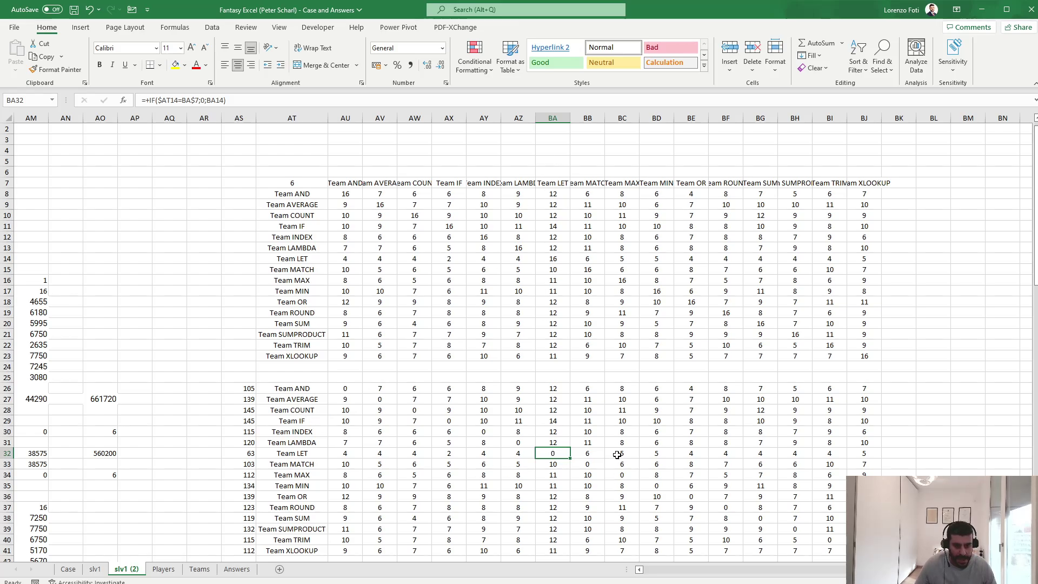
# Enter 63 as the Bonus 3 answer in E33 on the Case sheet.
pyautogui.click(67, 571)
pyautogui.click(170, 381)
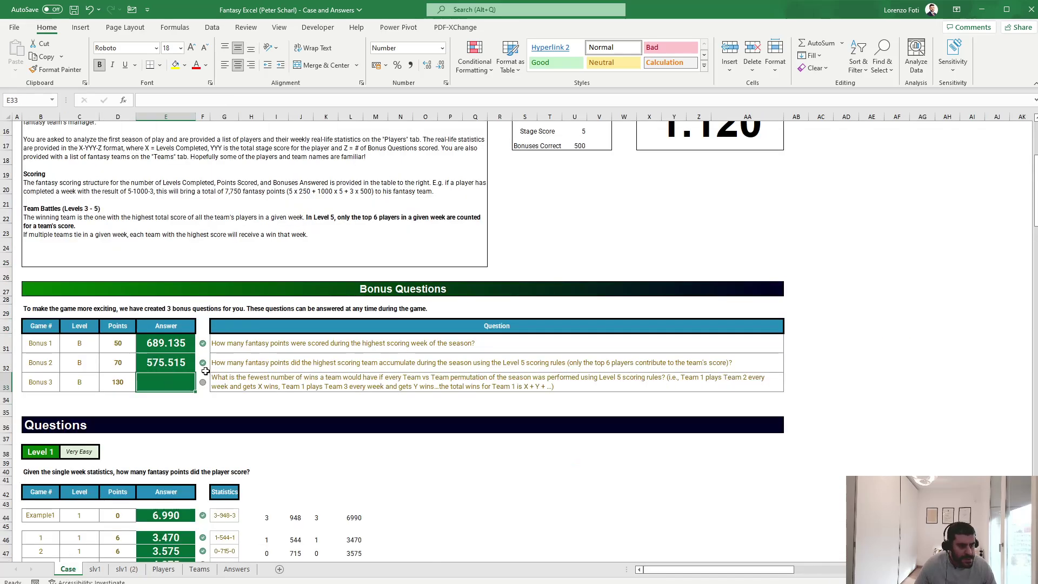
pyautogui.write('63')
pyautogui.press('Return')
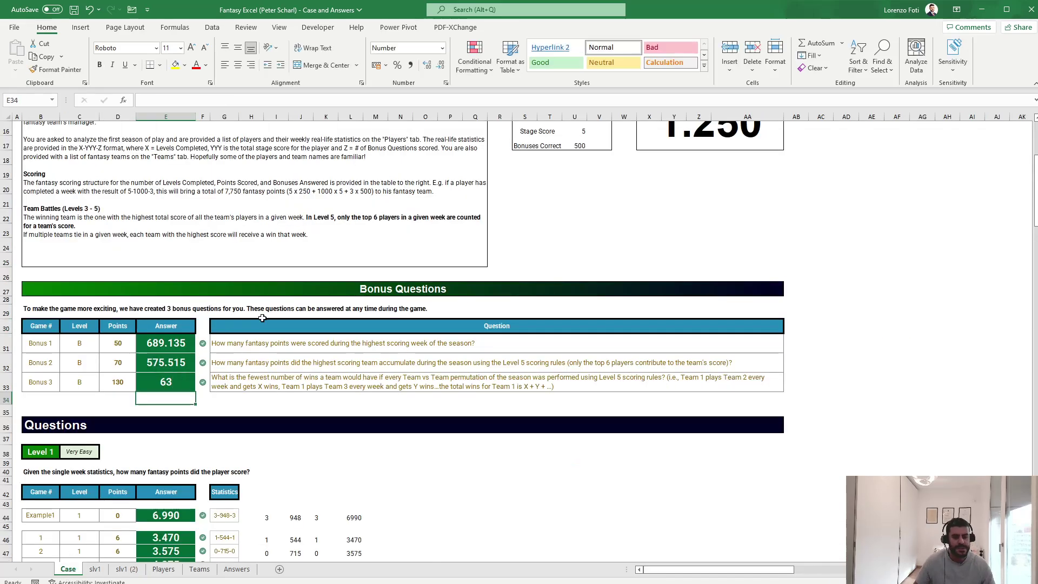
pyautogui.scroll(5, 879, 246)
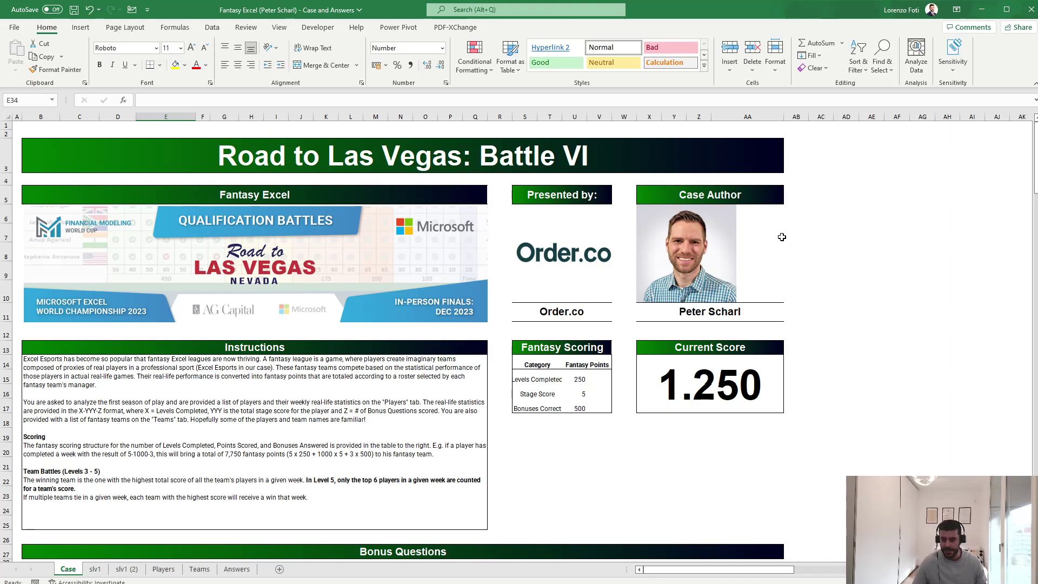
pyautogui.scroll(-5, 500, 350)
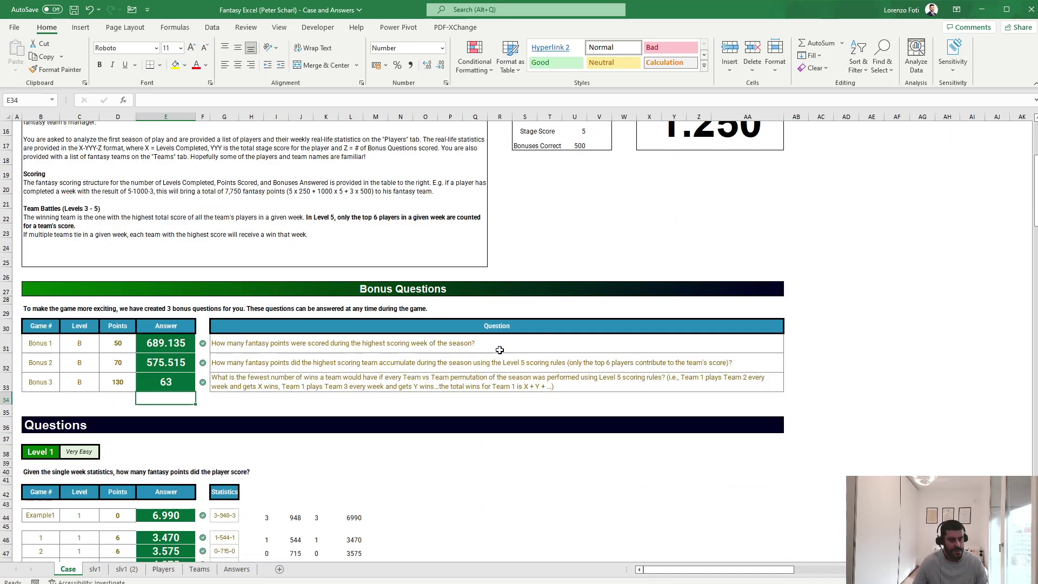
pyautogui.scroll(-5, 500, 350)
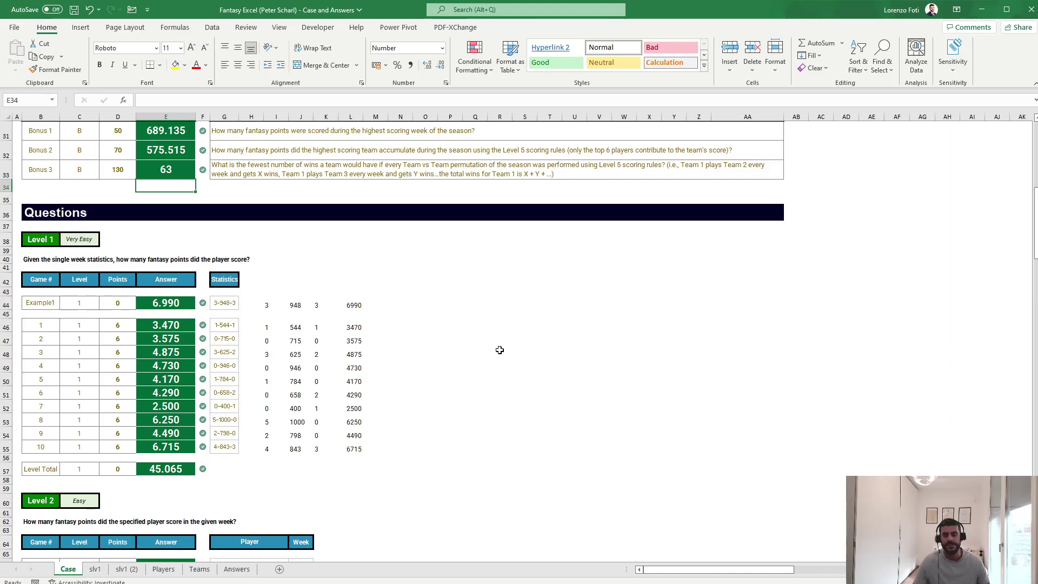